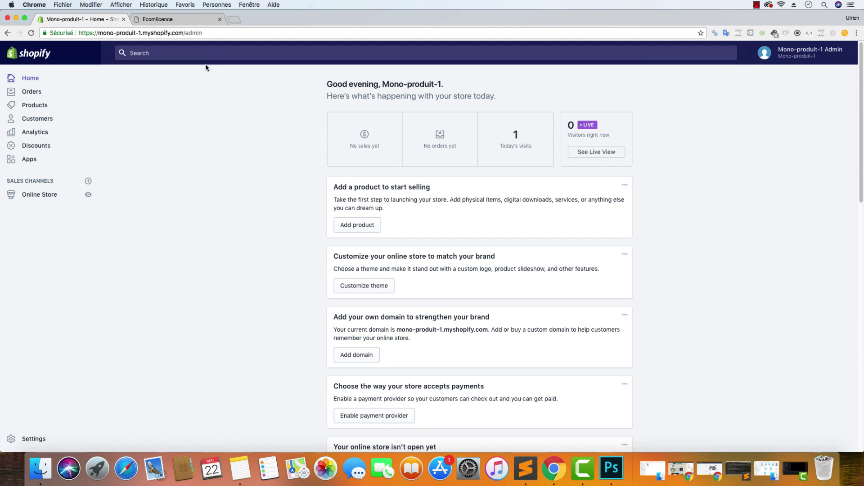
# Download Fastlane_1.51.zip from the Ecomlicence licence page and drag it onto the desktop
pyautogui.click(172, 21)
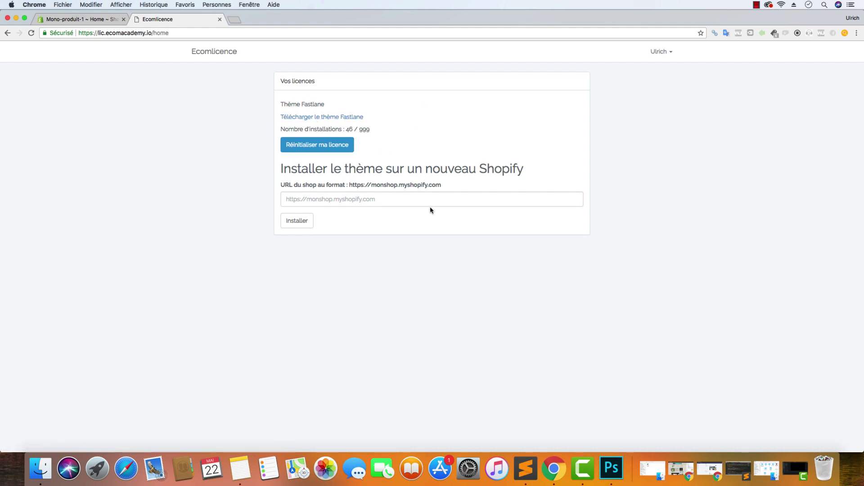
pyautogui.click(348, 203)
pyautogui.click(100, 21)
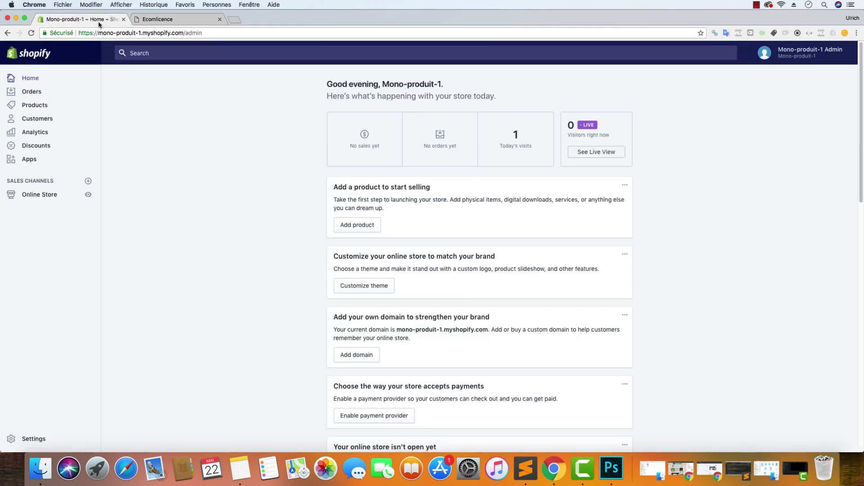
pyautogui.click(33, 161)
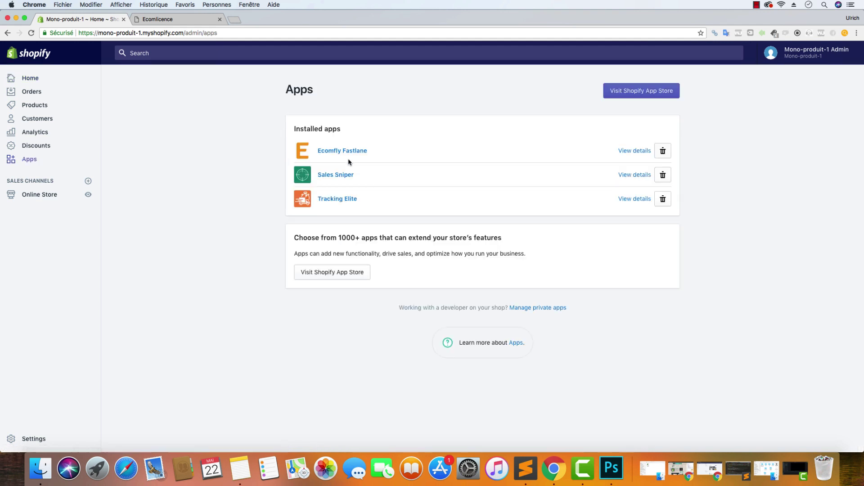
pyautogui.click(178, 20)
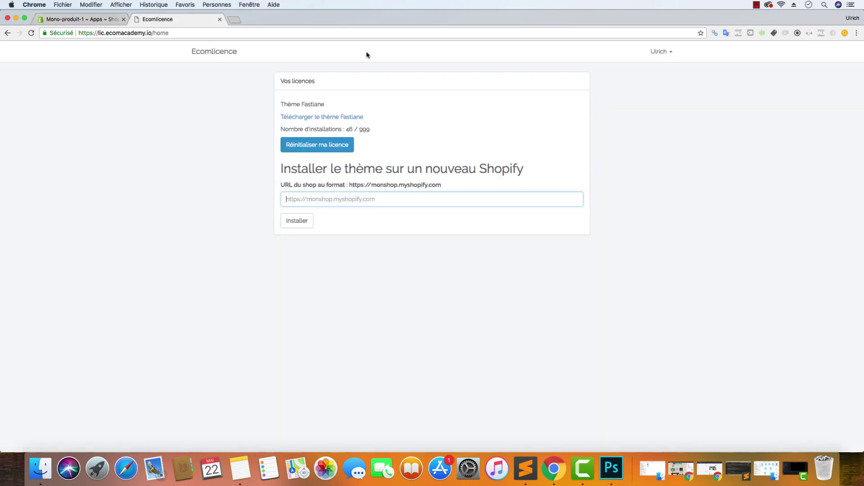
pyautogui.click(333, 118)
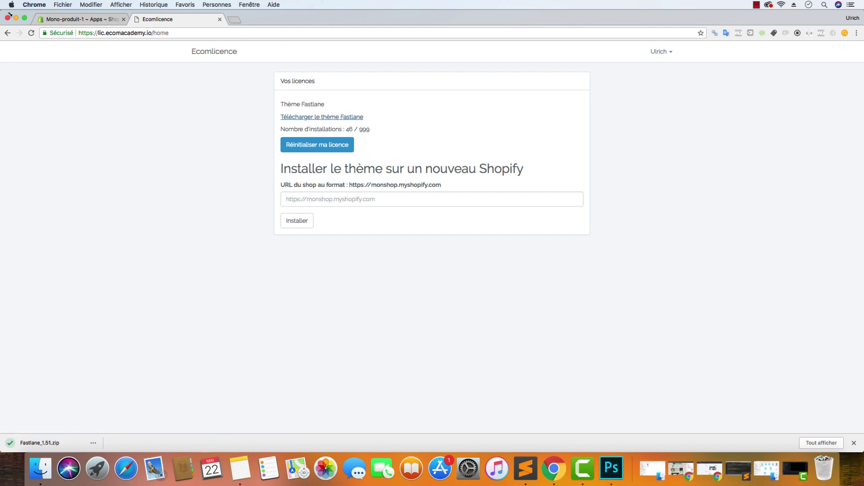
pyautogui.moveTo(5, 13); pyautogui.dragTo(96, 14)
pyautogui.moveTo(129, 443); pyautogui.dragTo(39, 174)
# Unzip Fastlane_1.51.zip on the desktop with Archive Utility
pyautogui.rightClick(39, 174)
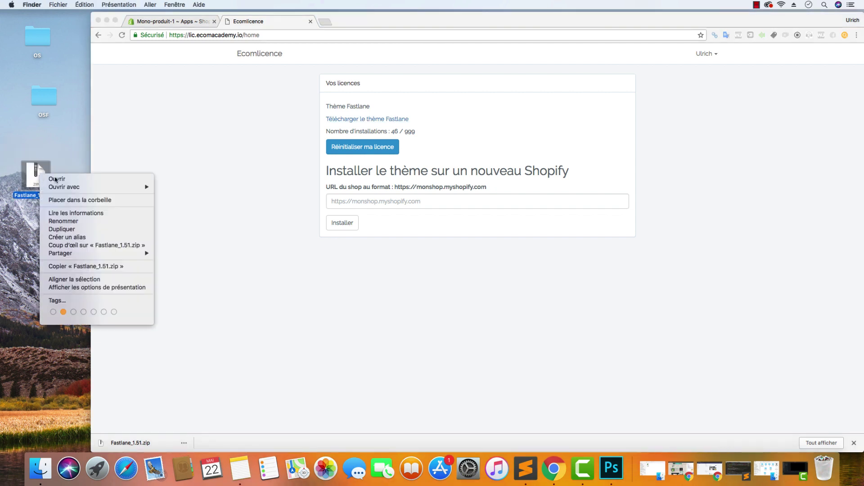
pyautogui.moveTo(89, 187)
pyautogui.click(41, 179)
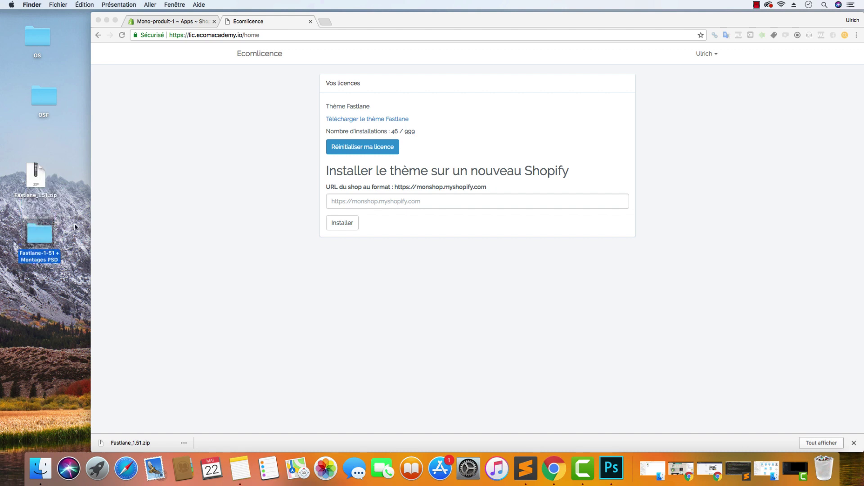
# Inspect the extracted folder's Fastlane-1-51.zip and Montages PSD FastLane.zip files, then return to Chrome
pyautogui.doubleClick(39, 232)
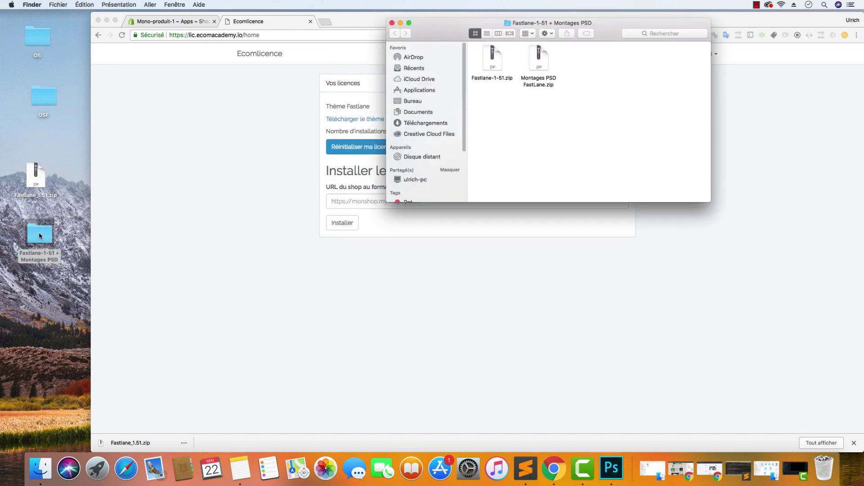
pyautogui.click(490, 70)
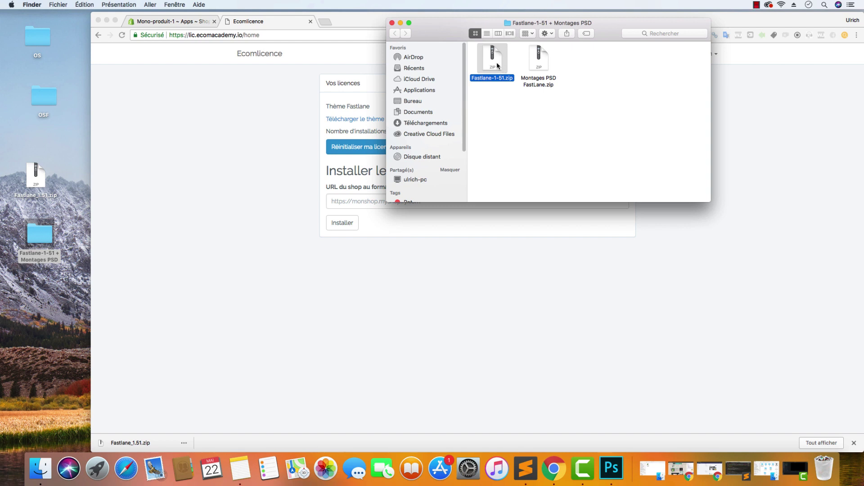
pyautogui.moveTo(452, 27); pyautogui.dragTo(219, 114)
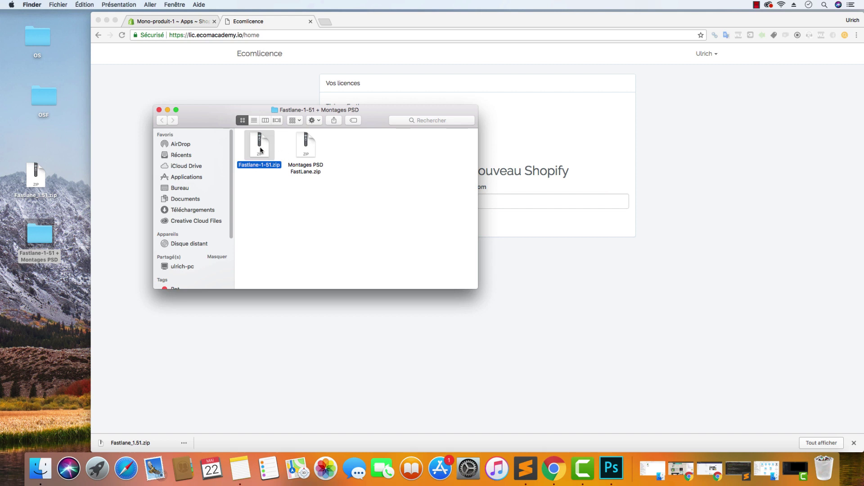
pyautogui.click(309, 147)
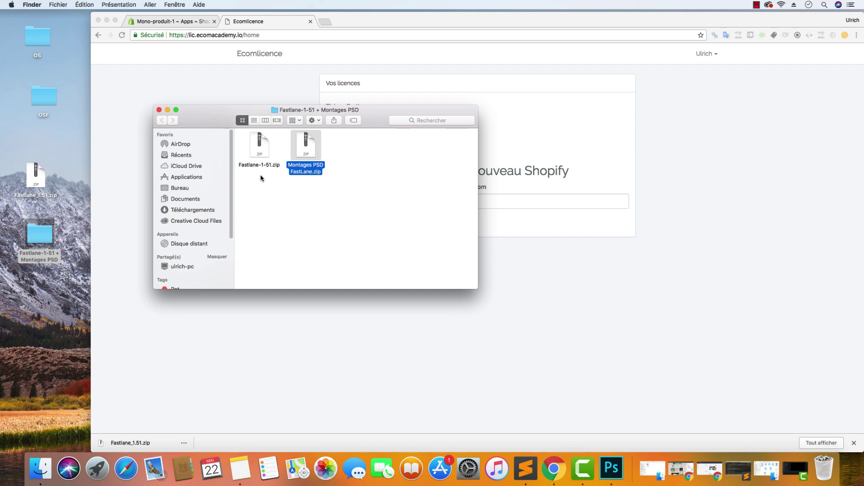
pyautogui.click(143, 58)
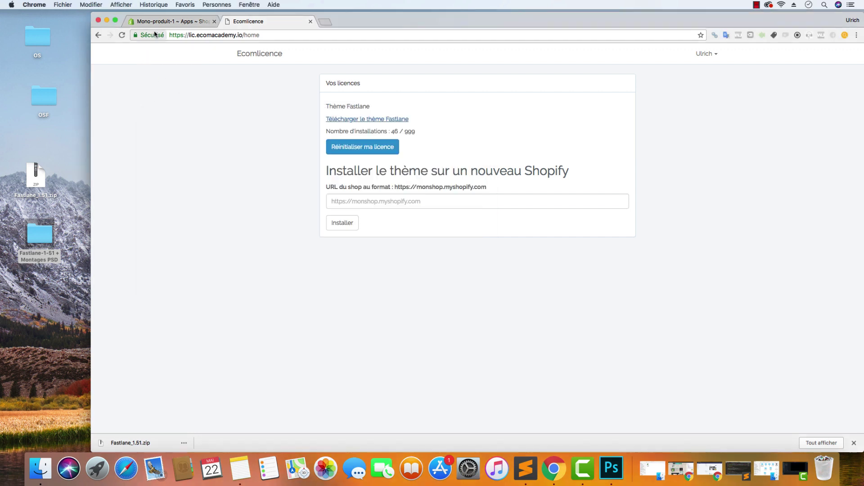
# Upload Fastlane-1-51.zip from the desktop's Fastlane-1-51 + Montages PSD folder as a new theme
pyautogui.click(157, 22)
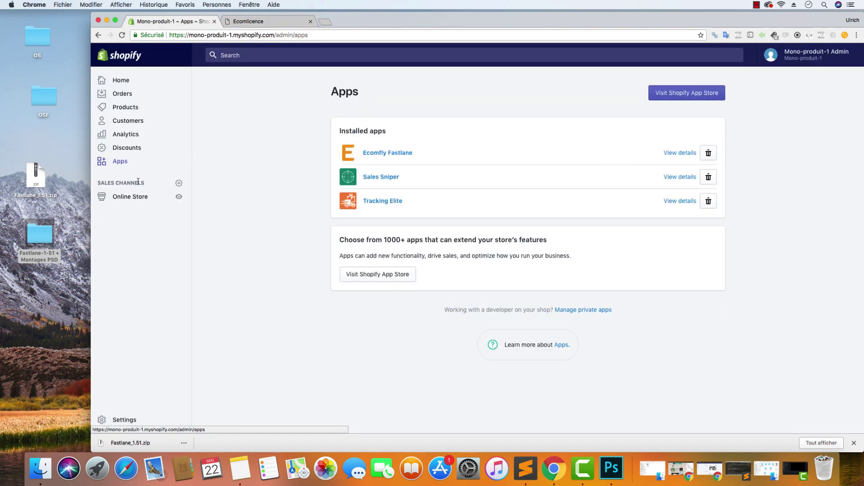
pyautogui.click(136, 199)
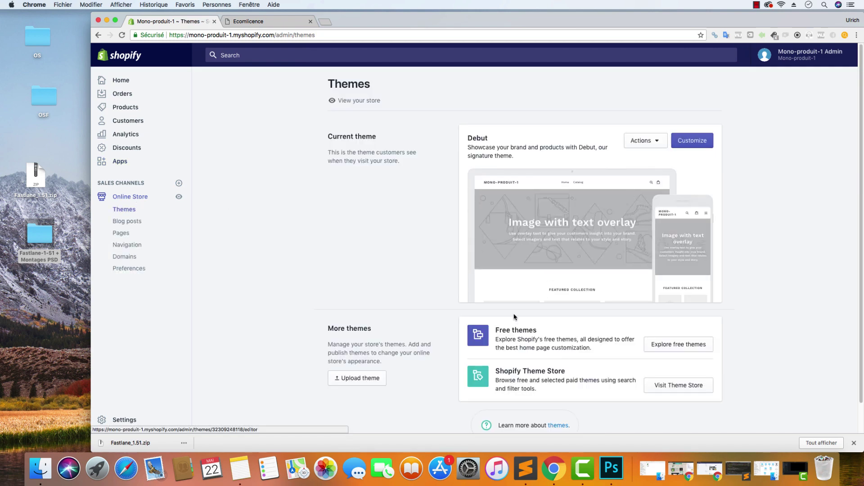
pyautogui.click(357, 379)
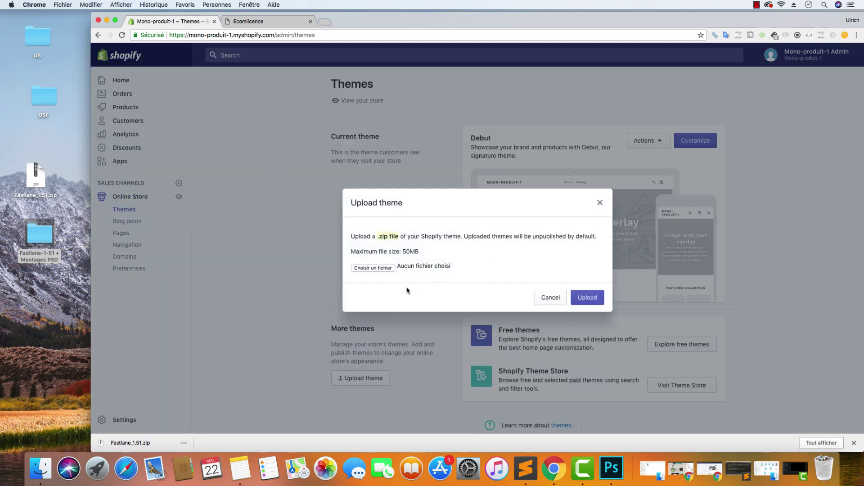
pyautogui.click(373, 269)
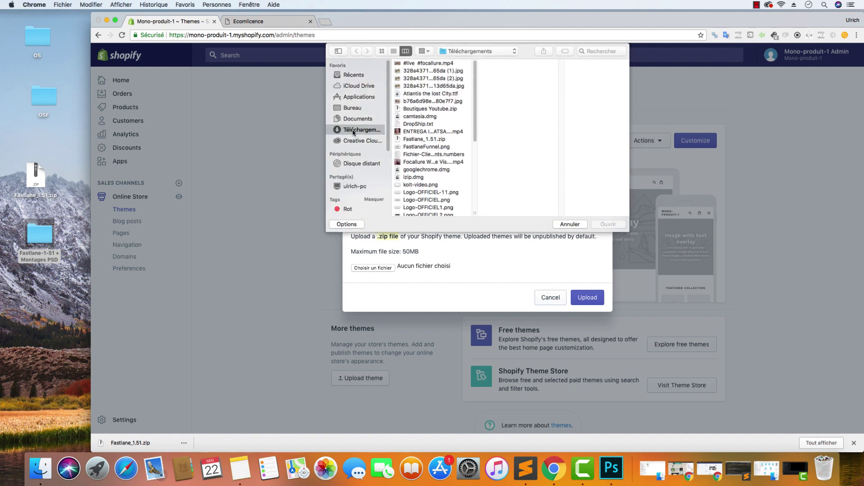
pyautogui.click(358, 109)
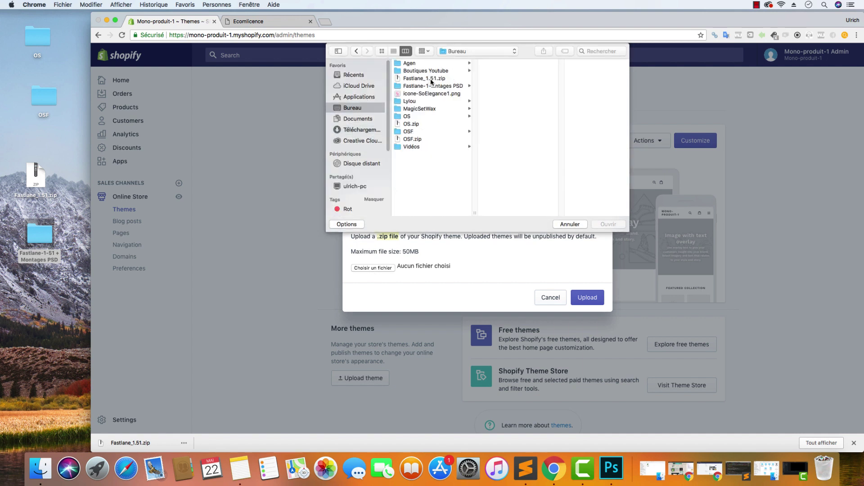
pyautogui.click(431, 87)
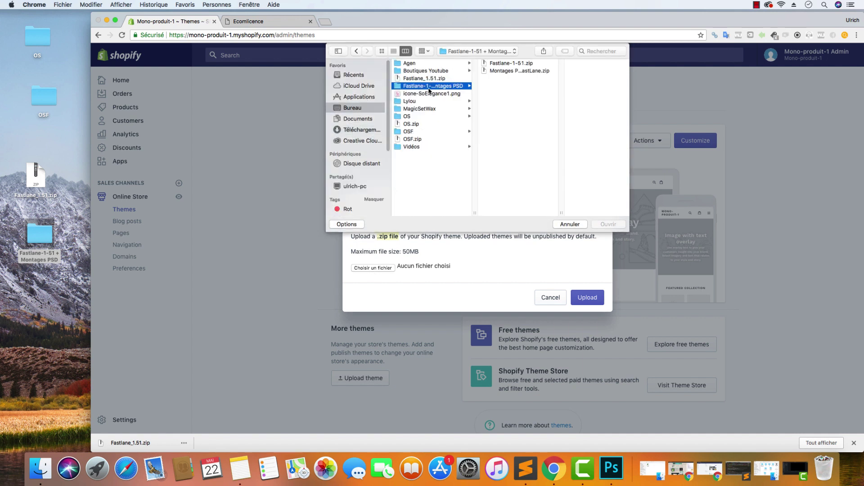
pyautogui.click(503, 65)
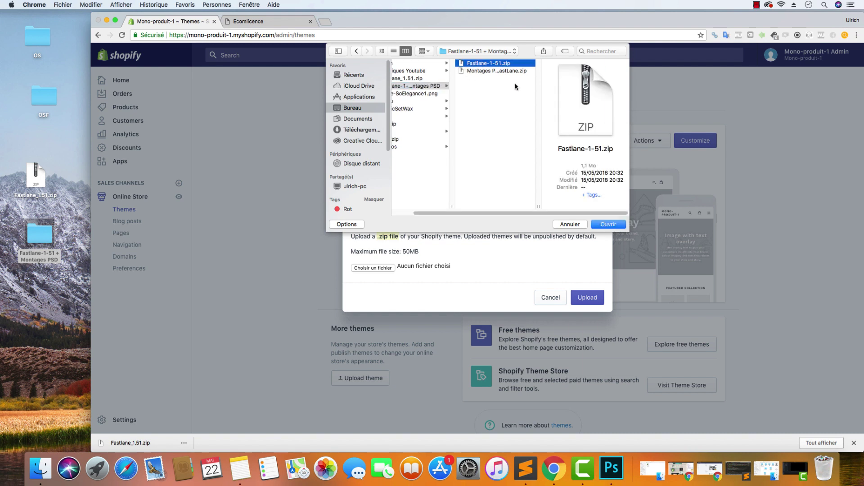
pyautogui.click(609, 225)
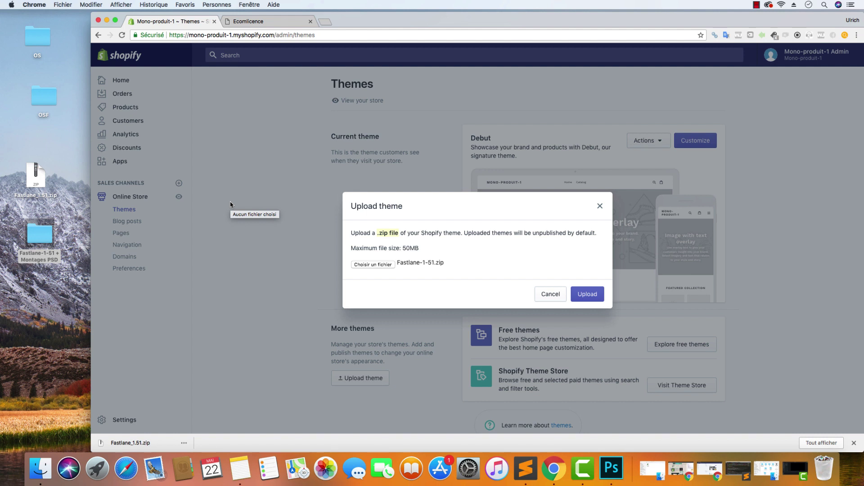
pyautogui.click(599, 297)
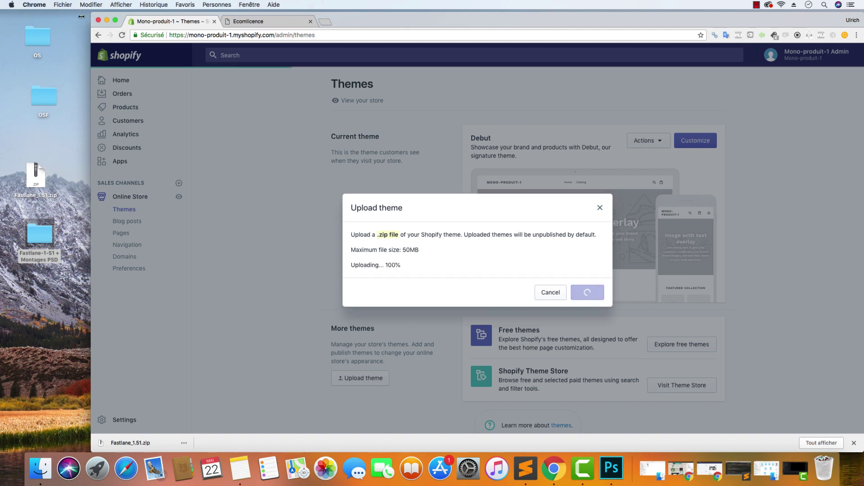
pyautogui.moveTo(91, 23); pyautogui.dragTo(0, 24)
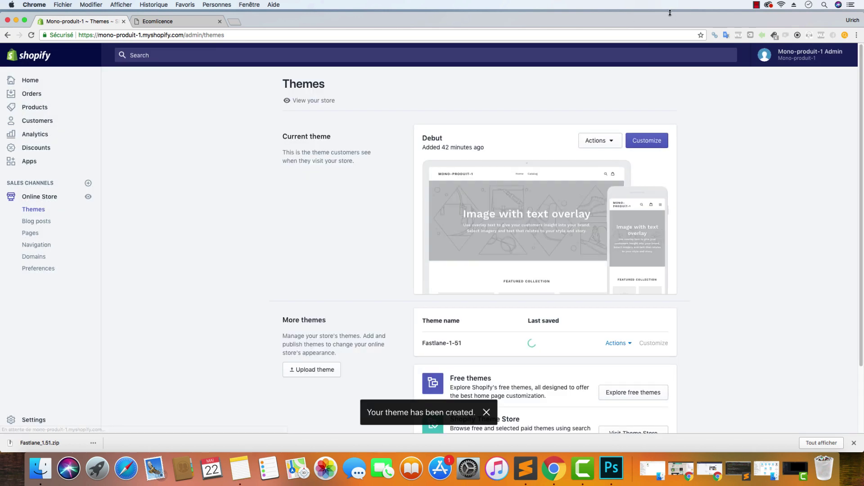
# Publish Fastlane-1-51 from its Actions menu so it replaces Debut as the live theme
pyautogui.moveTo(669, 12); pyautogui.dragTo(669, 10)
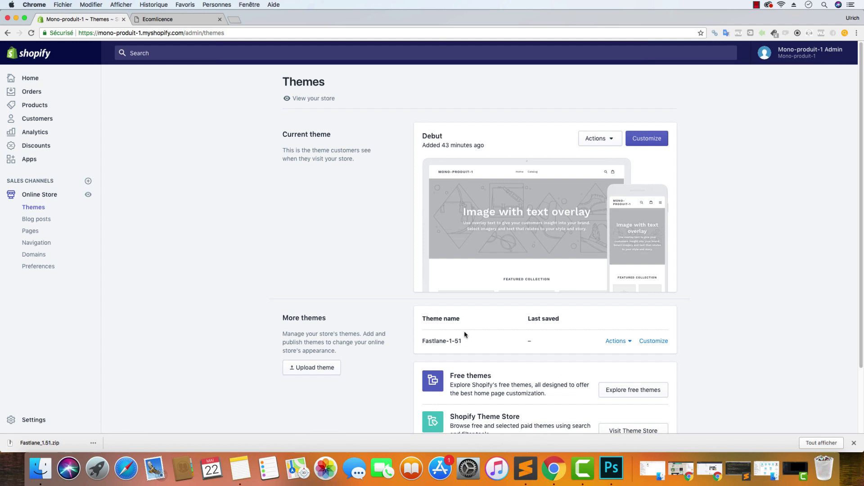
pyautogui.click(621, 341)
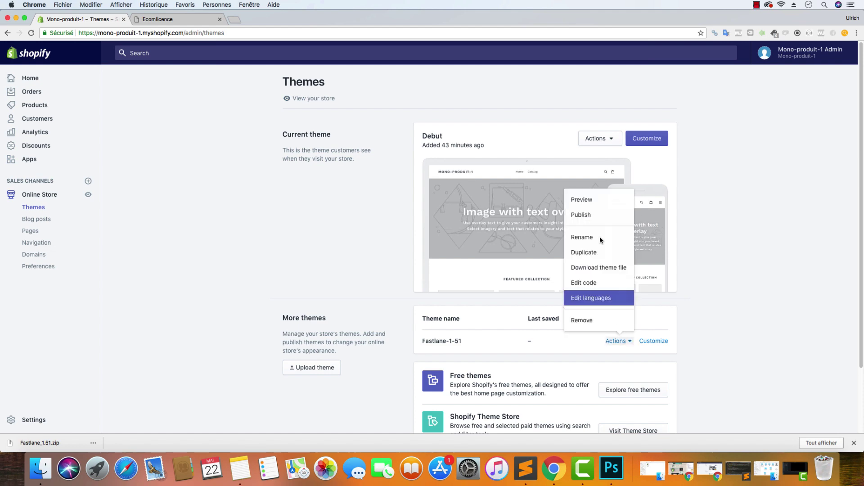
pyautogui.click(591, 216)
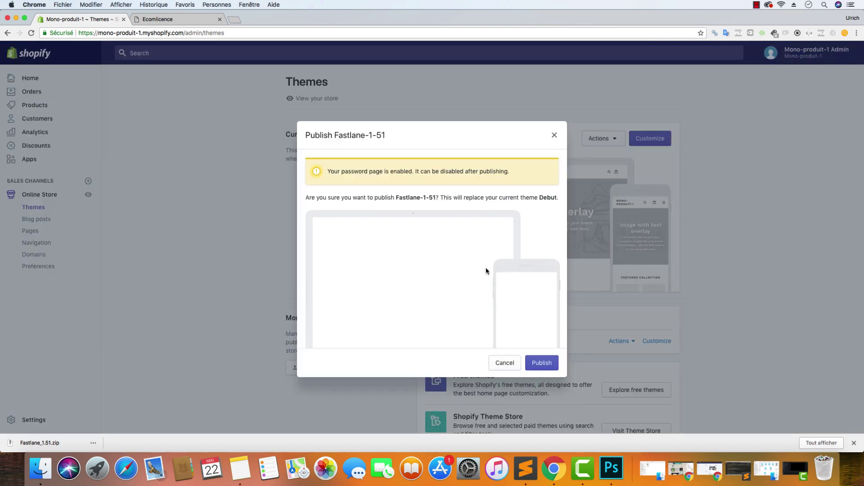
pyautogui.click(545, 366)
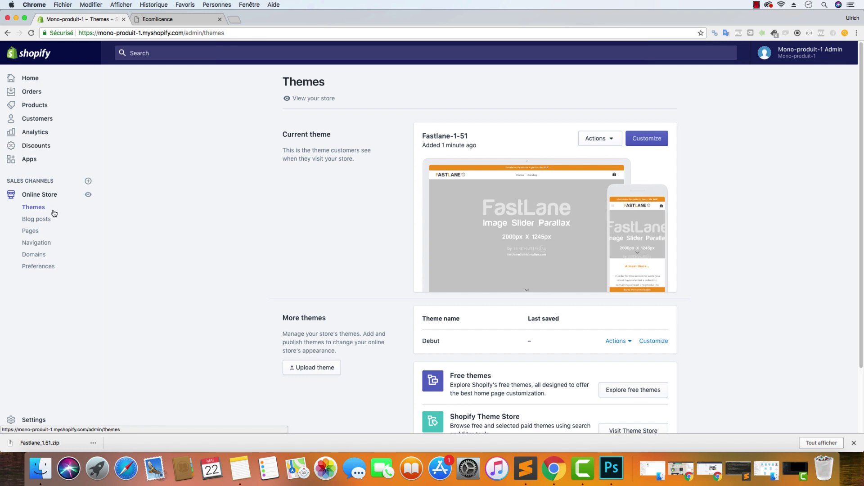
pyautogui.click(29, 161)
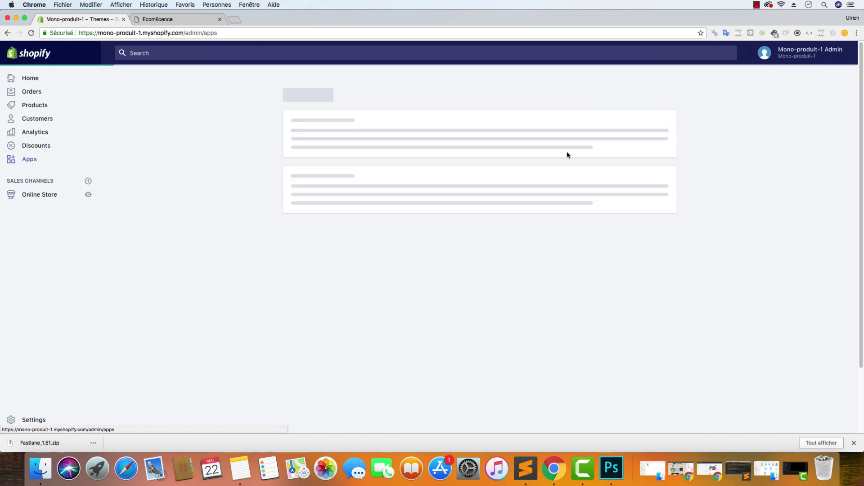
pyautogui.click(340, 151)
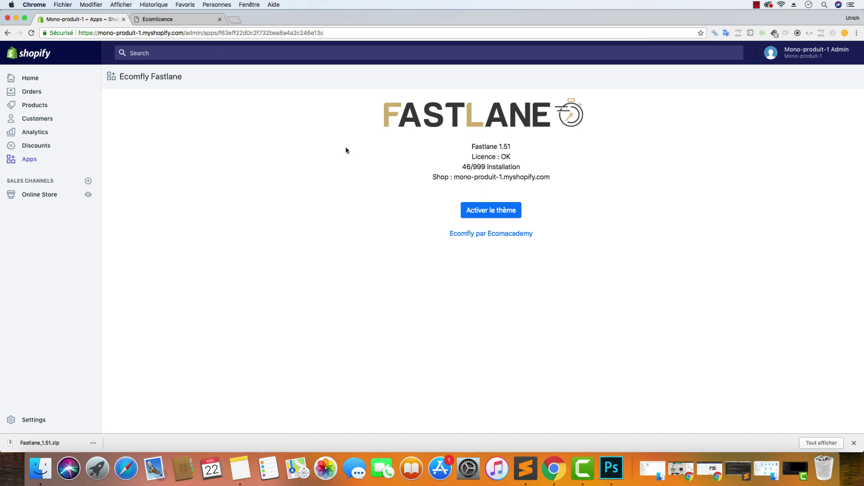
pyautogui.click(497, 208)
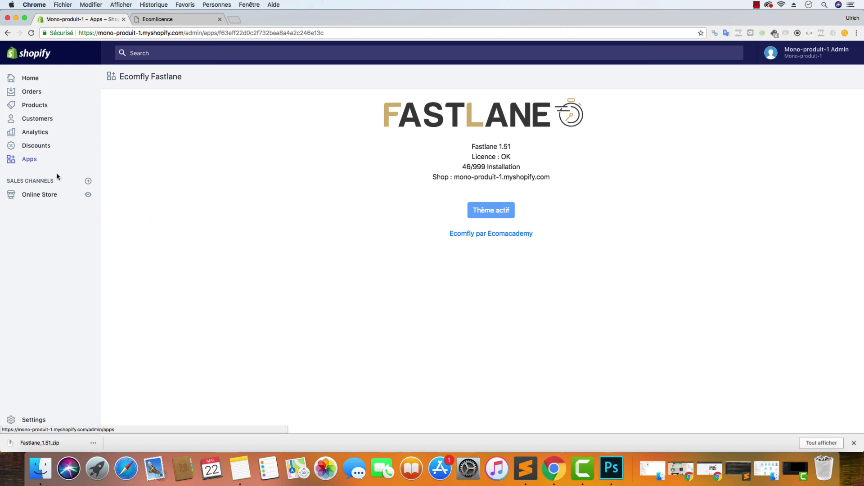
pyautogui.click(46, 195)
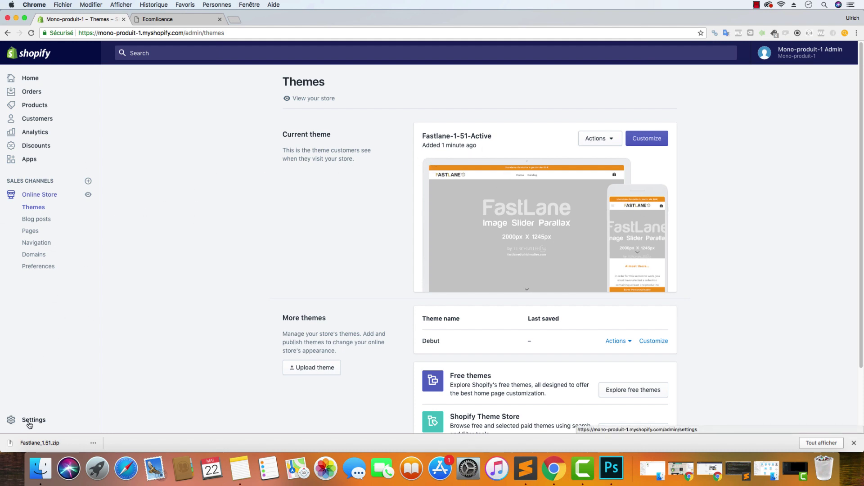
# Open Online Store Preferences, select the Homepage title field, and open a new Google tab
pyautogui.click(40, 268)
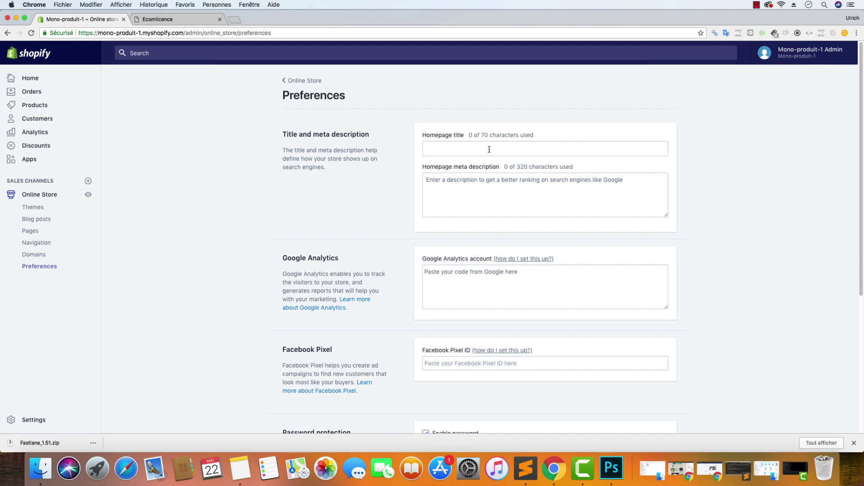
pyautogui.click(488, 148)
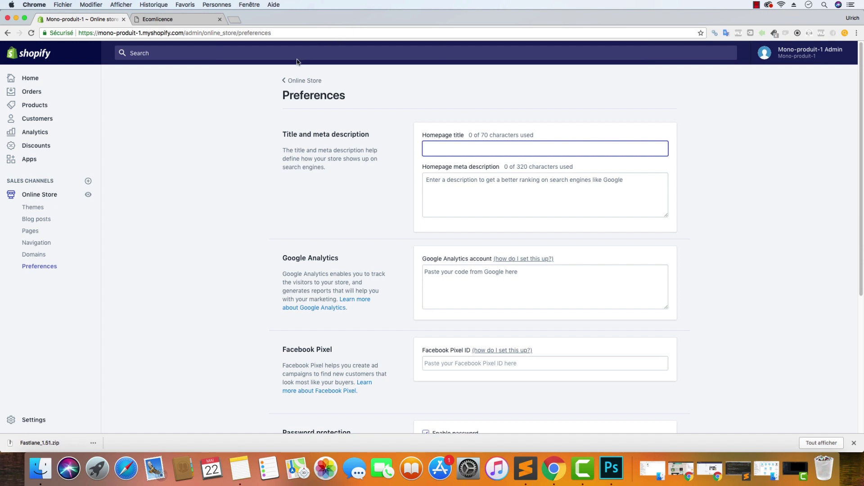
pyautogui.click(238, 21)
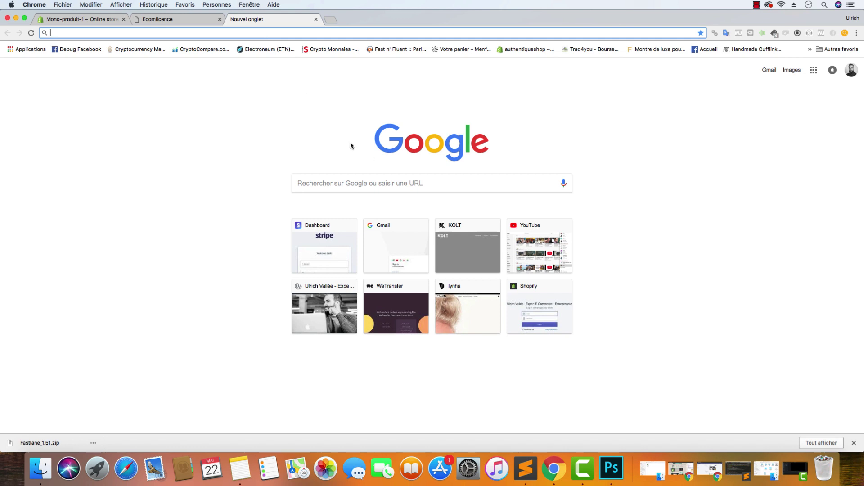
# Search Google for 'appareil chauffe cire' in the new tab
pyautogui.click(525, 468)
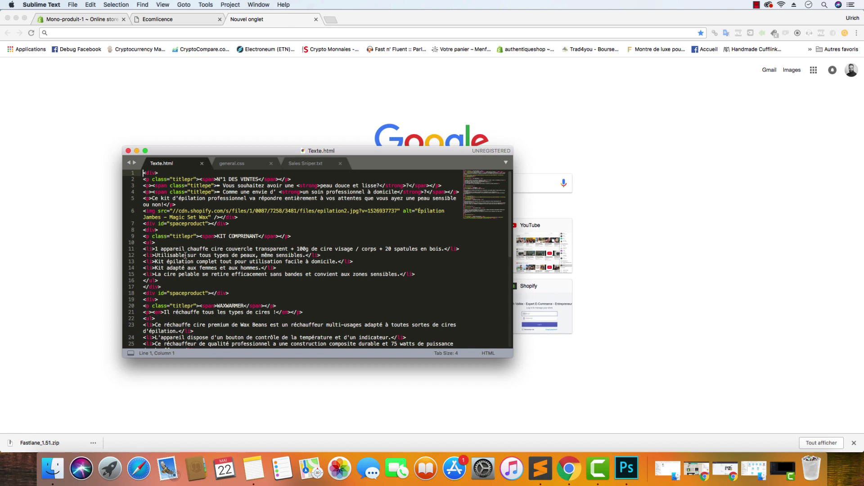
pyautogui.click(72, 170)
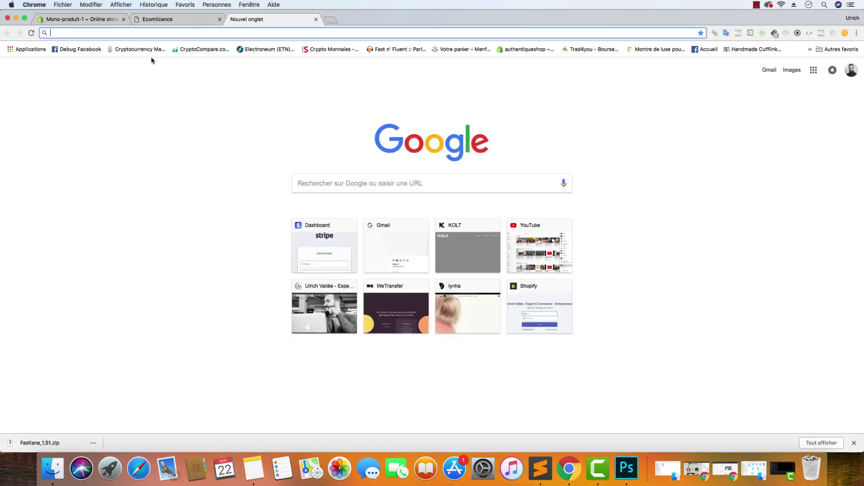
pyautogui.write('ap')
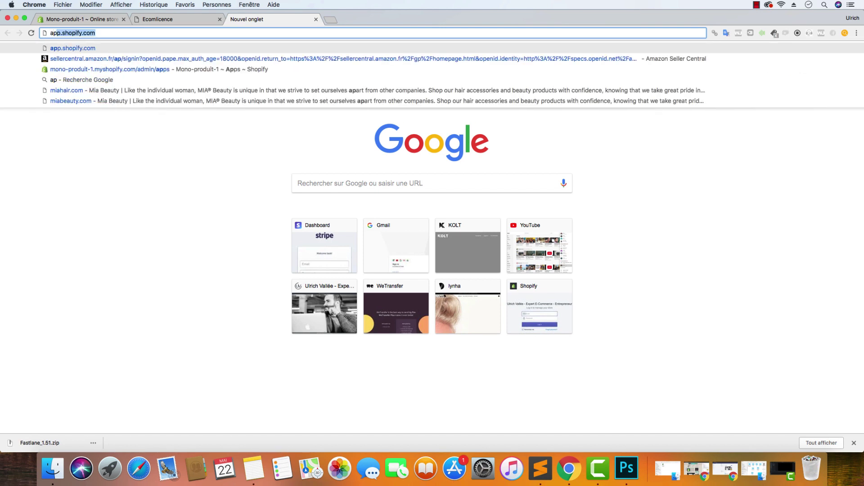
pyautogui.write('pareil ')
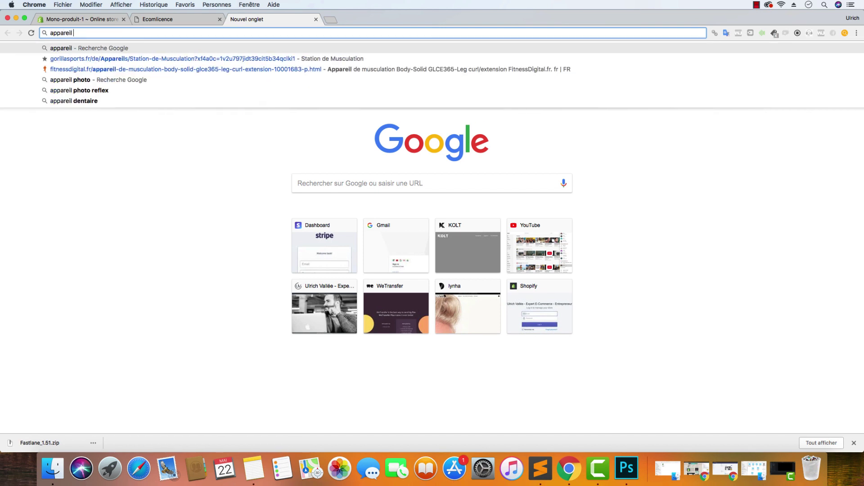
pyautogui.write('chauffe')
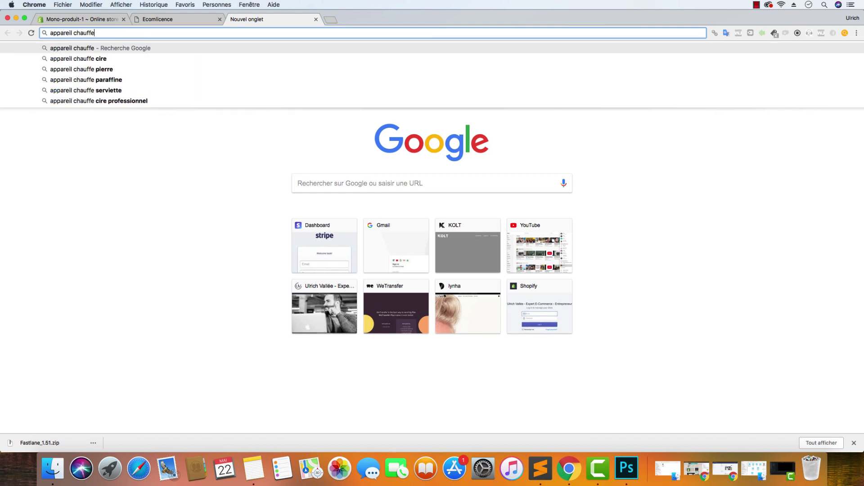
pyautogui.click(160, 58)
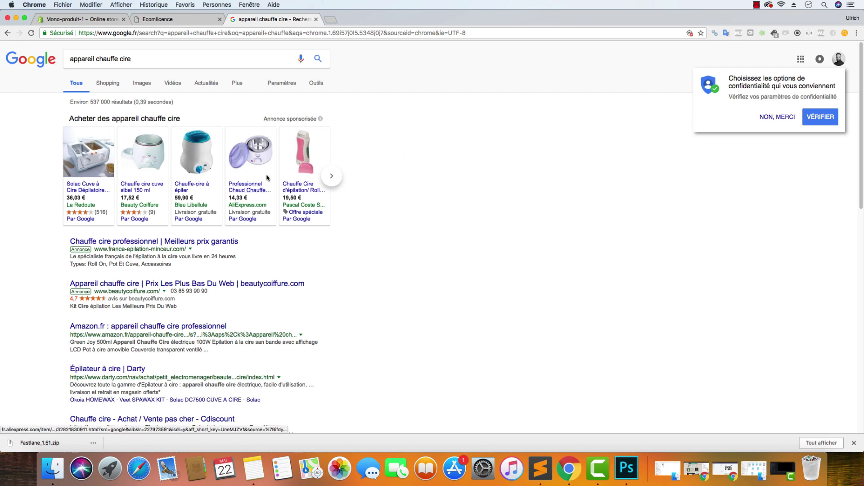
# Review the Amazon result's title and description snippet, then go back to the Shopify Preferences tab
pyautogui.moveTo(251, 169)
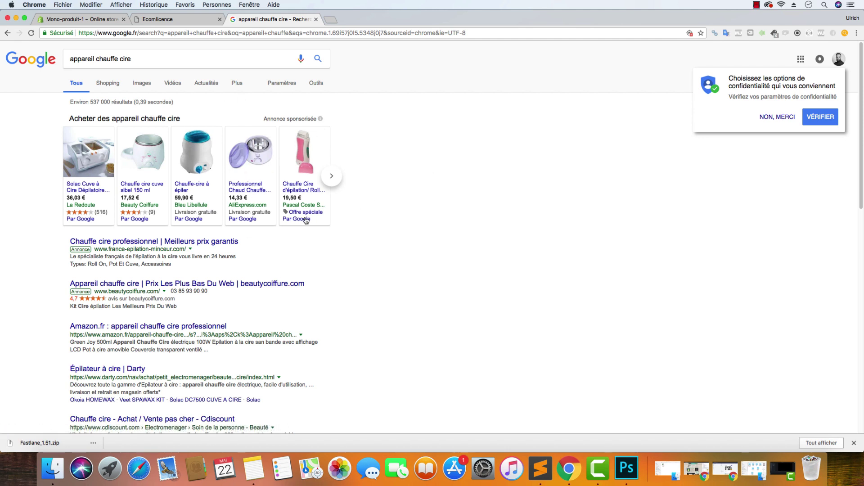
pyautogui.scroll(-1, 383, 217)
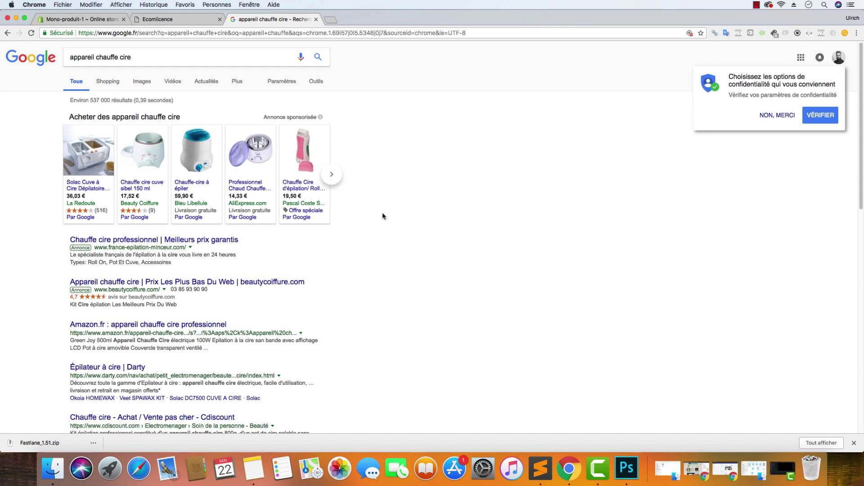
pyautogui.scroll(-4, 383, 217)
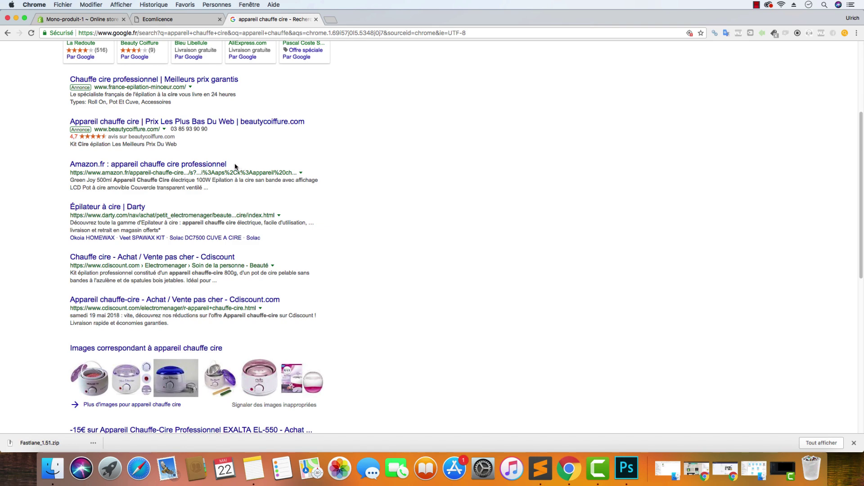
pyautogui.scroll(-1, 261, 167)
pyautogui.scroll(5, 276, 167)
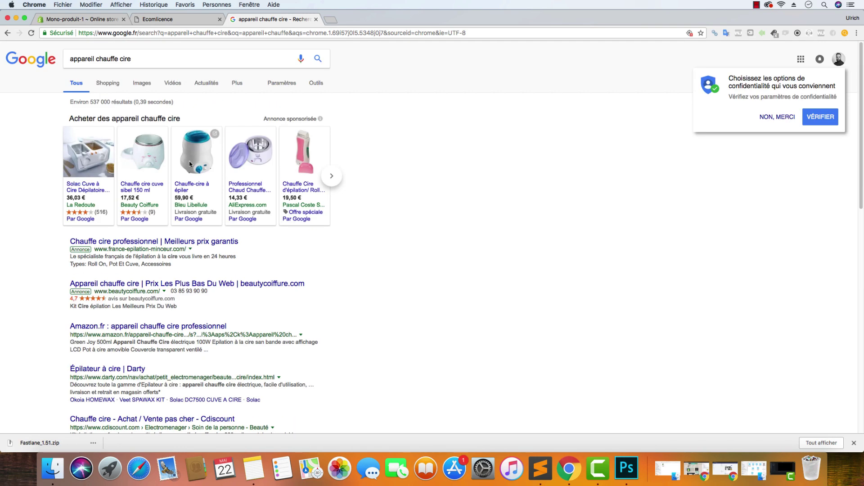
pyautogui.scroll(-5, 189, 161)
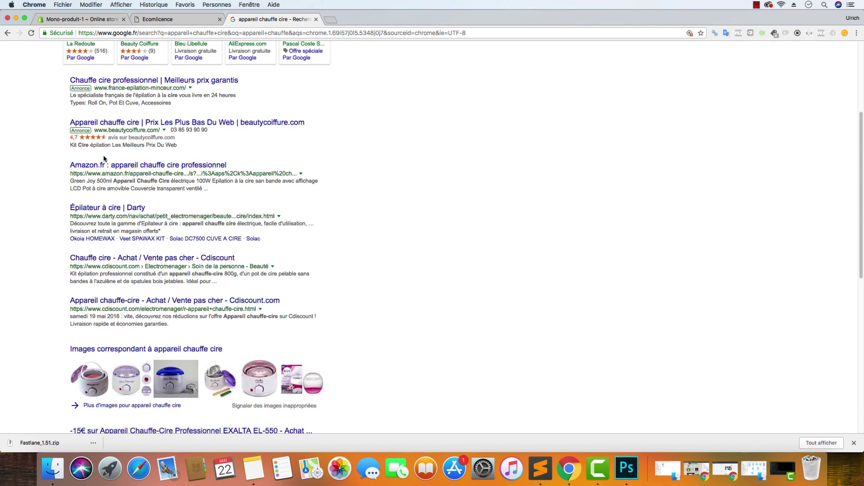
pyautogui.moveTo(236, 166); pyautogui.dragTo(68, 166)
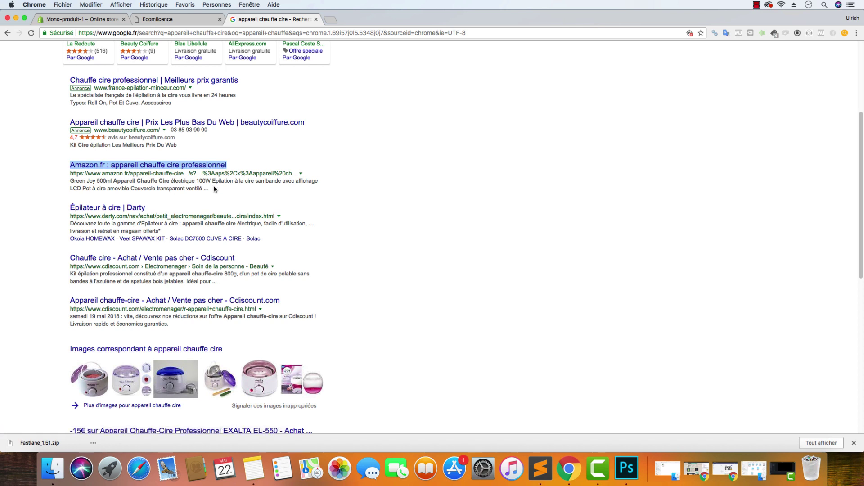
pyautogui.moveTo(215, 189); pyautogui.dragTo(70, 180)
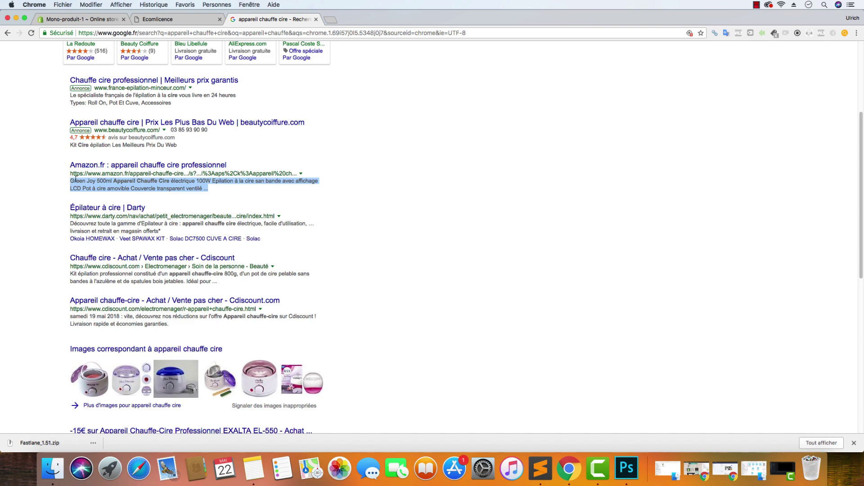
pyautogui.click(96, 19)
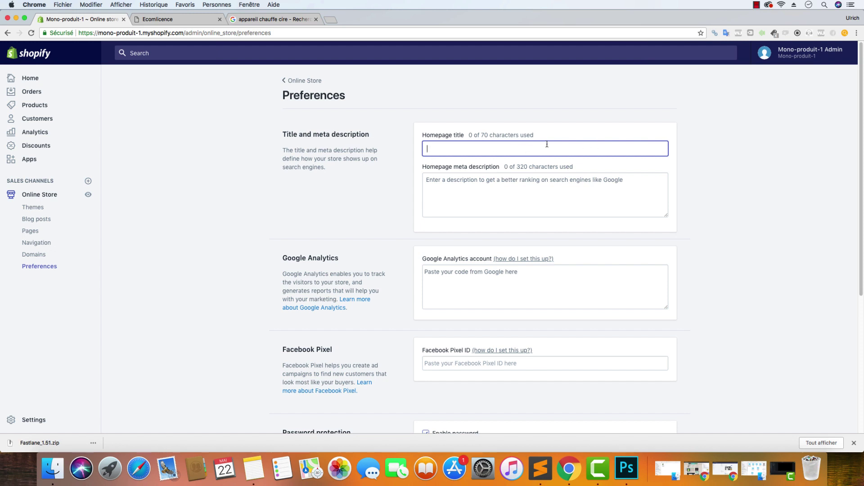
pyautogui.click(534, 137)
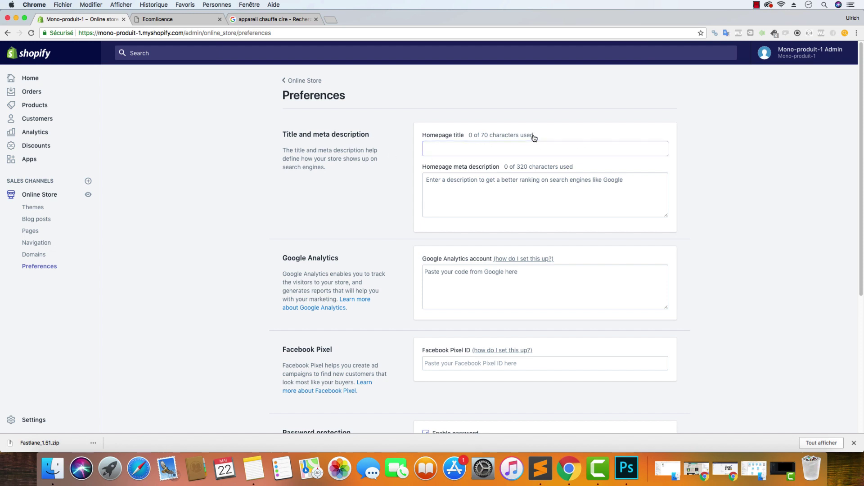
pyautogui.moveTo(535, 137); pyautogui.dragTo(476, 137)
pyautogui.click(492, 145)
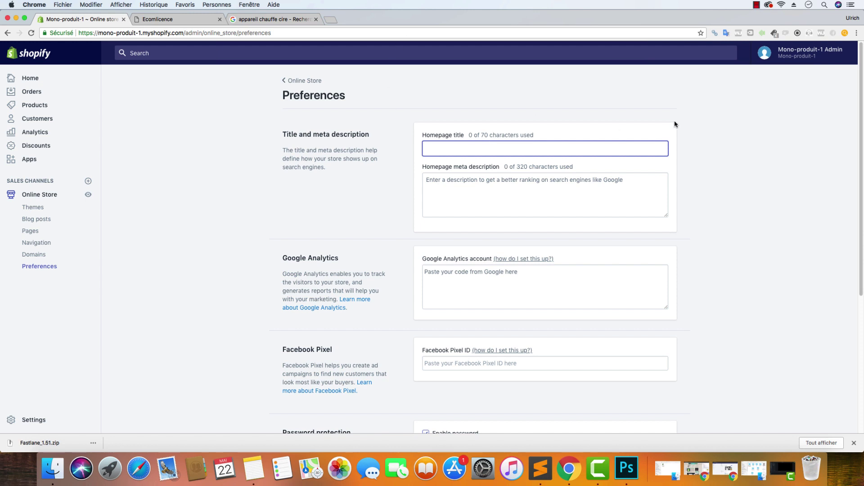
pyautogui.click(270, 17)
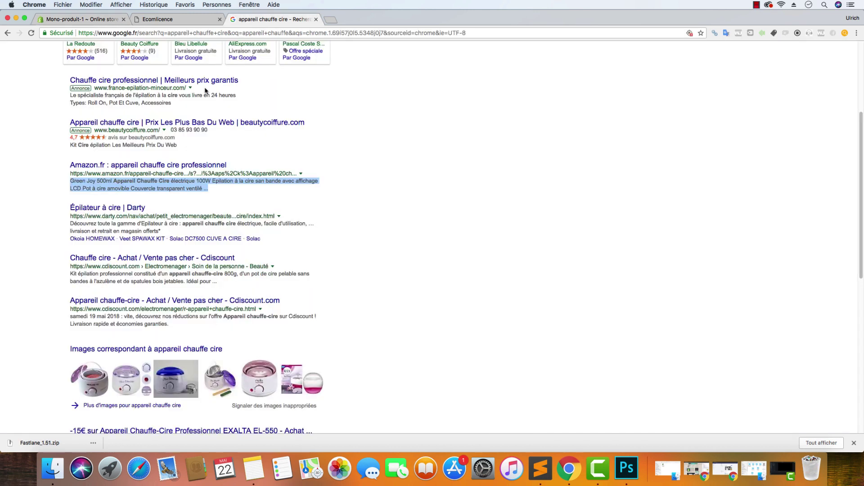
pyautogui.click(162, 18)
pyautogui.click(100, 20)
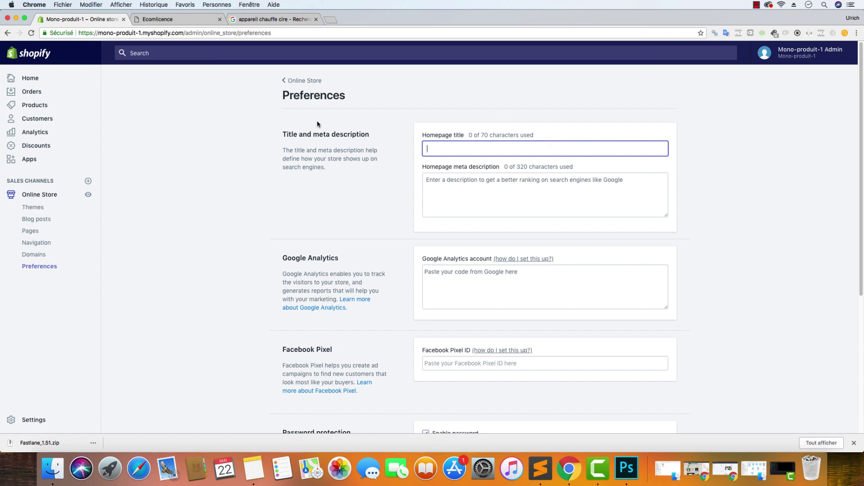
pyautogui.click(275, 21)
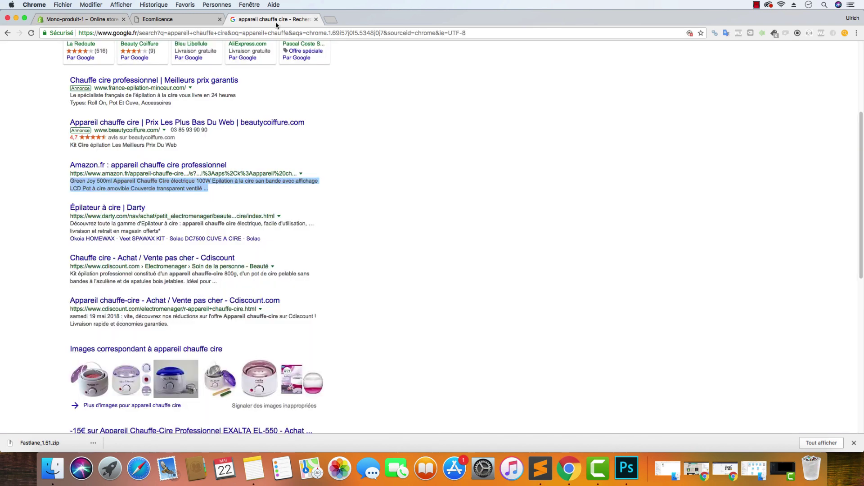
pyautogui.click(440, 189)
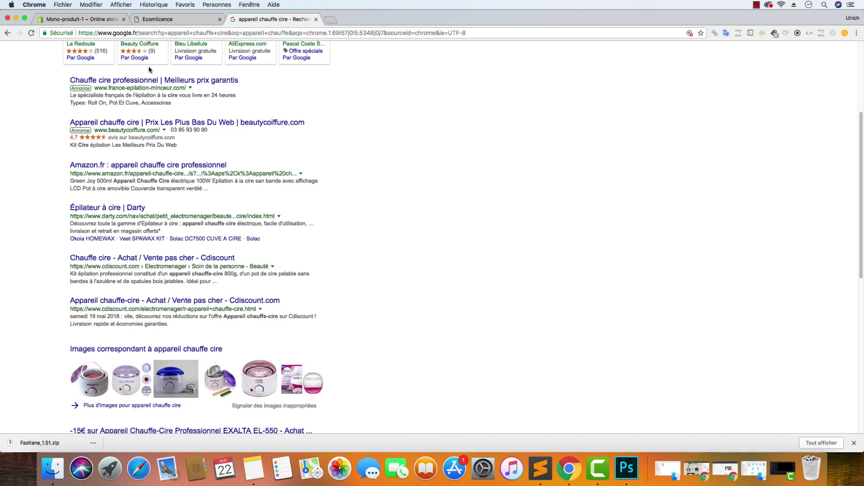
pyautogui.click(79, 19)
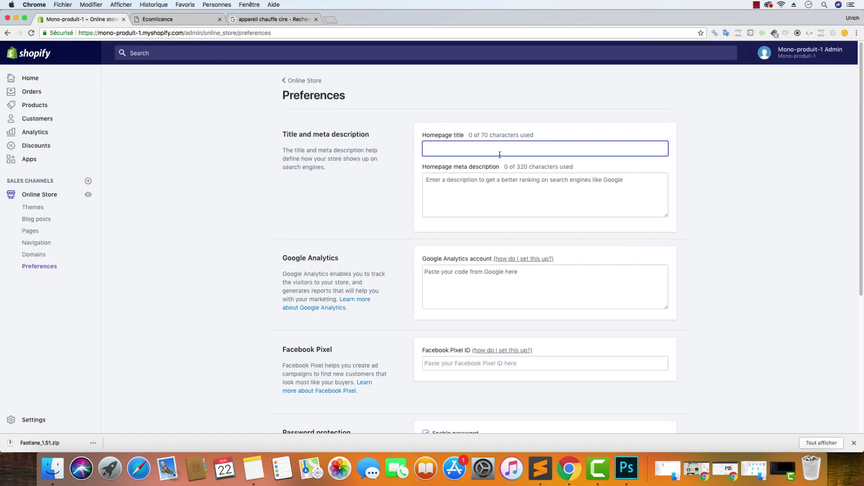
# Enter 'Appareil chauffe cire - MagicSetWax' as the homepage title
pyautogui.write('Appareil')
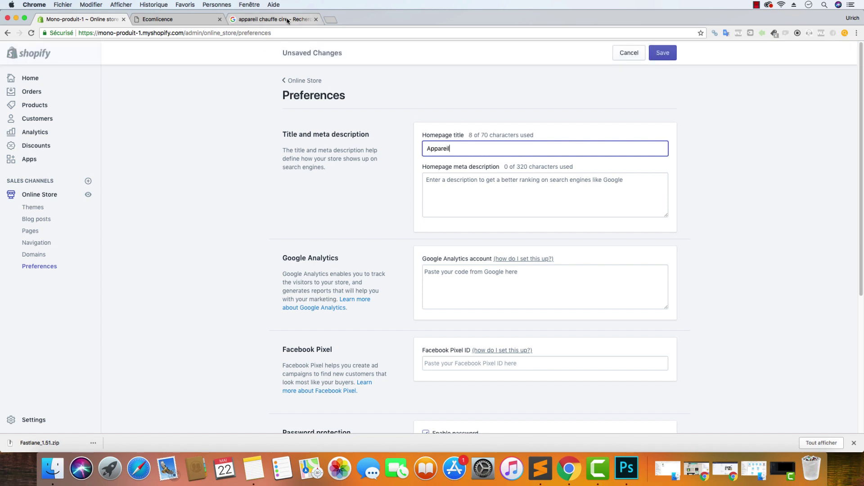
pyautogui.write(' ch')
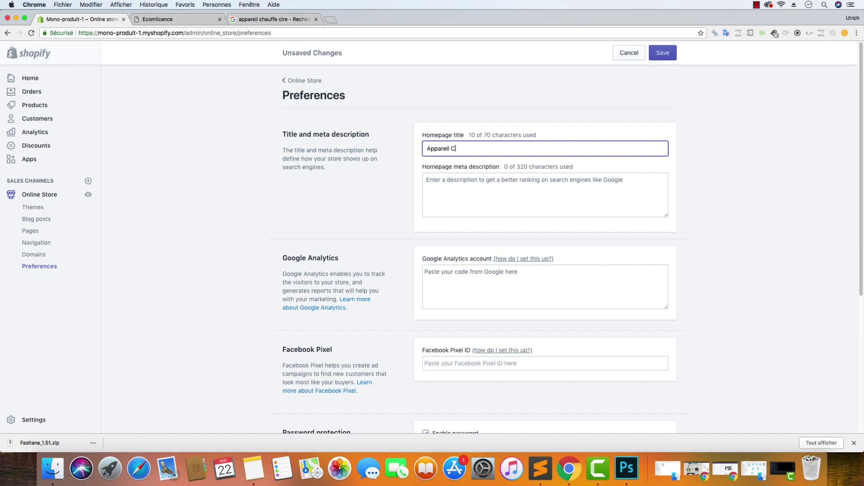
pyautogui.write('auffe cire -')
pyautogui.write('MagicSetWax')
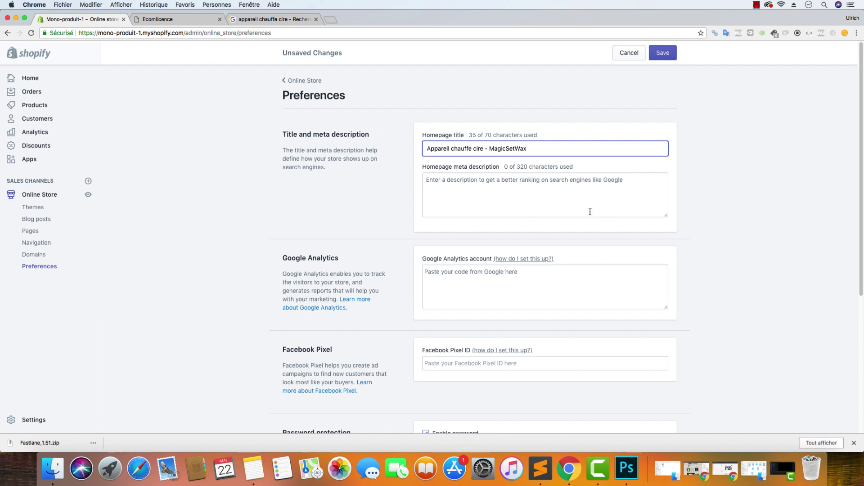
# Write the meta description presenting the MagicSetWax wax heater, ending 'Livraison Suivie OFFERTE!'
pyautogui.click(486, 182)
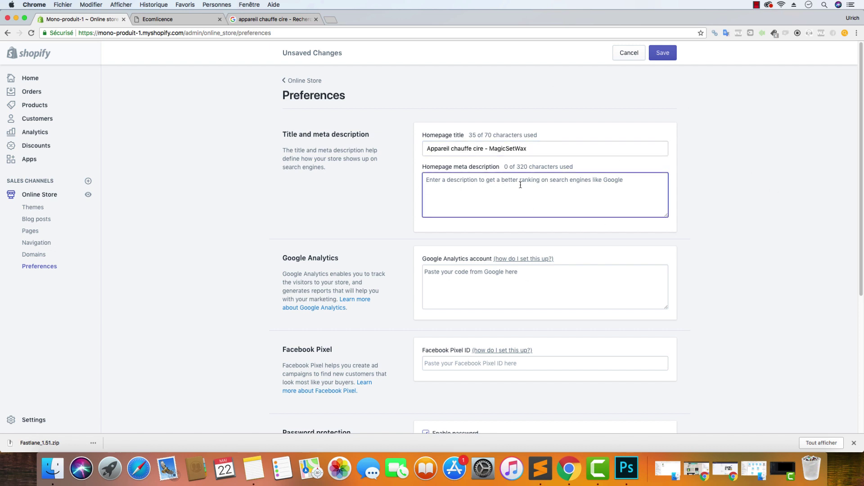
pyautogui.write('Découvrez ')
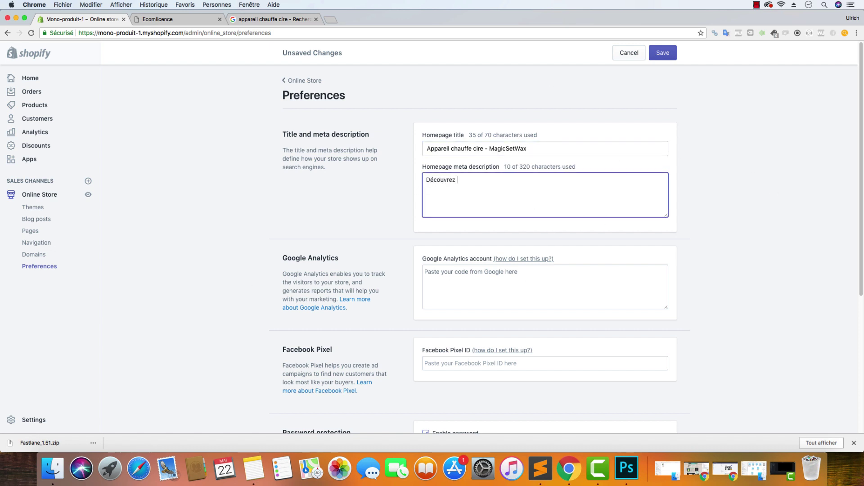
pyautogui.write('notre tout derni')
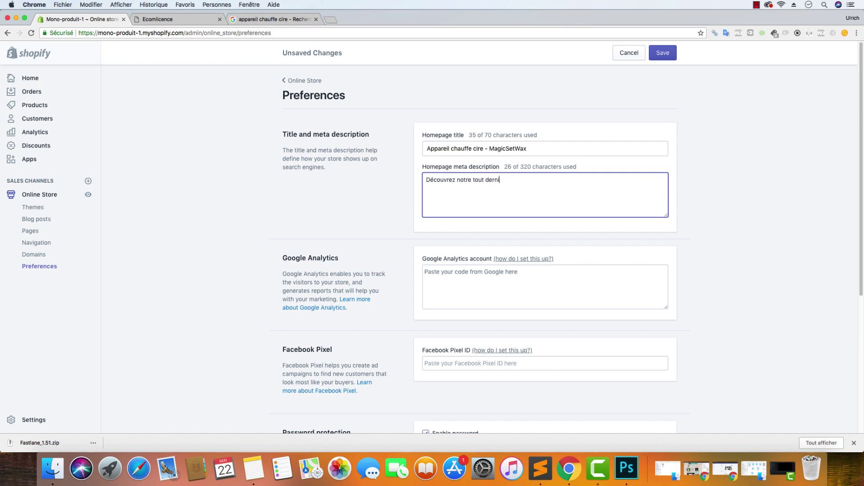
pyautogui.write('er appareil cahuffe cire')
pyautogui.press('BackSpace')
pyautogui.press('BackSpace')
pyautogui.press('BackSpace')
pyautogui.press('BackSpace')
pyautogui.press('BackSpace')
pyautogui.press('BackSpace')
pyautogui.press('BackSpace')
pyautogui.press('BackSpace')
pyautogui.press('BackSpace')
pyautogui.press('BackSpace')
pyautogui.write('hauffe cire ')
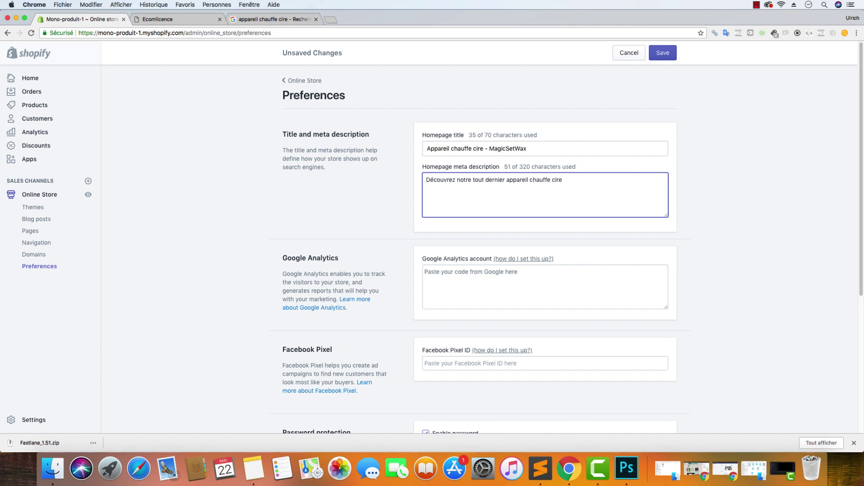
pyautogui.write('MagicSetWax da')
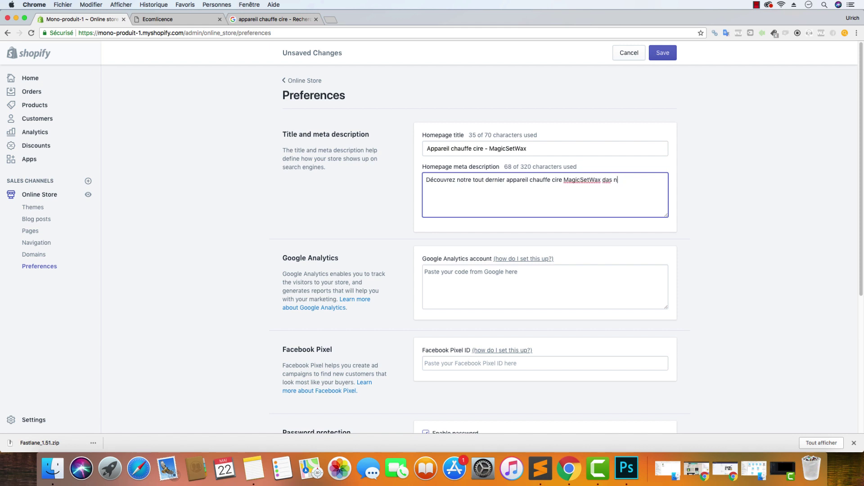
pyautogui.write('ns notre boutique Officl')
pyautogui.write('elle! Livraison')
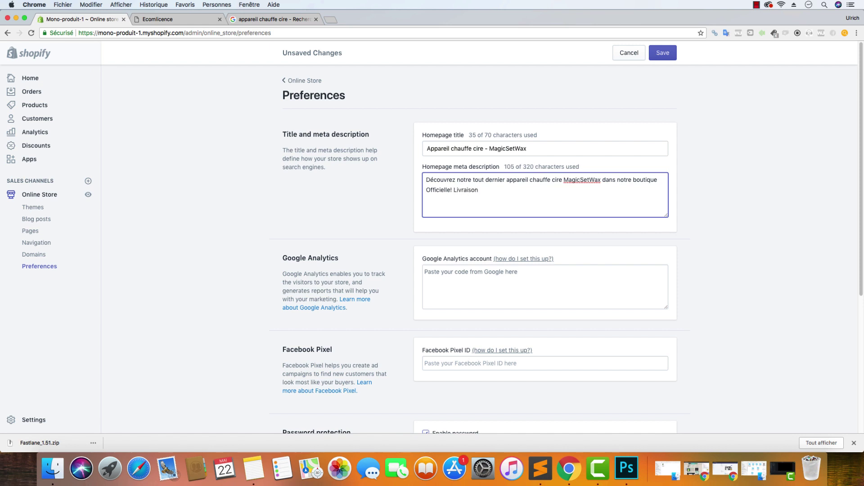
pyautogui.write(' Suivie O')
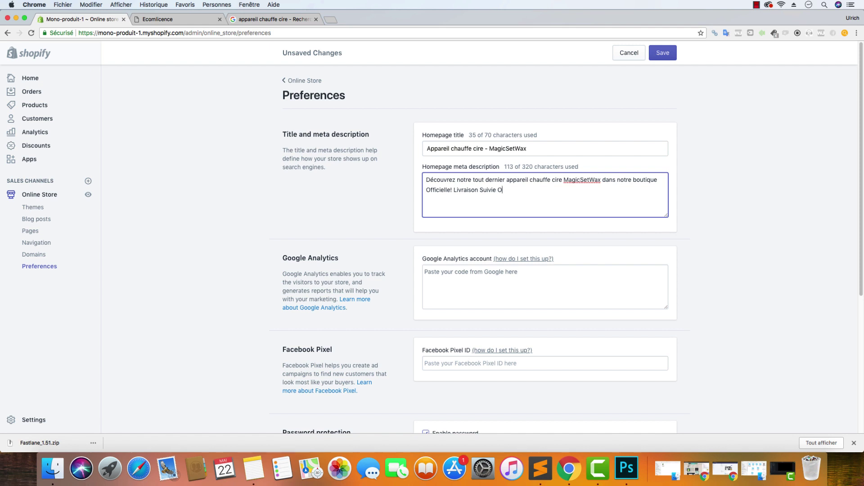
pyautogui.write('FFERTE!')
pyautogui.scroll(-2, 461, 319)
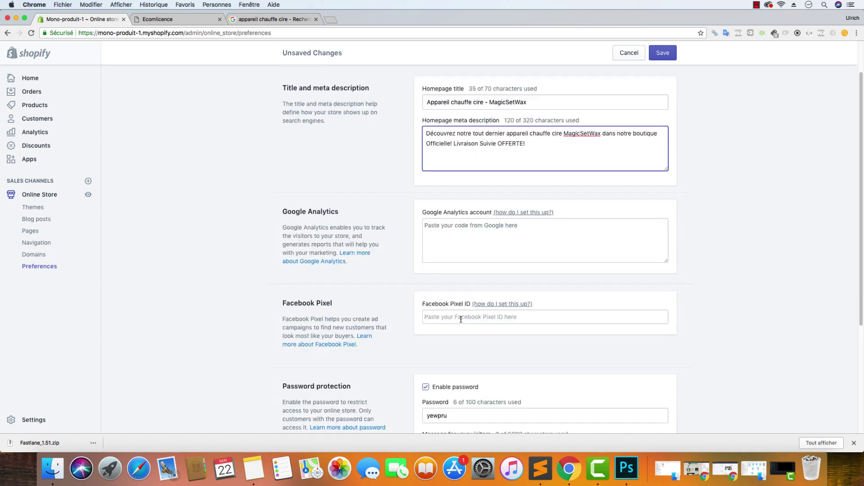
pyautogui.scroll(-4, 463, 318)
pyautogui.scroll(5, 466, 320)
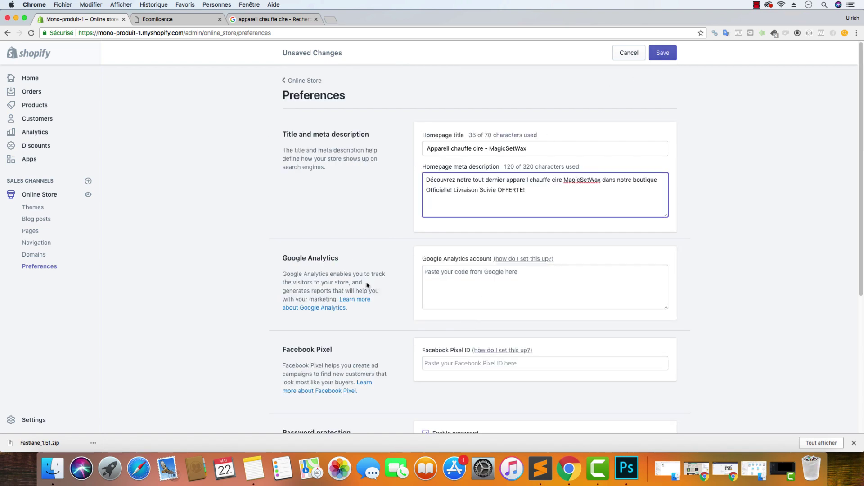
pyautogui.scroll(-5, 374, 285)
# Uncheck Enable password and save the preferences
pyautogui.click(426, 225)
pyautogui.click(674, 58)
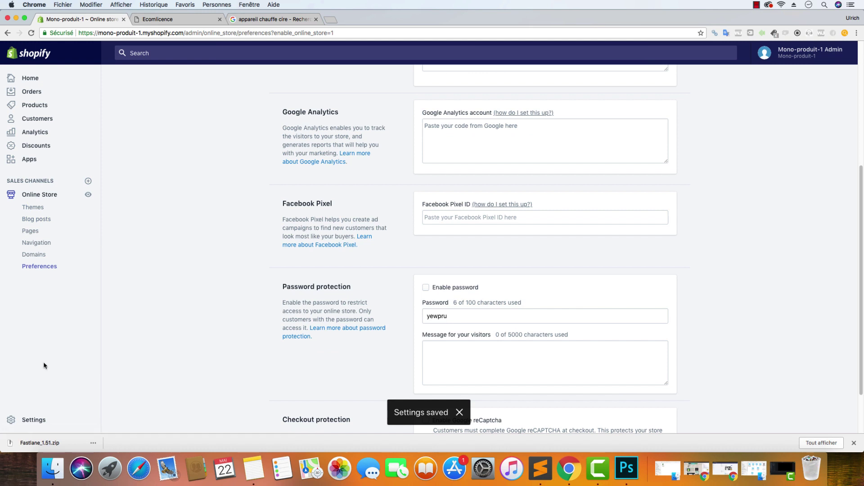
pyautogui.rightClick(43, 417)
pyautogui.click(16, 423)
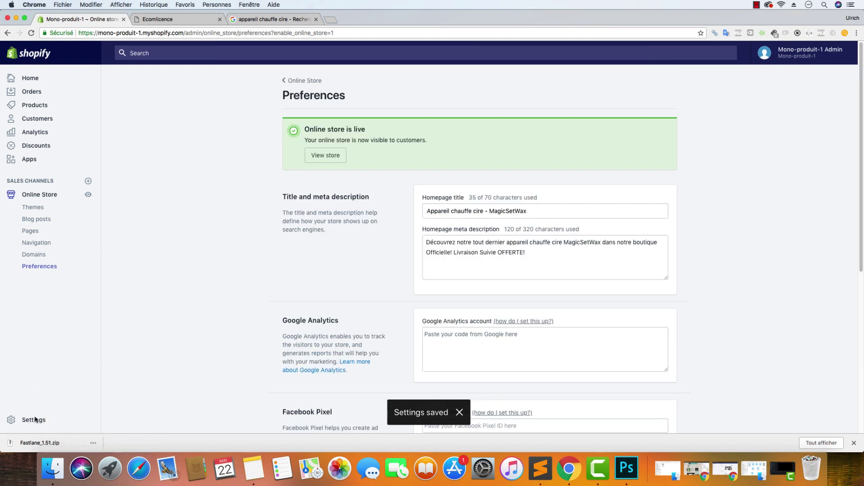
# Review the currency formatting in Settings > General, then return to Online Store Themes
pyautogui.click(36, 419)
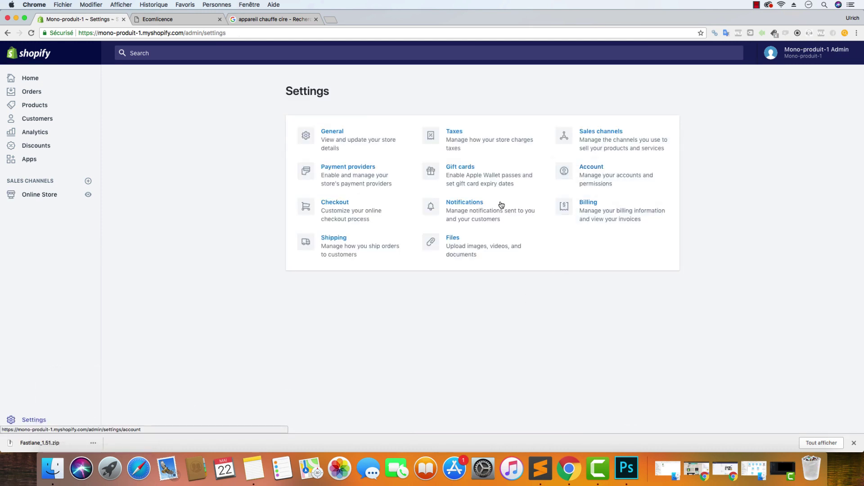
pyautogui.click(332, 137)
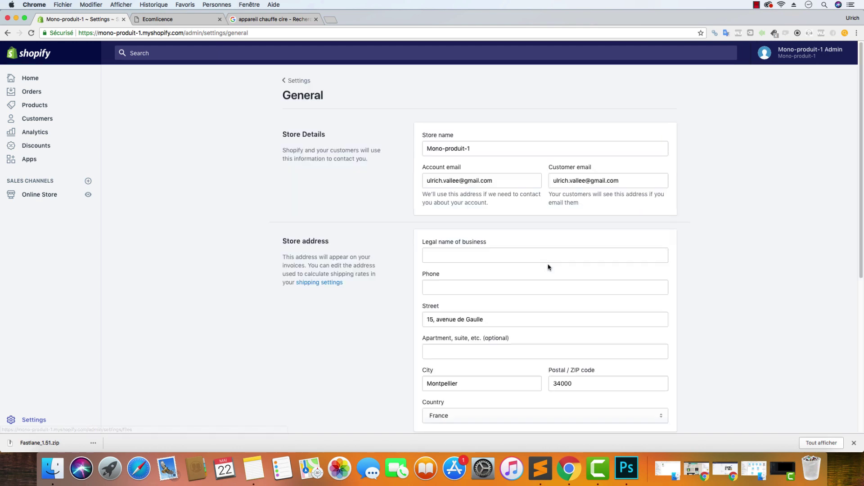
pyautogui.scroll(-5, 549, 267)
pyautogui.click(642, 268)
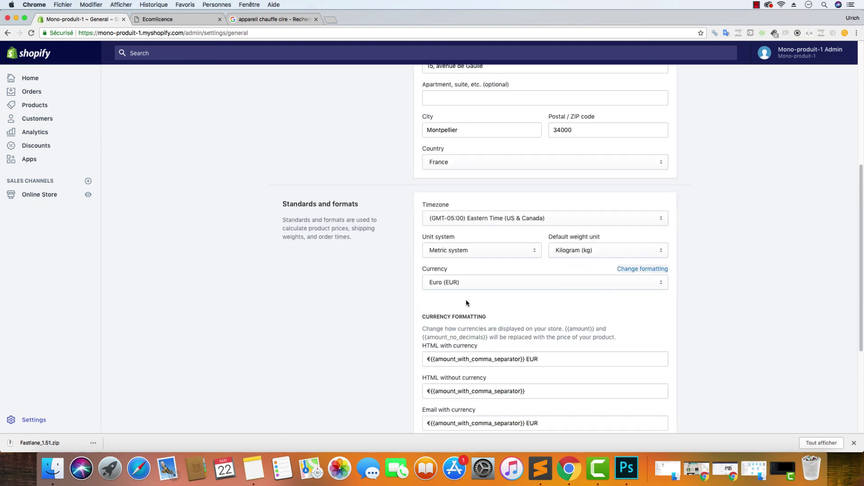
pyautogui.scroll(-2, 467, 303)
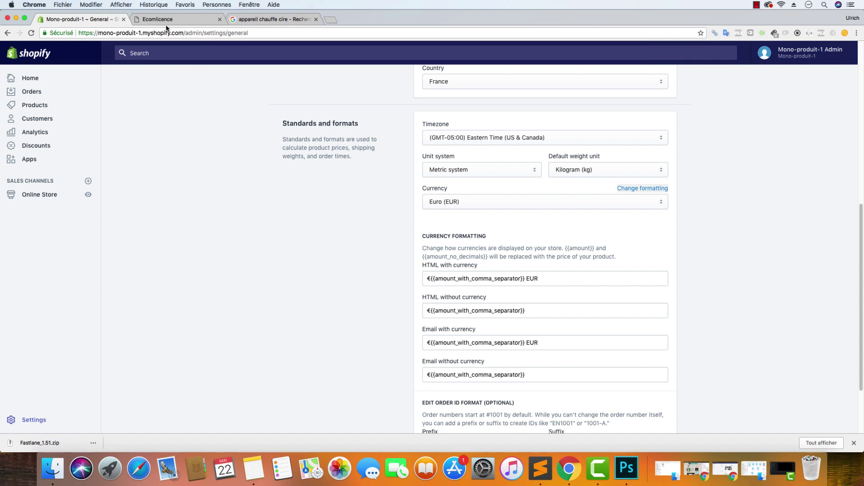
pyautogui.click(50, 196)
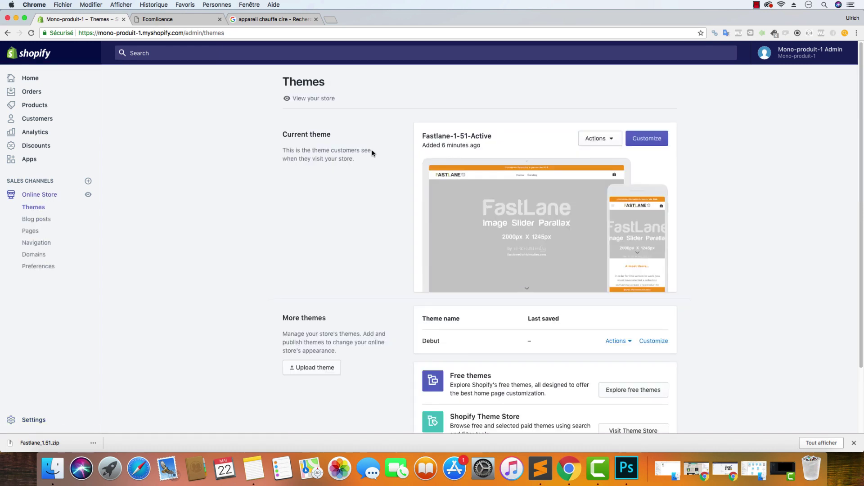
# Open the Fastlane theme in the theme editor
pyautogui.click(643, 142)
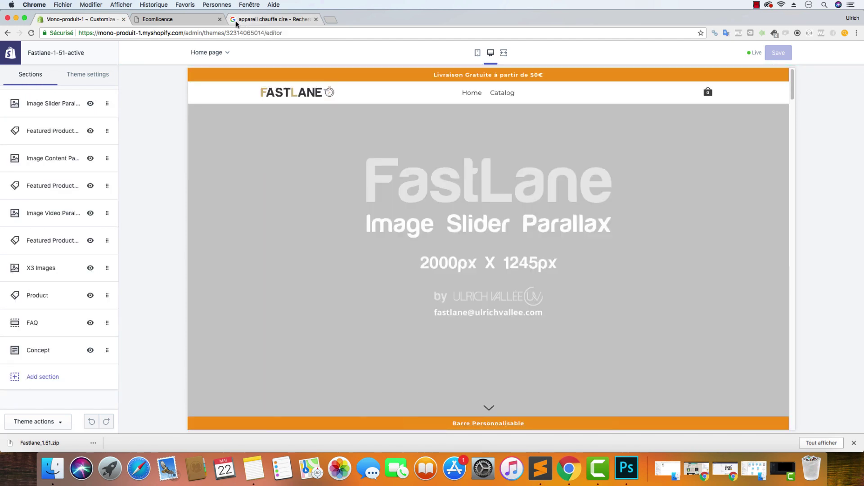
pyautogui.click(236, 24)
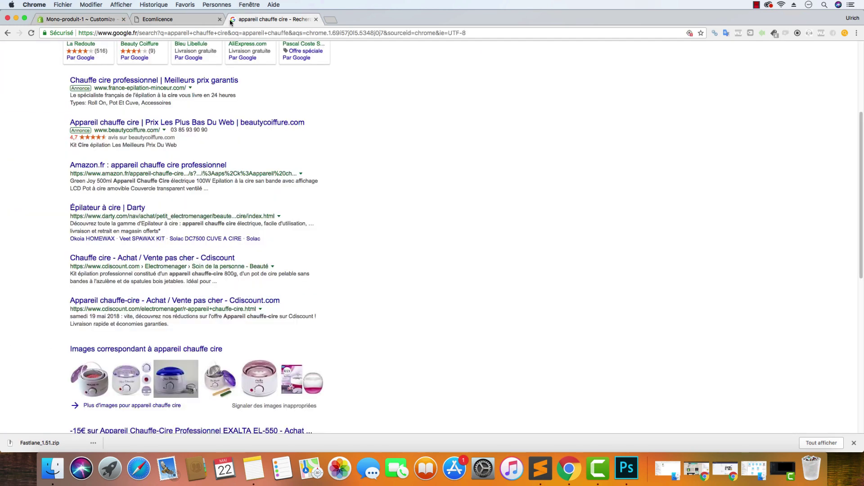
pyautogui.click(171, 19)
pyautogui.click(51, 20)
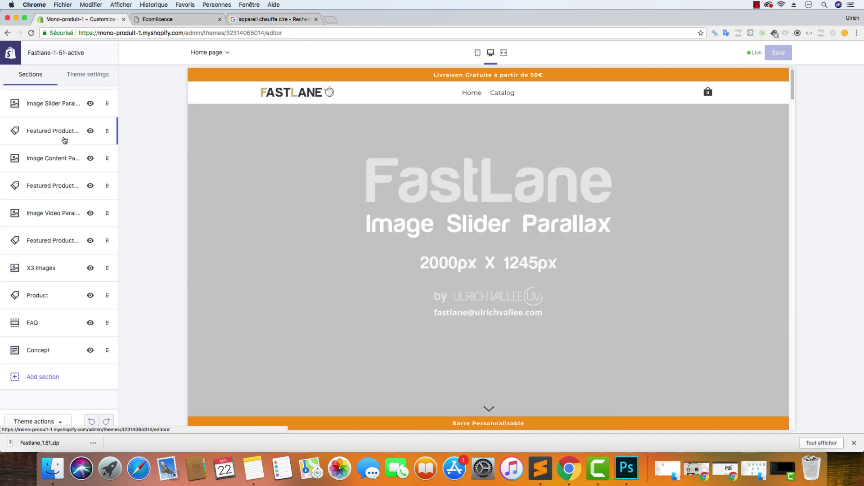
# Show the Header section under Theme settings
pyautogui.click(82, 75)
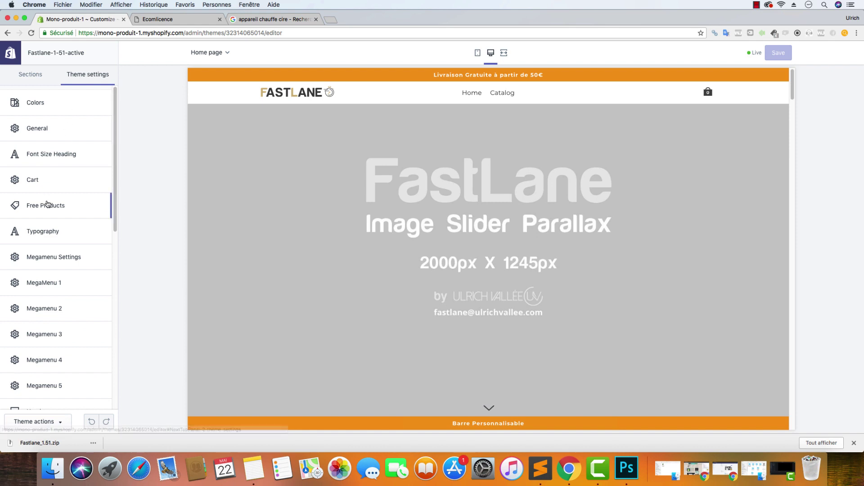
pyautogui.scroll(-10, 60, 205)
pyautogui.click(51, 208)
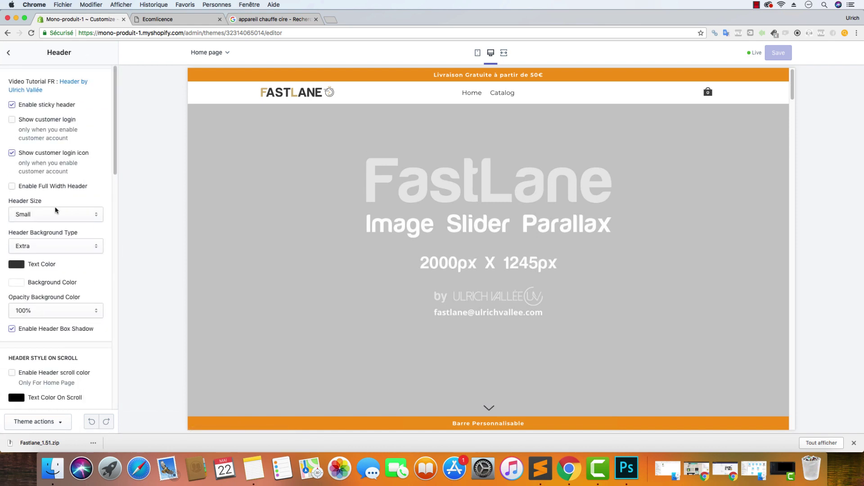
pyautogui.scroll(-10, 53, 211)
pyautogui.scroll(-3, 48, 162)
pyautogui.scroll(8, 50, 157)
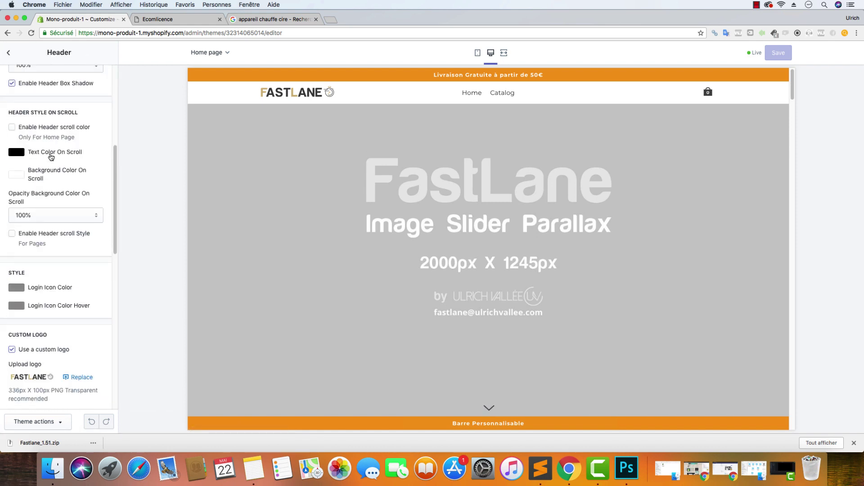
# Replace the store logo with magicsetwax1.png from the MagicSetWax Logo folder
pyautogui.click(82, 304)
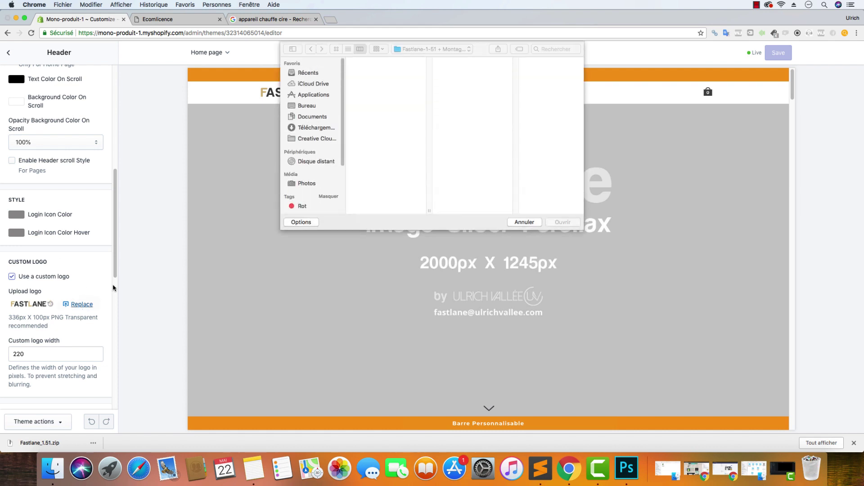
pyautogui.click(313, 106)
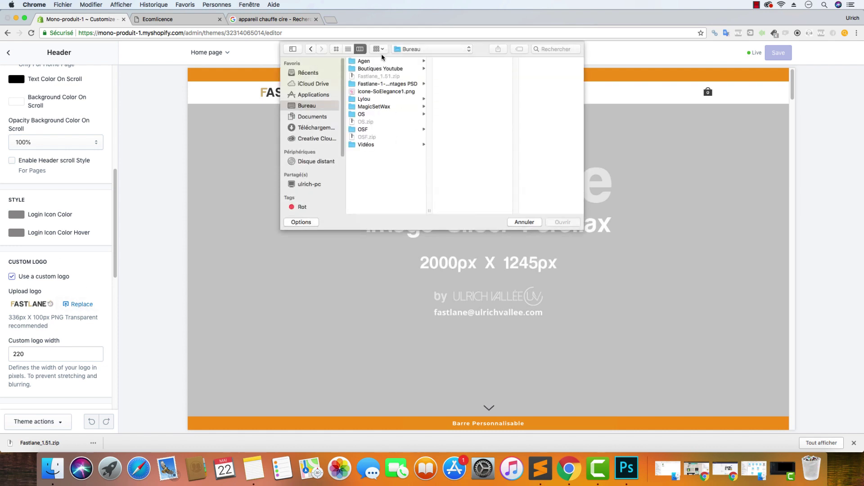
pyautogui.click(385, 68)
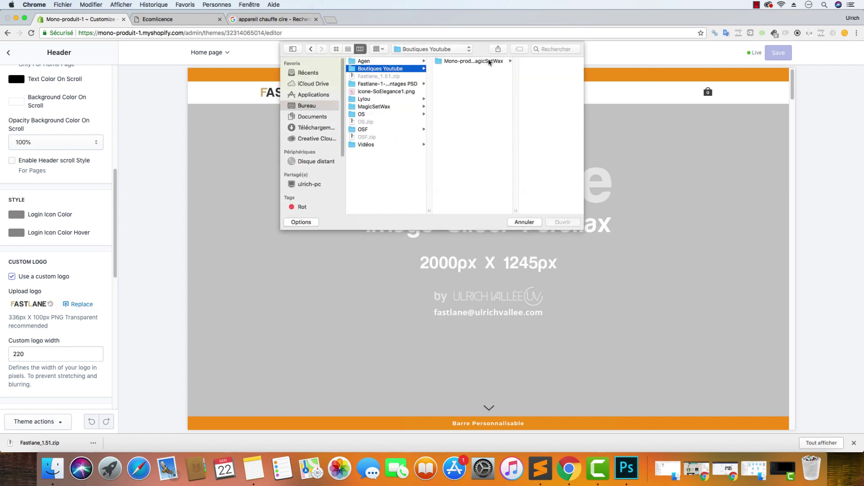
pyautogui.click(491, 63)
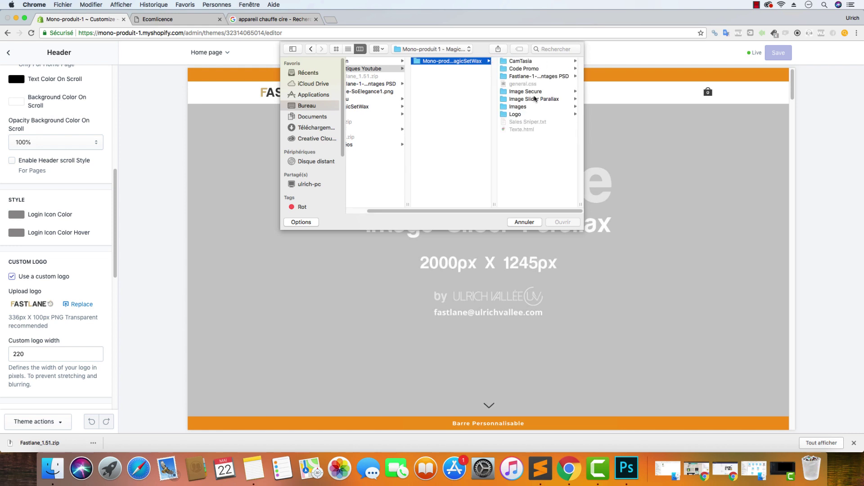
pyautogui.click(522, 114)
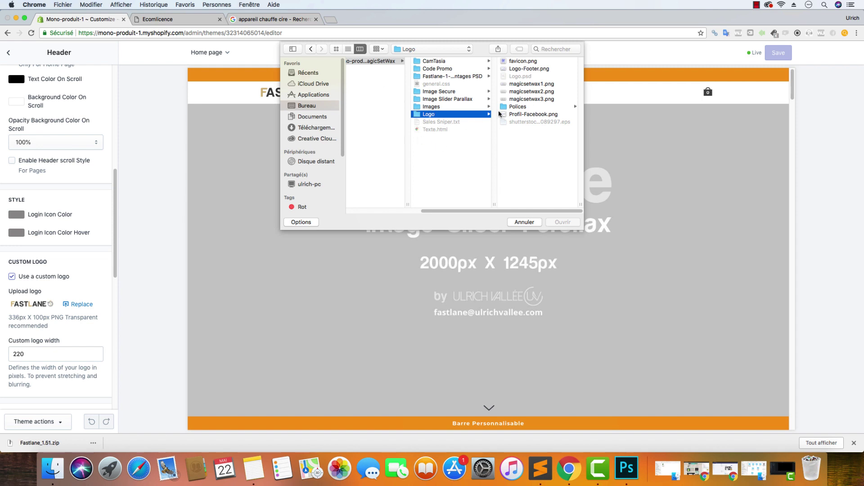
pyautogui.click(531, 84)
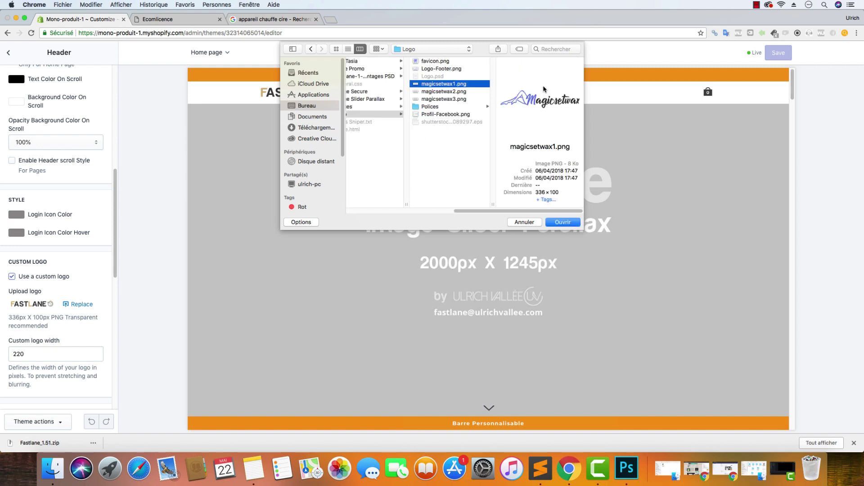
pyautogui.click(562, 223)
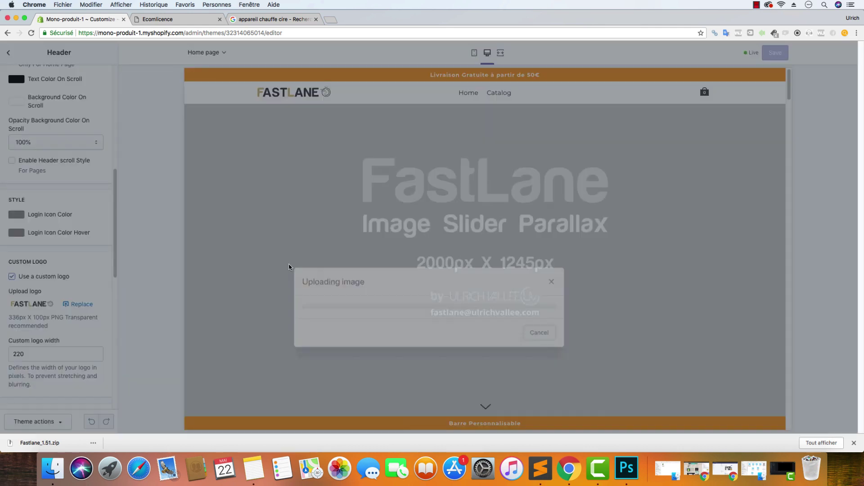
# Upload favicon.png as the store favicon and save the header settings
pyautogui.scroll(-2, 82, 304)
pyautogui.scroll(-8, 82, 305)
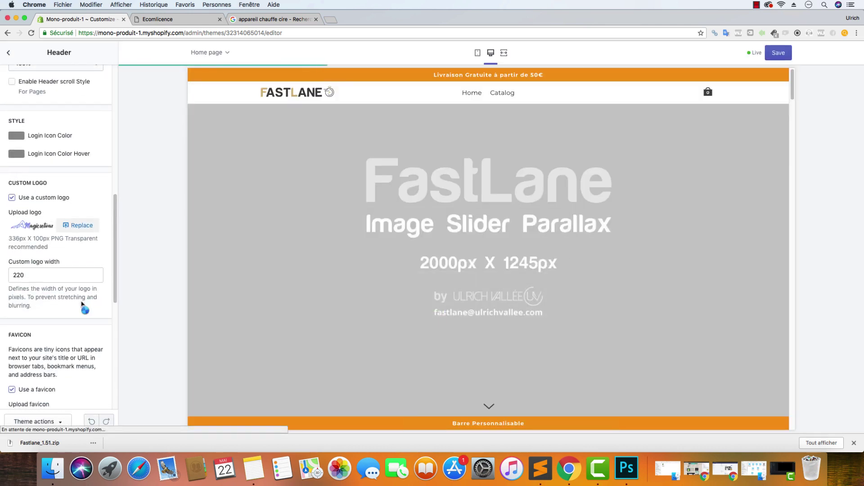
pyautogui.click(84, 316)
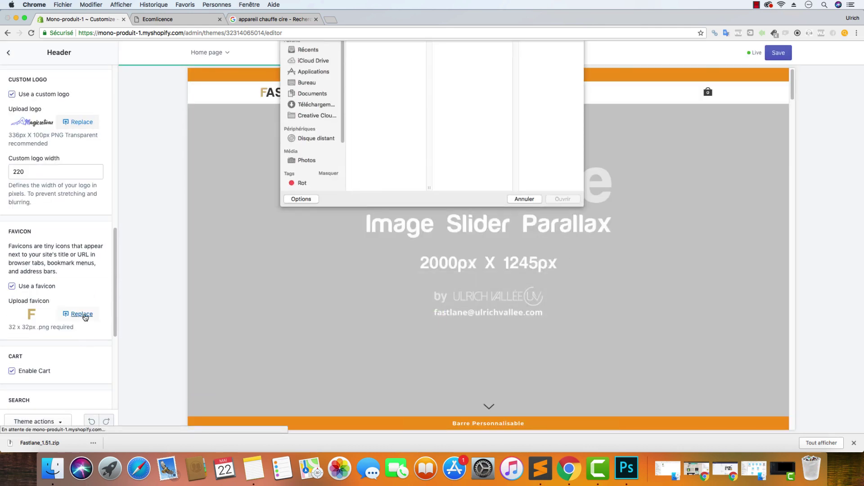
pyautogui.click(378, 63)
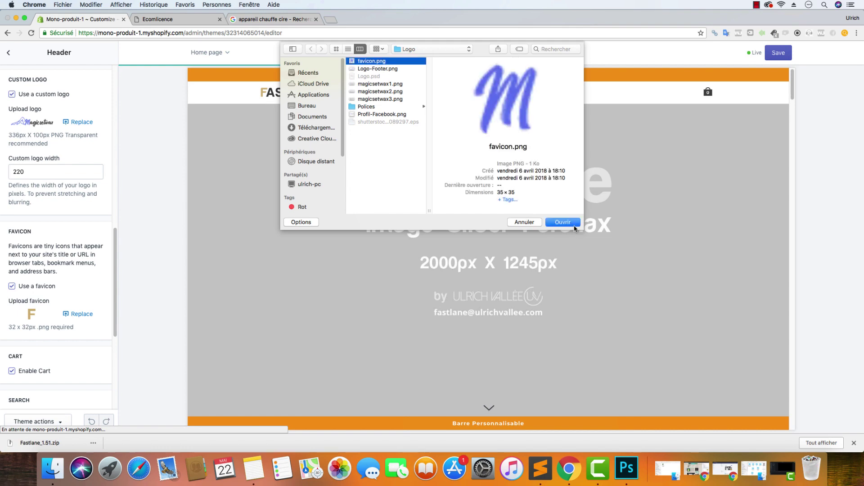
pyautogui.click(571, 222)
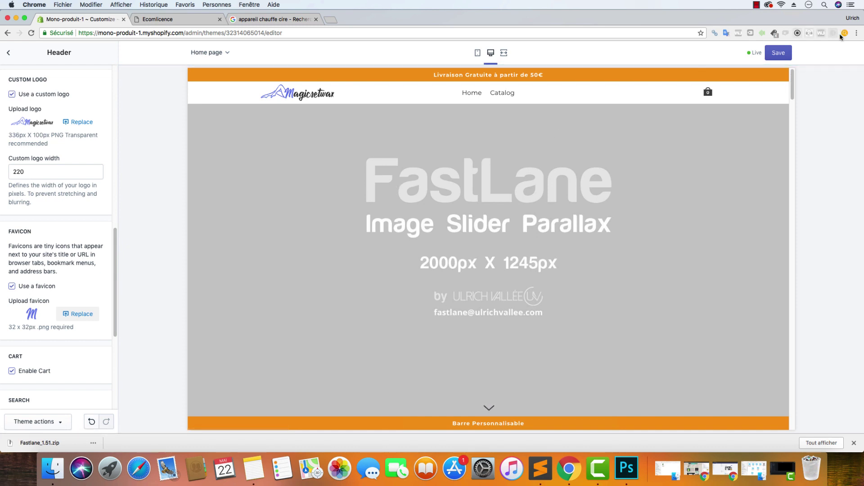
pyautogui.click(781, 55)
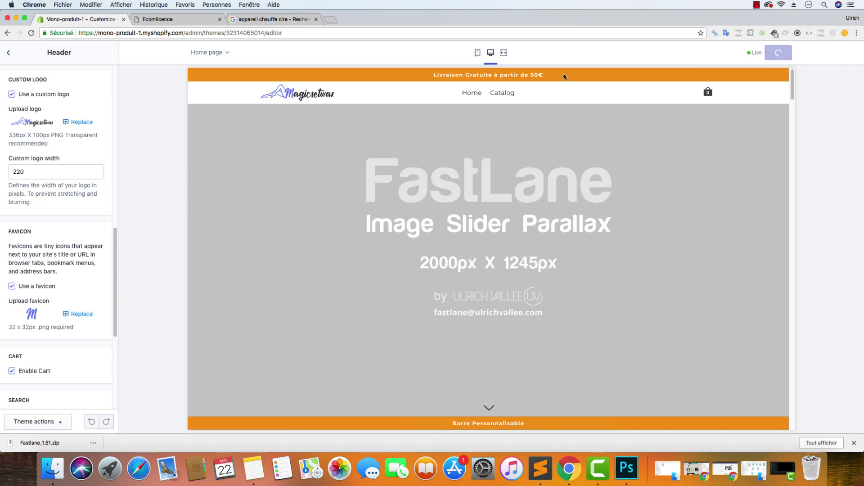
pyautogui.click(8, 54)
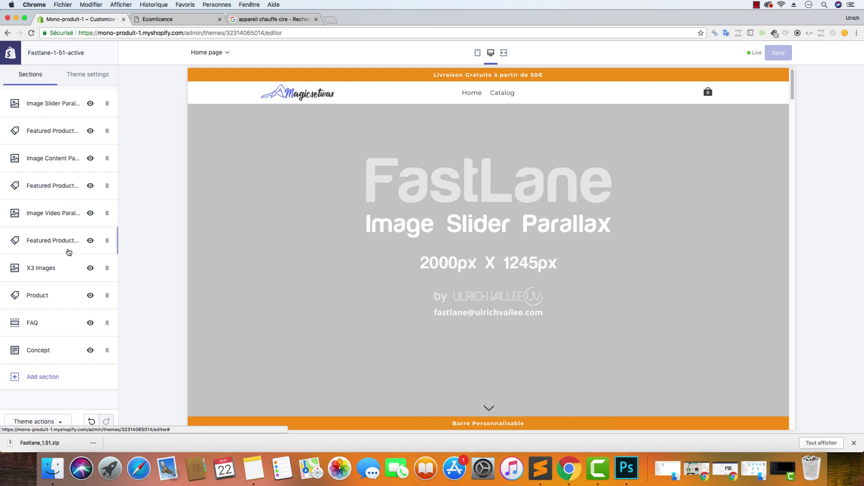
# Remove the Concept section from the home page, glancing at the FAQ and Product sections
pyautogui.click(61, 352)
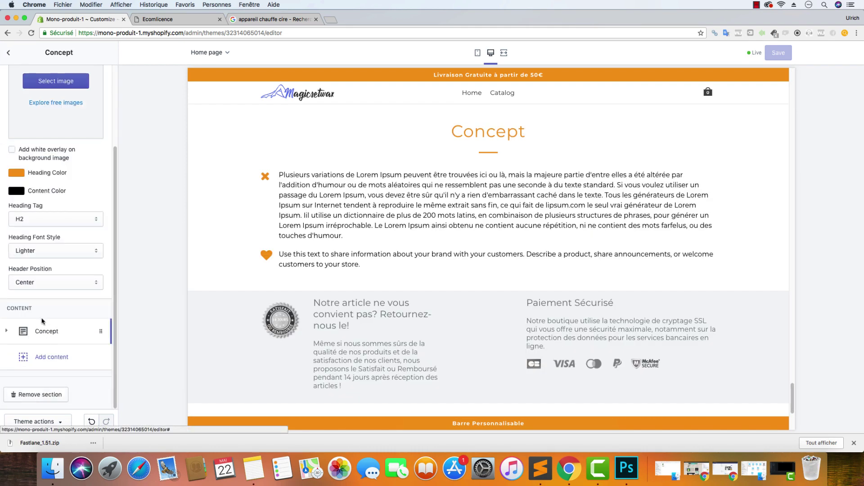
pyautogui.scroll(3, 57, 307)
pyautogui.scroll(-3, 58, 307)
pyautogui.click(53, 398)
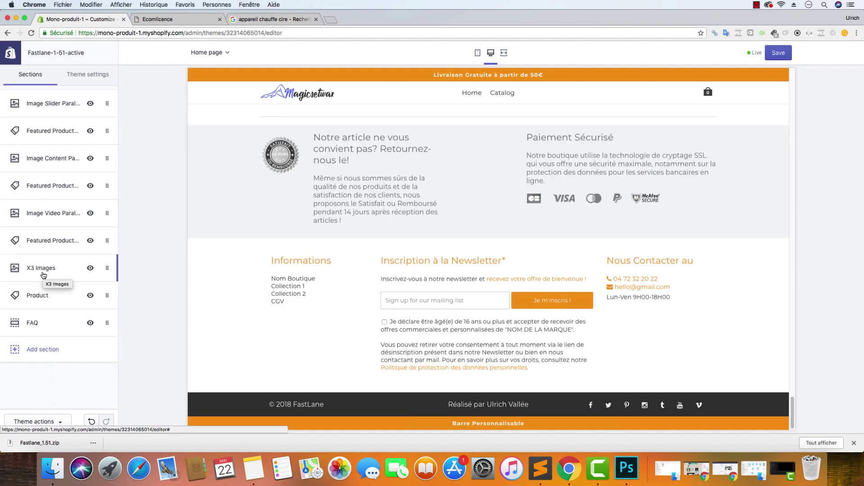
pyautogui.click(39, 322)
pyautogui.click(8, 52)
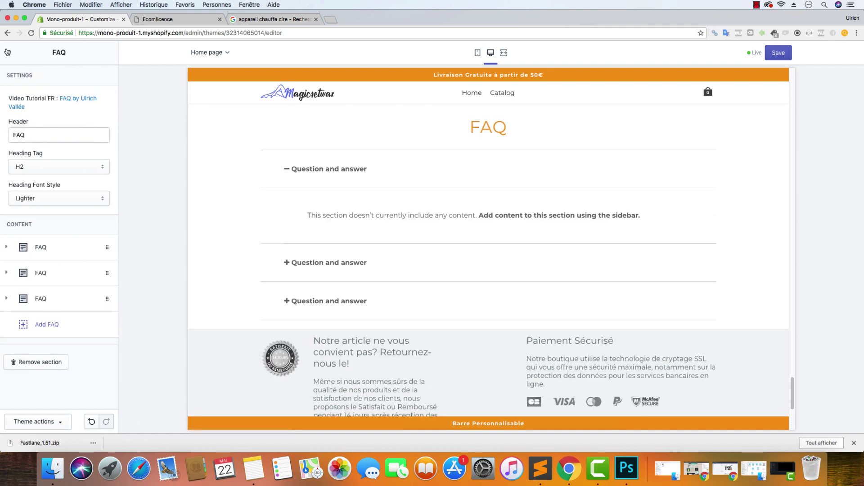
pyautogui.click(53, 295)
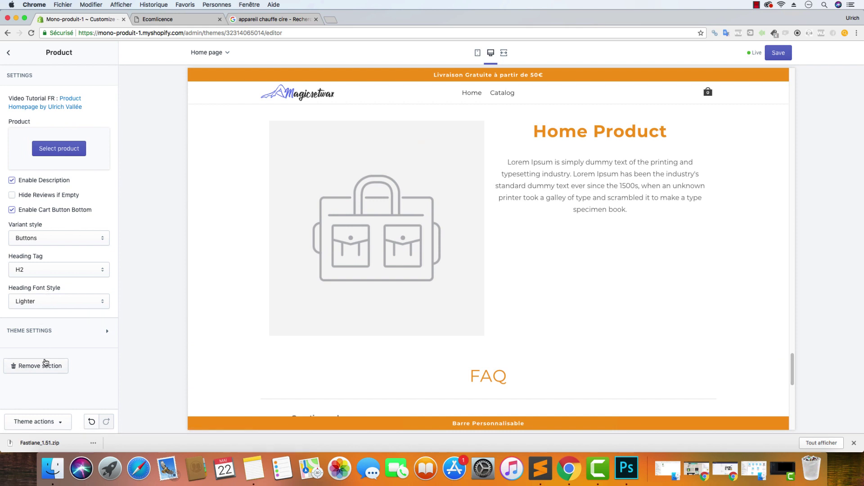
pyautogui.click(8, 53)
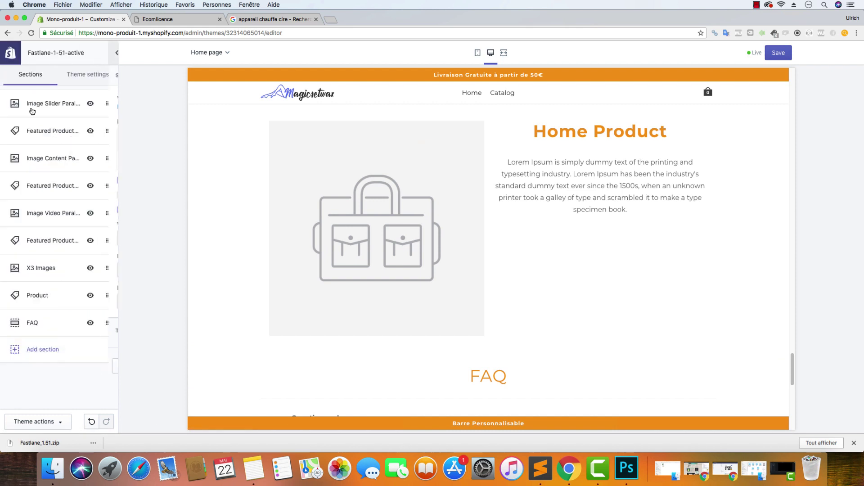
# Remove the X3 Images and first Featured Products Grid sections
pyautogui.click(58, 270)
pyautogui.scroll(-5, 54, 275)
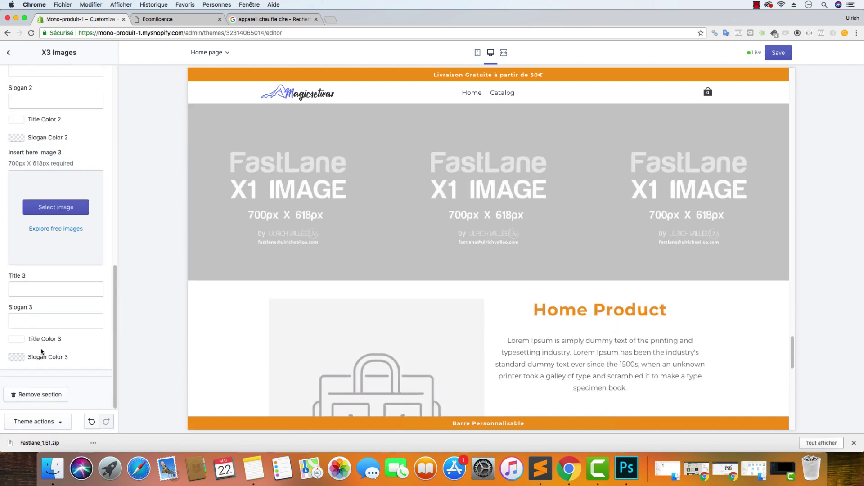
pyautogui.click(51, 395)
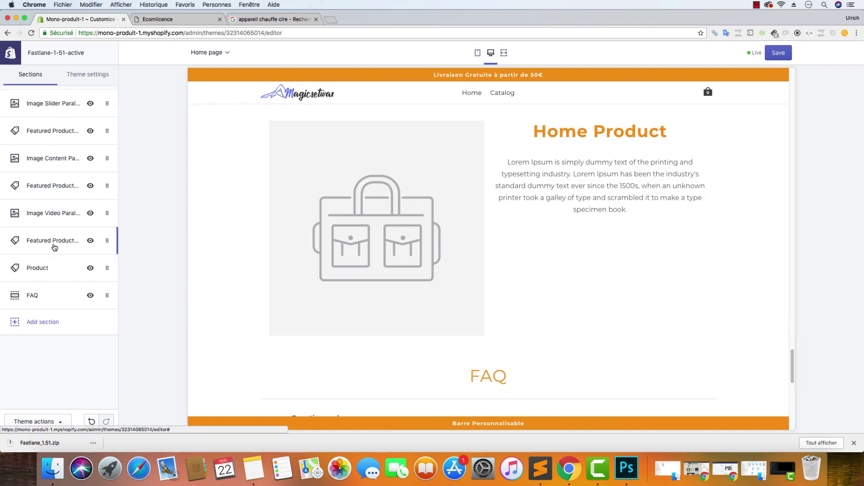
pyautogui.click(54, 243)
pyautogui.scroll(-3, 50, 305)
pyautogui.click(40, 394)
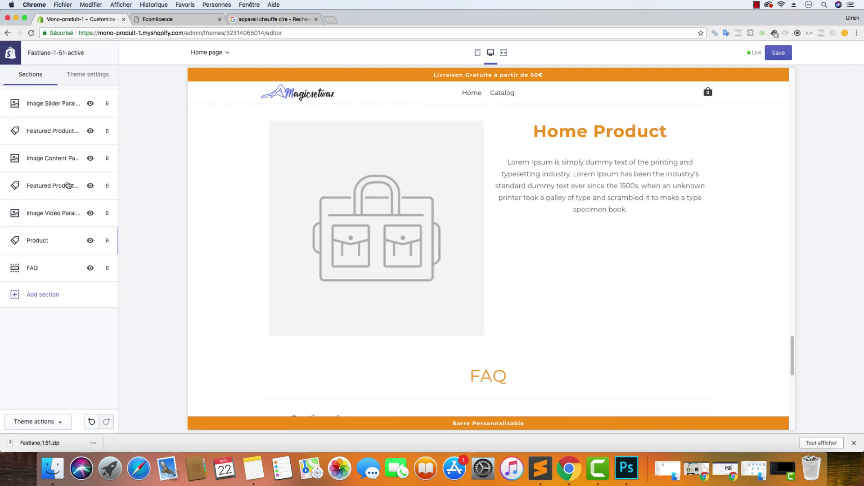
pyautogui.click(49, 213)
pyautogui.click(8, 53)
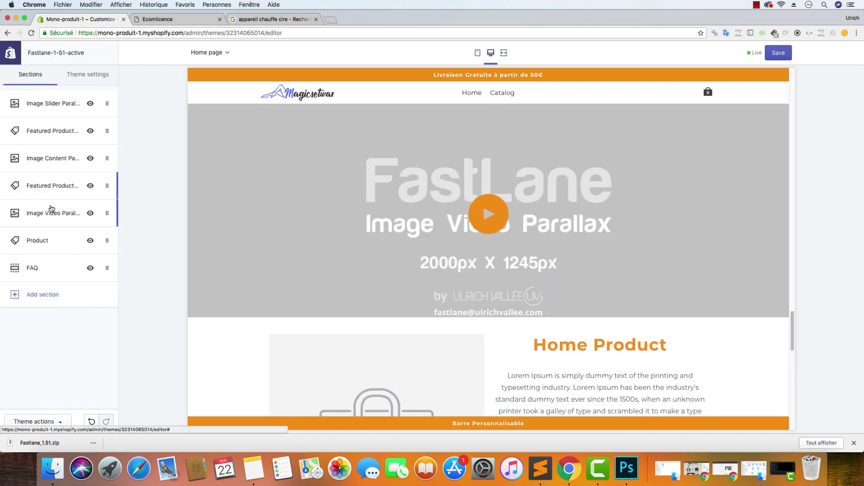
# Remove the Featured Products Slider, Image Content Parallax and last Featured Products Grid sections, then save
pyautogui.click(55, 191)
pyautogui.scroll(-5, 46, 383)
pyautogui.click(45, 395)
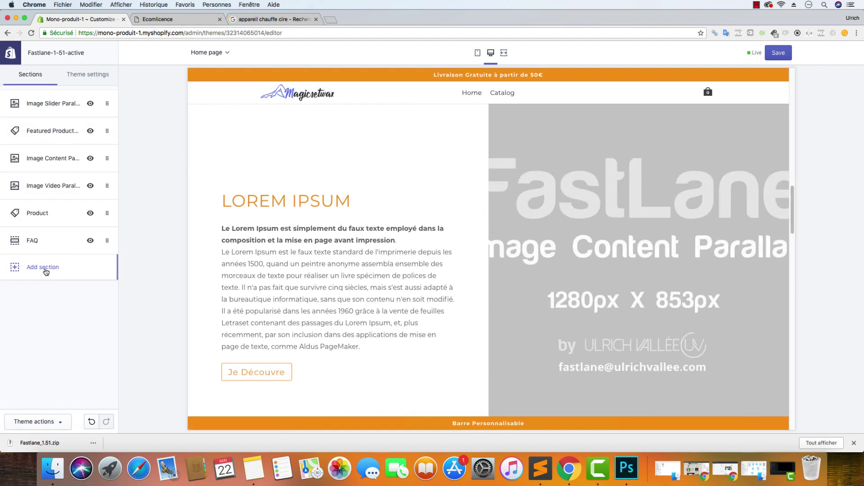
pyautogui.click(45, 158)
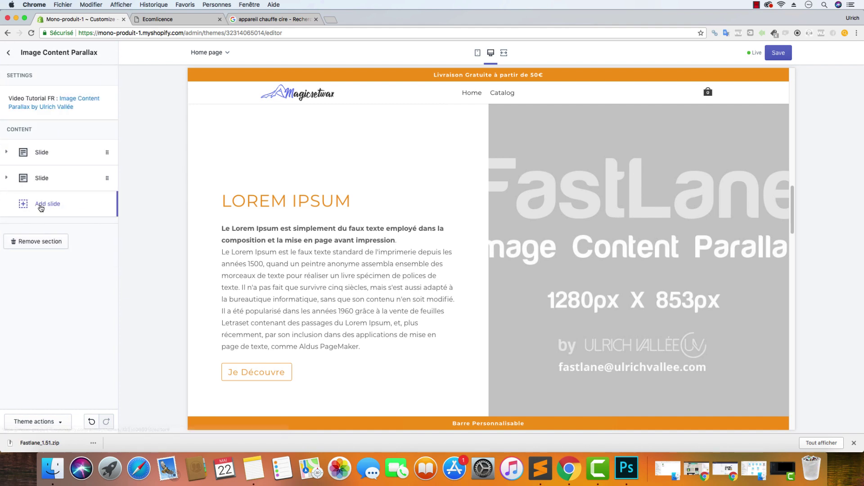
pyautogui.click(37, 241)
pyautogui.click(44, 126)
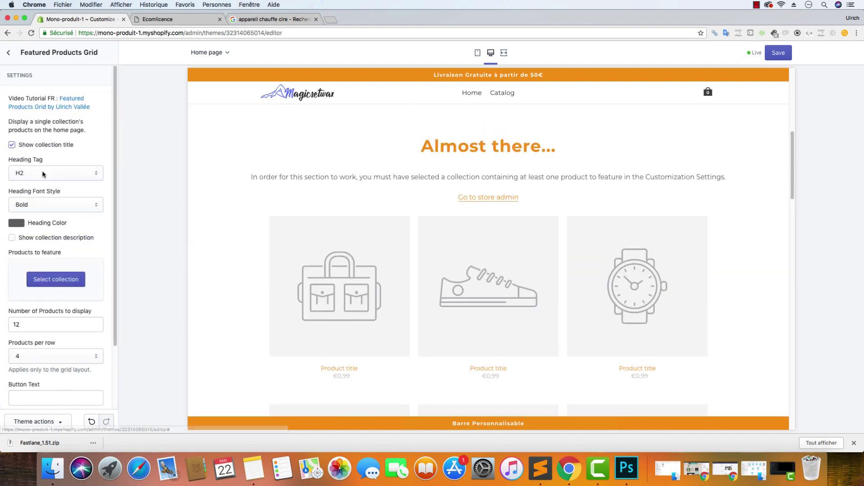
pyautogui.scroll(-3, 45, 189)
pyautogui.click(43, 396)
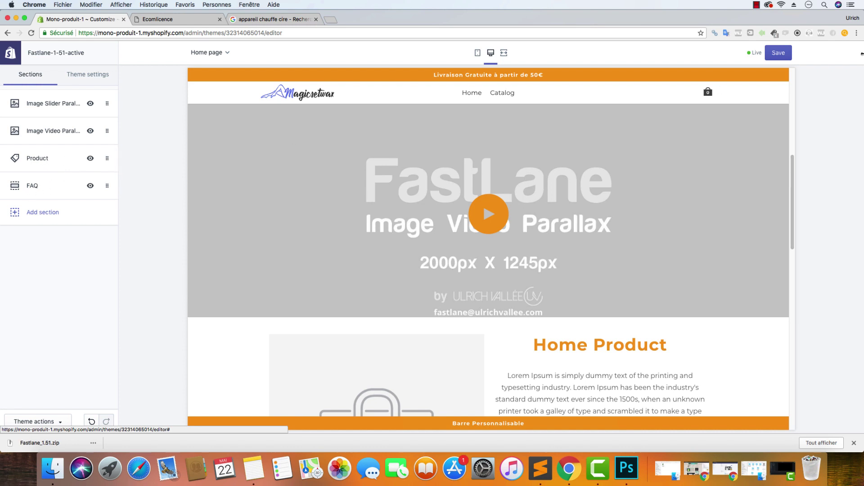
pyautogui.click(779, 53)
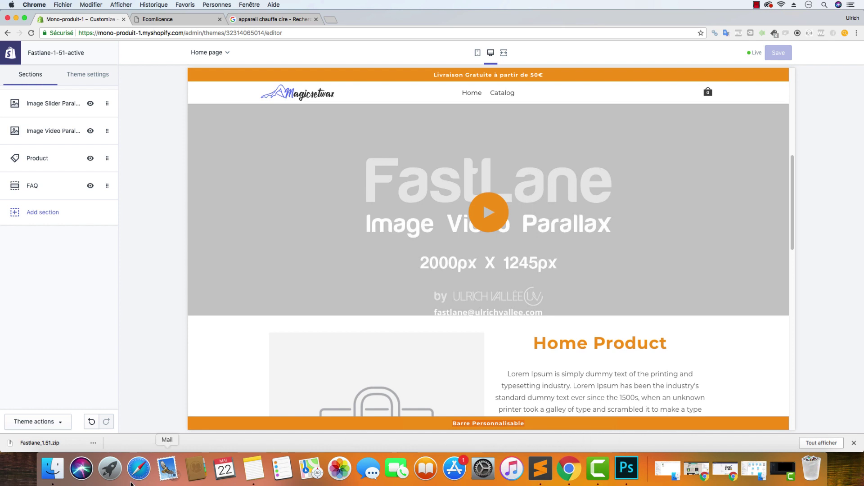
pyautogui.click(52, 468)
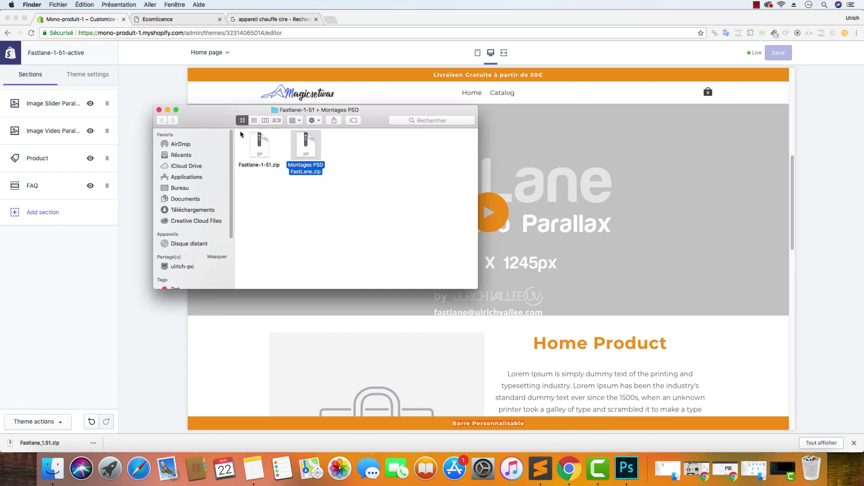
# Open Logo.psd from Bureau > Boutiques Youtube > Mono-produit 1 - MagicSetWax > Logo in Photoshop
pyautogui.click(180, 188)
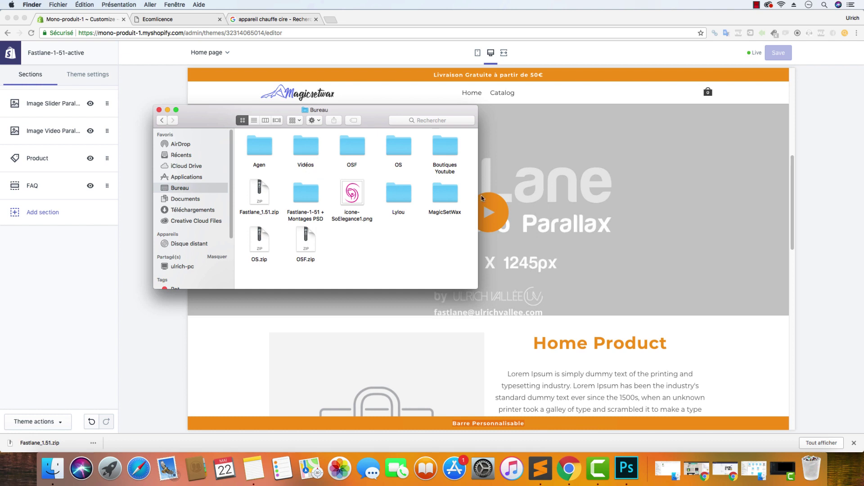
pyautogui.doubleClick(450, 195)
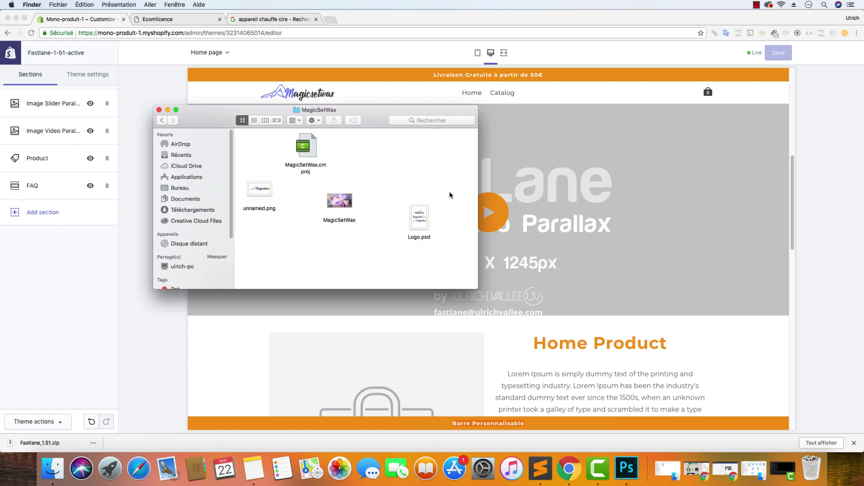
pyautogui.click(161, 120)
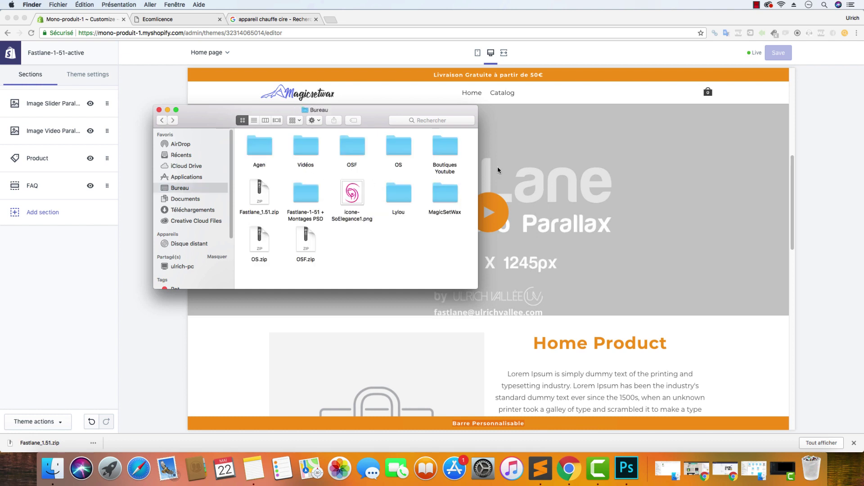
pyautogui.doubleClick(455, 151)
pyautogui.doubleClick(255, 153)
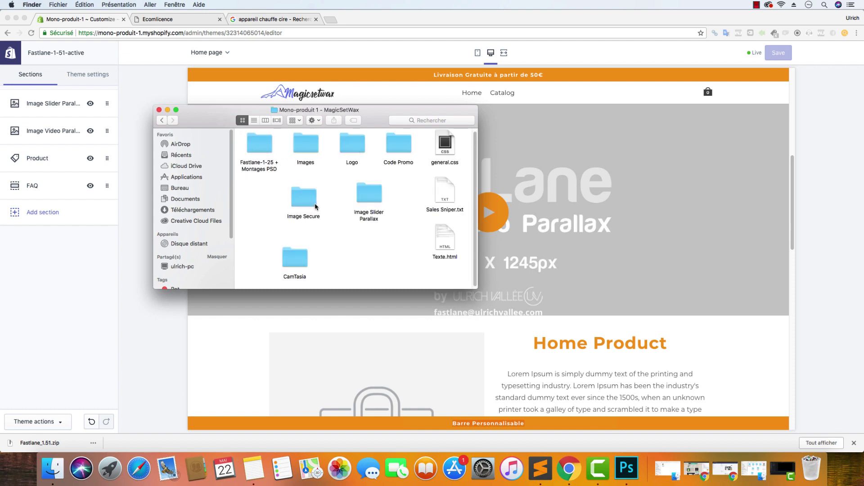
pyautogui.doubleClick(352, 145)
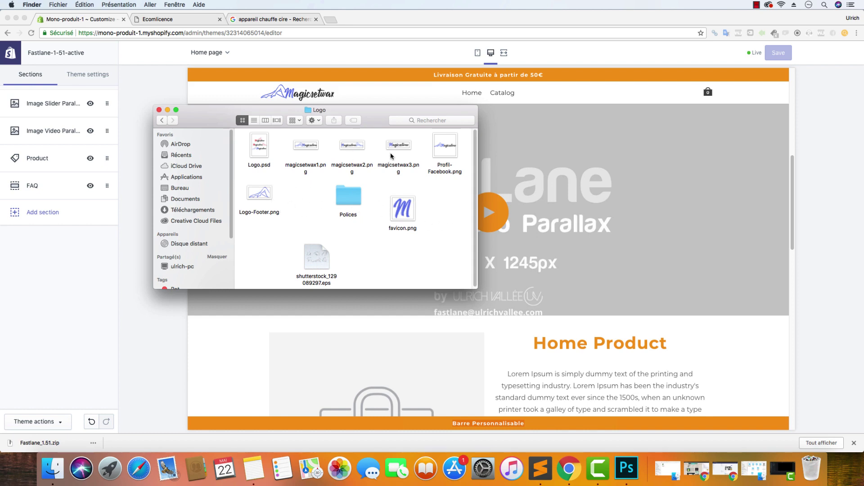
pyautogui.doubleClick(262, 148)
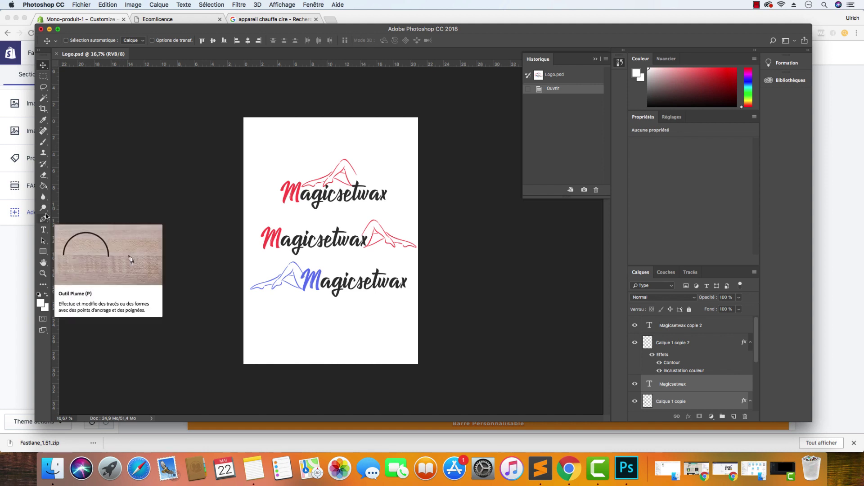
# Sample the blue of the logo's M with the Eyedropper as foreground colour
pyautogui.click(44, 98)
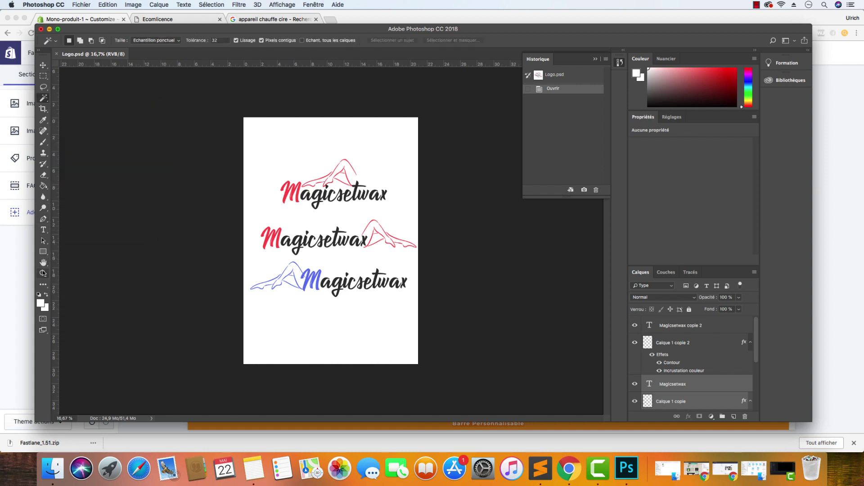
pyautogui.click(45, 156)
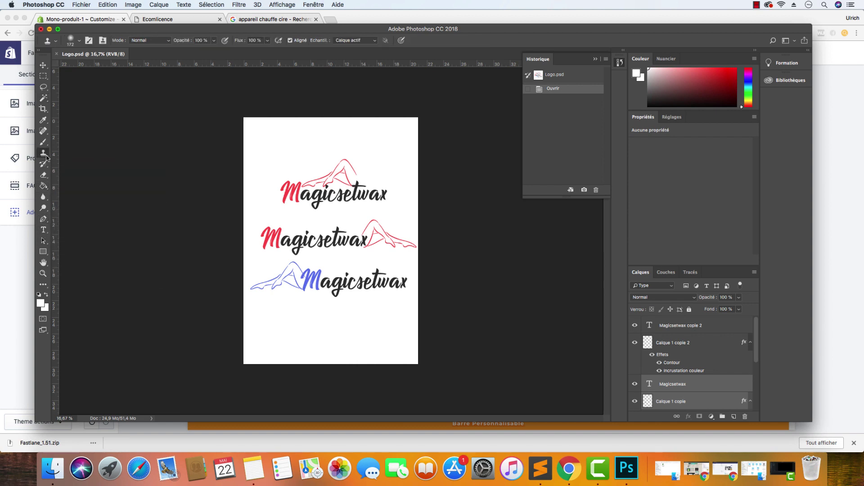
pyautogui.click(43, 120)
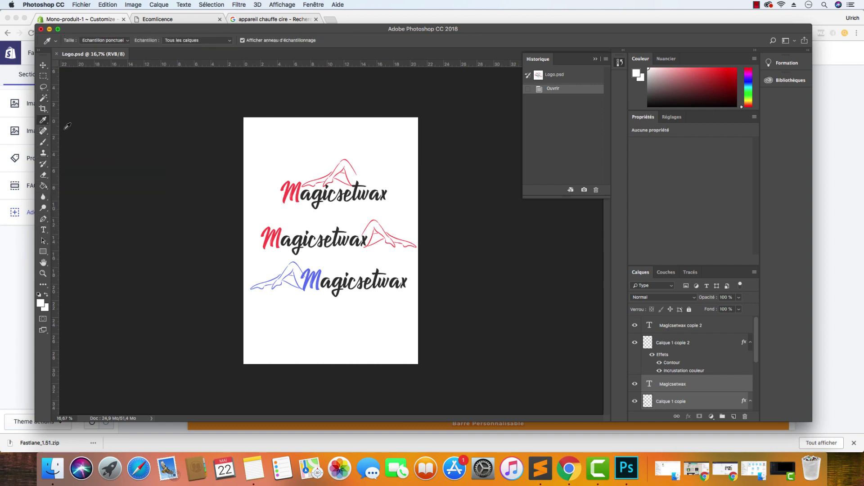
pyautogui.click(323, 270)
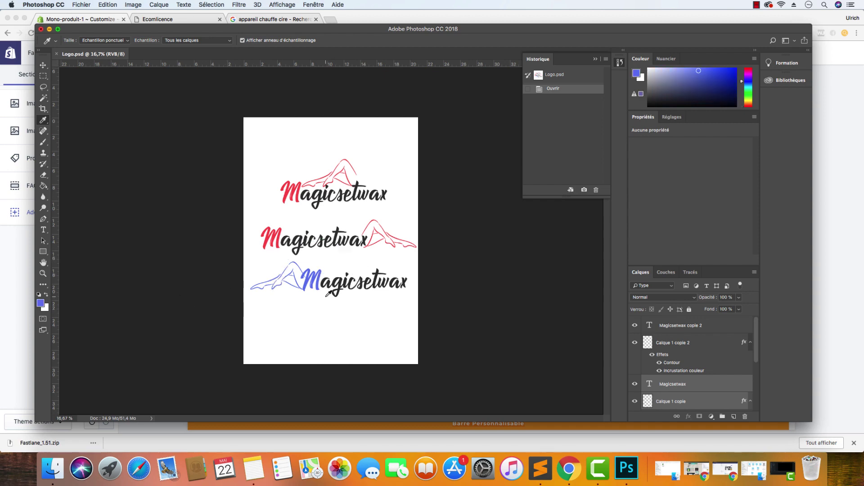
# Copy the sampled colour's hex value 657cec from the Color Picker
pyautogui.scroll(10, 329, 292)
pyautogui.scroll(-1, 191, 225)
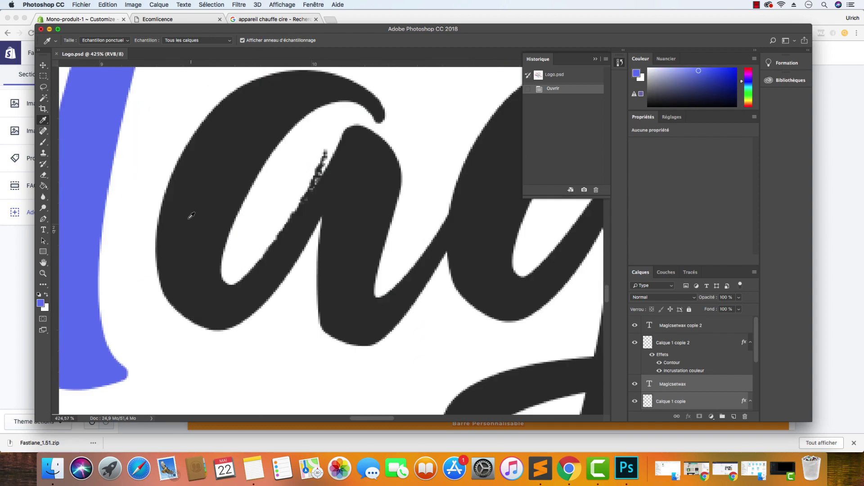
pyautogui.click(40, 303)
pyautogui.press('super+c')
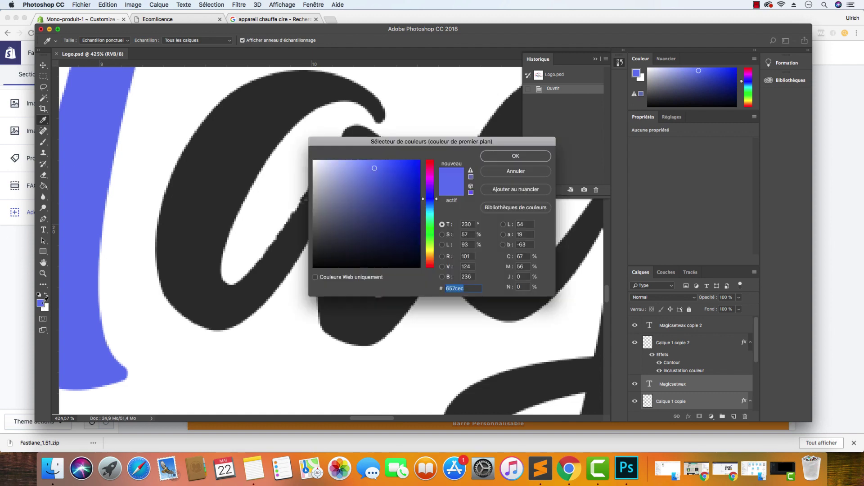
pyautogui.rightClick(455, 290)
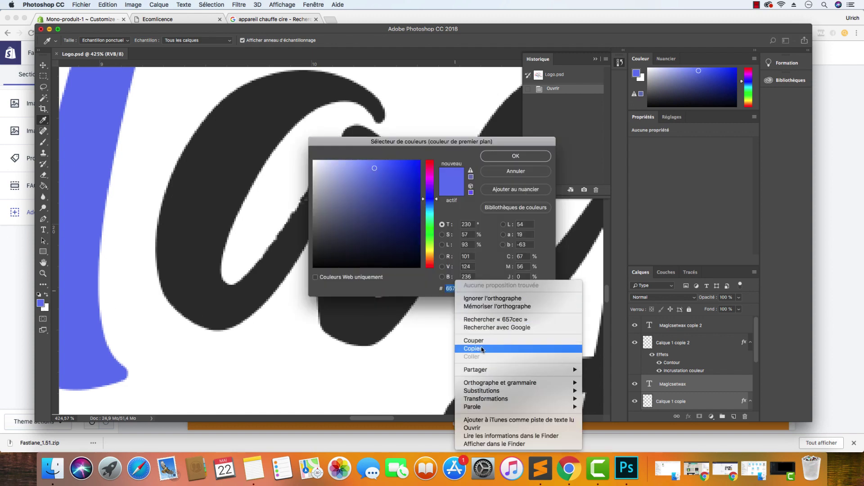
pyautogui.click(491, 350)
pyautogui.click(549, 471)
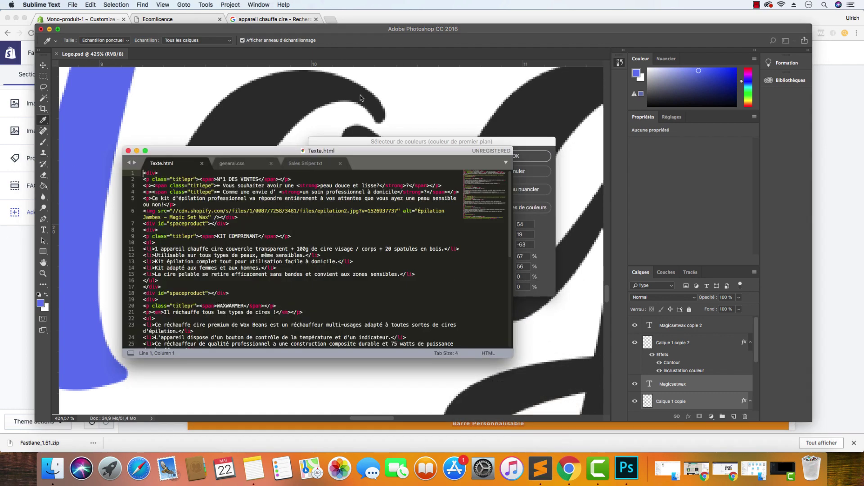
# Write #657cec in a new untitled Sublime Text tab and copy it to the clipboard
pyautogui.doubleClick(359, 165)
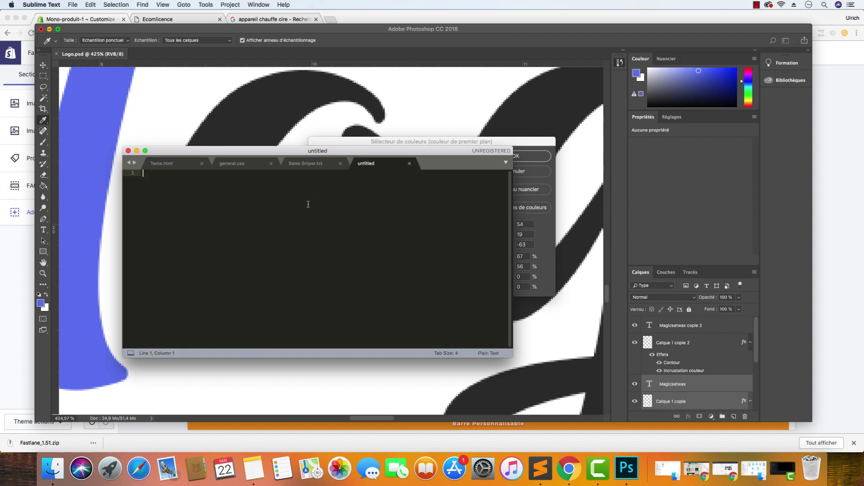
pyautogui.write('#')
pyautogui.press('super+v')
pyautogui.moveTo(154, 177); pyautogui.dragTo(137, 174)
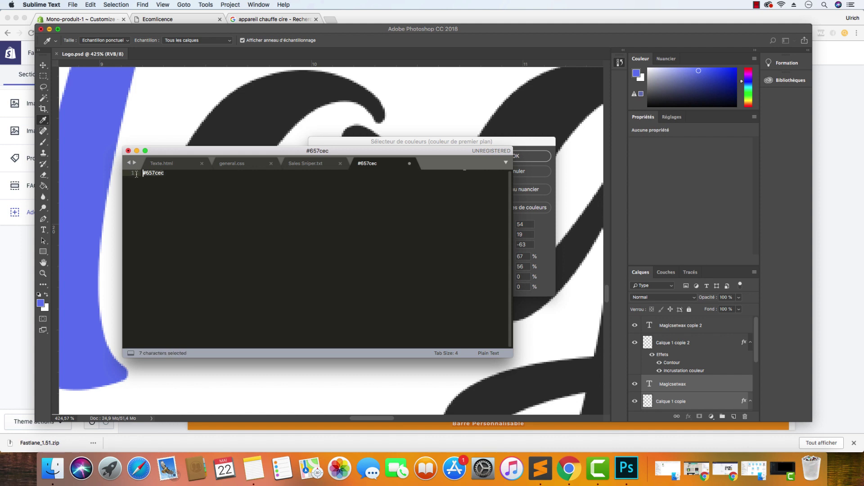
pyautogui.rightClick(153, 177)
pyautogui.click(167, 193)
pyautogui.click(18, 270)
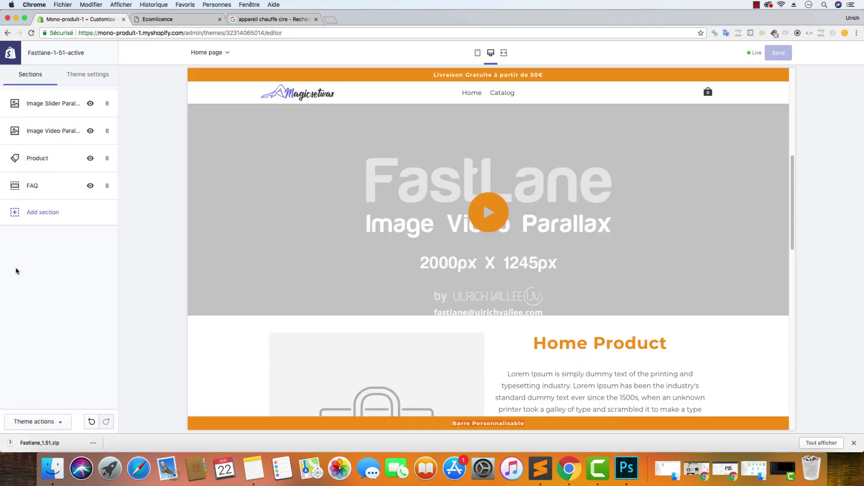
# Open Header Band in Theme settings, showing 32px band heights and the free-delivery header text
pyautogui.click(100, 80)
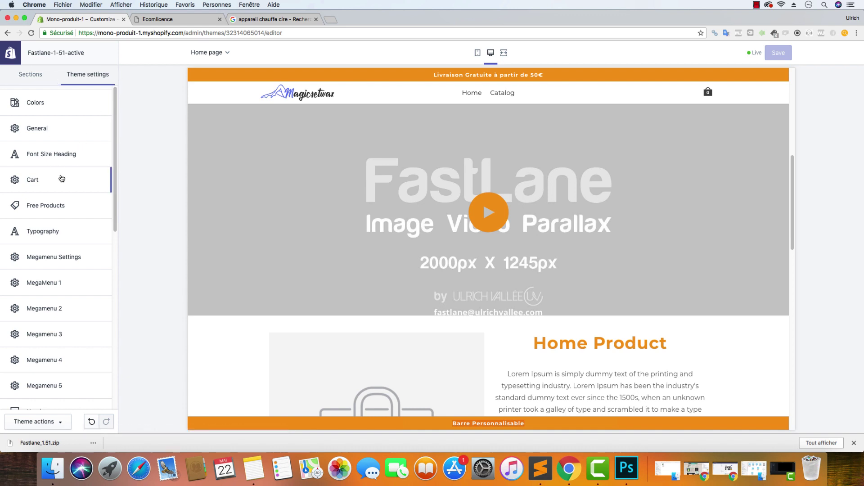
pyautogui.scroll(-5, 61, 179)
pyautogui.click(51, 273)
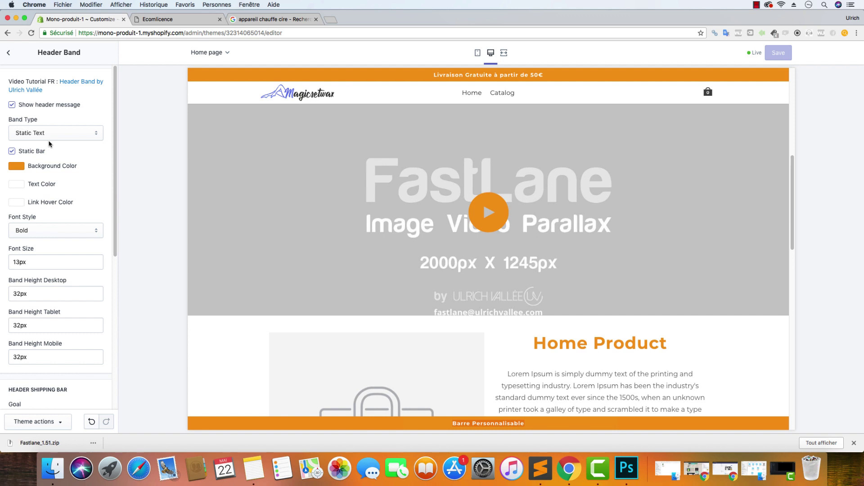
pyautogui.scroll(-6, 69, 188)
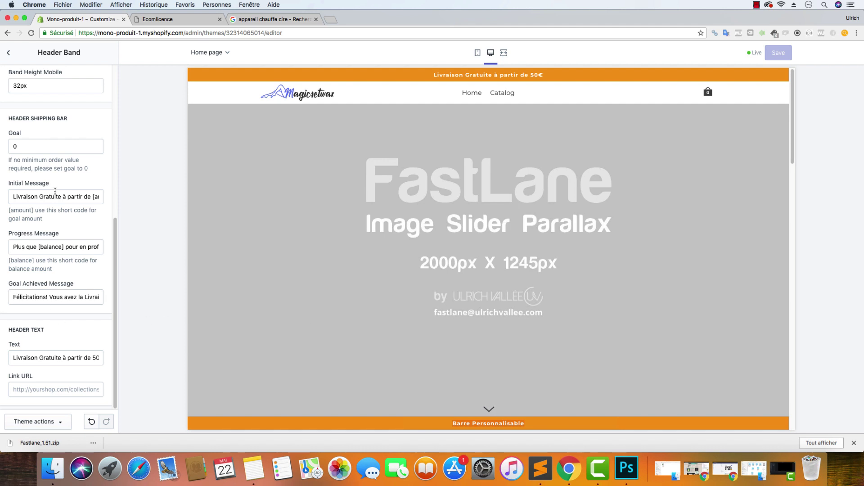
pyautogui.scroll(6, 87, 212)
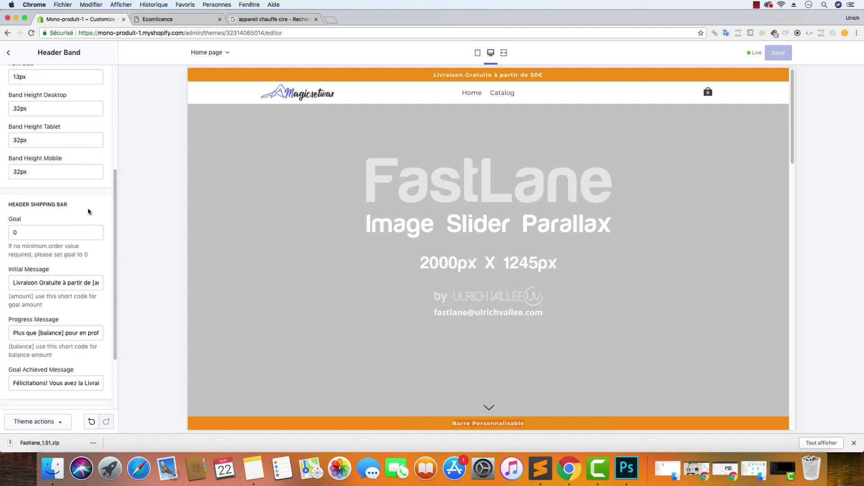
# Change the Header Band background colour from #F49816 to #657CEC
pyautogui.click(17, 166)
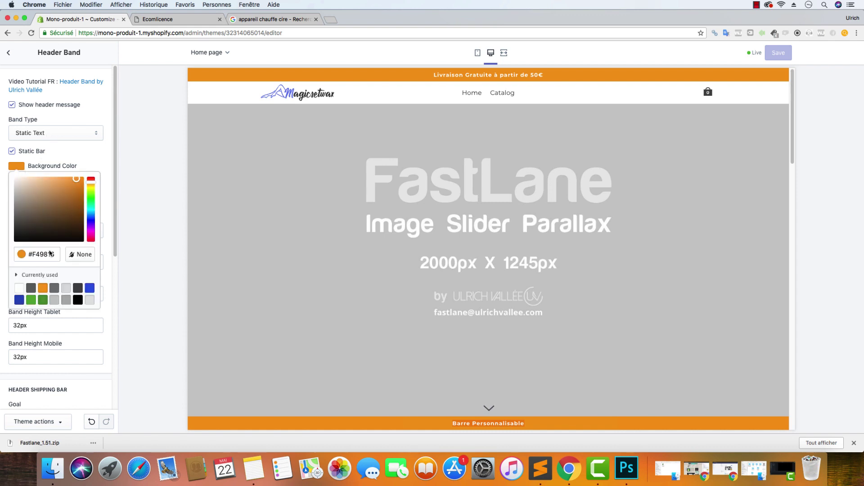
pyautogui.click(27, 254)
pyautogui.moveTo(63, 257); pyautogui.dragTo(24, 258)
pyautogui.press('super+v')
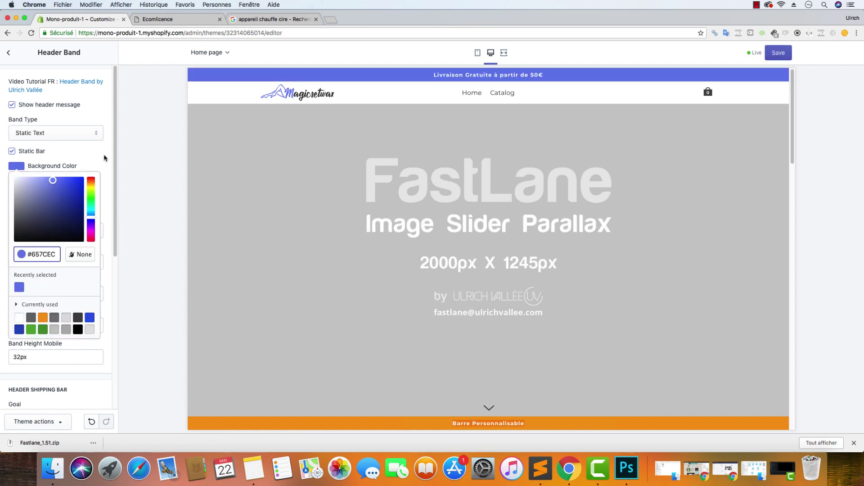
pyautogui.click(104, 158)
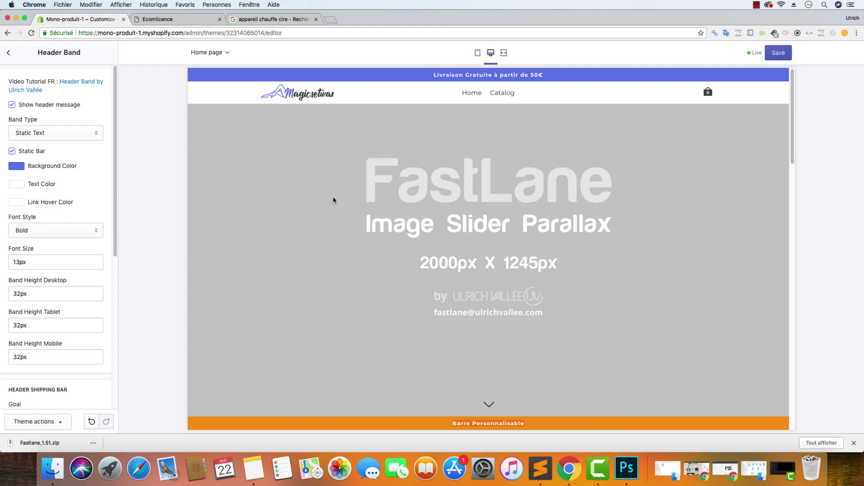
pyautogui.scroll(-6, 56, 253)
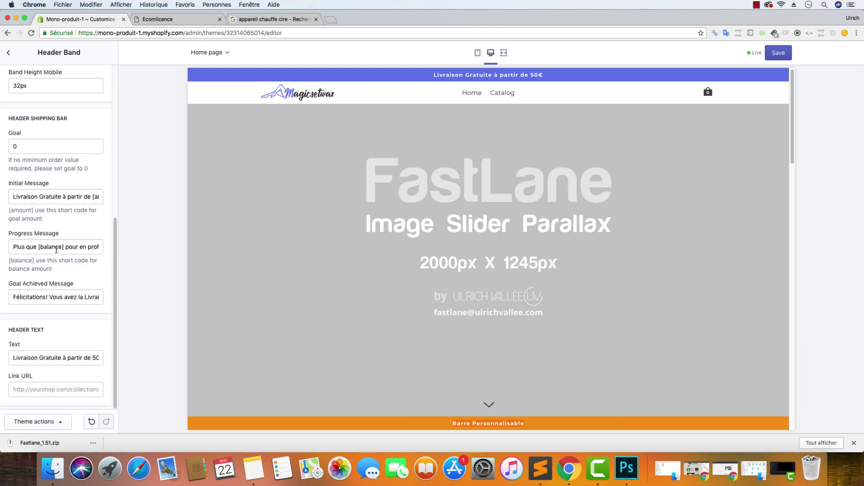
# Replace the header band text with 'Livraison Suivie OFFERTE' and save the theme
pyautogui.click(47, 359)
pyautogui.press('super+a')
pyautogui.press('BackSpace')
pyautogui.write('Liraiso')
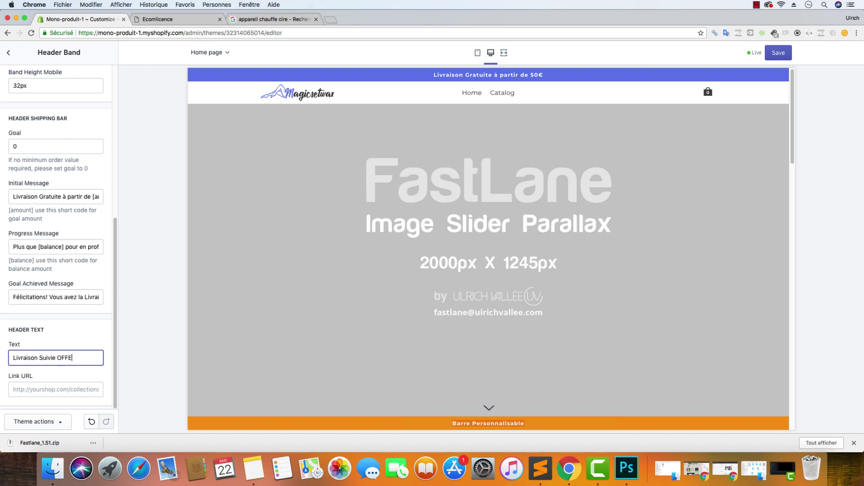
pyautogui.click(85, 322)
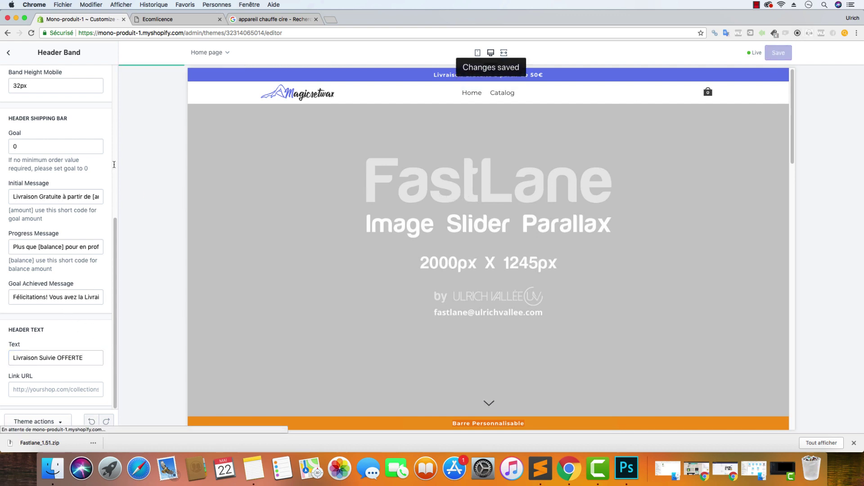
# Set the Footer Band background colour to #657CEC
pyautogui.click(8, 52)
pyautogui.scroll(-5, 67, 235)
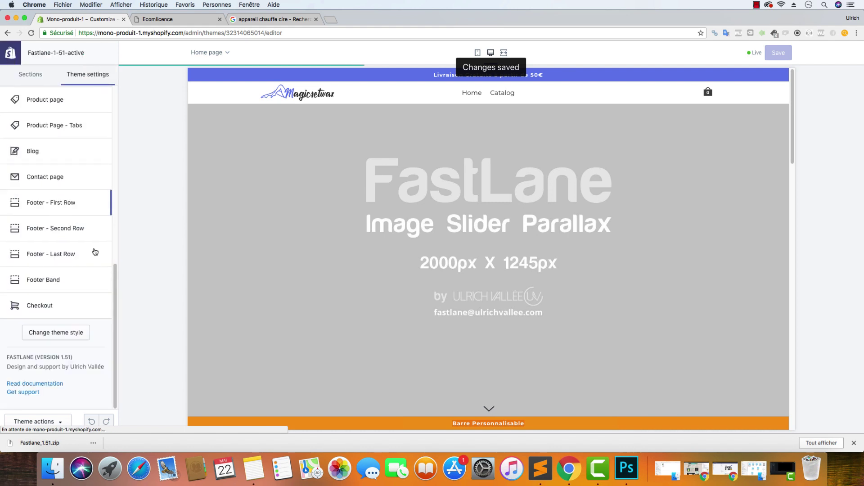
pyautogui.click(63, 279)
pyautogui.click(24, 212)
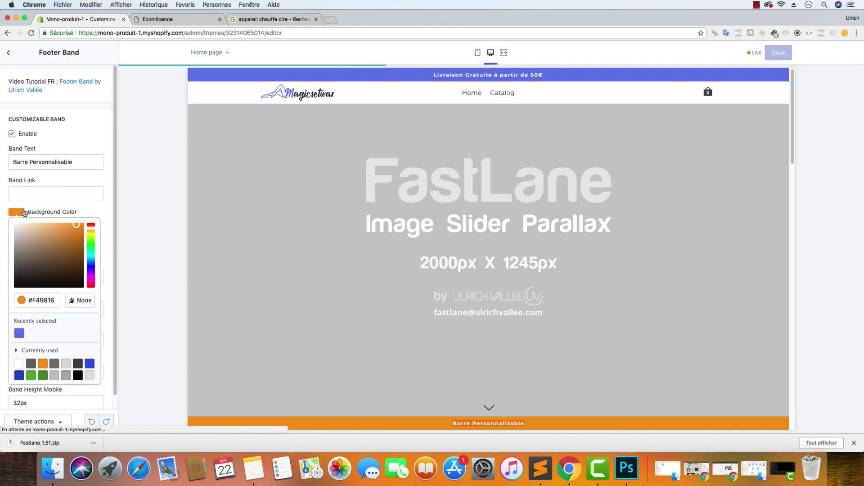
pyautogui.tripleClick(56, 300)
pyautogui.press('super+v')
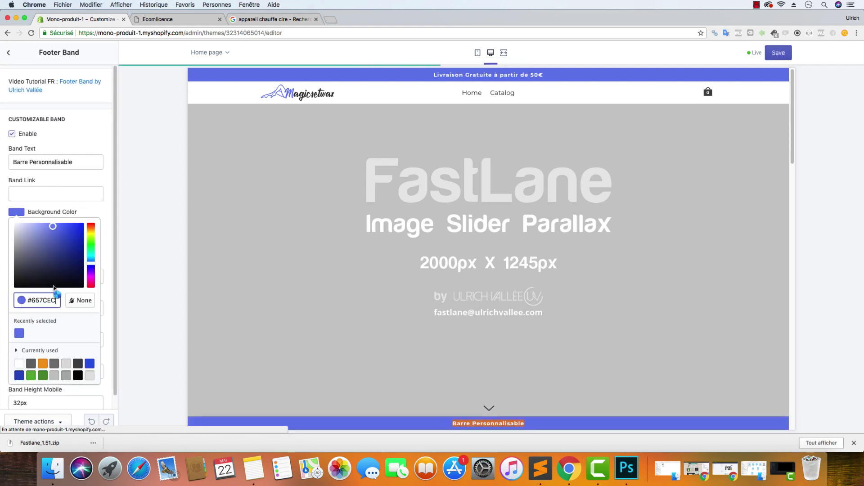
pyautogui.click(107, 142)
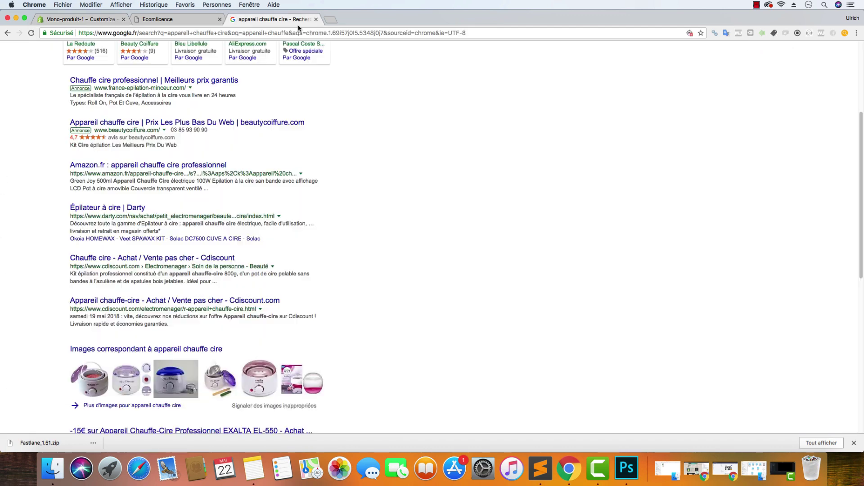
# Search Google for 'emoji pedia' and open the Emojipedia website
pyautogui.click(288, 19)
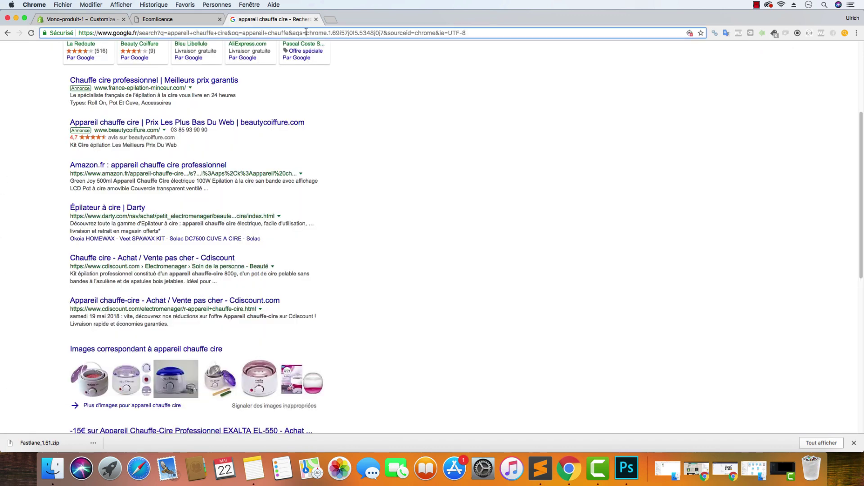
pyautogui.click(308, 33)
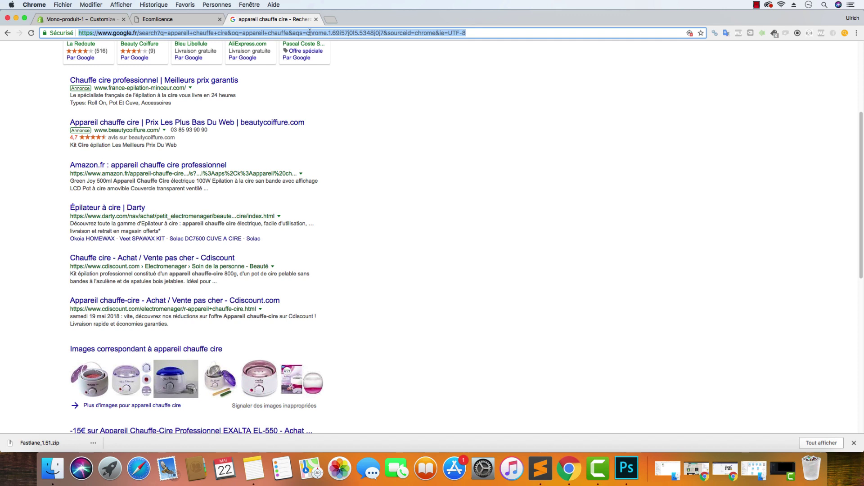
pyautogui.write('em')
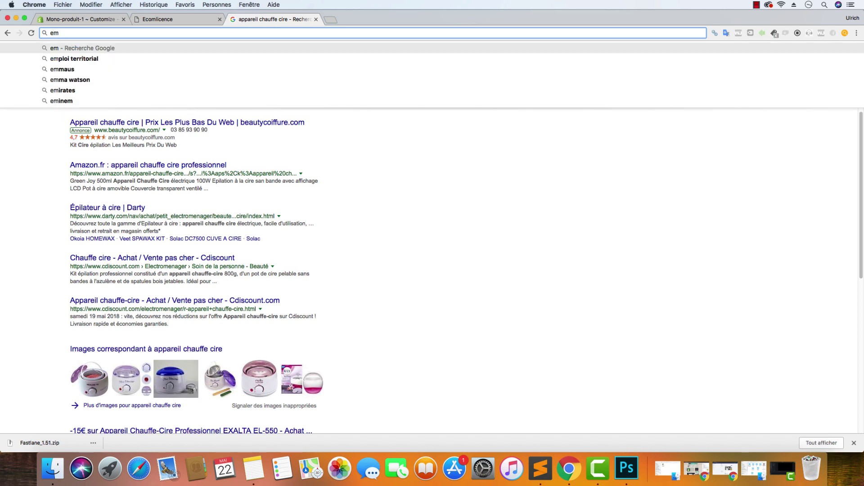
pyautogui.write('oji pedia')
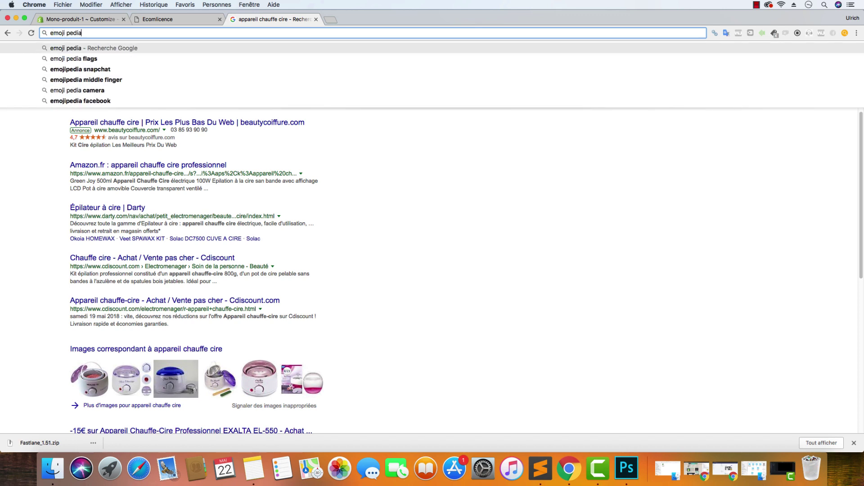
pyautogui.press('Return')
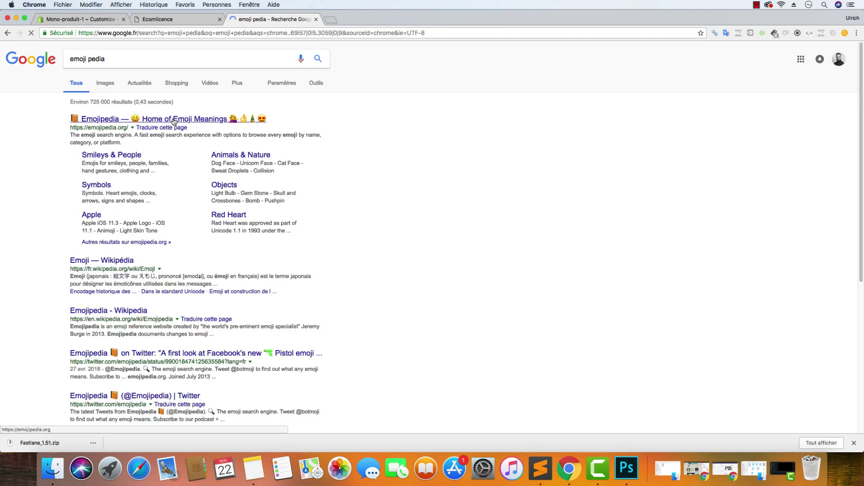
pyautogui.click(174, 119)
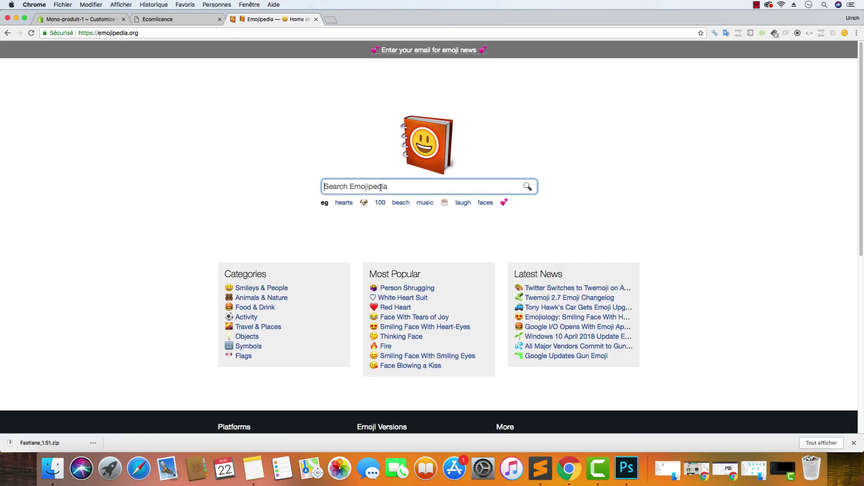
# Search Emojipedia for 'check' and copy the Heavy Check Mark ✔ emoji
pyautogui.write('check')
pyautogui.press('Return')
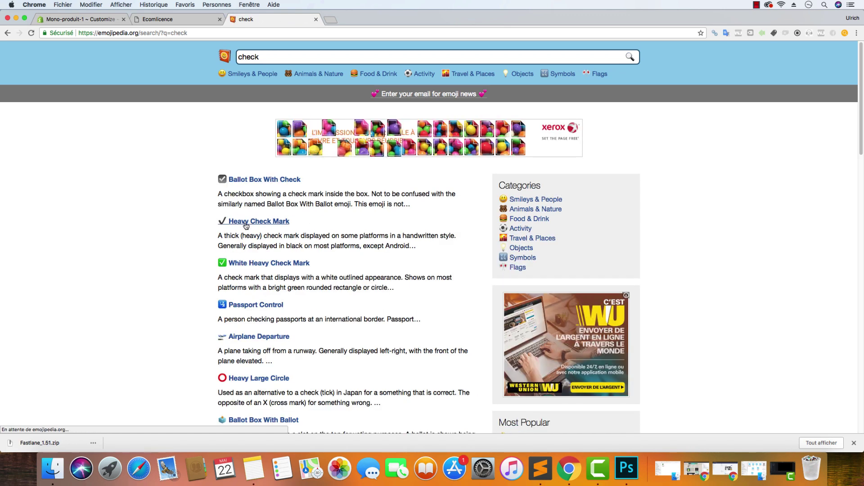
pyautogui.click(245, 223)
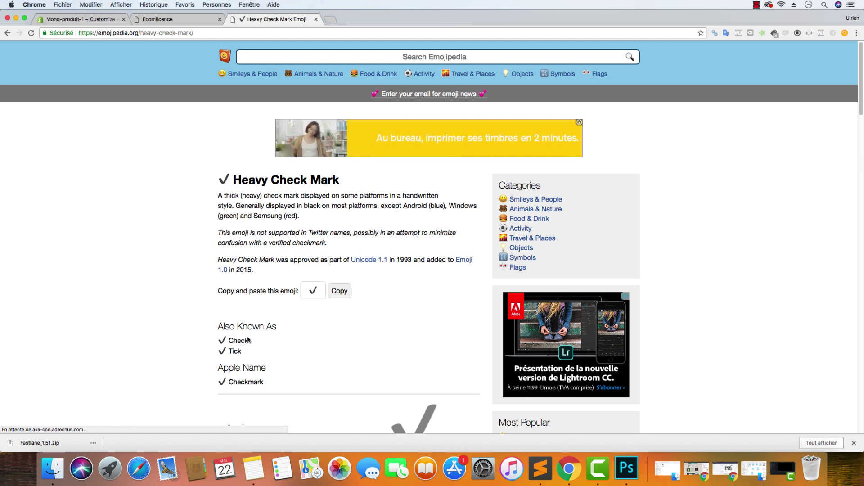
pyautogui.click(340, 291)
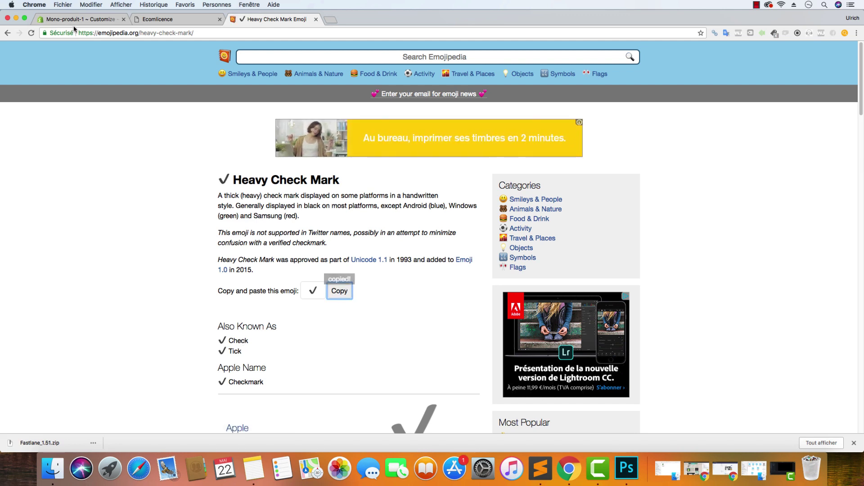
pyautogui.click(74, 20)
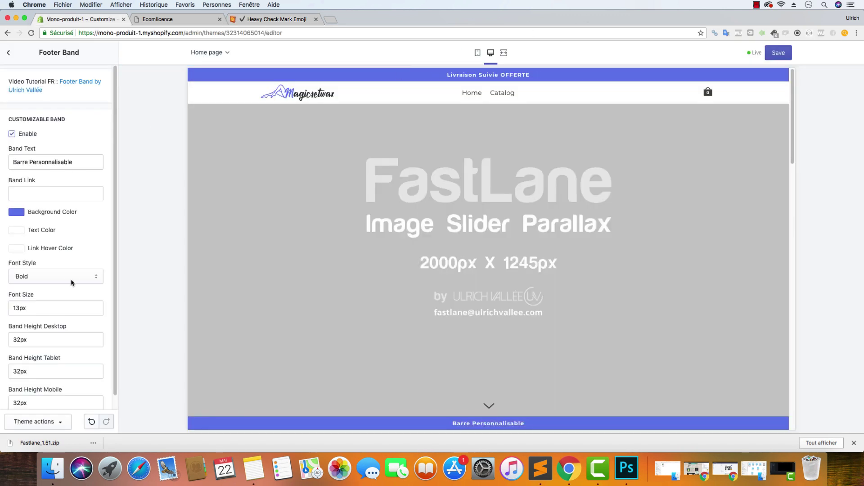
# Replace the band text with a check mark plus 'Plus de 10.000 clients Satisfaits!' and save
pyautogui.moveTo(83, 163); pyautogui.dragTo(26, 163)
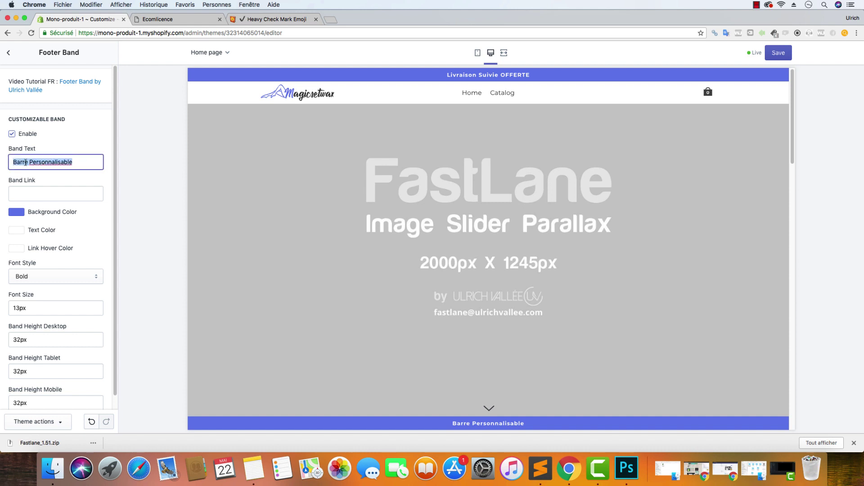
pyautogui.press('super+v')
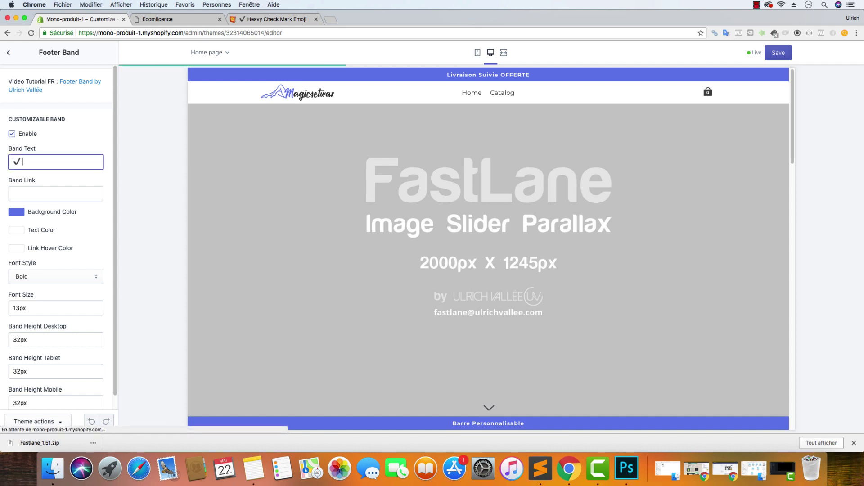
pyautogui.write('Plus de')
pyautogui.write(' 1à.c')
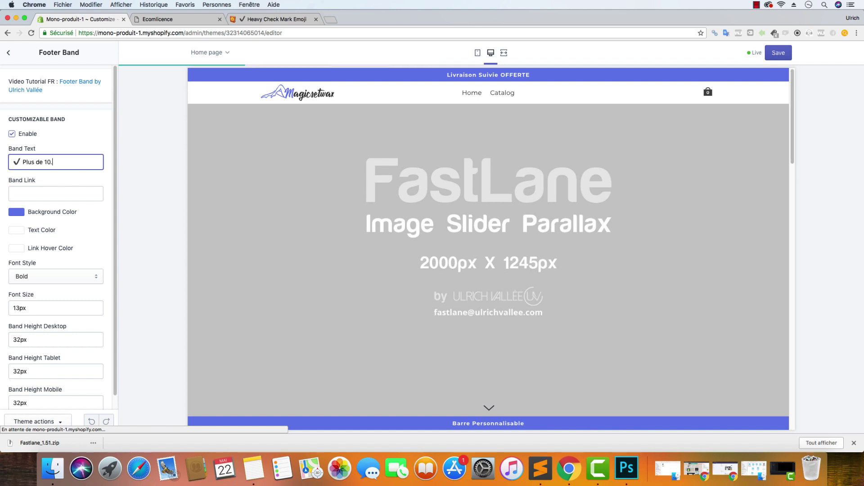
pyautogui.write('.000 clients')
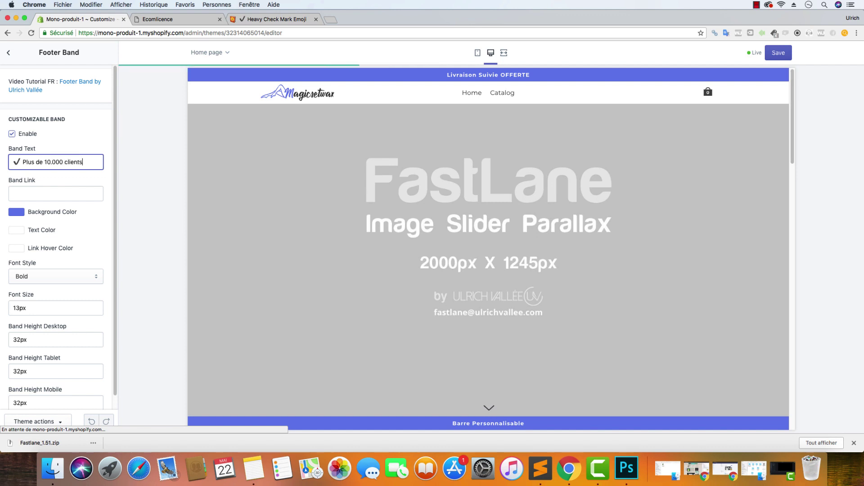
pyautogui.write(' Satisfait')
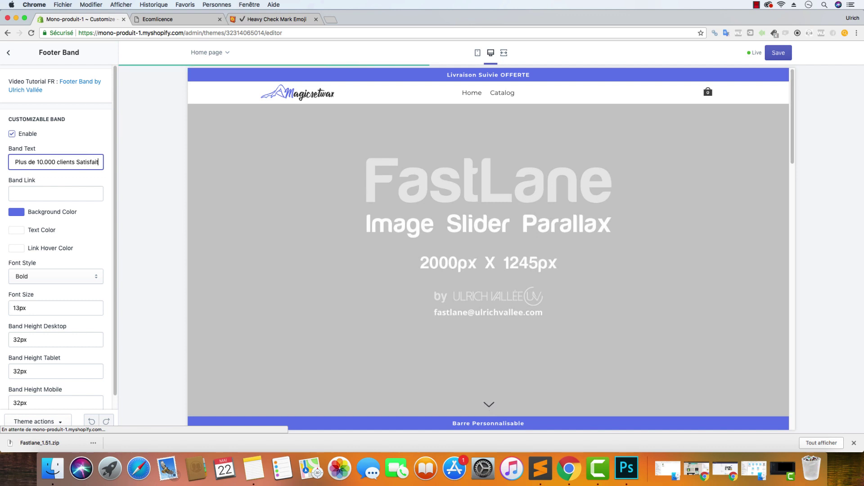
pyautogui.write('s!')
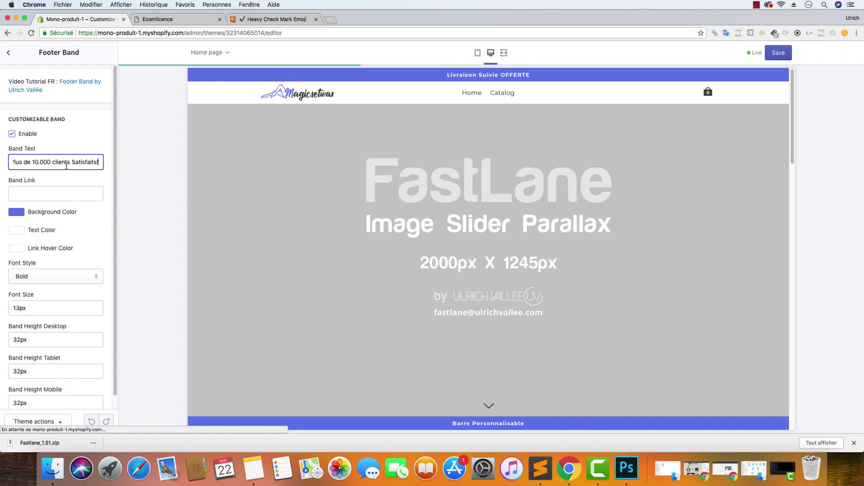
pyautogui.click(779, 53)
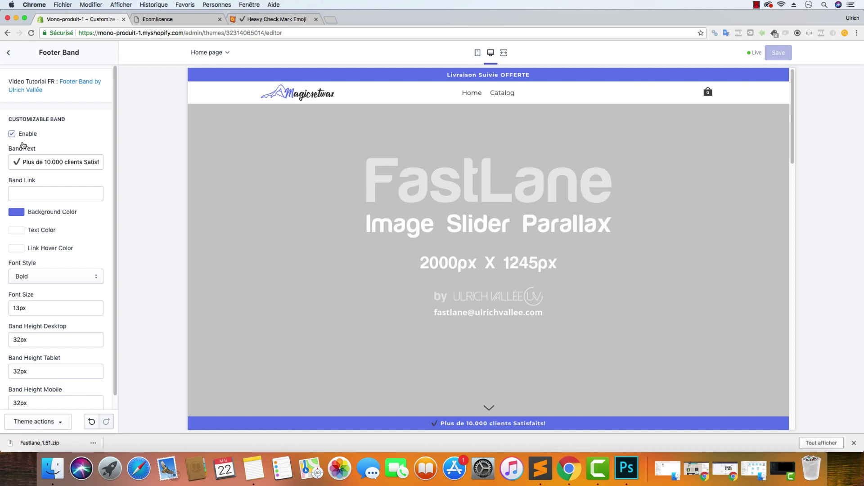
# Reposition the check mark within the band text, then return to the Heavy Check Mark emoji page
pyautogui.moveTo(22, 162); pyautogui.dragTo(7, 161)
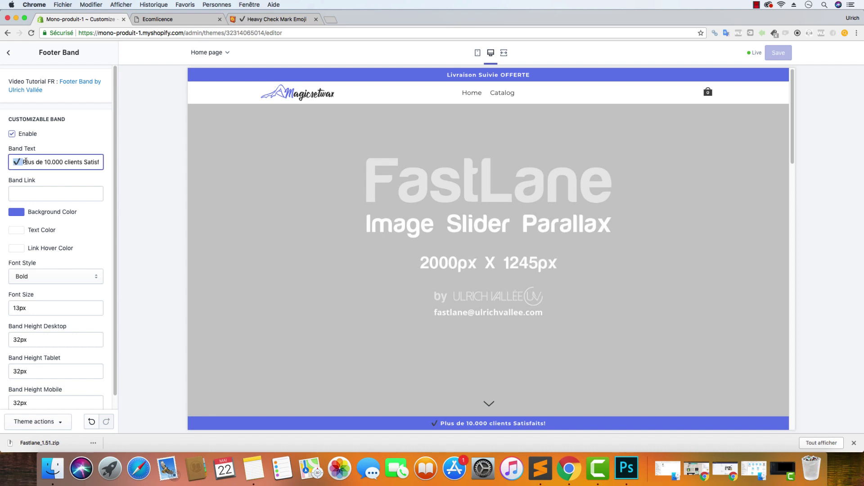
pyautogui.press('BackSpace')
pyautogui.press('super+v')
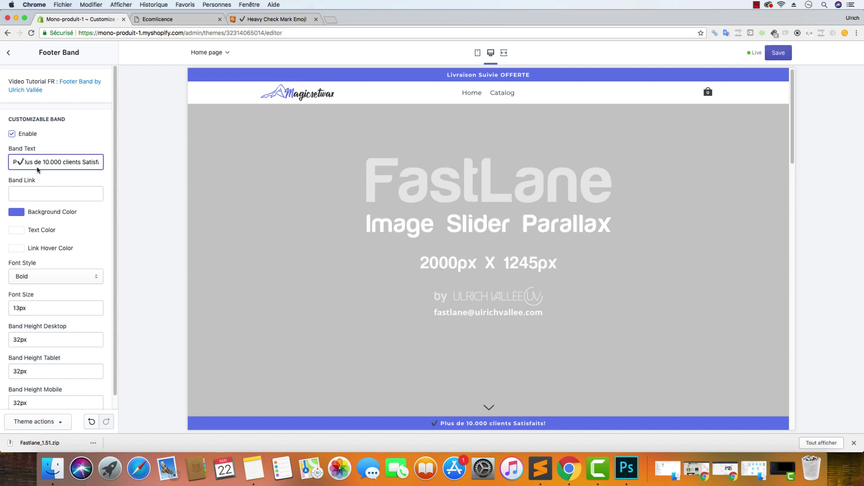
pyautogui.click(101, 127)
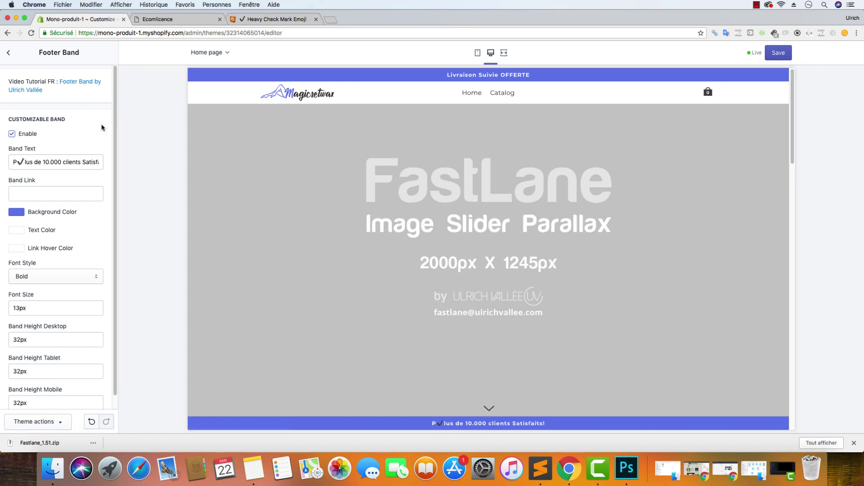
pyautogui.click(257, 22)
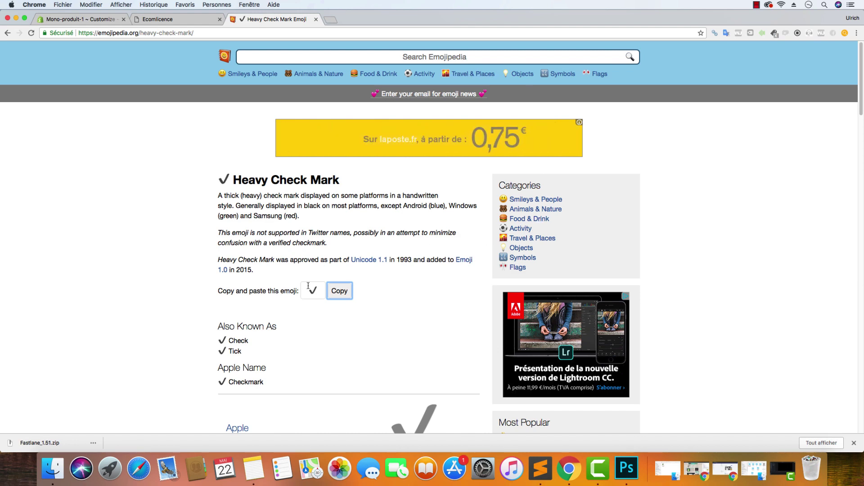
# Browse from the Emojipedia home page into the Objects emoji category
pyautogui.scroll(-10, 311, 309)
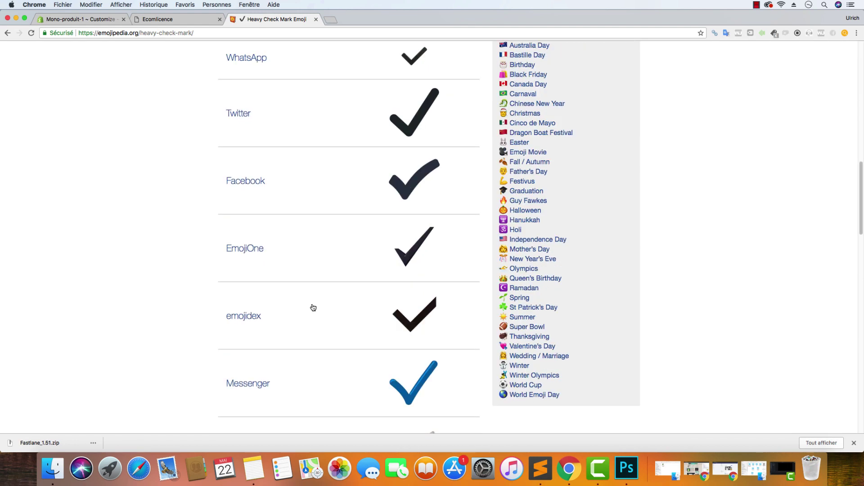
pyautogui.scroll(2, 313, 308)
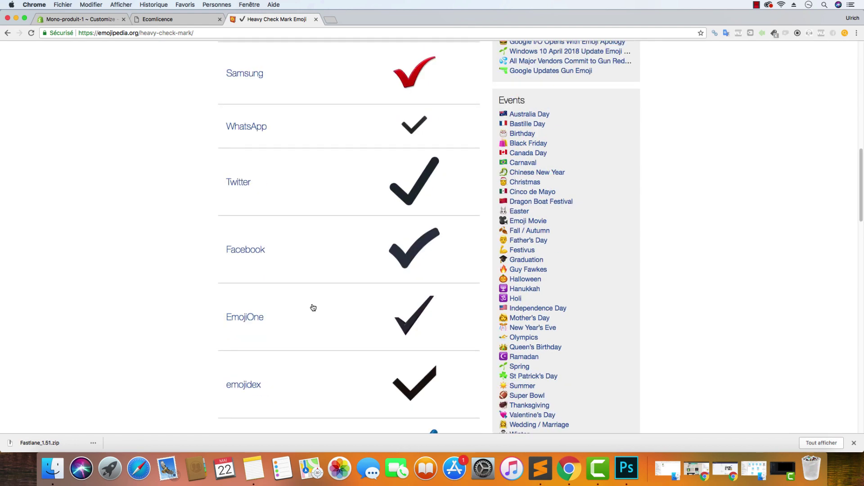
pyautogui.scroll(10, 414, 146)
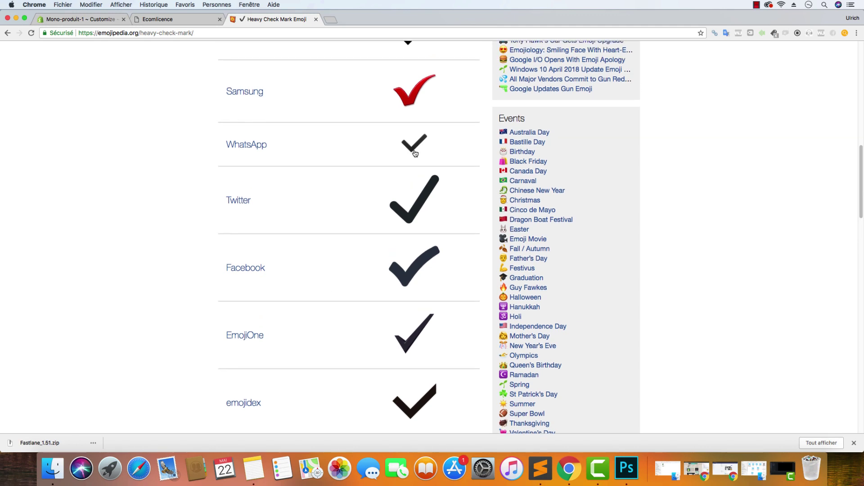
pyautogui.scroll(3, 416, 157)
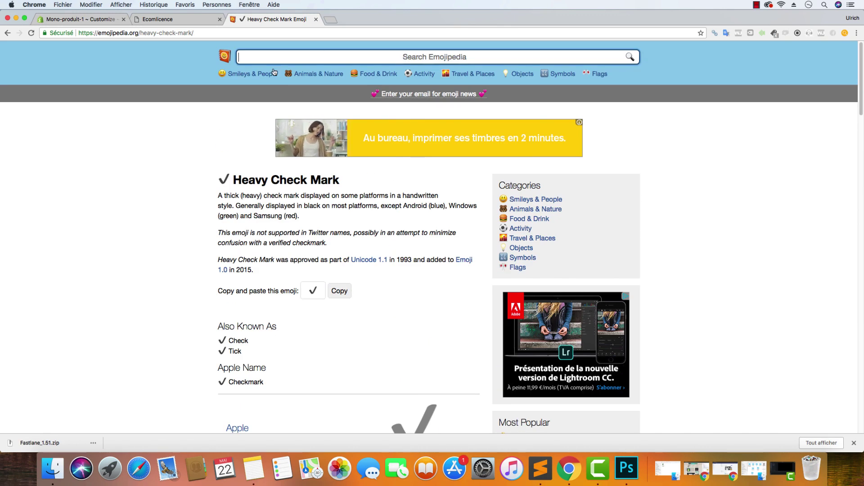
pyautogui.click(224, 56)
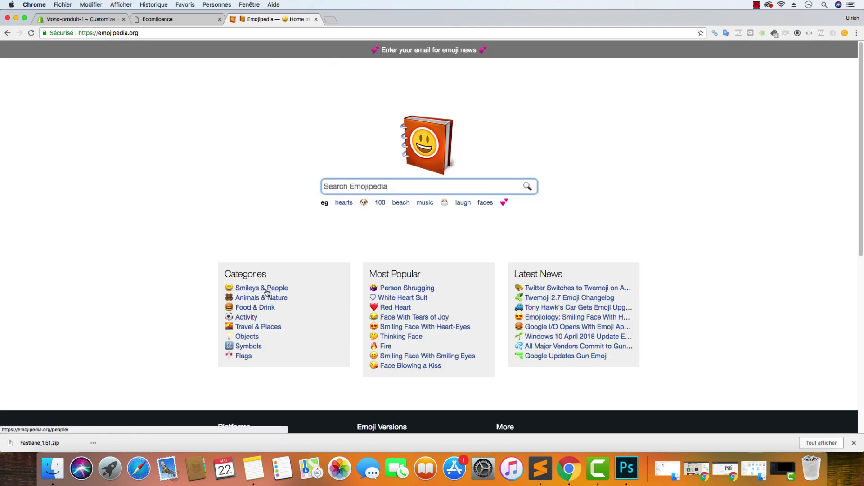
pyautogui.click(250, 337)
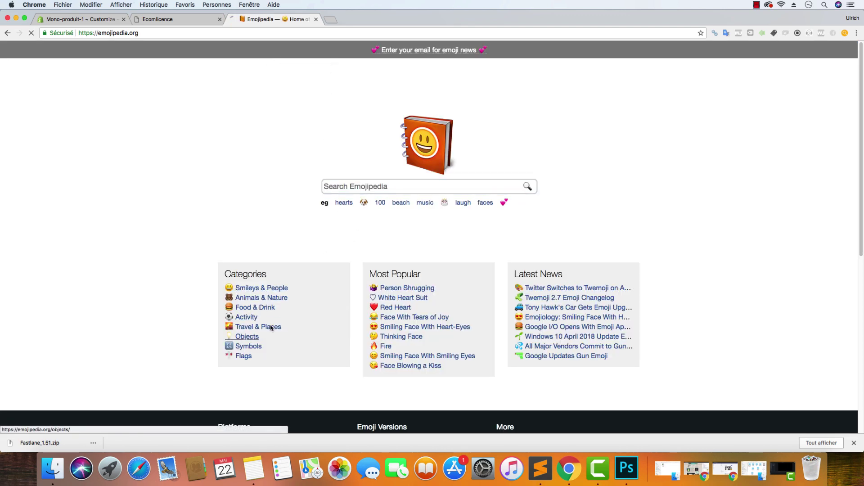
pyautogui.scroll(-10, 200, 218)
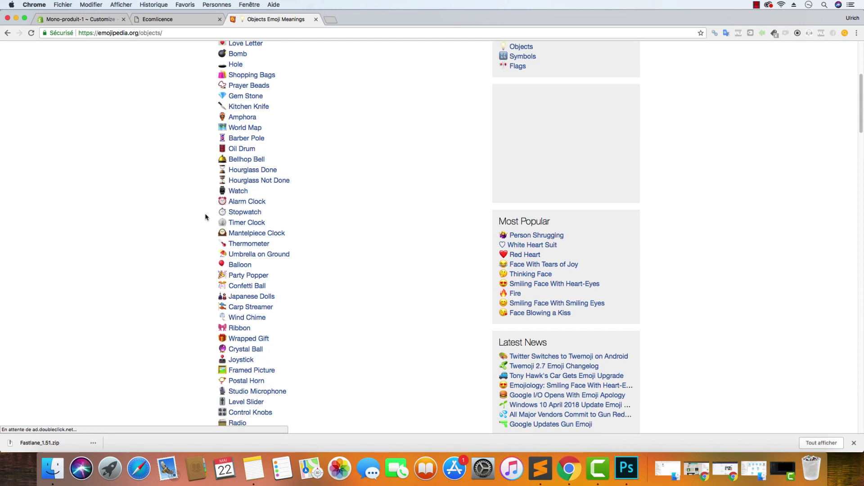
pyautogui.scroll(-14, 205, 217)
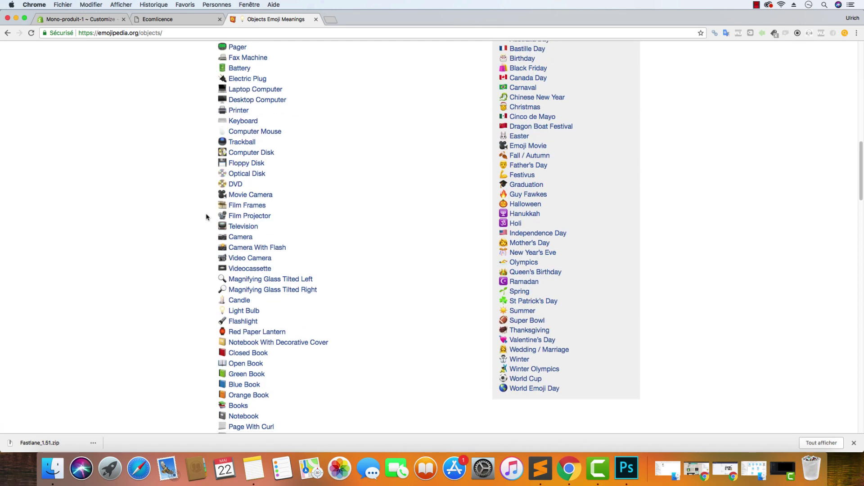
pyautogui.scroll(-10, 206, 217)
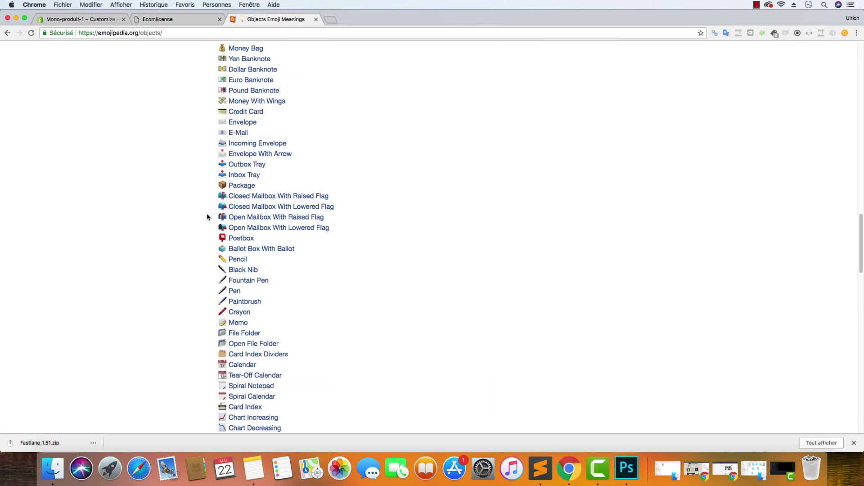
pyautogui.scroll(-4, 207, 217)
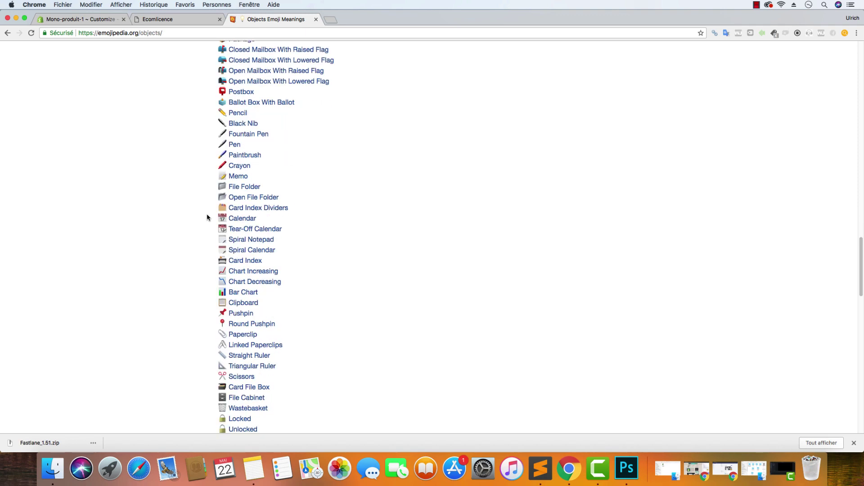
pyautogui.scroll(-20, 208, 217)
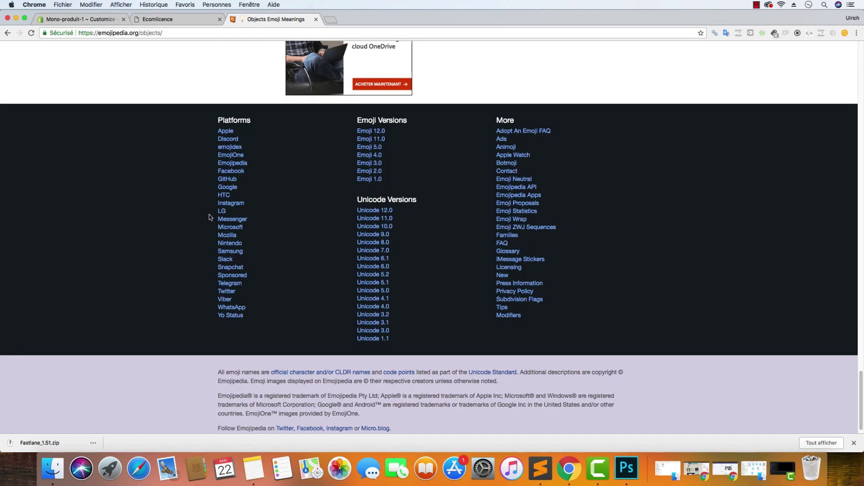
pyautogui.scroll(20, 208, 217)
# Search Emojipedia for 'check' to list the check-mark emojis
pyautogui.click(402, 57)
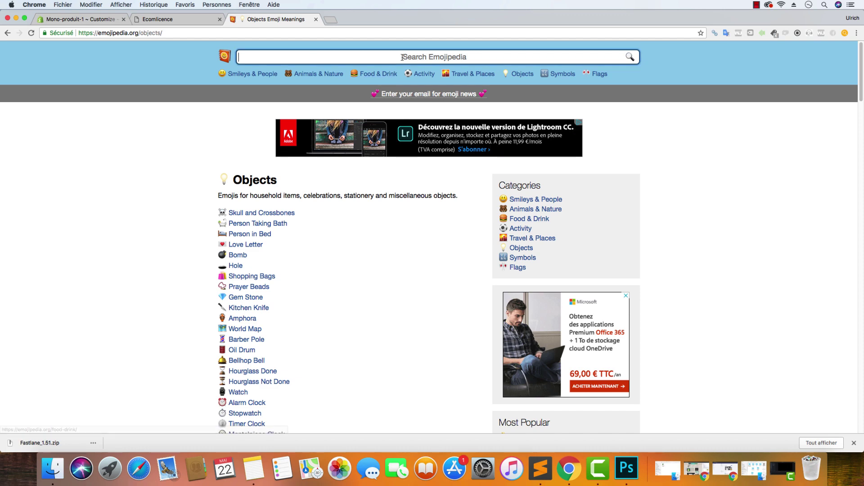
pyautogui.write('check')
pyautogui.press('Return')
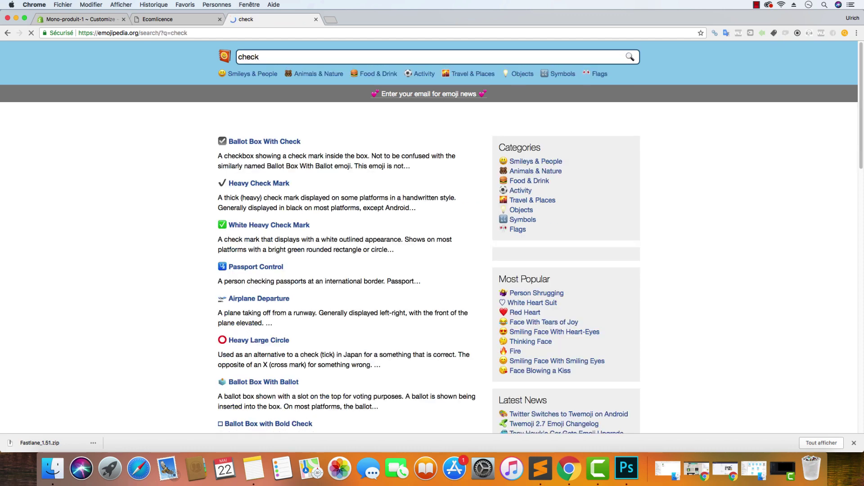
pyautogui.scroll(-9, 318, 227)
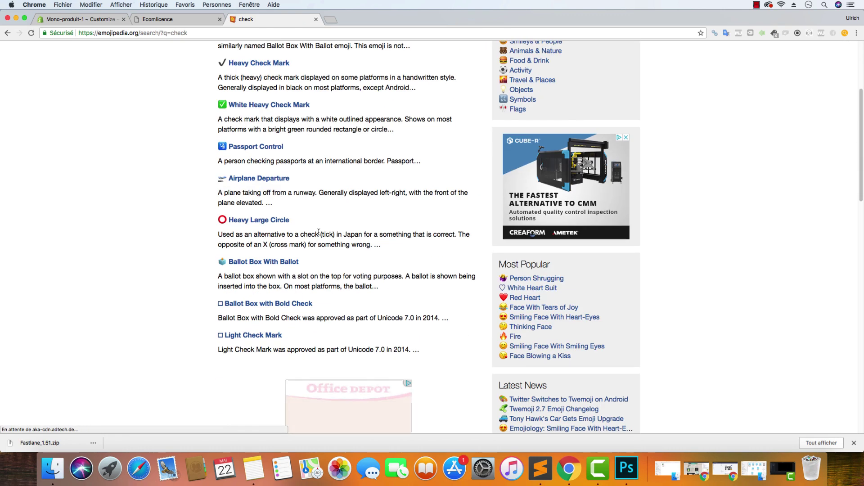
pyautogui.scroll(9, 320, 231)
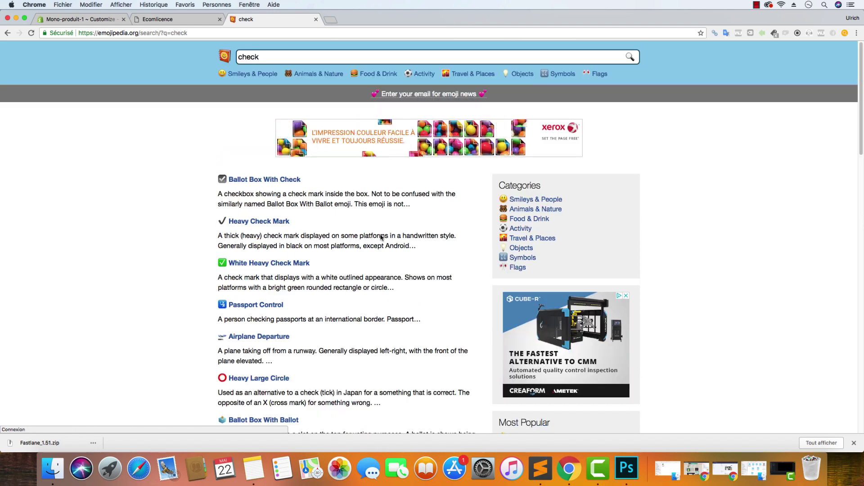
pyautogui.moveTo(215, 224); pyautogui.dragTo(230, 181)
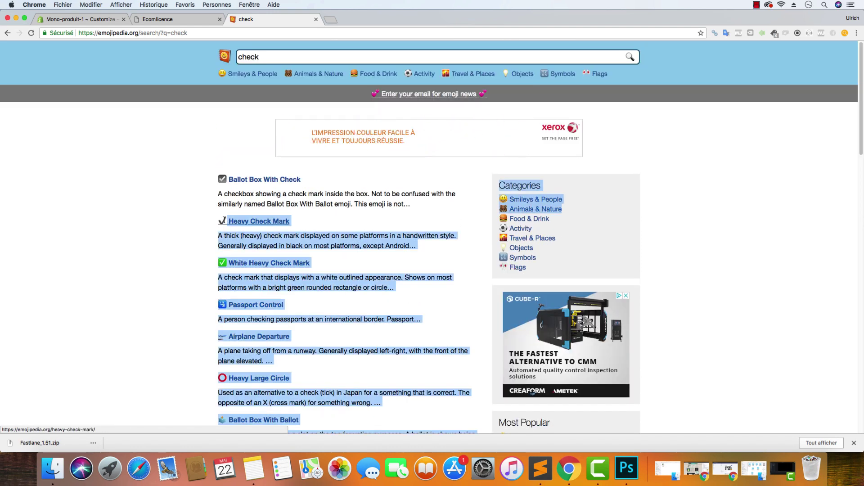
pyautogui.click(233, 183)
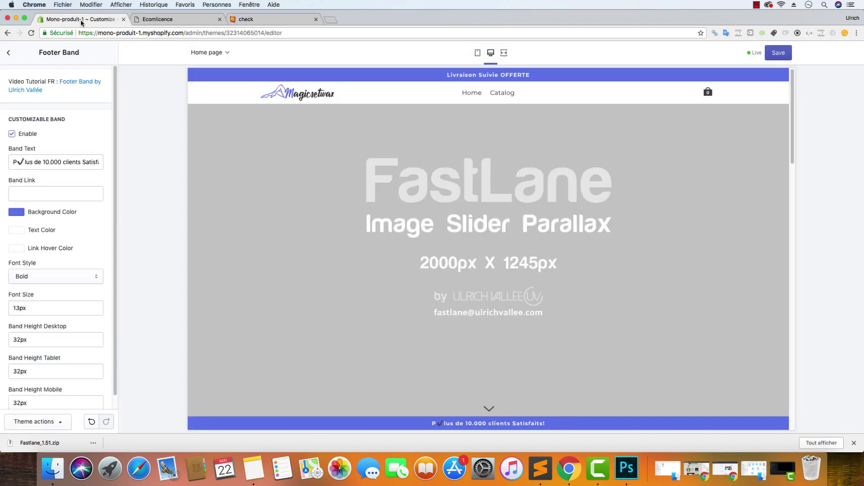
# Delete the stray check mark after 'P' so the band reads 'Plus de 10.000 clients Satisfaits', then save
pyautogui.click(81, 20)
pyautogui.click(16, 162)
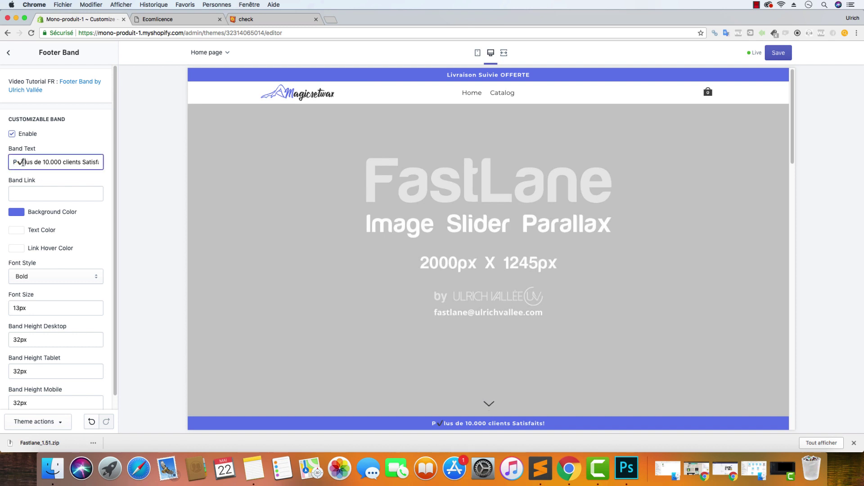
pyautogui.press('Delete')
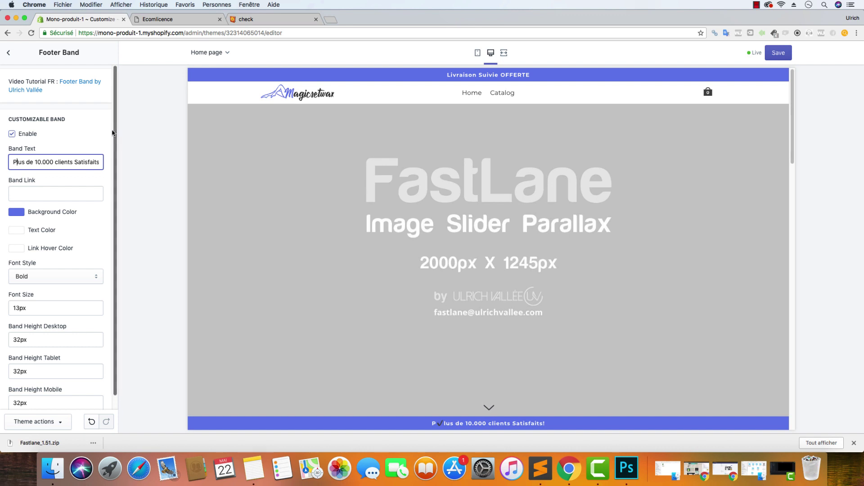
pyautogui.click(225, 183)
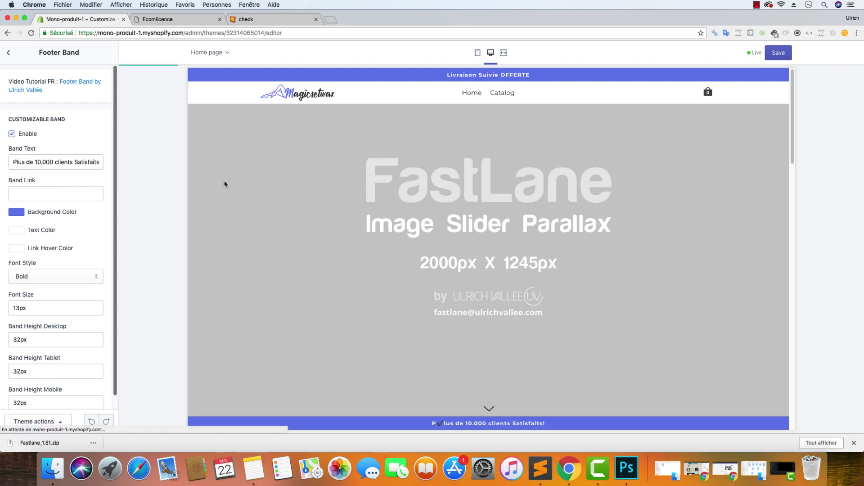
pyautogui.click(775, 58)
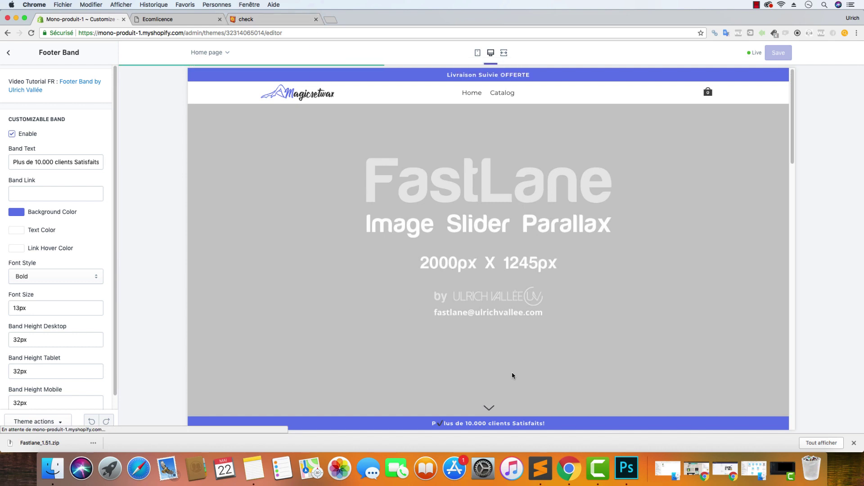
# Review the footer band in mobile preview, switch back to desktop, and return to Theme settings
pyautogui.click(479, 53)
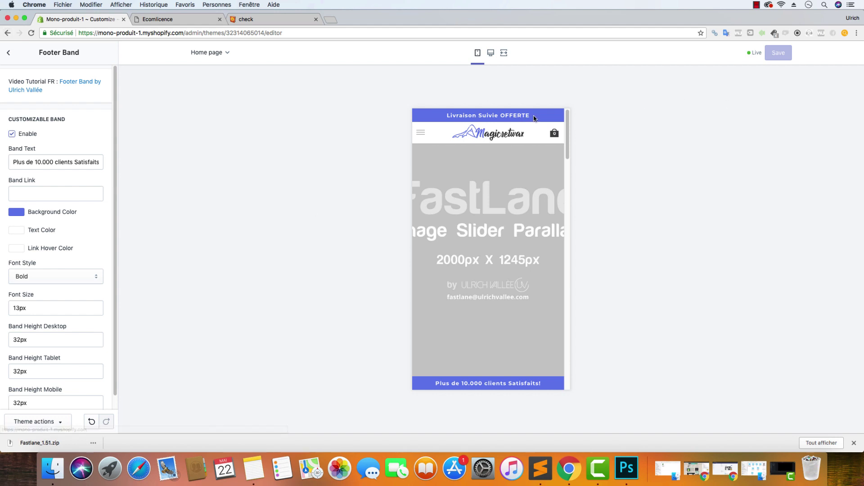
pyautogui.moveTo(545, 385); pyautogui.dragTo(433, 386)
pyautogui.click(527, 388)
pyautogui.click(491, 53)
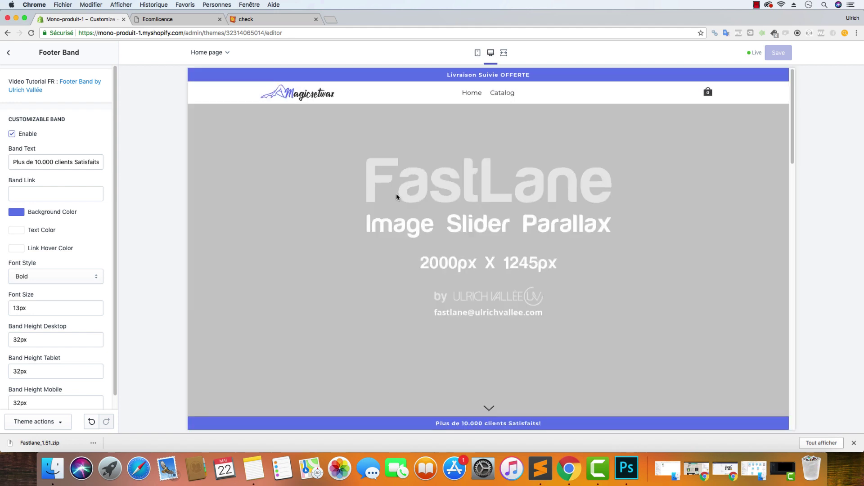
pyautogui.scroll(-5, 382, 202)
pyautogui.scroll(-10, 371, 210)
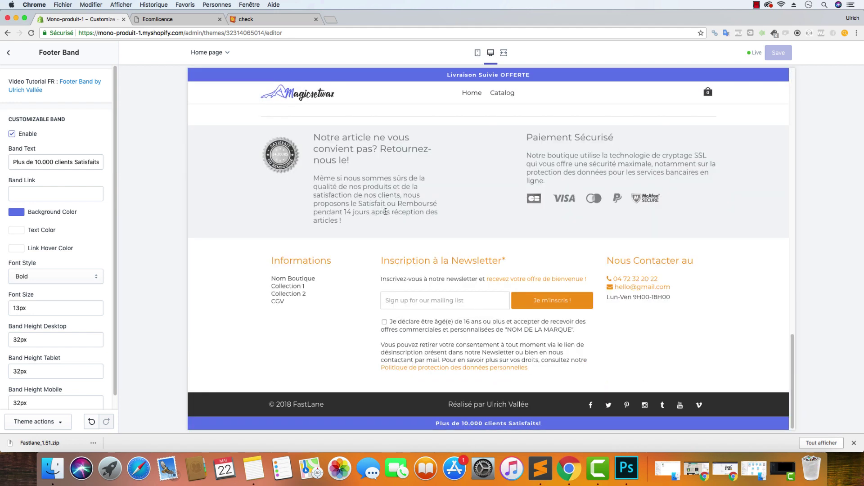
pyautogui.click(8, 53)
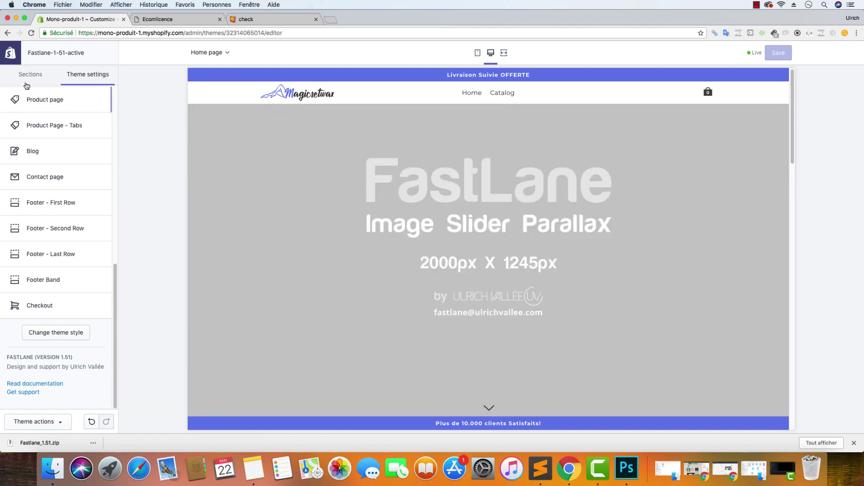
# Start an image upload for Image Slider Parallax and browse to its image folder
pyautogui.click(27, 79)
pyautogui.click(54, 103)
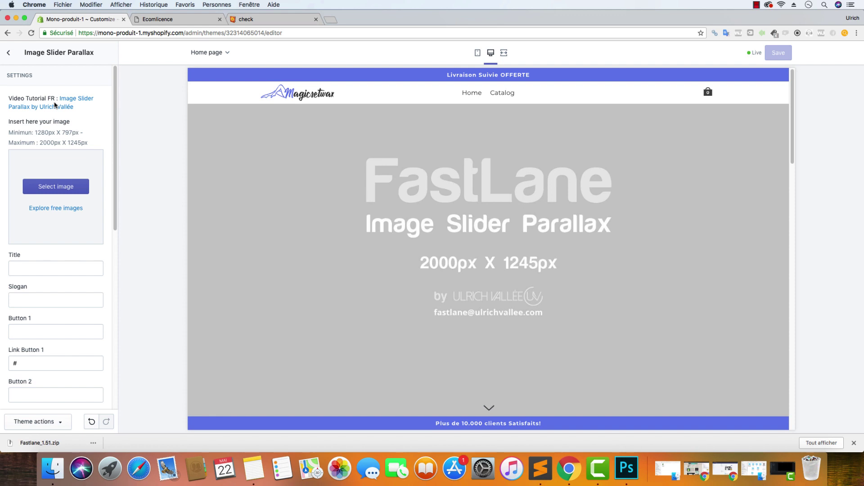
pyautogui.click(61, 190)
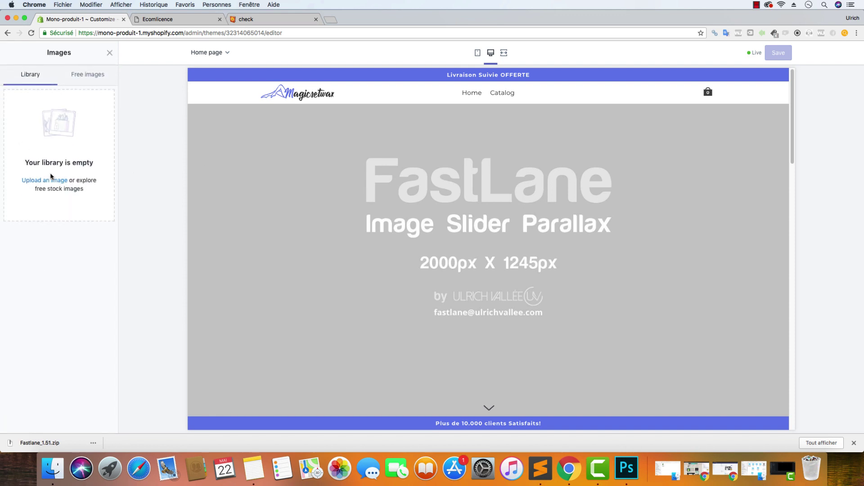
pyautogui.click(54, 182)
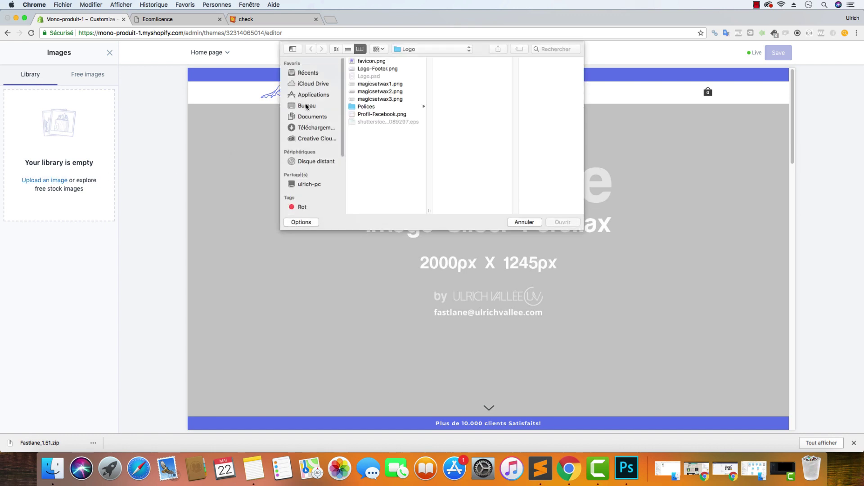
pyautogui.click(307, 106)
pyautogui.click(385, 69)
pyautogui.click(467, 62)
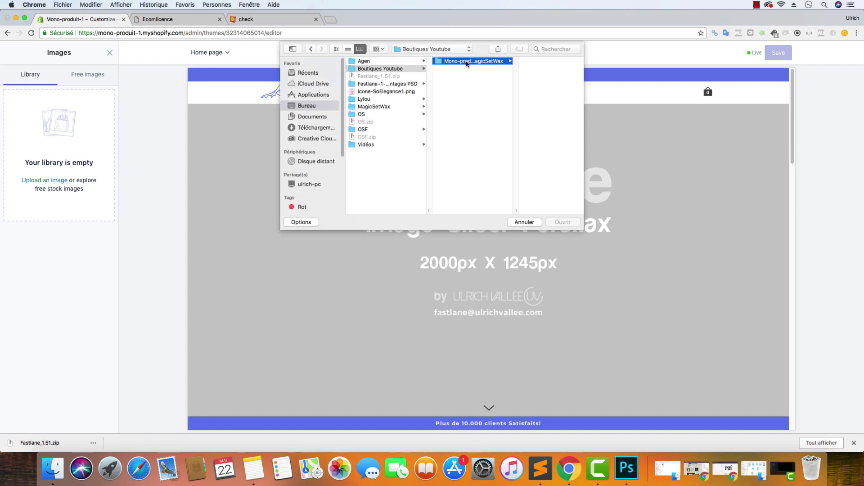
pyautogui.click(542, 99)
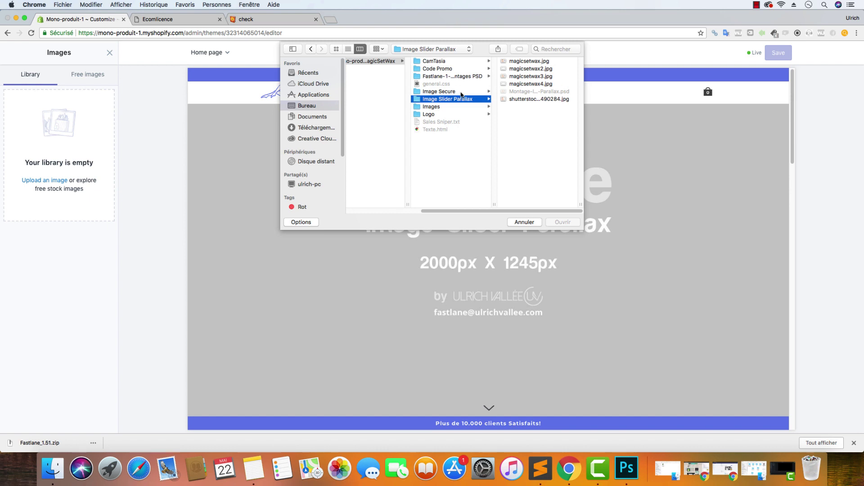
pyautogui.click(436, 107)
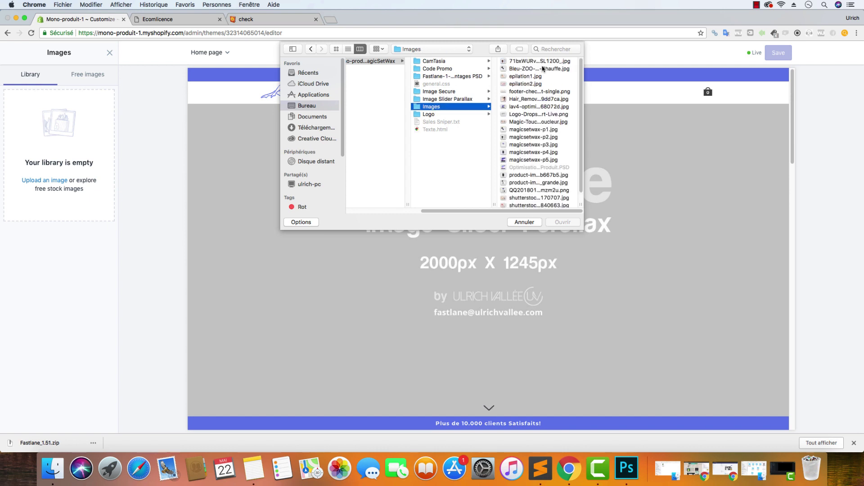
pyautogui.click(443, 99)
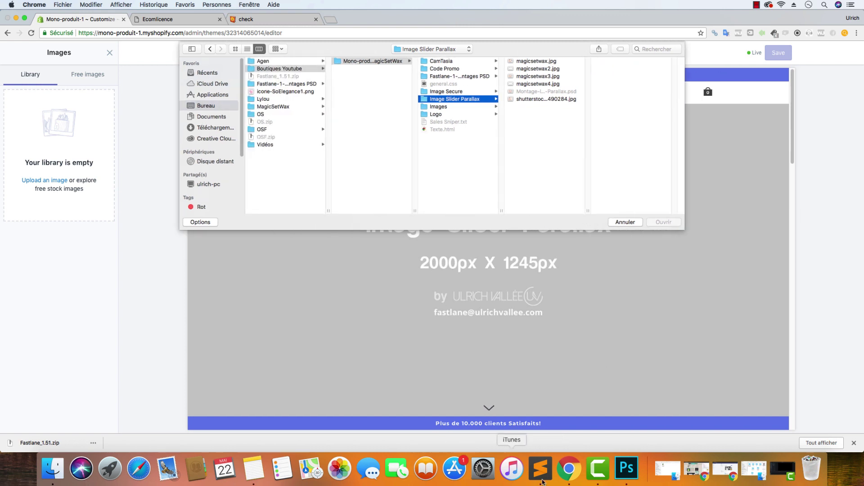
# Compare the slider images in Finder and pick magicsetwax3.jpg (2000×1245) for upload
pyautogui.click(53, 468)
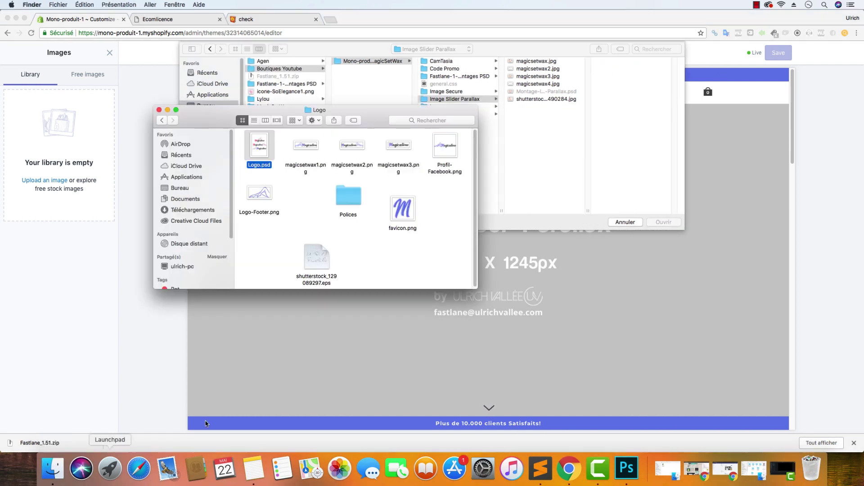
pyautogui.click(161, 120)
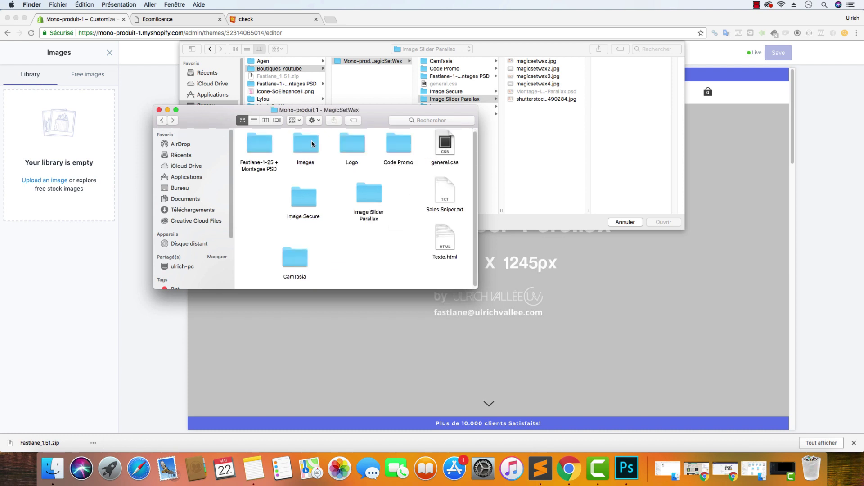
pyautogui.doubleClick(368, 204)
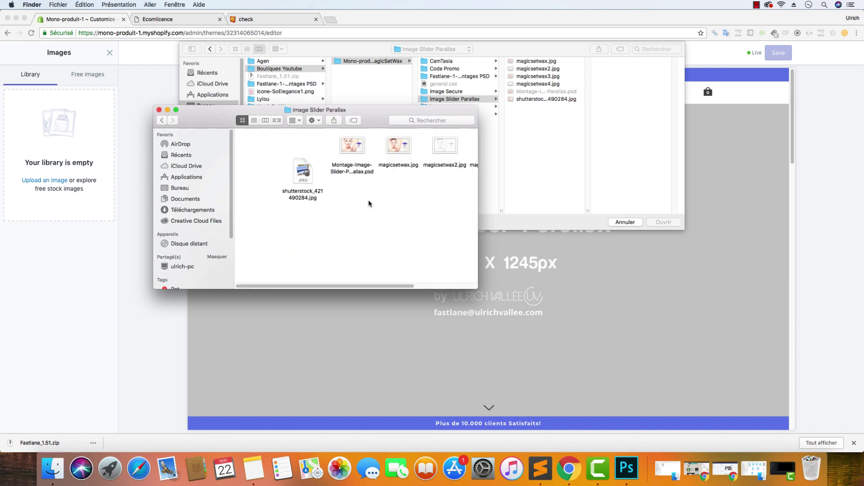
pyautogui.click(396, 152)
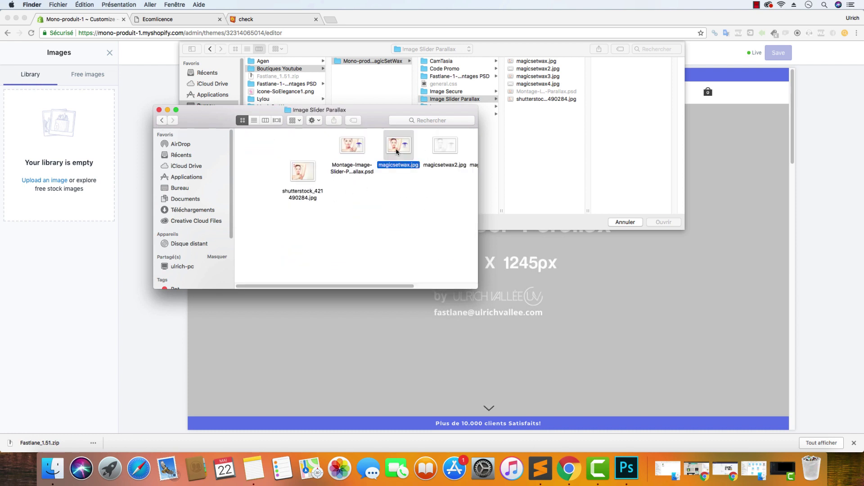
pyautogui.click(355, 153)
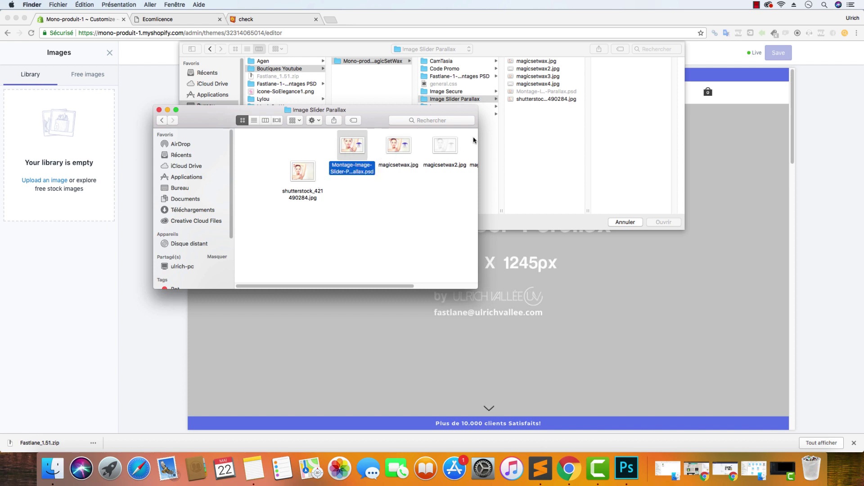
pyautogui.moveTo(478, 140); pyautogui.dragTo(609, 140)
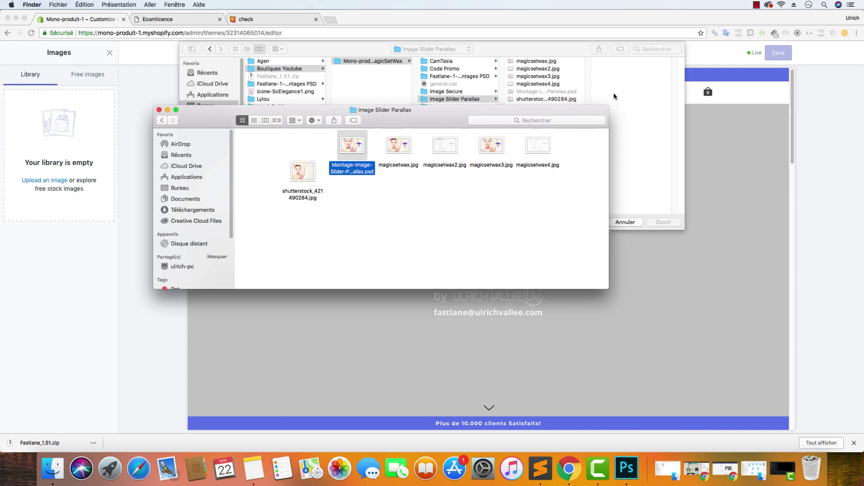
pyautogui.click(540, 79)
pyautogui.click(543, 77)
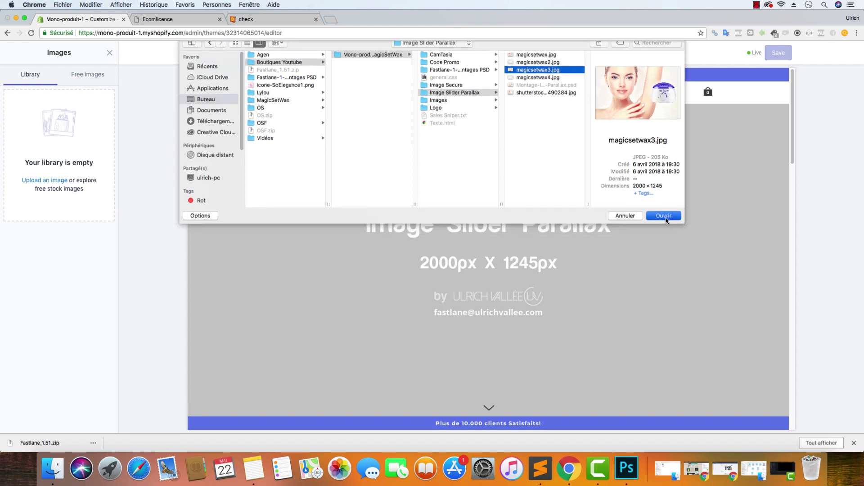
pyautogui.click(665, 216)
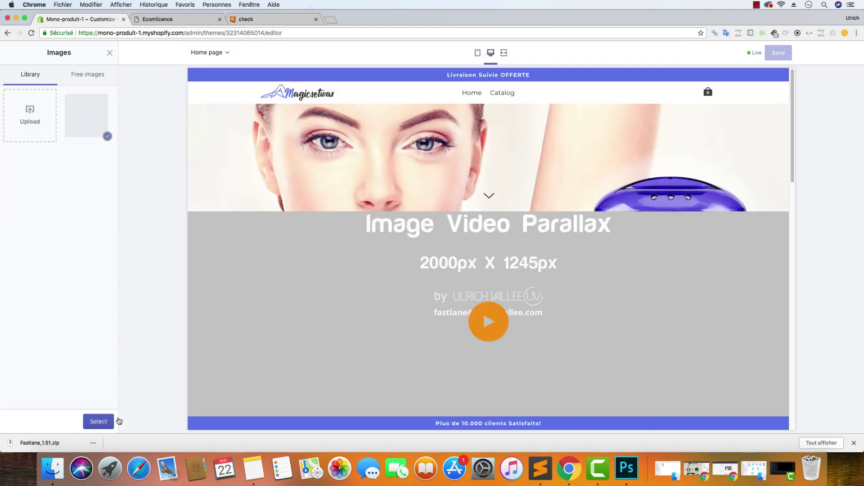
# Apply the wax-heater photo, title it MAGIXSETWAX, and add slogan 'Le Best-Seller de l'année 2018'
pyautogui.click(111, 421)
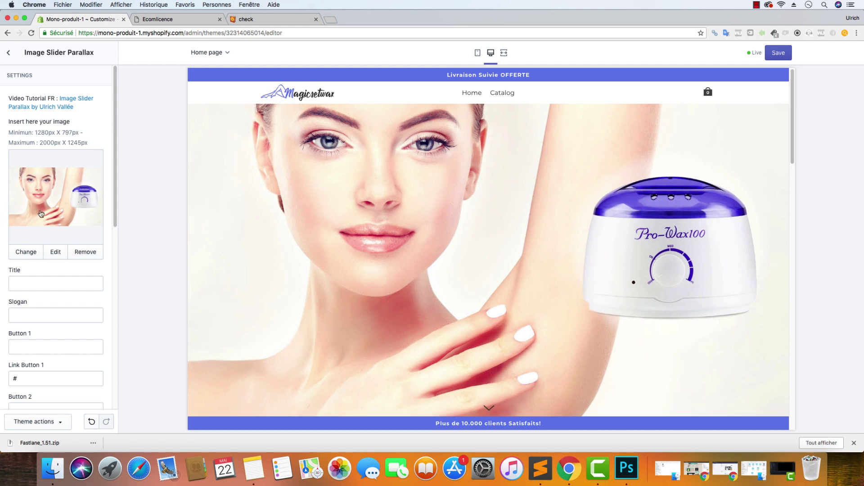
pyautogui.click(49, 279)
pyautogui.write('MAGI')
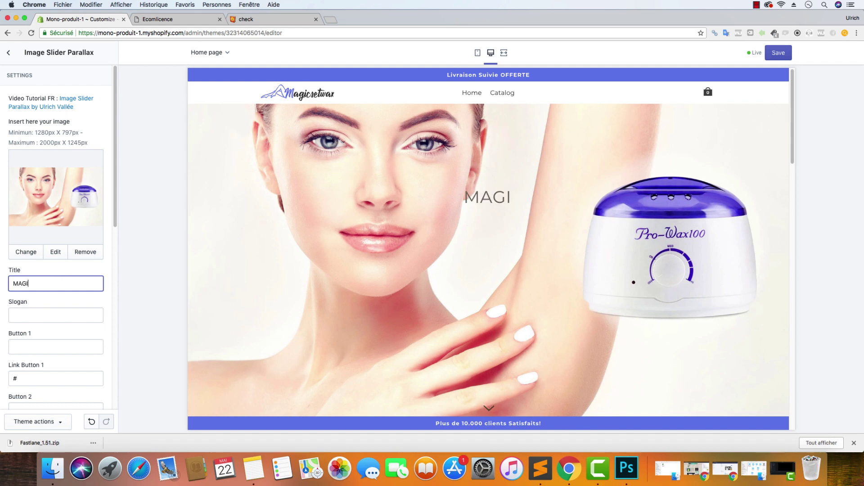
pyautogui.write('XSETWAX')
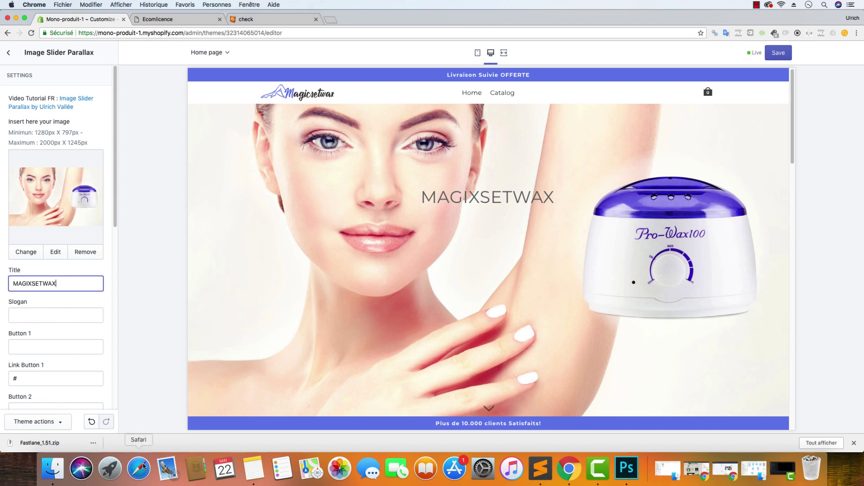
pyautogui.click(40, 311)
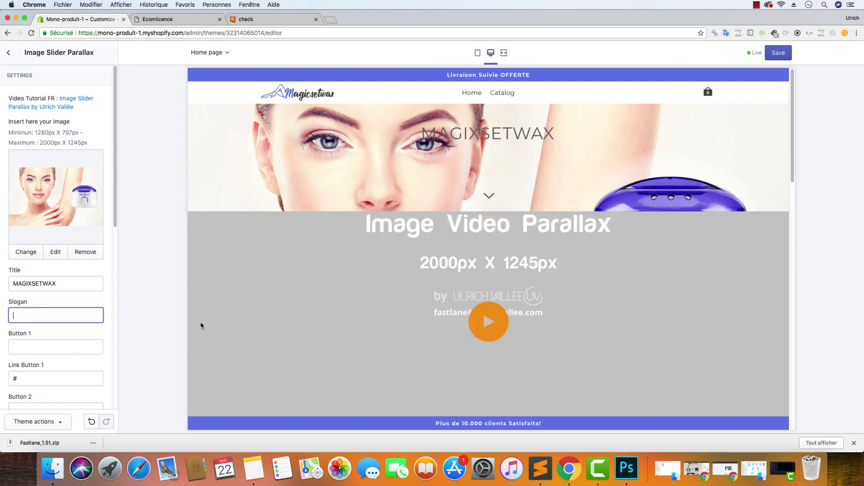
pyautogui.write('Le Best')
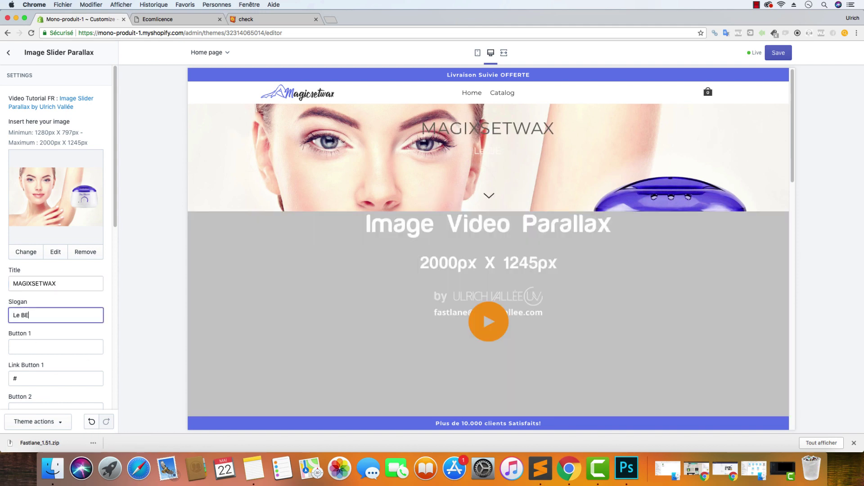
pyautogui.write("-Seller de l'année")
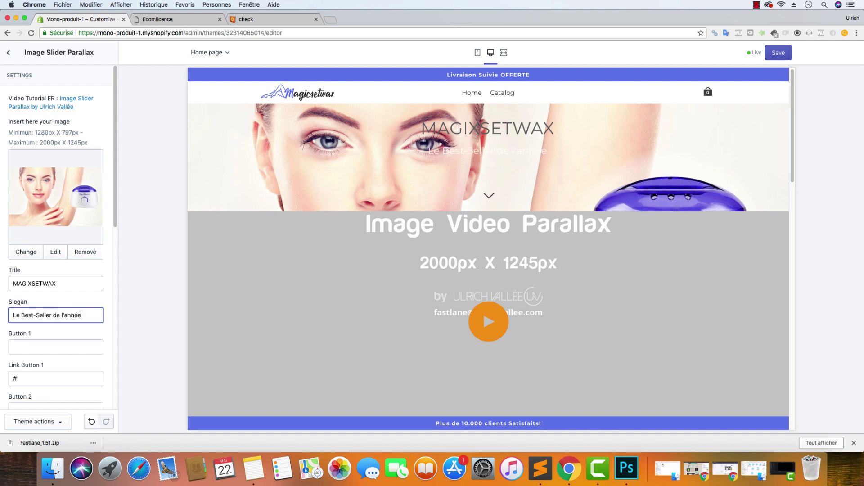
pyautogui.write(' 2018')
pyautogui.click(105, 301)
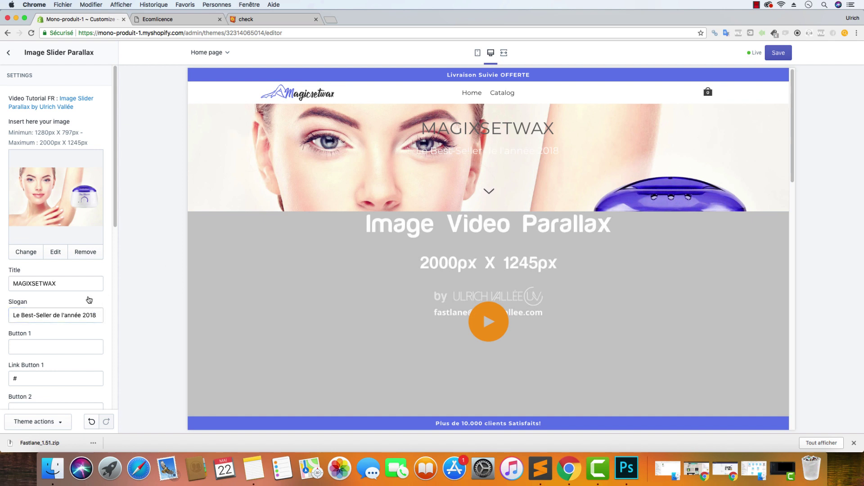
pyautogui.scroll(-1, 88, 302)
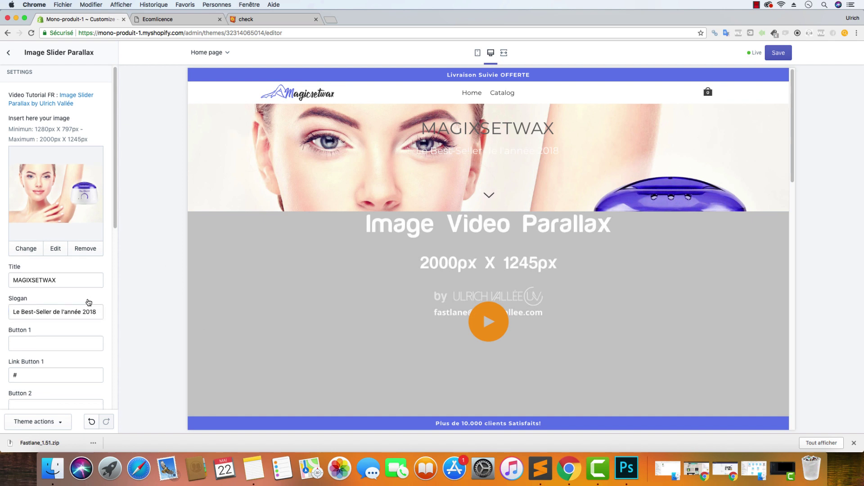
pyautogui.click(44, 342)
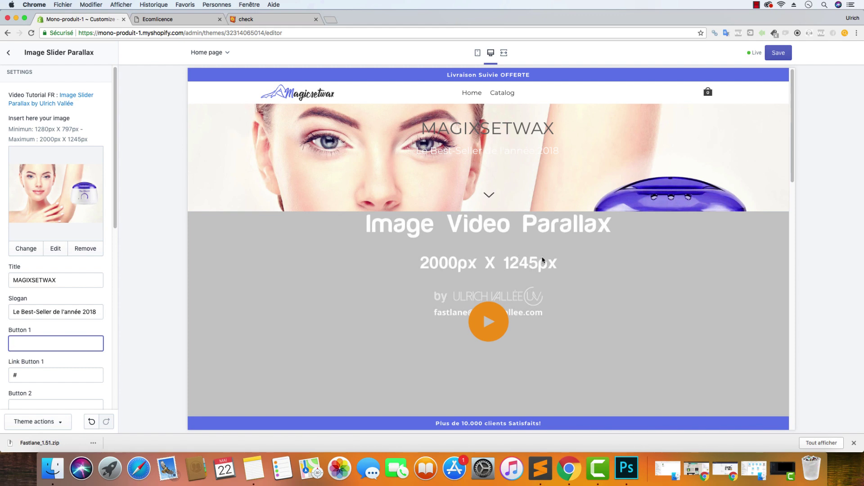
# Label the slider buttons 'Voir la vidéo' and 'Je Découvre'
pyautogui.click(628, 250)
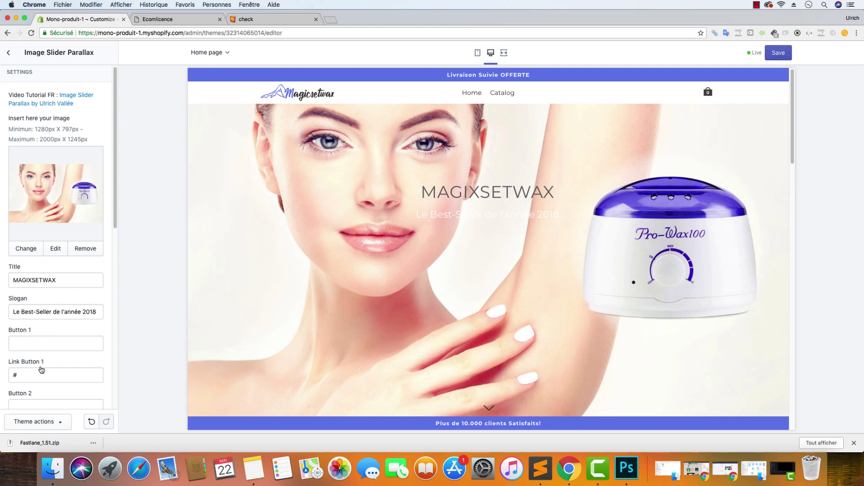
pyautogui.click(46, 344)
pyautogui.write('Voir la vidéo')
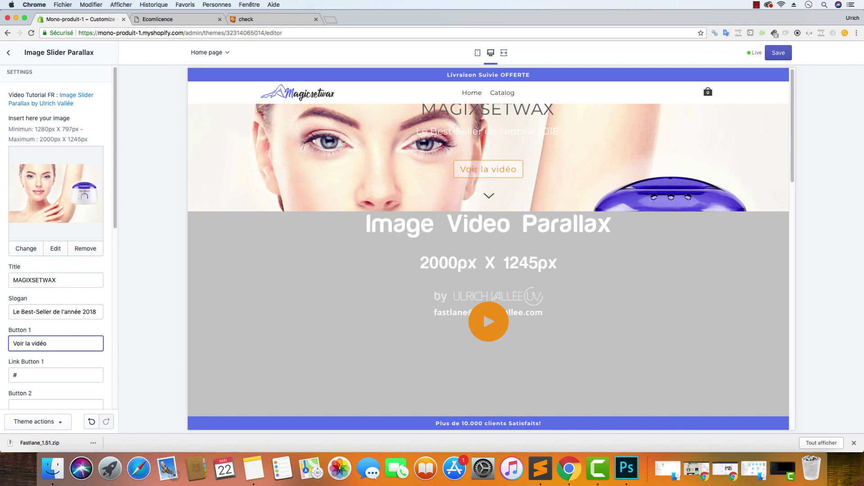
pyautogui.press('Tab')
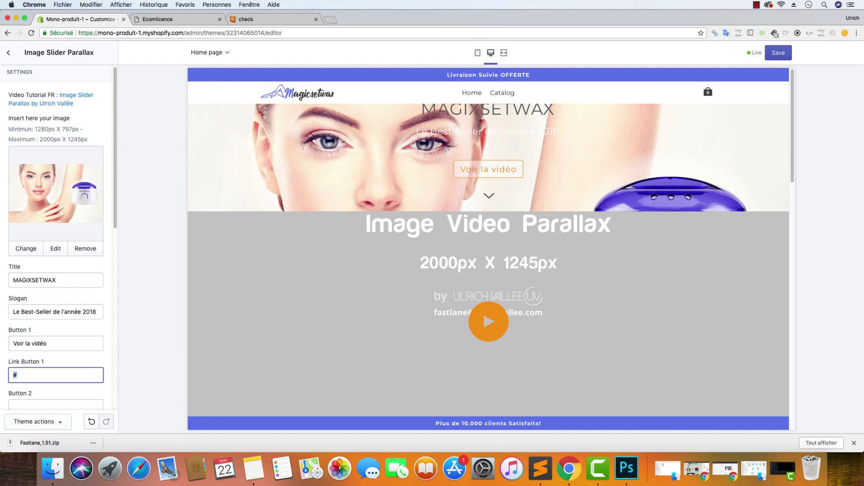
pyautogui.press('Tab')
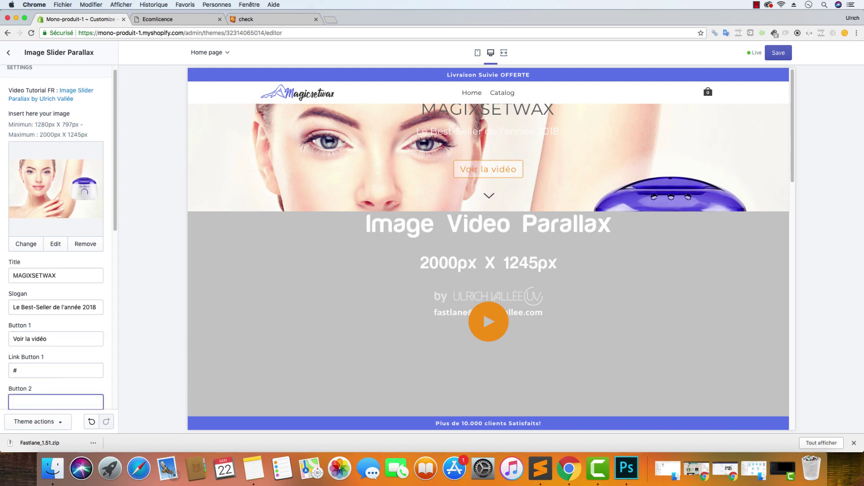
pyautogui.write('Je Découvre')
# Set both the second button's link and the slider image link to #
pyautogui.scroll(-10, 81, 338)
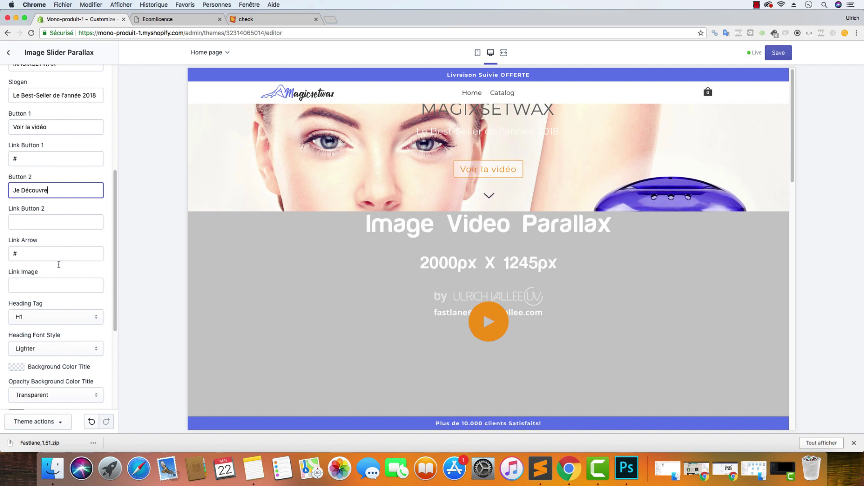
pyautogui.click(57, 222)
pyautogui.write('#')
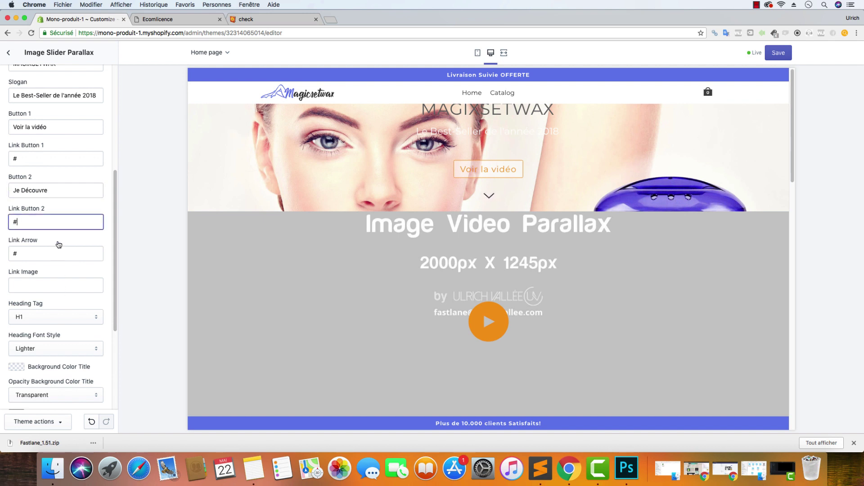
pyautogui.click(31, 284)
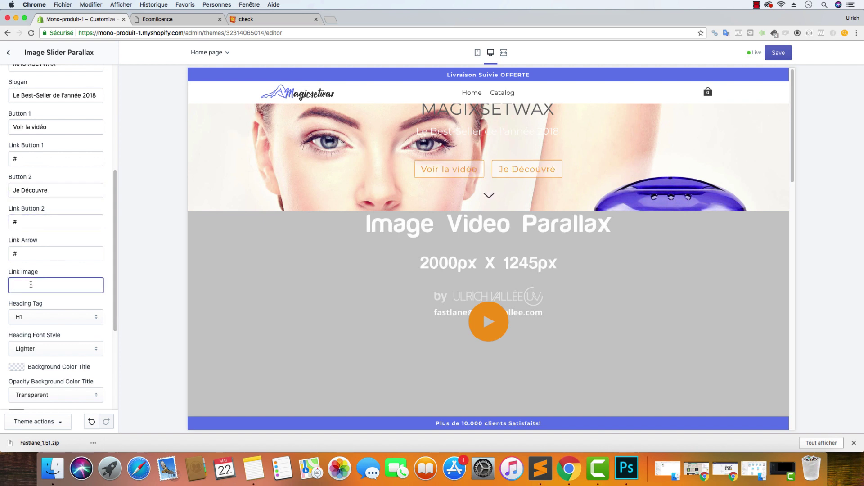
pyautogui.write('#')
pyautogui.scroll(-2, 76, 323)
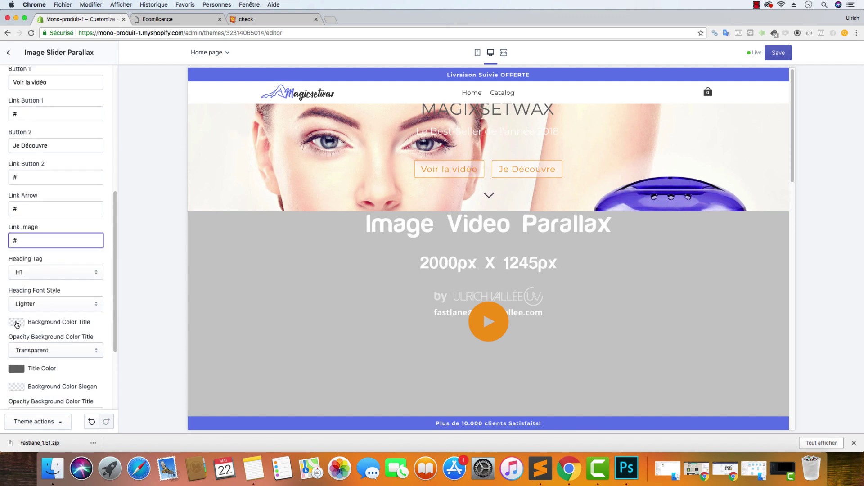
# Bring up the slider title's colour choices, currently #686868
pyautogui.click(17, 369)
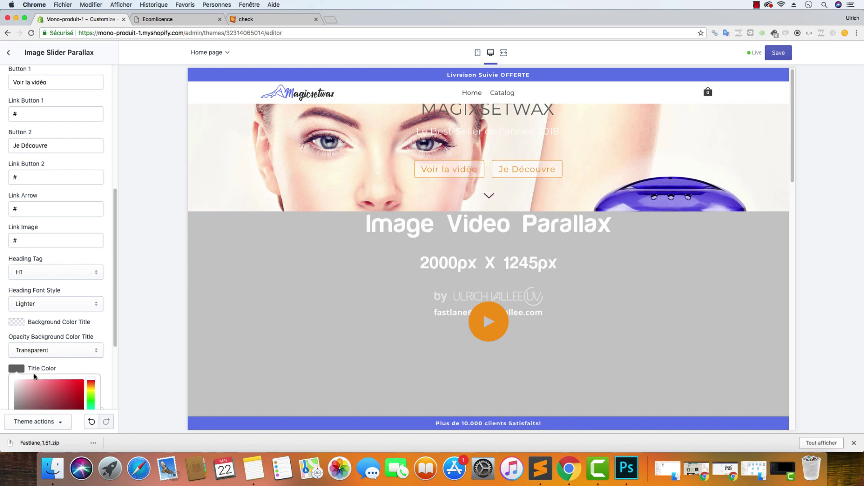
pyautogui.scroll(-2, 70, 362)
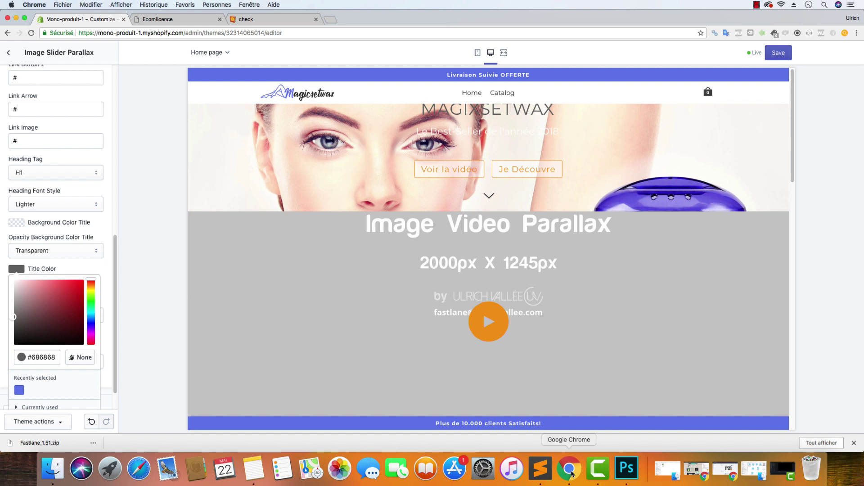
pyautogui.scroll(-5, 459, 175)
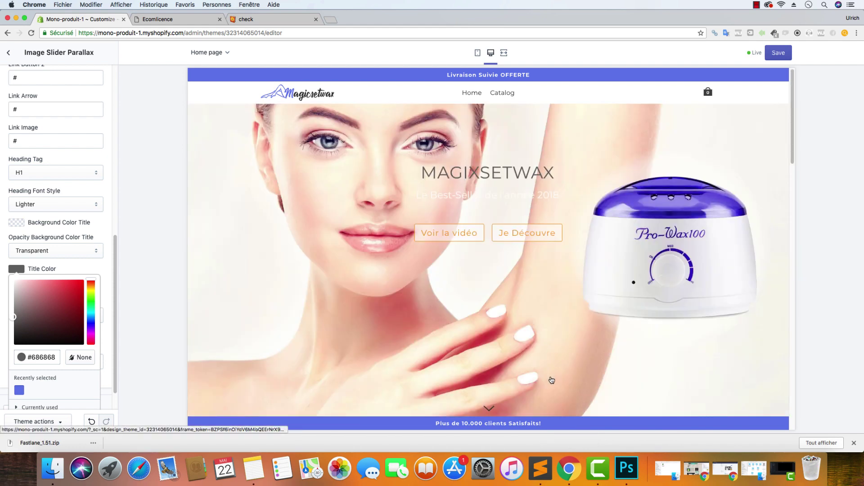
# Sample the logo lettering's dark grey #303030 in Photoshop, then go back to Chrome
pyautogui.click(627, 468)
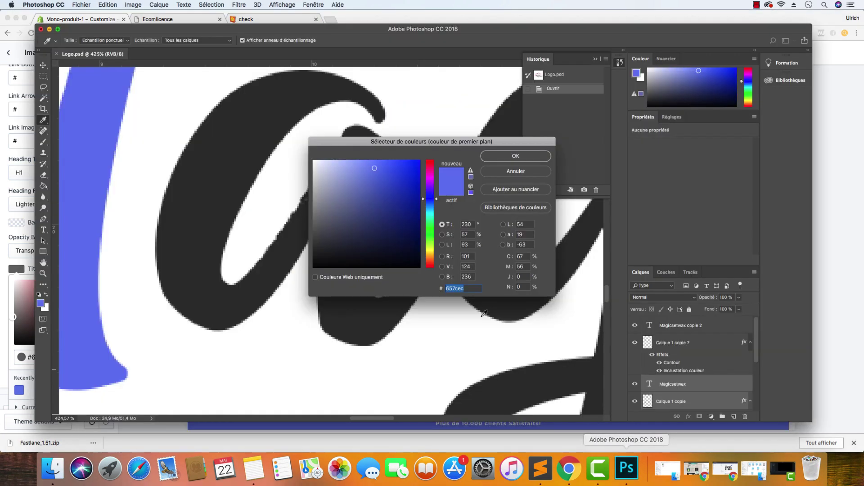
pyautogui.click(203, 143)
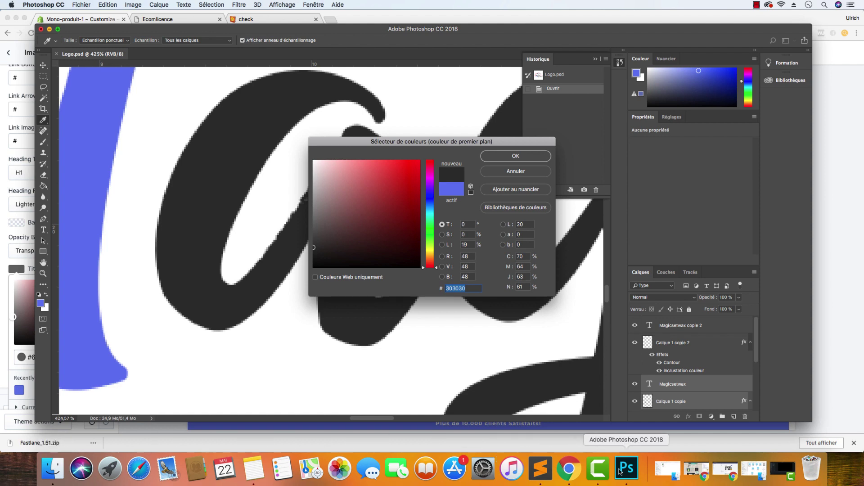
pyautogui.click(569, 468)
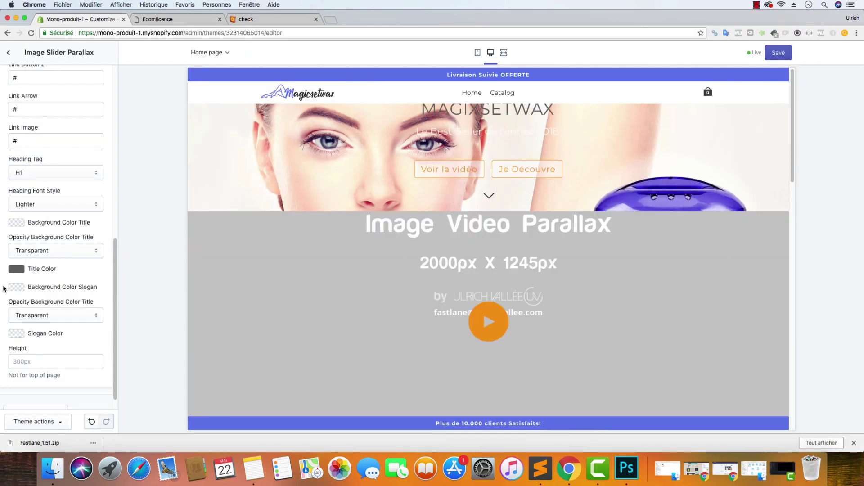
# Paste #303030 as the slider title colour and go back to the sections list
pyautogui.click(21, 271)
pyautogui.moveTo(58, 357); pyautogui.dragTo(23, 349)
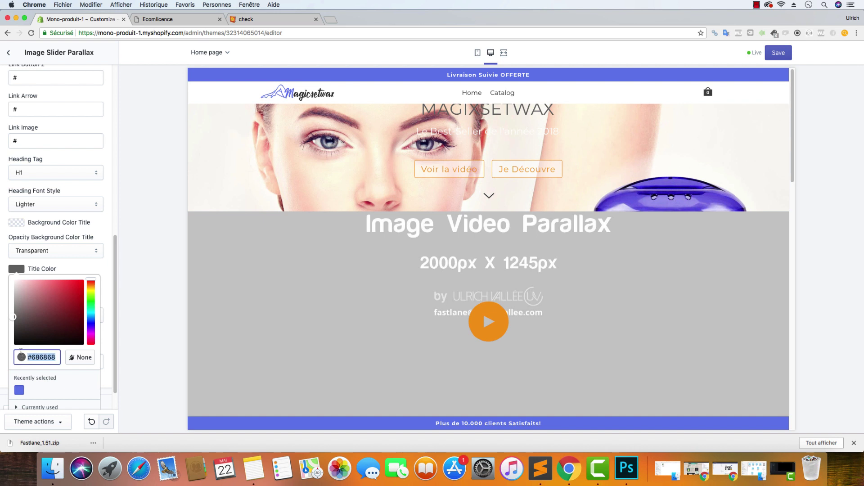
pyautogui.write('#303030')
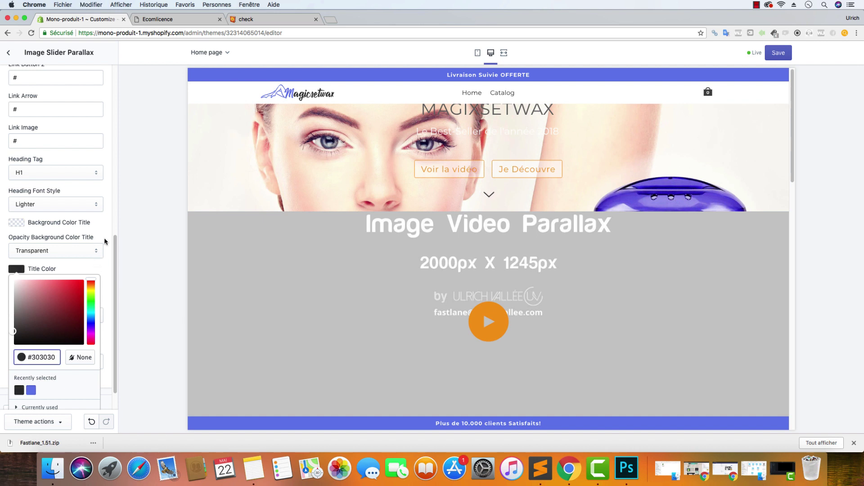
pyautogui.click(112, 233)
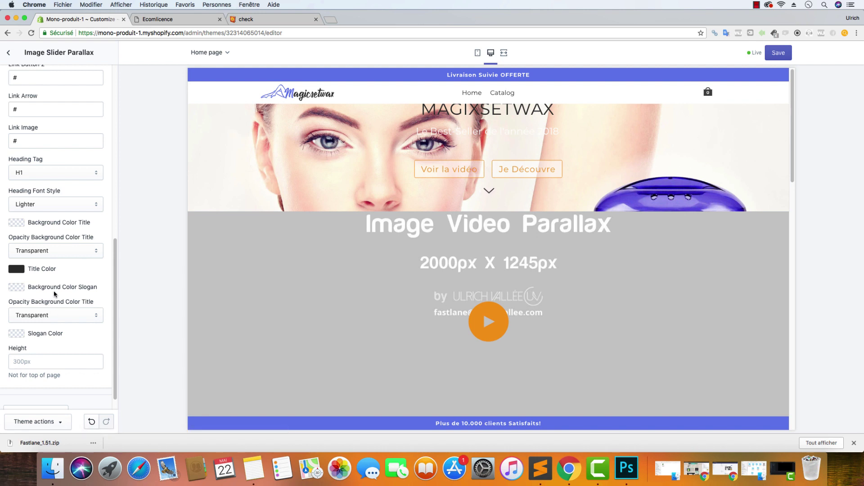
pyautogui.scroll(15, 56, 295)
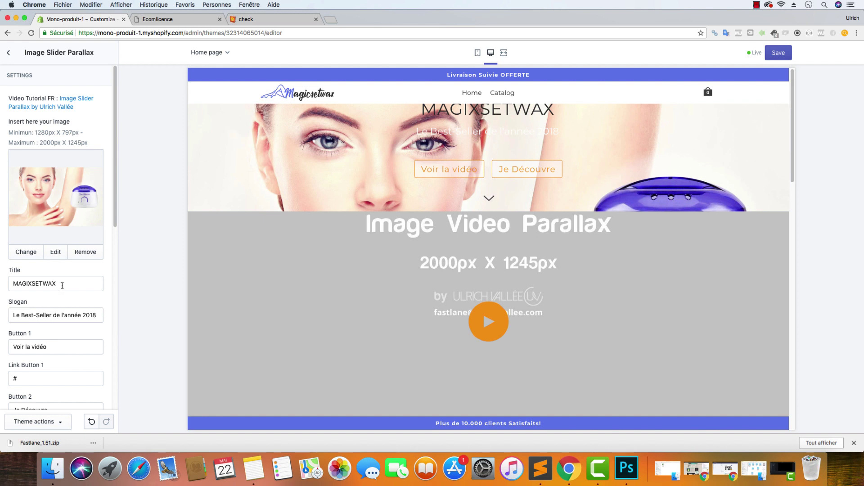
pyautogui.scroll(-1, 76, 299)
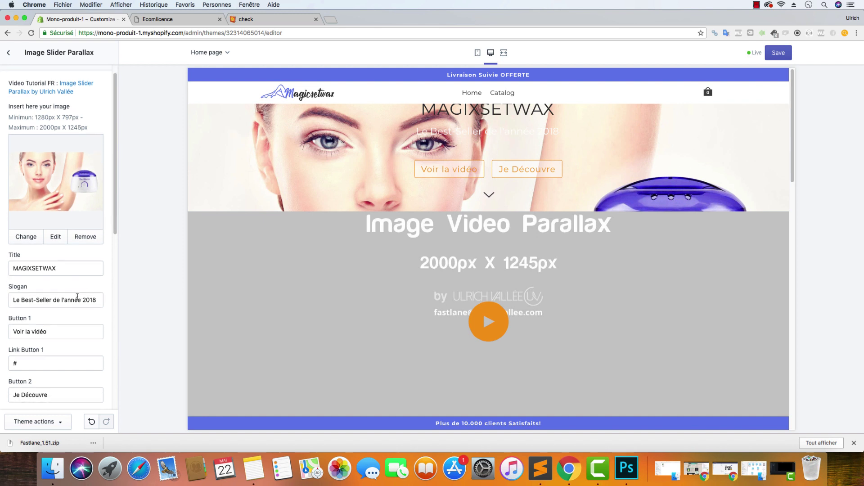
pyautogui.scroll(-10, 54, 321)
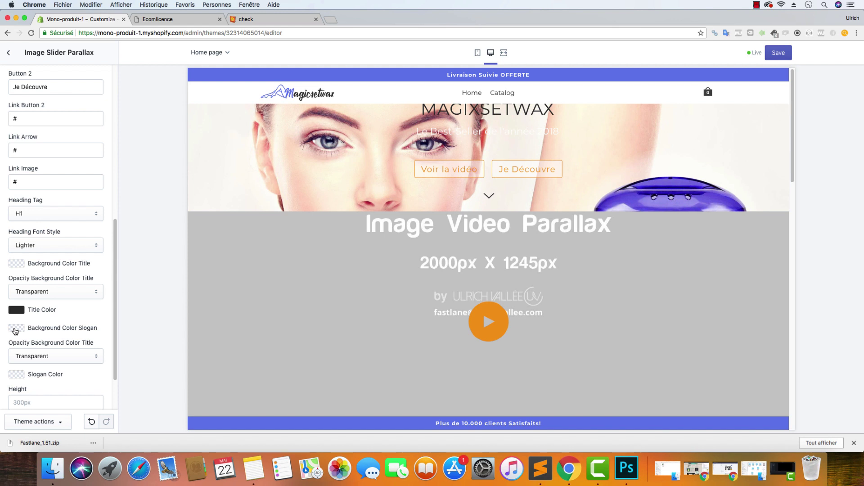
pyautogui.click(8, 53)
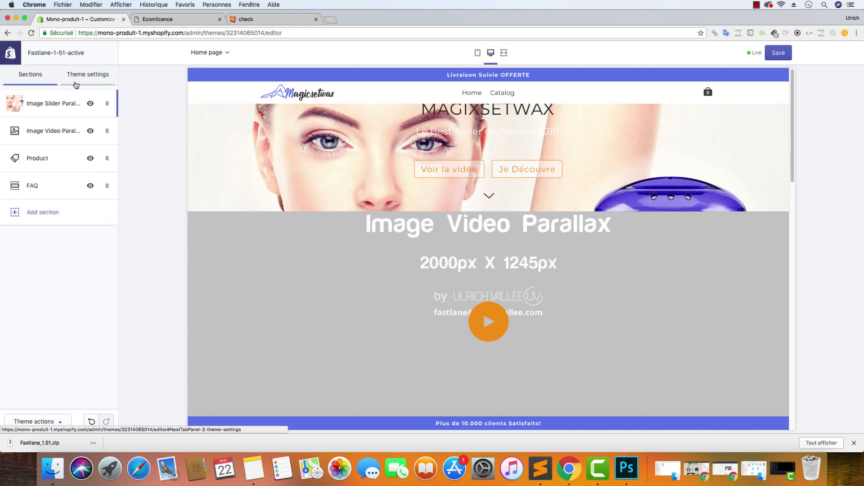
# Check the current Primary Color and the Header Band's background colour in theme settings
pyautogui.click(81, 75)
pyautogui.click(40, 108)
pyautogui.click(16, 170)
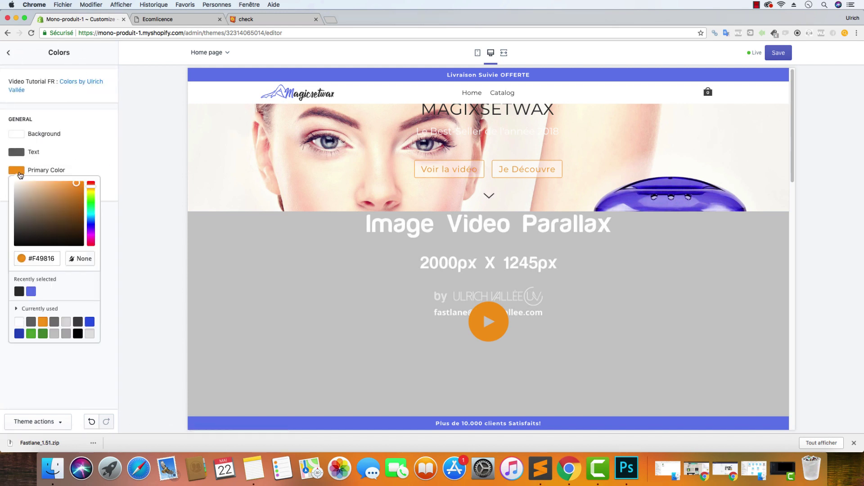
pyautogui.click(8, 53)
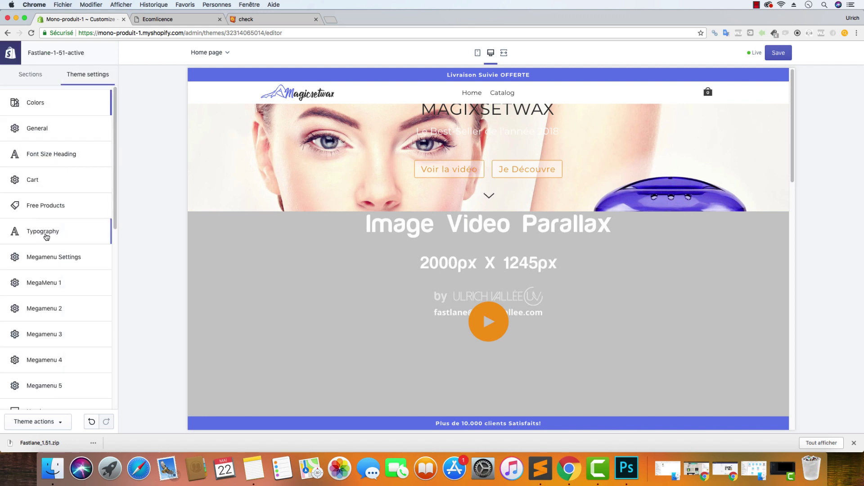
pyautogui.scroll(-5, 57, 225)
pyautogui.click(45, 182)
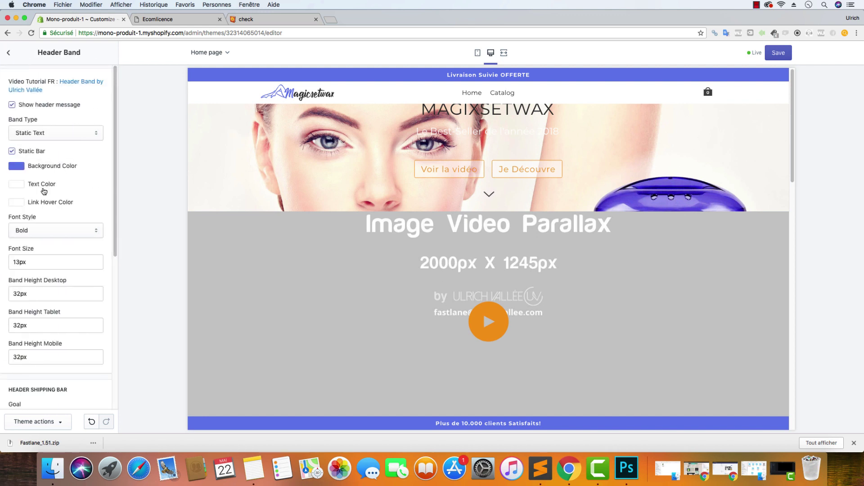
pyautogui.click(25, 171)
pyautogui.click(9, 53)
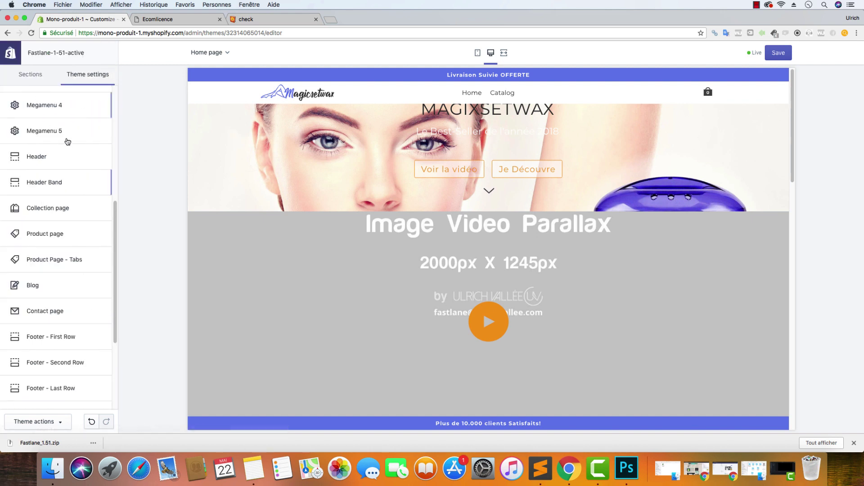
# Change the general text colour from #686868 to #303030
pyautogui.click(36, 105)
pyautogui.click(16, 152)
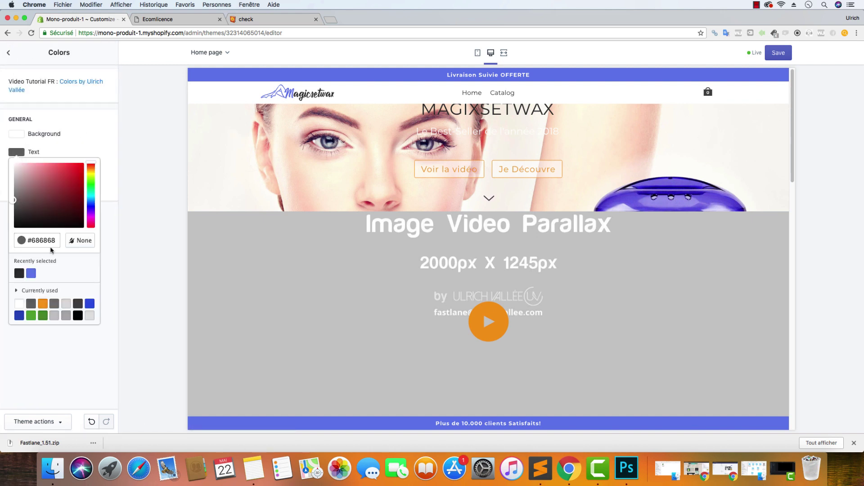
pyautogui.tripleClick(52, 242)
pyautogui.write('#303030')
pyautogui.click(107, 133)
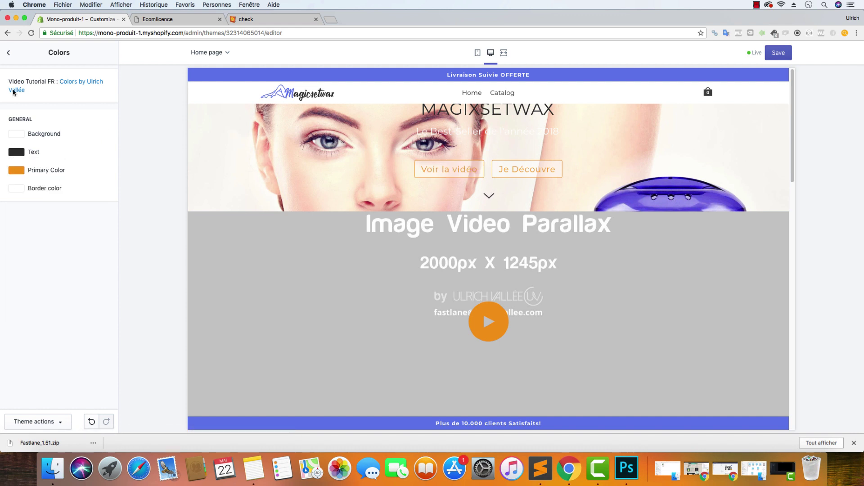
pyautogui.click(8, 53)
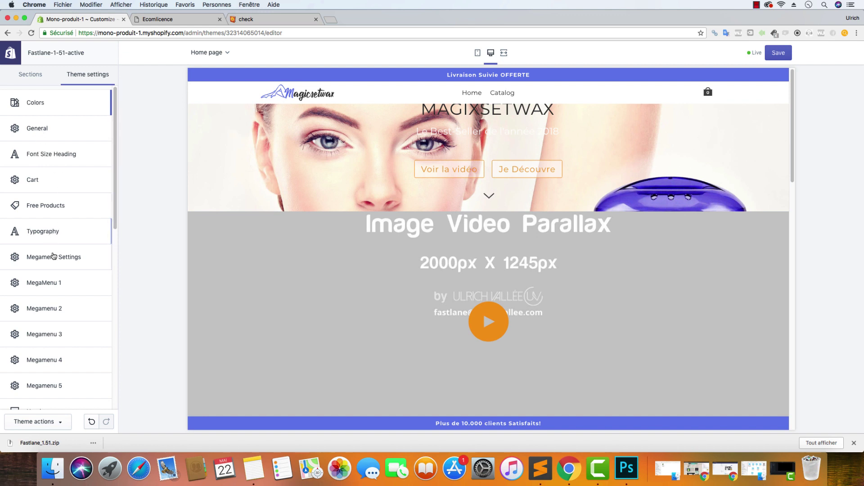
# Copy the Header Band background hex value 657CEC
pyautogui.scroll(-1, 71, 273)
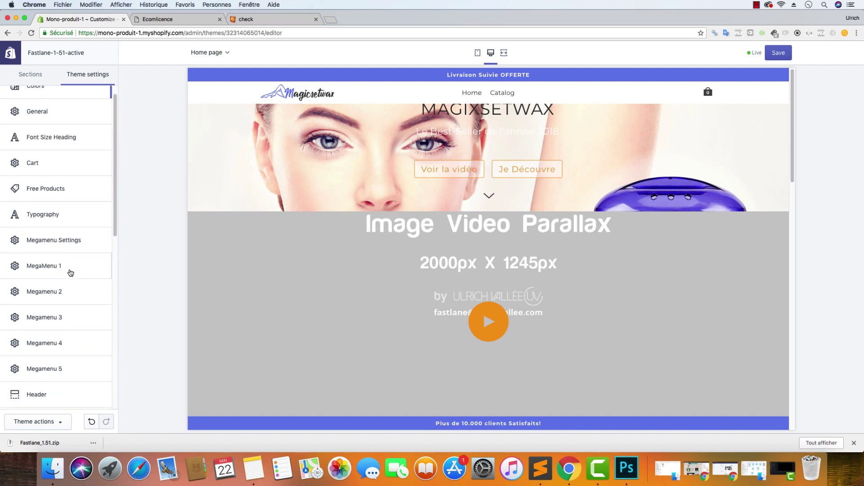
pyautogui.scroll(-10, 70, 273)
pyautogui.scroll(2, 52, 189)
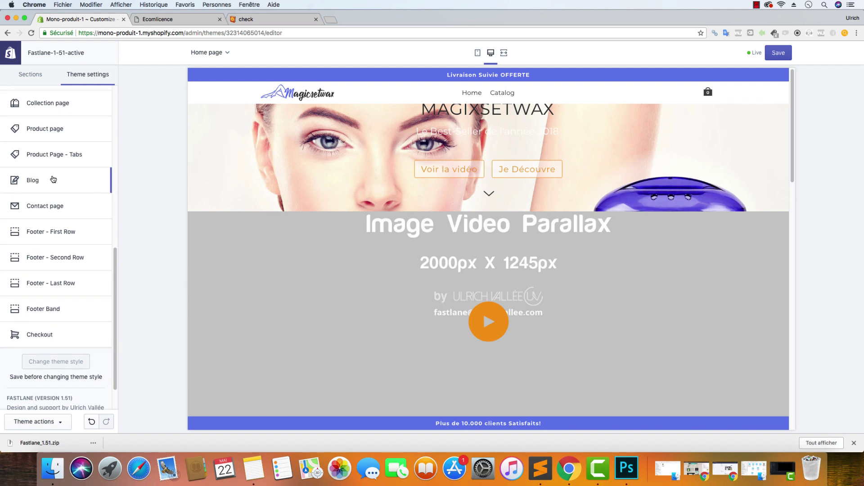
pyautogui.click(44, 309)
pyautogui.click(9, 53)
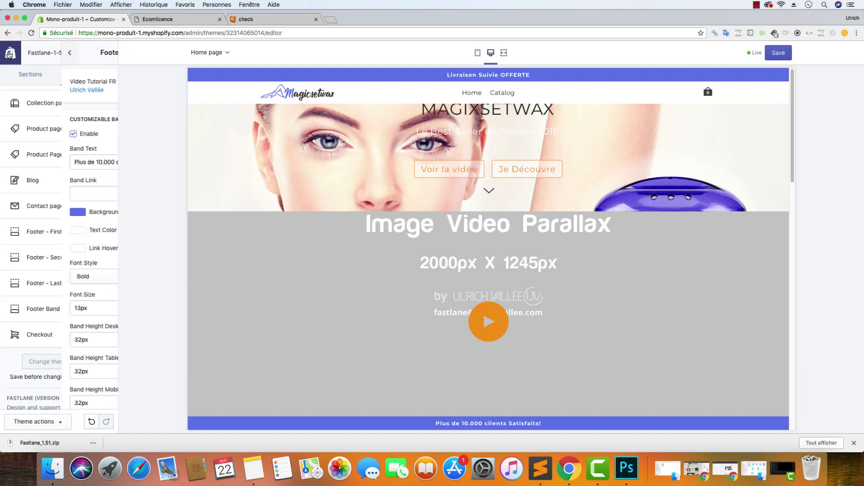
pyautogui.click(41, 169)
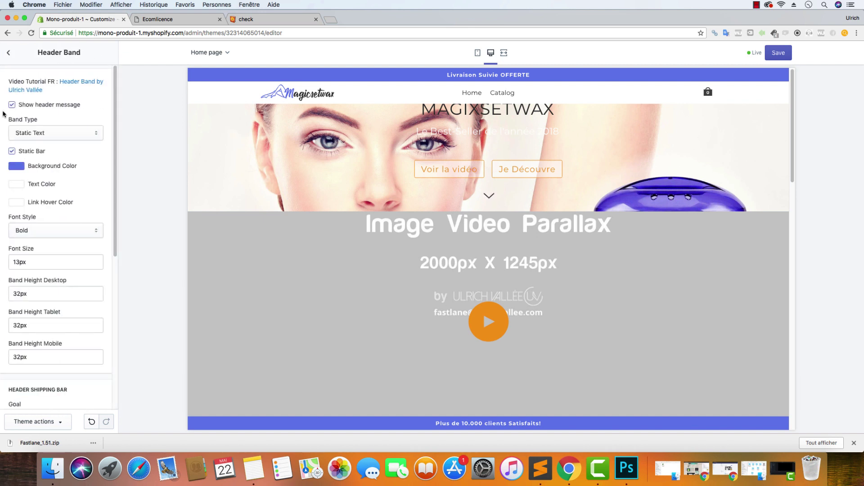
pyautogui.click(16, 172)
pyautogui.doubleClick(52, 254)
pyautogui.press('super+c')
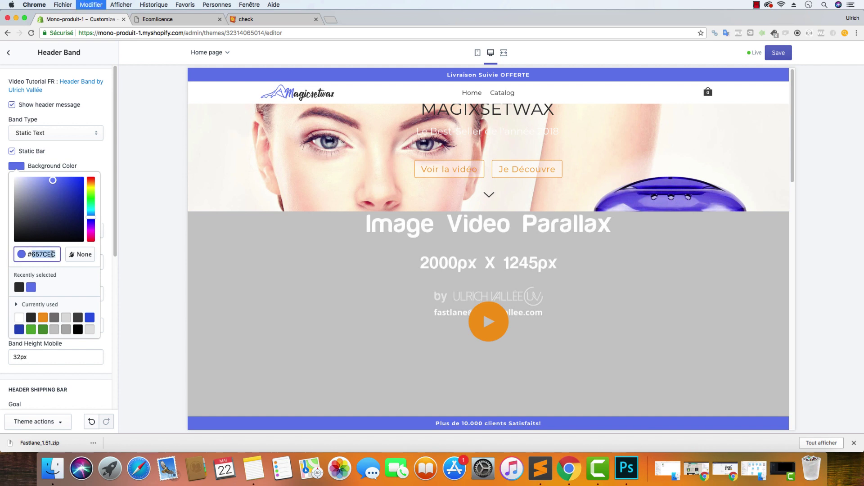
pyautogui.click(8, 53)
# Replace the orange Primary Color F49816 with blue 657CEC and save the theme
pyautogui.scroll(10, 38, 141)
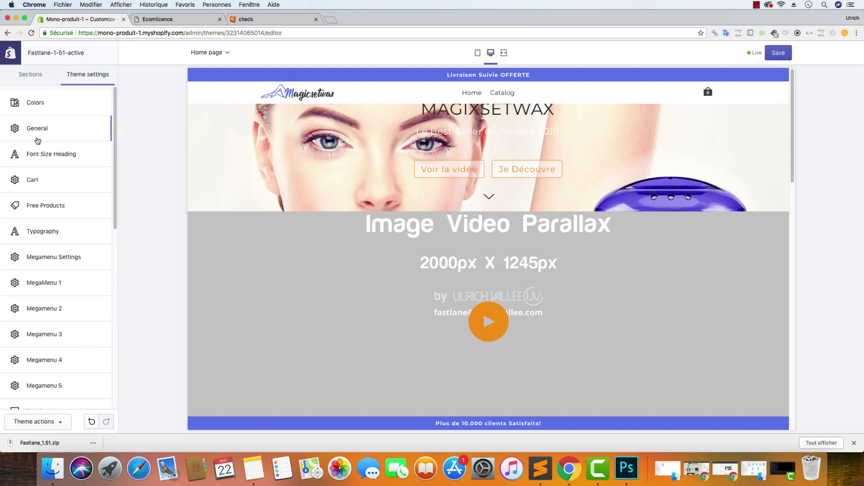
pyautogui.click(40, 106)
pyautogui.click(21, 171)
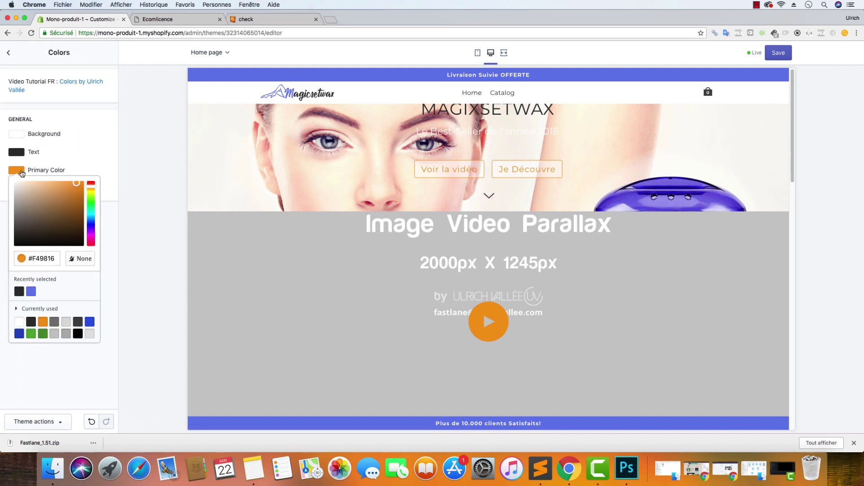
pyautogui.doubleClick(60, 250)
pyautogui.press('super+v')
pyautogui.click(232, 111)
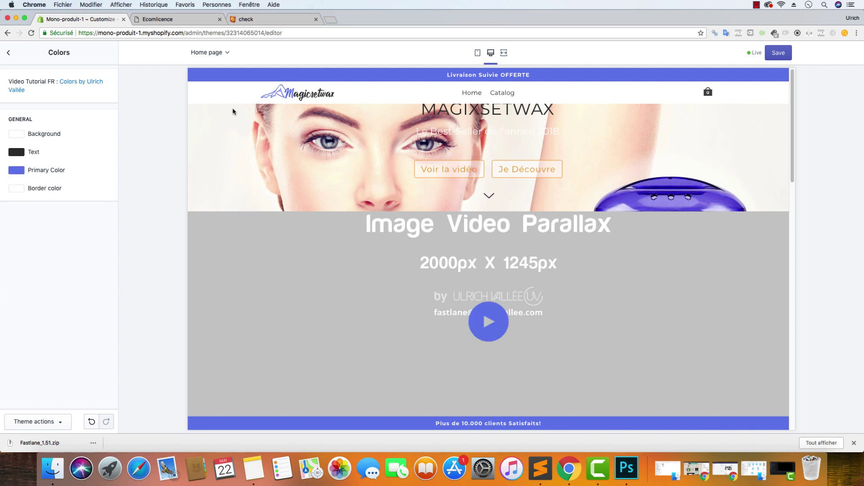
pyautogui.click(778, 52)
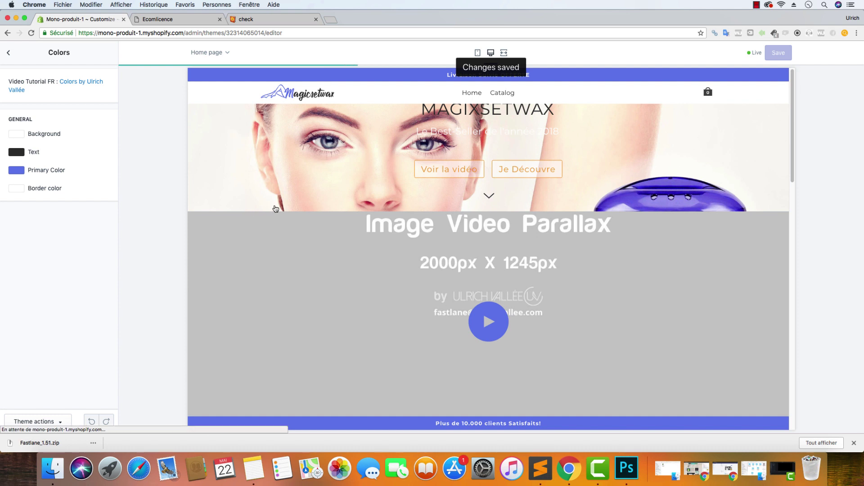
pyautogui.click(8, 52)
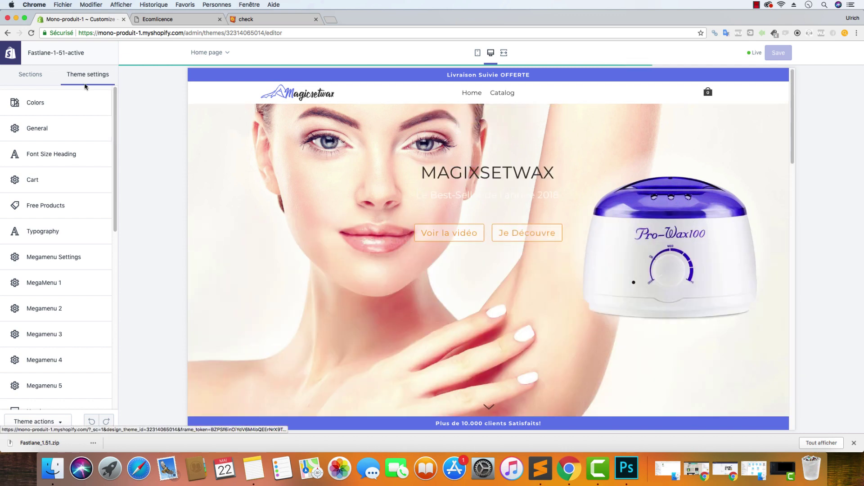
# In Image Slider Parallax, give the slogan background the blue colour at 50% opacity
pyautogui.click(32, 81)
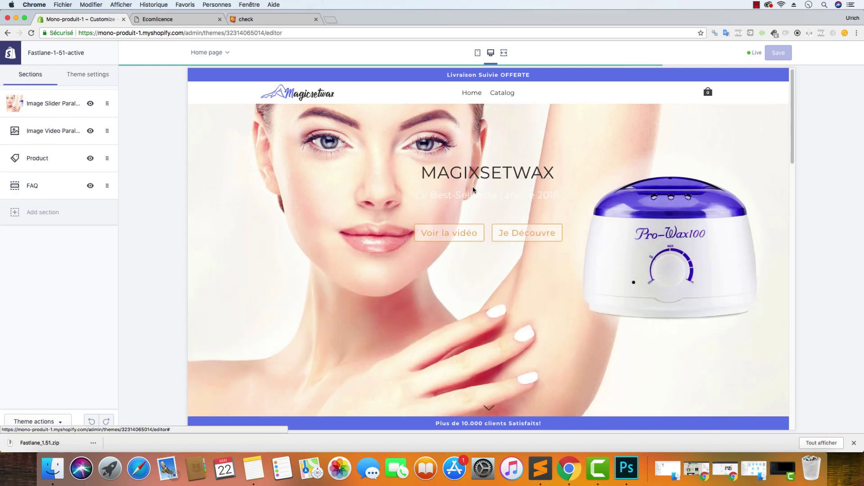
pyautogui.click(52, 110)
pyautogui.scroll(-10, 43, 156)
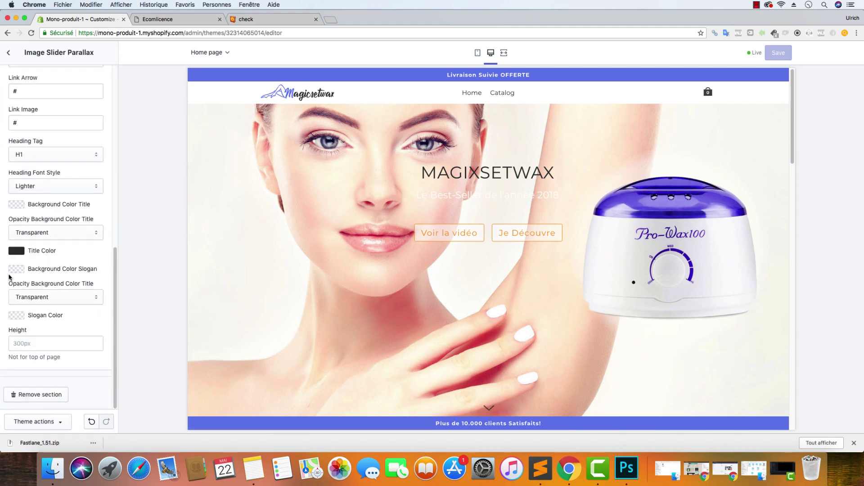
pyautogui.click(16, 269)
pyautogui.click(45, 357)
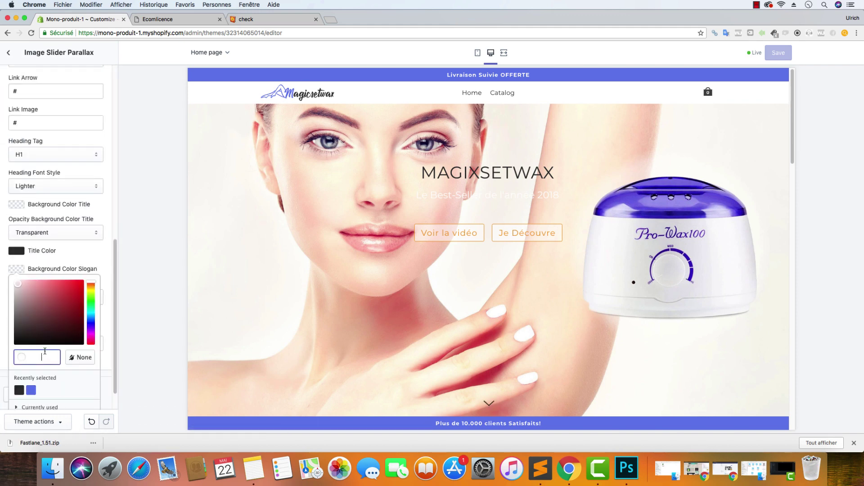
pyautogui.press('super+v')
pyautogui.click(112, 251)
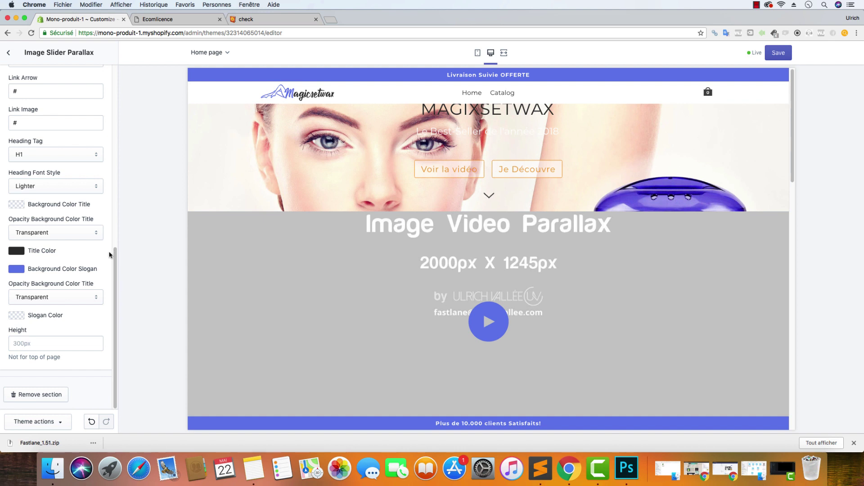
pyautogui.click(52, 297)
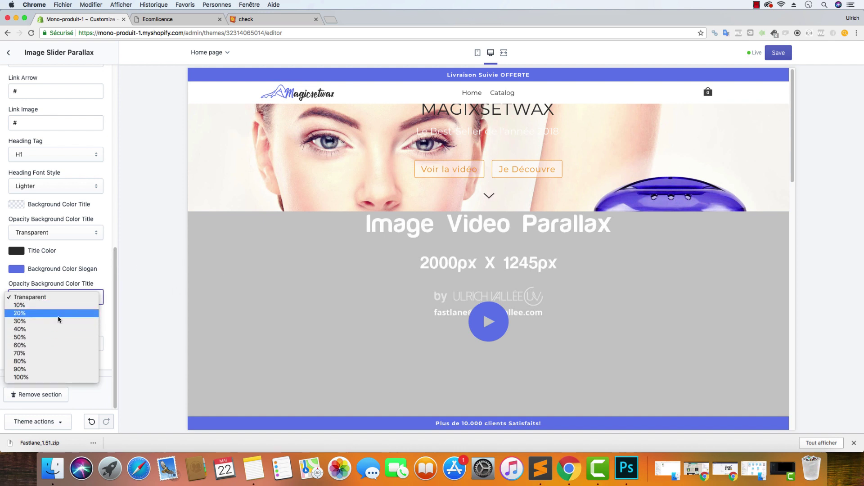
pyautogui.press('Return')
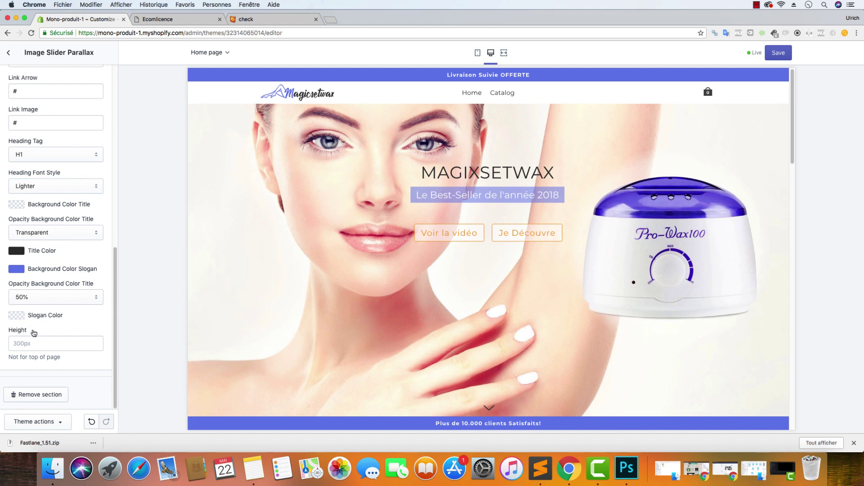
# Make the slogan text white and save the slideshow section
pyautogui.click(17, 315)
pyautogui.click(14, 328)
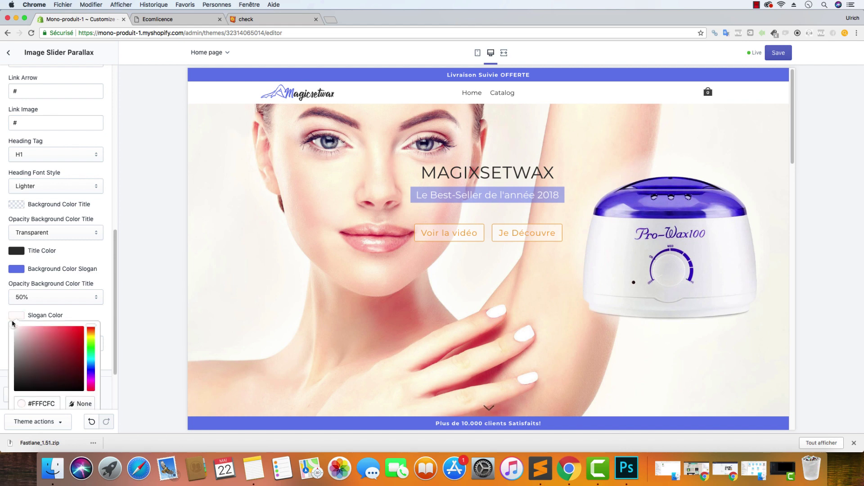
pyautogui.click(81, 203)
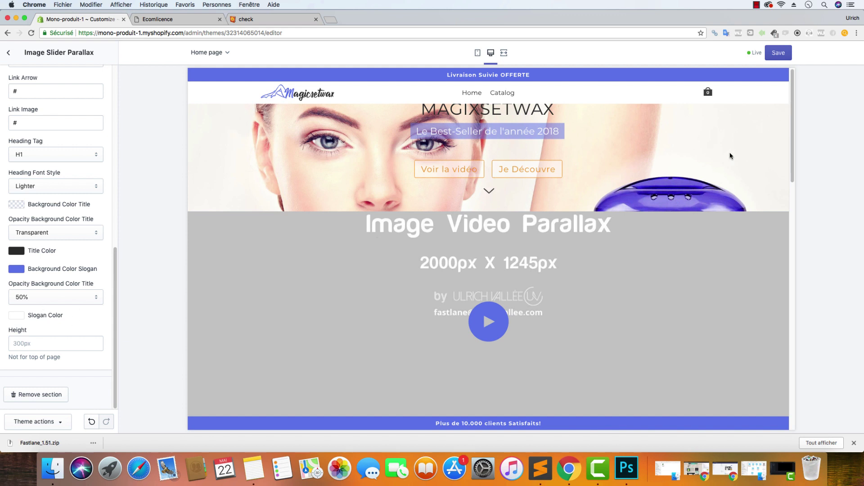
pyautogui.click(784, 56)
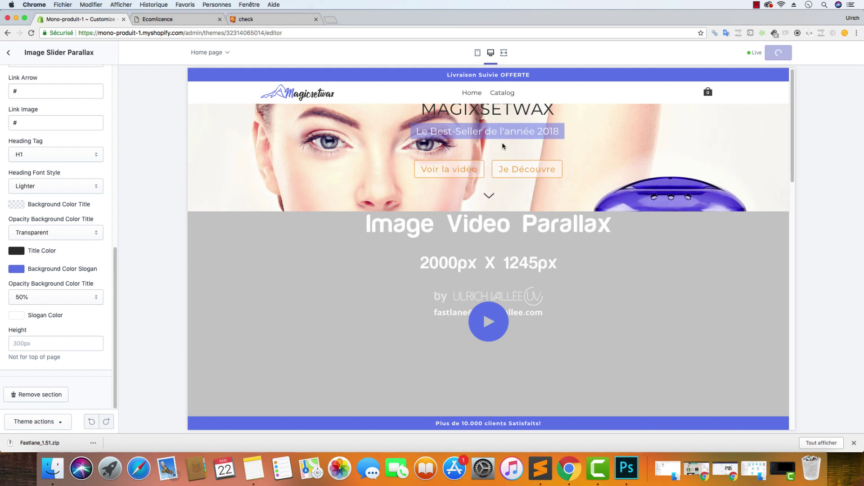
pyautogui.click(8, 53)
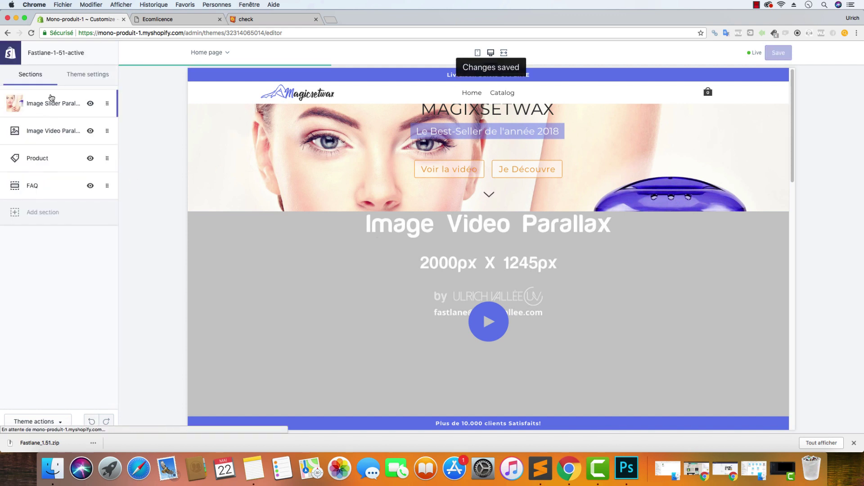
# Upload magicsetwax4.jpg as the Image Video Parallax background image and save
pyautogui.click(53, 131)
pyautogui.click(52, 176)
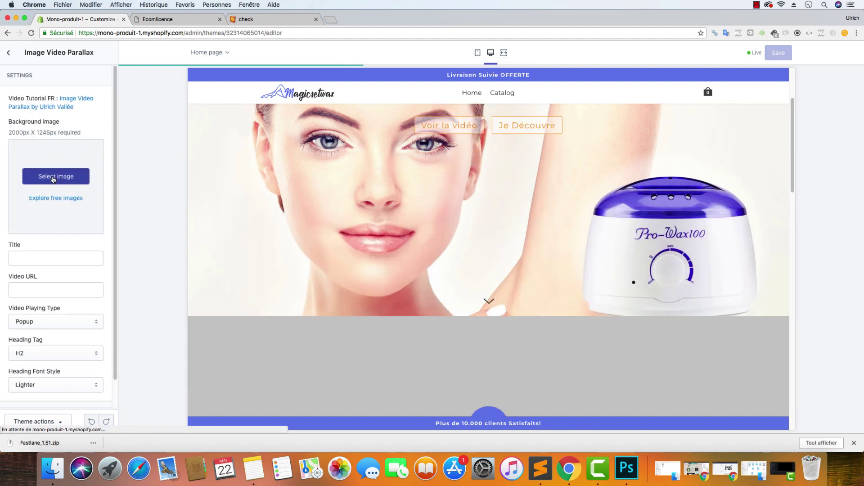
pyautogui.click(40, 120)
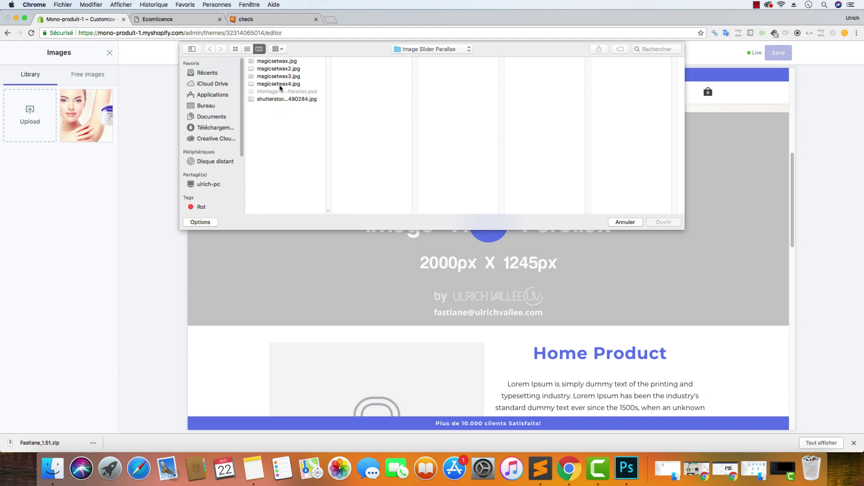
pyautogui.click(297, 84)
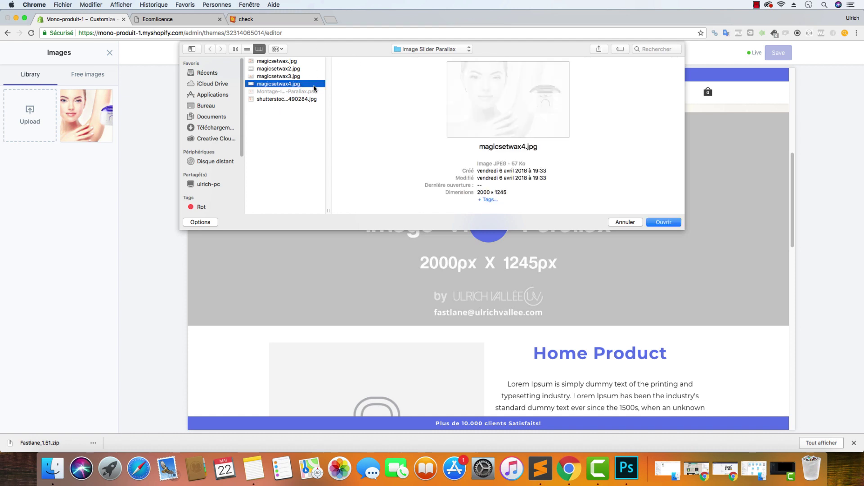
pyautogui.click(677, 221)
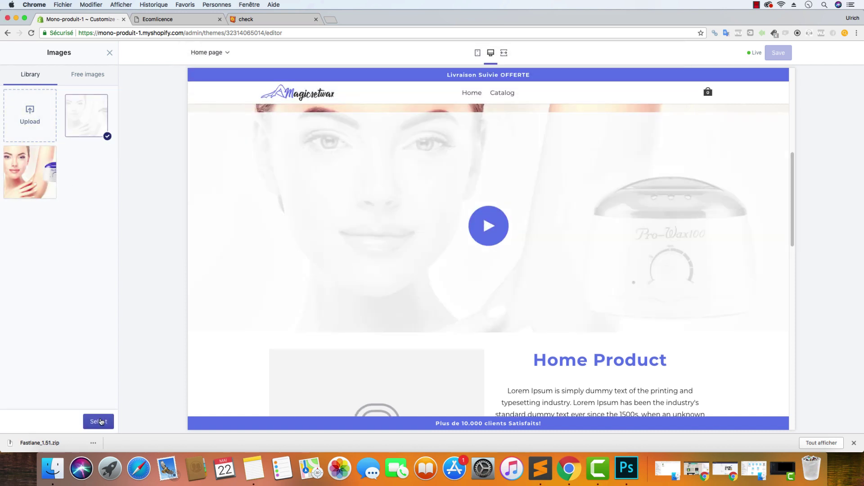
pyautogui.click(98, 422)
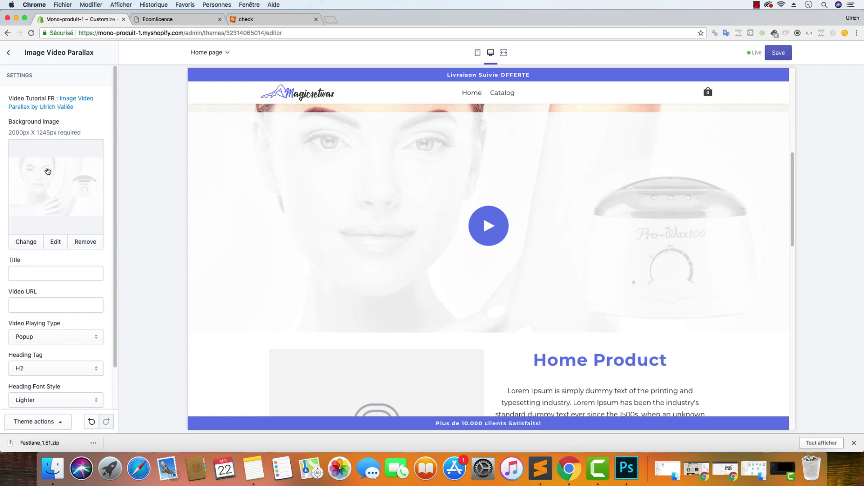
pyautogui.click(778, 53)
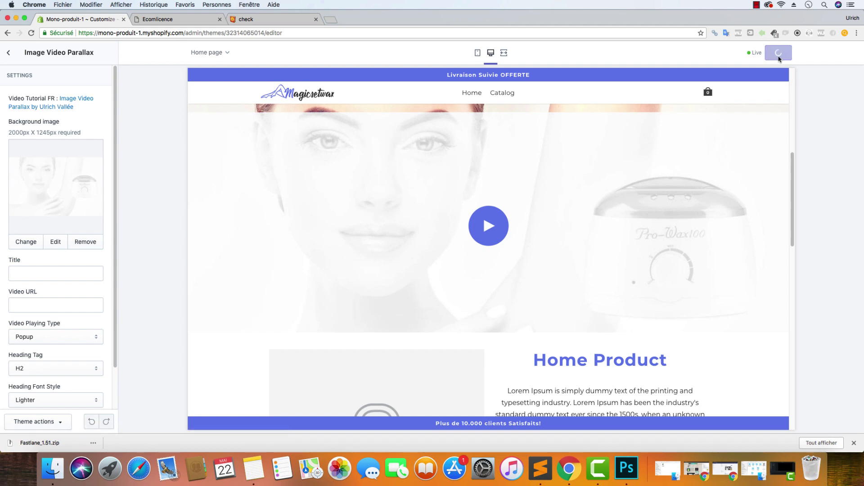
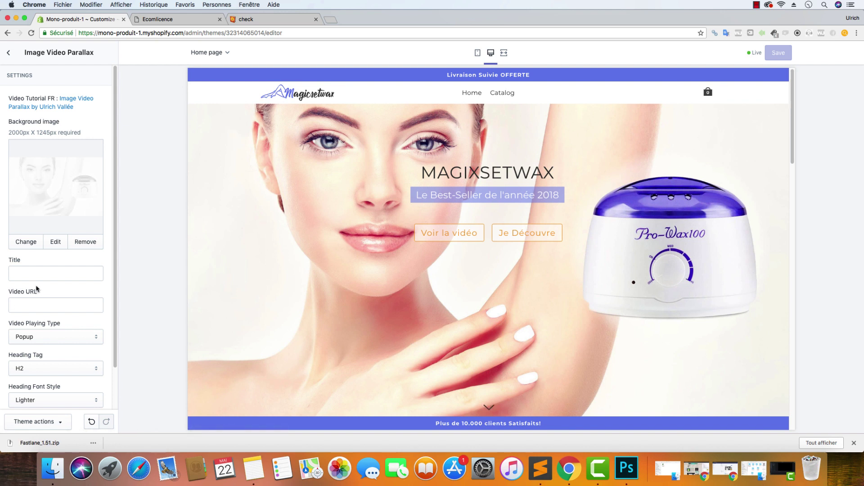
# Enter 'Voir la Démo' in the Image Video Parallax section's Title field
pyautogui.click(41, 275)
pyautogui.write('Voi')
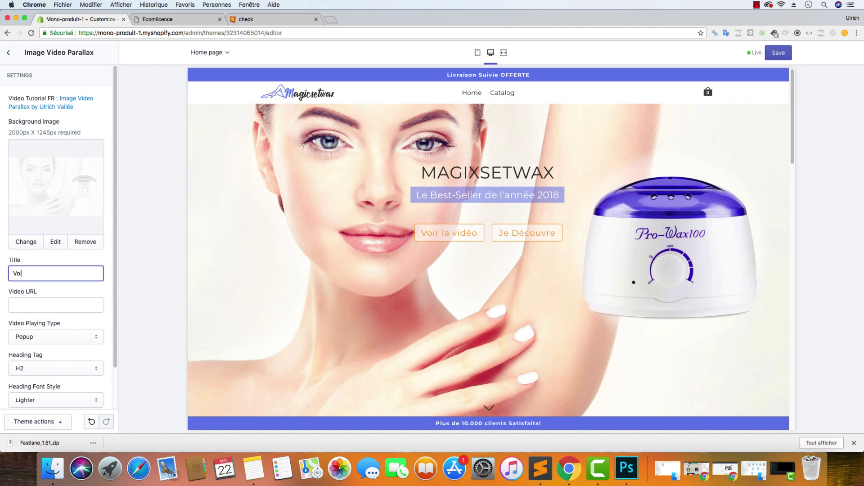
pyautogui.write('r la Démo')
# Load youtube.com in a new browser tab
pyautogui.click(333, 22)
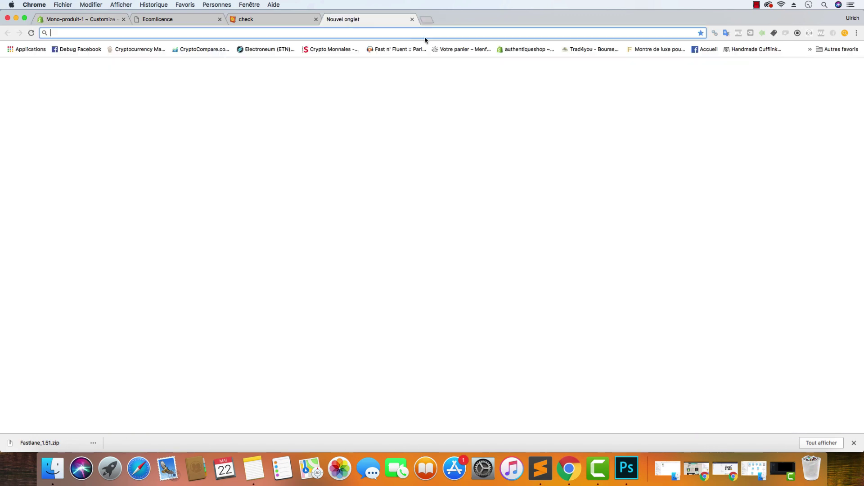
pyautogui.write('youtube.com')
pyautogui.press('Return')
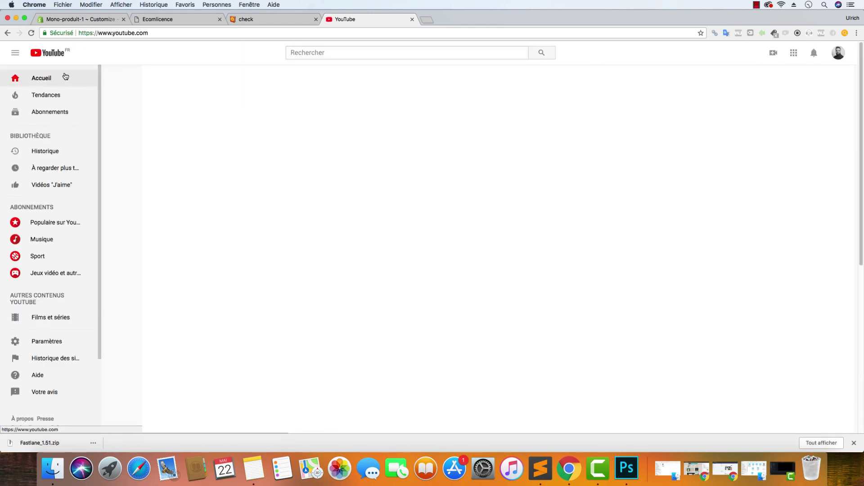
pyautogui.click(844, 54)
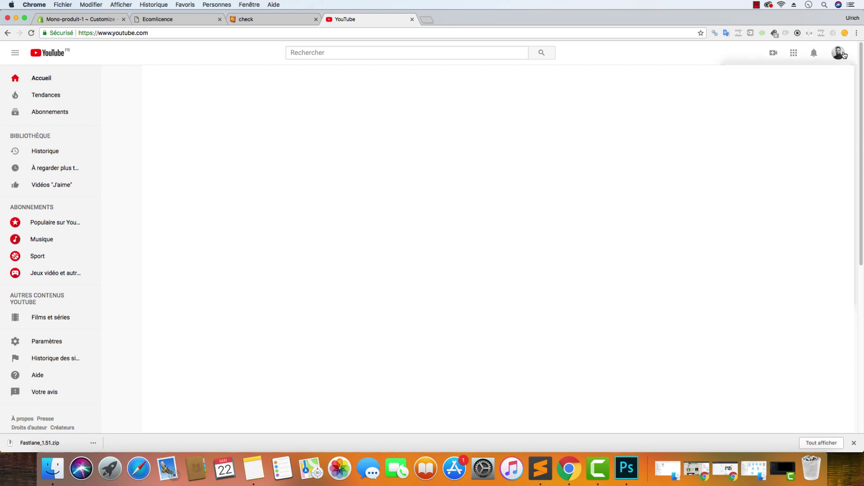
# Search YouTube for 'magicsetwax', open the Magic Set Wax video and show its PARTAGER options
pyautogui.click(386, 53)
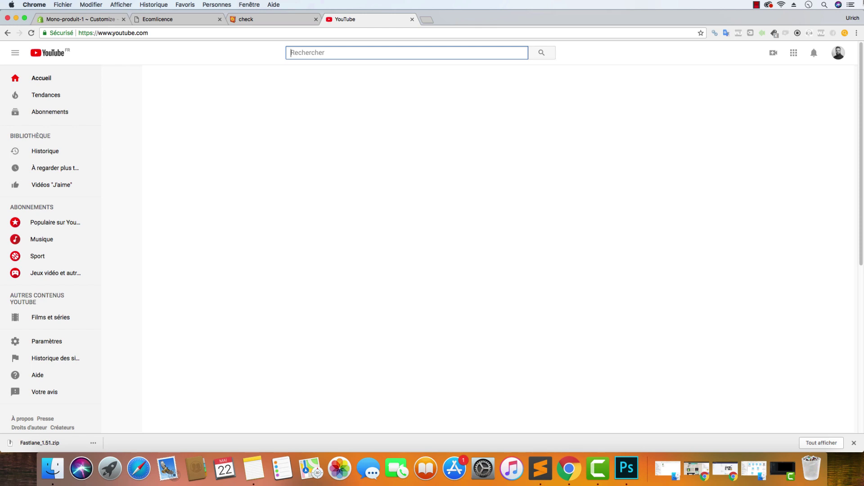
pyautogui.write('magicsetwax')
pyautogui.press('Return')
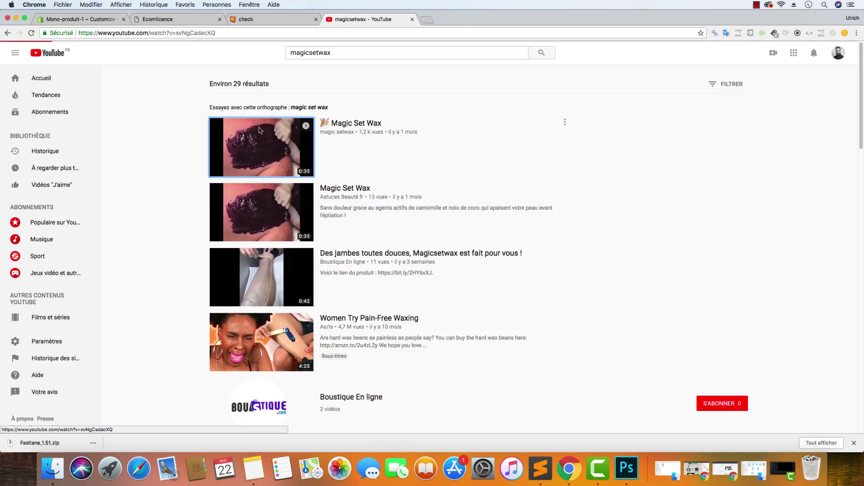
pyautogui.click(260, 144)
pyautogui.click(459, 305)
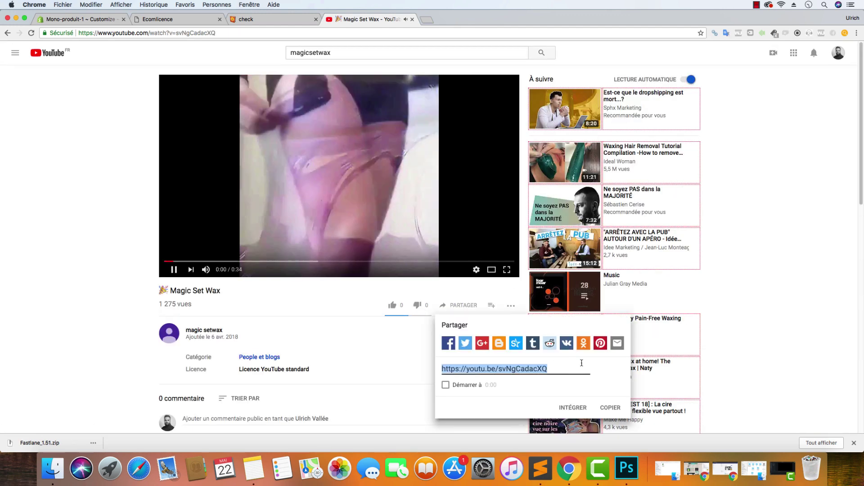
# Show the video's INTÉGRER code with suggested videos and the title turned off
pyautogui.click(570, 408)
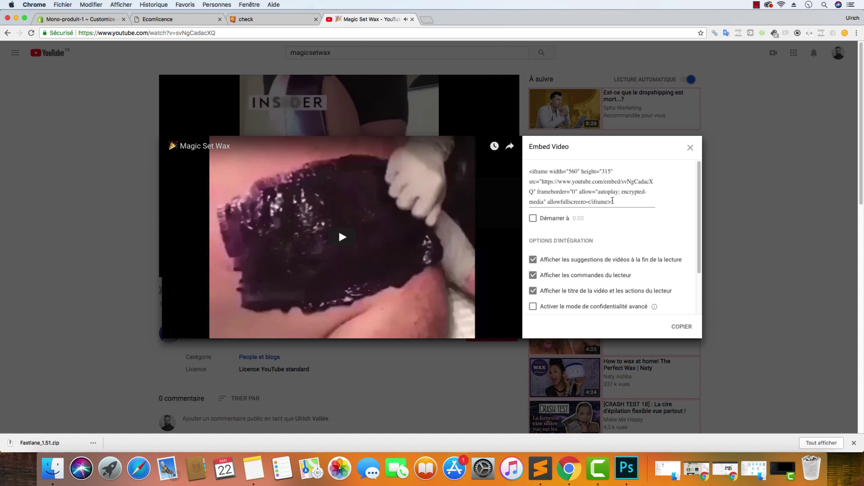
pyautogui.moveTo(612, 201); pyautogui.dragTo(576, 194)
pyautogui.hotkey('ctrl', 'a')
pyautogui.click(574, 260)
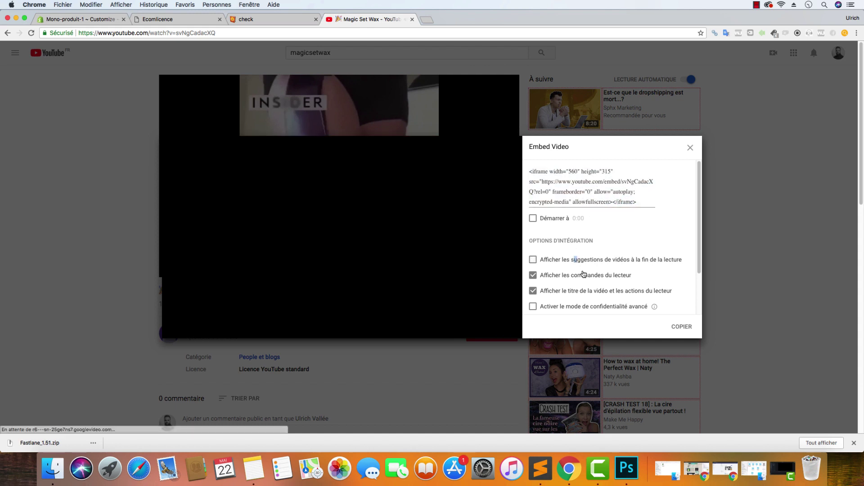
pyautogui.click(553, 291)
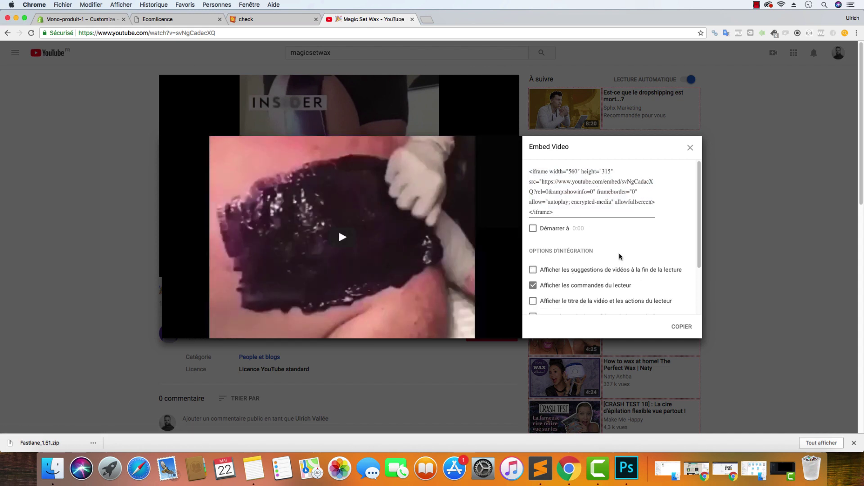
pyautogui.scroll(-1, 603, 261)
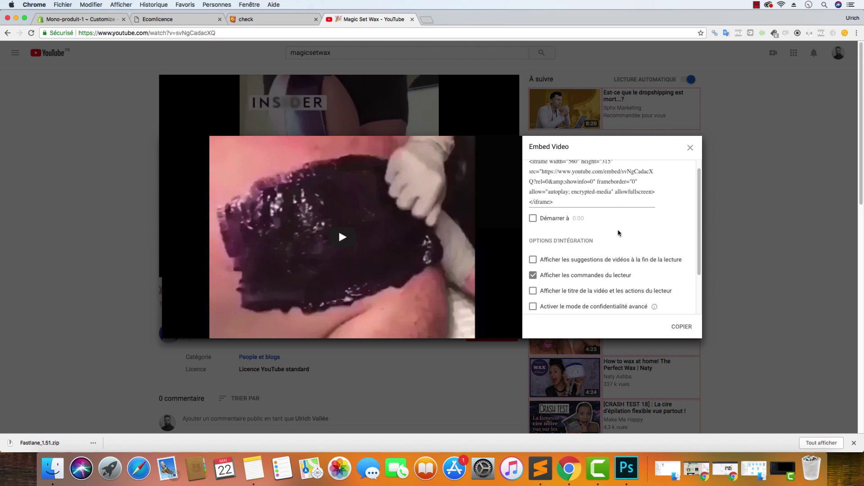
pyautogui.scroll(1, 594, 243)
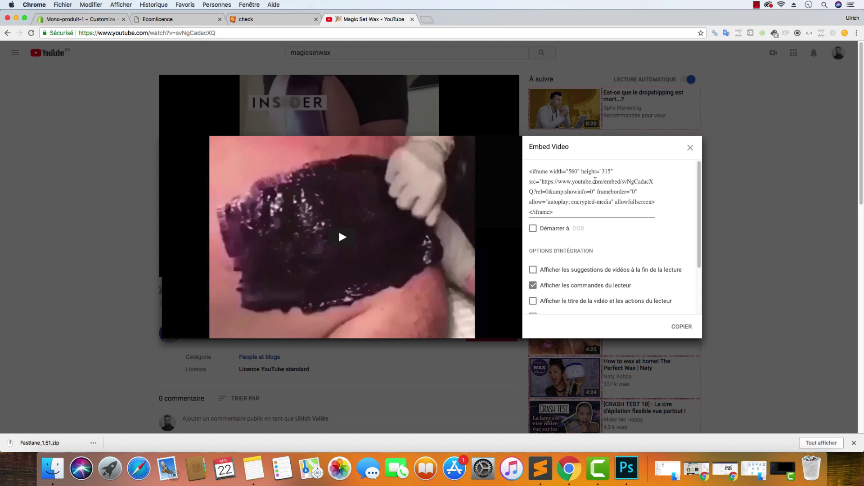
# Copy just the embed src URL and go back to the Shopify tab
pyautogui.moveTo(593, 191); pyautogui.dragTo(544, 182)
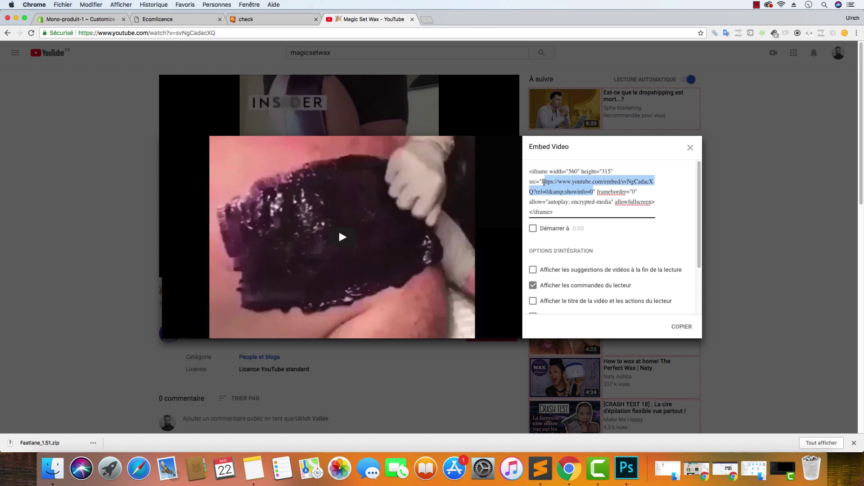
pyautogui.rightClick(553, 185)
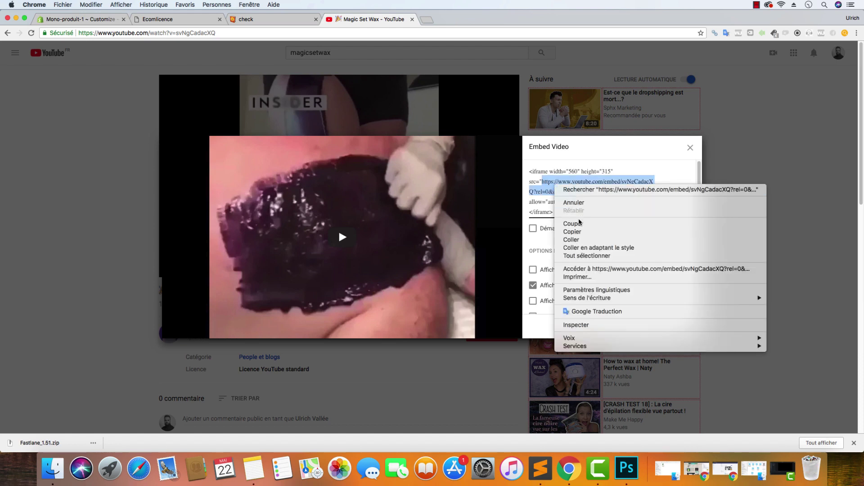
pyautogui.click(579, 232)
pyautogui.click(120, 19)
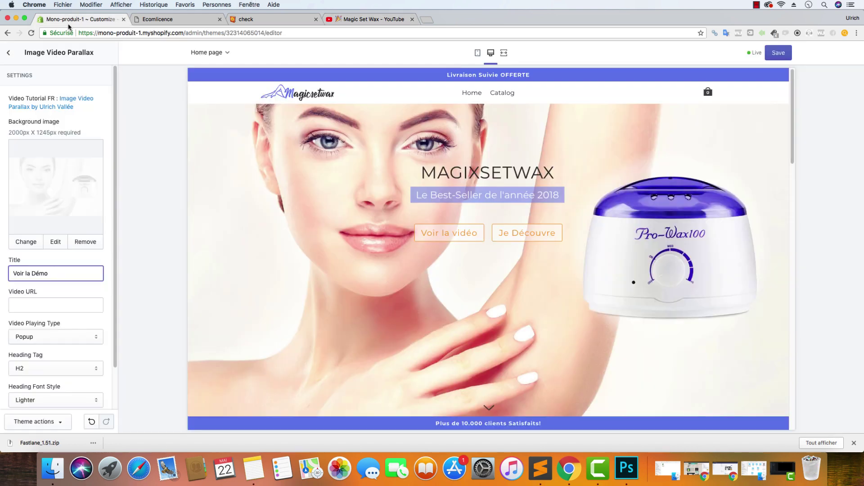
# Paste the Magic Set Wax embed URL into the parallax section's Video URL field
pyautogui.click(45, 304)
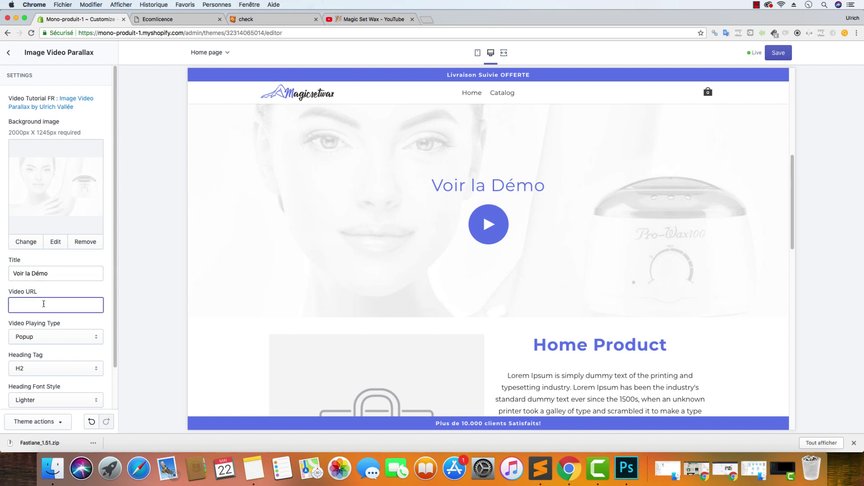
pyautogui.press('super+v')
pyautogui.tripleClick(65, 307)
pyautogui.click(86, 305)
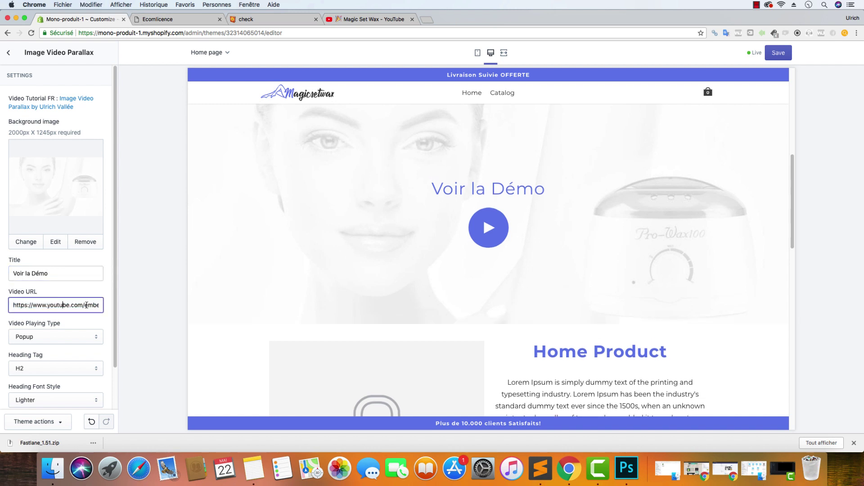
pyautogui.moveTo(88, 305); pyautogui.dragTo(44, 305)
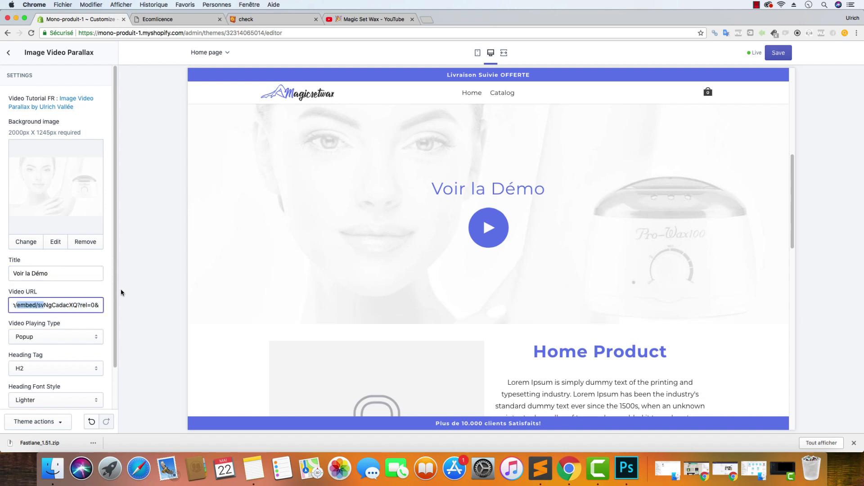
# Close YouTube's embed window, then save the theme editor changes
pyautogui.click(360, 19)
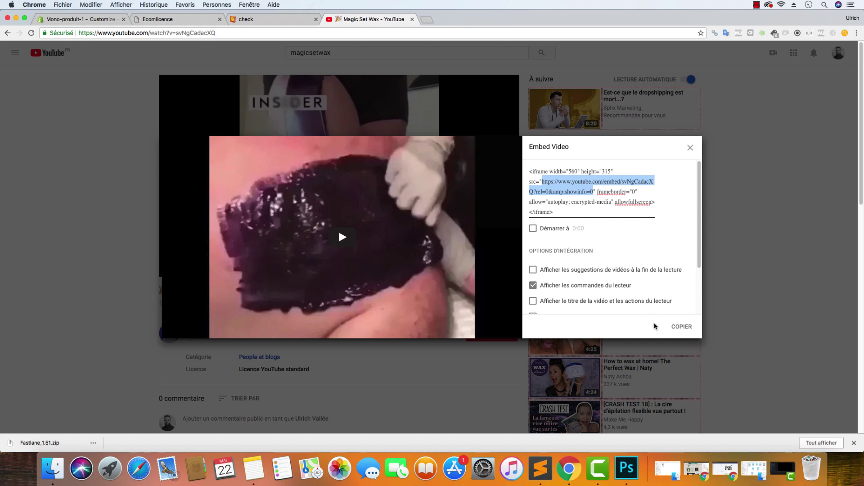
pyautogui.click(680, 326)
pyautogui.click(92, 20)
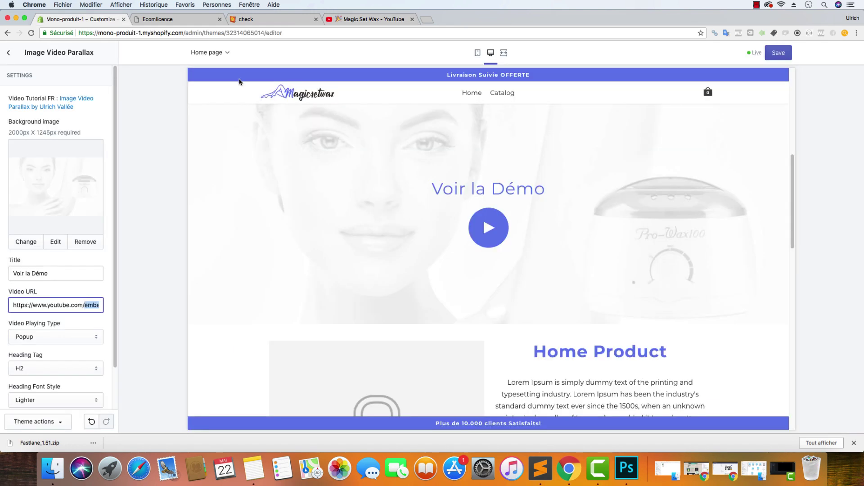
pyautogui.click(63, 305)
pyautogui.scroll(-2, 81, 313)
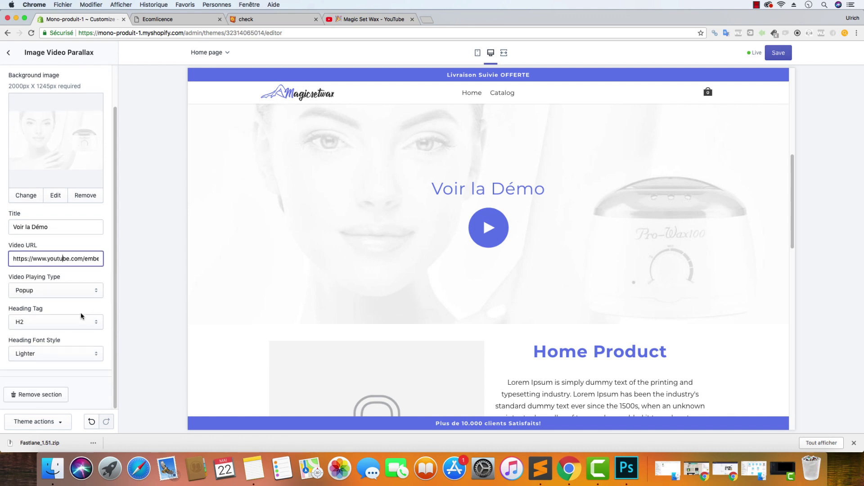
pyautogui.click(777, 56)
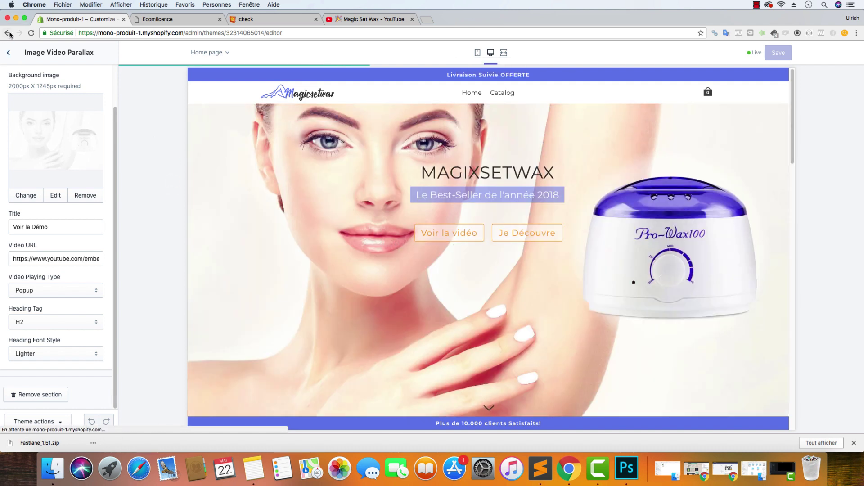
# Open Theme settings > General, check the mobile preview, and scroll to Button Style
pyautogui.click(10, 54)
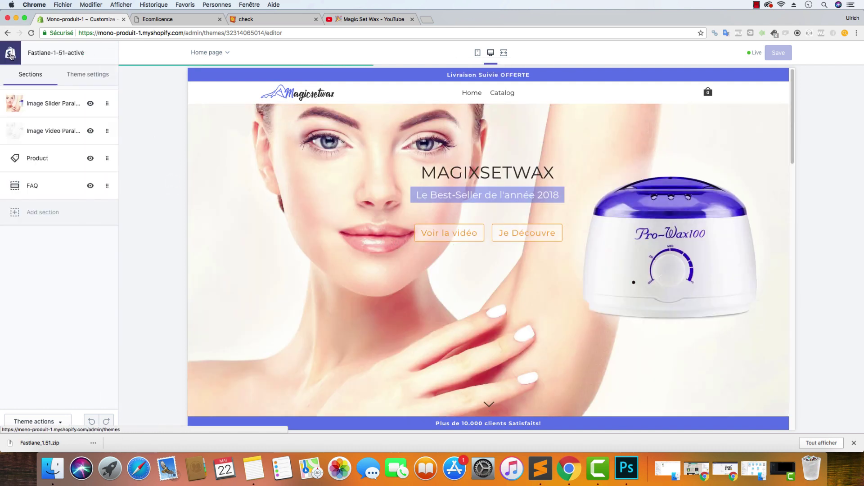
pyautogui.click(93, 81)
pyautogui.click(45, 129)
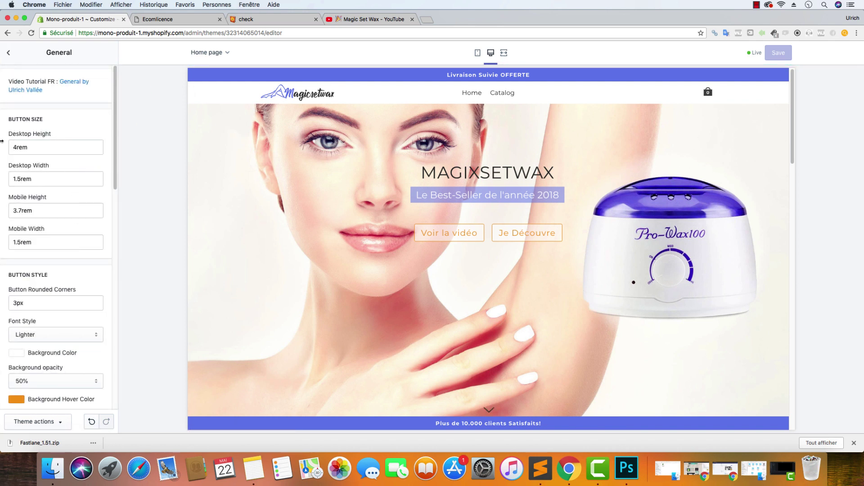
pyautogui.click(478, 53)
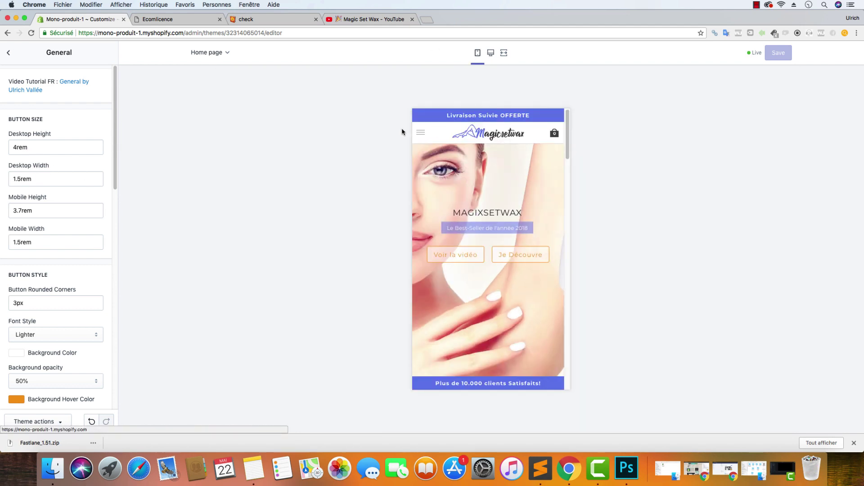
pyautogui.click(490, 53)
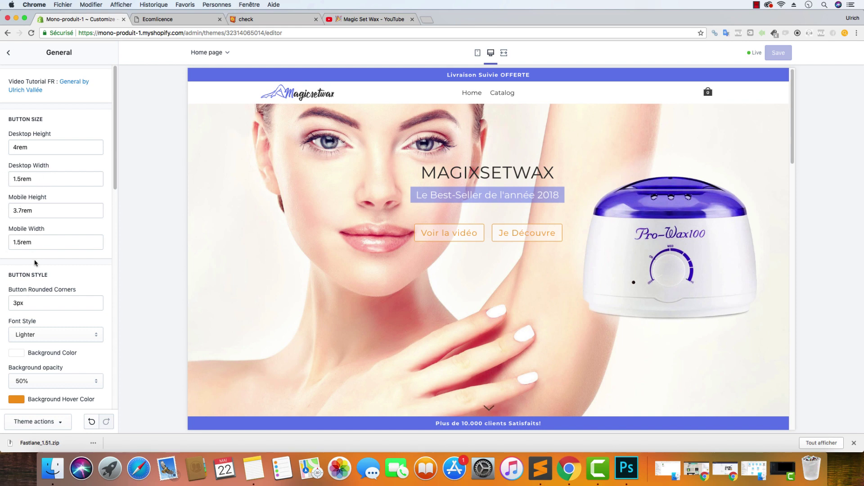
pyautogui.scroll(-3, 70, 277)
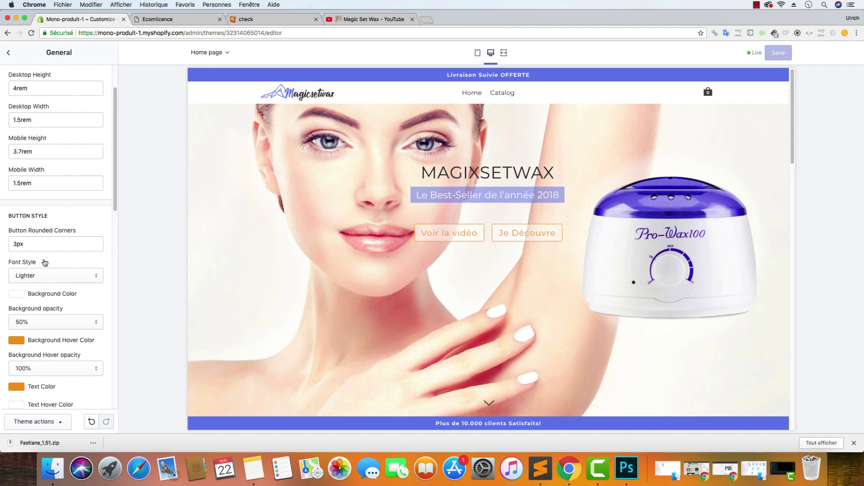
pyautogui.scroll(-1, 53, 280)
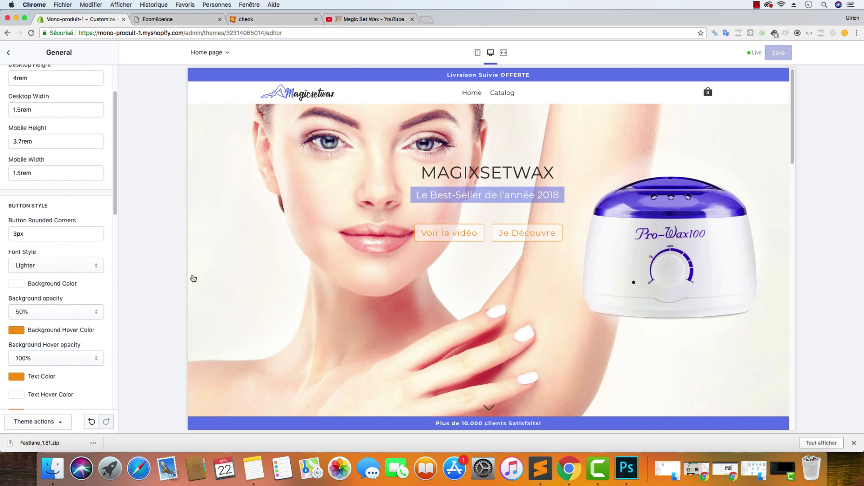
pyautogui.scroll(-1, 53, 211)
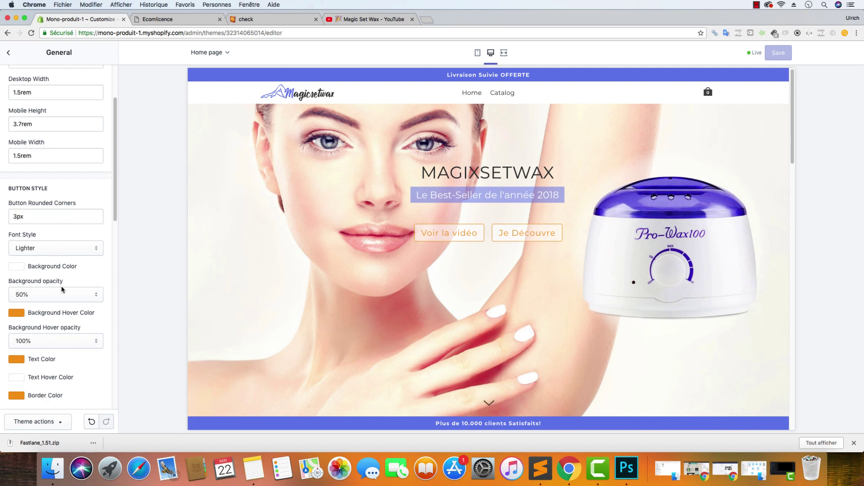
# Set the button Background Hover colour to 000000
pyautogui.click(20, 313)
pyautogui.doubleClick(58, 399)
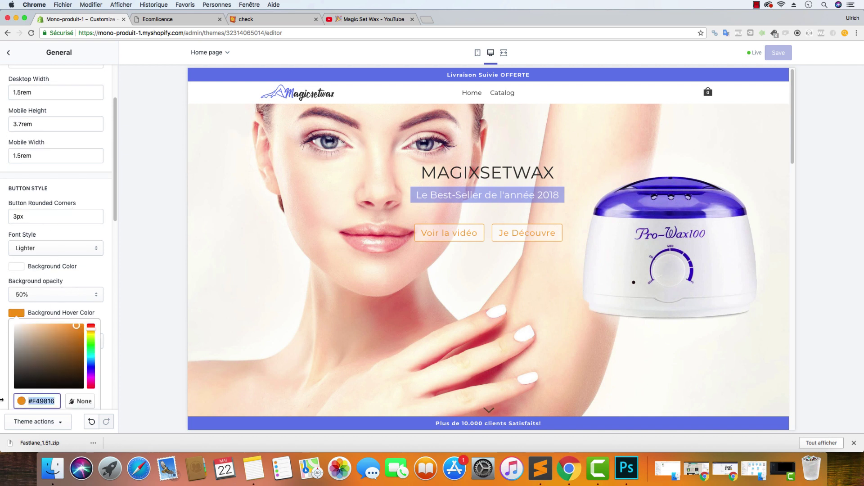
pyautogui.write('000000')
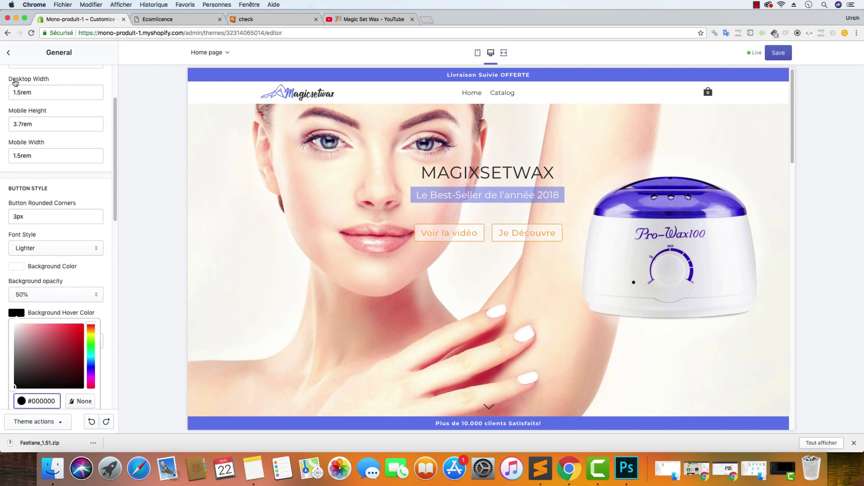
# Copy the Primary Color hex value from the theme's Colors settings
pyautogui.click(13, 53)
pyautogui.click(23, 99)
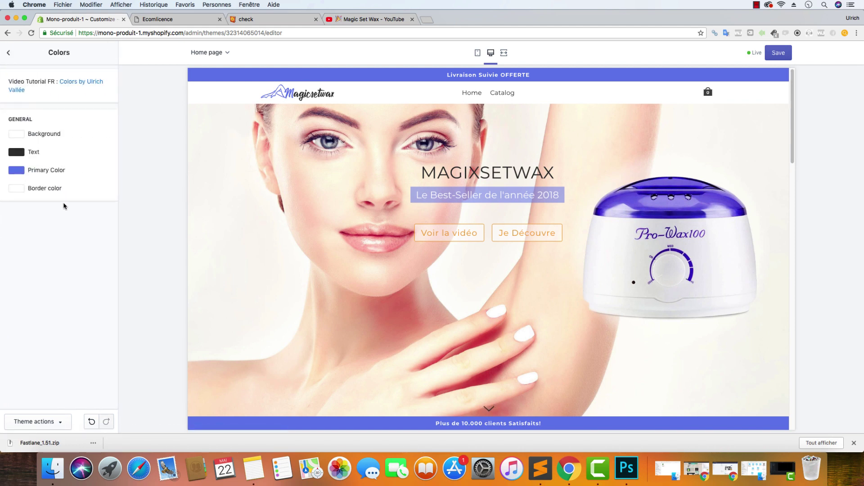
pyautogui.click(23, 169)
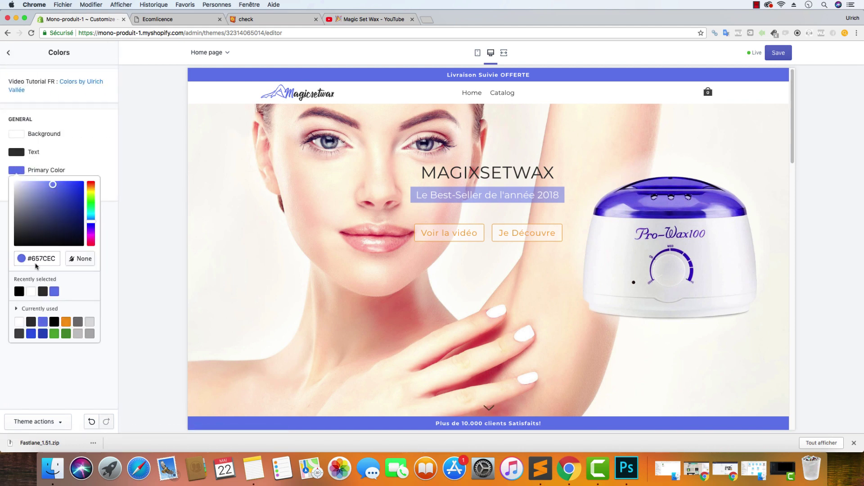
pyautogui.doubleClick(45, 256)
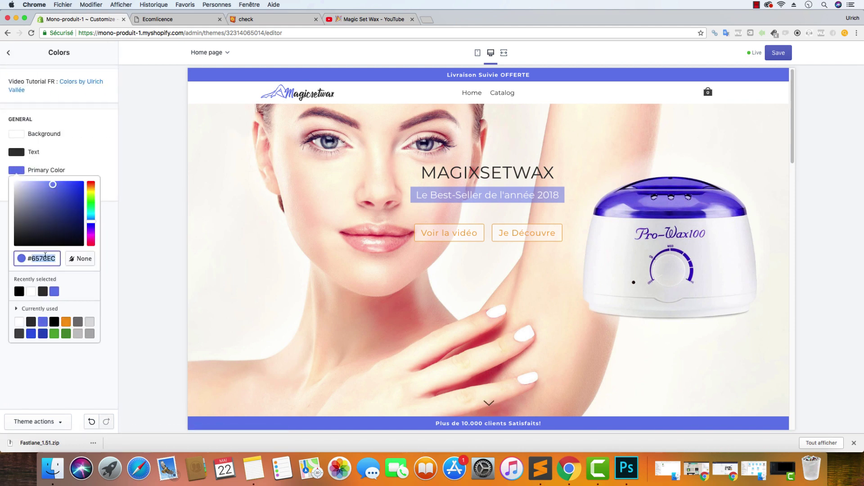
pyautogui.click(9, 53)
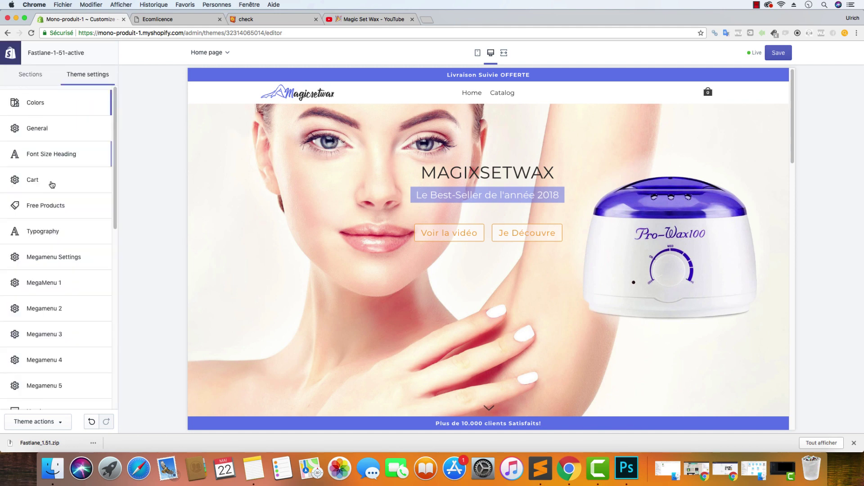
pyautogui.click(39, 126)
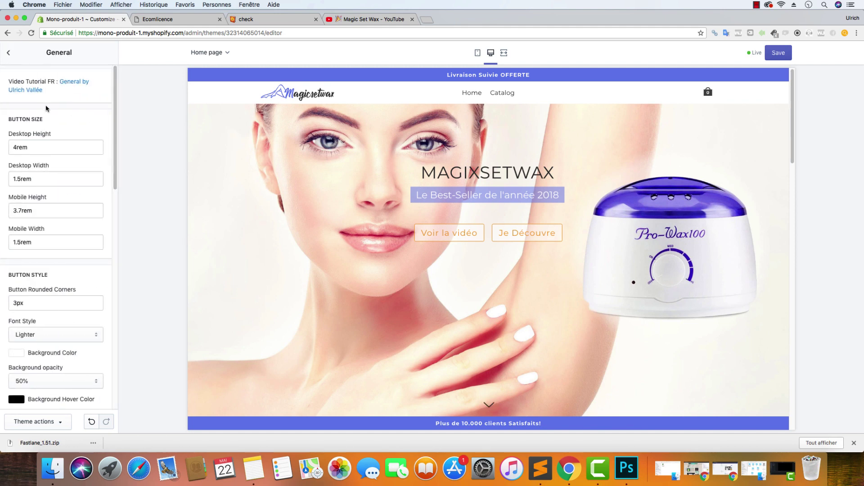
# Paste the primary blue as the button Background Hover colour
pyautogui.scroll(-10, 31, 236)
pyautogui.click(23, 162)
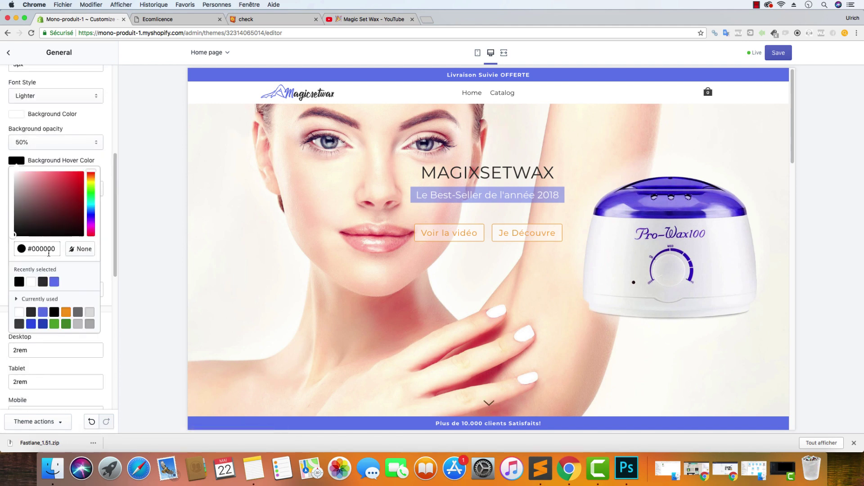
pyautogui.tripleClick(59, 250)
pyautogui.press('super+v')
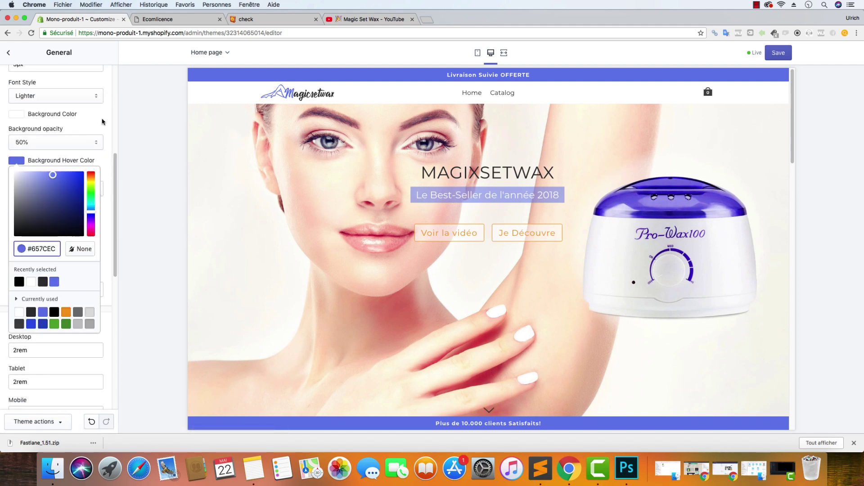
pyautogui.click(101, 121)
pyautogui.scroll(2, 57, 191)
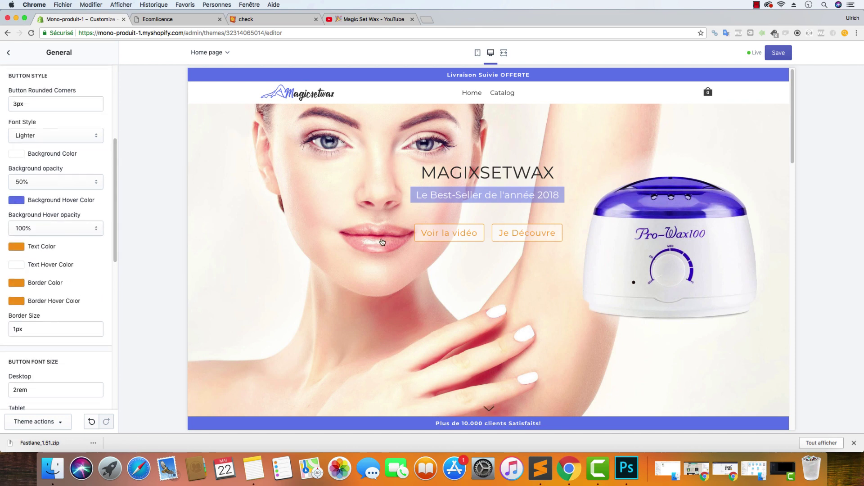
pyautogui.scroll(-5, 377, 266)
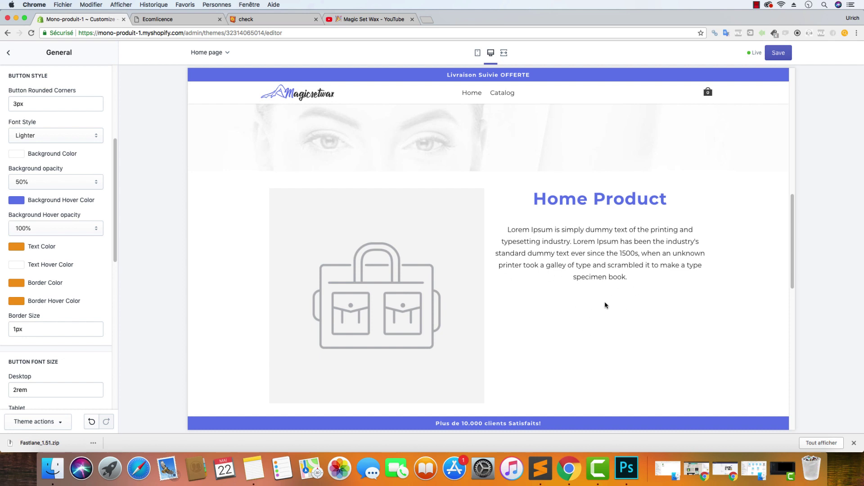
pyautogui.scroll(5, 320, 264)
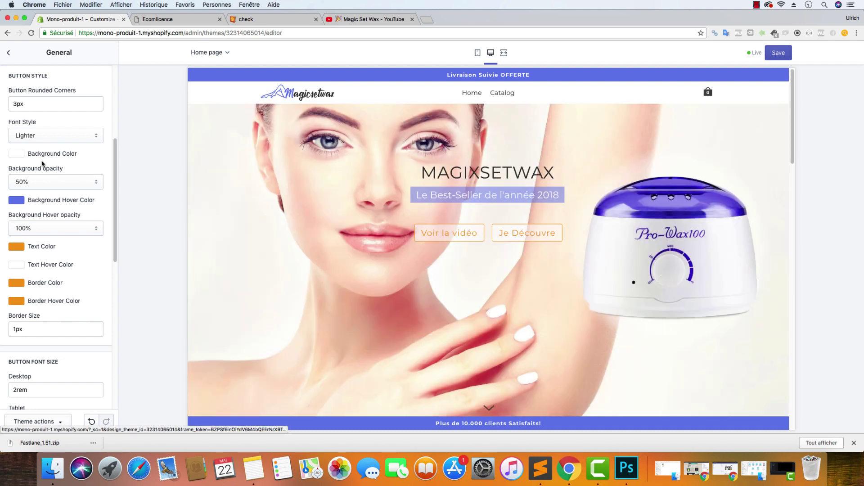
# Make the button Text colour primary blue and set hover opacity to 50%
pyautogui.click(18, 248)
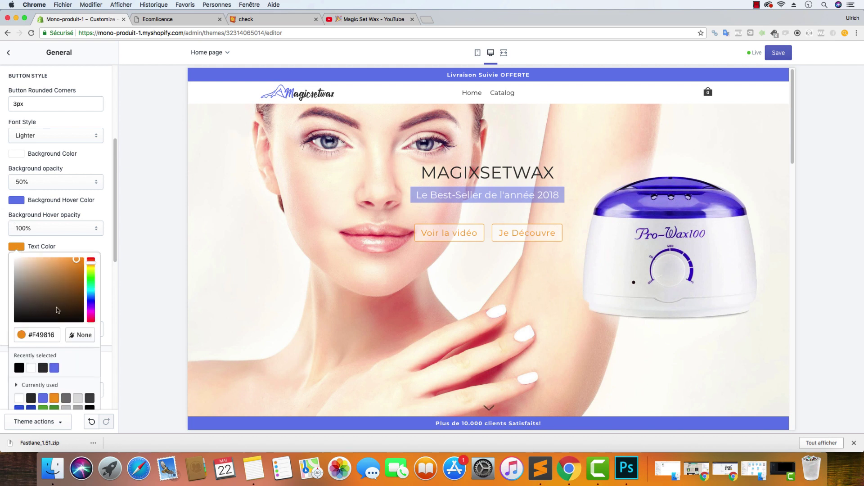
pyautogui.tripleClick(53, 335)
pyautogui.press('cmd+v')
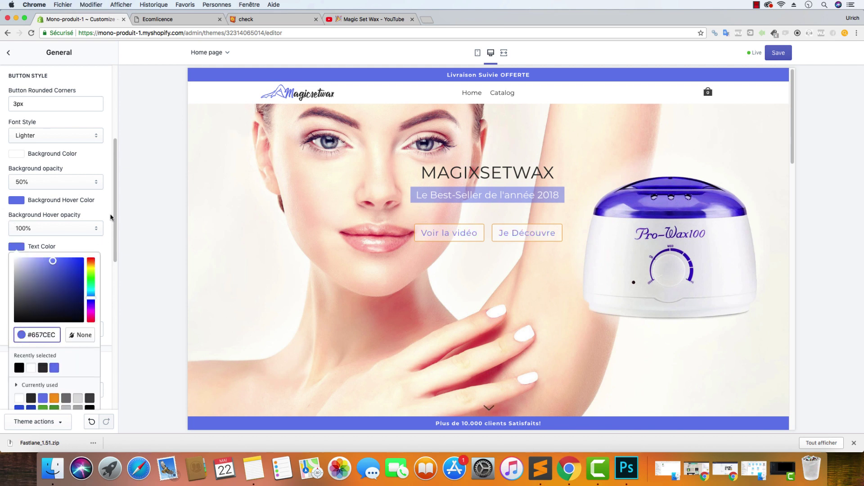
pyautogui.click(109, 214)
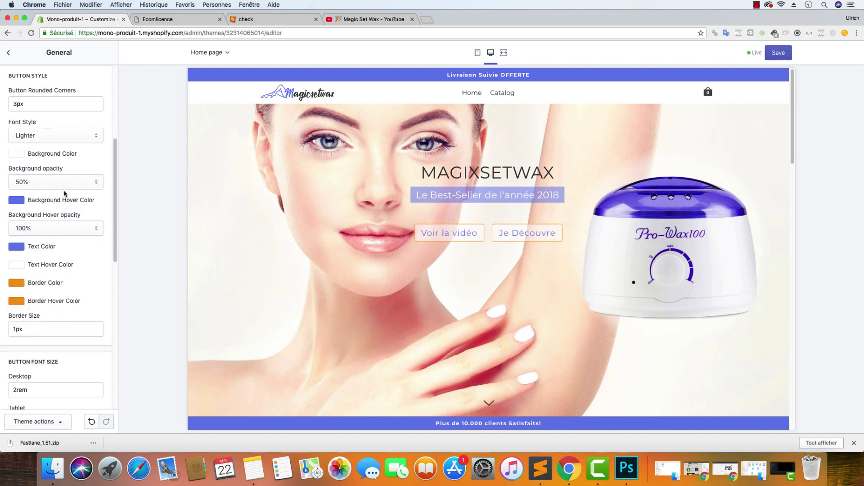
pyautogui.click(43, 224)
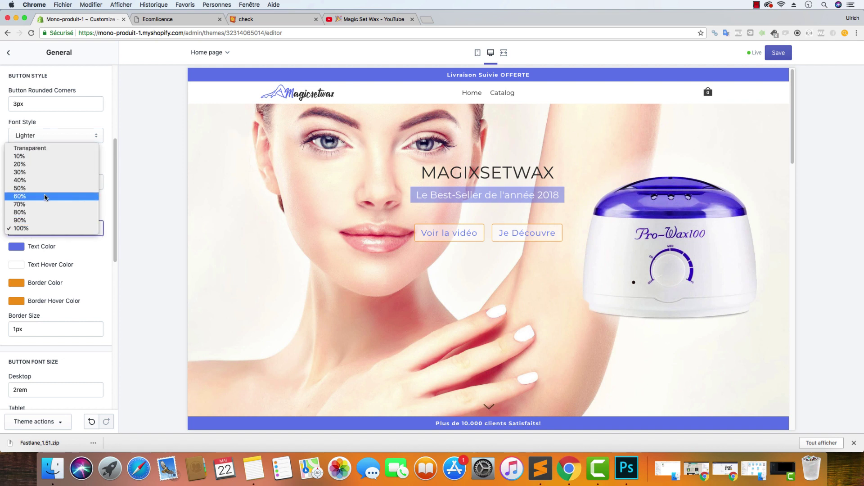
pyautogui.click(45, 188)
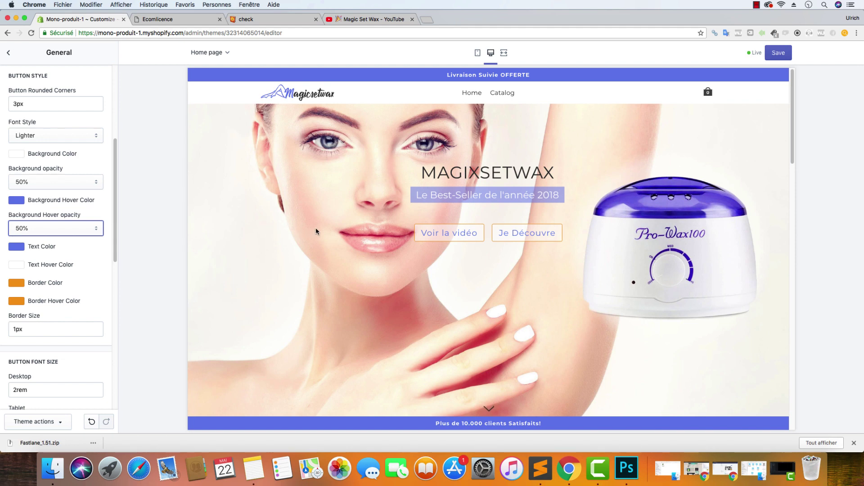
# Set the button Border and Border Hover colours to the primary blue
pyautogui.click(16, 283)
pyautogui.doubleClick(59, 373)
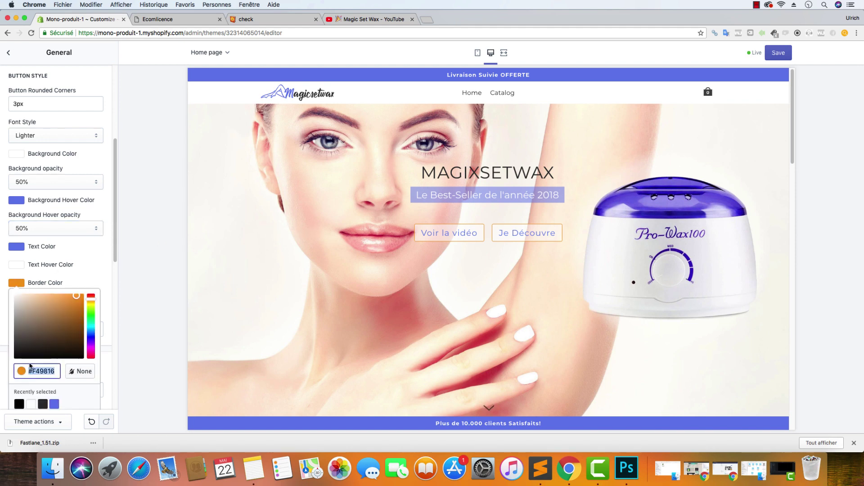
pyautogui.press('super+v')
pyautogui.click(96, 266)
pyautogui.click(104, 261)
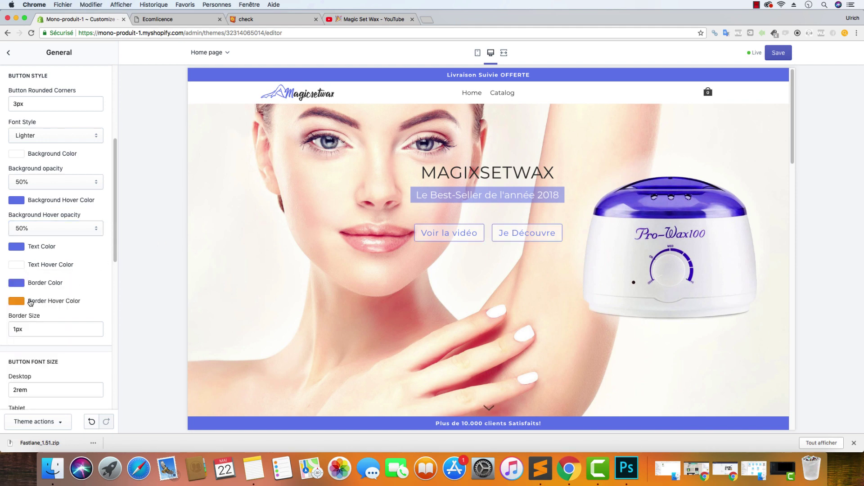
pyautogui.click(18, 301)
pyautogui.doubleClick(53, 389)
pyautogui.press('super+v')
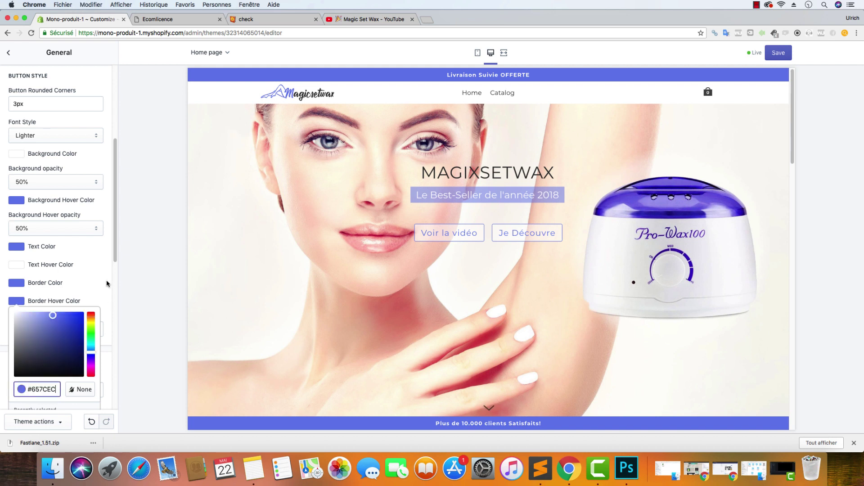
pyautogui.click(107, 283)
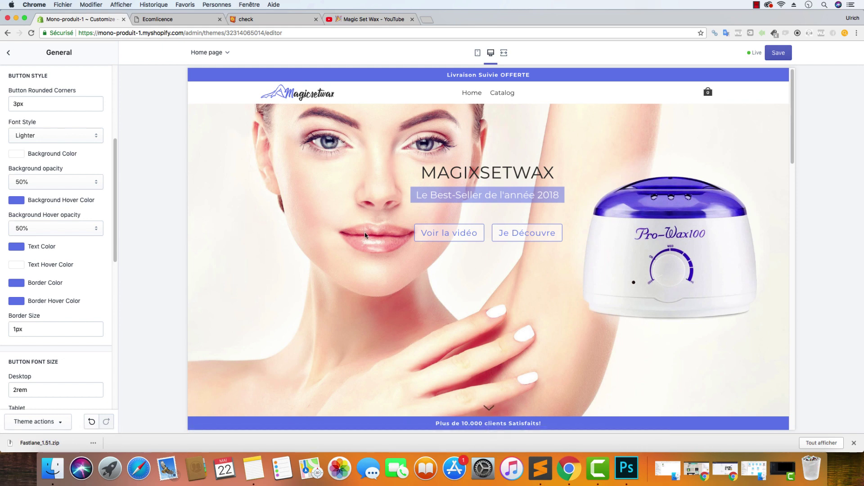
pyautogui.scroll(-5, 364, 237)
pyautogui.scroll(5, 362, 240)
pyautogui.scroll(-6, 378, 205)
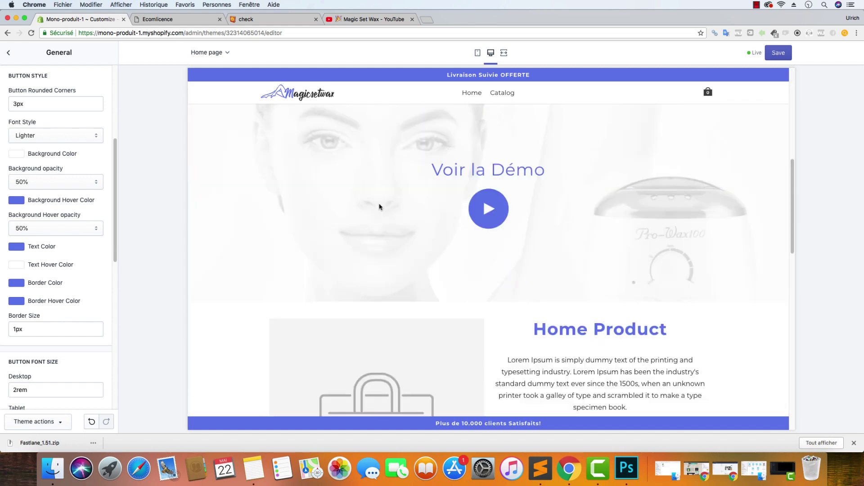
pyautogui.scroll(6, 379, 210)
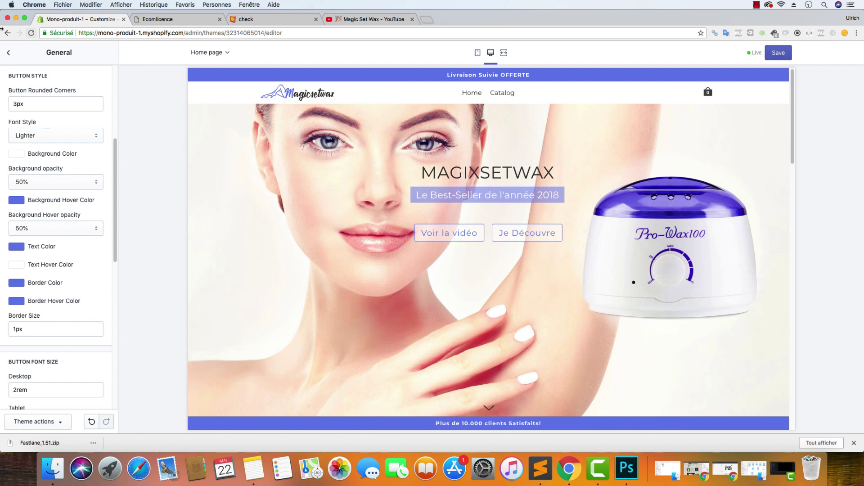
# Open the Header settings and set Opacity Background Color to 30%
pyautogui.click(8, 53)
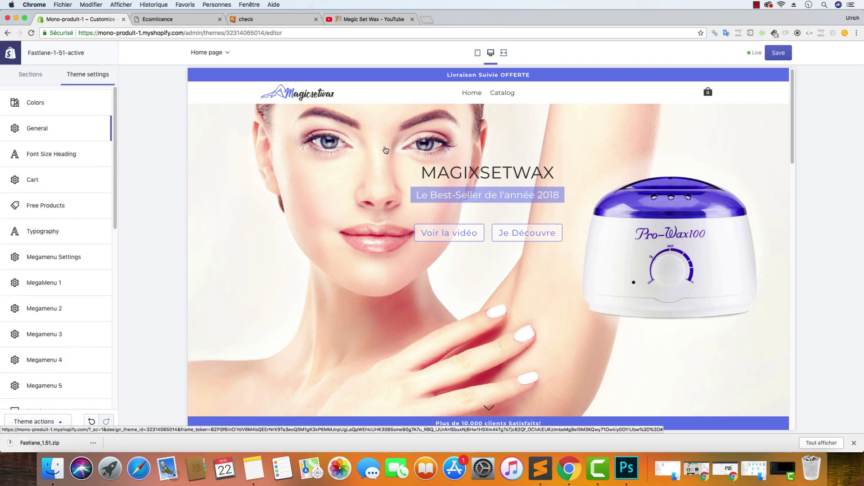
pyautogui.scroll(-5, 46, 270)
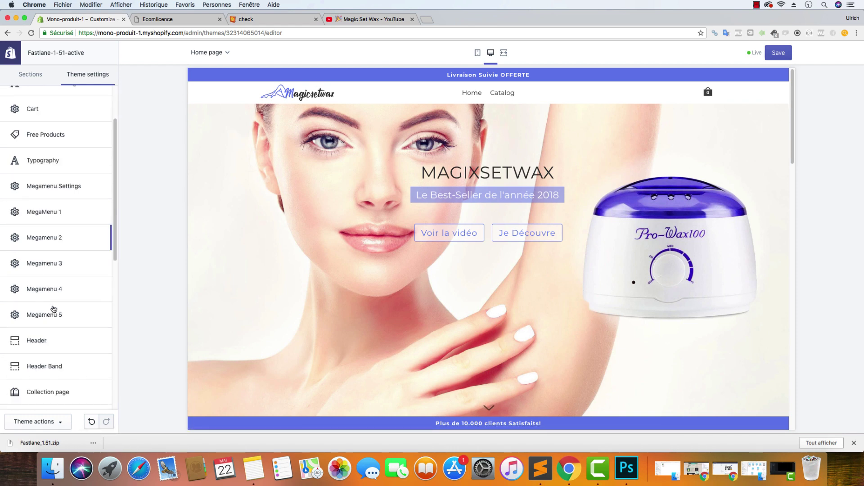
pyautogui.click(46, 278)
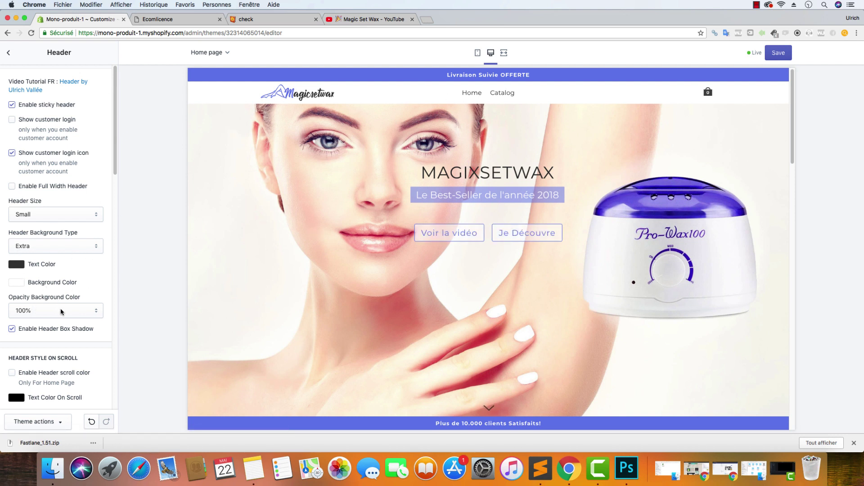
pyautogui.click(62, 313)
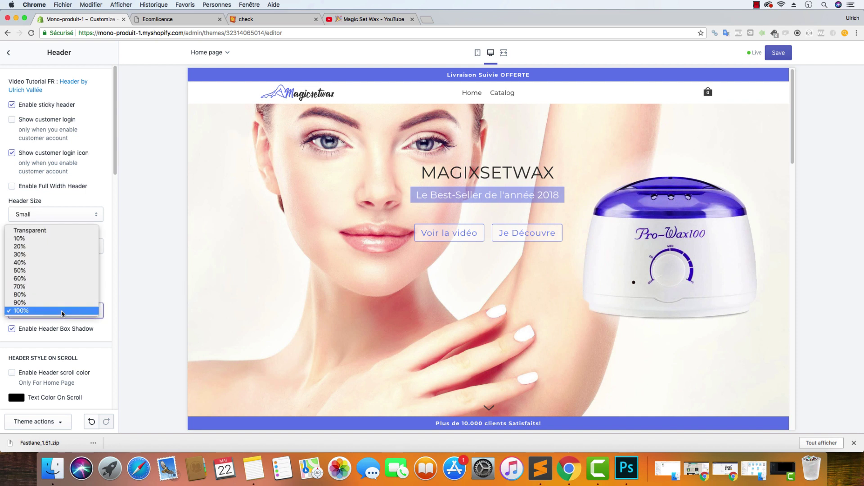
pyautogui.click(76, 254)
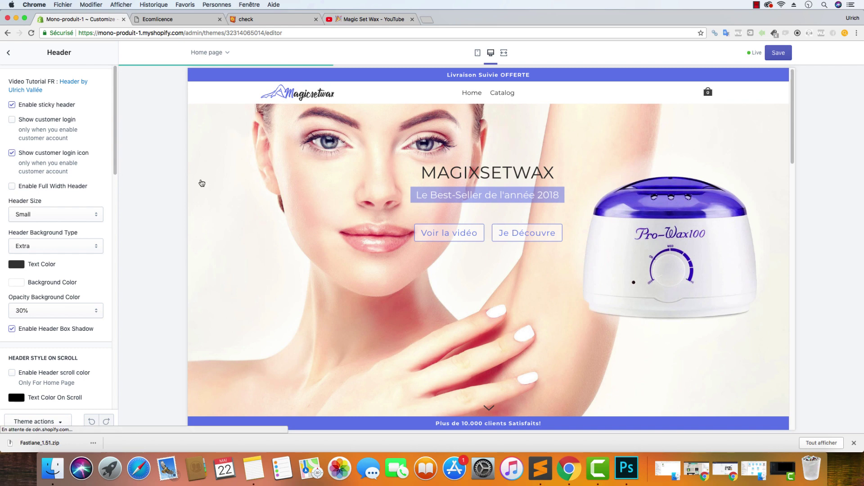
pyautogui.scroll(-5, 74, 287)
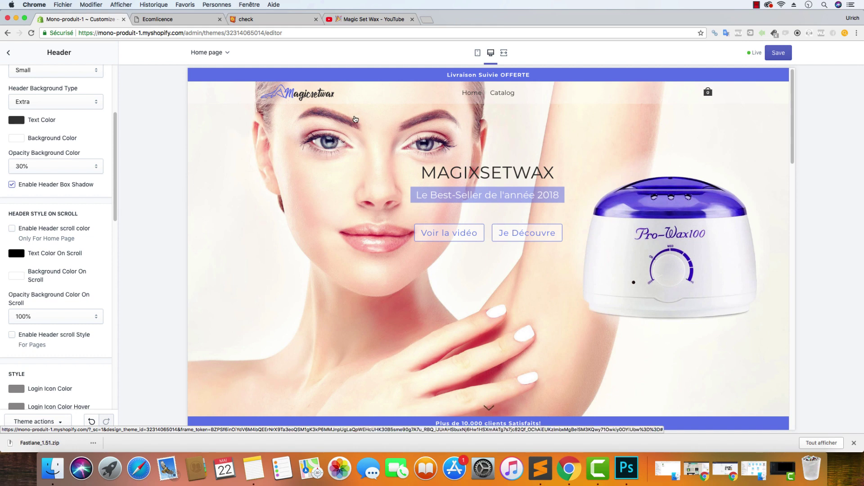
# Tick Enable Header scroll Style and Enable Header scroll color, then return to theme settings
pyautogui.scroll(-8, 343, 164)
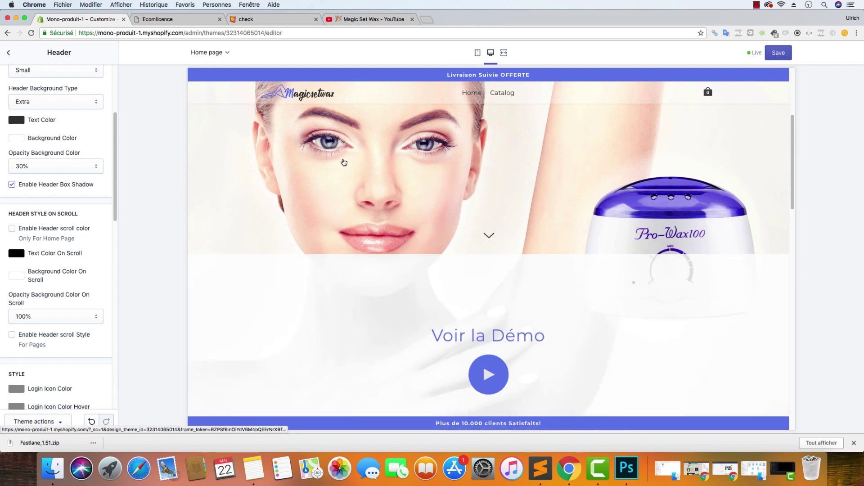
pyautogui.scroll(8, 344, 164)
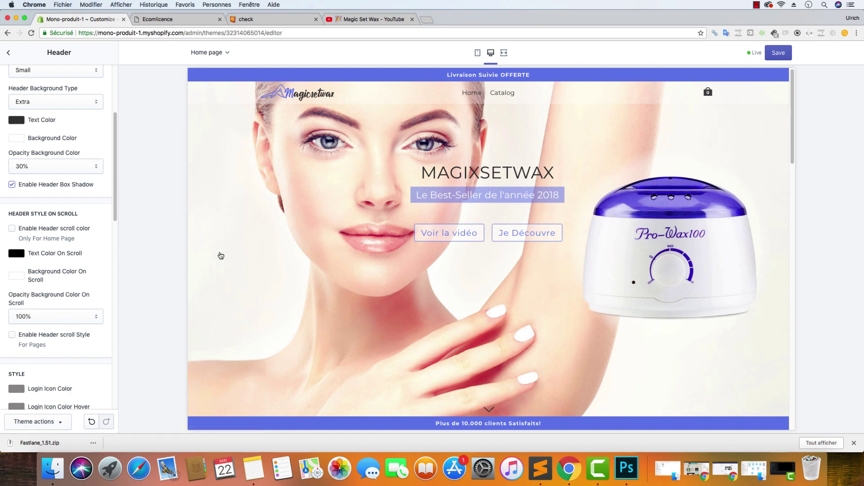
pyautogui.click(12, 336)
pyautogui.moveTo(96, 335); pyautogui.dragTo(57, 335)
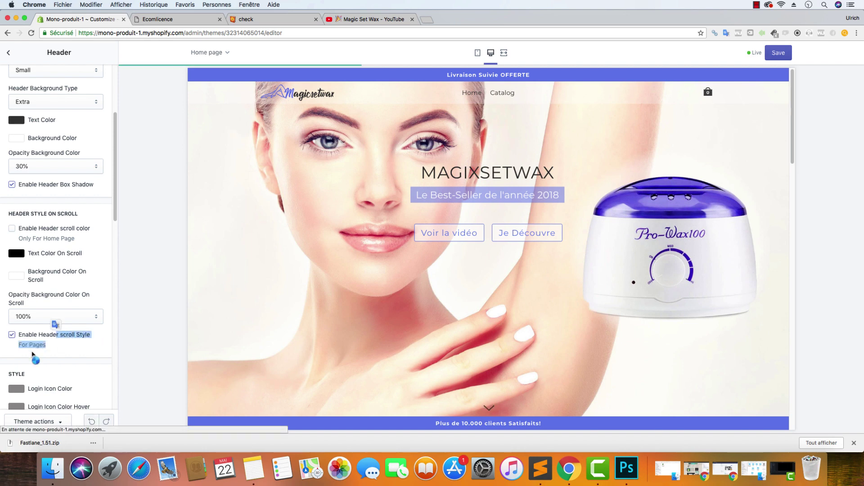
pyautogui.click(12, 229)
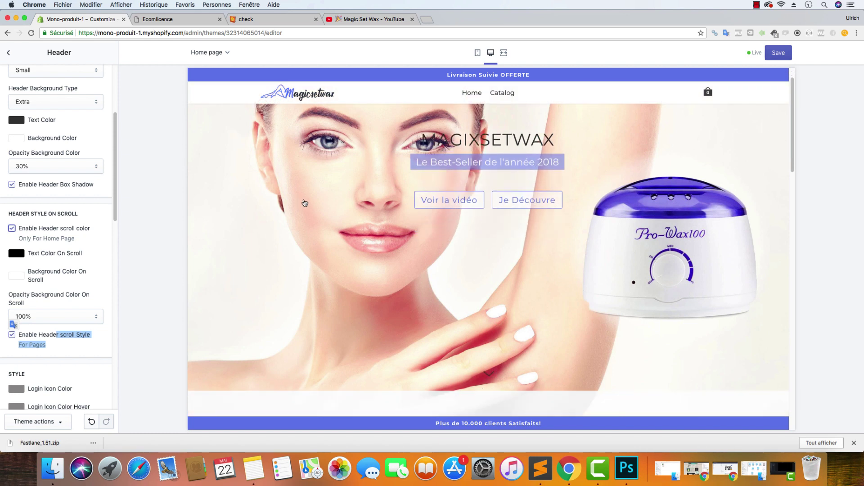
pyautogui.scroll(-2, 299, 200)
pyautogui.scroll(-8, 308, 207)
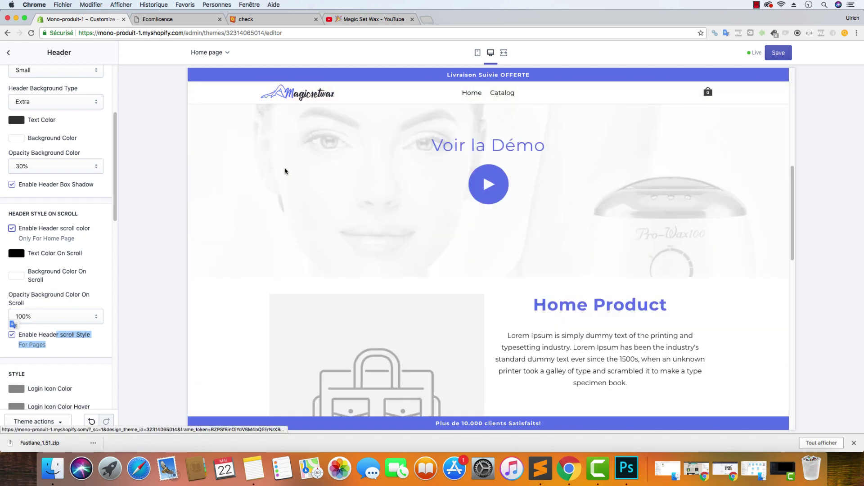
pyautogui.scroll(10, 336, 178)
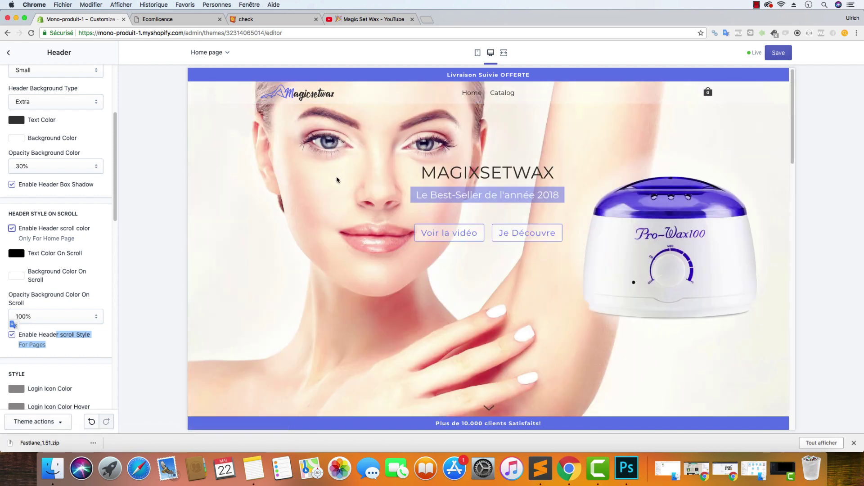
pyautogui.click(109, 249)
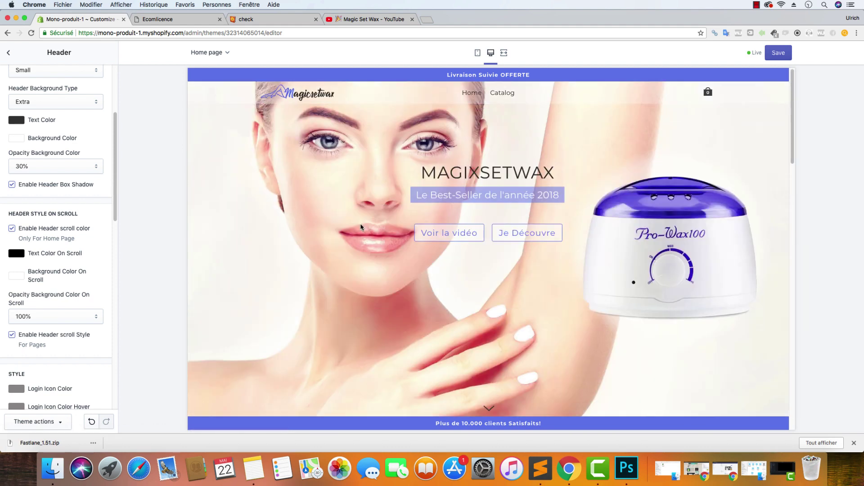
pyautogui.scroll(-5, 455, 248)
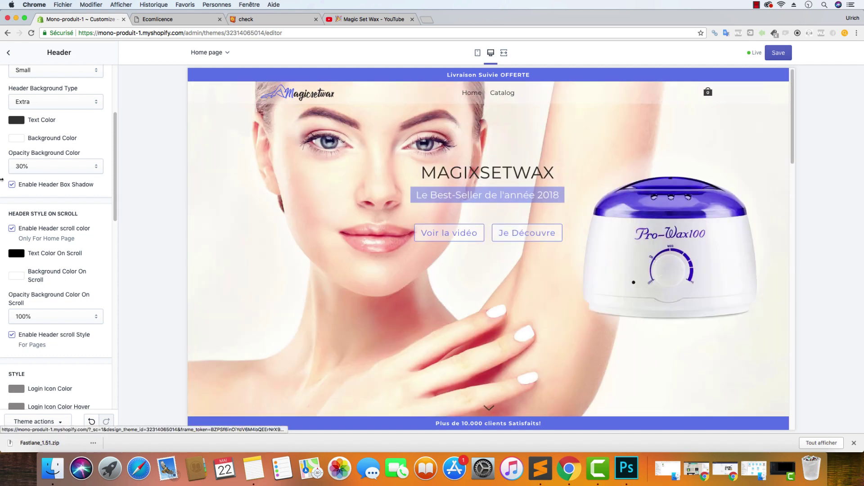
pyautogui.click(10, 53)
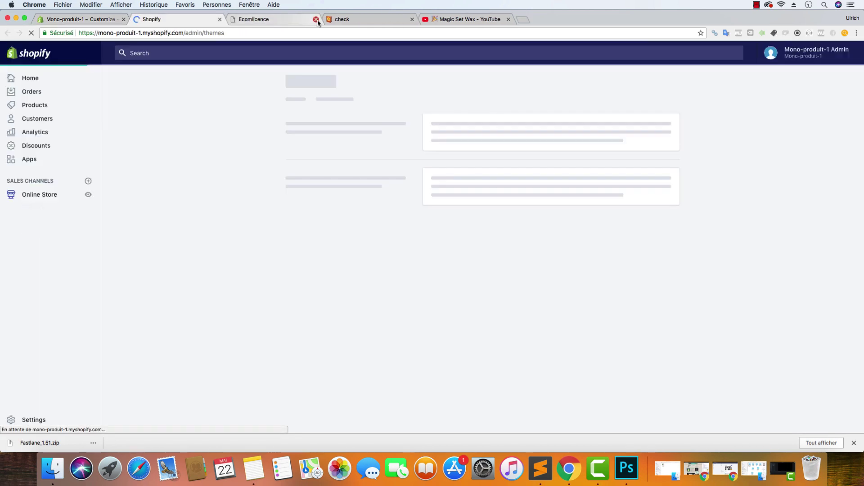
# Switch to the other tab and open the Shopify Admin Products page
pyautogui.click(316, 19)
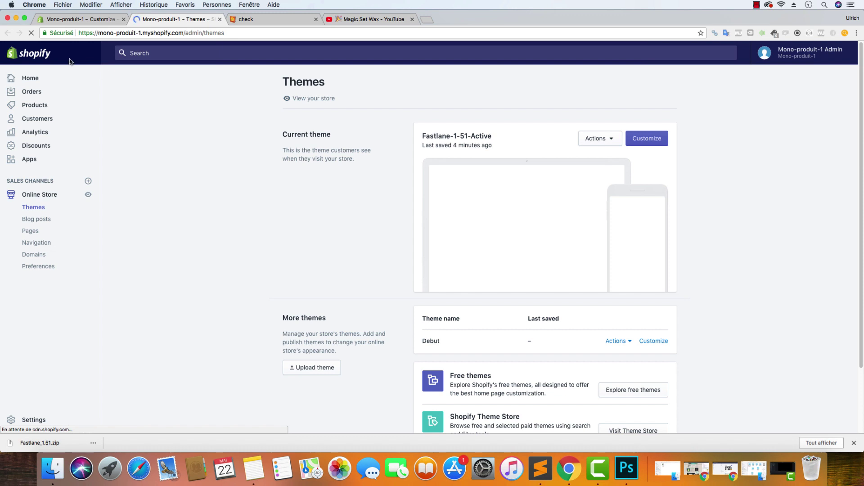
pyautogui.click(38, 106)
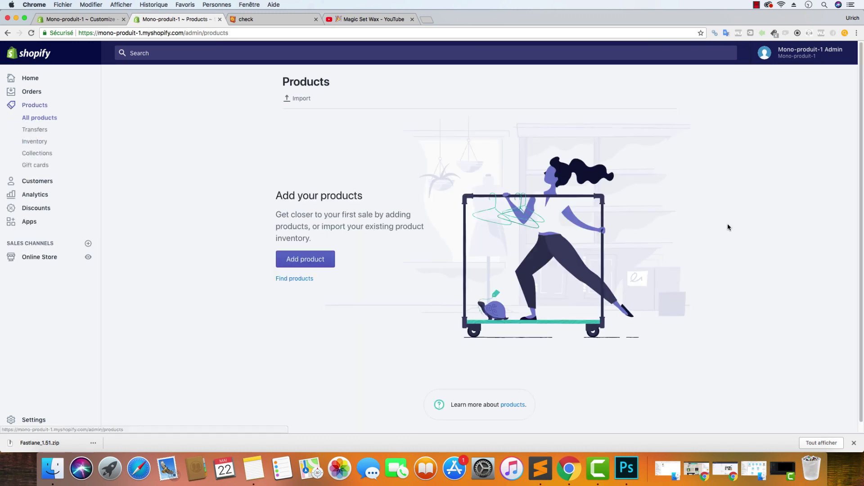
pyautogui.click(540, 468)
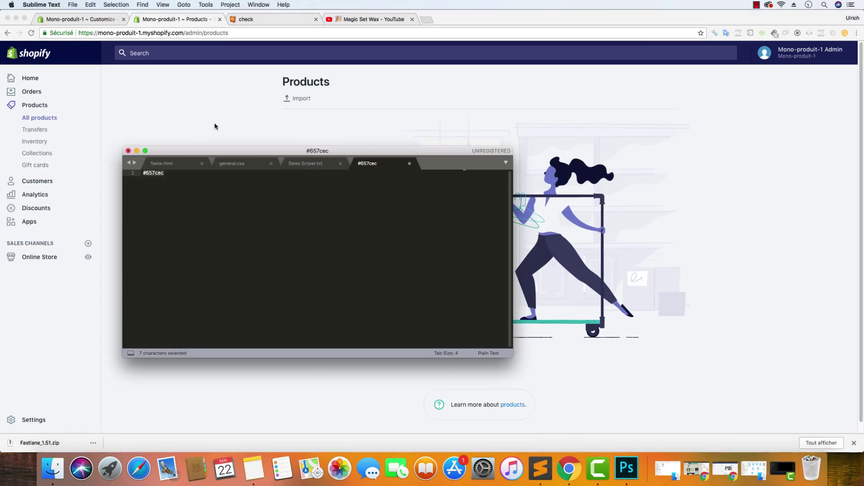
# Show Texte.html in Sublime Text and enlarge the editor window
pyautogui.click(184, 165)
pyautogui.scroll(-3, 250, 246)
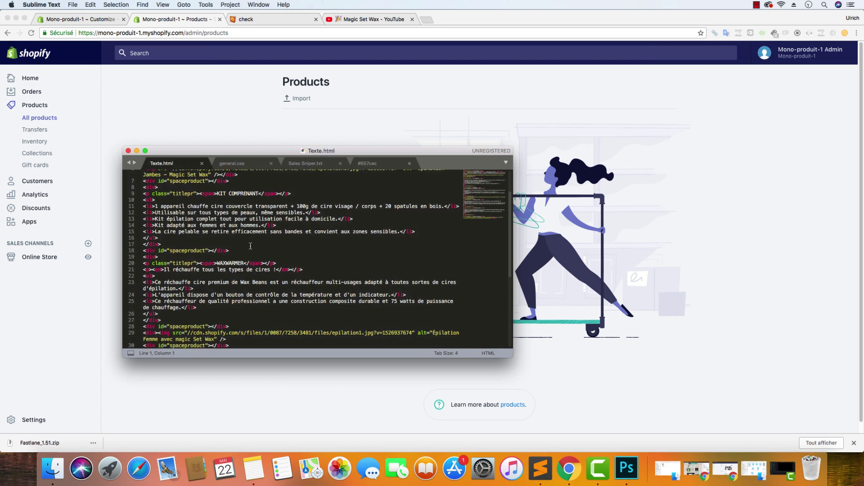
pyautogui.scroll(3, 252, 242)
pyautogui.scroll(-10, 252, 243)
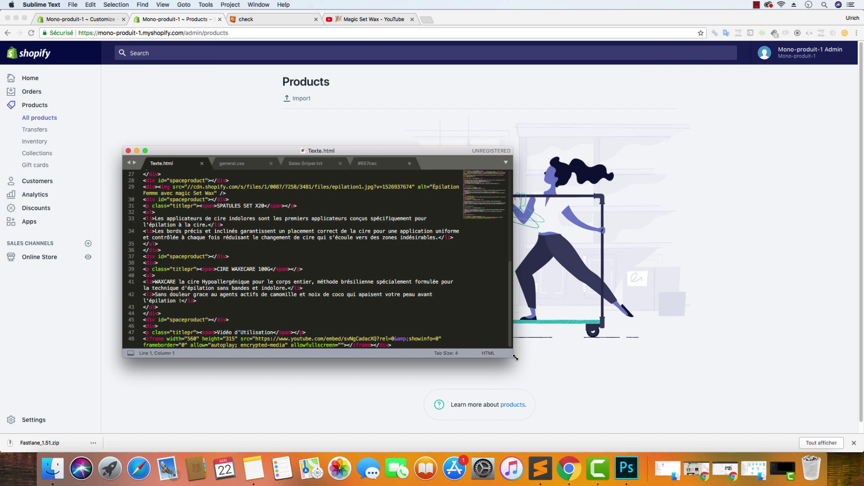
pyautogui.moveTo(513, 357); pyautogui.dragTo(586, 412)
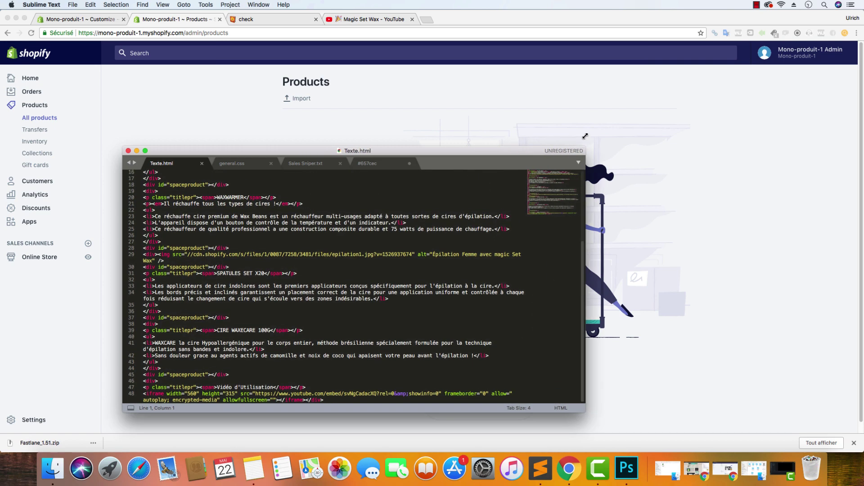
pyautogui.moveTo(585, 147); pyautogui.dragTo(606, 55)
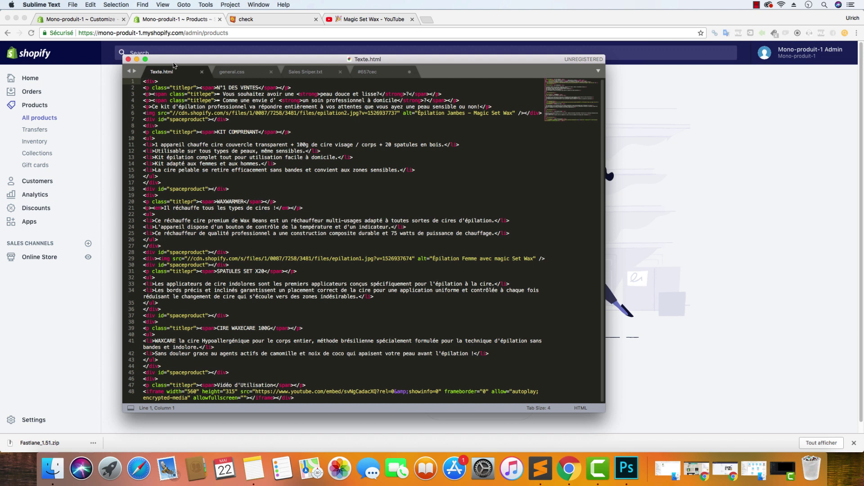
pyautogui.moveTo(179, 65); pyautogui.dragTo(199, 76)
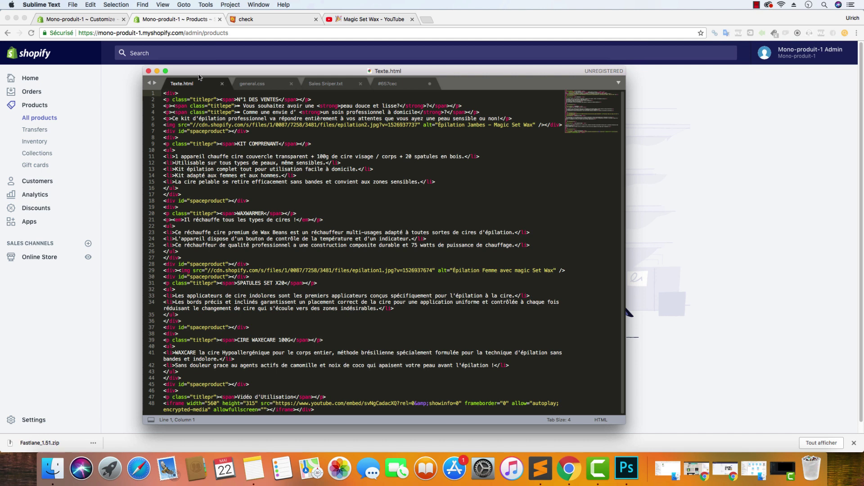
# Select all 1533 characters of general.css and copy them to the clipboard
pyautogui.click(260, 82)
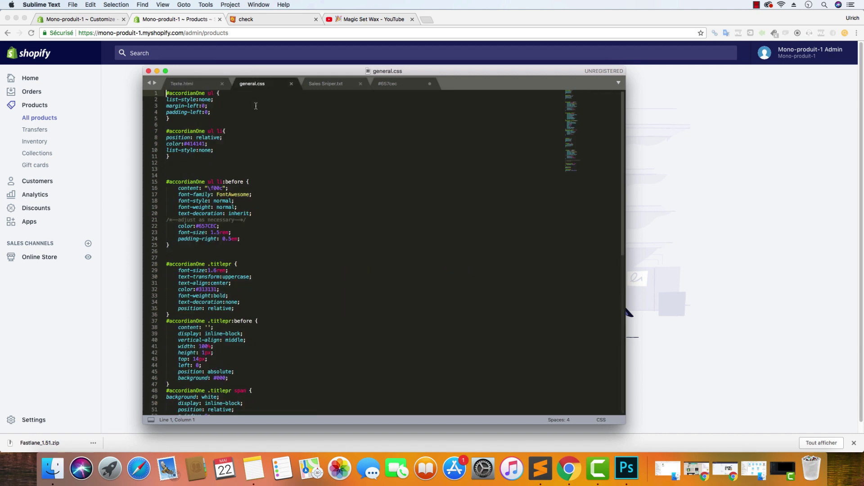
pyautogui.click(233, 163)
pyautogui.press('super+a')
pyautogui.rightClick(202, 146)
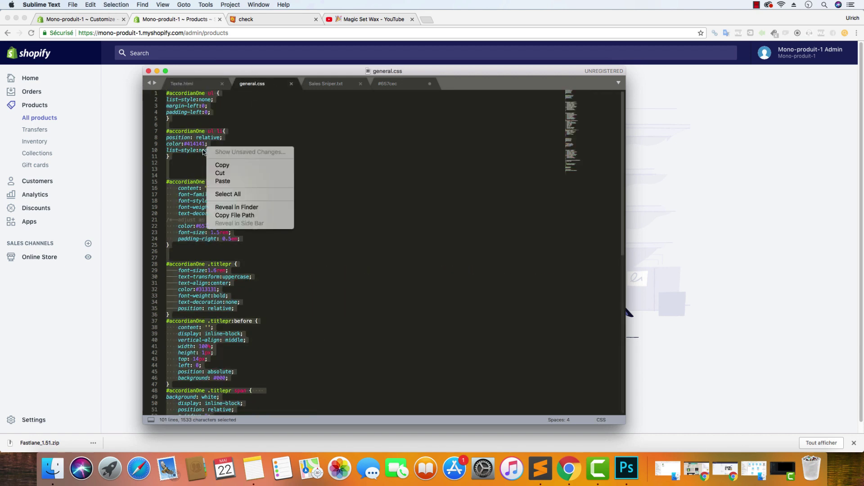
pyautogui.click(199, 145)
pyautogui.rightClick(190, 137)
pyautogui.click(210, 156)
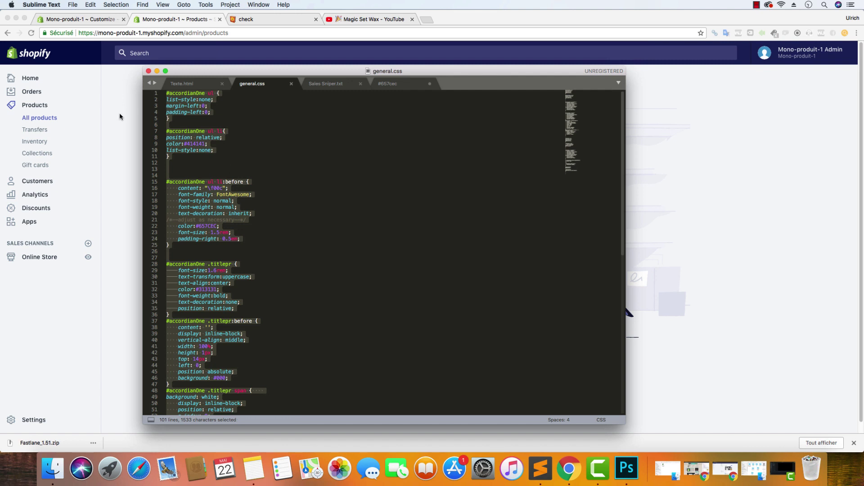
pyautogui.rightClick(186, 136)
pyautogui.press('Return')
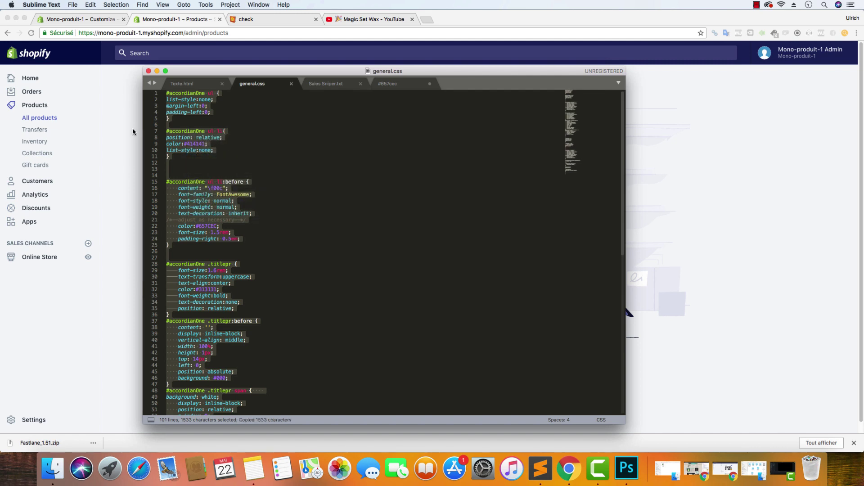
pyautogui.click(134, 132)
pyautogui.click(92, 19)
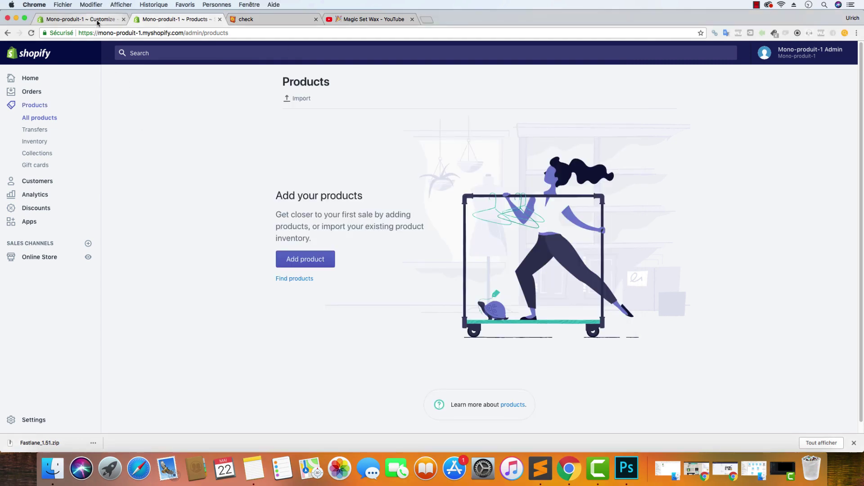
# Paste the general.css rules into the General settings' Custom CSS box and enlarge it
pyautogui.scroll(5, 91, 107)
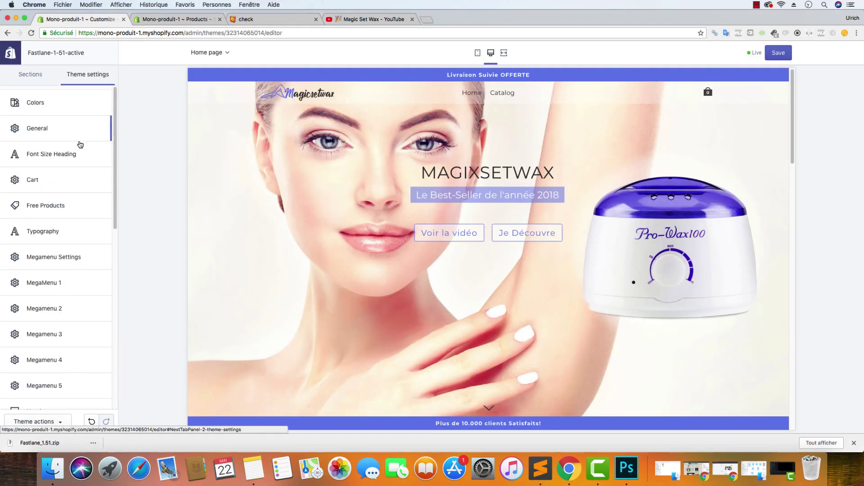
pyautogui.click(34, 127)
pyautogui.scroll(-7, 44, 236)
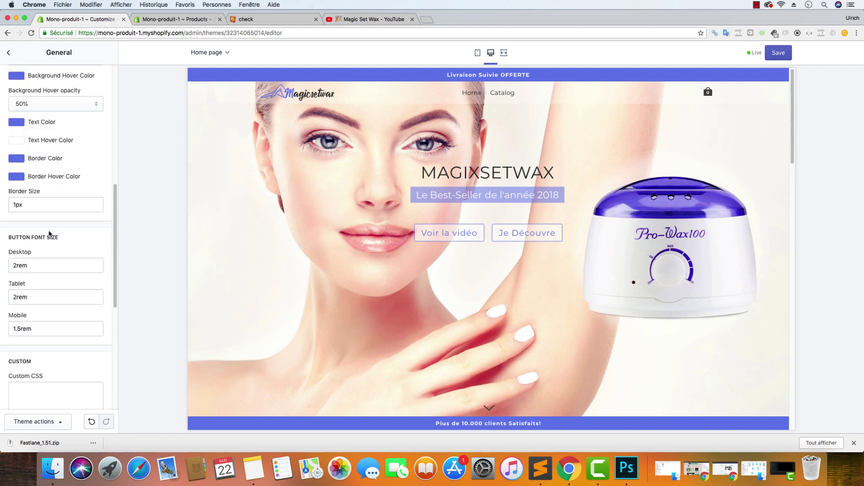
pyautogui.scroll(-2, 33, 251)
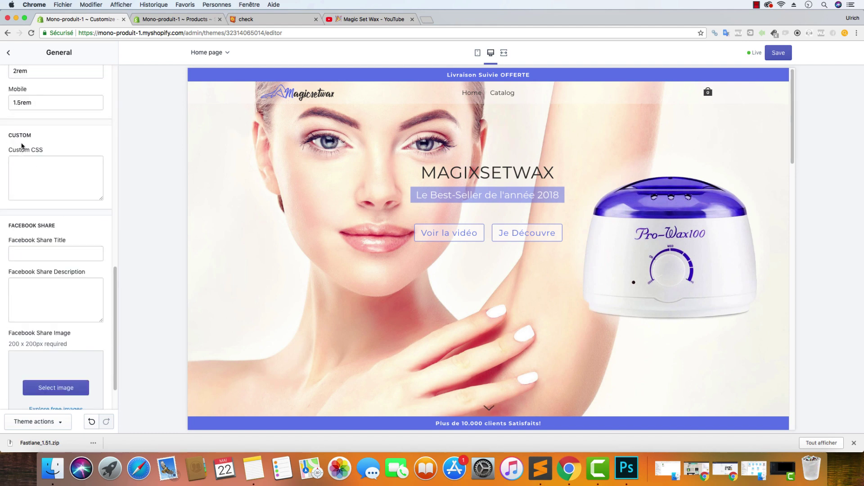
pyautogui.click(35, 168)
pyautogui.press('cmd+v')
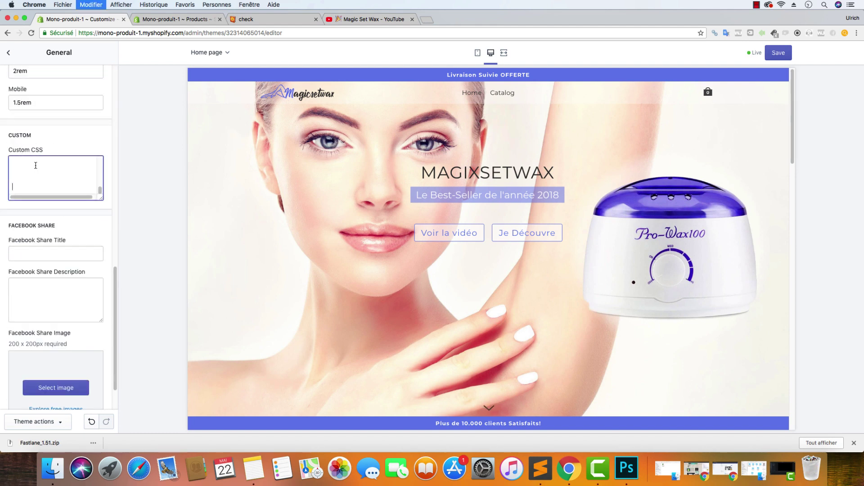
pyautogui.moveTo(101, 185); pyautogui.dragTo(101, 179)
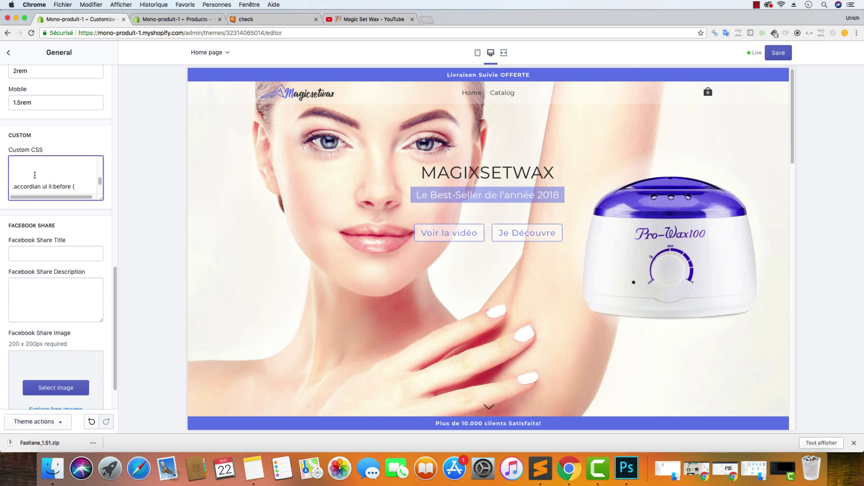
pyautogui.moveTo(101, 198); pyautogui.dragTo(101, 352)
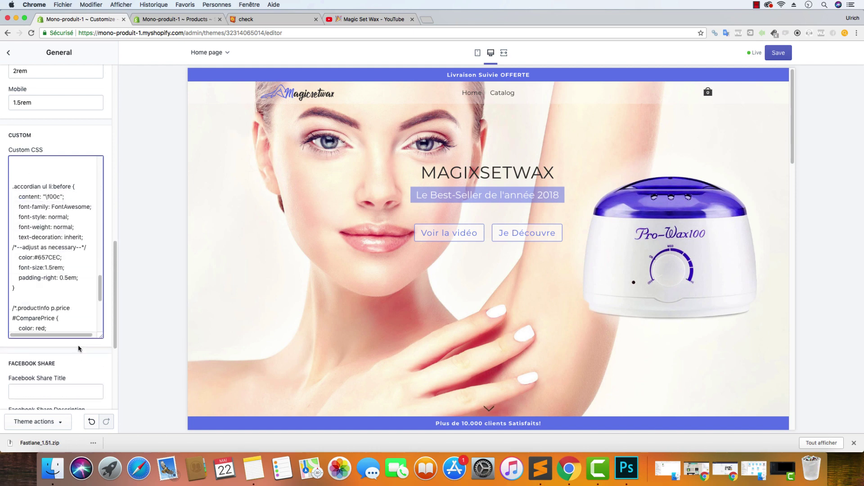
# Save the theme changes and start a new product from the Products list
pyautogui.scroll(5, 45, 268)
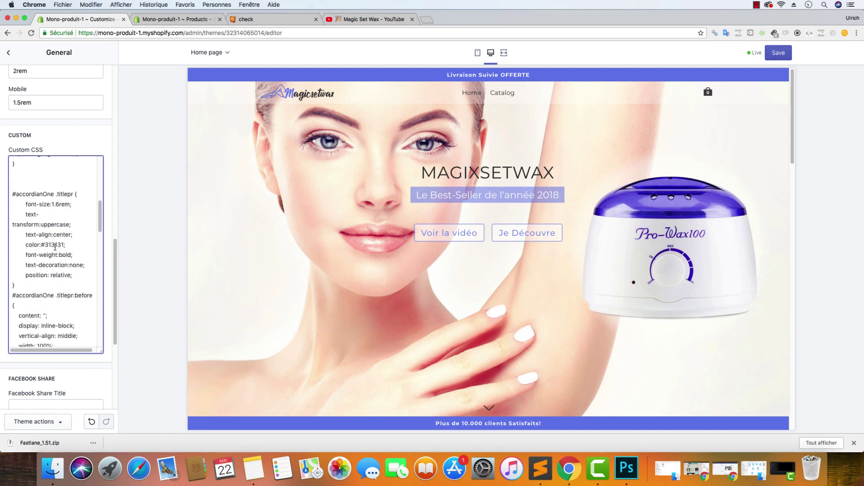
pyautogui.click(61, 423)
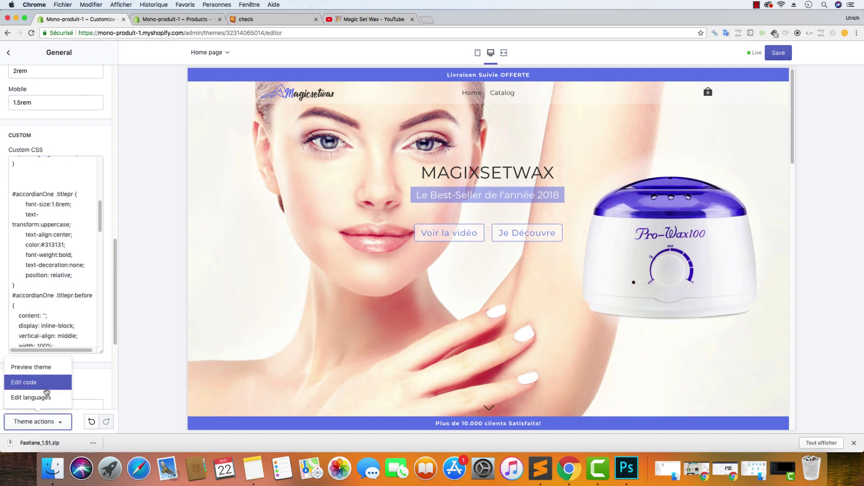
pyautogui.press('Escape')
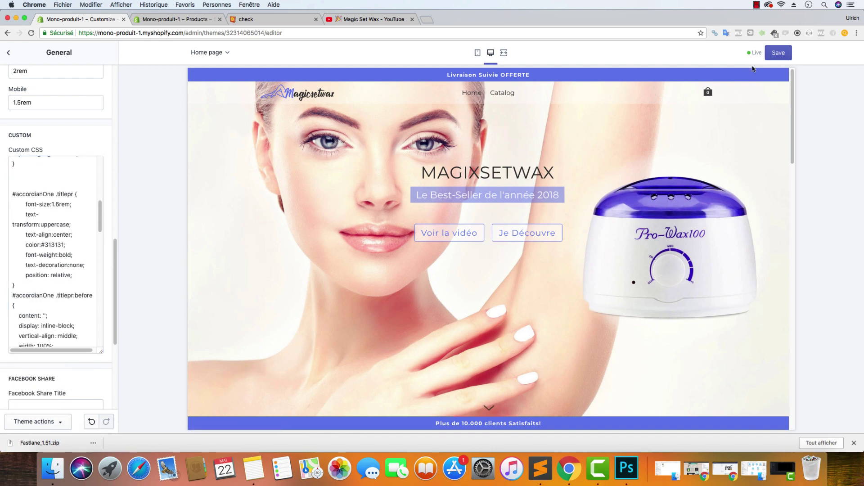
pyautogui.click(775, 53)
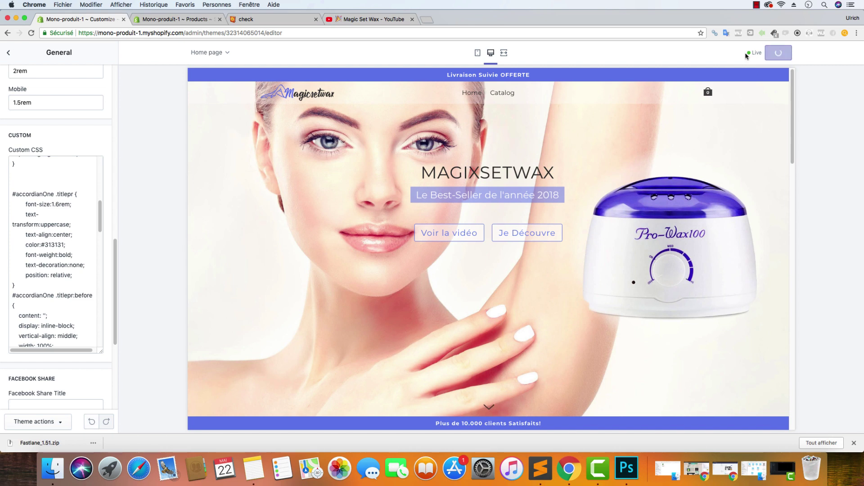
pyautogui.click(196, 22)
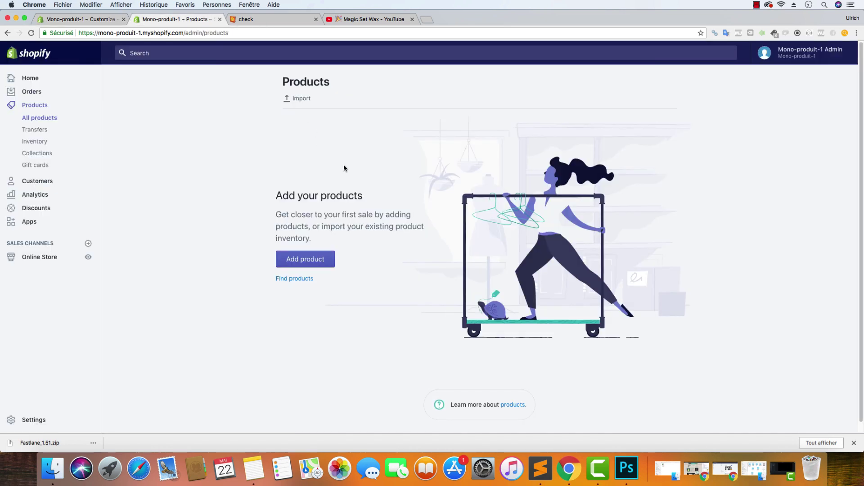
pyautogui.click(323, 264)
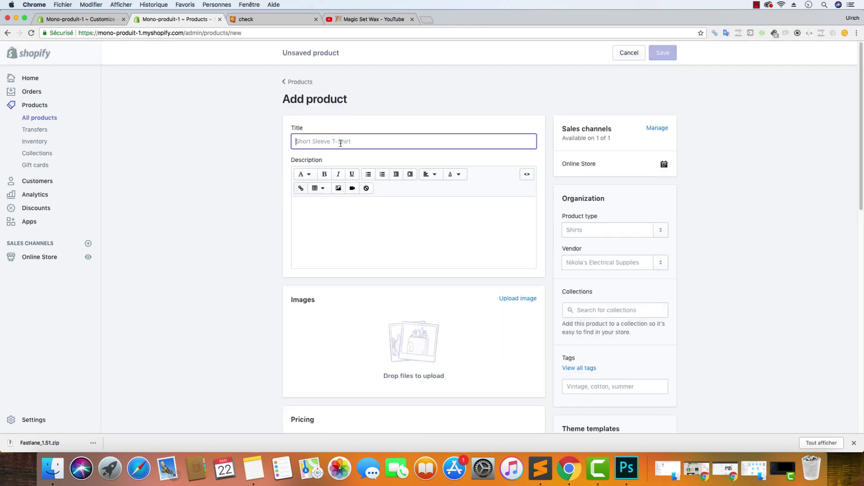
# Replace the mistyped title so the new product is named MAGIC SET WAX
pyautogui.write('Kl')
pyautogui.press('BackSpace')
pyautogui.press('BackSpace')
pyautogui.press('BackSpace')
pyautogui.write('M')
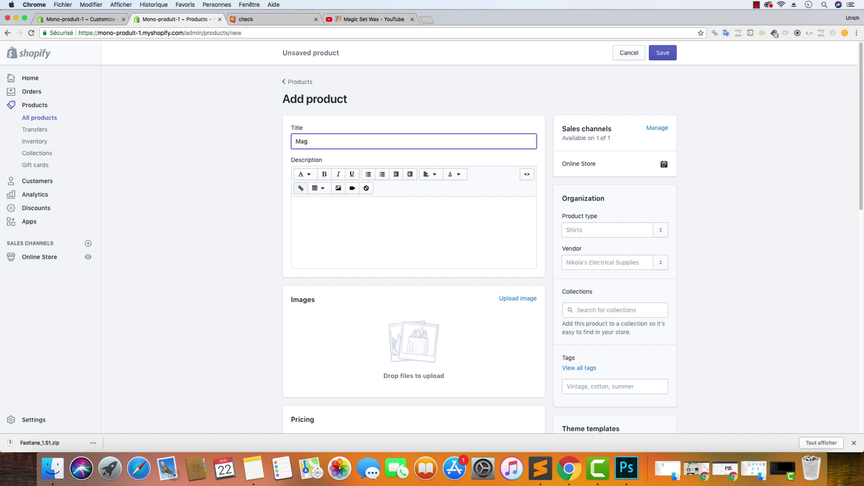
pyautogui.write('AGIC SET WAX')
pyautogui.scroll(-1, 171, 191)
pyautogui.scroll(-10, 231, 177)
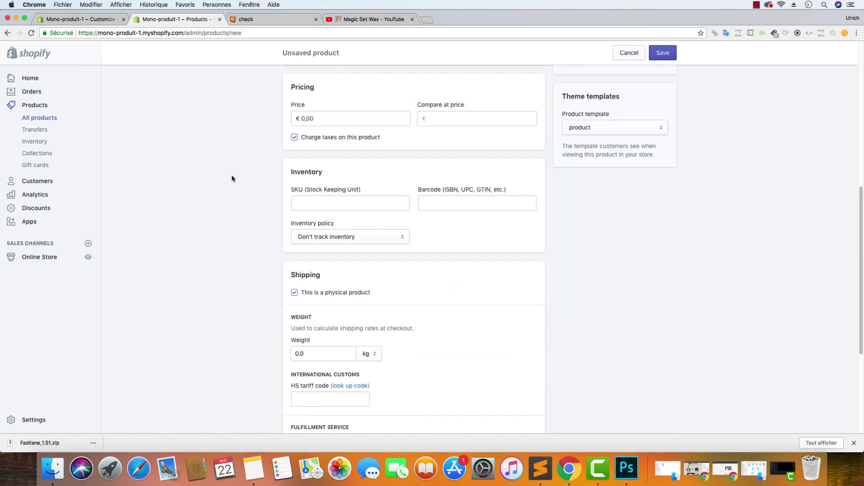
pyautogui.scroll(10, 230, 175)
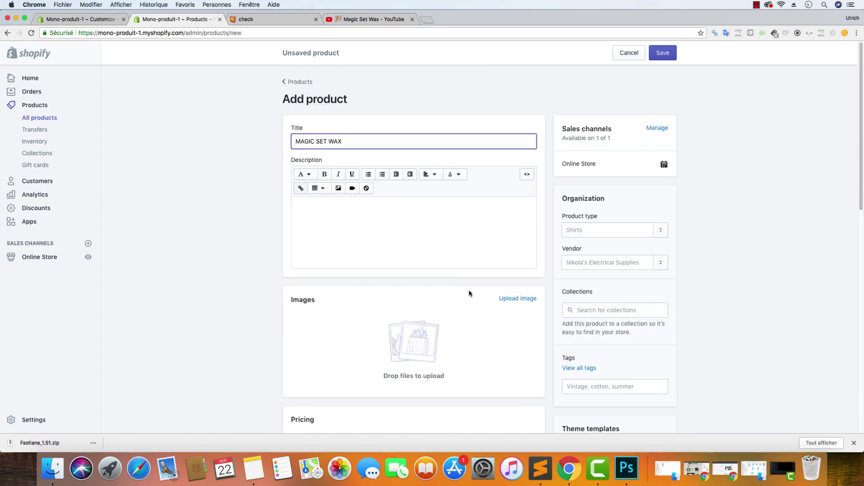
pyautogui.scroll(-3, 531, 233)
pyautogui.scroll(3, 499, 220)
# Upload epilation1.jpg from Bureau > Boutiques Youtube > project > Images into the description's image library
pyautogui.click(338, 189)
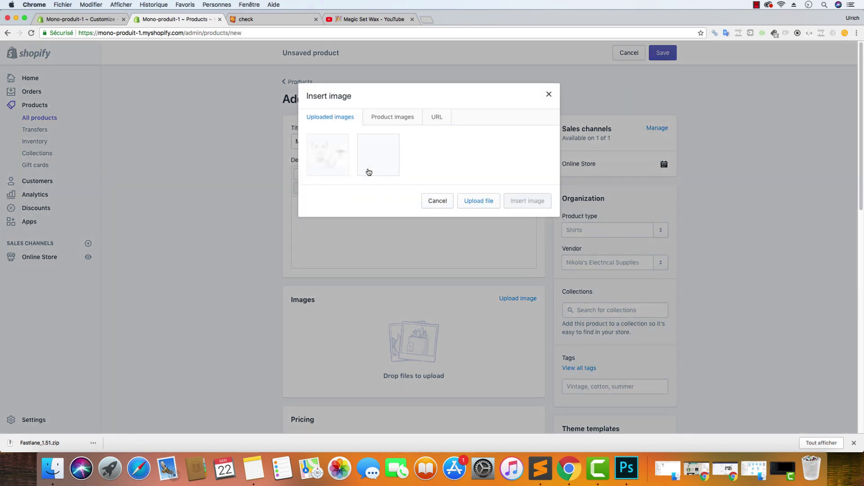
pyautogui.click(473, 205)
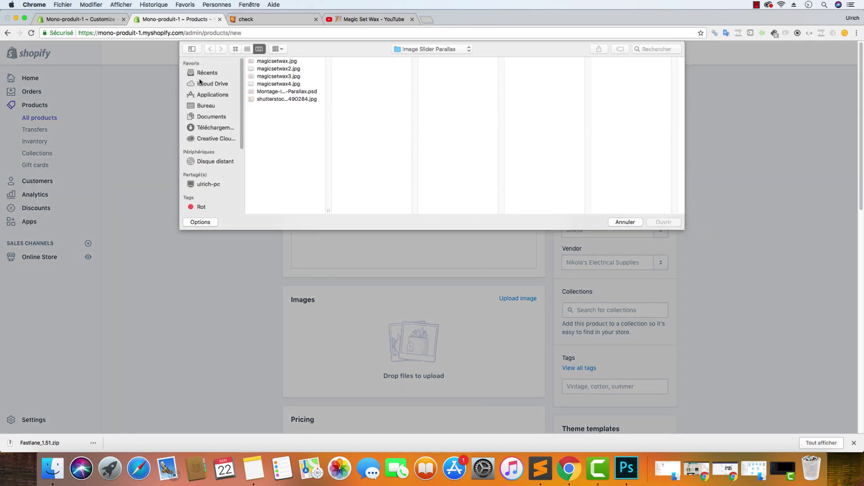
pyautogui.click(207, 107)
pyautogui.click(290, 69)
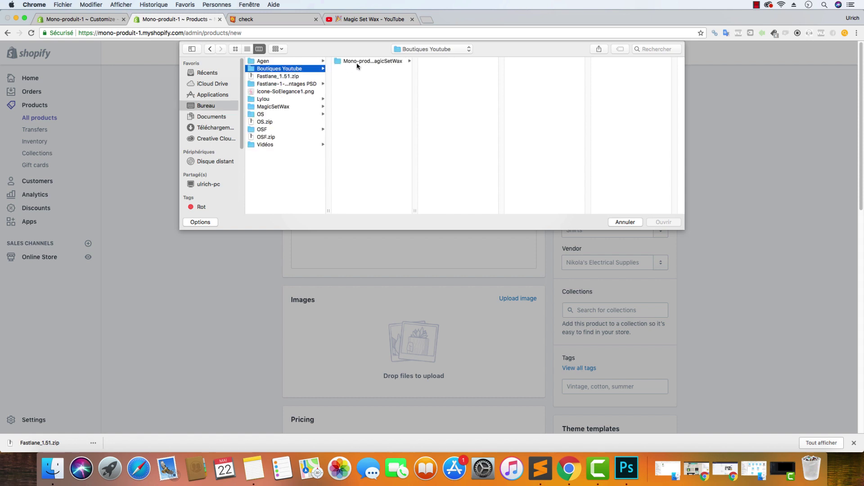
pyautogui.click(361, 62)
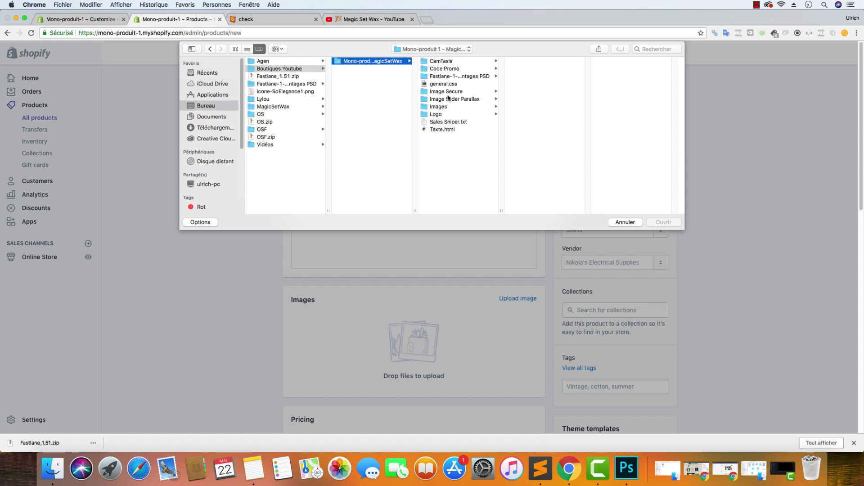
pyautogui.click(448, 107)
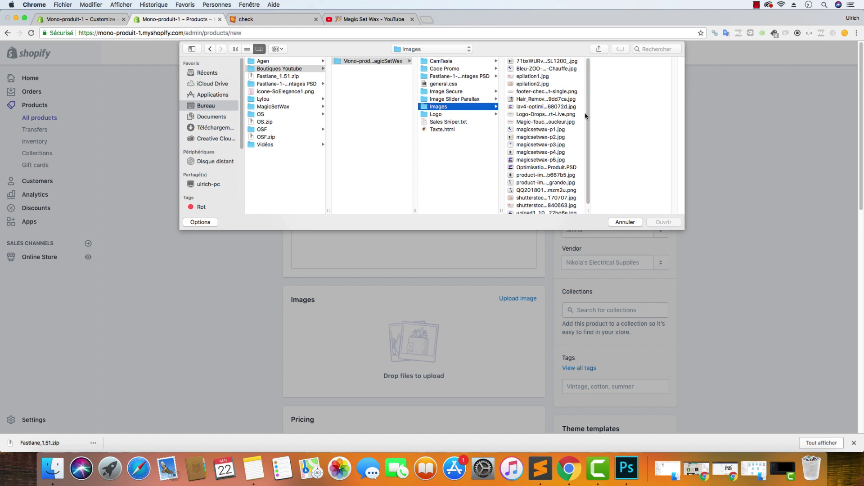
pyautogui.scroll(-1, 585, 119)
pyautogui.click(548, 76)
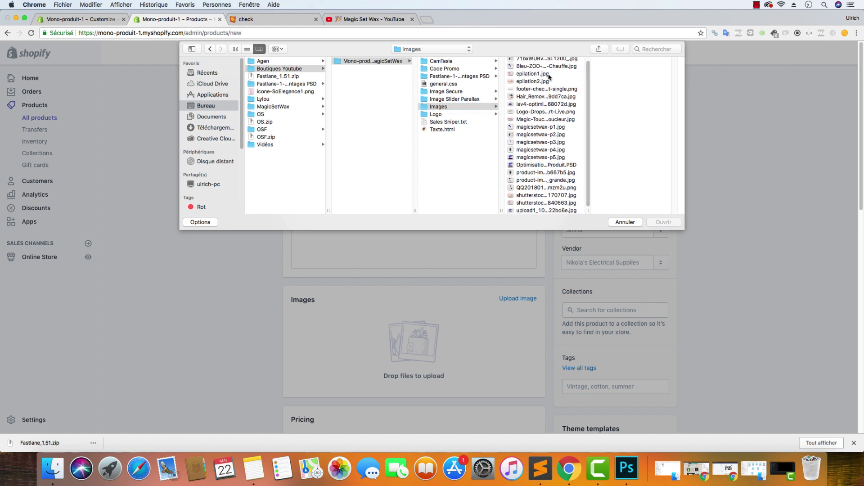
pyautogui.click(549, 75)
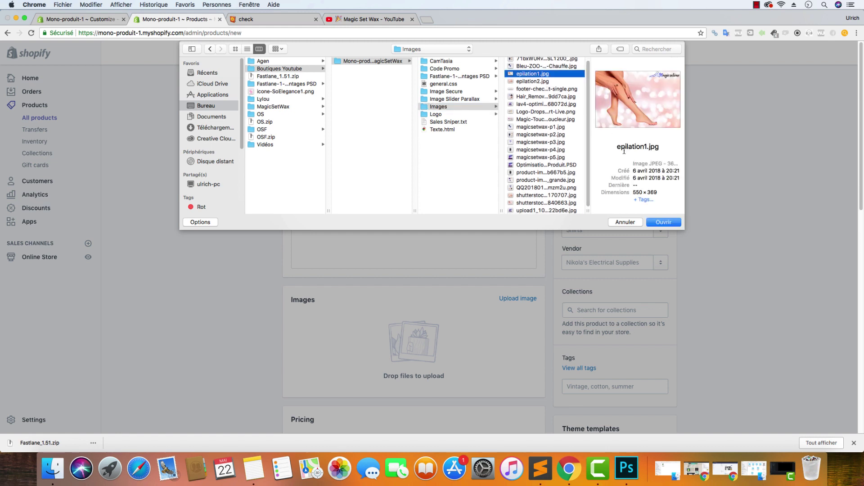
pyautogui.click(658, 222)
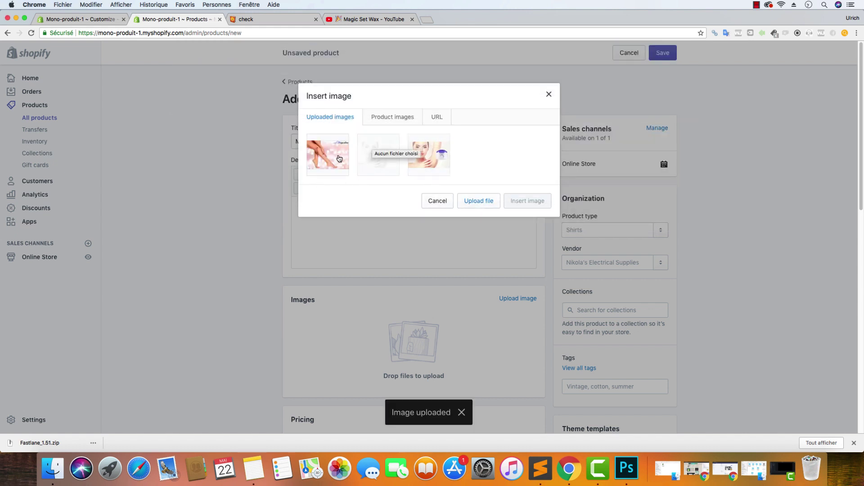
pyautogui.click(339, 156)
# Insert the leg-waxing picture at Original size with alt text 'épilation pour les cuisses - MagicSetWax'
pyautogui.click(399, 212)
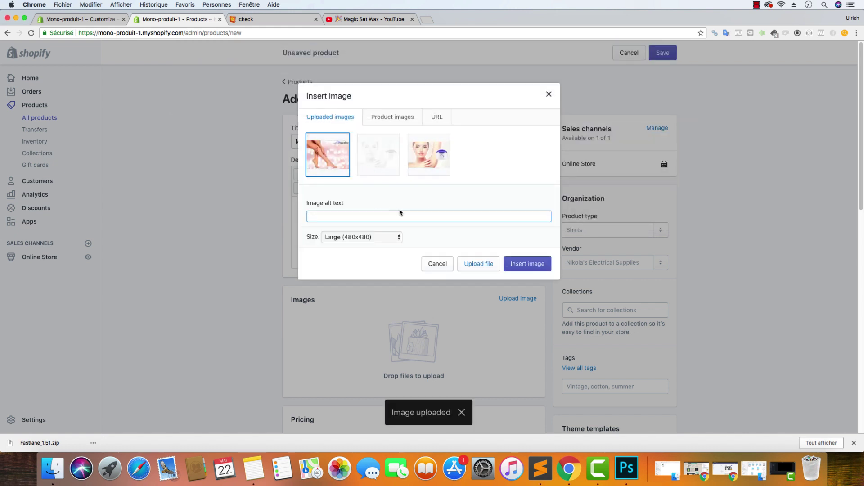
pyautogui.write('épilation')
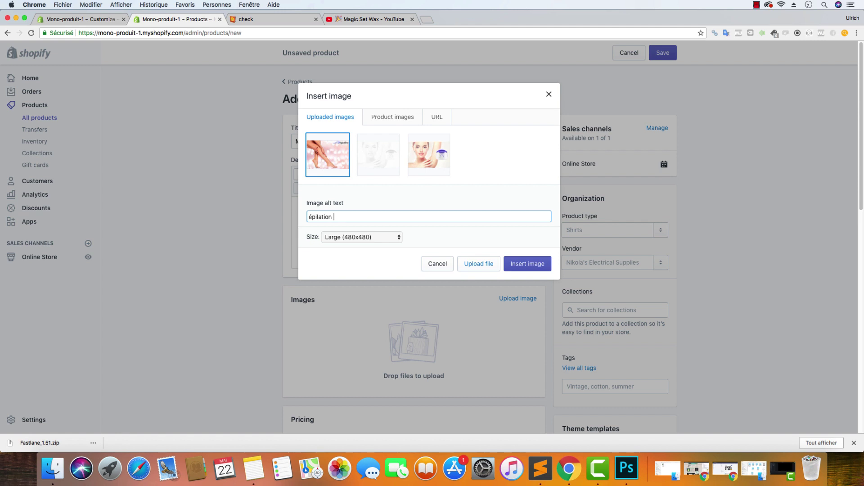
pyautogui.write(' cuiss')
pyautogui.write('ur les cuisses')
pyautogui.write(' - Ma')
pyautogui.write('gicSetWa')
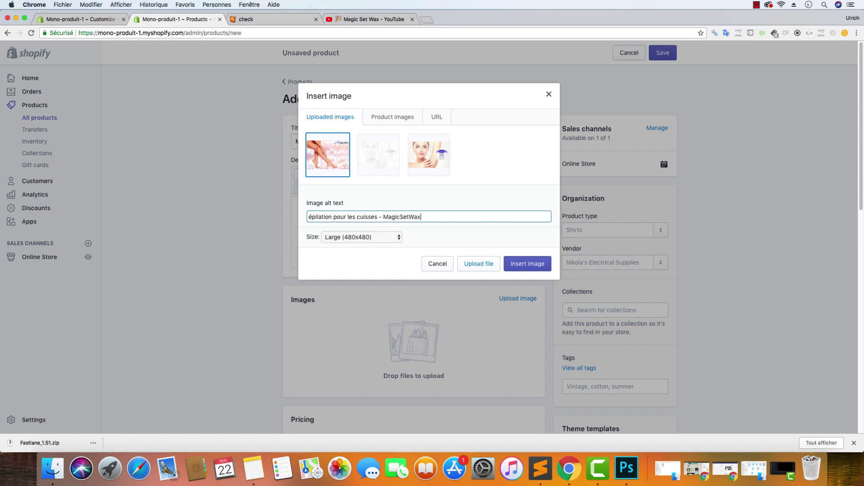
pyautogui.write('x')
pyautogui.click(366, 236)
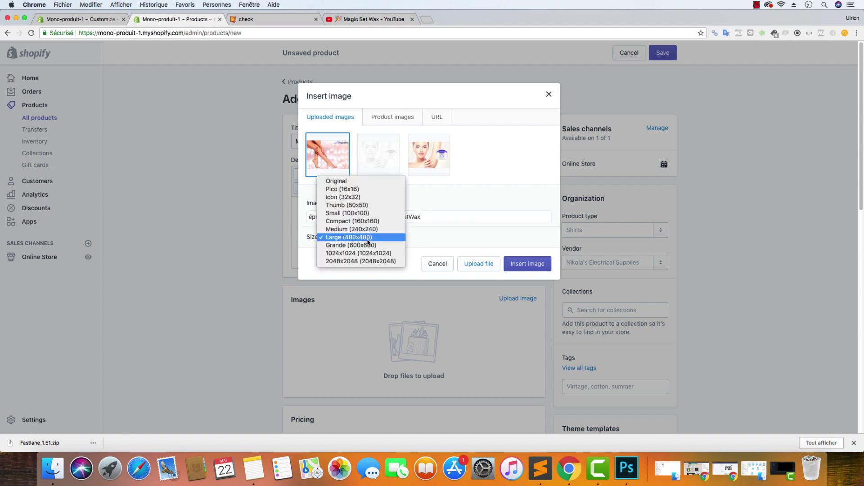
pyautogui.click(370, 181)
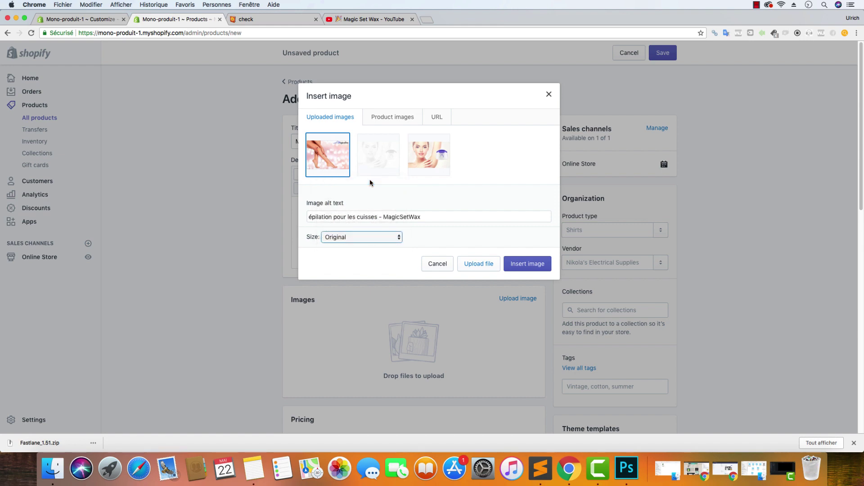
pyautogui.click(113, 20)
pyautogui.scroll(-10, 432, 283)
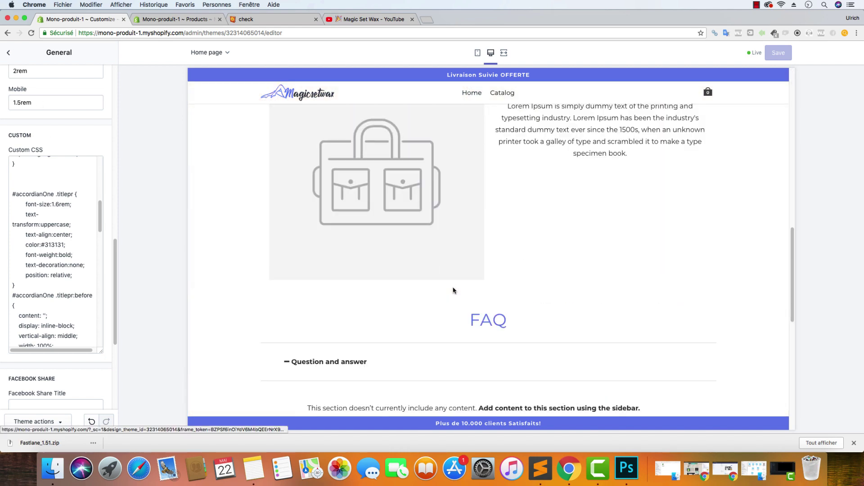
pyautogui.scroll(10, 238, 137)
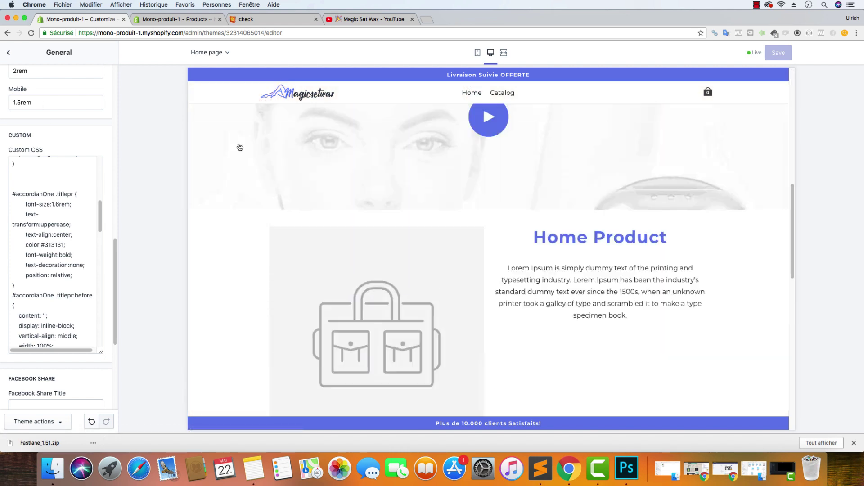
pyautogui.click(183, 21)
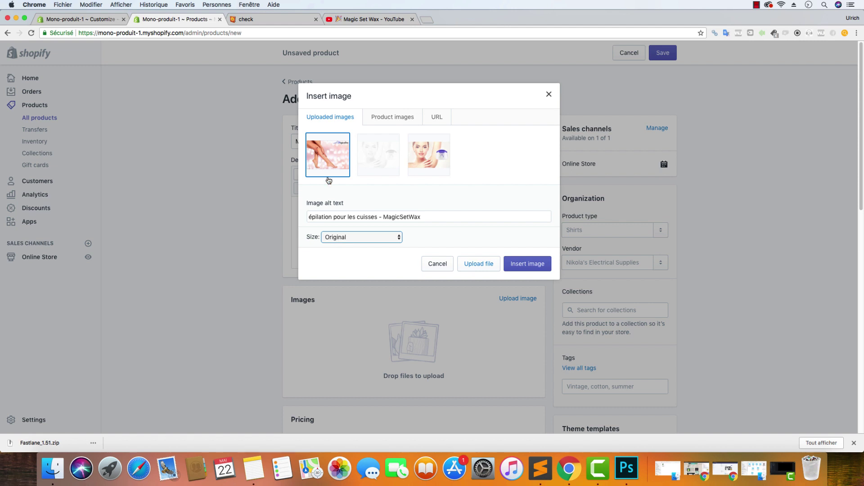
pyautogui.click(536, 268)
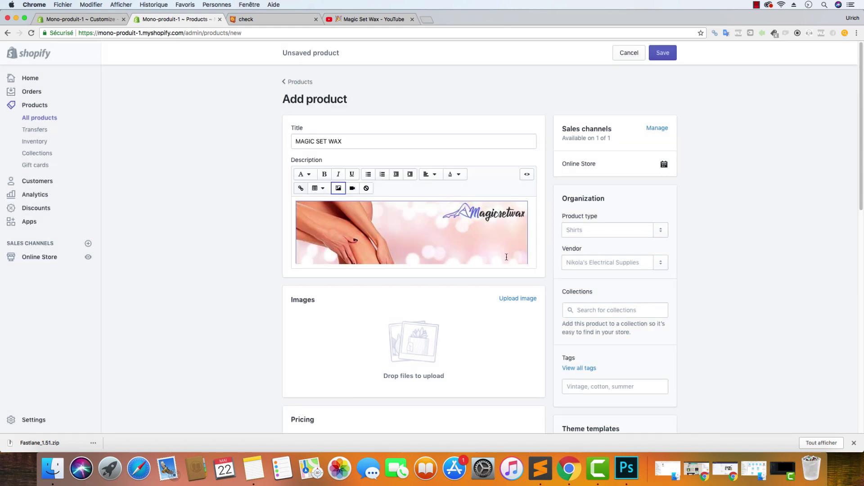
# Search Google for 'e accent aigu' in a new tab, then return to the product form
pyautogui.click(426, 19)
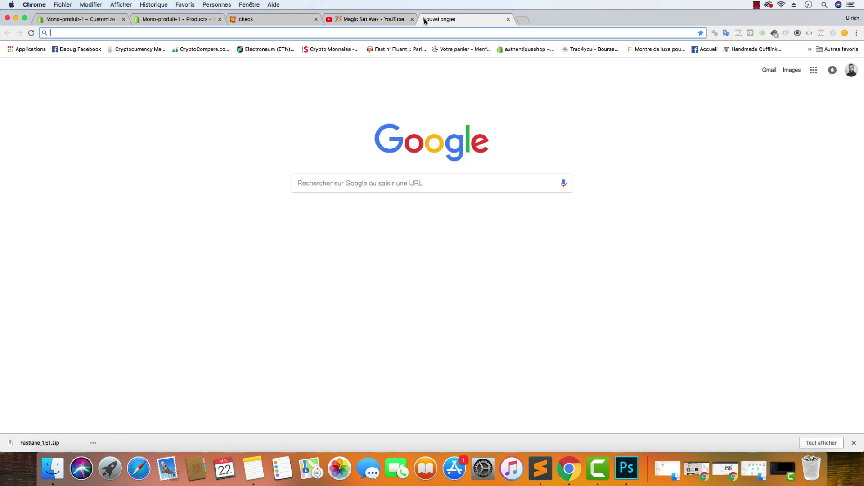
pyautogui.click(508, 19)
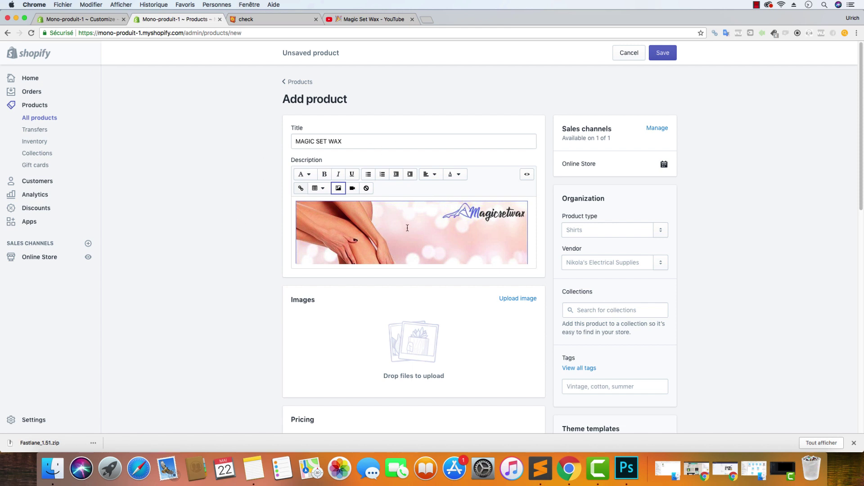
pyautogui.click(424, 19)
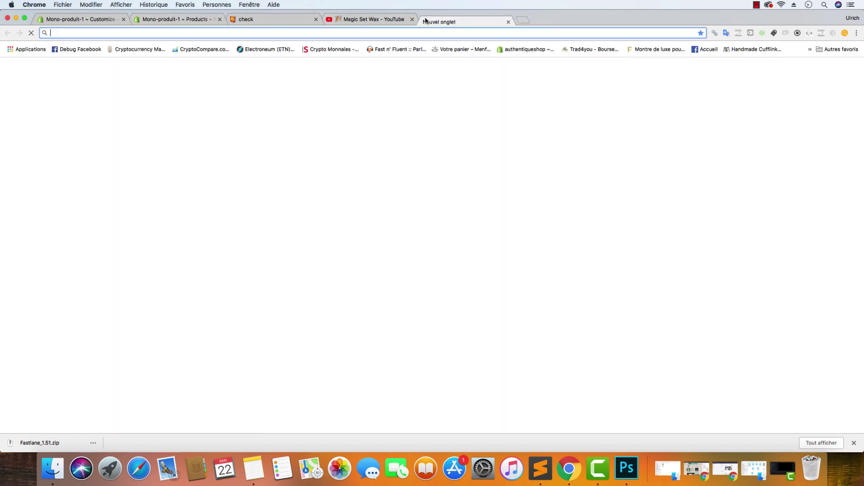
pyautogui.write('e accent aigu')
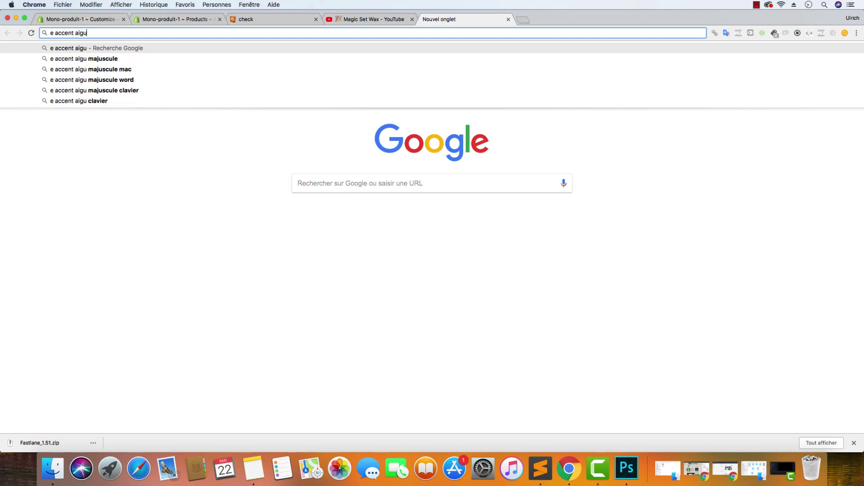
pyautogui.press('Return')
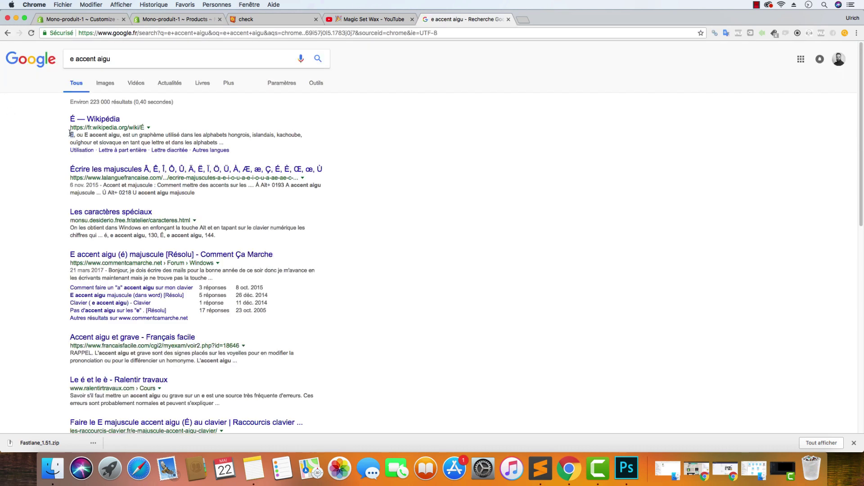
pyautogui.click(225, 18)
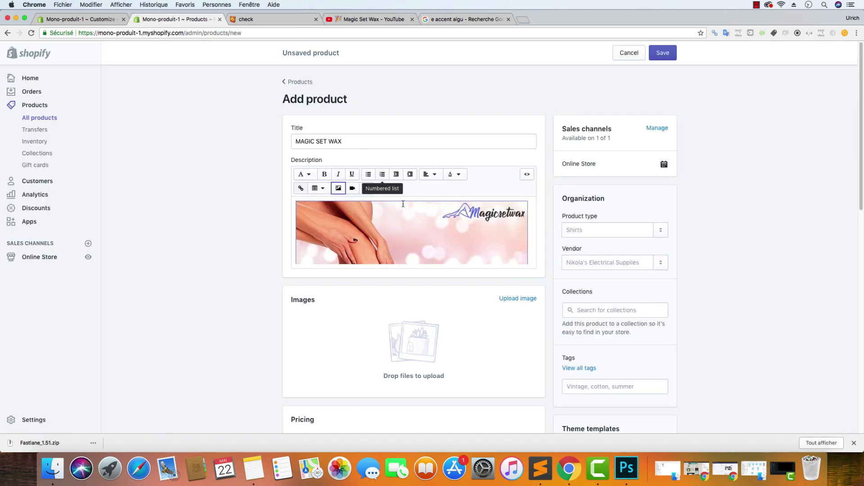
# Delete the banner and the re-inserted image, leaving the description without pictures
pyautogui.click(375, 220)
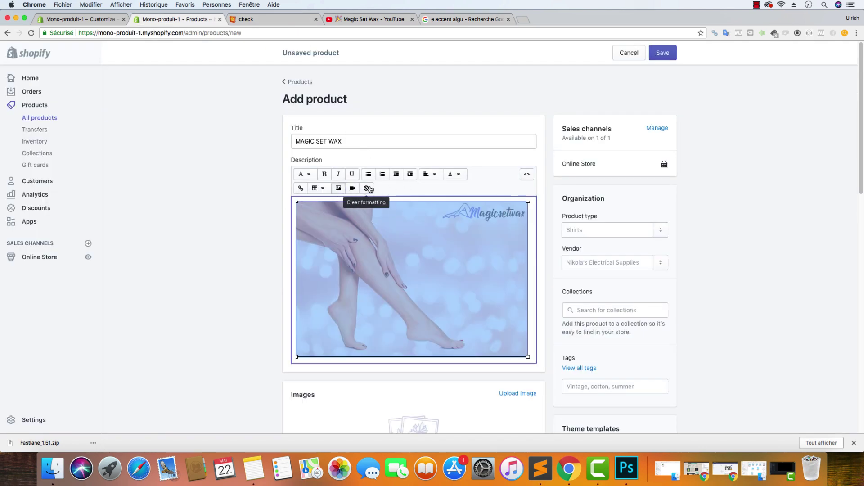
pyautogui.press('BackSpace')
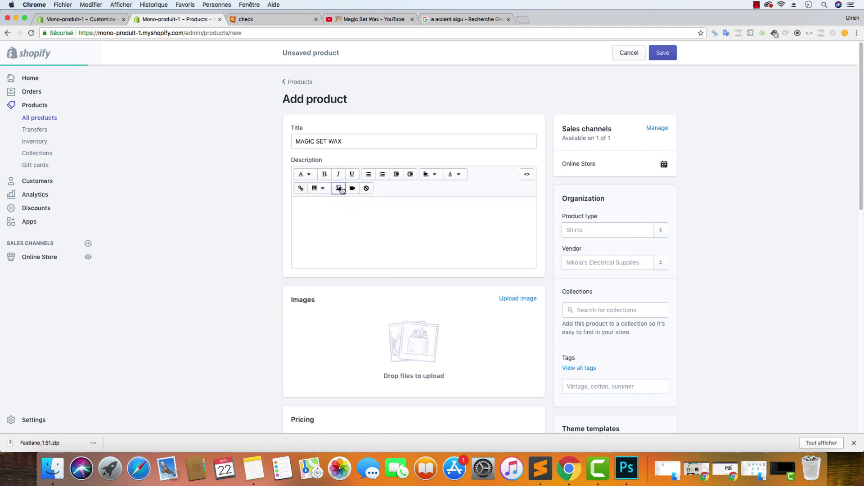
pyautogui.click(338, 189)
pyautogui.click(336, 155)
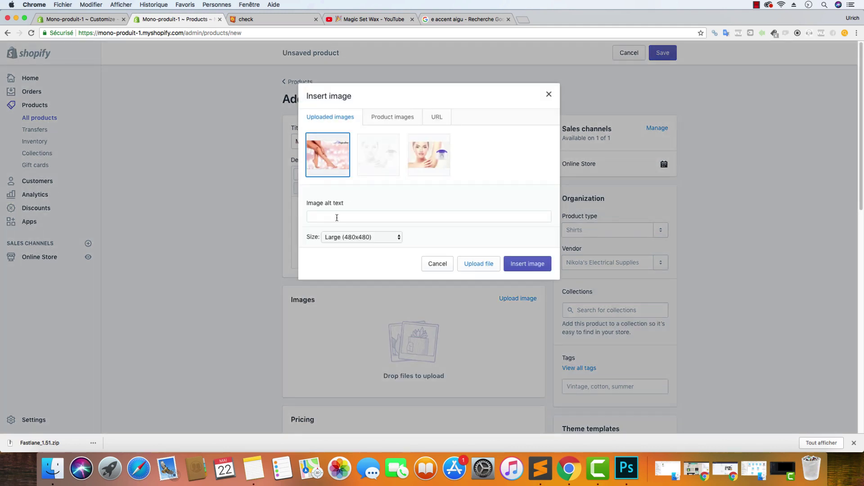
pyautogui.click(337, 217)
pyautogui.click(335, 157)
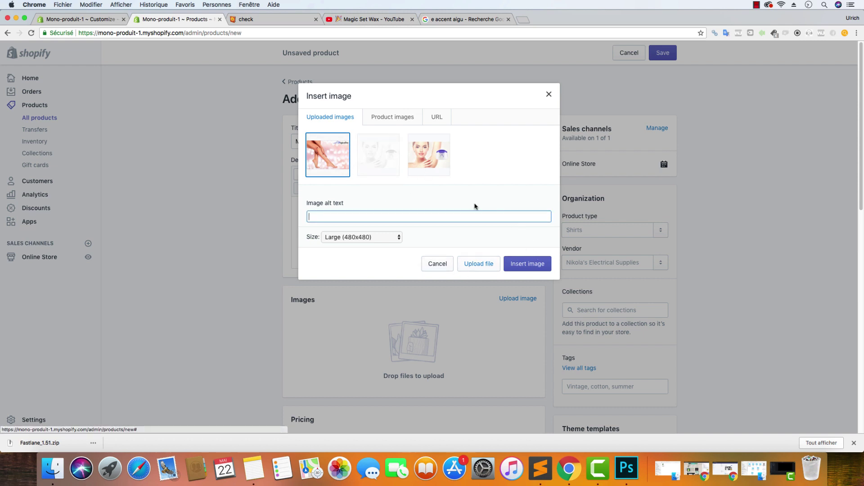
pyautogui.click(524, 264)
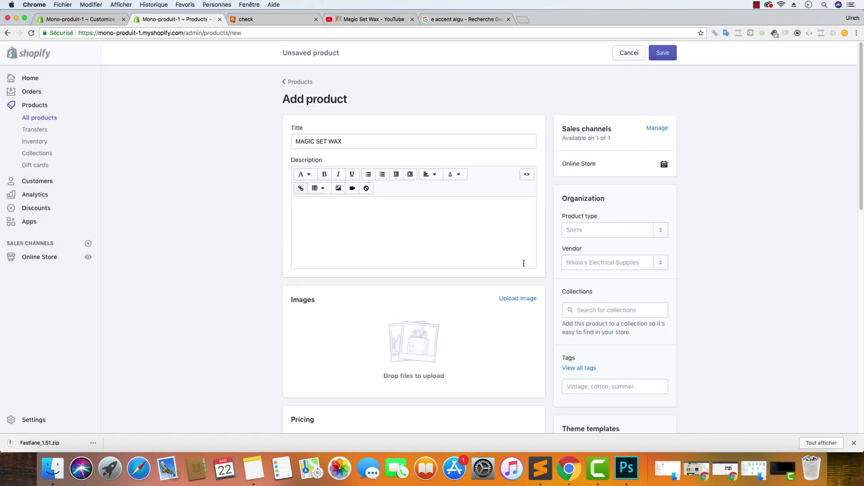
pyautogui.hotkey('ctrl', 'a')
pyautogui.press('BackSpace')
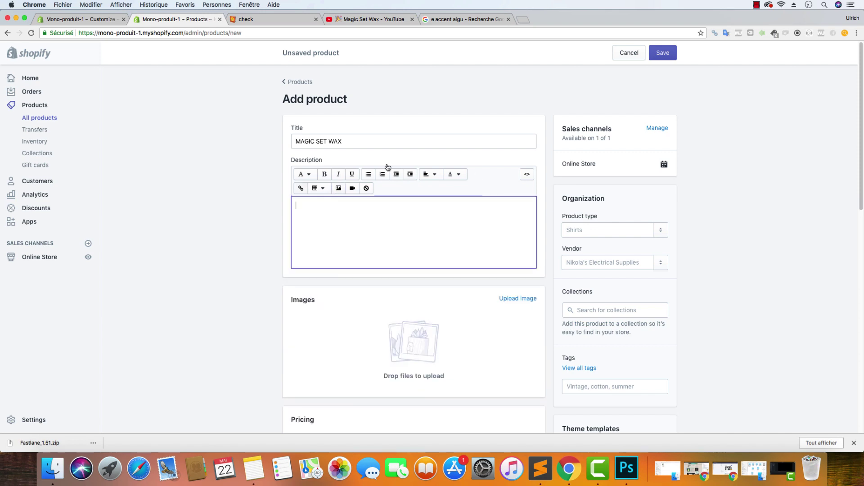
# Upload epilation2.jpg, set it to Original size, and close the dialog without inserting
pyautogui.click(334, 193)
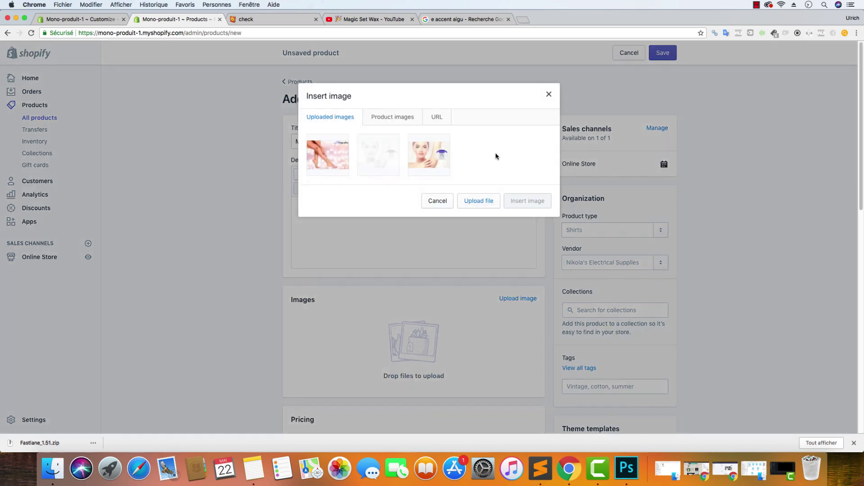
pyautogui.press('Return')
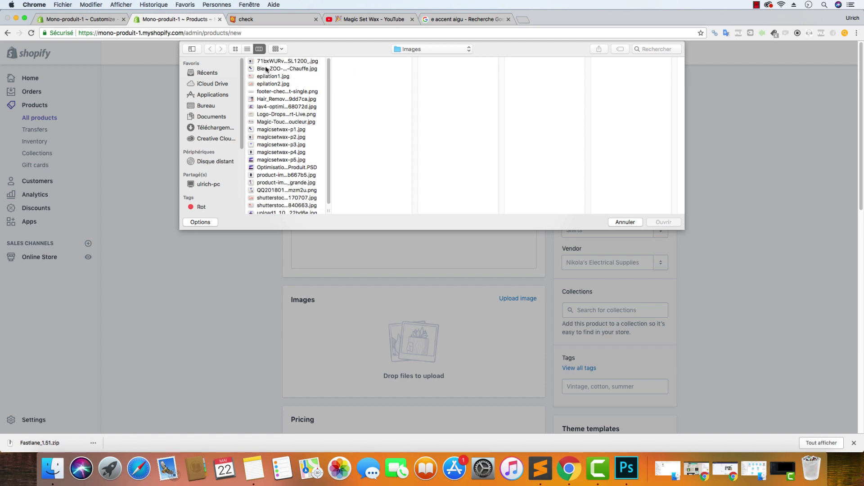
pyautogui.click(273, 84)
pyautogui.click(655, 223)
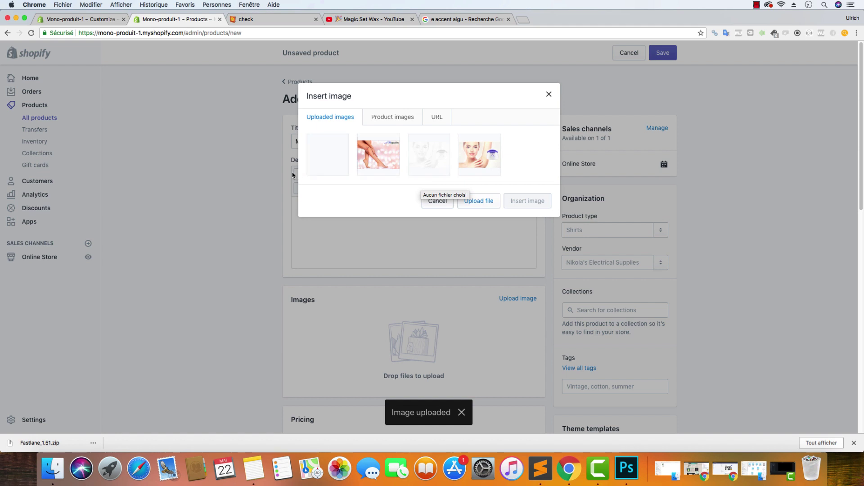
pyautogui.click(336, 157)
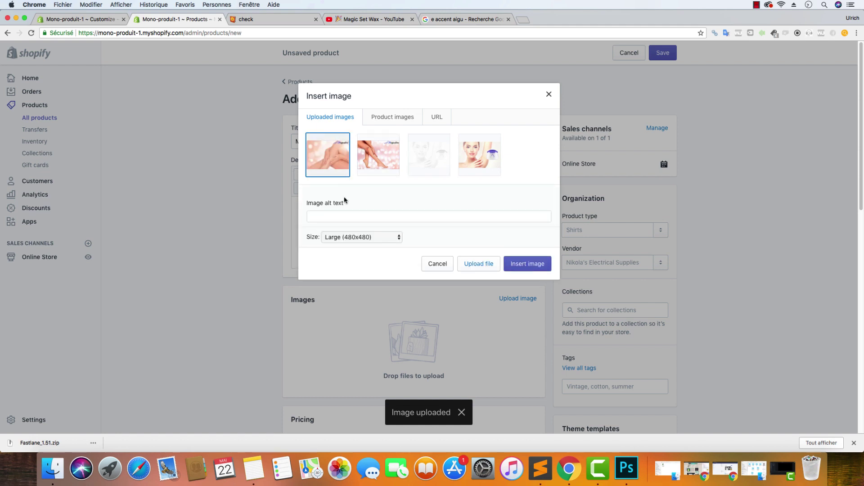
pyautogui.click(344, 240)
pyautogui.click(363, 181)
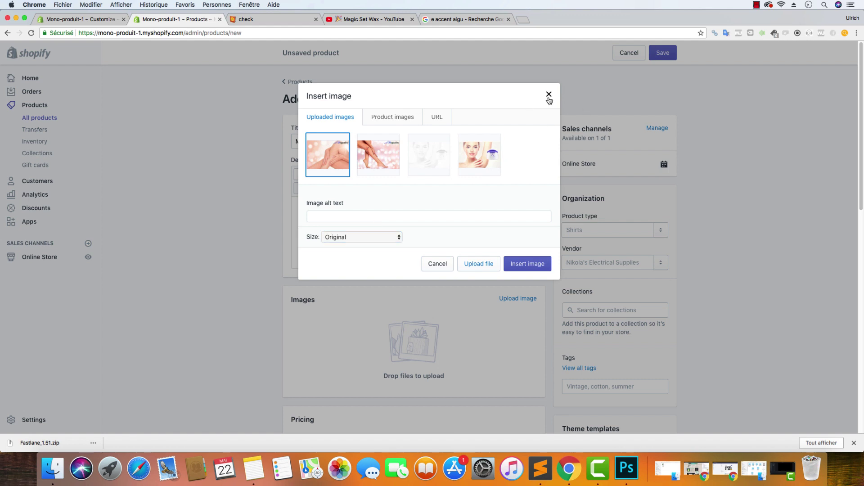
pyautogui.click(548, 94)
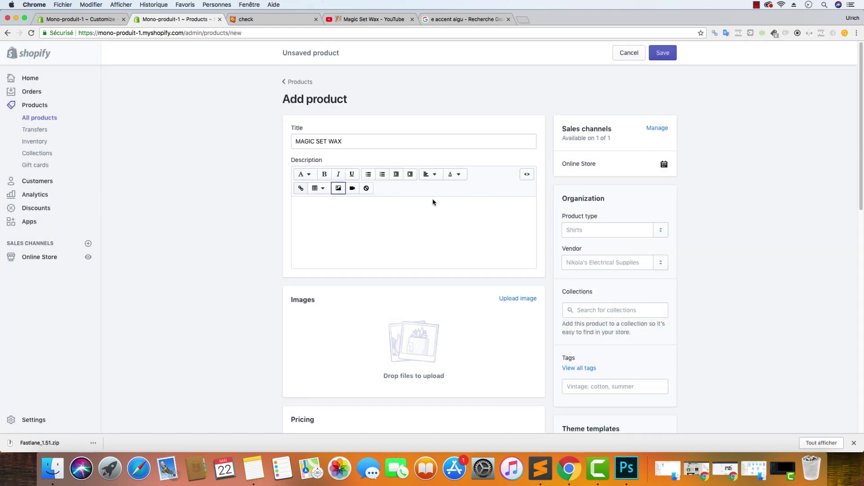
# Upload the five product photos magicsetwax-p1 through magicsetwax-p5
pyautogui.click(517, 299)
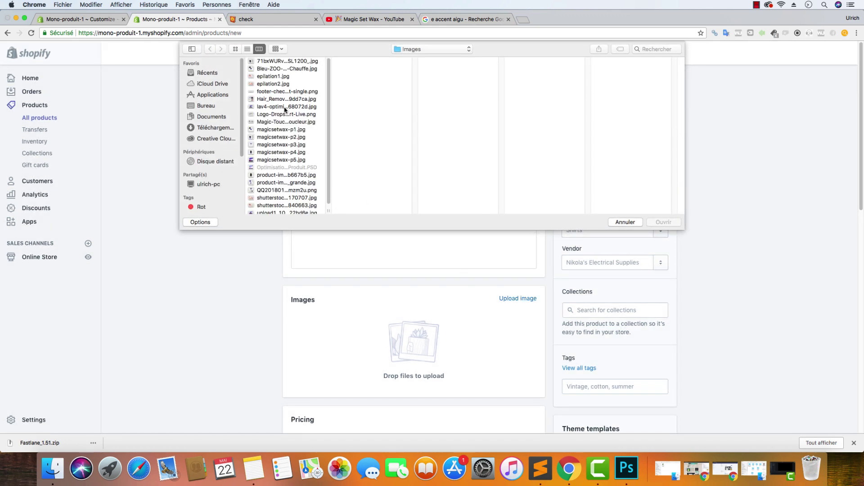
pyautogui.click(306, 129)
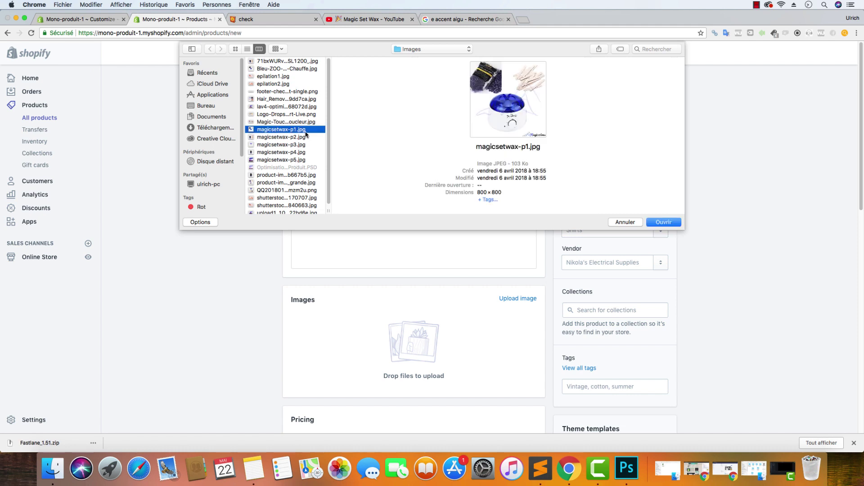
pyautogui.keyDown('shift'); pyautogui.click(302, 160); pyautogui.keyUp('shift')
pyautogui.click(663, 222)
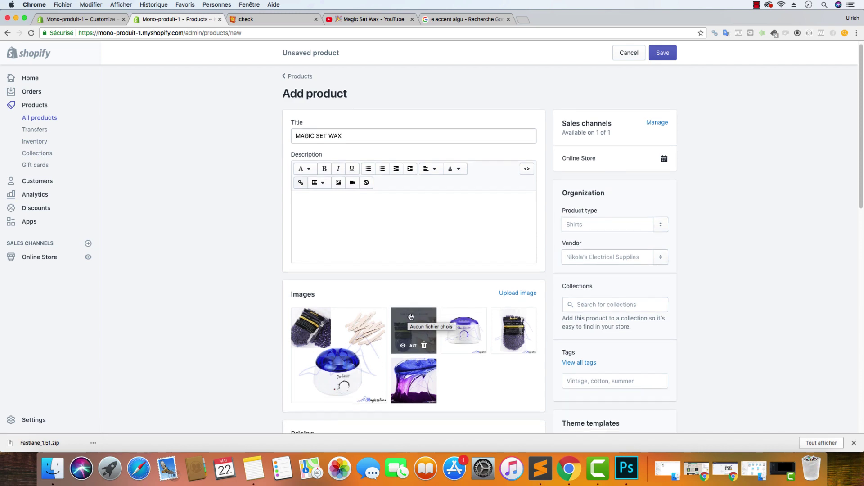
pyautogui.scroll(-1, 360, 304)
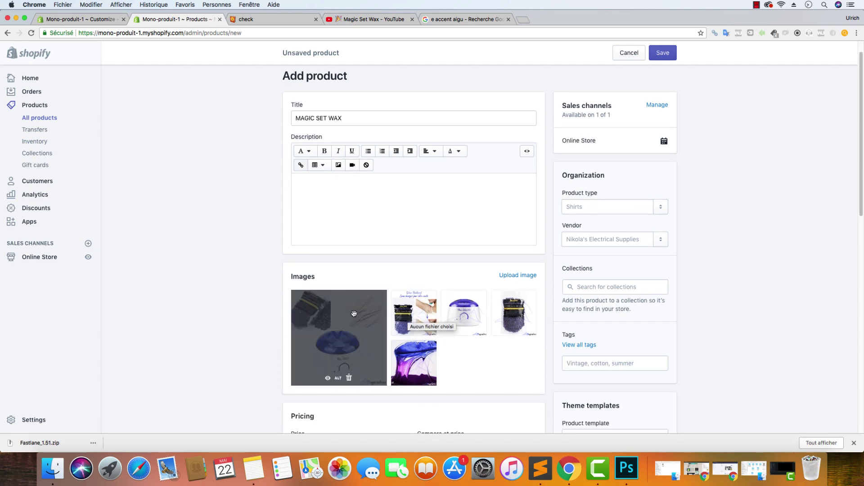
# Give the main photo the alt text 'Kit Appareil Chauffe cire avec spatule - MagicSetWax'
pyautogui.click(337, 377)
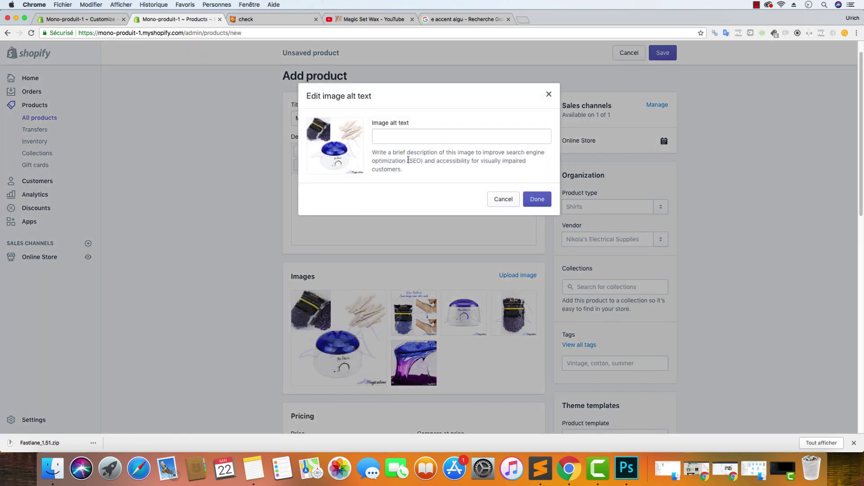
pyautogui.click(424, 140)
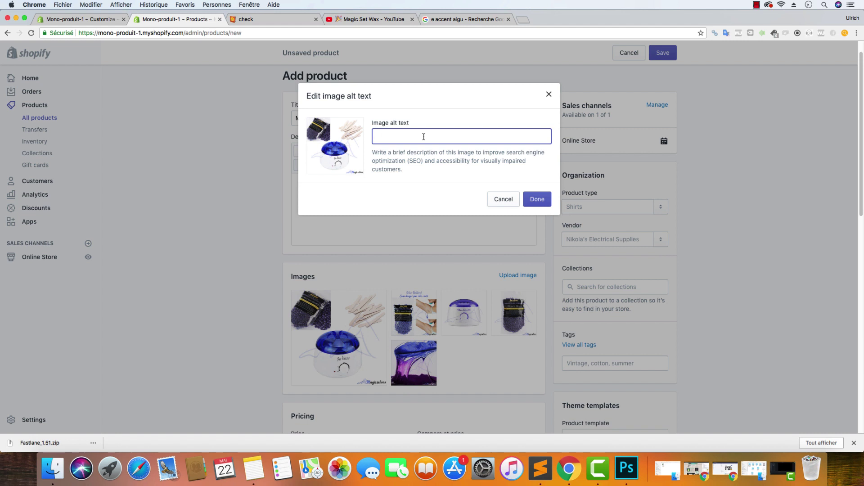
pyautogui.write('Kit Appareil Chauffe cire avec spatule - MagicSetWa')
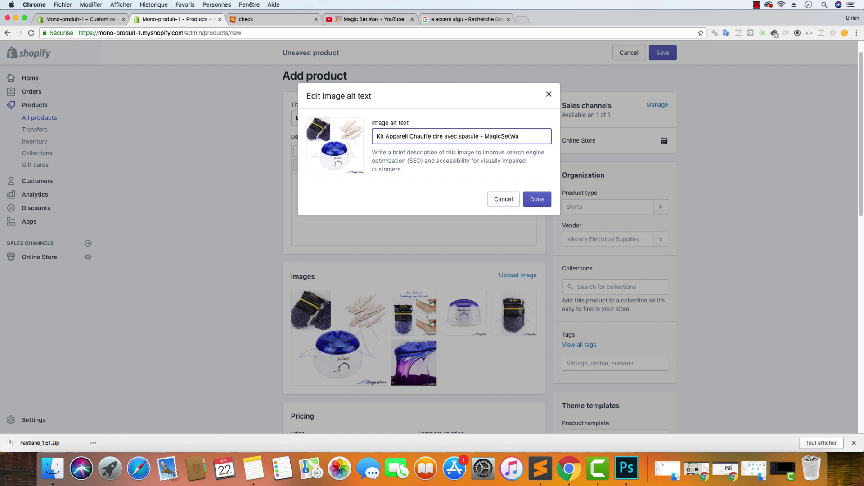
pyautogui.write('x')
pyautogui.click(537, 199)
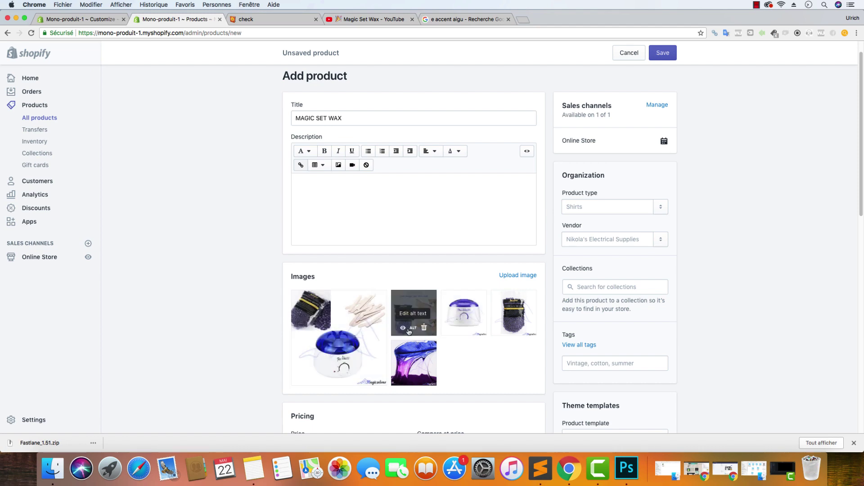
pyautogui.click(414, 328)
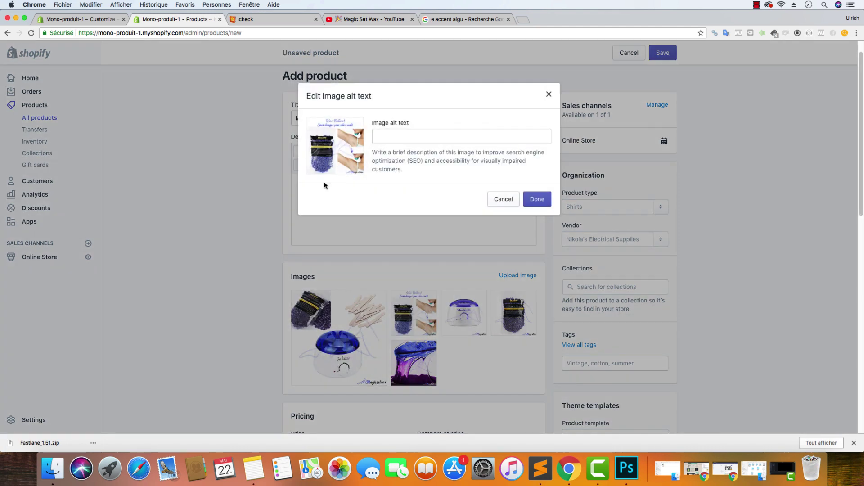
pyautogui.click(417, 138)
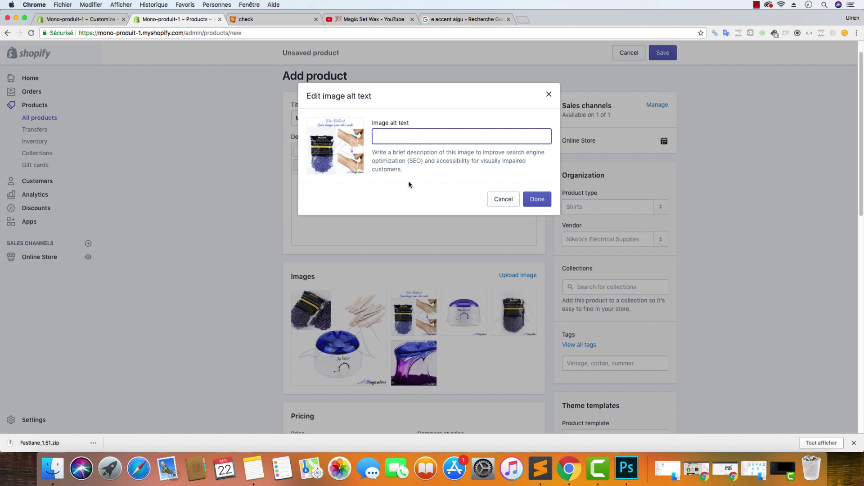
pyautogui.click(549, 94)
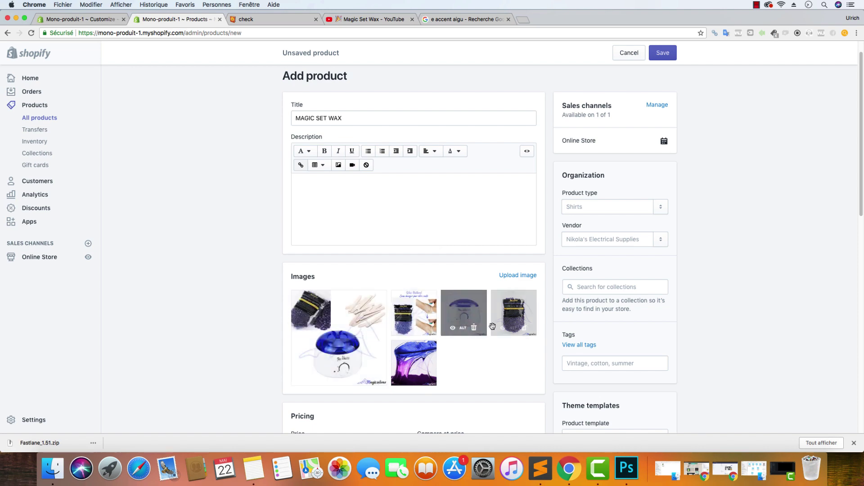
# Set the product price to €39,90
pyautogui.scroll(-1, 471, 350)
pyautogui.scroll(-3, 471, 350)
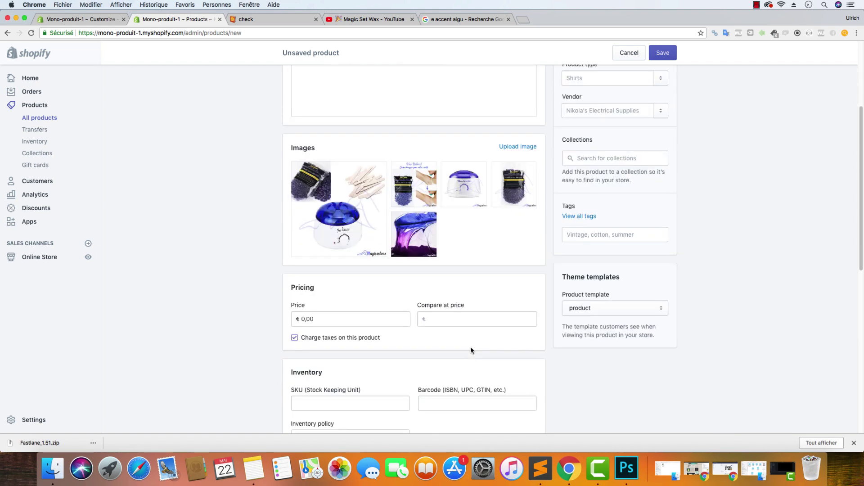
pyautogui.click(461, 317)
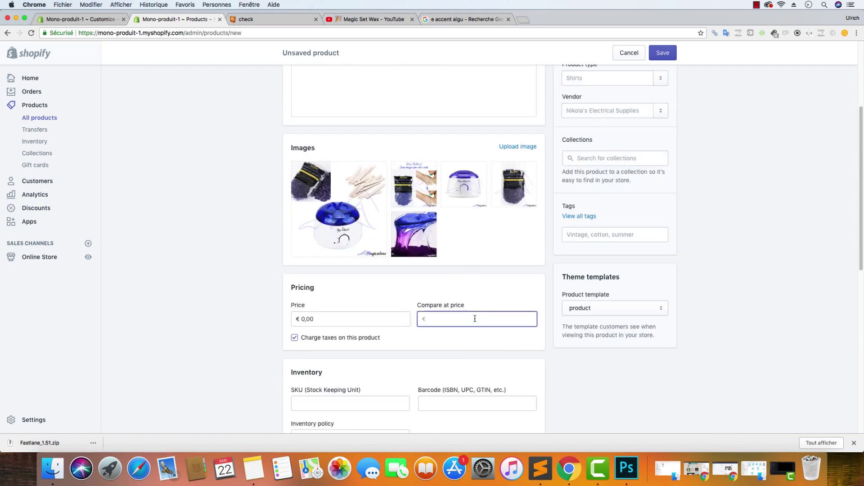
pyautogui.write('39,')
pyautogui.moveTo(308, 320); pyautogui.dragTo(297, 320)
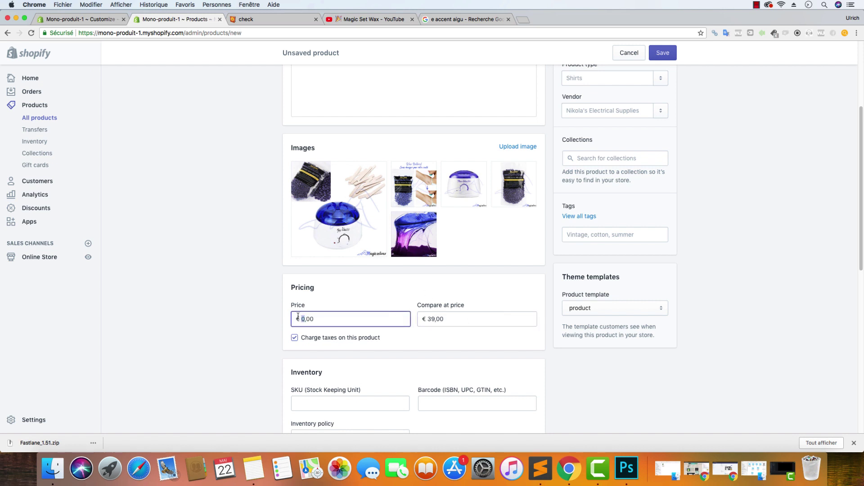
pyautogui.write('39')
pyautogui.press('BackSpace')
pyautogui.write('9,90')
# Set the compare-at price to €59,90
pyautogui.click(426, 318)
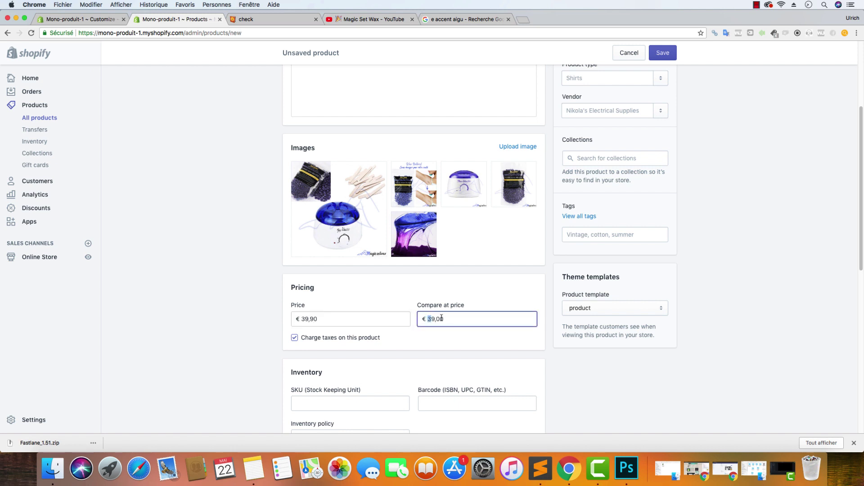
pyautogui.write('5')
pyautogui.press('BackSpace')
pyautogui.press('BackSpace')
pyautogui.write('à')
pyautogui.press('BackSpace')
pyautogui.write(',90')
pyautogui.click(130, 256)
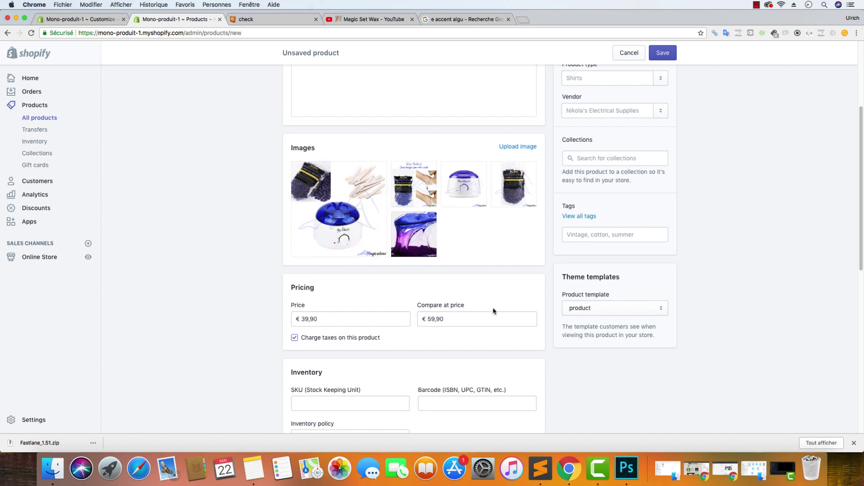
# Switch the empty product description to its HTML source view
pyautogui.click(458, 325)
pyautogui.scroll(-10, 509, 345)
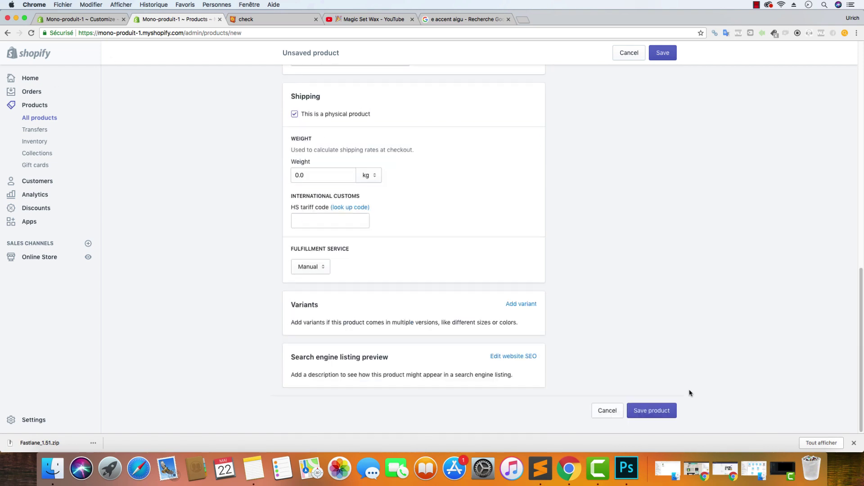
pyautogui.scroll(15, 689, 392)
pyautogui.scroll(-4, 486, 289)
pyautogui.scroll(5, 378, 154)
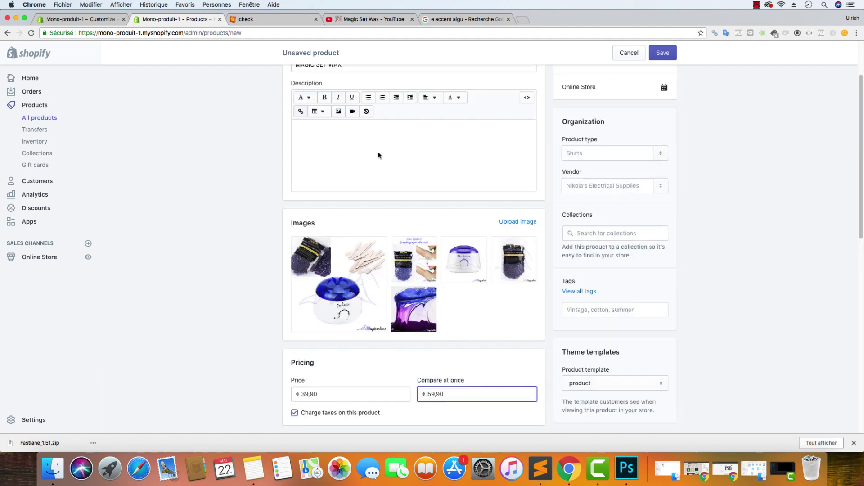
pyautogui.click(394, 216)
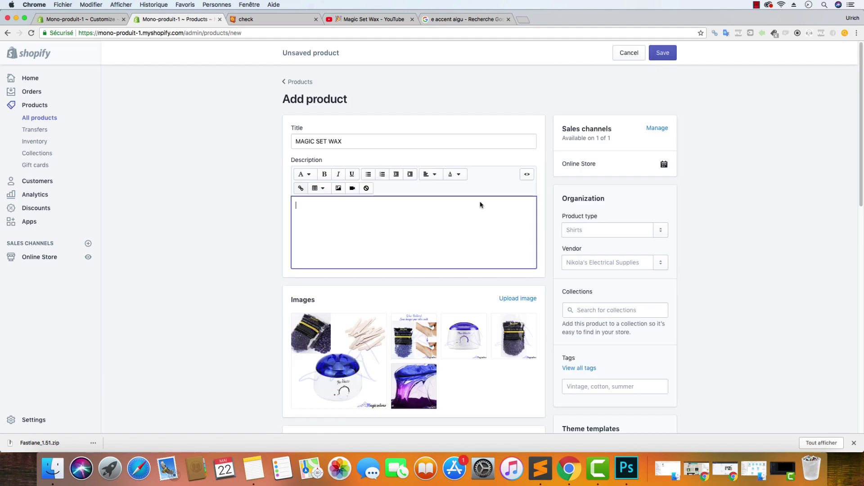
pyautogui.click(527, 174)
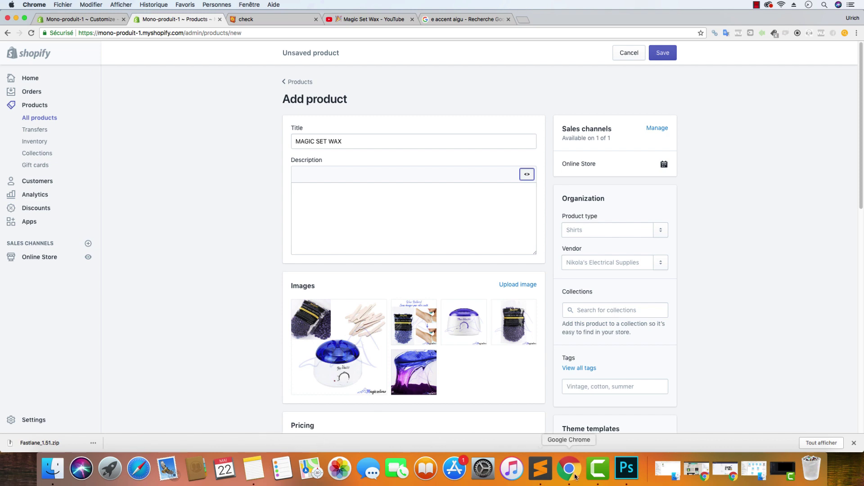
# In Sublime Text, open Texte.html and delete its first <img> tag
pyautogui.click(527, 474)
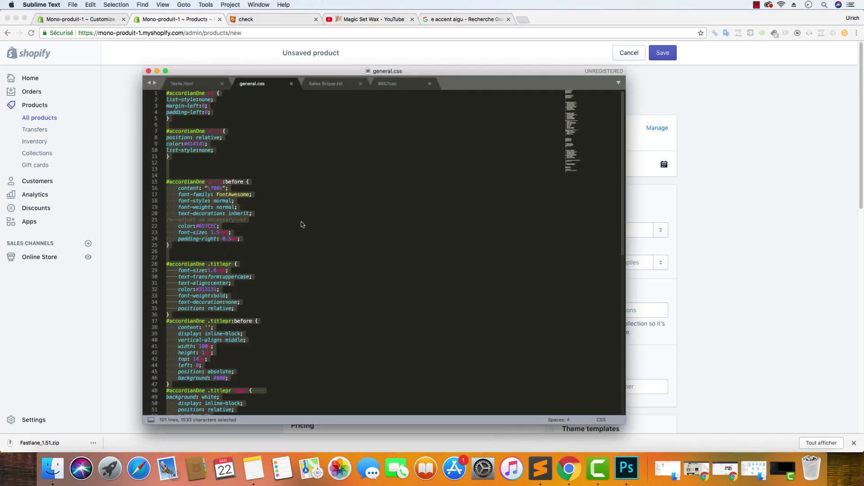
pyautogui.click(200, 87)
pyautogui.click(365, 225)
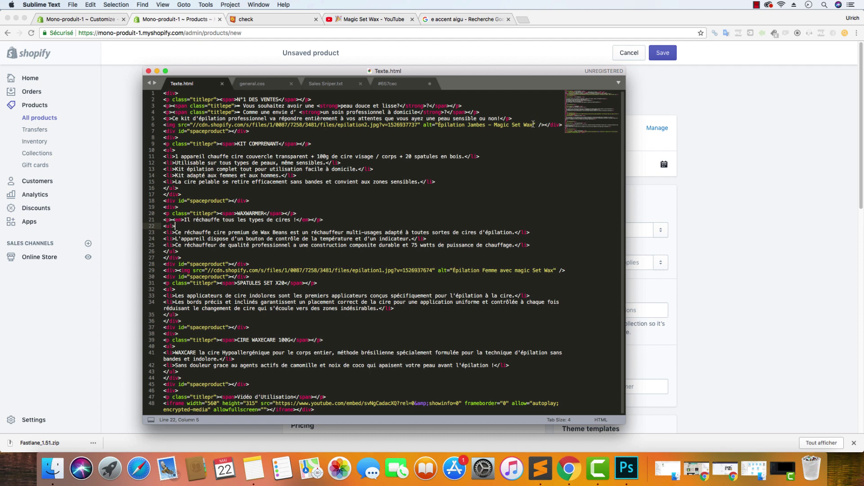
pyautogui.moveTo(412, 124); pyautogui.dragTo(193, 126)
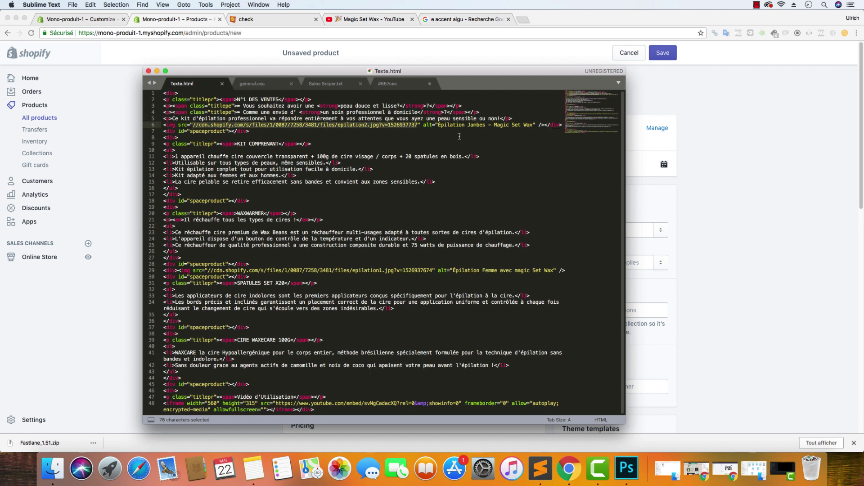
pyautogui.click(545, 124)
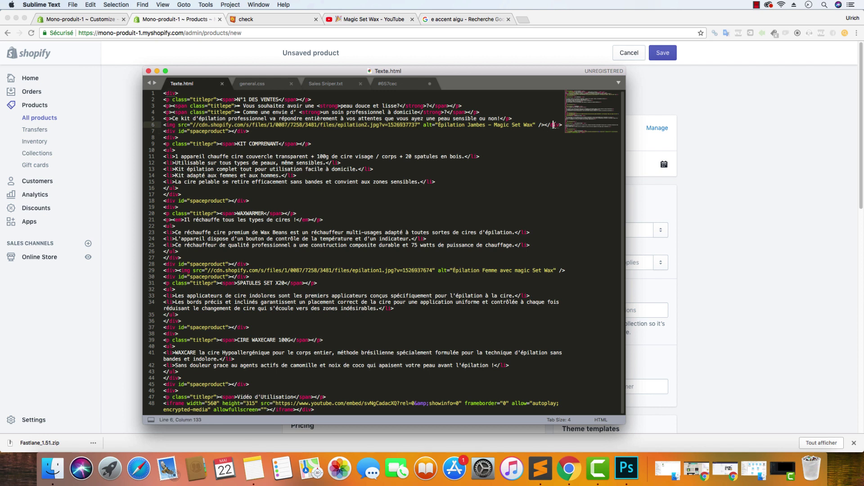
pyautogui.hotkey('shift', 'Left')
pyautogui.hotkey('shift', 'Left')
pyautogui.hotkey('shift', 'Left')
pyautogui.hotkey('shift', 'Left')
pyautogui.hotkey('shift', 'Left')
pyautogui.hotkey('shift', 'Left')
pyautogui.hotkey('shift', 'Left')
pyautogui.hotkey('shift', 'Left')
pyautogui.hotkey('shift', 'Left')
pyautogui.hotkey('shift', 'Left')
pyautogui.hotkey('shift', 'Left')
pyautogui.hotkey('shift', 'Left')
pyautogui.hotkey('shift', 'Left')
pyautogui.hotkey('shift', 'Left')
pyautogui.click(540, 124)
pyautogui.hotkey('shift', 'Right')
pyautogui.moveTo(541, 125); pyautogui.dragTo(158, 124)
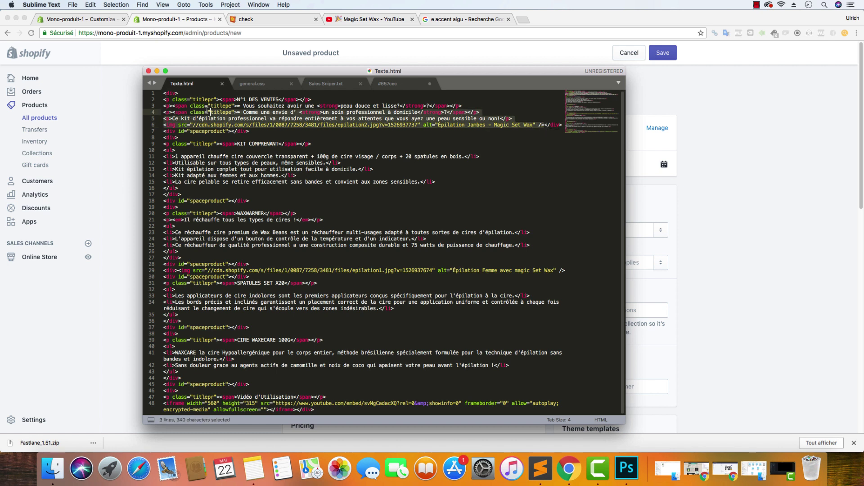
pyautogui.press('BackSpace')
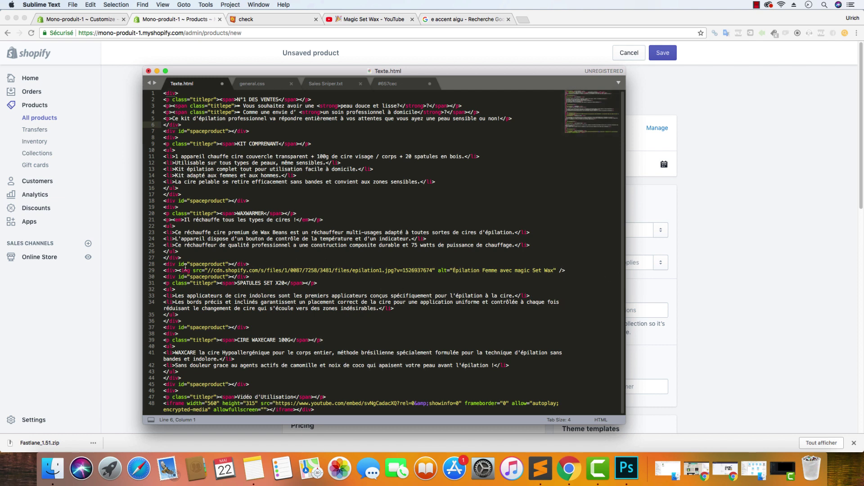
# Delete the second <img> tag and copy the whole file's markup
pyautogui.moveTo(178, 271); pyautogui.dragTo(571, 271)
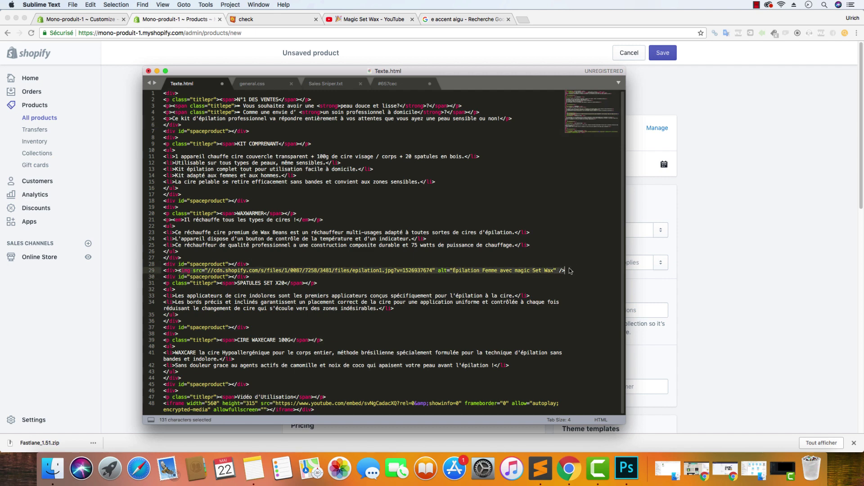
pyautogui.press('BackSpace')
pyautogui.click(379, 203)
pyautogui.press('super+a')
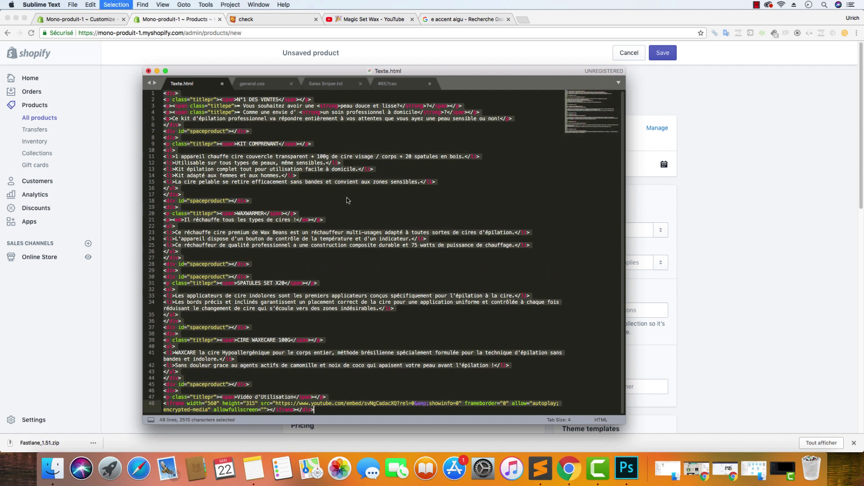
pyautogui.rightClick(347, 201)
pyautogui.click(288, 190)
pyautogui.click(112, 173)
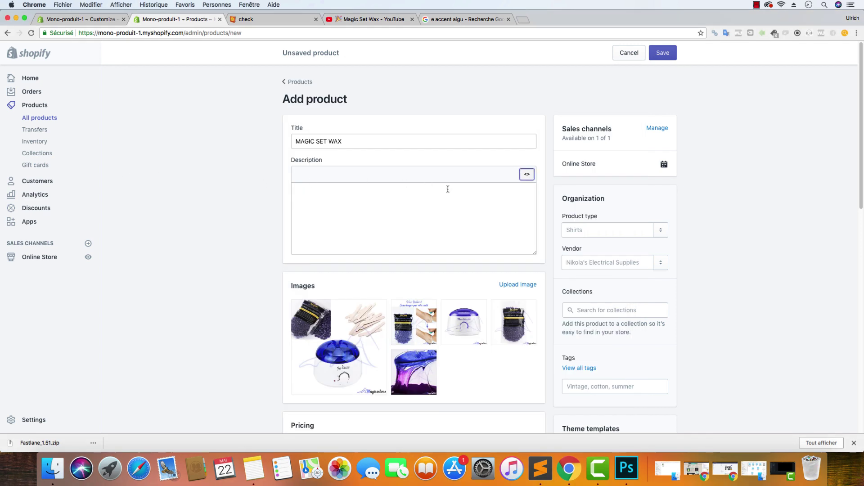
# Paste the Texte.html markup into the description's HTML view and save the product
pyautogui.click(526, 174)
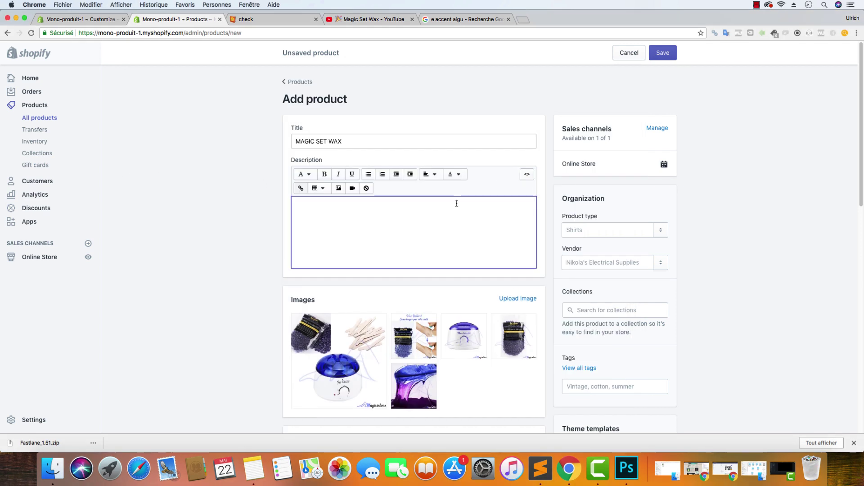
pyautogui.click(532, 179)
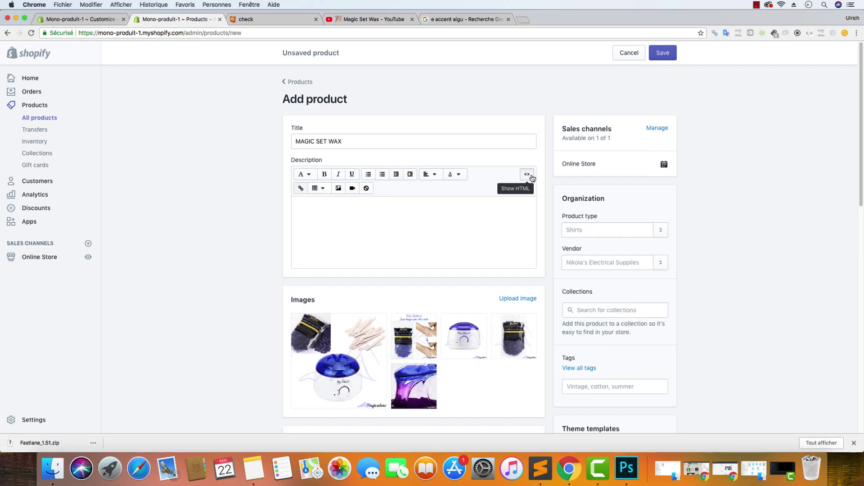
pyautogui.click(445, 225)
pyautogui.press('super+v')
pyautogui.click(660, 55)
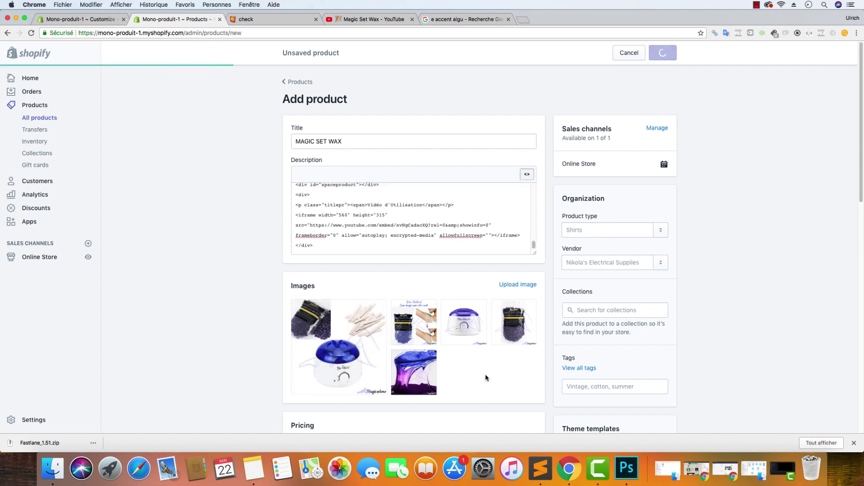
pyautogui.click(550, 466)
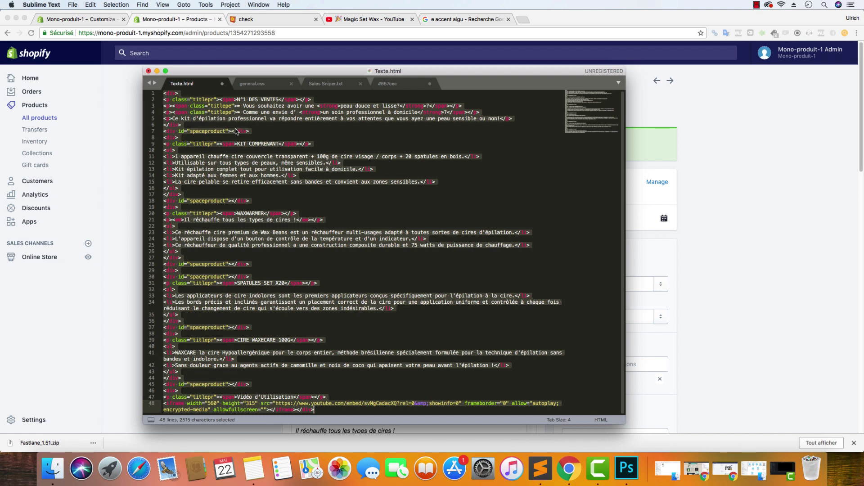
pyautogui.click(140, 110)
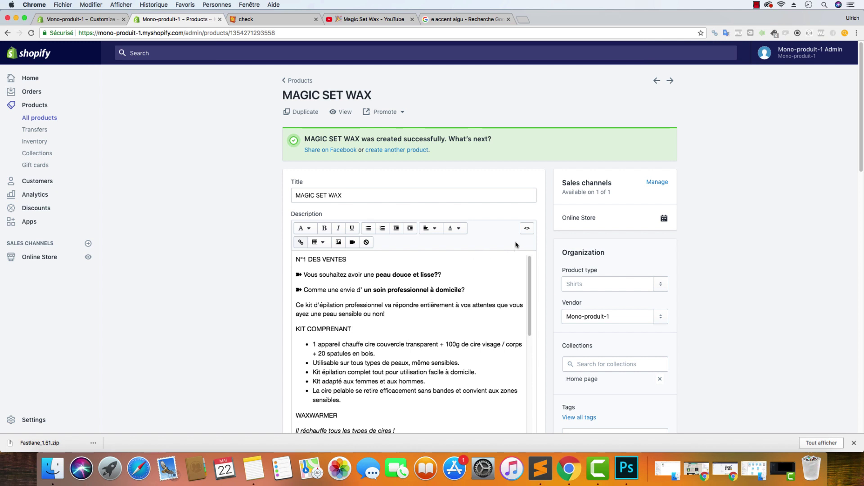
# Delete the doubled question mark after 'lisse' in the description's HTML source
pyautogui.click(527, 228)
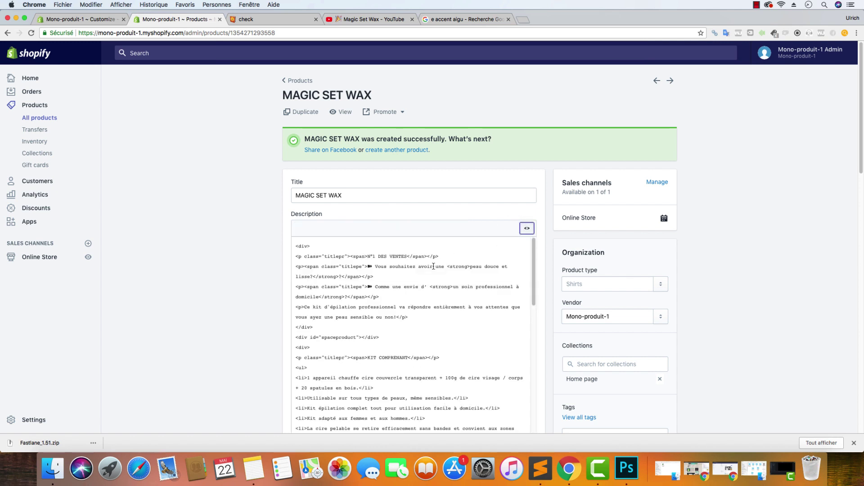
pyautogui.click(313, 275)
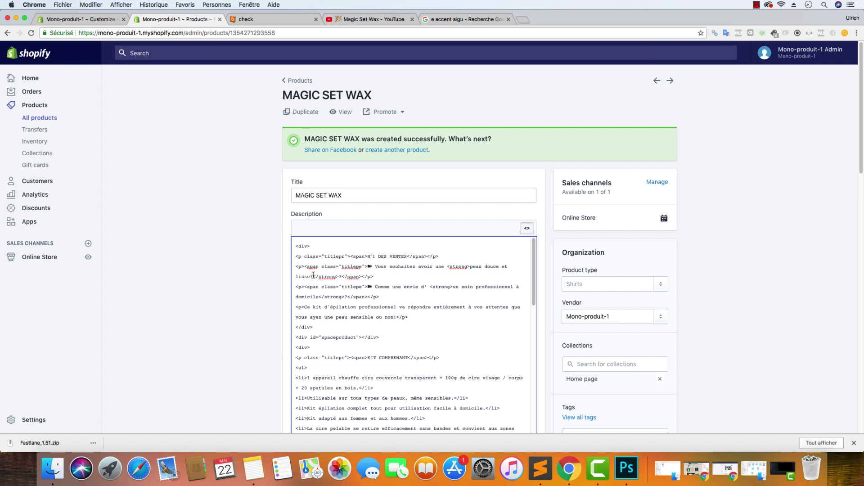
pyautogui.press('BackSpace')
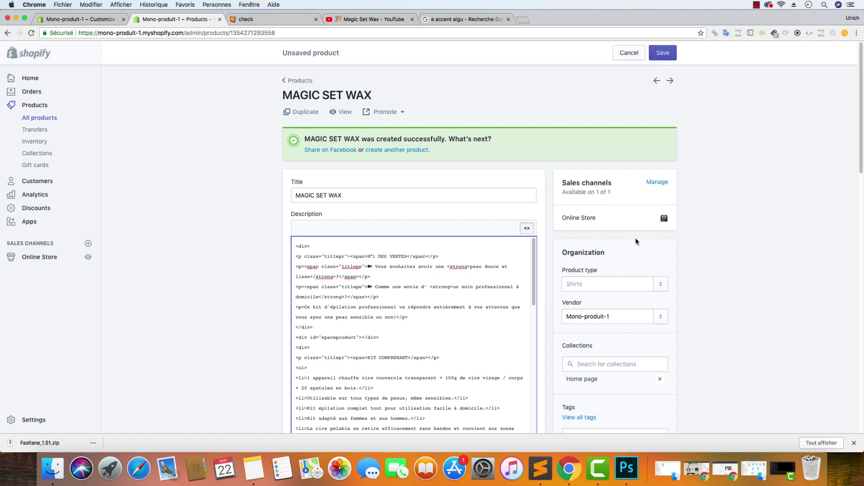
pyautogui.click(527, 229)
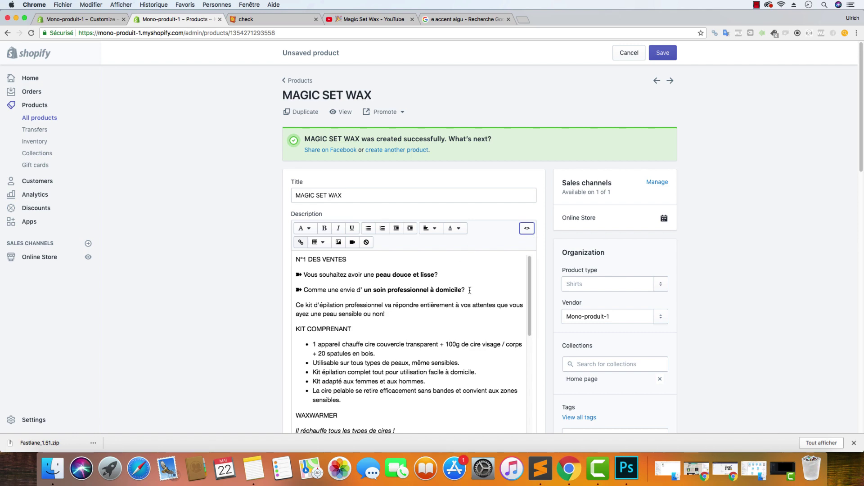
# Insert a blank line after the intro paragraph, before KIT COMPRENANT
pyautogui.scroll(-10, 475, 284)
pyautogui.scroll(-3, 458, 281)
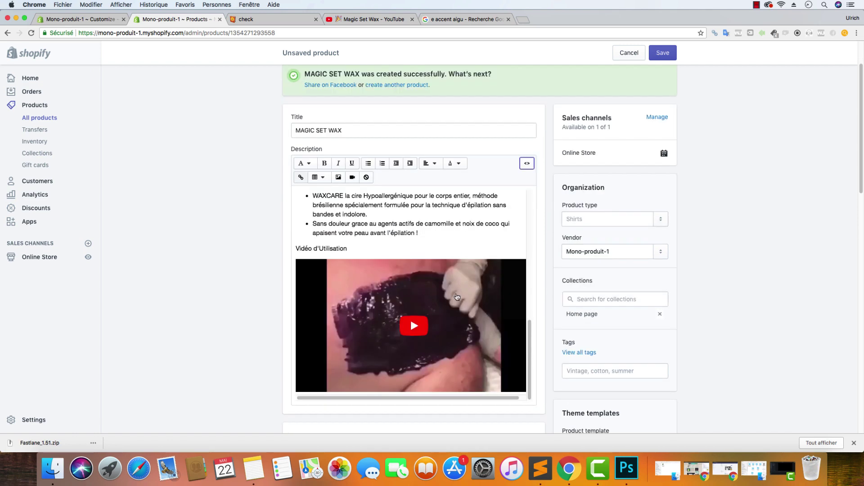
pyautogui.scroll(10, 455, 313)
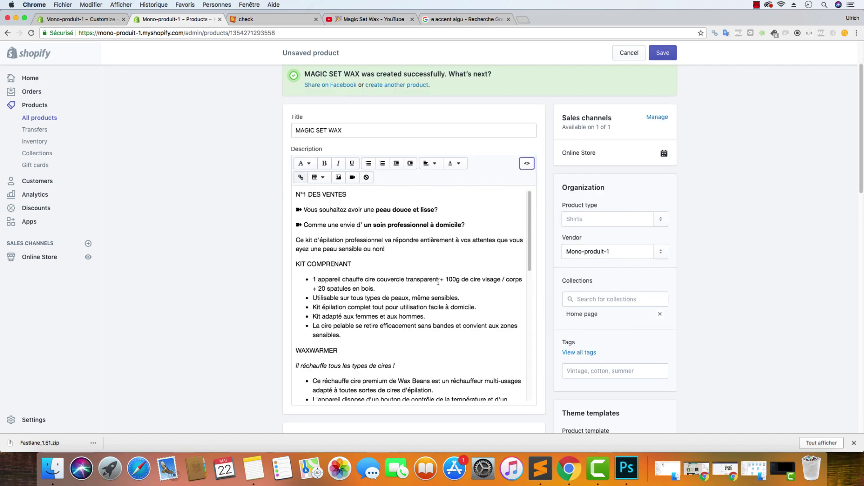
pyautogui.click(529, 164)
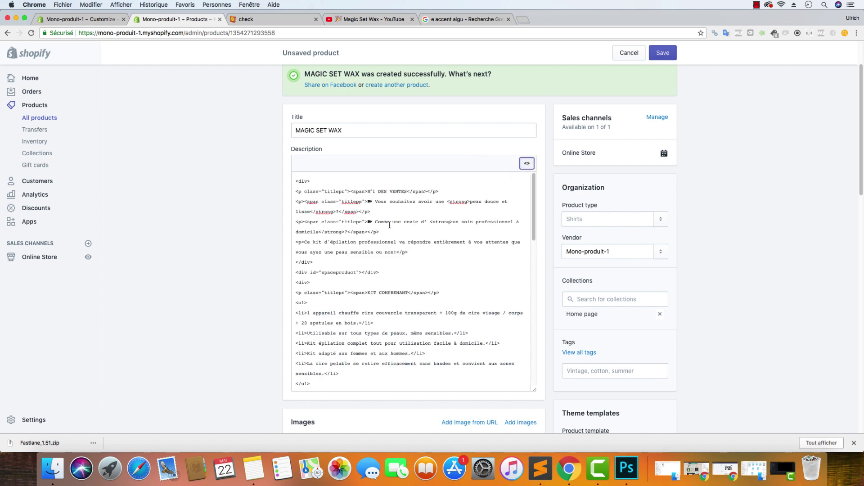
pyautogui.click(531, 162)
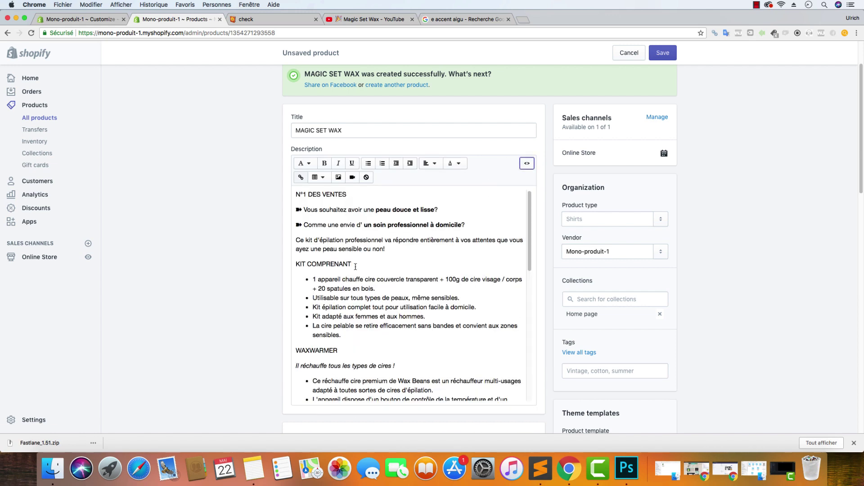
pyautogui.click(406, 252)
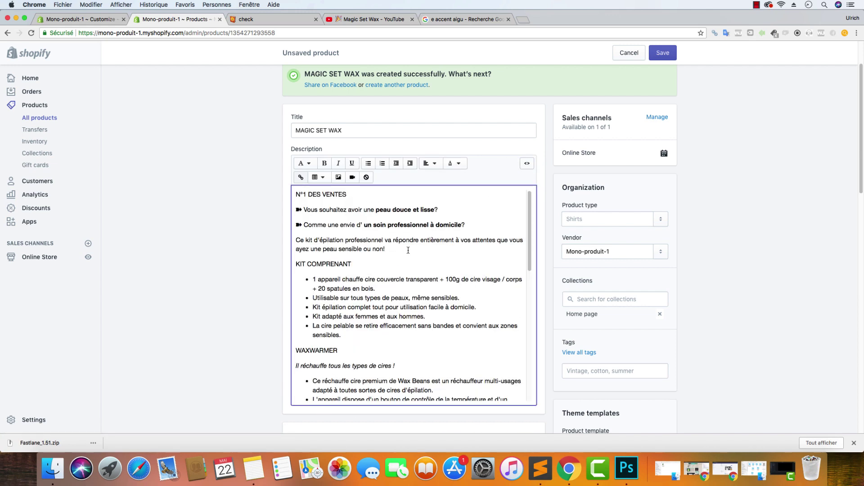
pyautogui.press('Return')
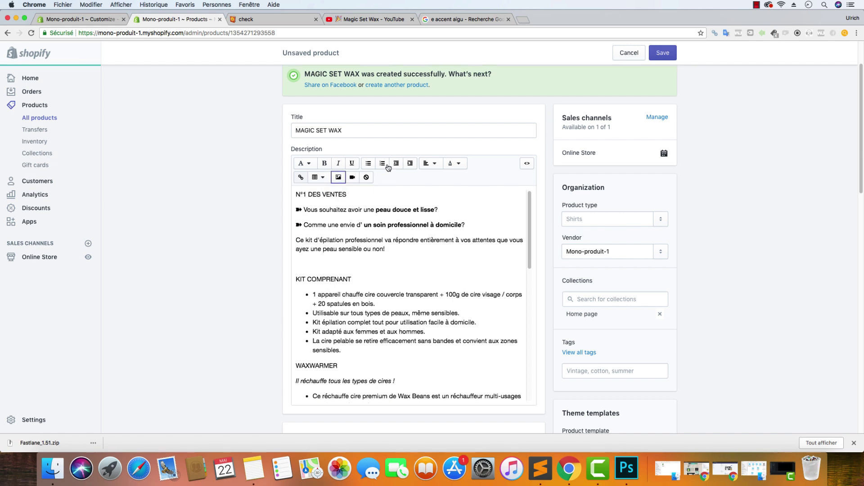
# Choose the thigh-waxing picture for insertion at Original size
pyautogui.click(339, 177)
pyautogui.click(381, 156)
pyautogui.click(348, 156)
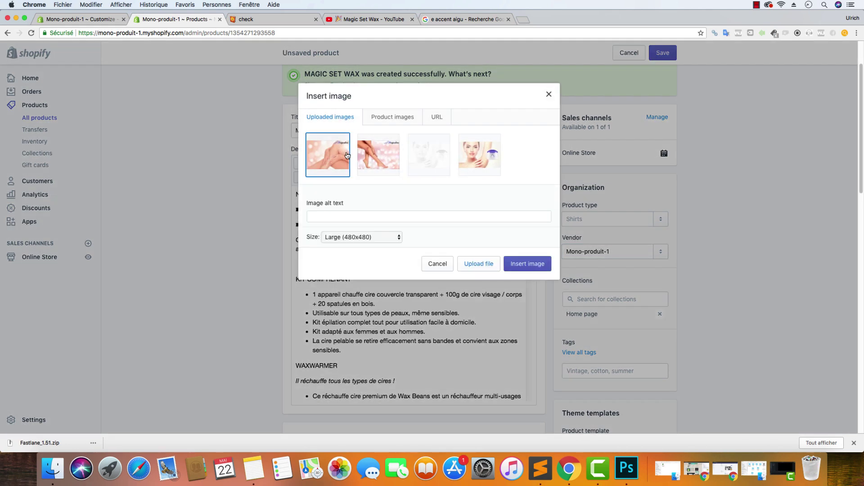
pyautogui.click(354, 237)
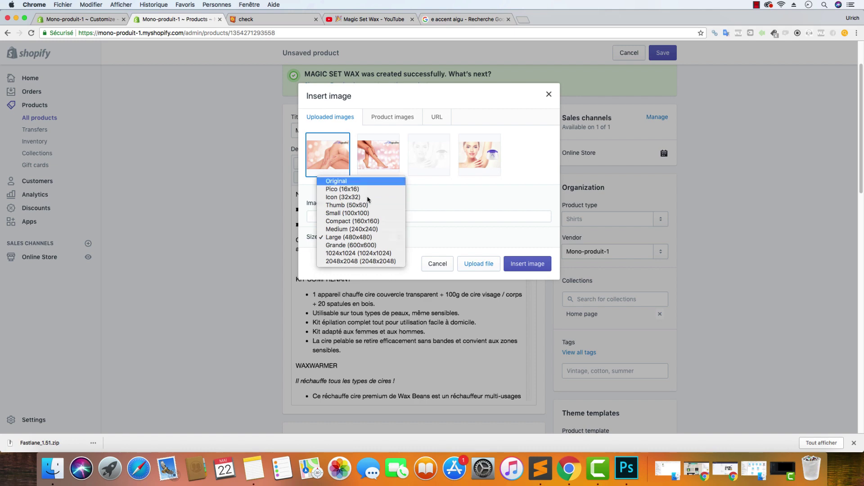
pyautogui.click(368, 179)
# Give it alt text 'Épilation cuisse pour les femmes - MagicSetWax' and insert it
pyautogui.click(370, 213)
pyautogui.press('super+v')
pyautogui.press('super+z')
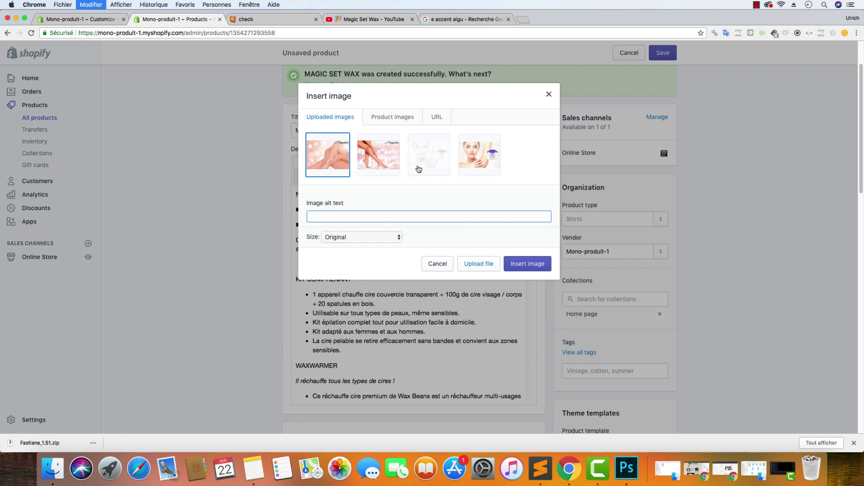
pyautogui.click(469, 19)
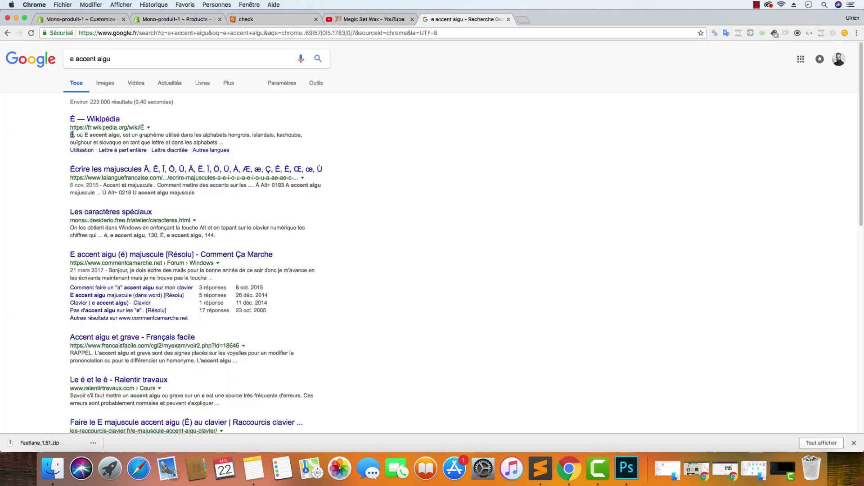
pyautogui.click(79, 19)
pyautogui.click(176, 19)
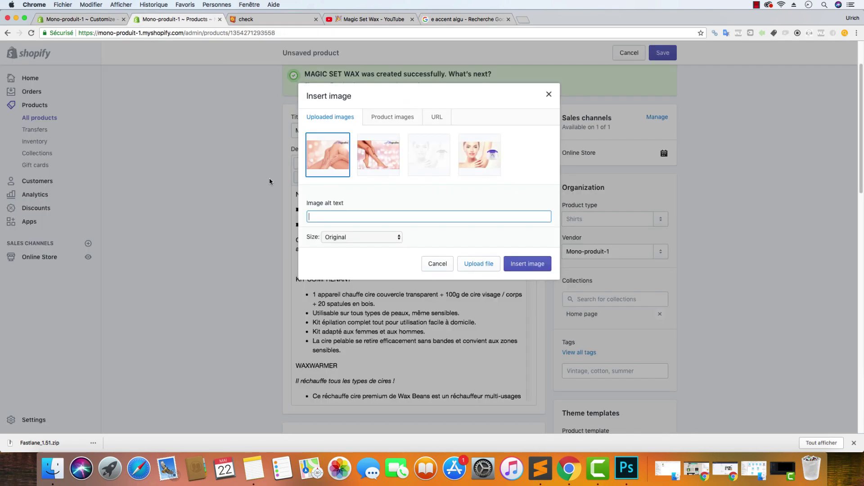
pyautogui.write('É')
pyautogui.write('pilation cuisse femm')
pyautogui.press('BackSpace')
pyautogui.press('BackSpace')
pyautogui.press('BackSpace')
pyautogui.press('BackSpace')
pyautogui.write('pour les femmes ')
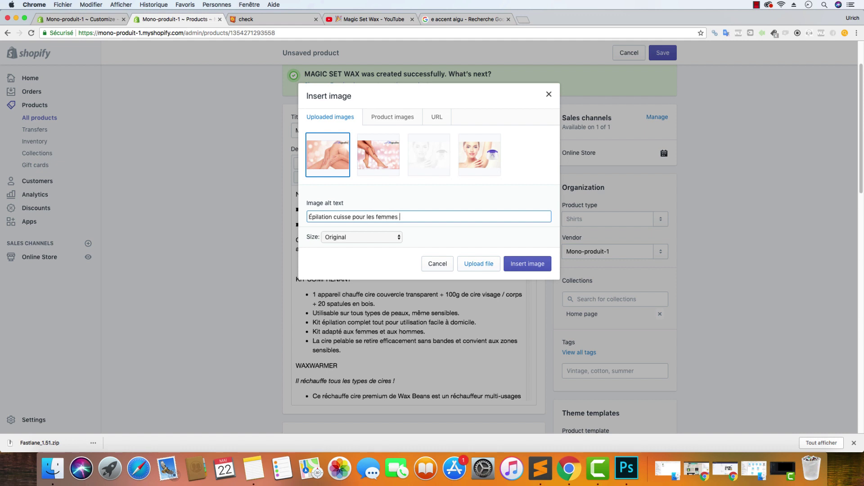
pyautogui.write('- MagicSetWax')
pyautogui.click(533, 267)
# Start a new line after 'chauffage.' in the heater bullets, removing the empty bullet
pyautogui.scroll(-2, 400, 298)
pyautogui.scroll(-10, 400, 298)
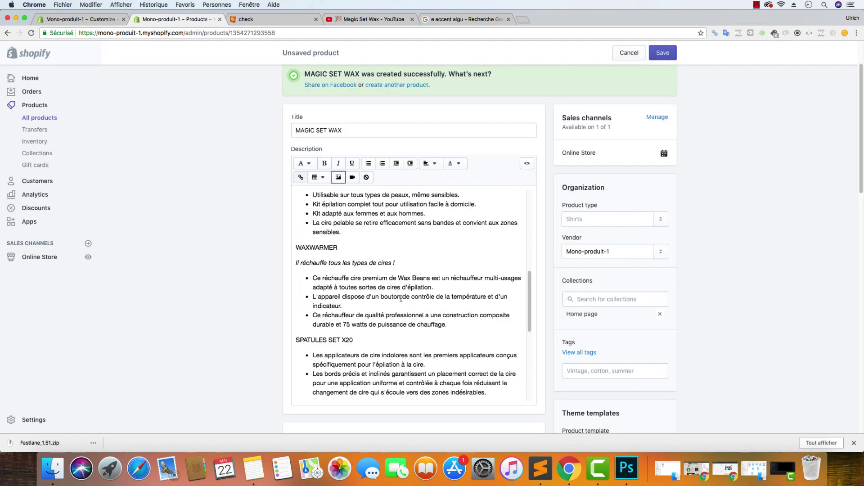
pyautogui.click(449, 314)
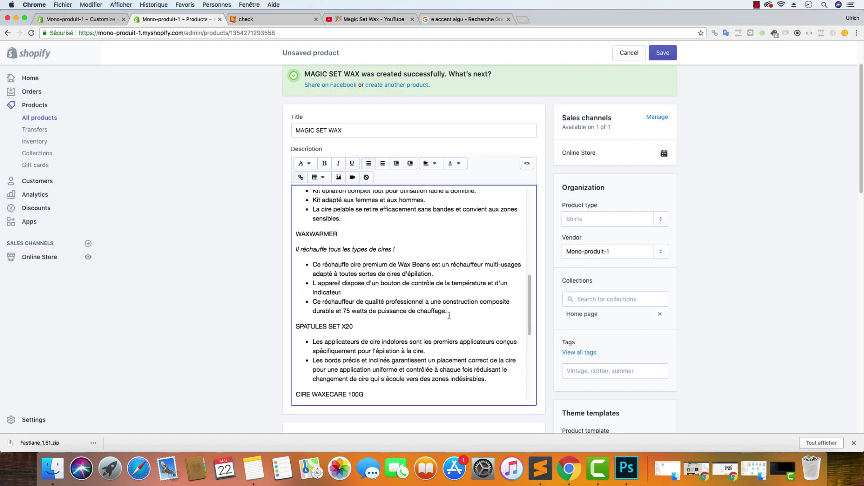
pyautogui.press('Return')
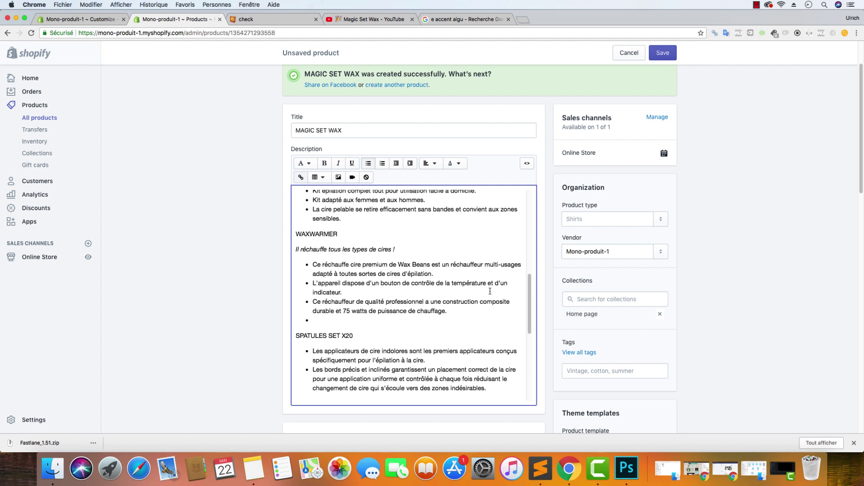
pyautogui.press('BackSpace')
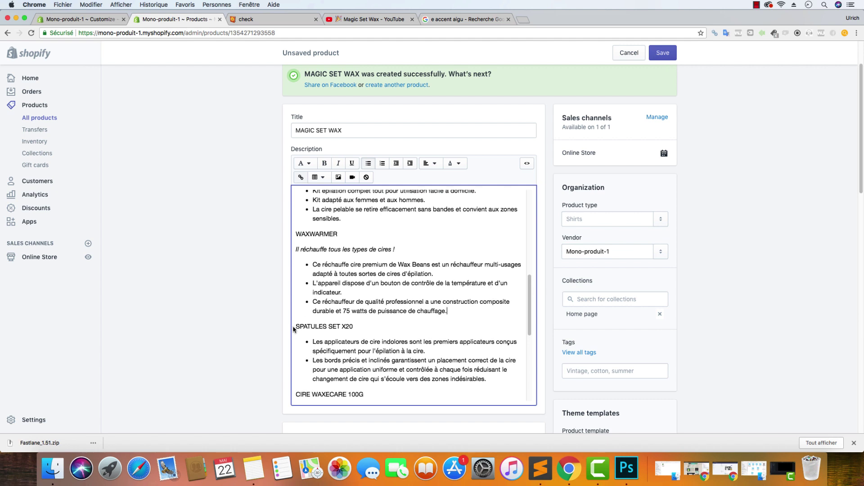
# Add an empty paragraph after 'chauffage.' so SPATULES SET X20 stands apart
pyautogui.press('Return')
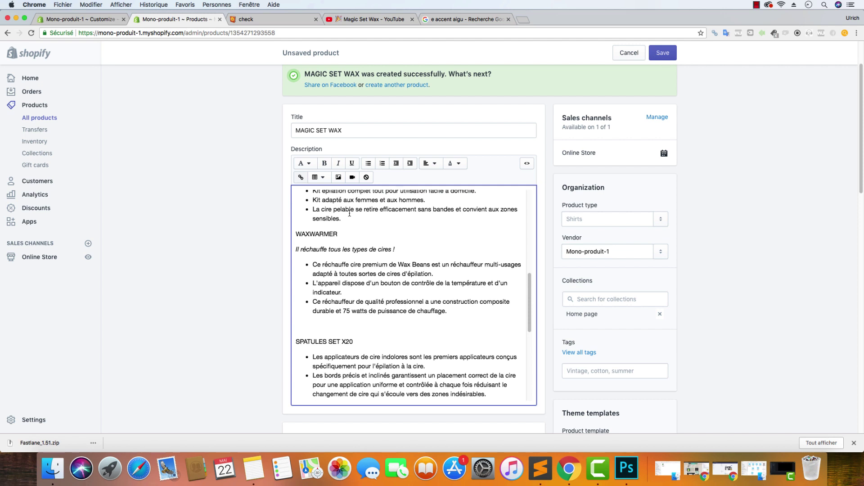
pyautogui.scroll(10, 373, 233)
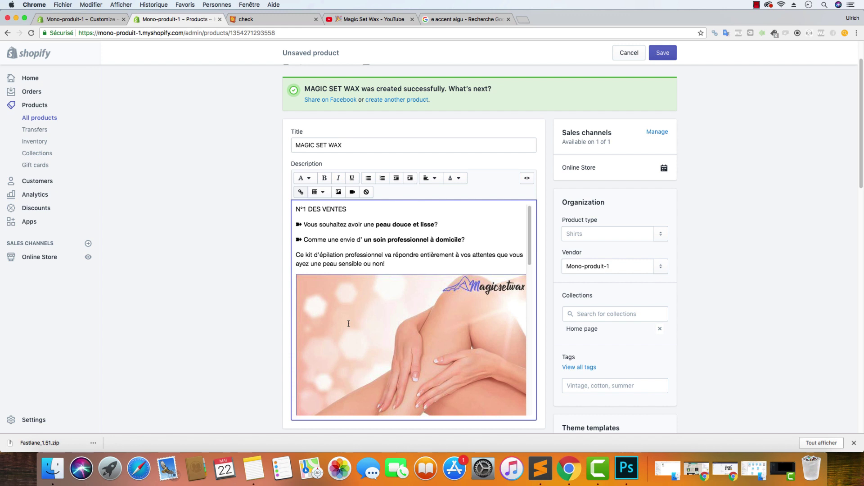
pyautogui.scroll(-4, 378, 311)
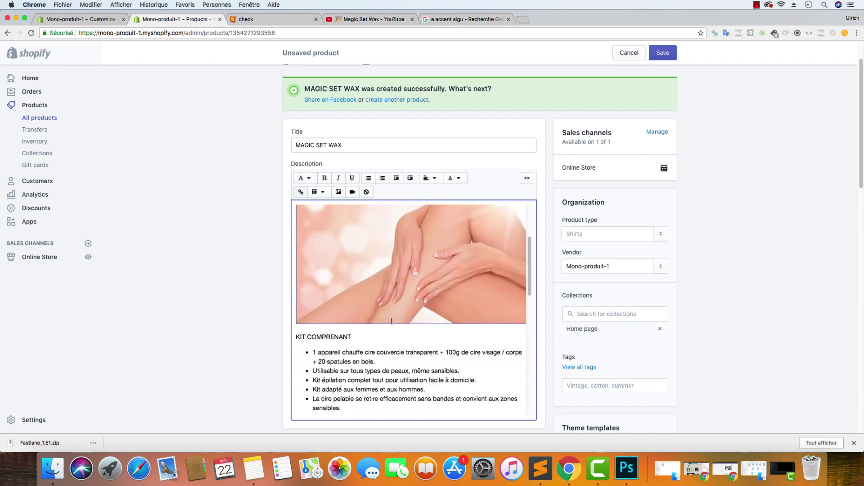
pyautogui.scroll(-10, 434, 326)
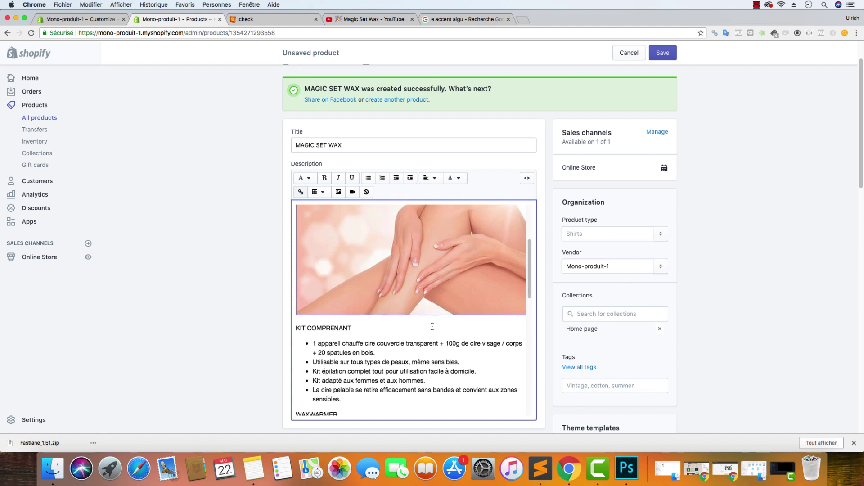
pyautogui.scroll(15, 434, 330)
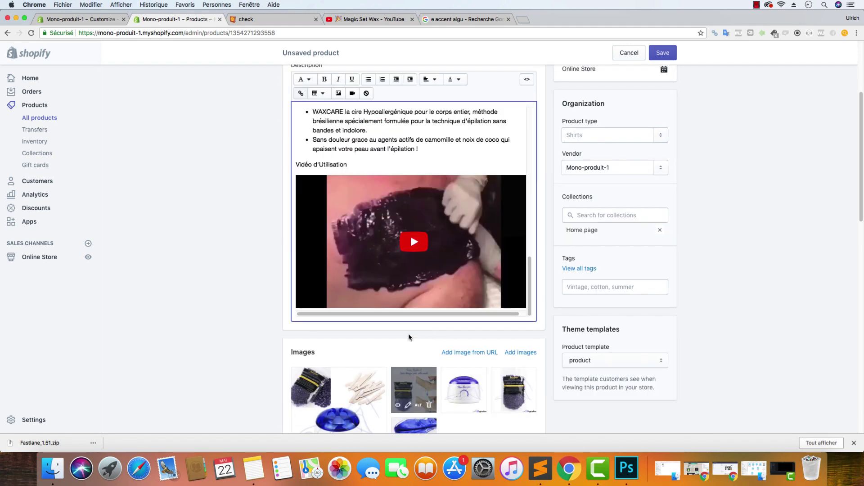
pyautogui.scroll(-10, 427, 285)
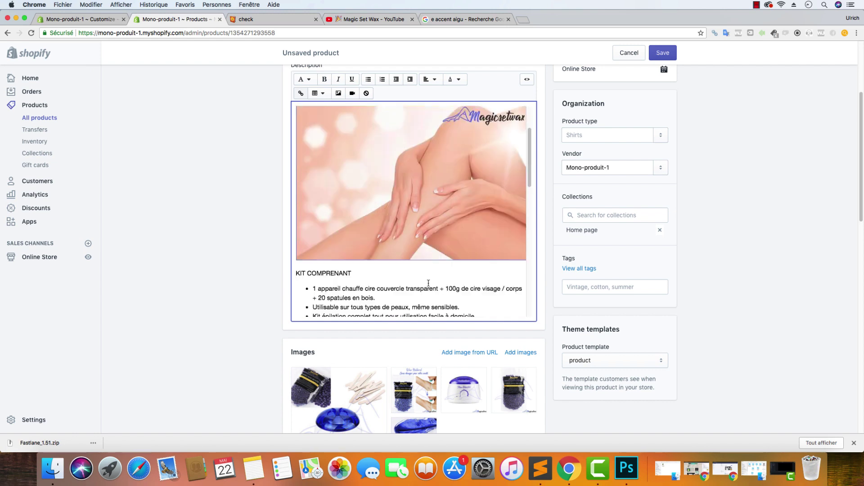
pyautogui.scroll(10, 431, 282)
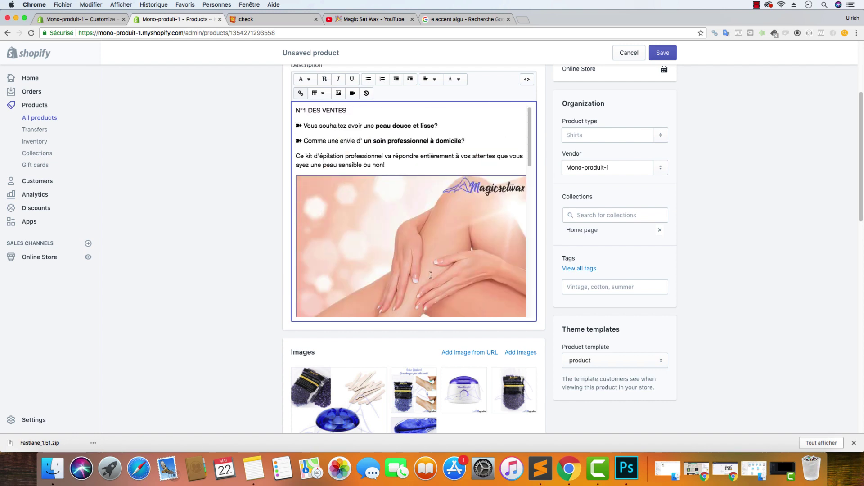
pyautogui.scroll(-6, 428, 315)
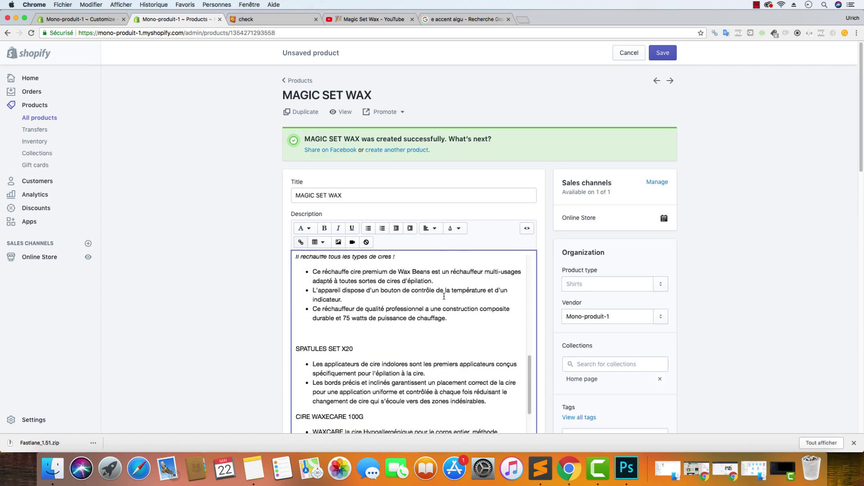
pyautogui.scroll(3, 427, 315)
pyautogui.click(320, 321)
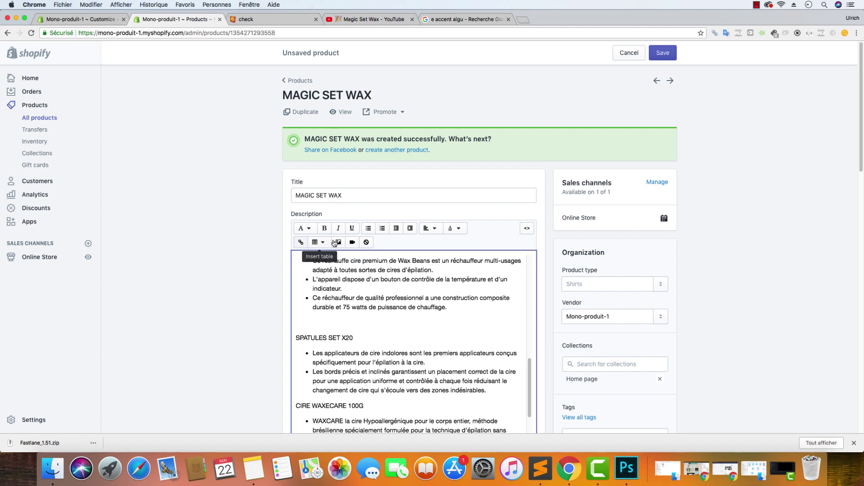
pyautogui.click(339, 243)
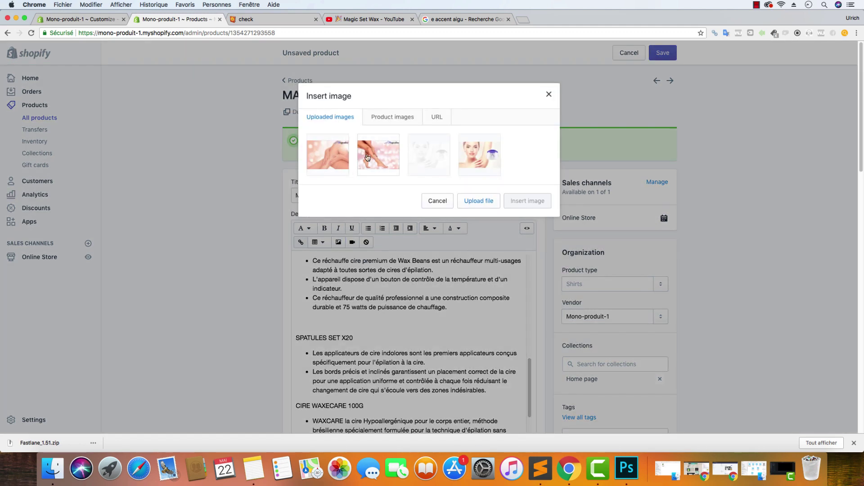
# Insert the leg-waxing photo at Original size, with alt text mentioning l'appareil chauffe cire
pyautogui.click(398, 159)
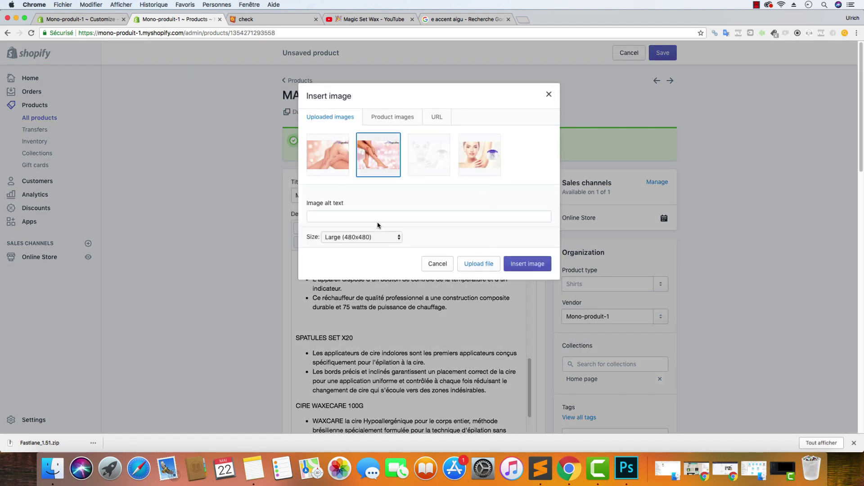
pyautogui.click(375, 238)
pyautogui.click(385, 182)
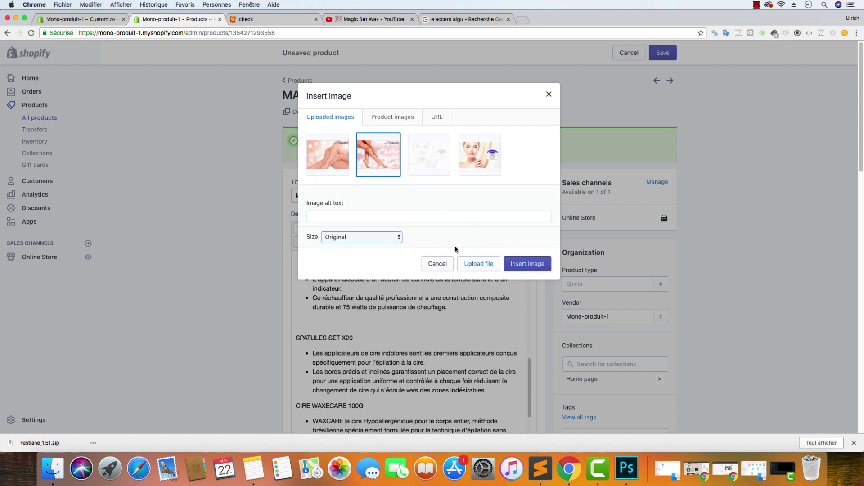
pyautogui.click(417, 218)
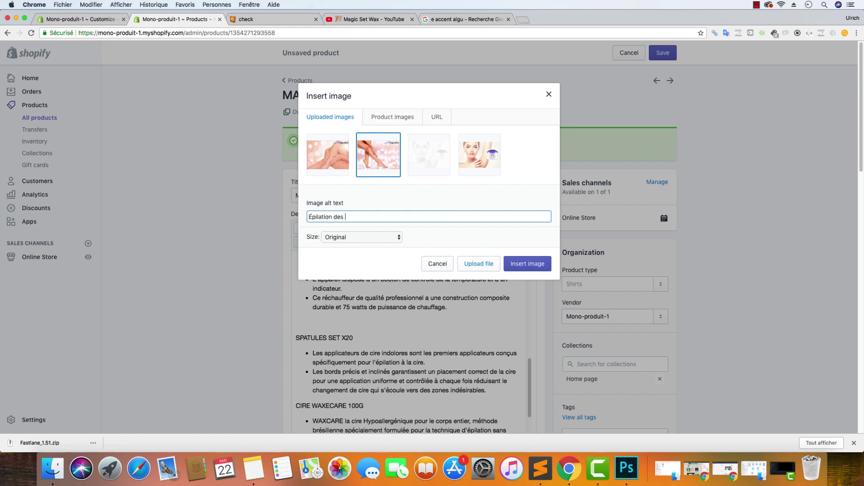
pyautogui.write('bes avec MagicSetWax')
pyautogui.click(381, 217)
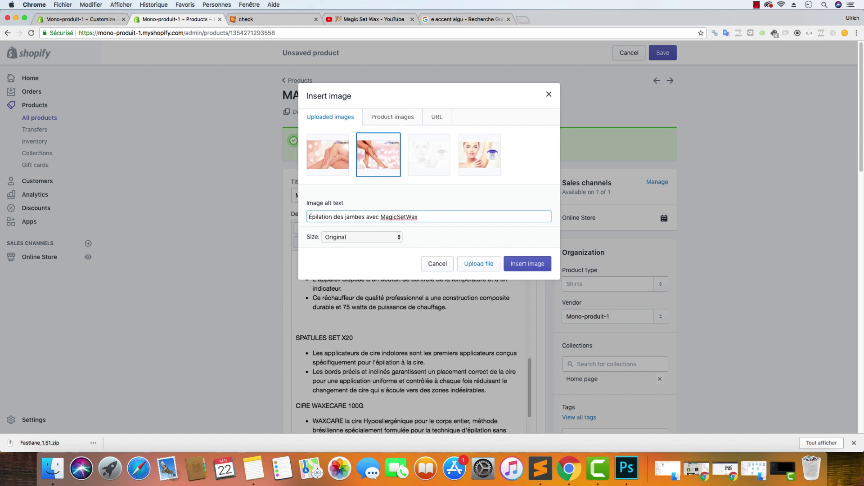
pyautogui.write("l'appareil chauffe cire")
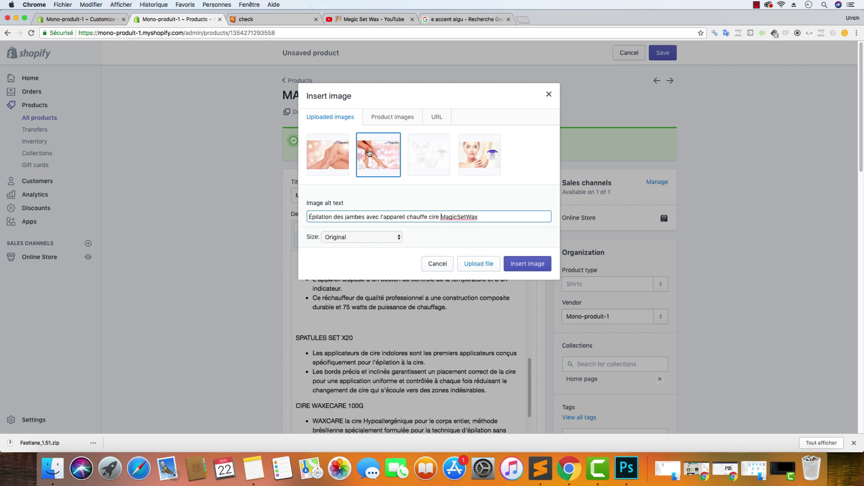
pyautogui.click(526, 264)
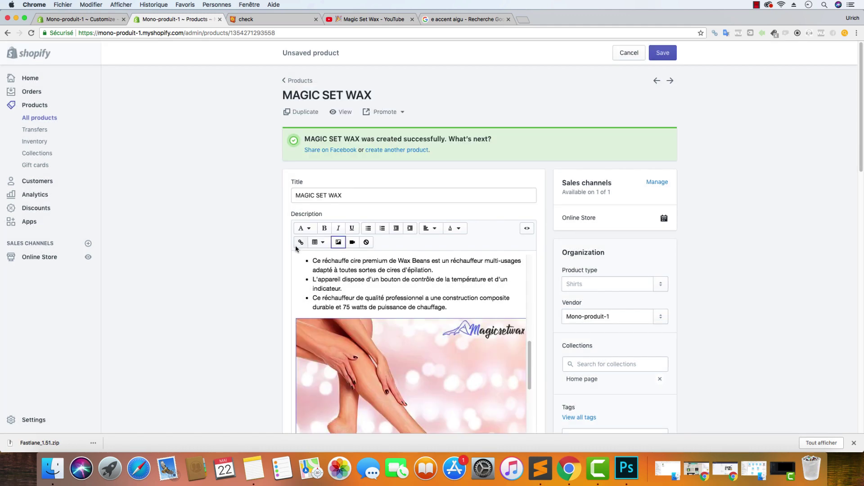
# Review the description's HTML source, return to formatted view, and save MAGIC SET WAX
pyautogui.scroll(10, 423, 286)
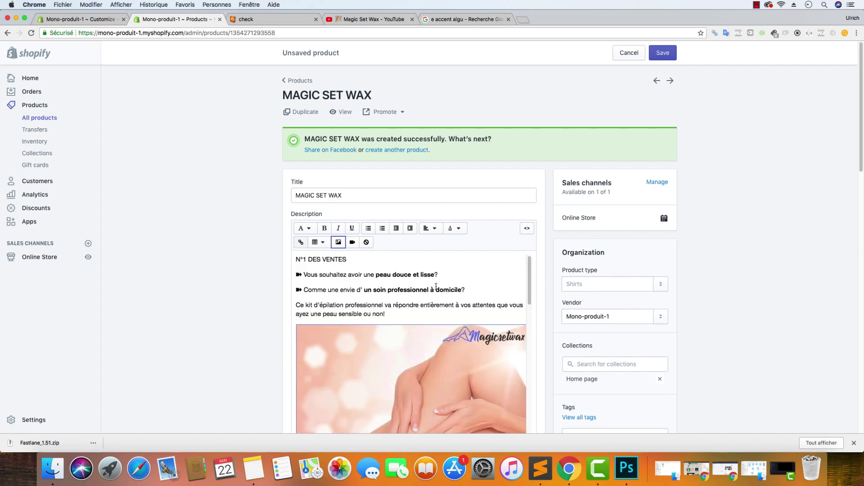
pyautogui.click(529, 230)
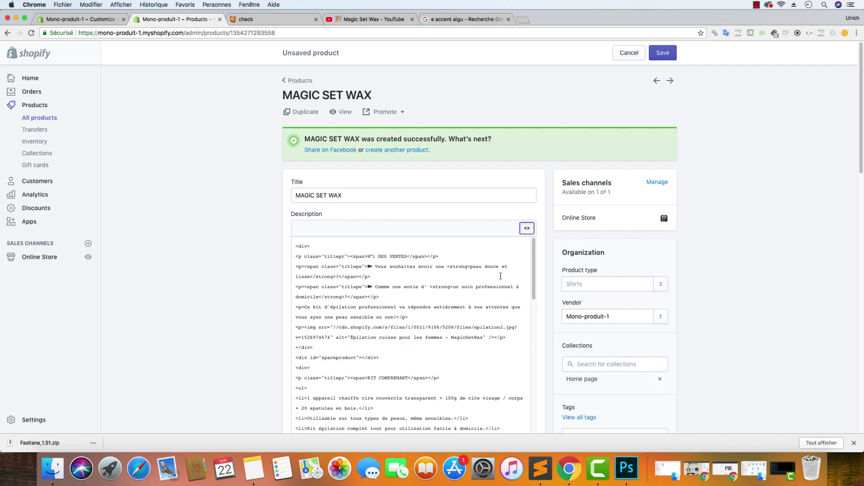
pyautogui.scroll(-3, 450, 311)
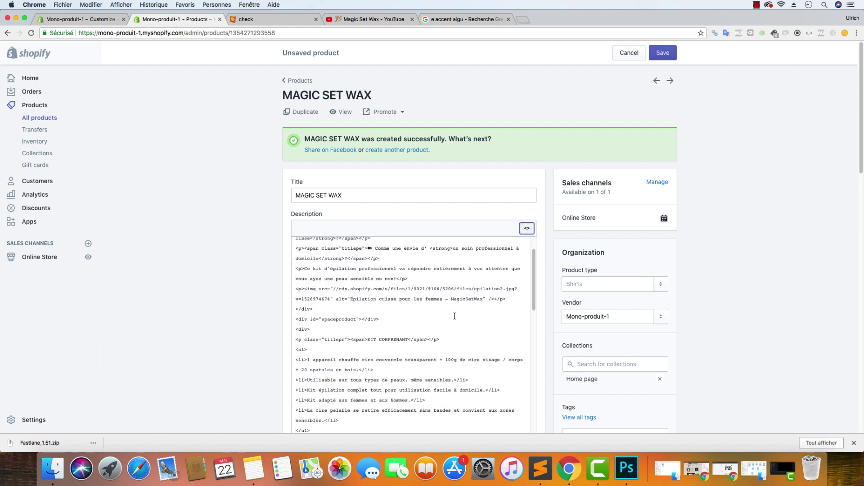
pyautogui.scroll(-7, 454, 316)
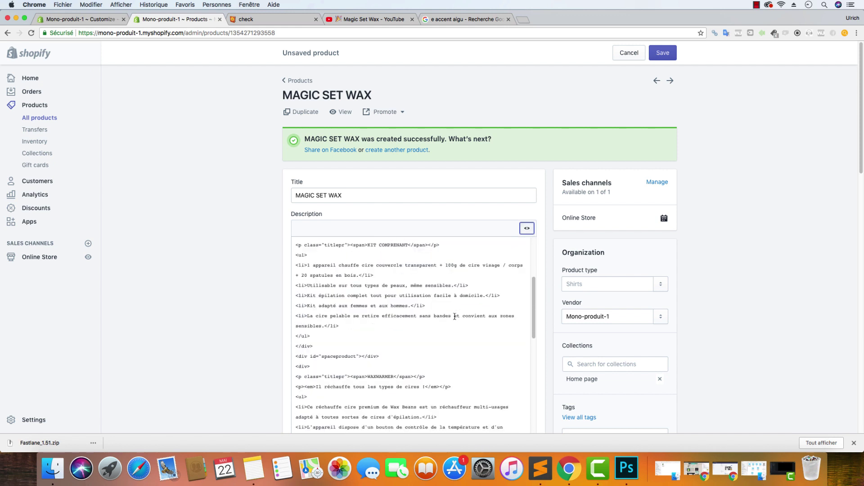
pyautogui.scroll(-9, 454, 318)
pyautogui.scroll(-8, 454, 318)
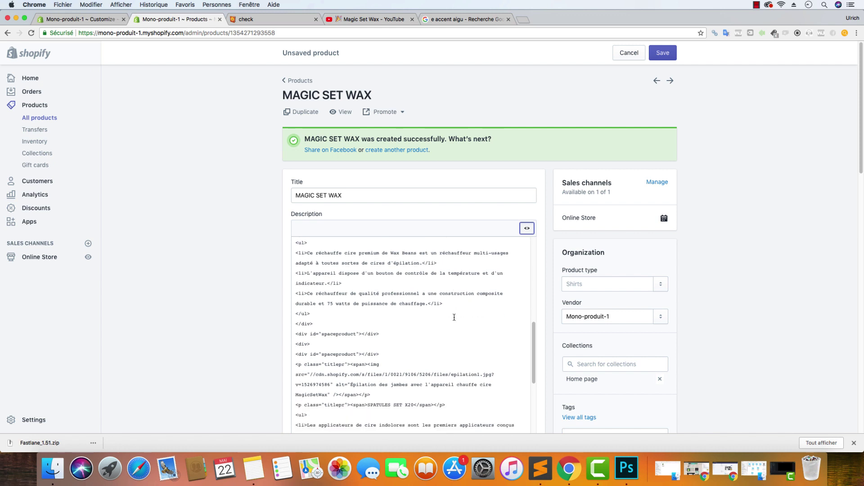
pyautogui.click(527, 228)
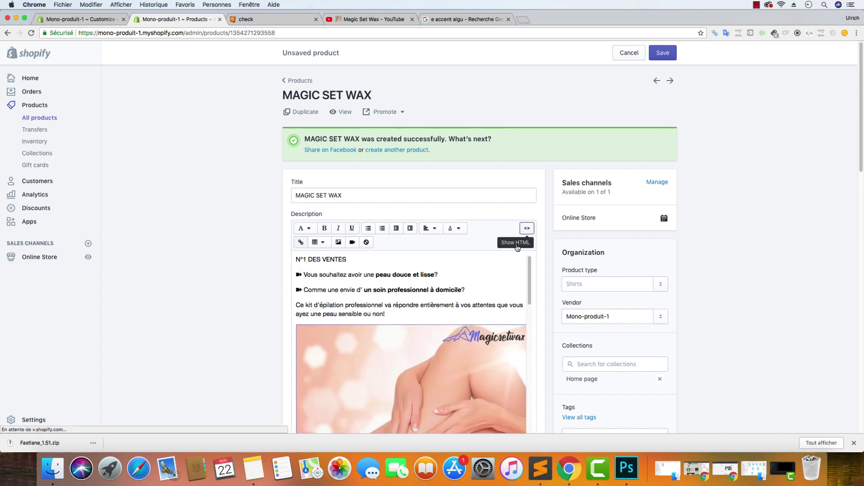
pyautogui.scroll(-7, 428, 309)
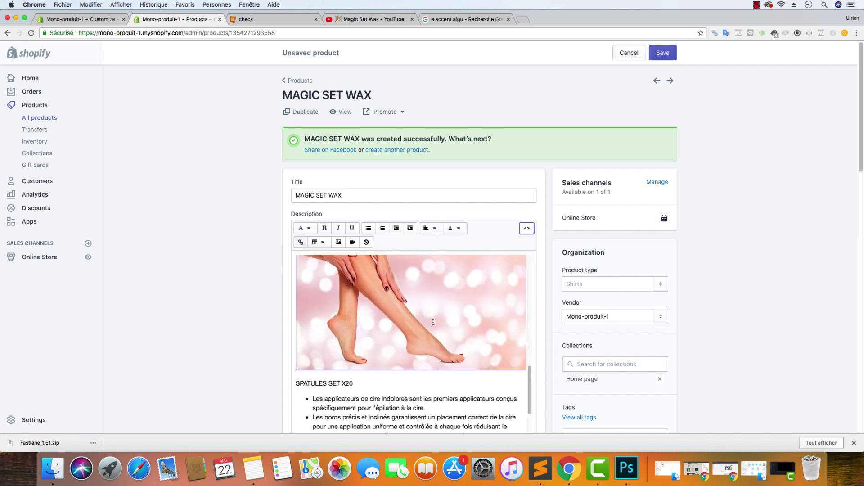
pyautogui.scroll(5, 433, 319)
pyautogui.click(662, 53)
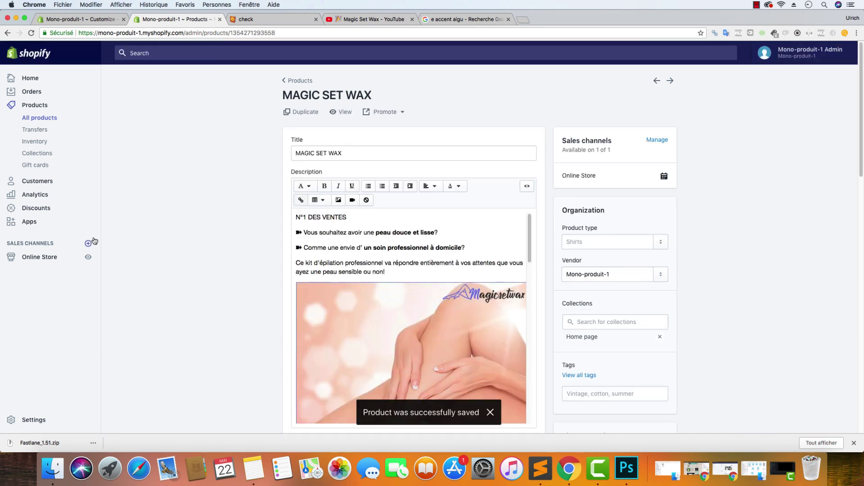
# Open the live storefront, then the home page Product section in the theme customizer
pyautogui.click(88, 257)
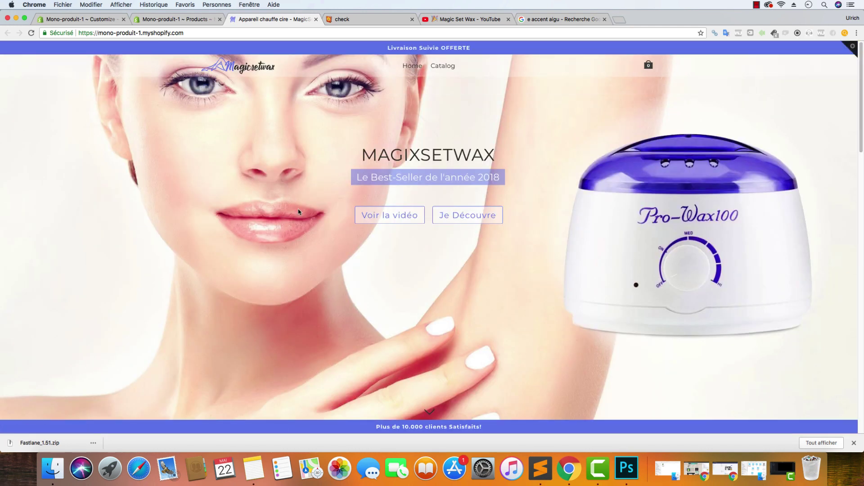
pyautogui.click(79, 19)
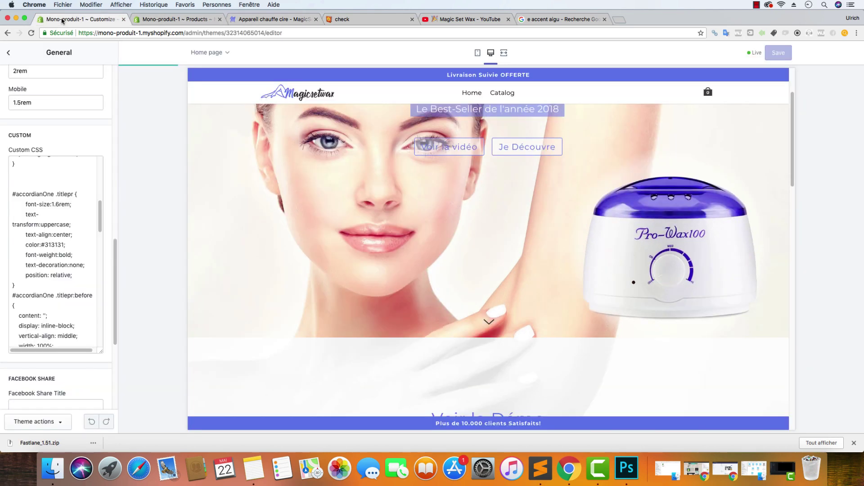
pyautogui.click(9, 53)
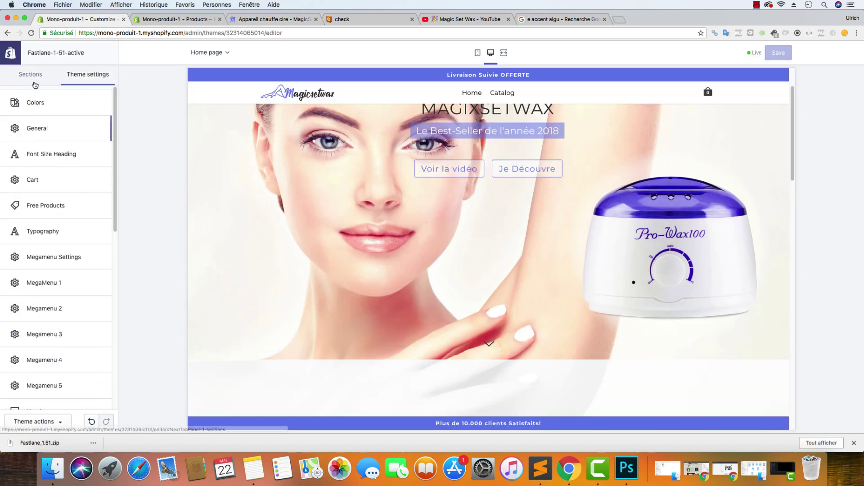
pyautogui.click(34, 77)
pyautogui.click(38, 158)
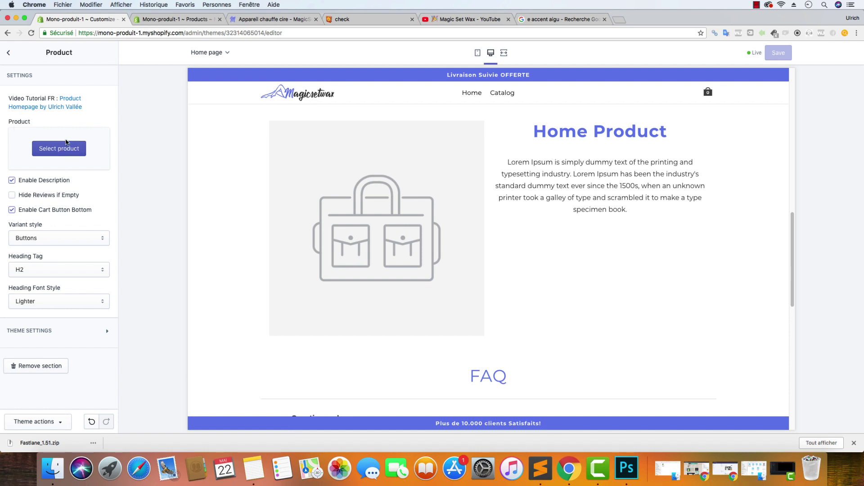
# Feature MAGIC SET WAX in the Product section and save the theme
pyautogui.click(68, 151)
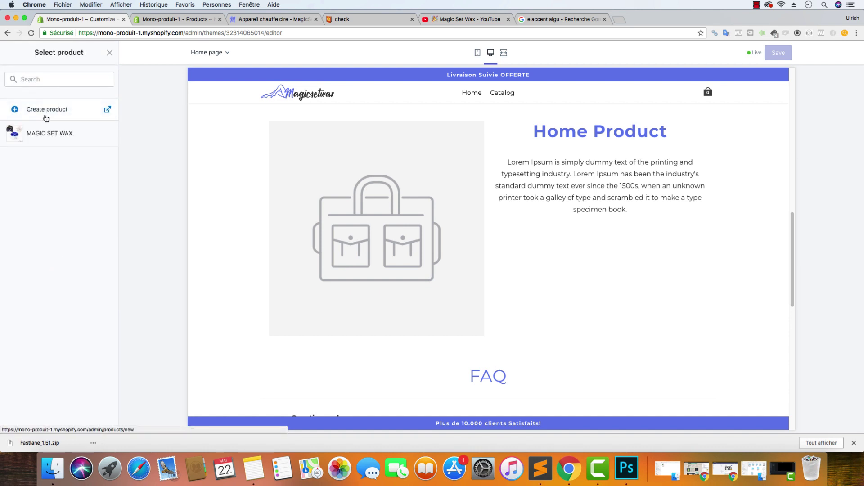
pyautogui.click(50, 137)
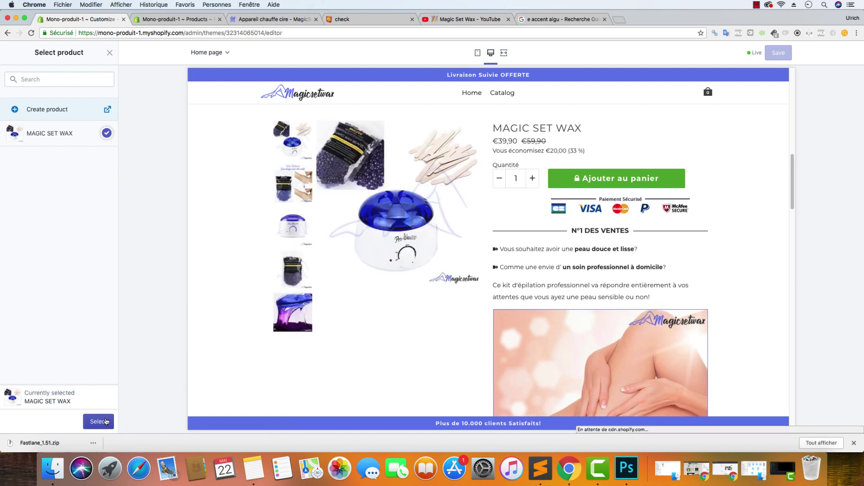
pyautogui.click(99, 421)
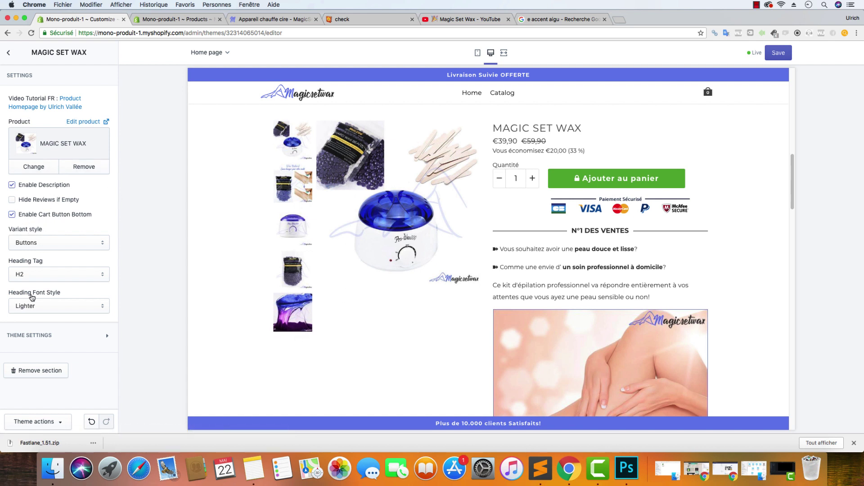
pyautogui.click(779, 54)
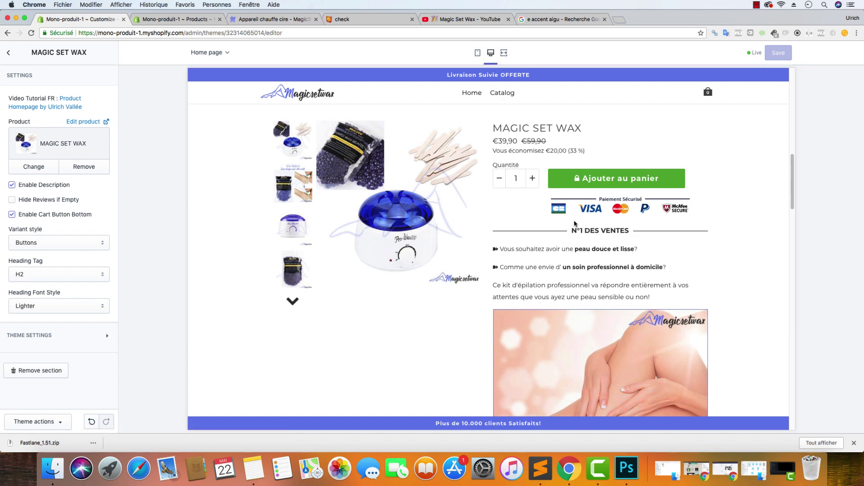
pyautogui.click(294, 20)
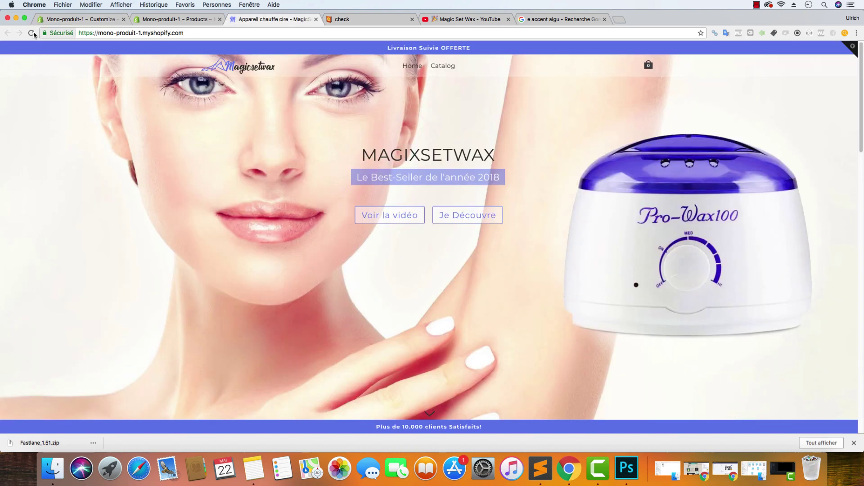
# Reload the storefront and inspect the MAGIC SET WAX block at €39,90 below Voir la Démo
pyautogui.click(31, 34)
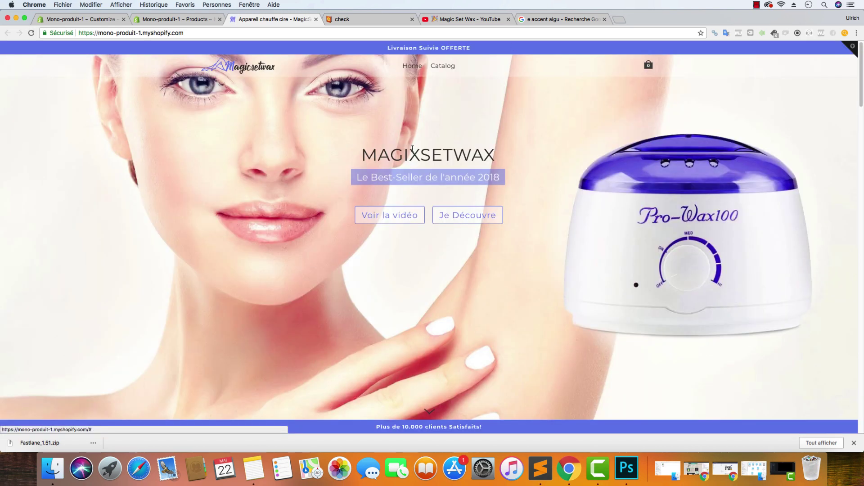
pyautogui.click(408, 216)
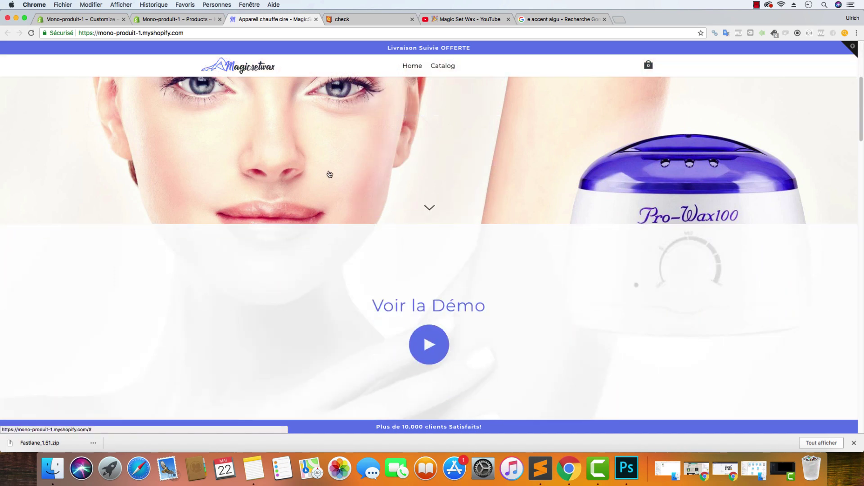
pyautogui.scroll(-6, 329, 174)
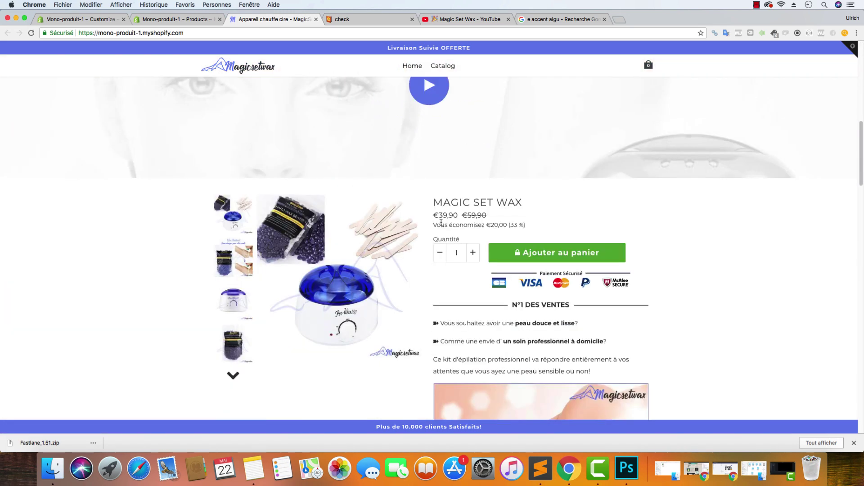
pyautogui.moveTo(477, 247); pyautogui.dragTo(424, 243)
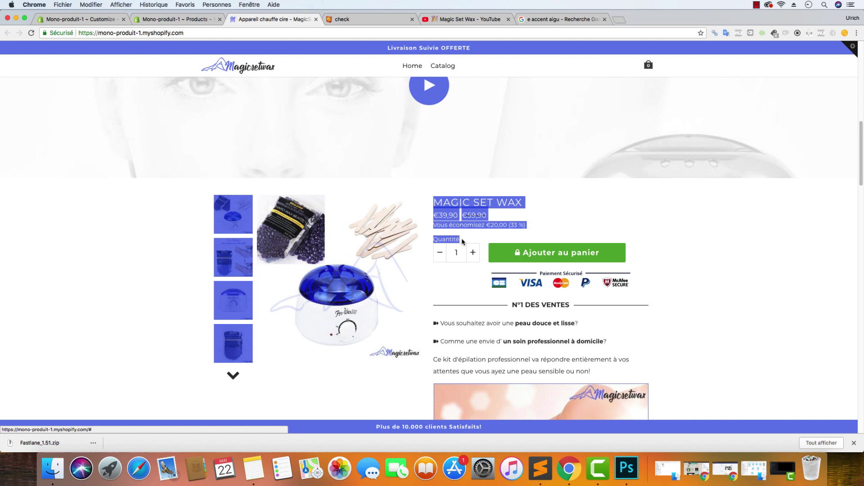
pyautogui.click(553, 216)
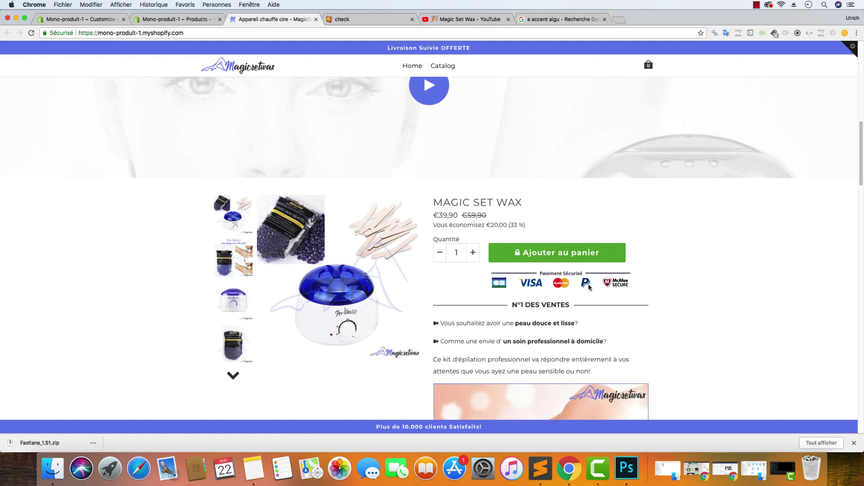
pyautogui.scroll(-3, 602, 288)
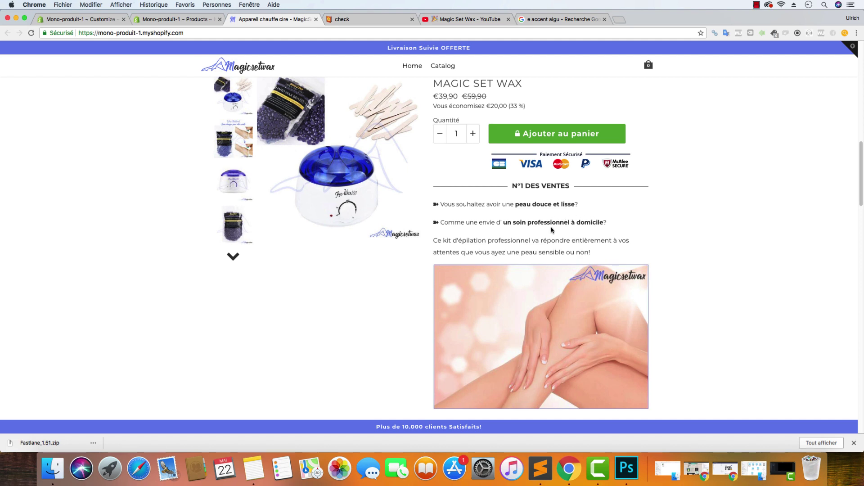
pyautogui.scroll(-3, 550, 235)
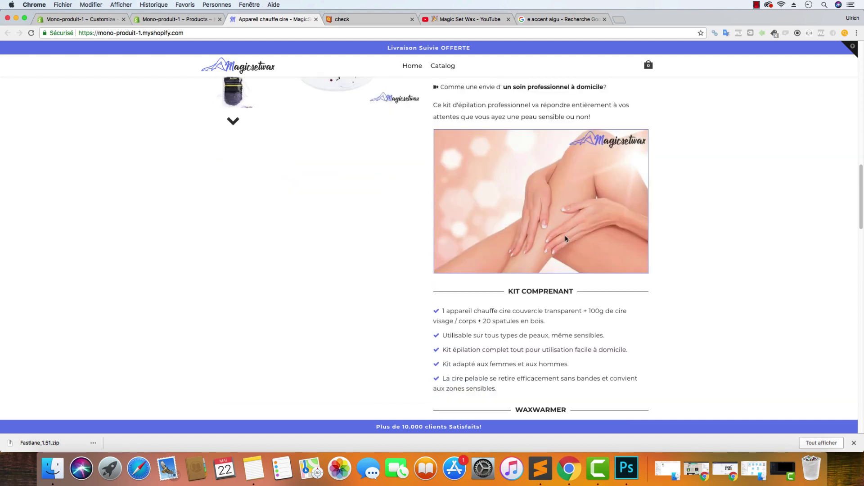
pyautogui.scroll(7, 569, 229)
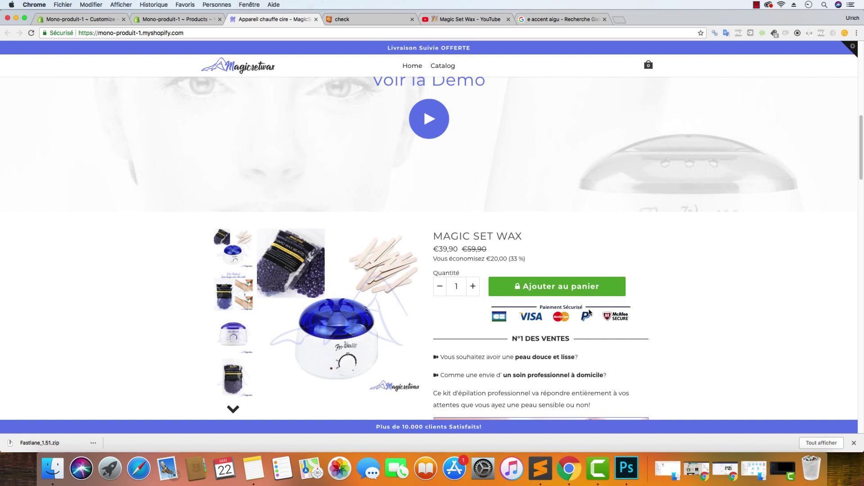
# Dismiss the download notice and start scrolling the live Magic Set Wax product page
pyautogui.click(854, 443)
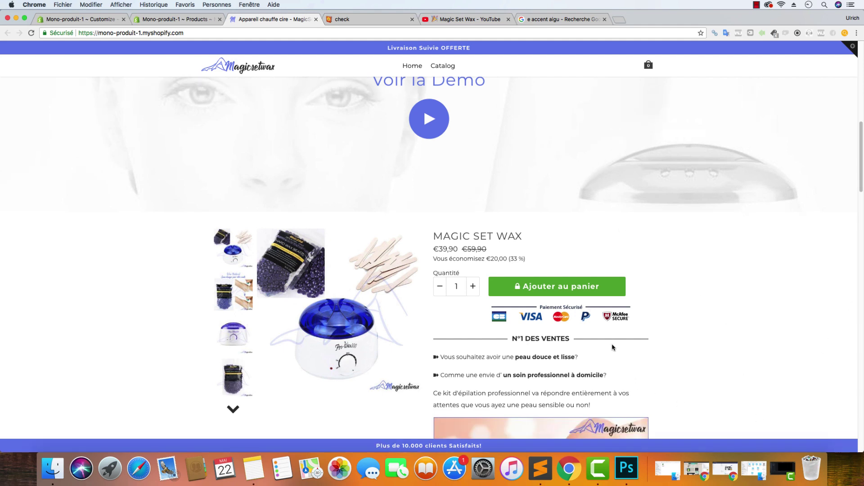
pyautogui.scroll(-4, 524, 353)
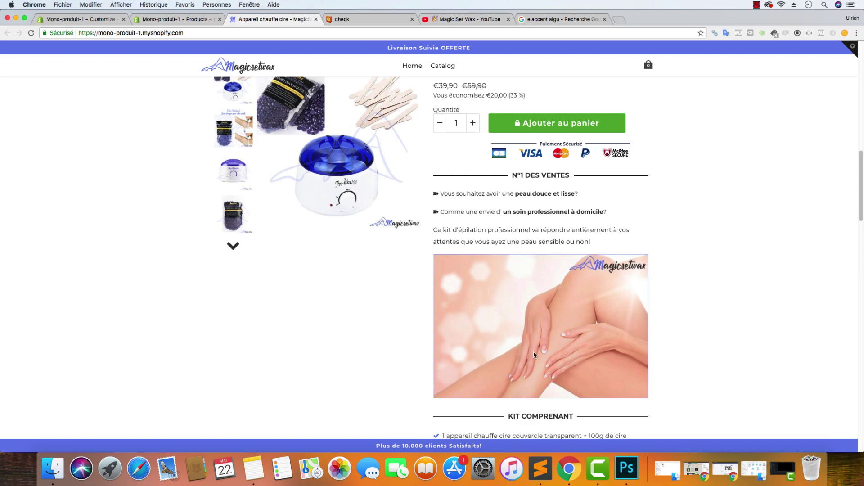
pyautogui.scroll(-7, 537, 356)
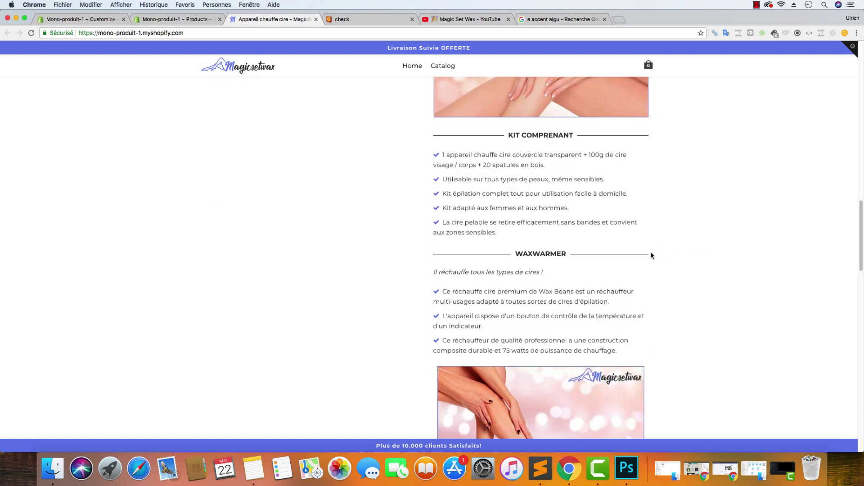
pyautogui.moveTo(650, 252); pyautogui.dragTo(580, 254)
pyautogui.click(580, 254)
# Review the styled description sections and usage video, then go to the product's admin page
pyautogui.scroll(-1, 588, 200)
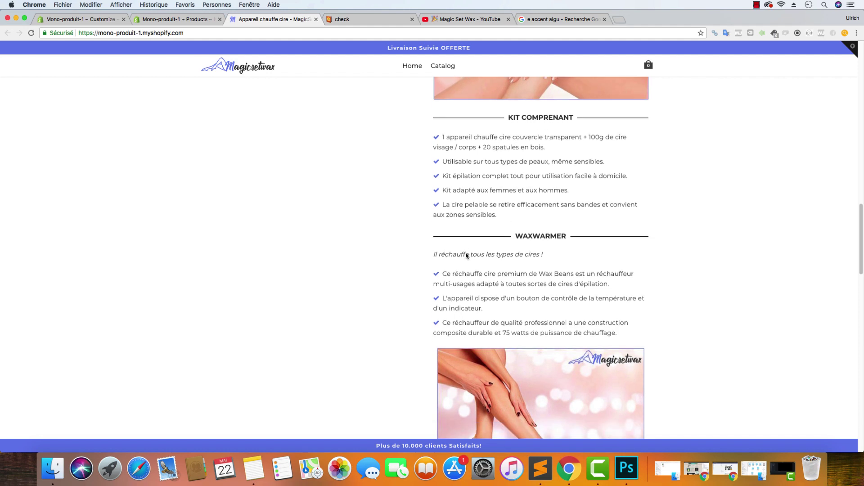
pyautogui.scroll(10, 463, 253)
pyautogui.scroll(-6, 507, 247)
pyautogui.scroll(-6, 568, 285)
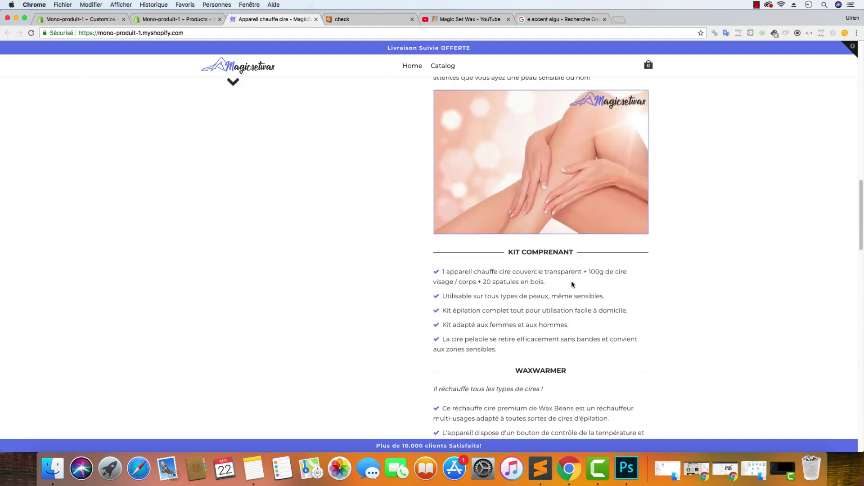
pyautogui.scroll(-5, 579, 285)
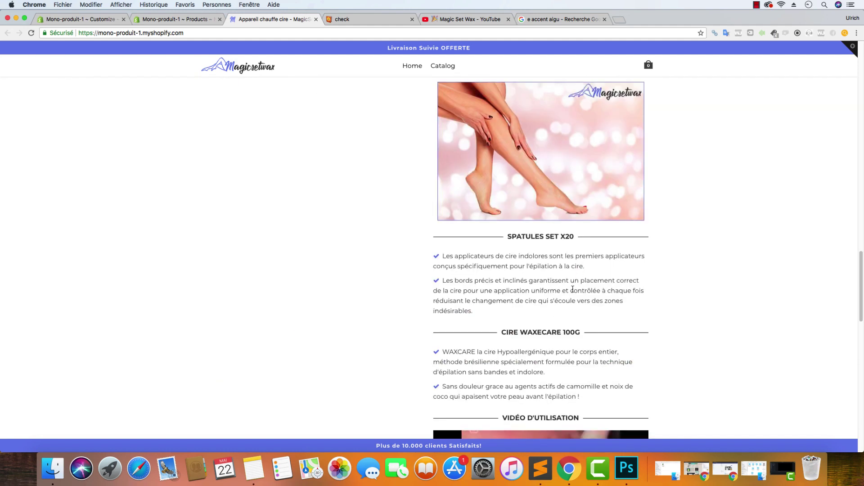
pyautogui.scroll(-4, 573, 289)
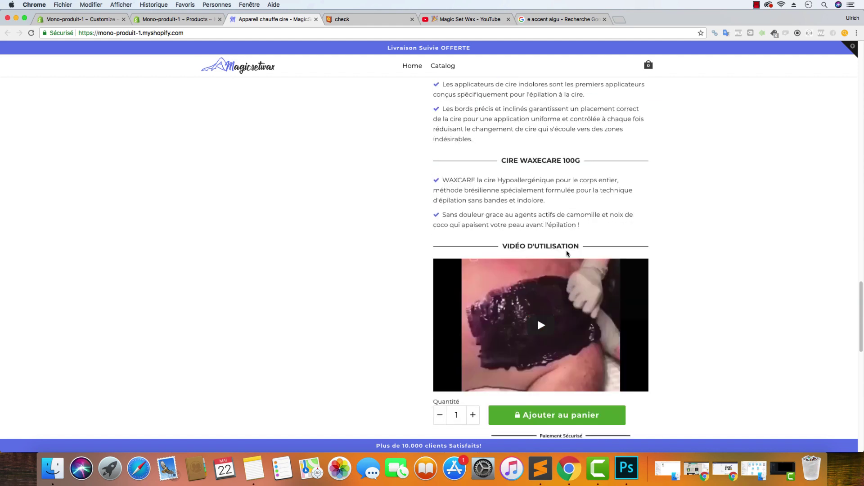
pyautogui.scroll(3, 569, 271)
pyautogui.scroll(9, 568, 260)
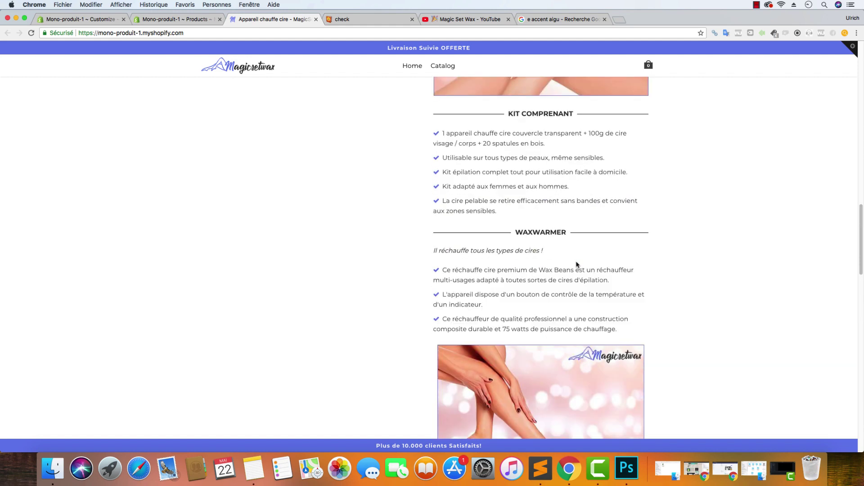
pyautogui.scroll(9, 577, 264)
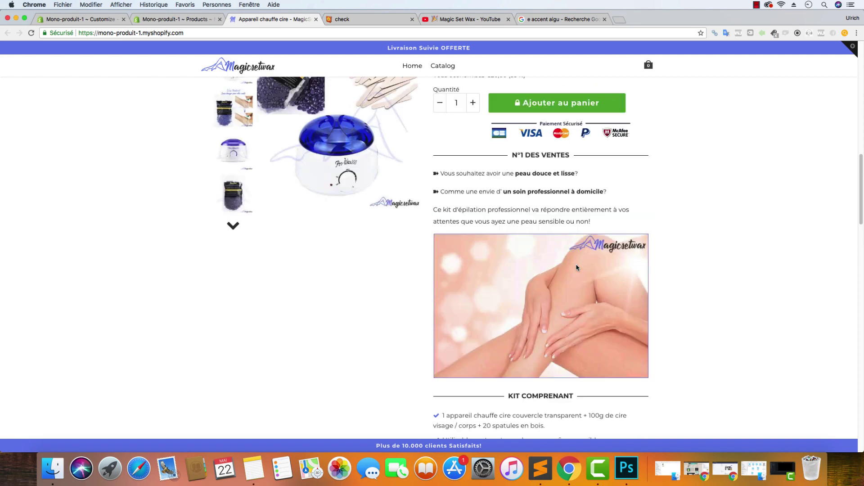
pyautogui.scroll(-2, 577, 265)
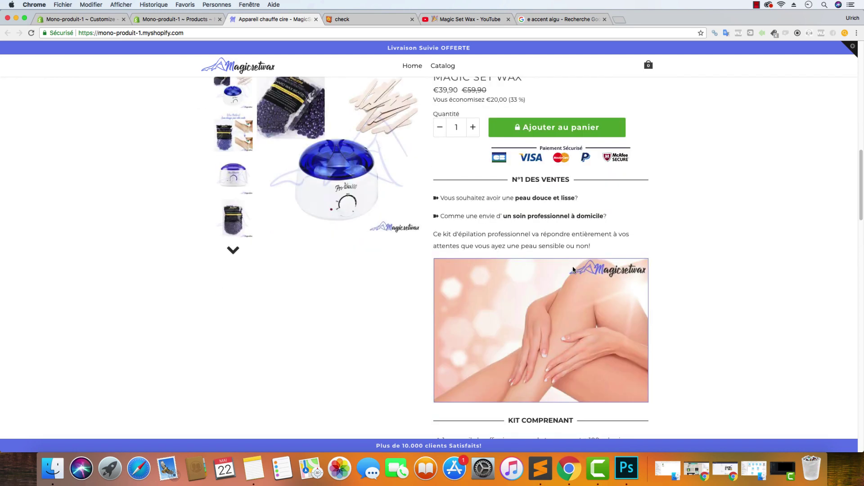
pyautogui.scroll(-2, 530, 257)
pyautogui.click(165, 18)
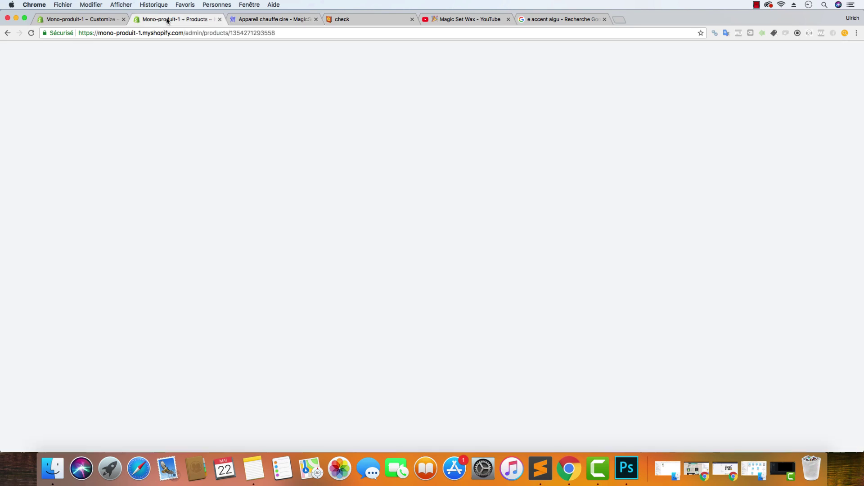
# In the theme customizer, open Product page settings and test add-to-cart in the preview
pyautogui.click(82, 19)
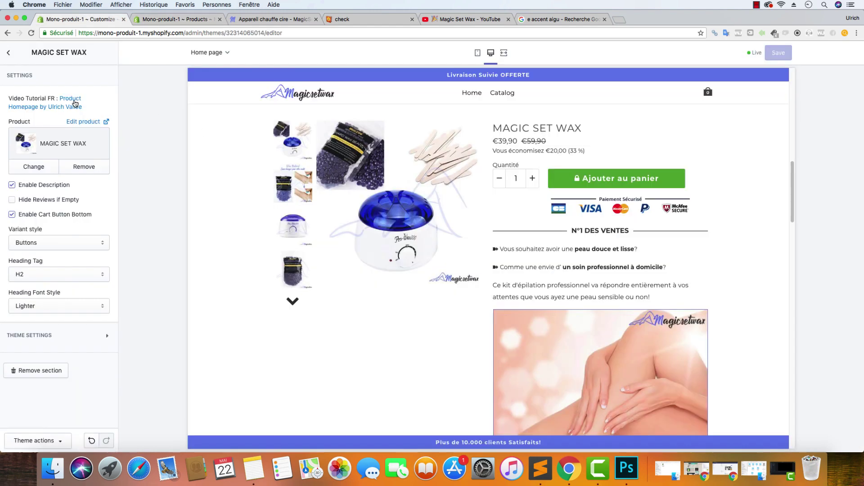
pyautogui.click(9, 53)
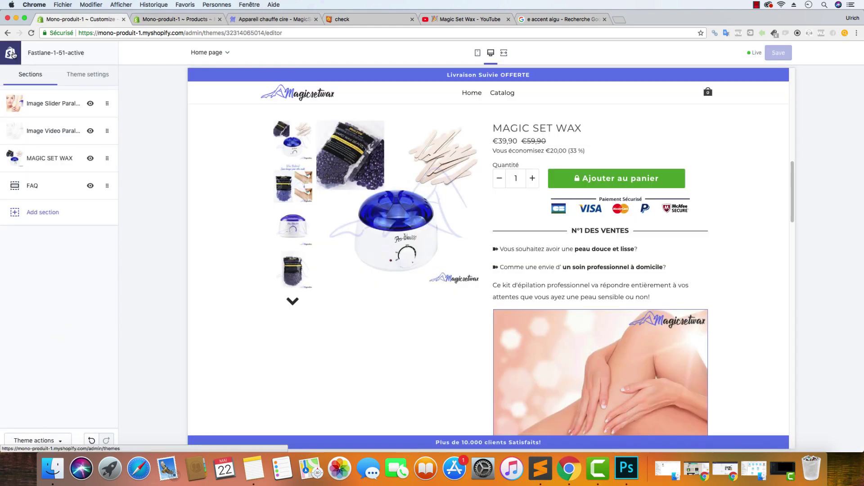
pyautogui.click(88, 77)
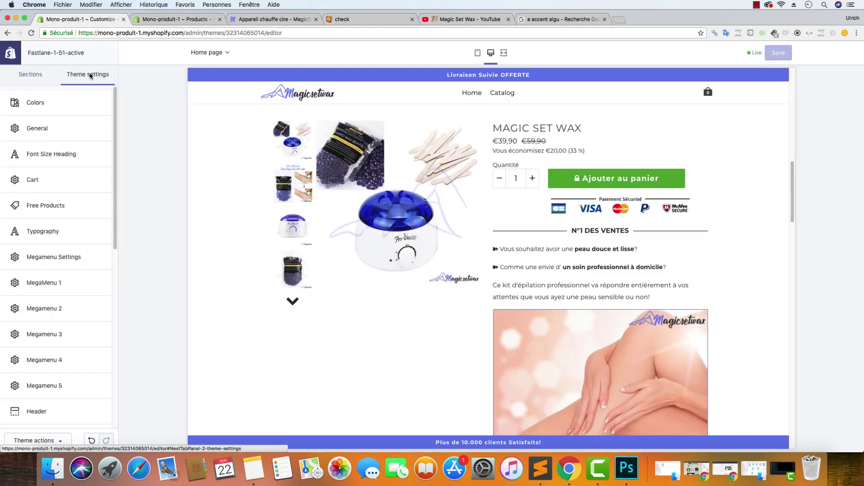
pyautogui.scroll(-5, 74, 169)
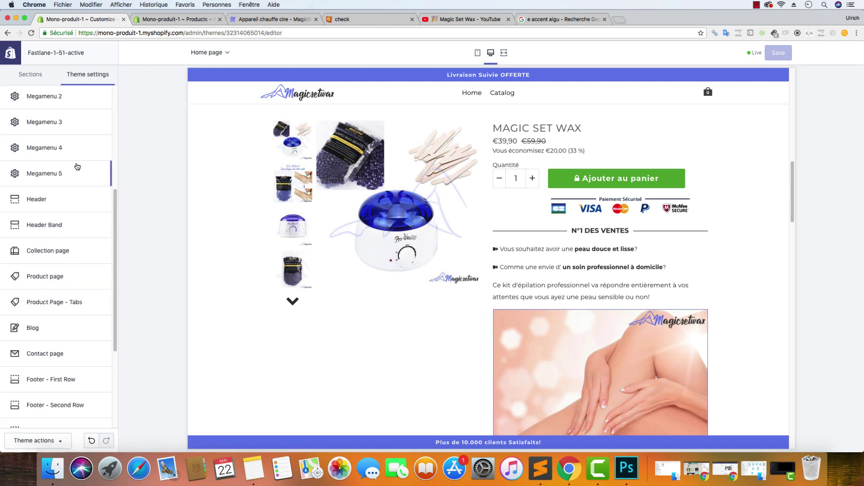
pyautogui.click(63, 275)
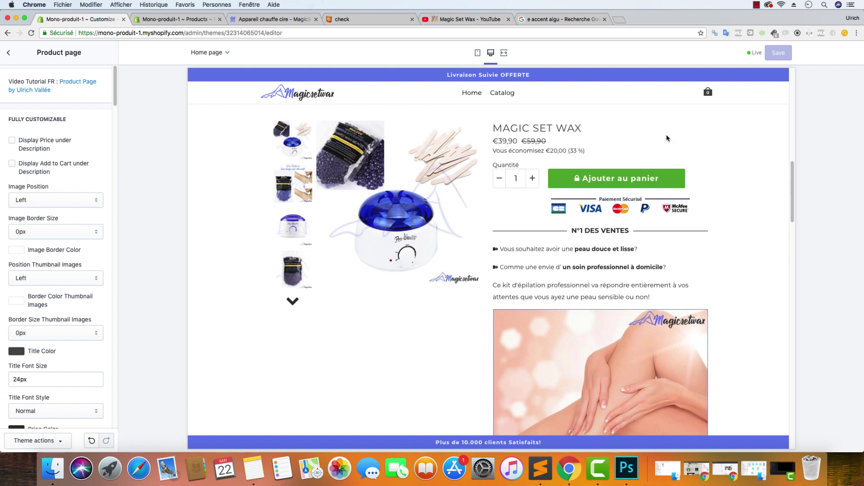
pyautogui.click(610, 181)
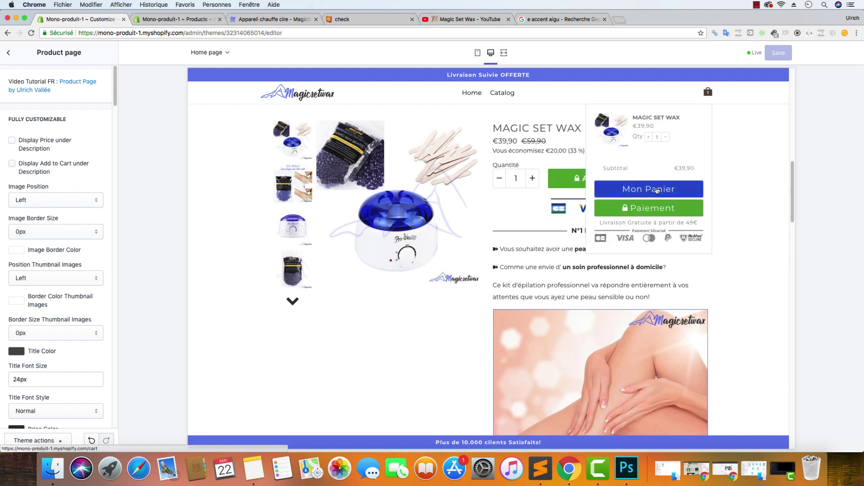
pyautogui.click(657, 190)
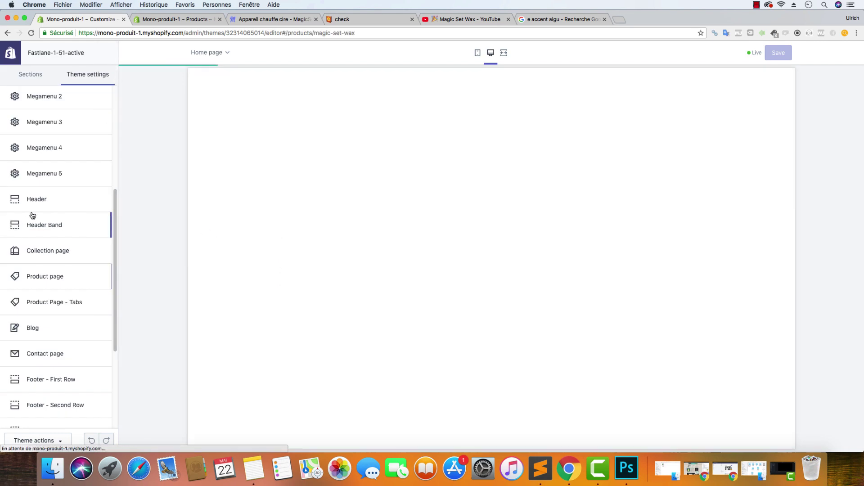
pyautogui.click(40, 275)
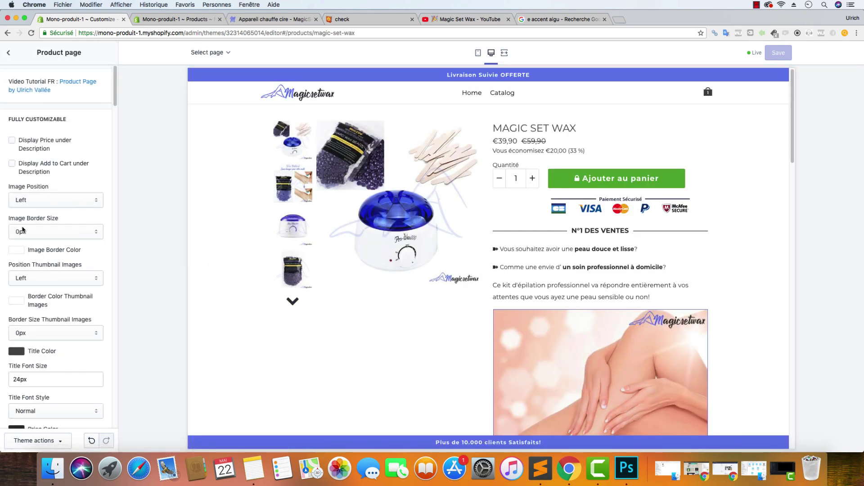
pyautogui.scroll(-5, 22, 231)
pyautogui.scroll(5, 18, 237)
# Check the body text colour in the theme Colors settings, leaving it unchanged
pyautogui.click(9, 52)
pyautogui.scroll(6, 27, 113)
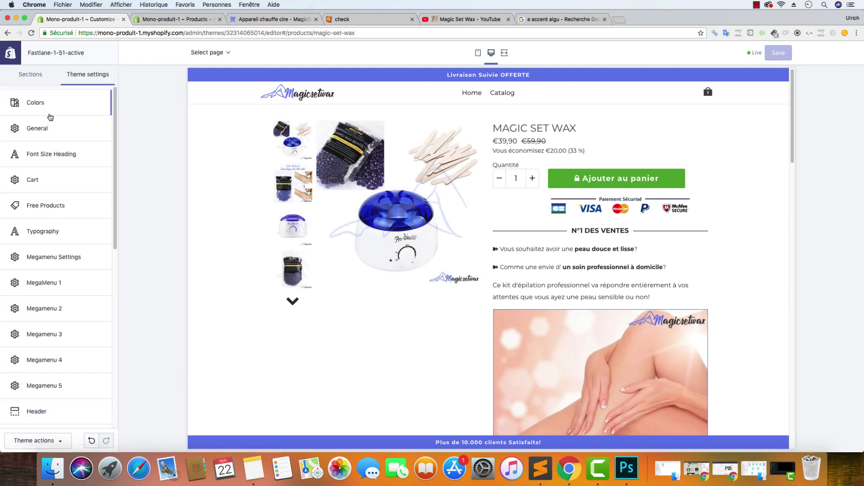
pyautogui.click(47, 103)
pyautogui.click(16, 152)
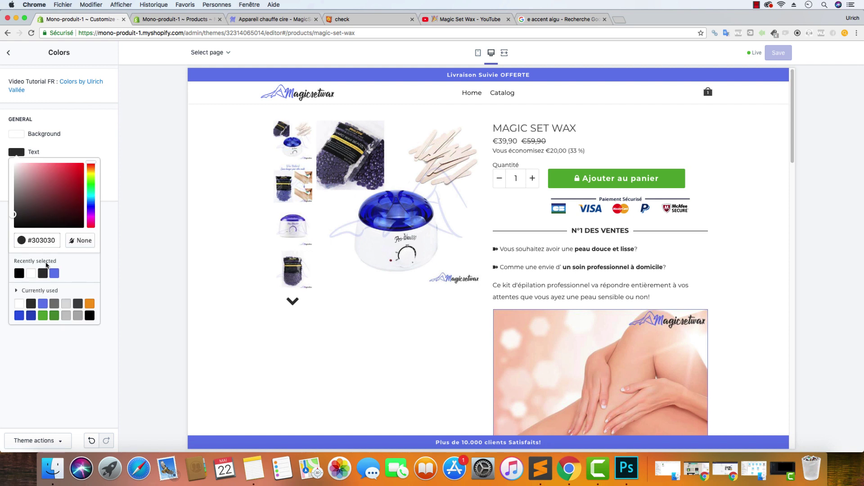
pyautogui.click(47, 239)
pyautogui.doubleClick(47, 240)
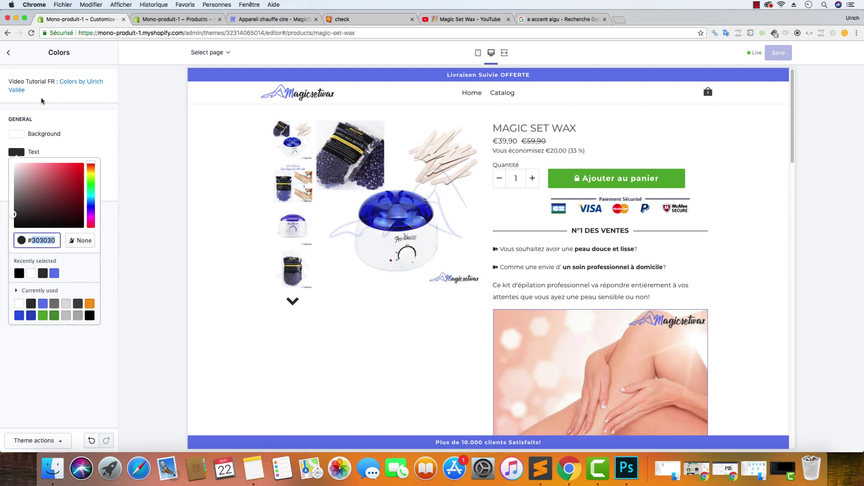
pyautogui.click(10, 53)
# Set the product page Title Color to #333333 and return to the Magic Set Wax product editor
pyautogui.scroll(-3, 59, 342)
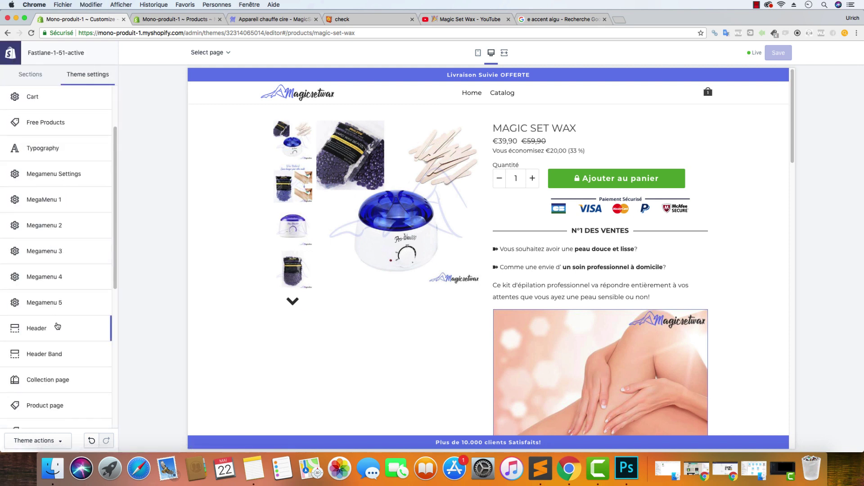
pyautogui.click(49, 406)
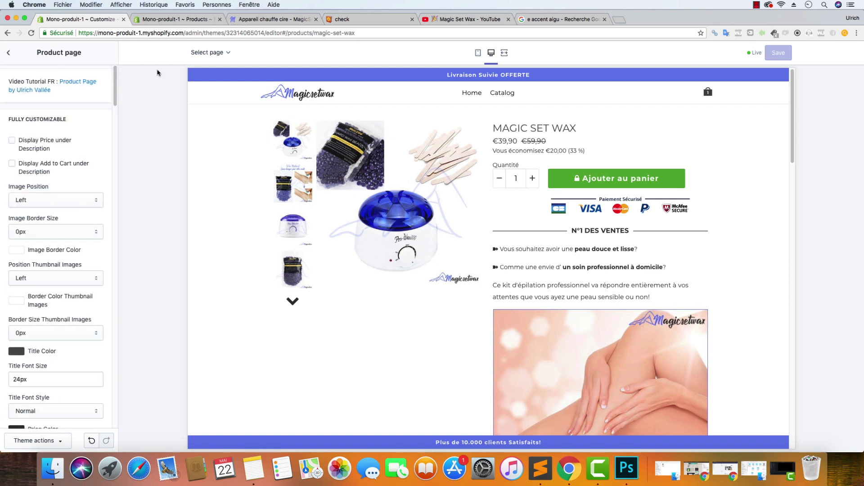
pyautogui.scroll(-5, 75, 142)
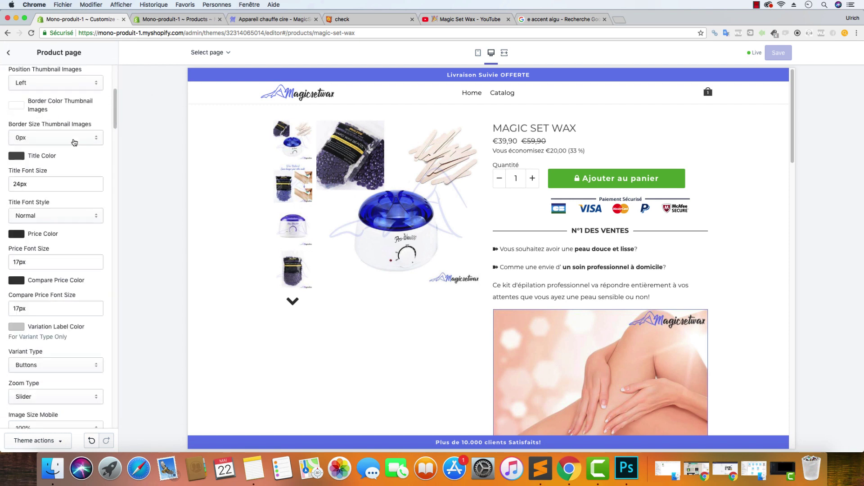
pyautogui.click(17, 156)
pyautogui.doubleClick(59, 243)
pyautogui.write('333333')
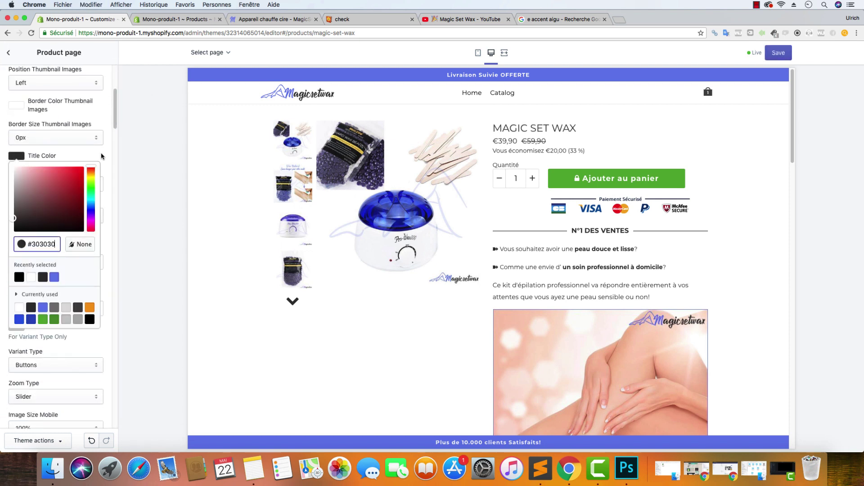
pyautogui.click(104, 154)
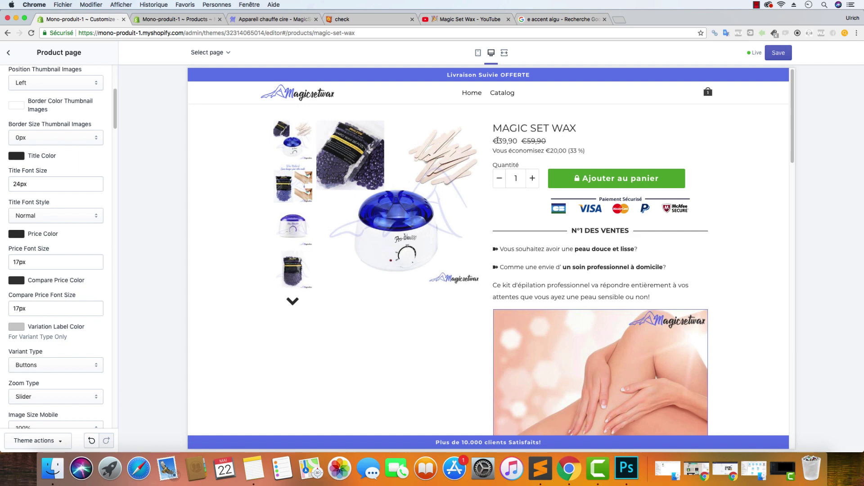
pyautogui.click(175, 19)
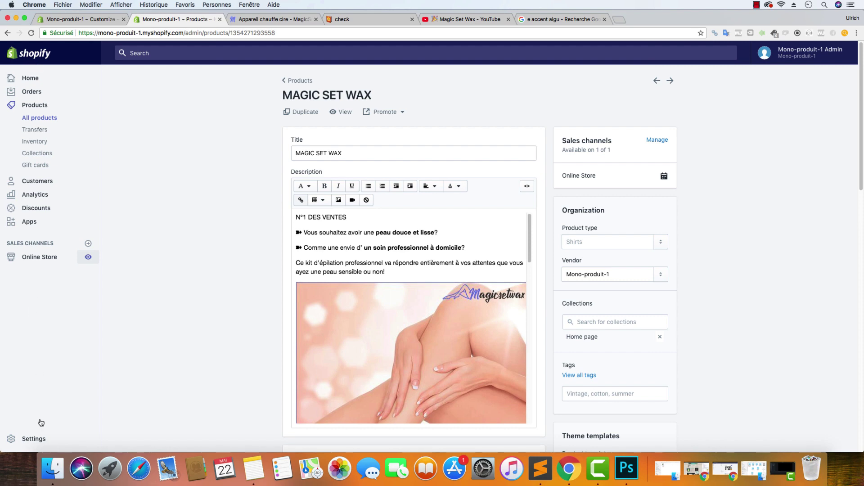
# In General settings, remove the € sign from all four currency formatting fields
pyautogui.click(36, 444)
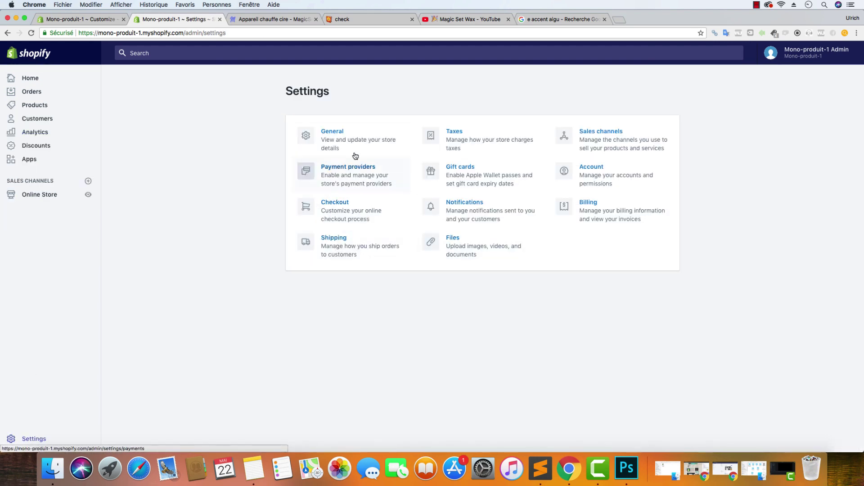
pyautogui.click(355, 133)
pyautogui.scroll(-5, 511, 255)
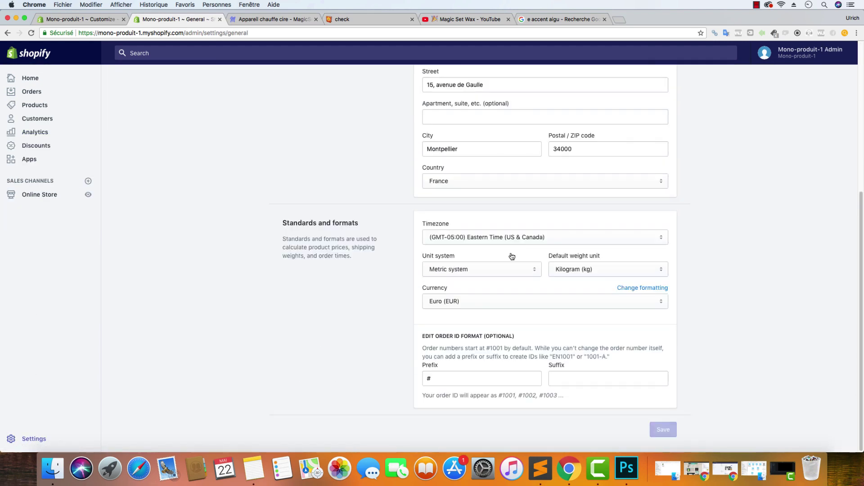
pyautogui.click(648, 288)
pyautogui.scroll(-3, 495, 288)
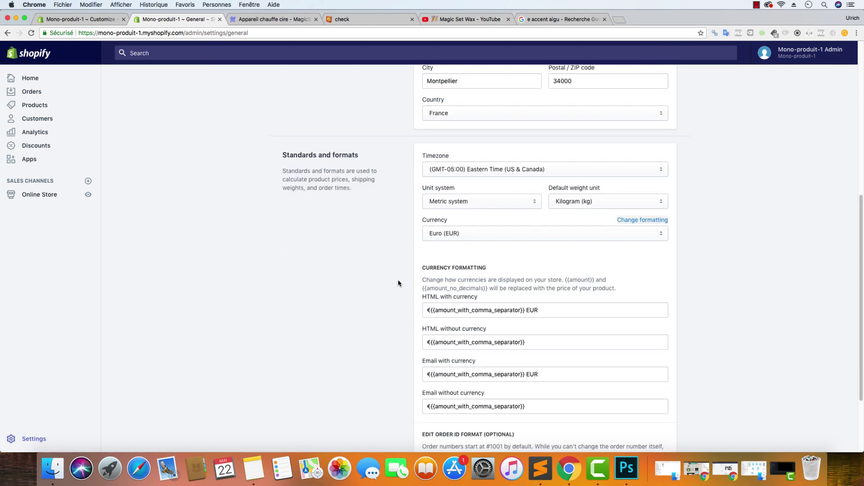
pyautogui.click(429, 310)
pyautogui.press('BackSpace')
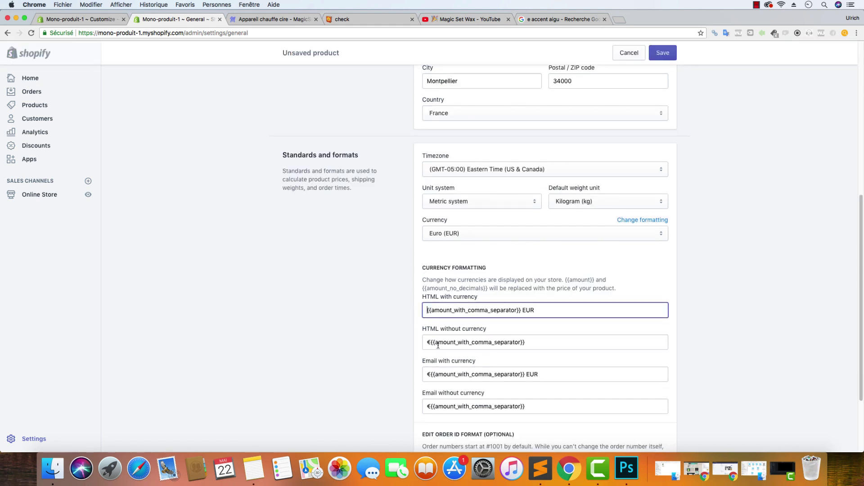
pyautogui.click(432, 341)
pyautogui.press('BackSpace')
pyautogui.click(431, 374)
pyautogui.press('BackSpace')
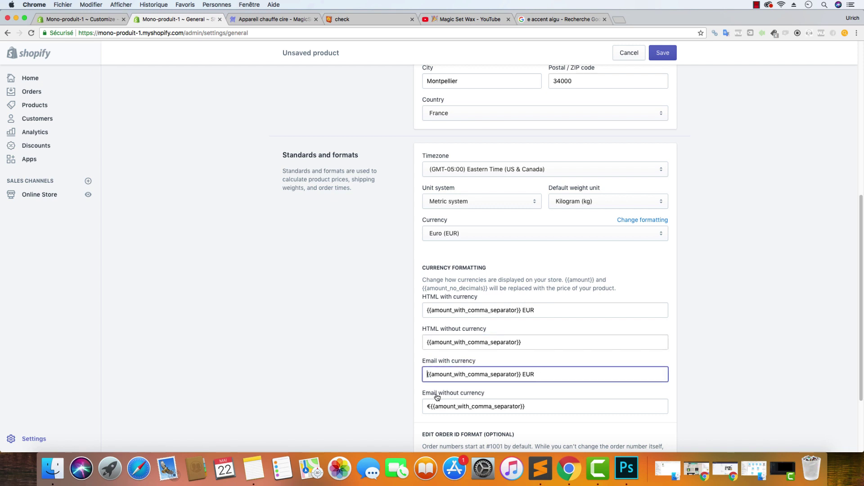
pyautogui.click(431, 405)
pyautogui.press('BackSpace')
# Append ' EUR' to the HTML and Email without-currency formats and save
pyautogui.moveTo(550, 375); pyautogui.dragTo(522, 374)
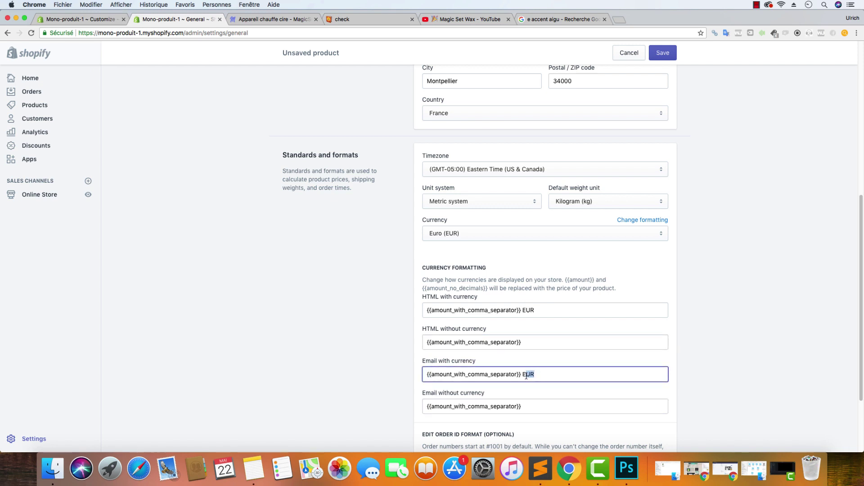
pyautogui.press('super+c')
pyautogui.click(530, 342)
pyautogui.press('super+v')
pyautogui.click(529, 406)
pyautogui.press('super+v')
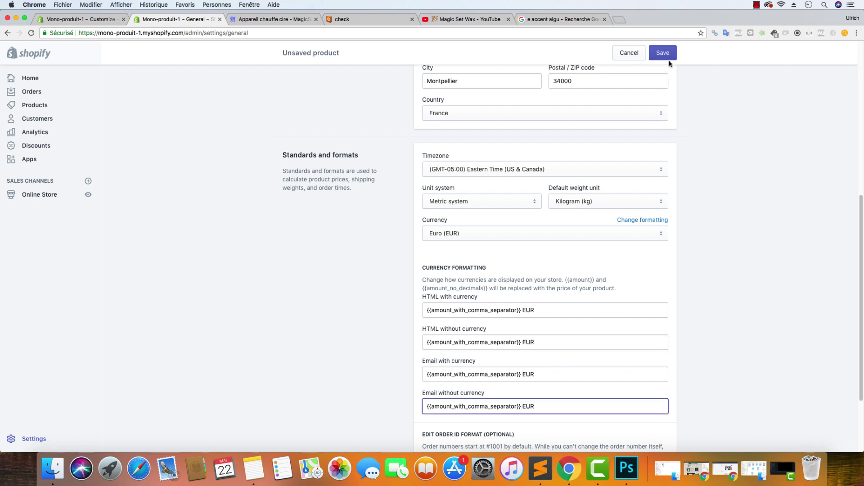
pyautogui.click(669, 59)
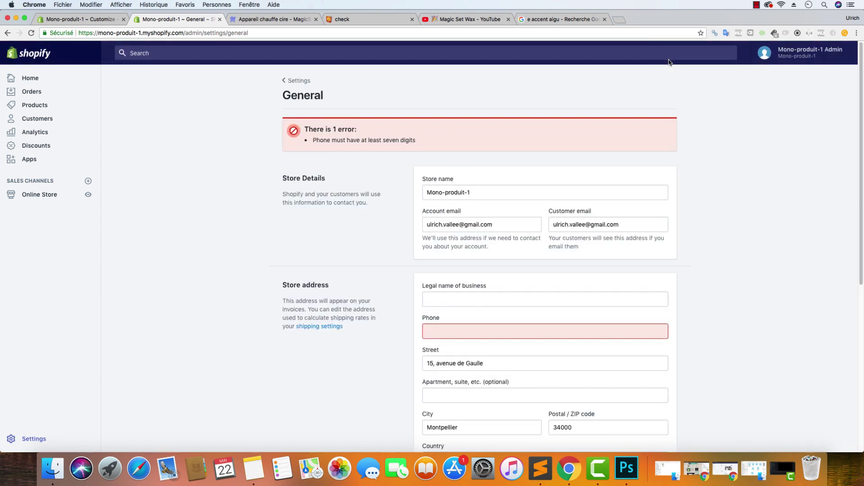
# Fill in the required store phone number, save again, and switch to the storefront
pyautogui.click(502, 330)
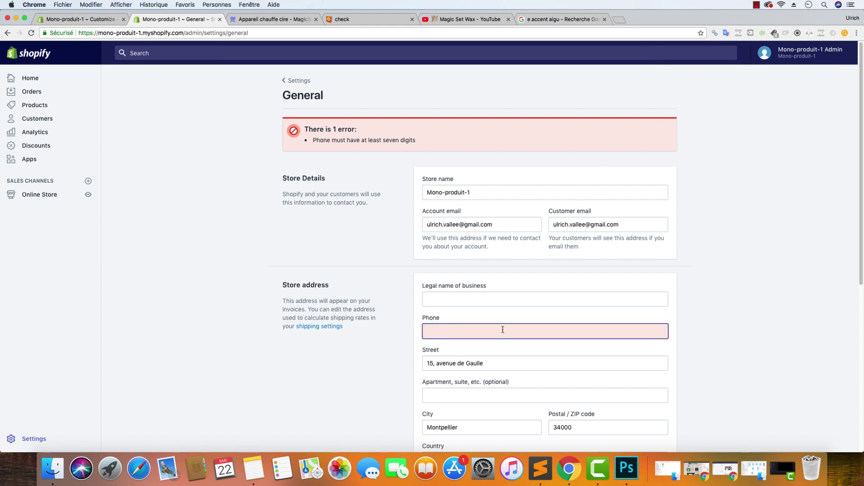
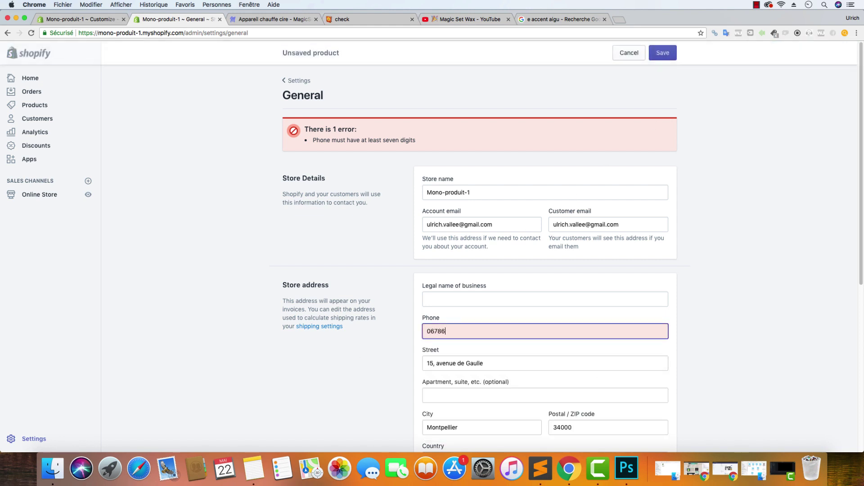
pyautogui.click(661, 53)
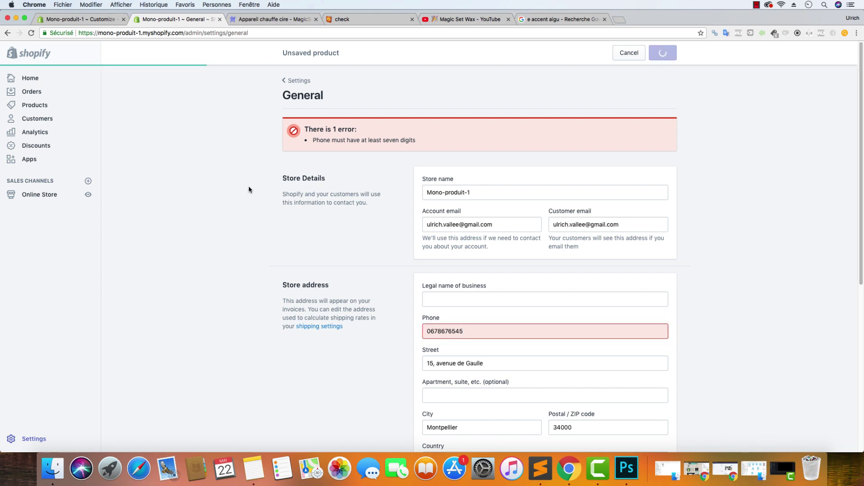
pyautogui.click(266, 20)
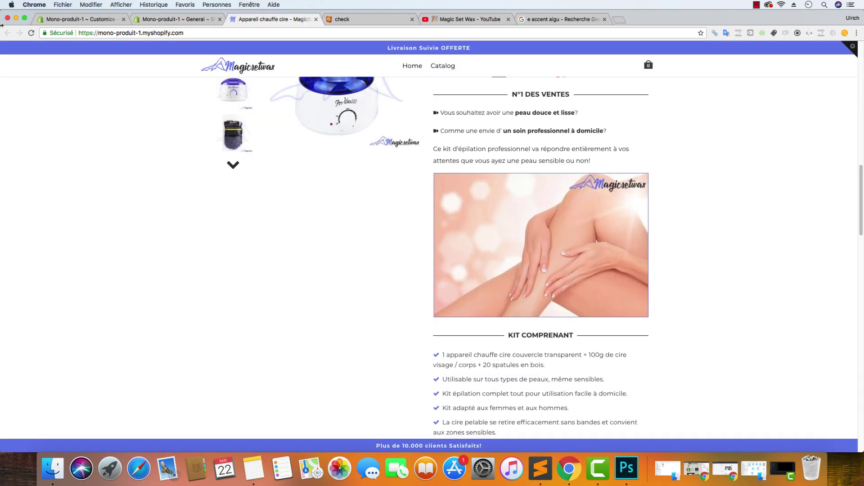
# Reload the storefront to confirm the price shows 39,90 EUR, then reopen the theme editor
pyautogui.click(32, 34)
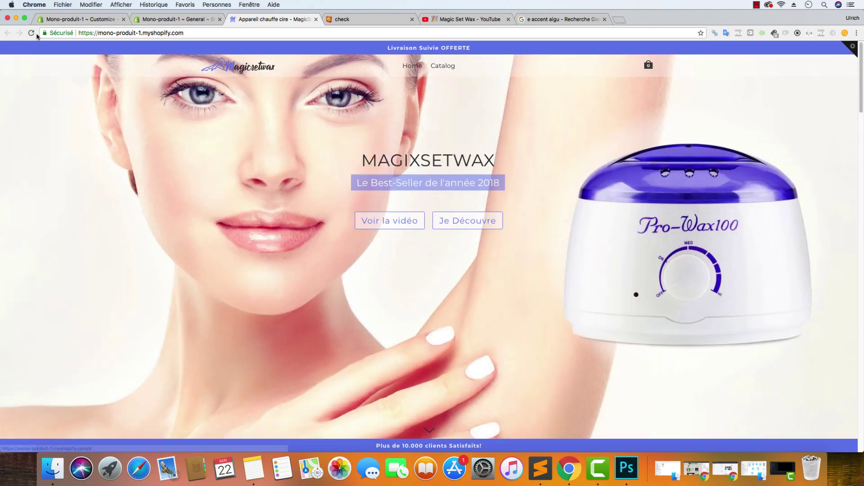
pyautogui.click(153, 19)
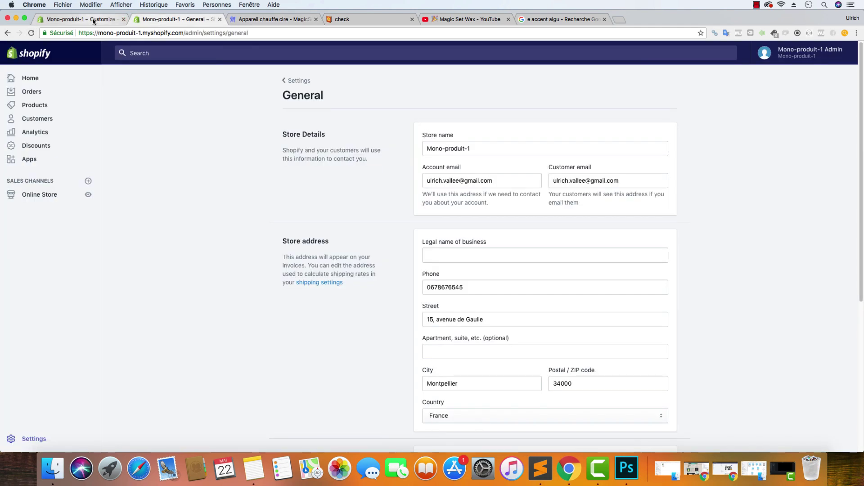
pyautogui.click(245, 18)
pyautogui.click(31, 34)
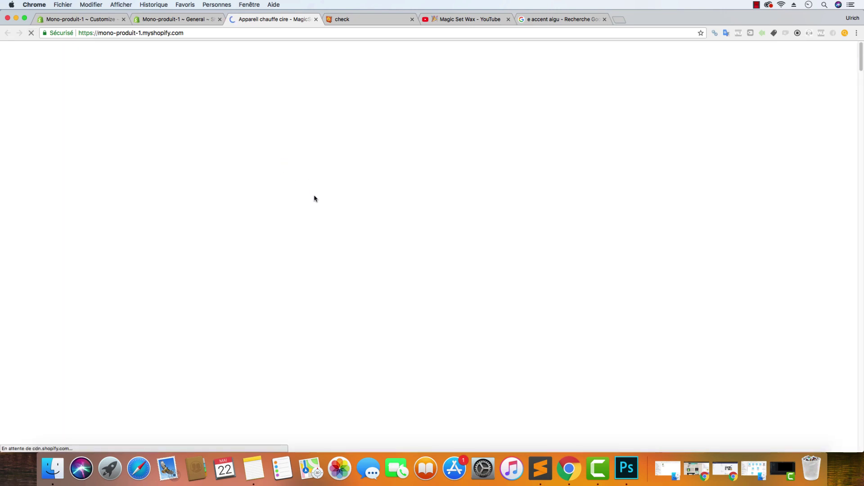
pyautogui.scroll(-10, 316, 195)
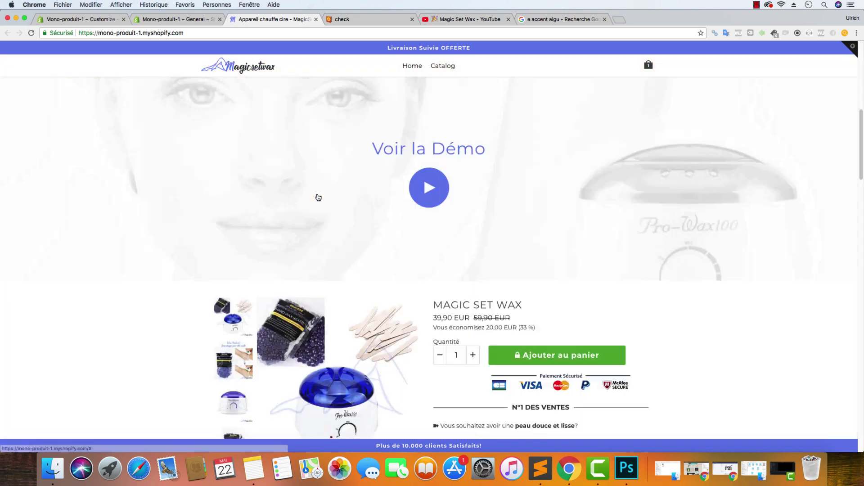
pyautogui.scroll(2, 405, 197)
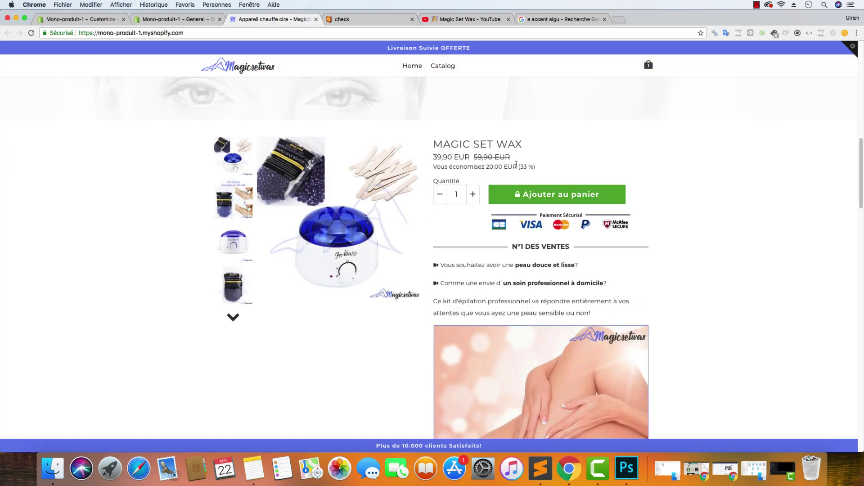
pyautogui.moveTo(517, 165); pyautogui.dragTo(507, 166)
pyautogui.click(198, 19)
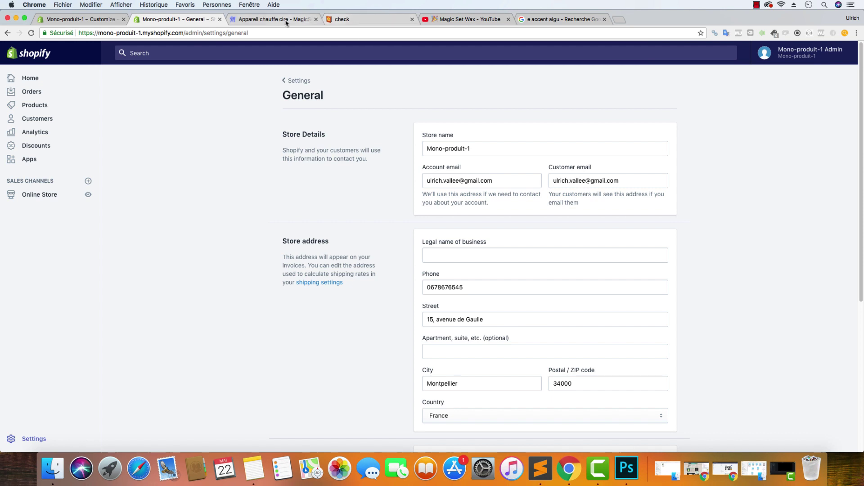
pyautogui.click(81, 20)
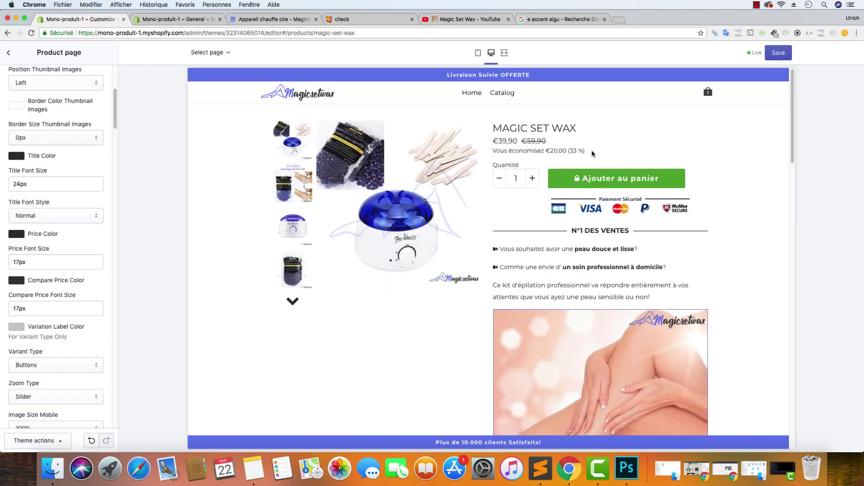
# Open the Variation Label Color picker and try setting it to 000000
pyautogui.moveTo(547, 143); pyautogui.dragTo(490, 140)
pyautogui.click(627, 158)
pyautogui.scroll(-3, 44, 275)
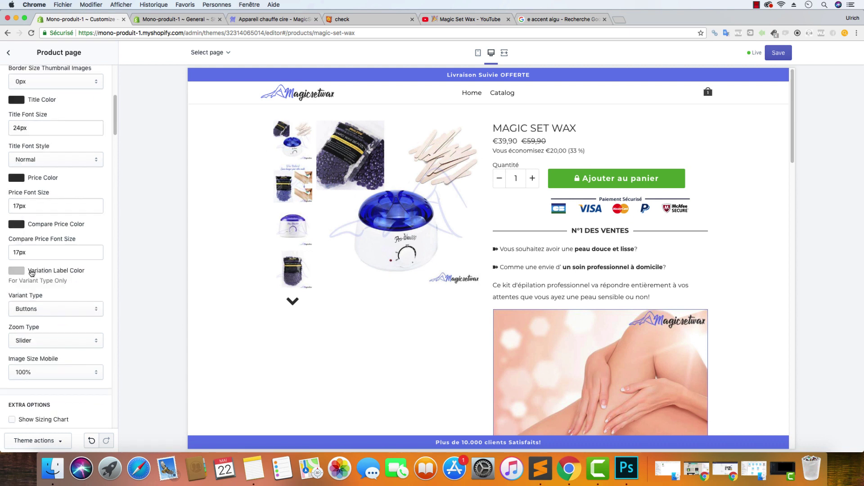
pyautogui.click(36, 273)
pyautogui.click(13, 323)
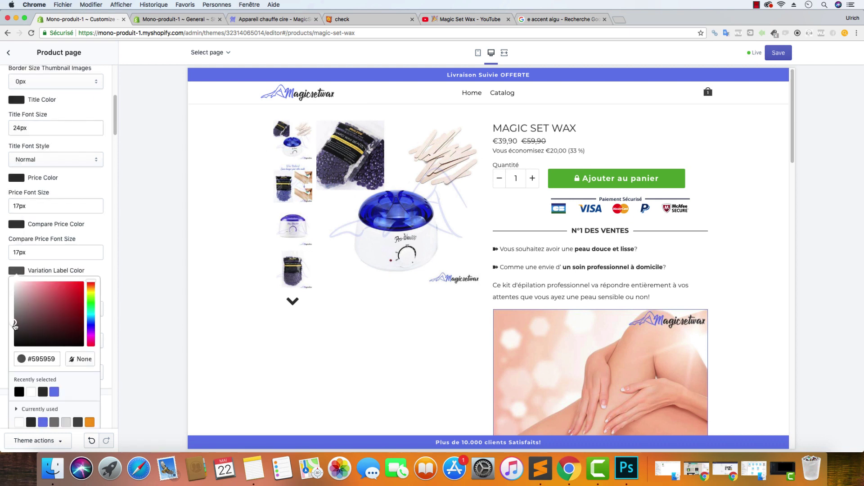
pyautogui.moveTo(55, 359); pyautogui.dragTo(29, 356)
pyautogui.write('000000')
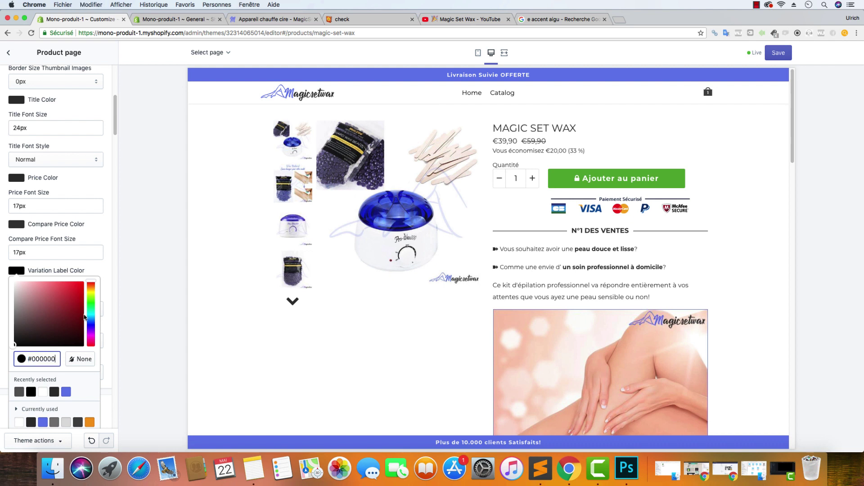
# Copy the Title Color #303030 and paste it as the variation label colour
pyautogui.click(19, 100)
pyautogui.doubleClick(50, 188)
pyautogui.hotkey('ctrl', 'c')
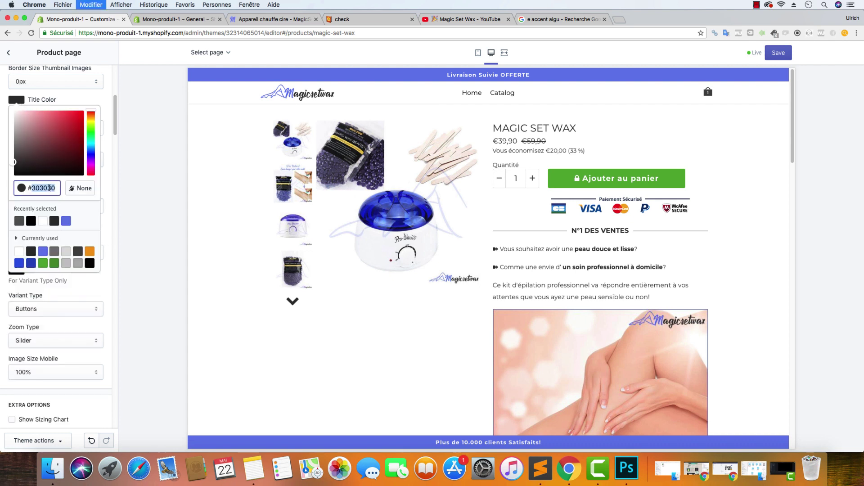
pyautogui.click(105, 108)
pyautogui.click(17, 272)
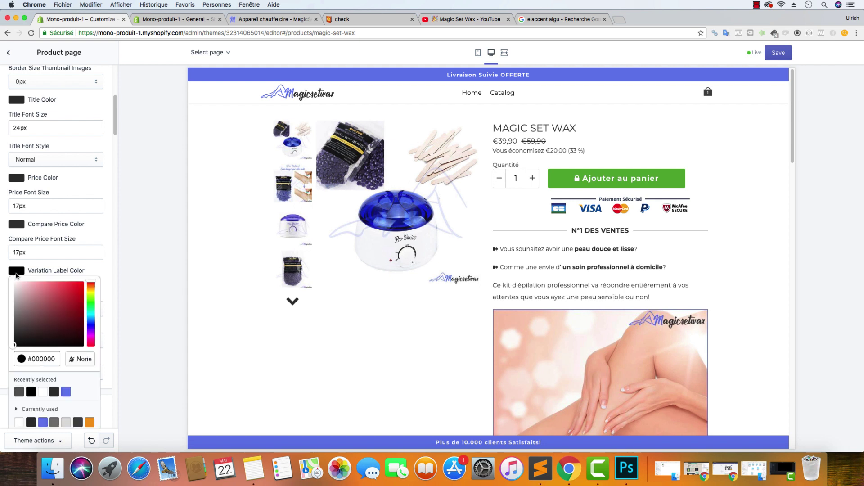
pyautogui.doubleClick(42, 358)
pyautogui.hotkey('ctrl', 'v')
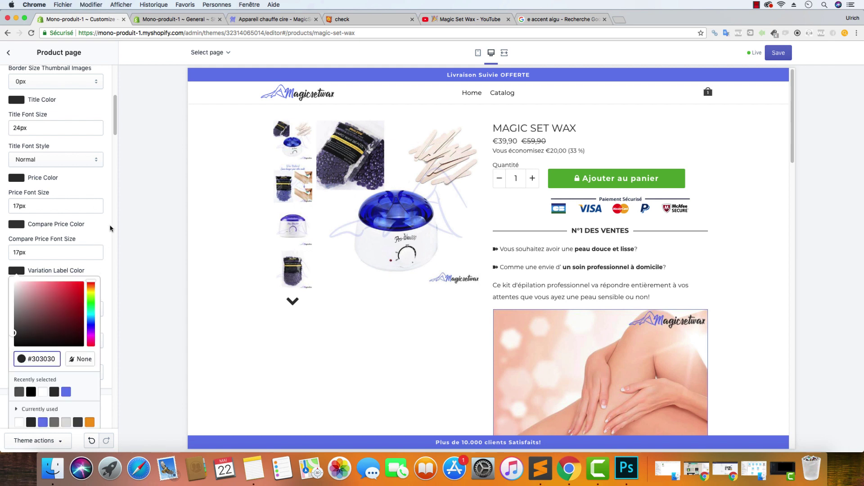
pyautogui.click(111, 229)
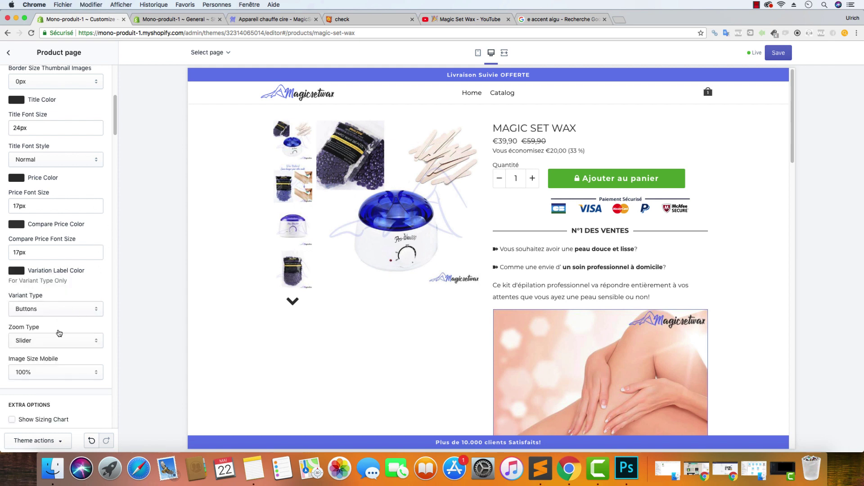
# Toggle the quantity selector, enable Full Width, disable Show Image Secure, and save the theme
pyautogui.scroll(-5, 99, 317)
pyautogui.scroll(-14, 100, 315)
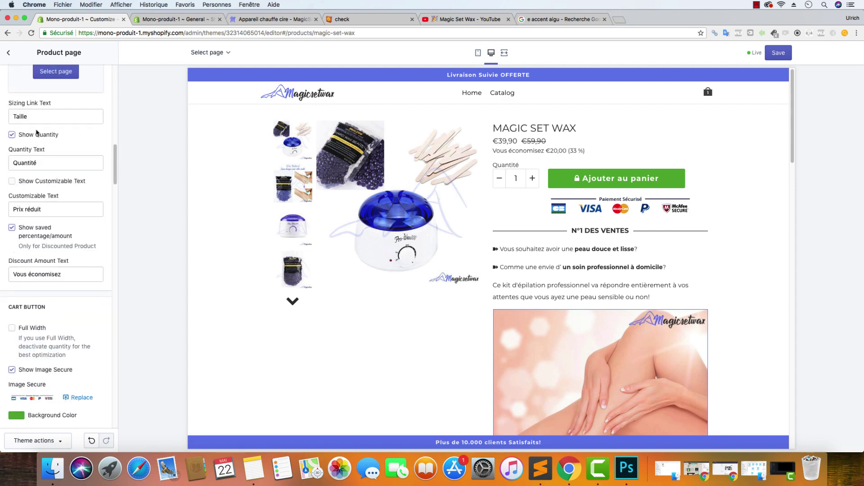
pyautogui.scroll(6, 35, 195)
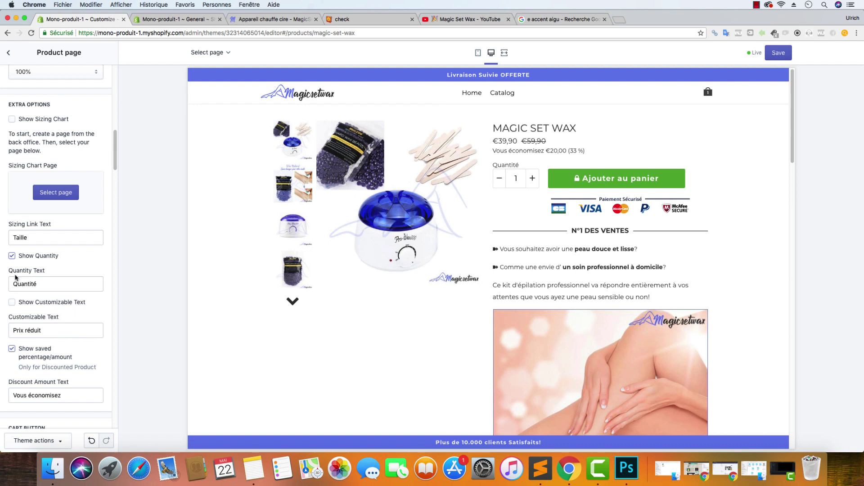
pyautogui.click(12, 255)
pyautogui.scroll(-9, 41, 270)
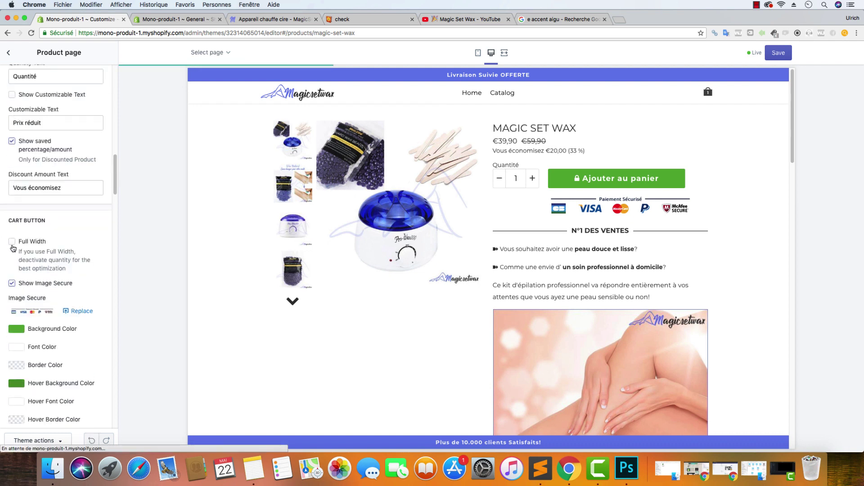
pyautogui.click(12, 242)
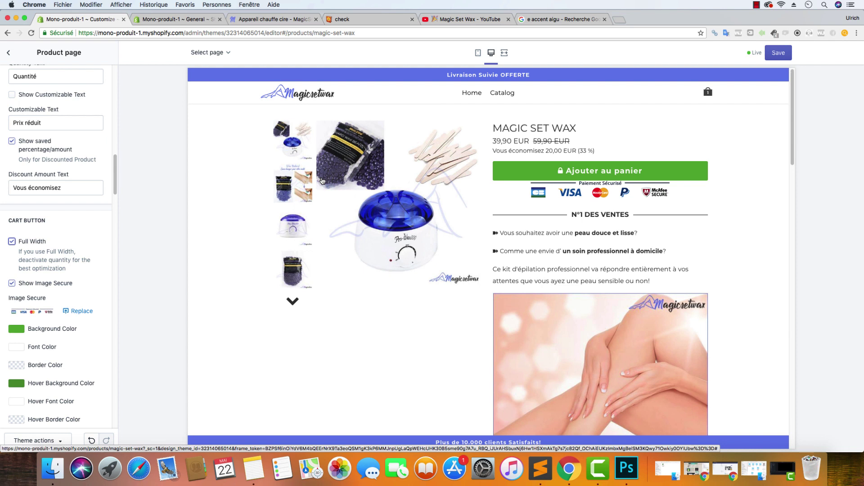
pyautogui.click(12, 285)
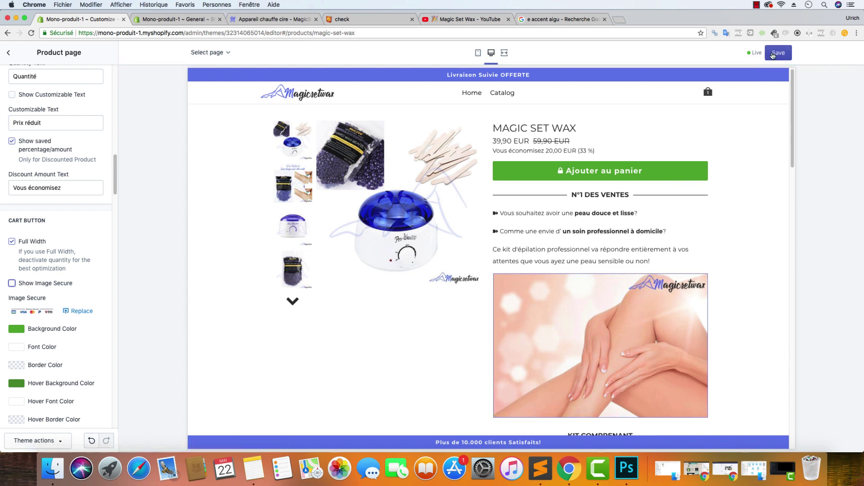
pyautogui.click(773, 56)
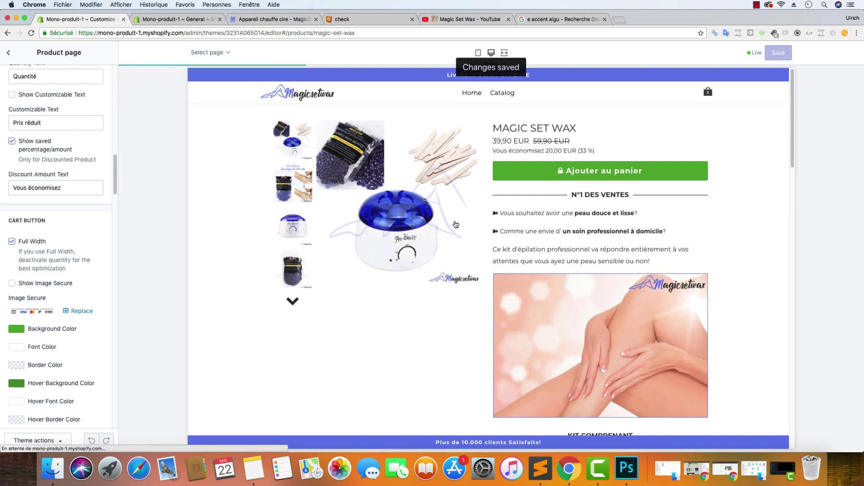
pyautogui.scroll(-5, 456, 224)
pyautogui.scroll(-10, 457, 225)
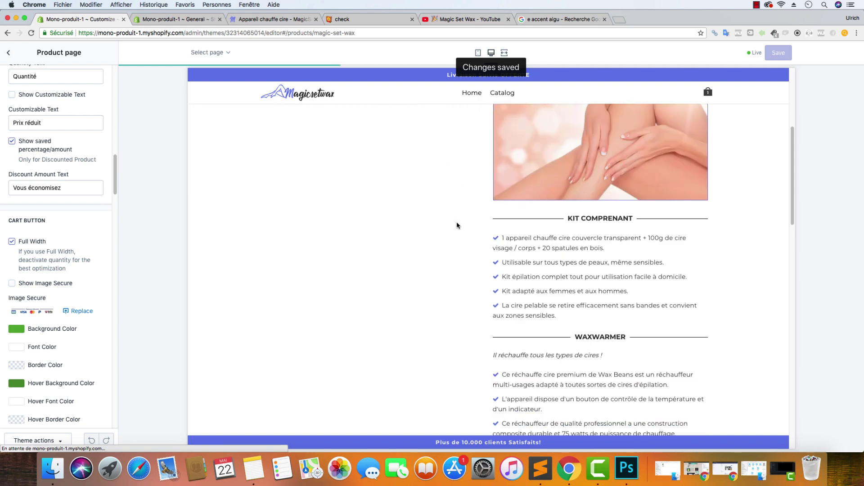
pyautogui.scroll(-5, 458, 225)
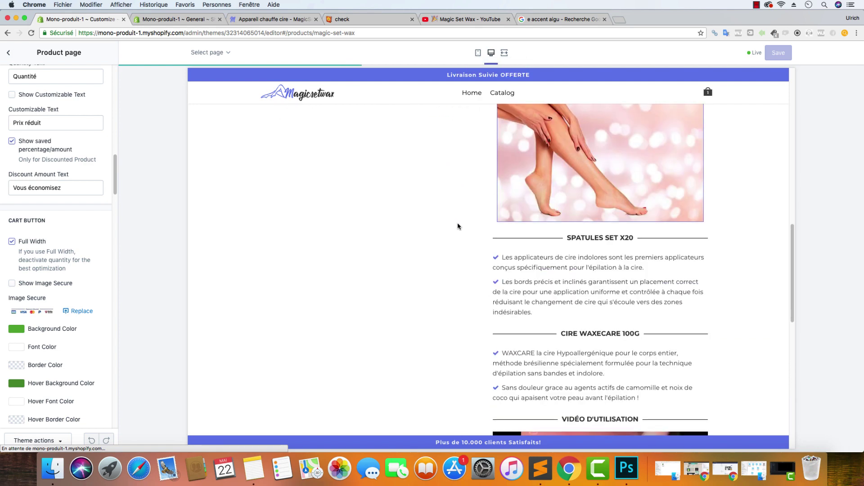
pyautogui.scroll(12, 478, 205)
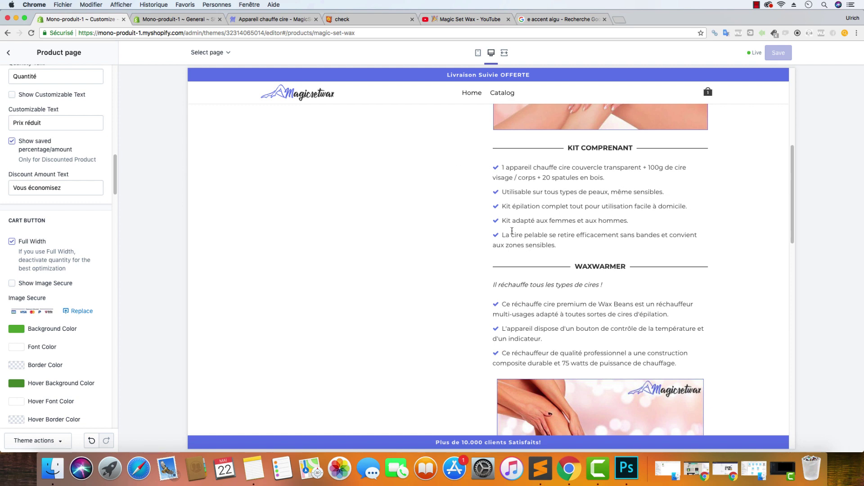
pyautogui.scroll(-5, 512, 231)
pyautogui.scroll(-7, 516, 236)
pyautogui.scroll(18, 515, 236)
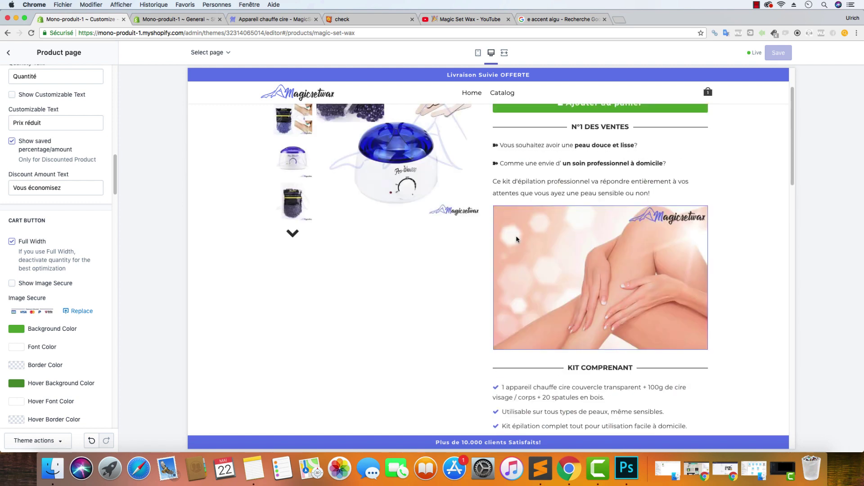
pyautogui.scroll(-6, 516, 236)
pyautogui.scroll(-6, 517, 236)
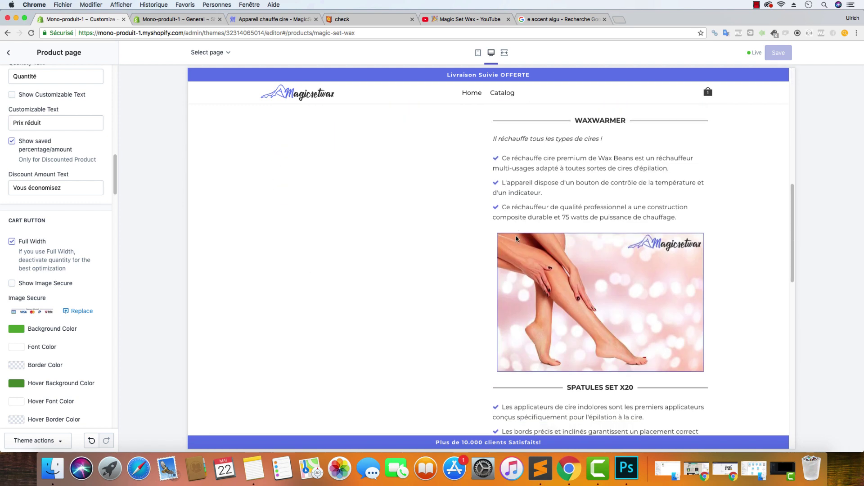
pyautogui.scroll(-5, 517, 239)
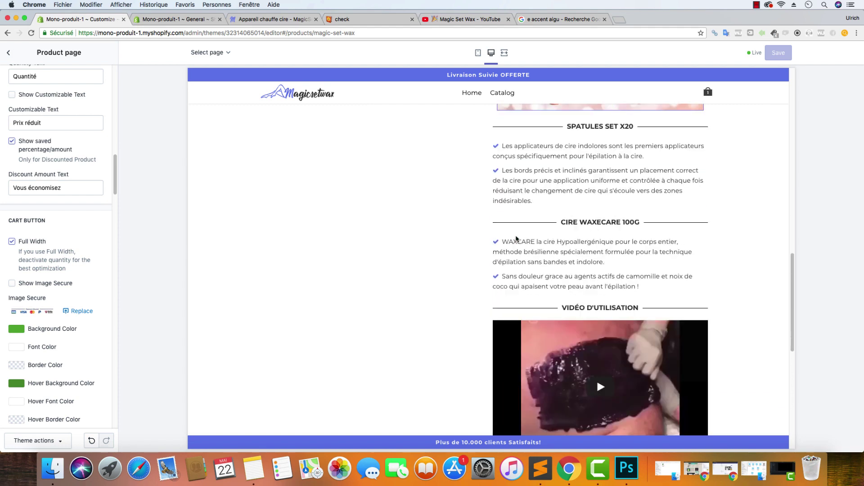
pyautogui.scroll(10, 516, 238)
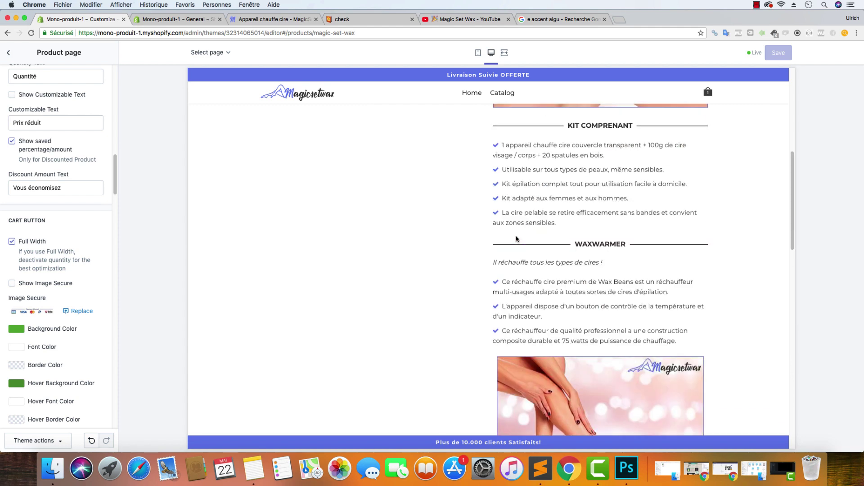
pyautogui.scroll(7, 516, 238)
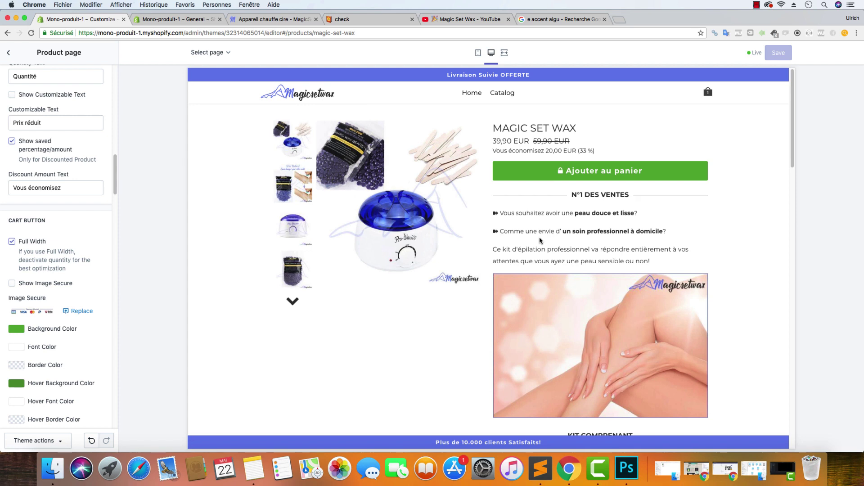
pyautogui.scroll(-15, 540, 241)
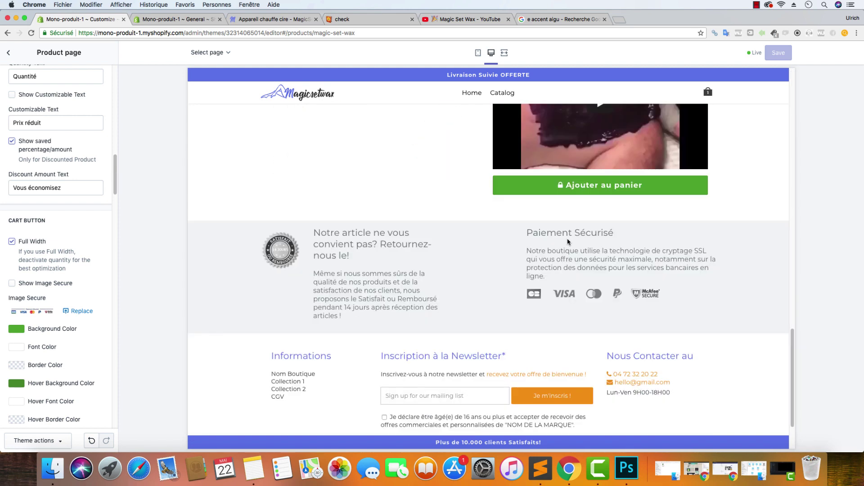
pyautogui.scroll(15, 513, 214)
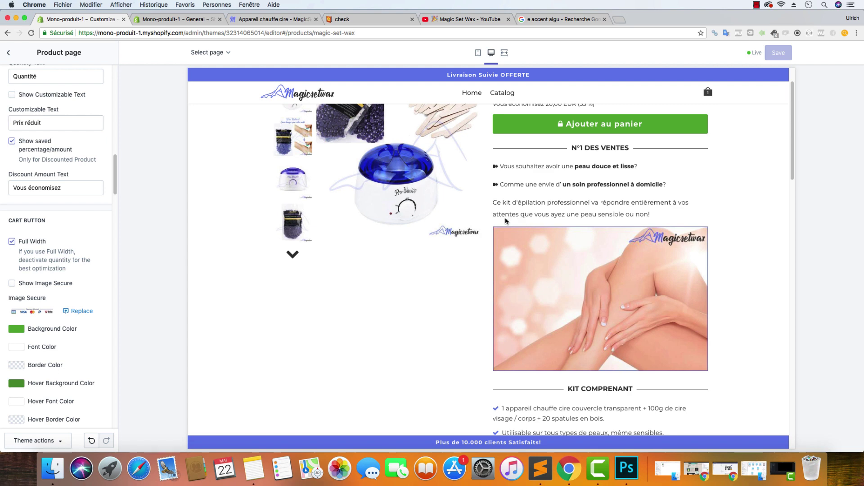
pyautogui.scroll(-15, 506, 222)
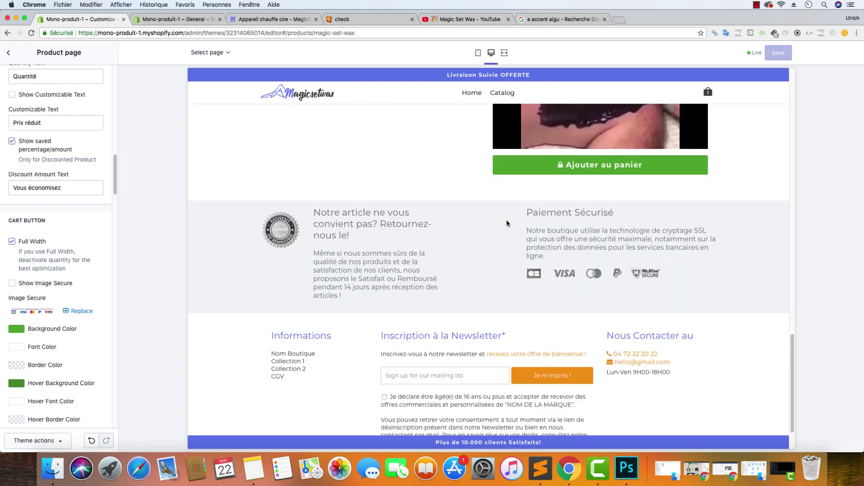
pyautogui.scroll(15, 506, 223)
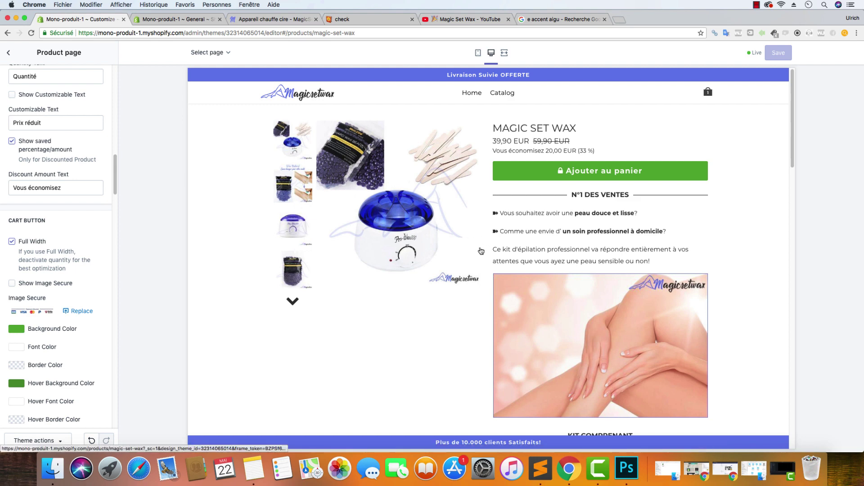
pyautogui.scroll(-5, 475, 251)
pyautogui.scroll(-8, 476, 245)
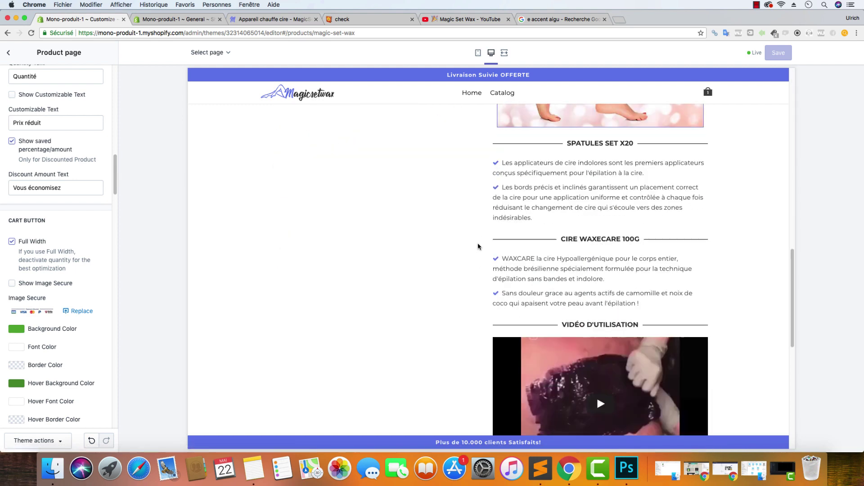
pyautogui.scroll(6, 478, 246)
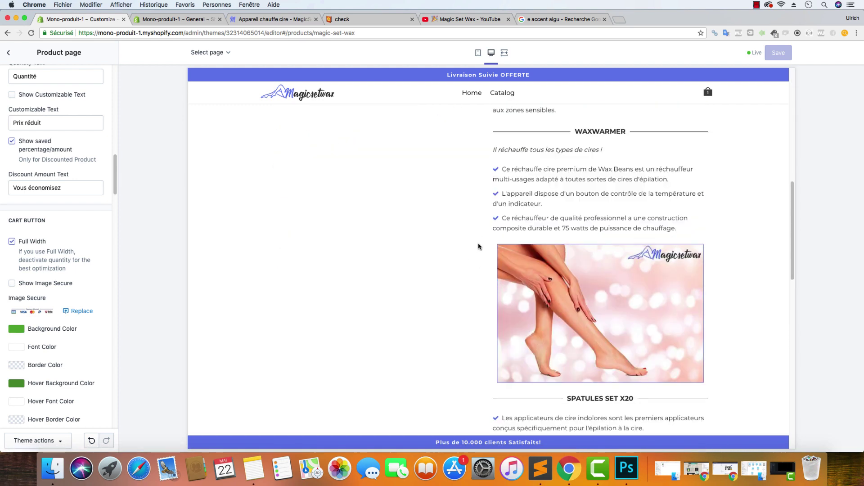
pyautogui.scroll(-9, 478, 246)
pyautogui.scroll(6, 414, 220)
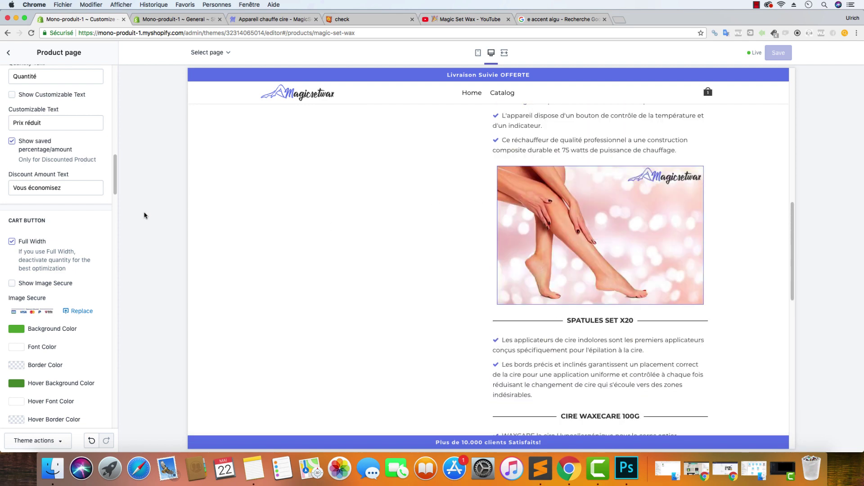
# Back in Theme settings, close the empty popup and preview the home page via the Magicsetwax logo
pyautogui.click(8, 53)
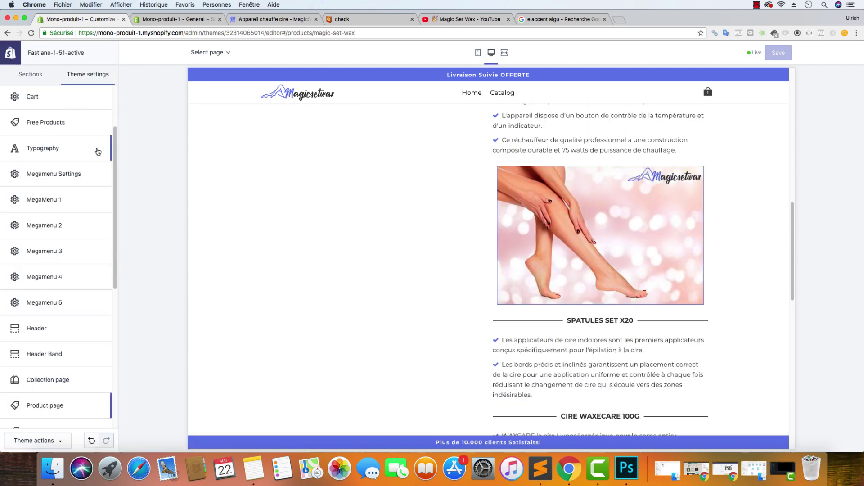
pyautogui.scroll(-10, 352, 240)
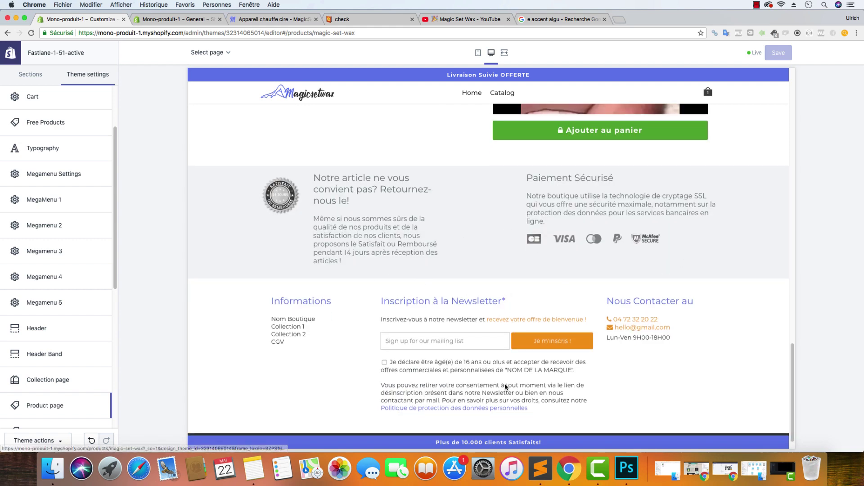
pyautogui.click(466, 410)
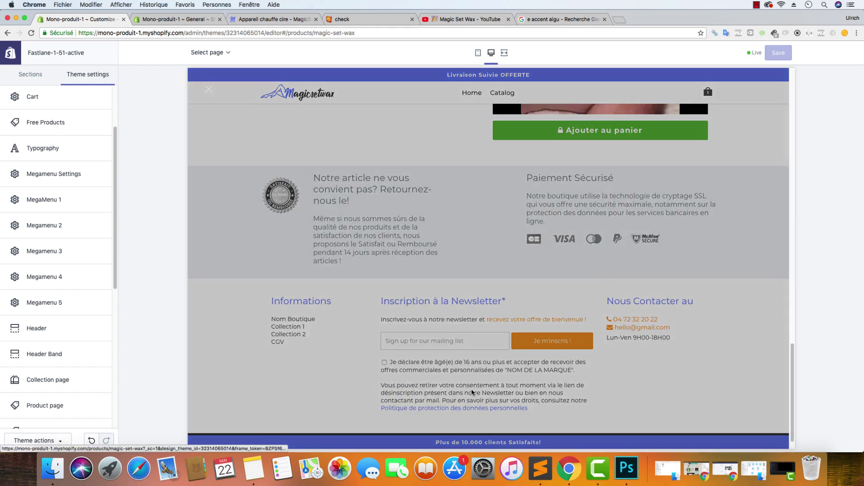
pyautogui.click(207, 89)
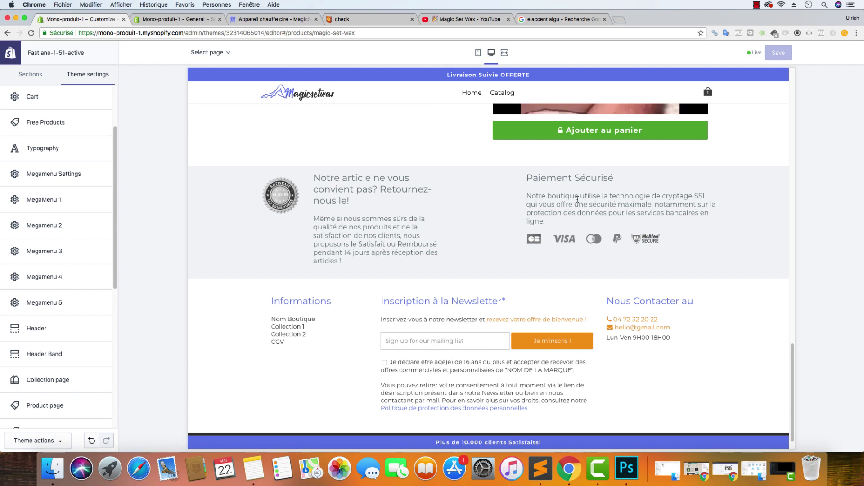
pyautogui.click(296, 92)
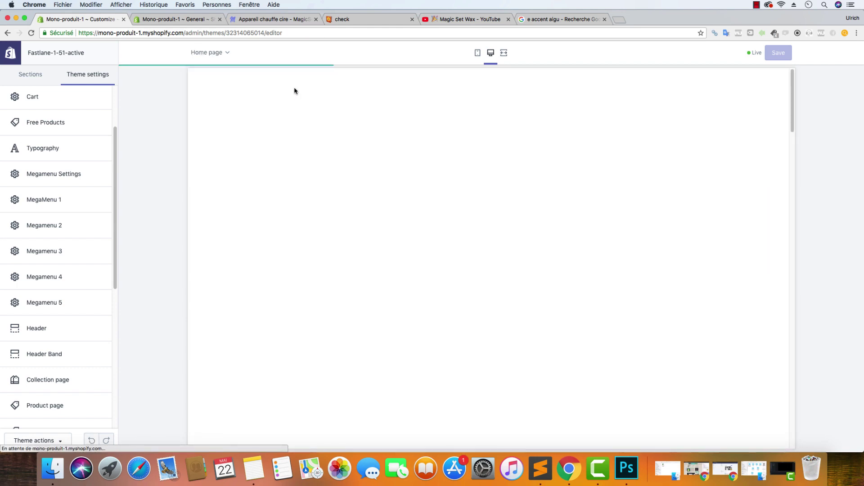
pyautogui.scroll(-15, 412, 195)
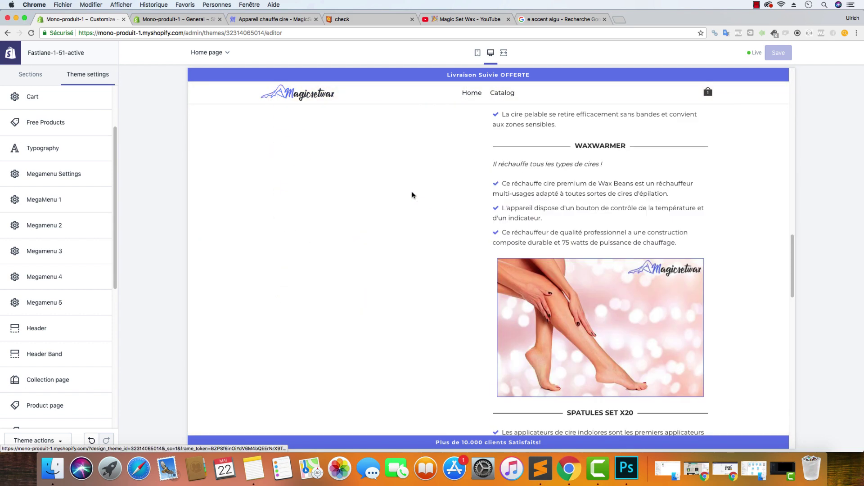
pyautogui.scroll(-15, 410, 194)
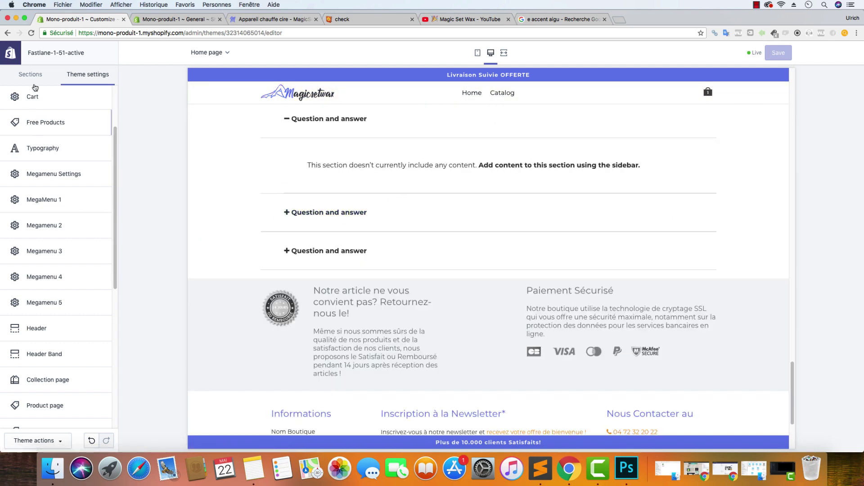
pyautogui.scroll(-6, 63, 297)
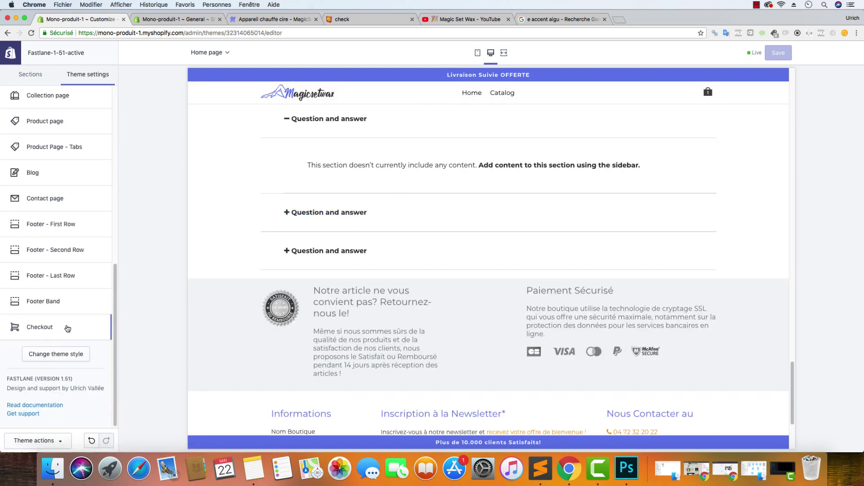
# Copy the Primary Color hex value #657CEC from the theme Colors settings
pyautogui.click(57, 224)
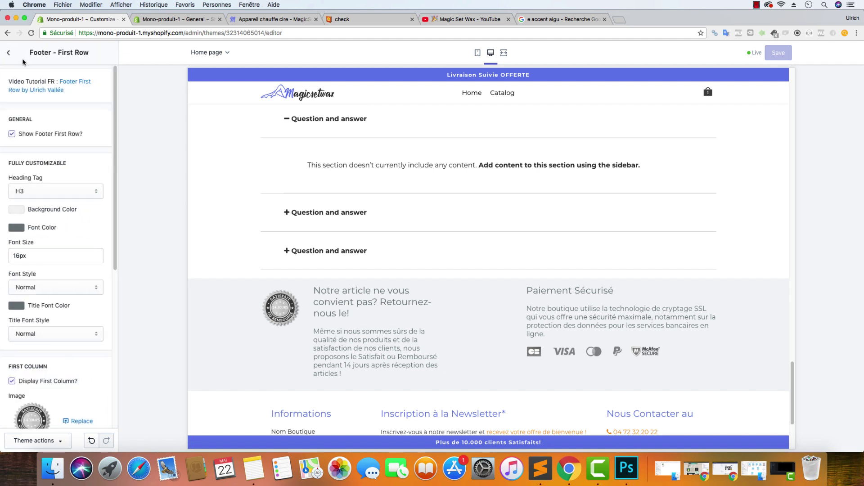
pyautogui.click(8, 52)
pyautogui.scroll(6, 52, 142)
pyautogui.click(27, 103)
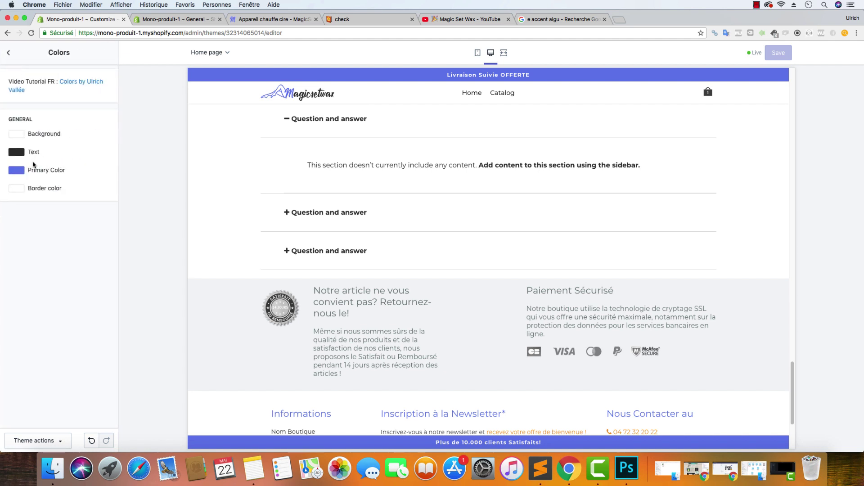
pyautogui.click(16, 170)
pyautogui.doubleClick(53, 258)
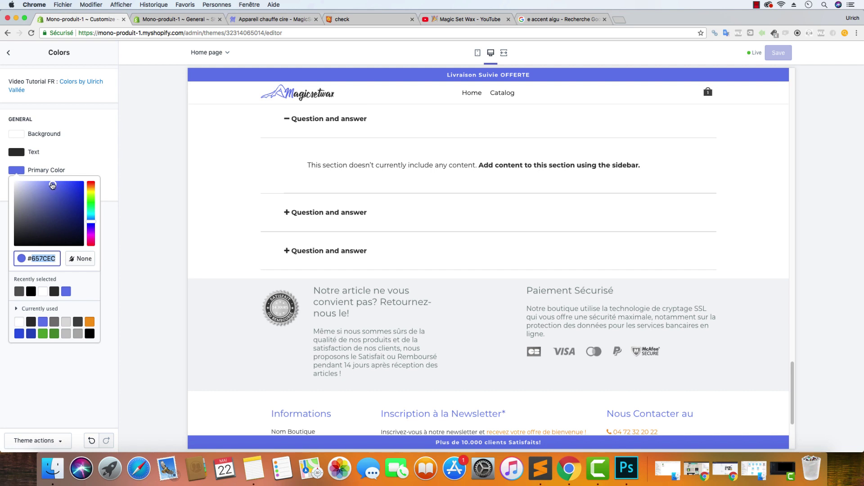
pyautogui.rightClick(44, 259)
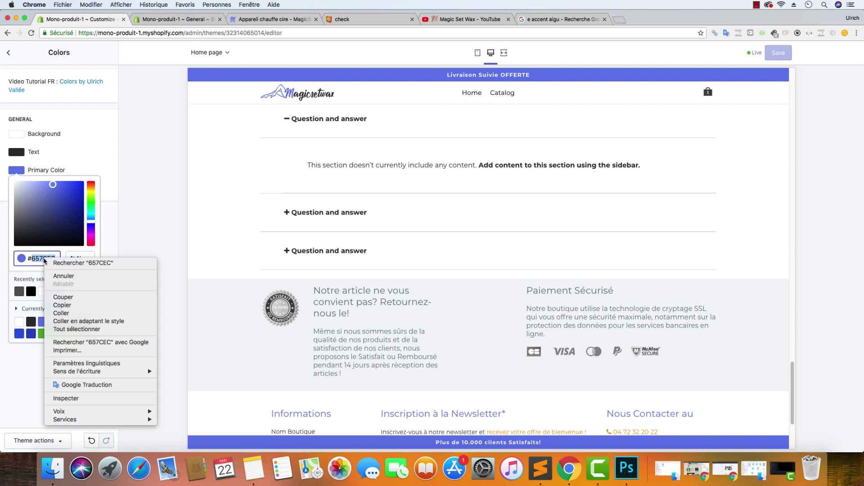
pyautogui.click(72, 306)
# Paste #657CEC as the Footer - First Row background colour, replacing #F1F4F5
pyautogui.click(8, 52)
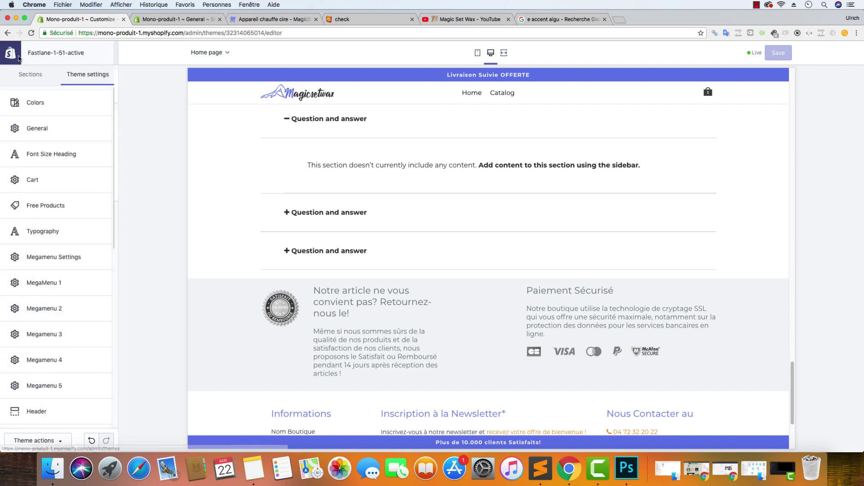
pyautogui.scroll(-10, 56, 211)
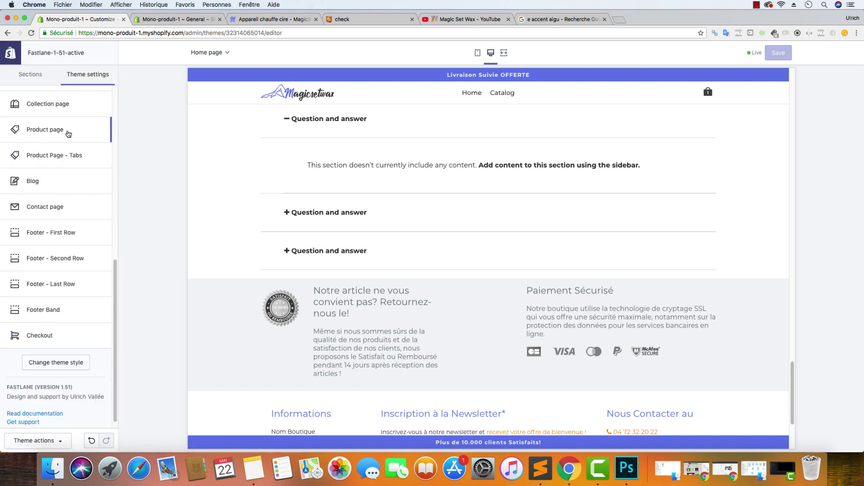
pyautogui.click(57, 230)
pyautogui.click(23, 211)
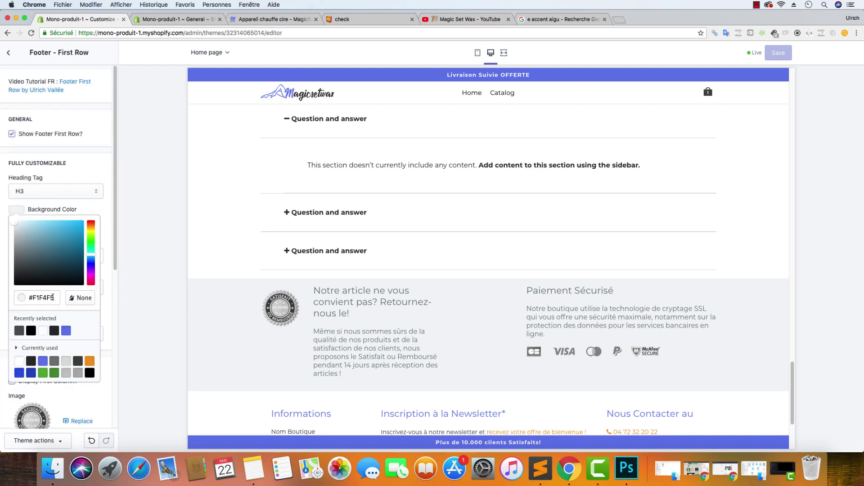
pyautogui.click(24, 300)
pyautogui.hotkey('ctrl', 'v')
pyautogui.click(108, 167)
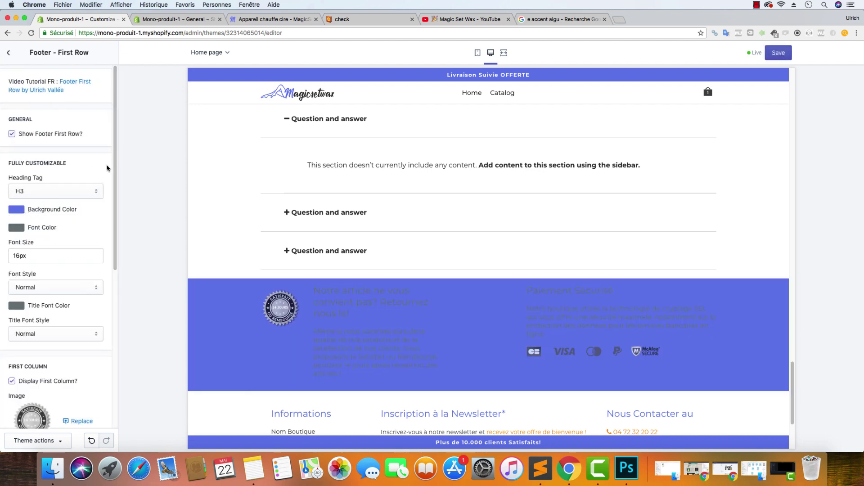
# Set the footer first row Font Color and Title Font Color to white
pyautogui.click(22, 228)
pyautogui.click(43, 275)
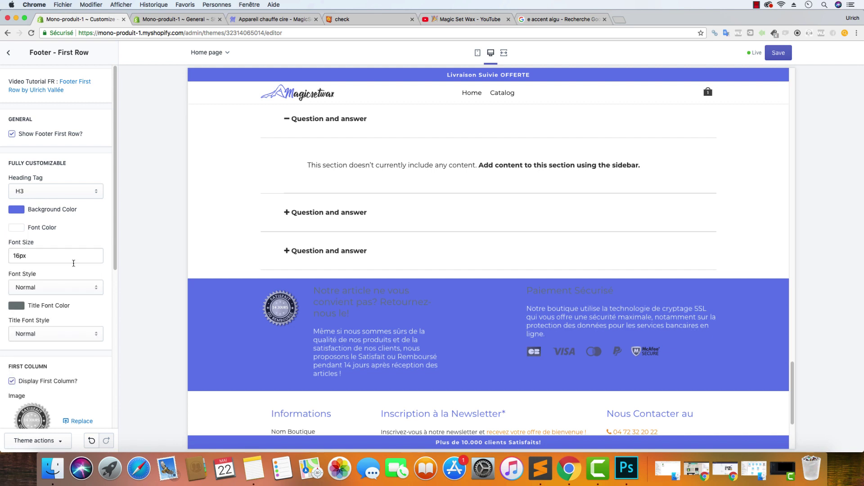
pyautogui.click(23, 304)
pyautogui.click(20, 331)
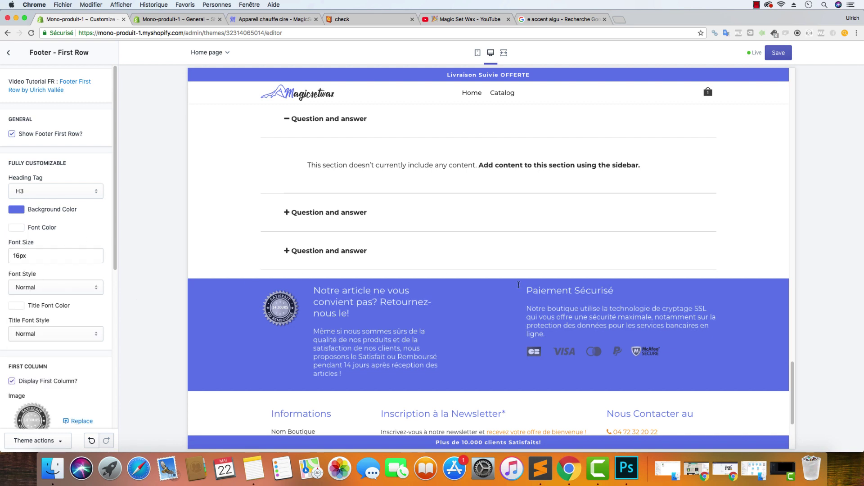
pyautogui.moveTo(359, 365); pyautogui.dragTo(255, 333)
pyautogui.click(352, 360)
pyautogui.scroll(-5, 81, 232)
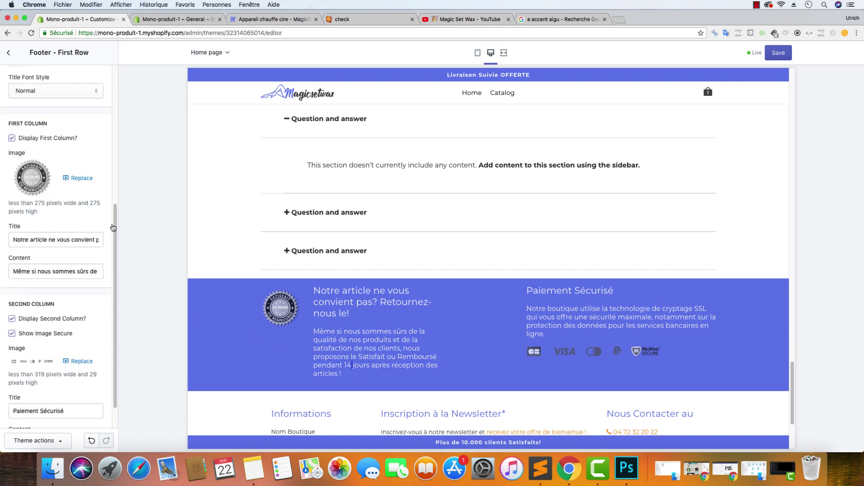
# Replace the first-column footer image with satisfait-ou-rembourse-magicsetwax.png from the Image Secure folder
pyautogui.click(90, 184)
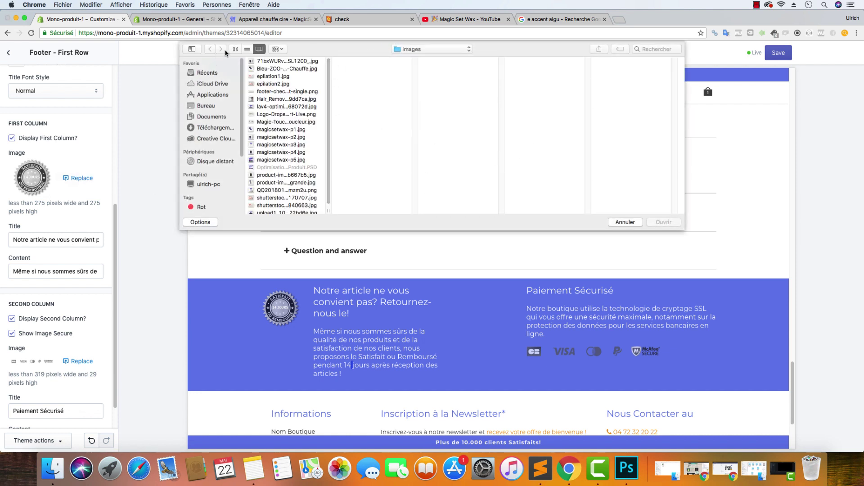
pyautogui.click(408, 50)
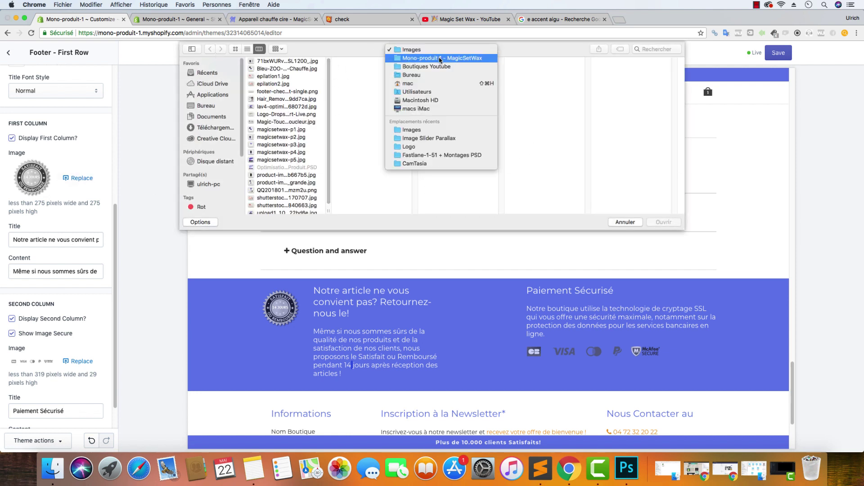
pyautogui.click(409, 60)
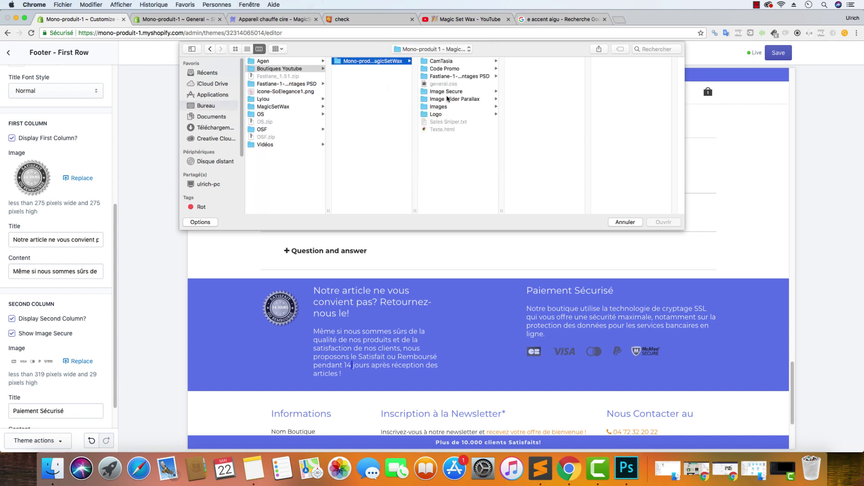
pyautogui.click(448, 93)
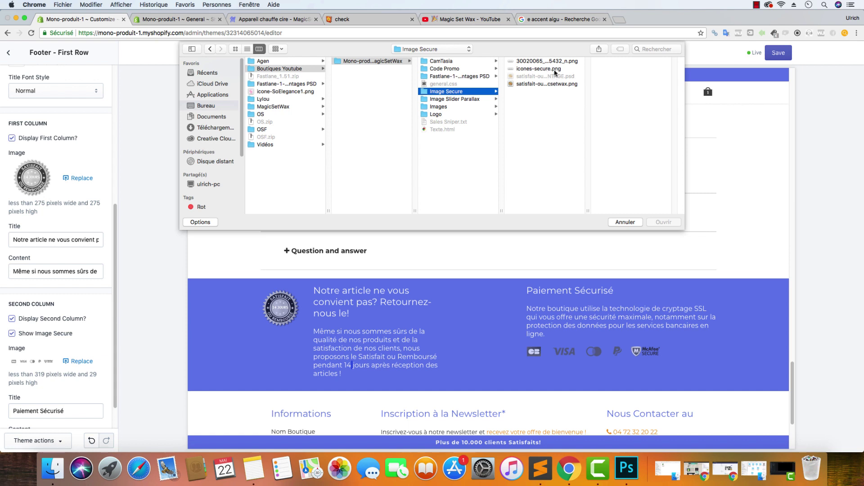
pyautogui.click(555, 84)
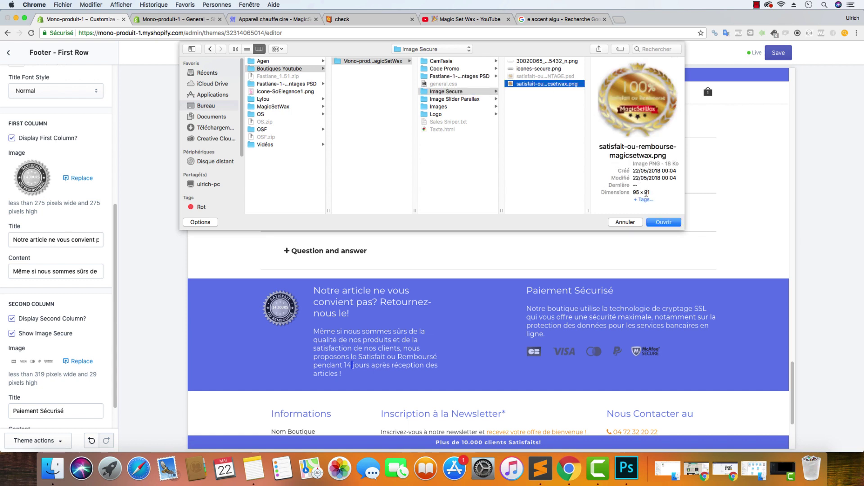
pyautogui.click(663, 222)
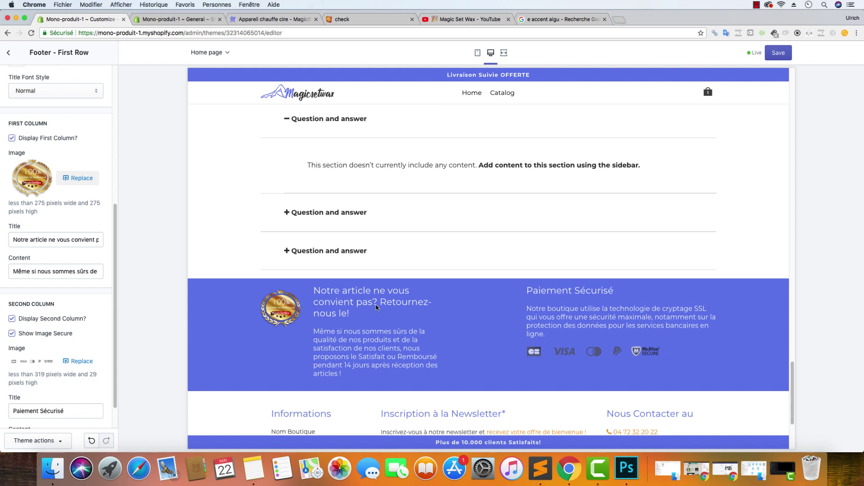
# In Finder, go back to Mono-produit 1 - MagicSetWax and open its Image Secure folder
pyautogui.click(52, 468)
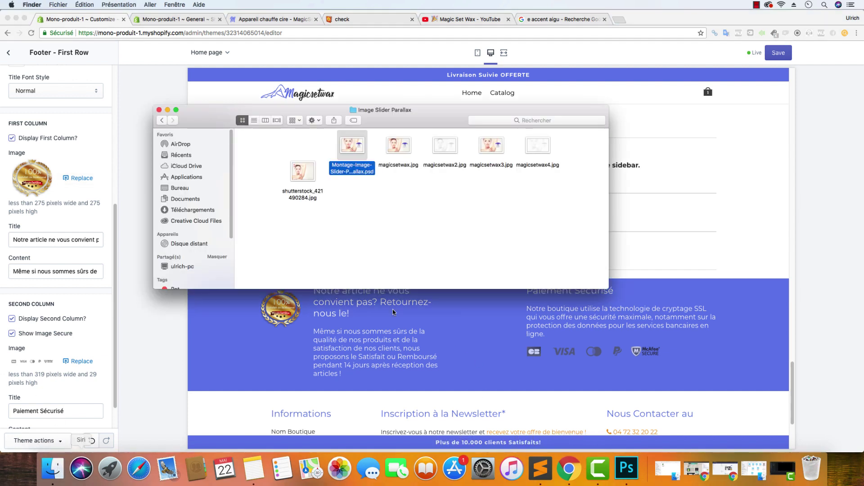
pyautogui.click(163, 117)
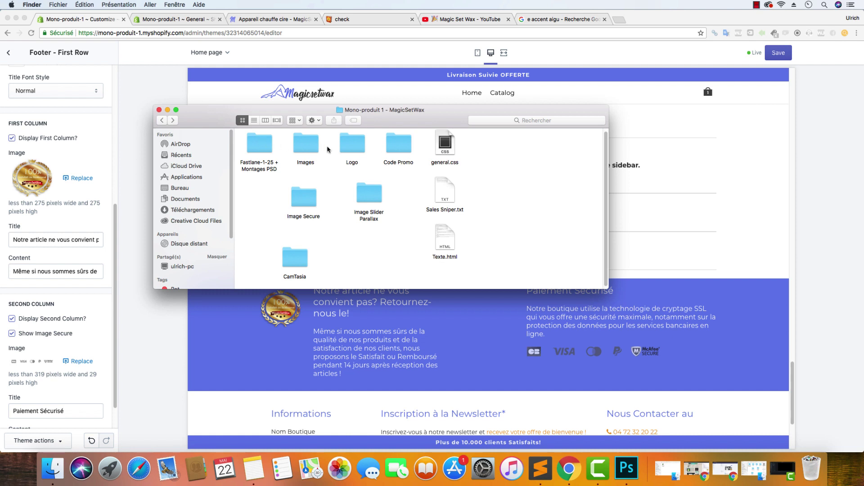
pyautogui.doubleClick(313, 196)
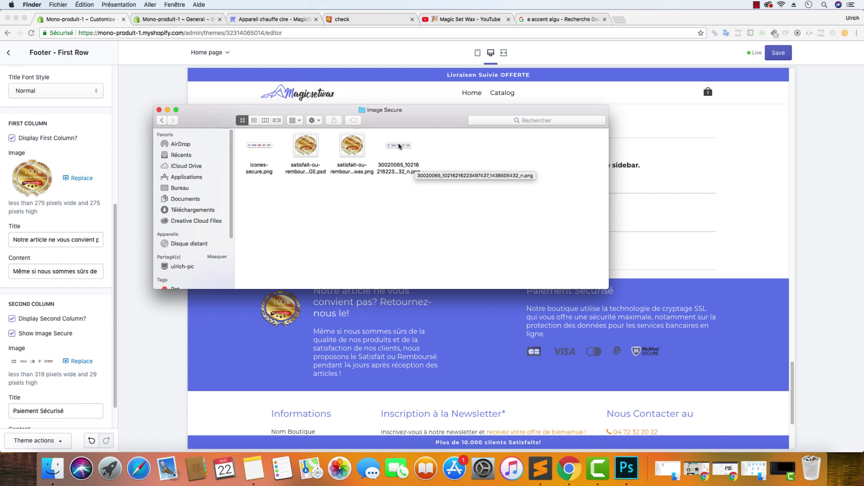
# Open MONTAGE.psd in Photoshop, keeping the embedded colour profile and dismissing the missing-fonts warning
pyautogui.click(317, 149)
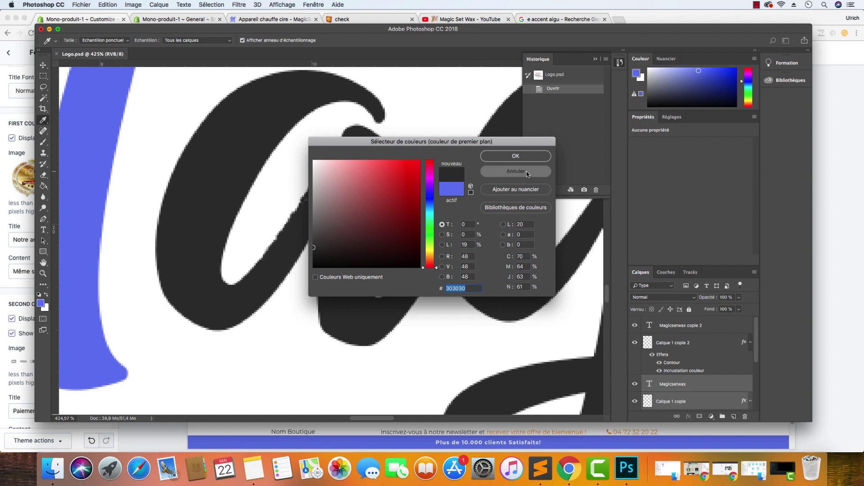
pyautogui.click(527, 172)
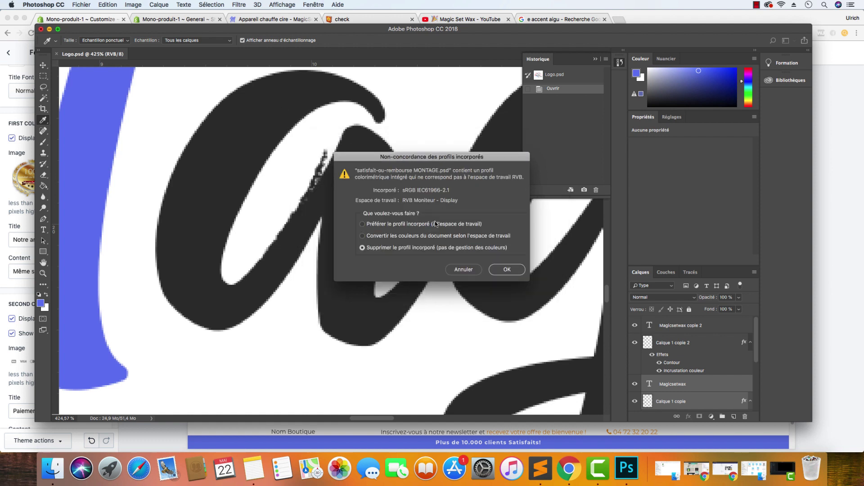
pyautogui.click(418, 224)
pyautogui.click(493, 268)
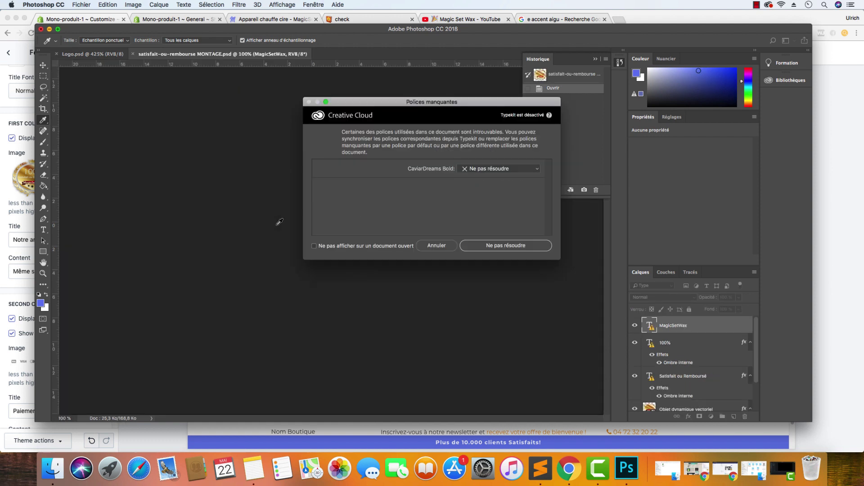
pyautogui.click(438, 245)
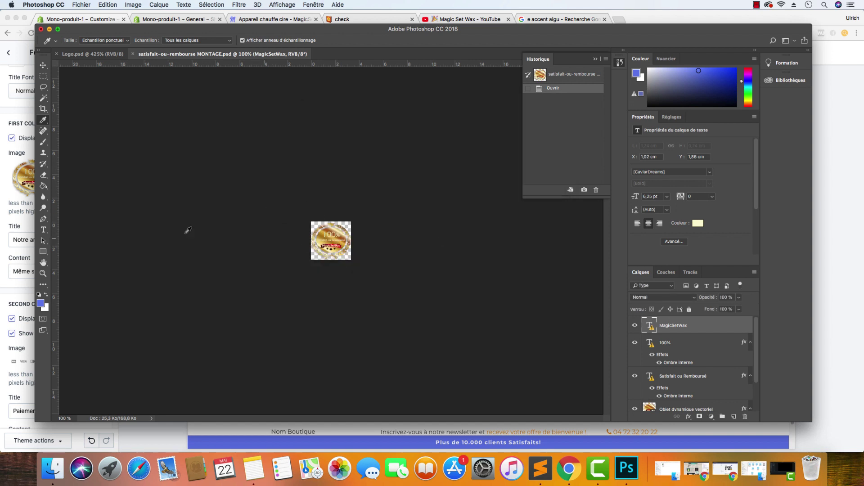
# Close the badge montage and Logo.psd documents and minimize the Photoshop start window
pyautogui.click(44, 230)
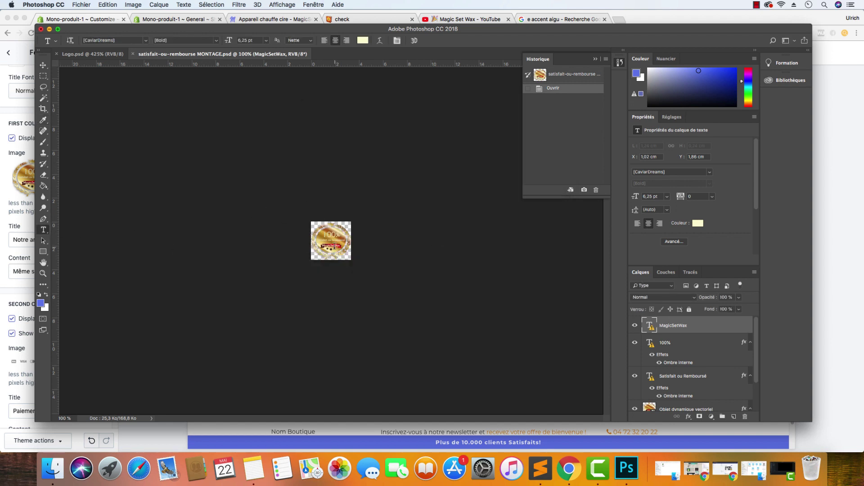
pyautogui.click(333, 249)
pyautogui.click(459, 177)
pyautogui.click(132, 54)
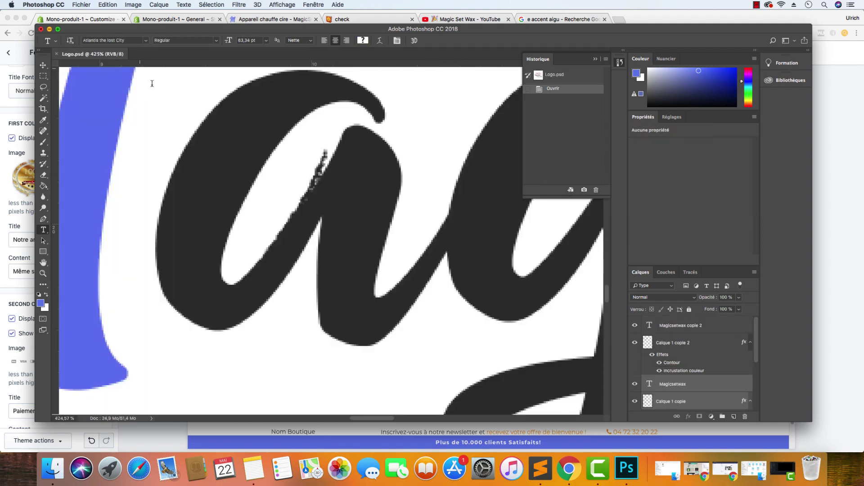
pyautogui.click(56, 53)
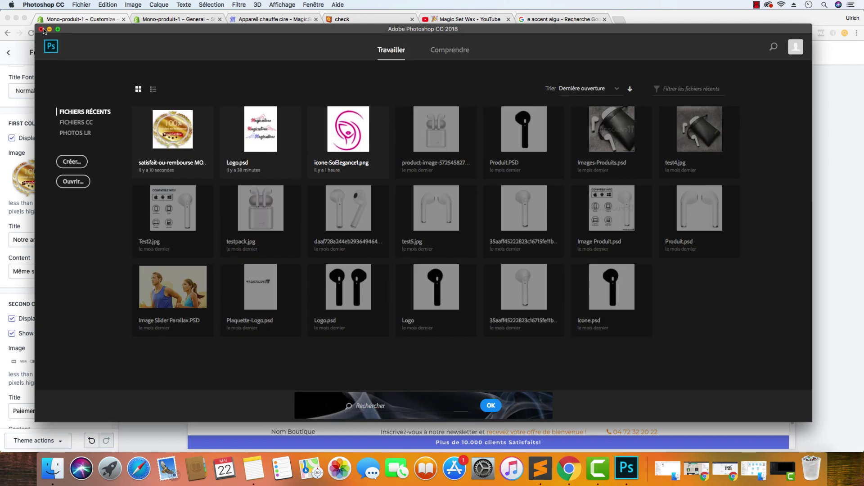
pyautogui.click(50, 29)
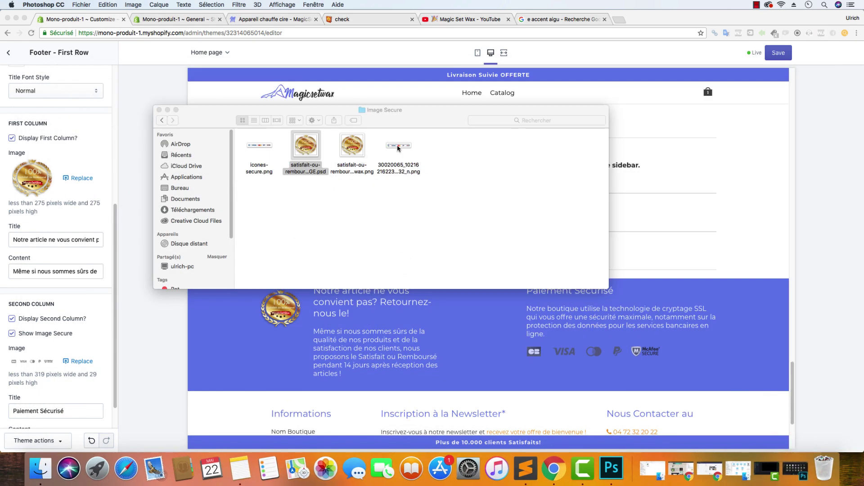
# Replace the footer's Second Column image with icones-secure.png from the Image Secure folder
pyautogui.click(271, 147)
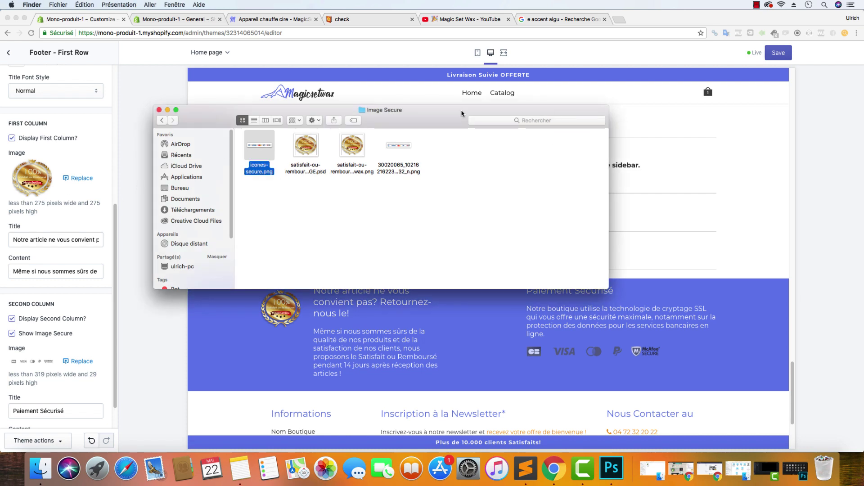
pyautogui.click(167, 110)
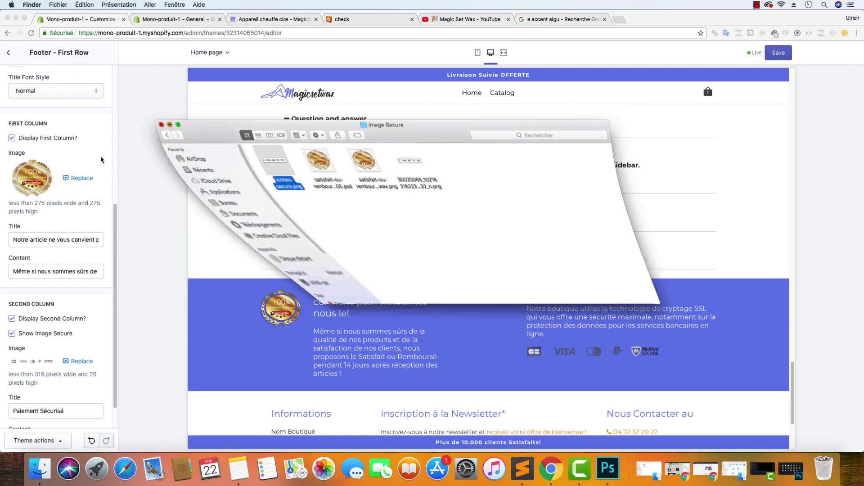
pyautogui.scroll(-2, 84, 292)
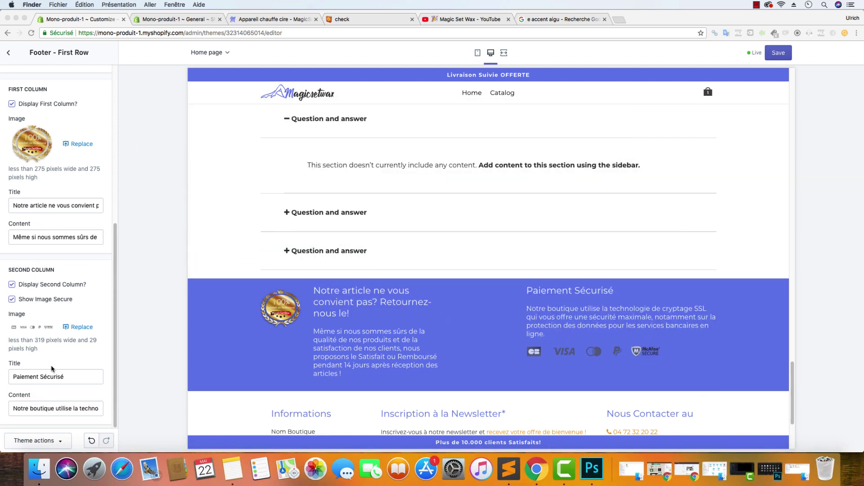
pyautogui.click(74, 327)
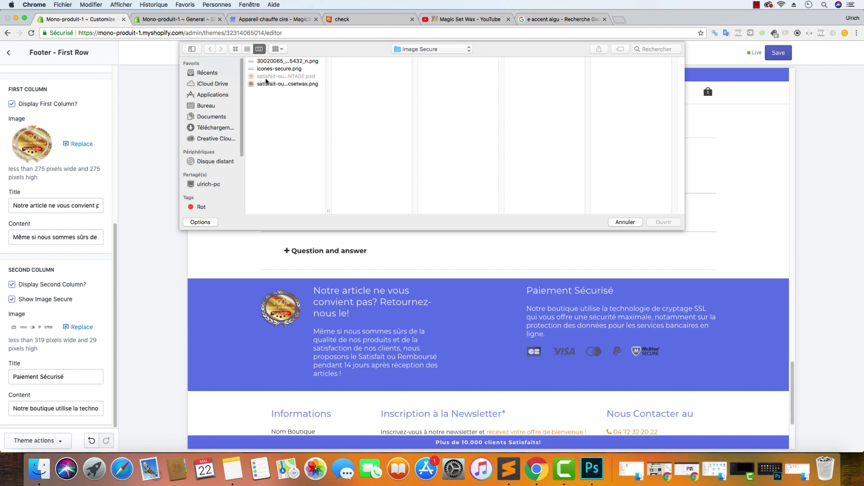
pyautogui.click(272, 62)
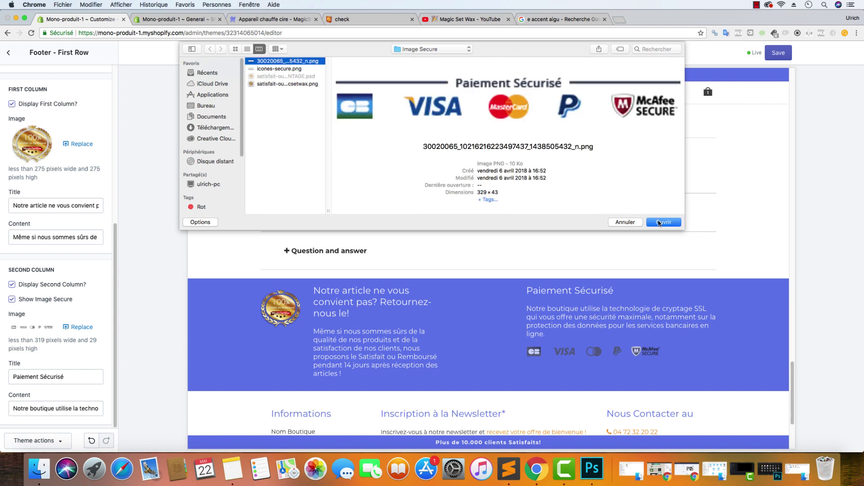
pyautogui.click(293, 68)
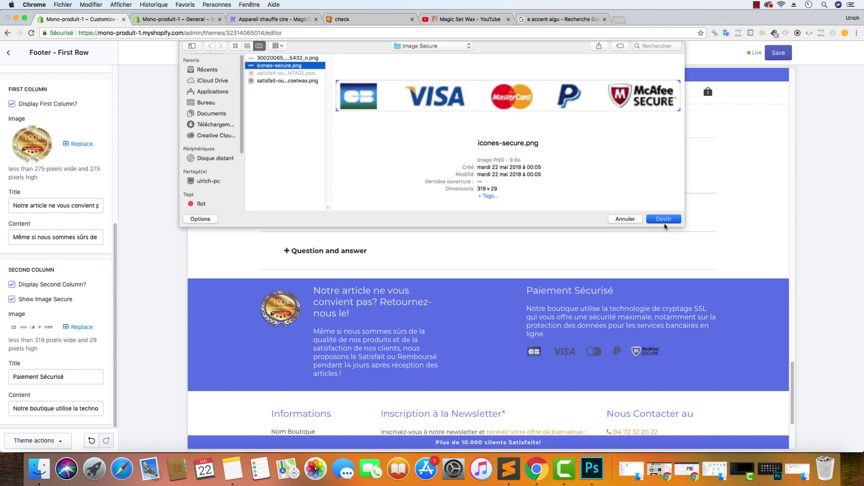
pyautogui.click(665, 221)
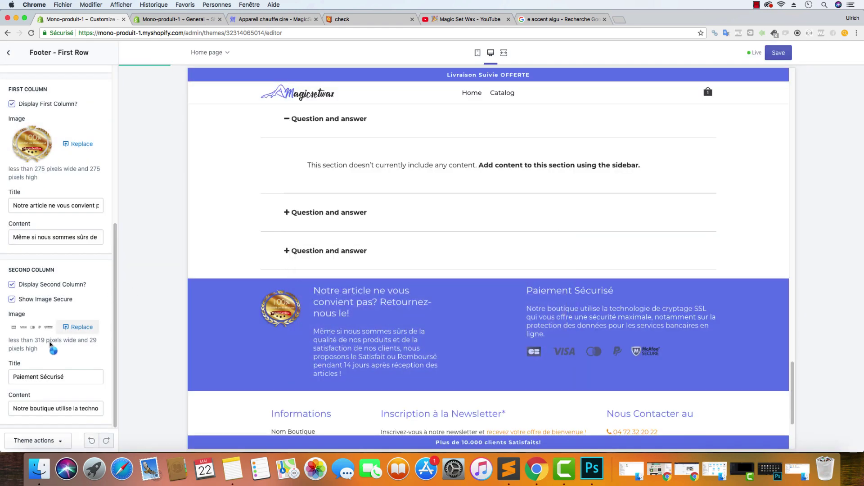
pyautogui.click(82, 327)
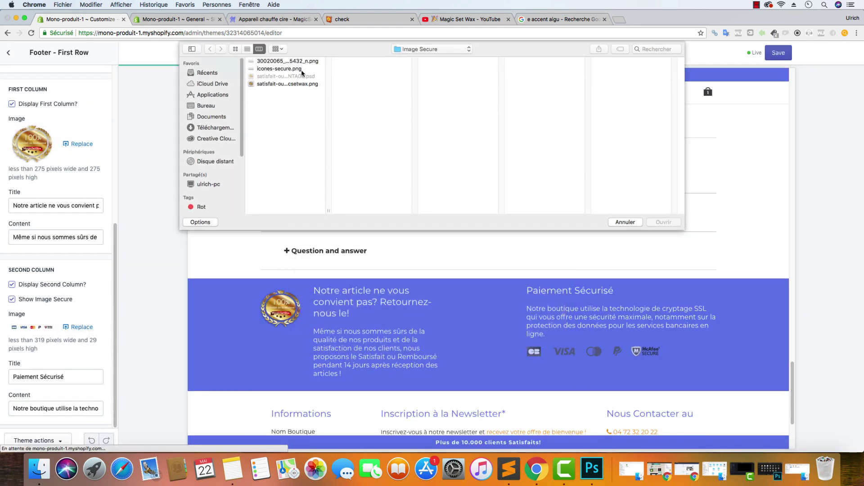
pyautogui.click(300, 69)
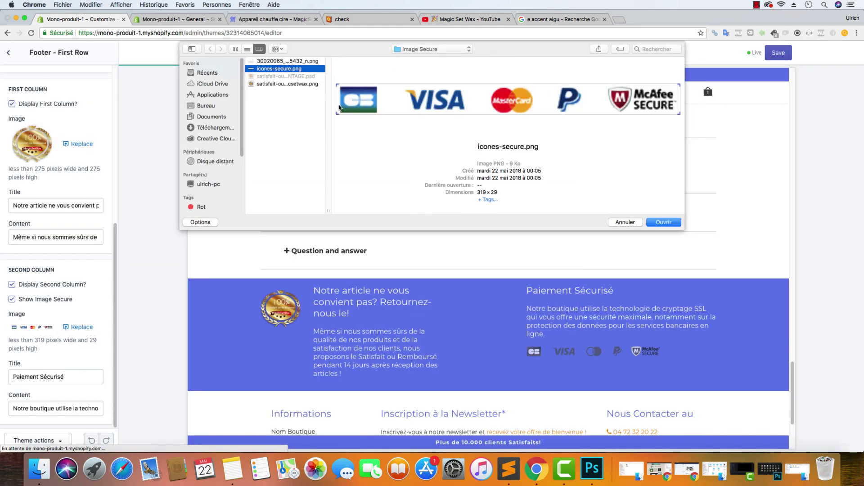
pyautogui.click(620, 221)
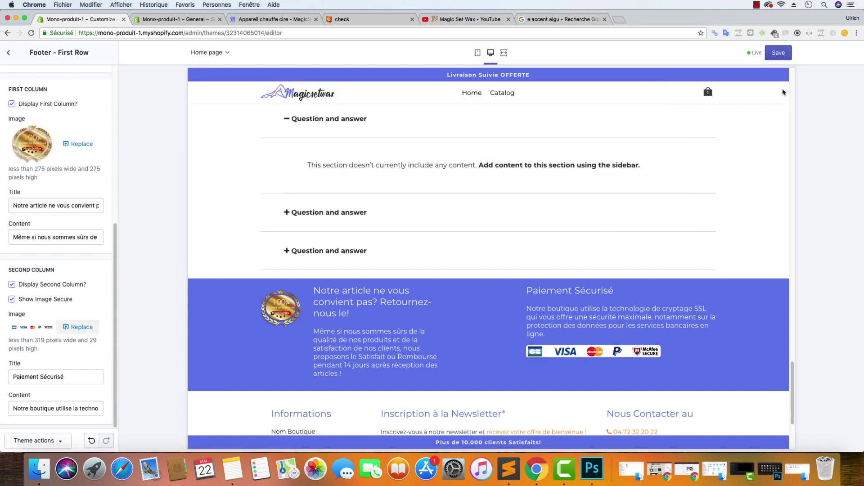
# Save the theme changes and select the footer's Informations links text in the preview
pyautogui.click(782, 57)
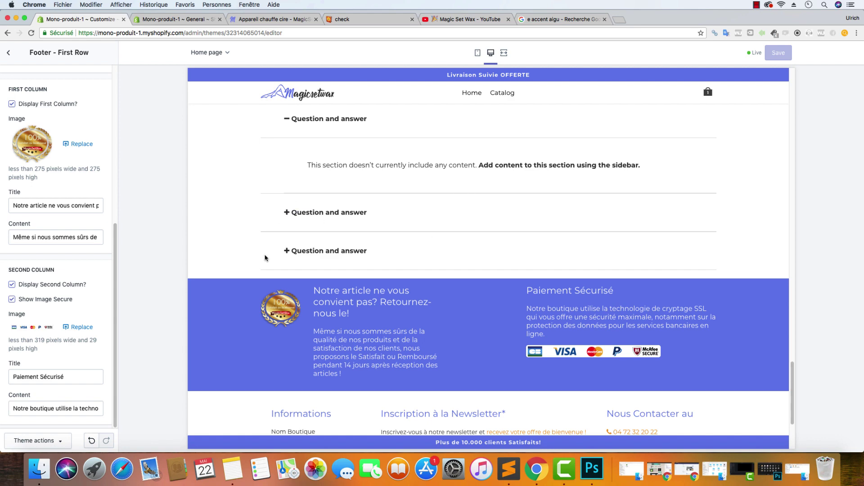
pyautogui.scroll(-3, 283, 213)
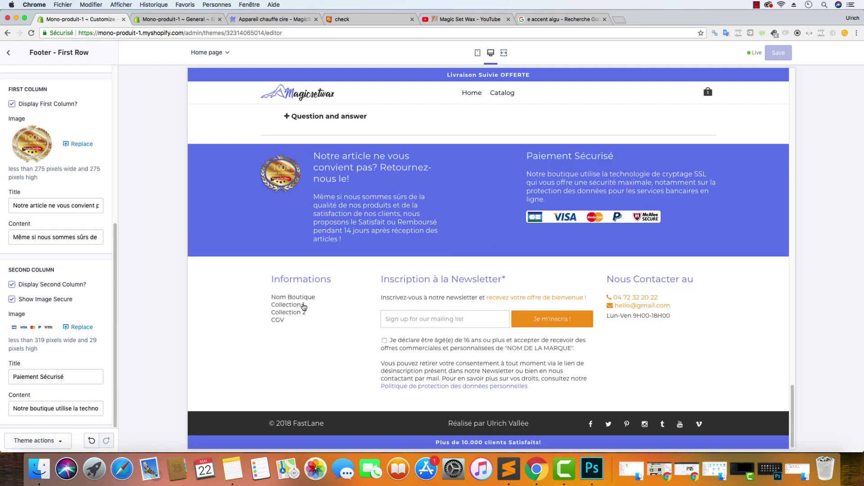
pyautogui.moveTo(282, 320); pyautogui.dragTo(268, 297)
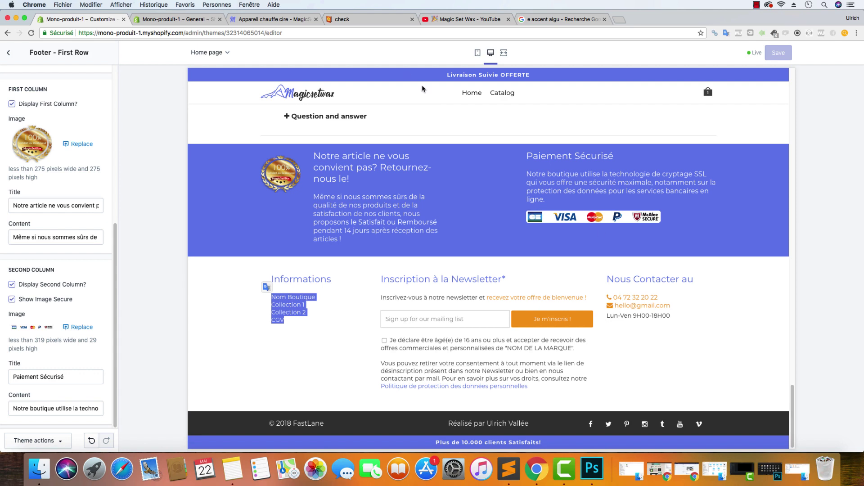
# Review the Footer - First Row column settings, then go back to the theme sections list
pyautogui.scroll(20, 487, 111)
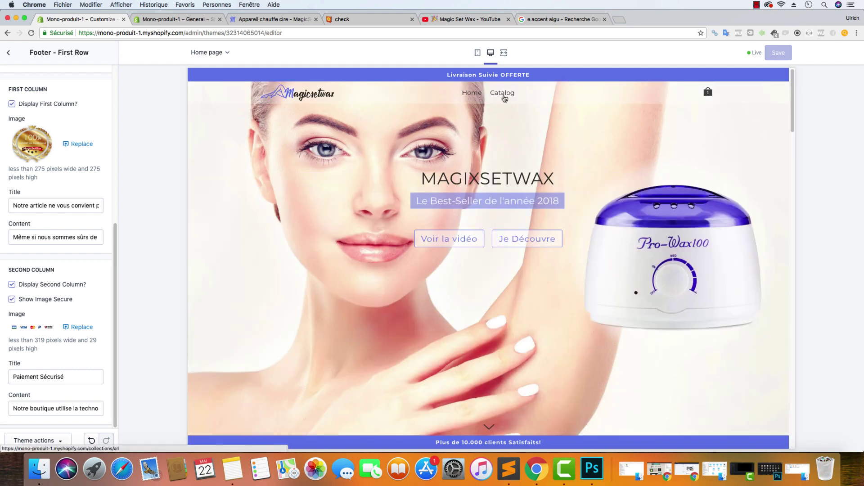
pyautogui.scroll(-20, 378, 139)
pyautogui.scroll(-5, 353, 223)
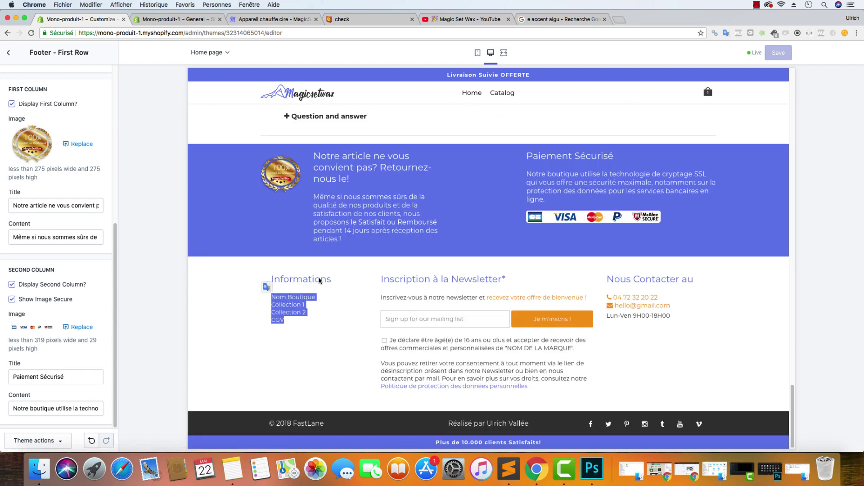
pyautogui.scroll(10, 463, 193)
pyautogui.scroll(10, 494, 136)
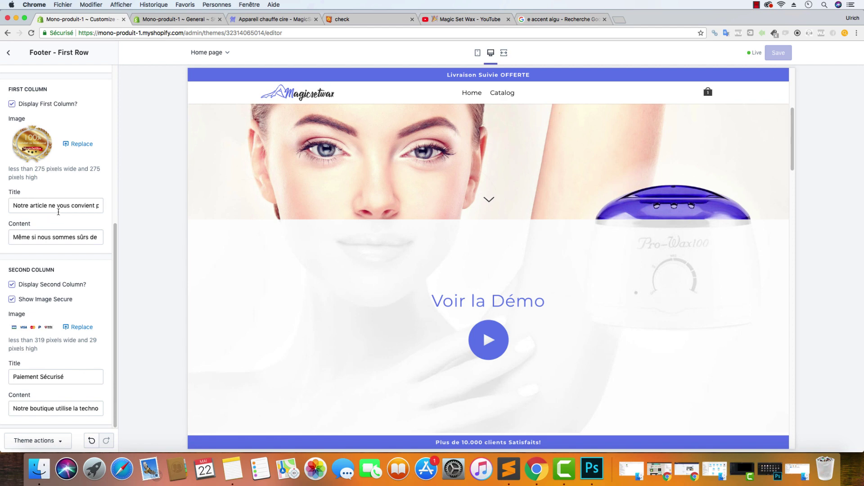
pyautogui.scroll(-20, 318, 266)
pyautogui.scroll(-2, 331, 262)
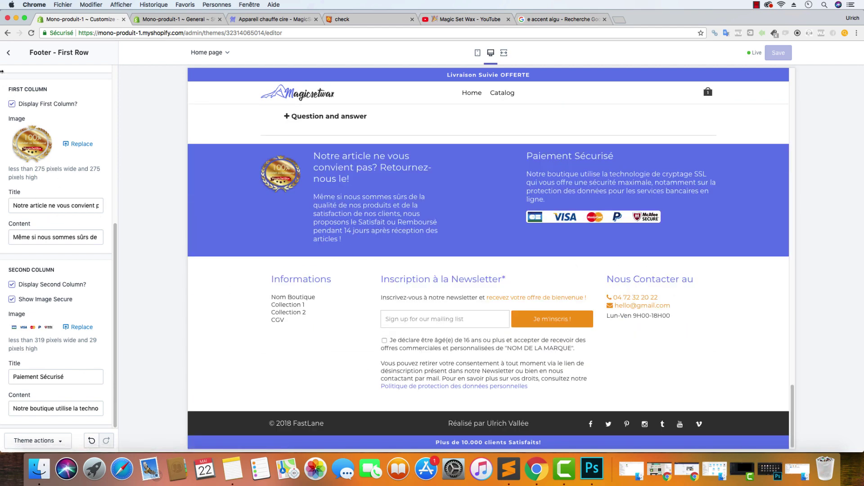
pyautogui.click(8, 53)
# In Footer - Second Row, keep item 1 at size 1 showing Footer HTML 1
pyautogui.click(63, 263)
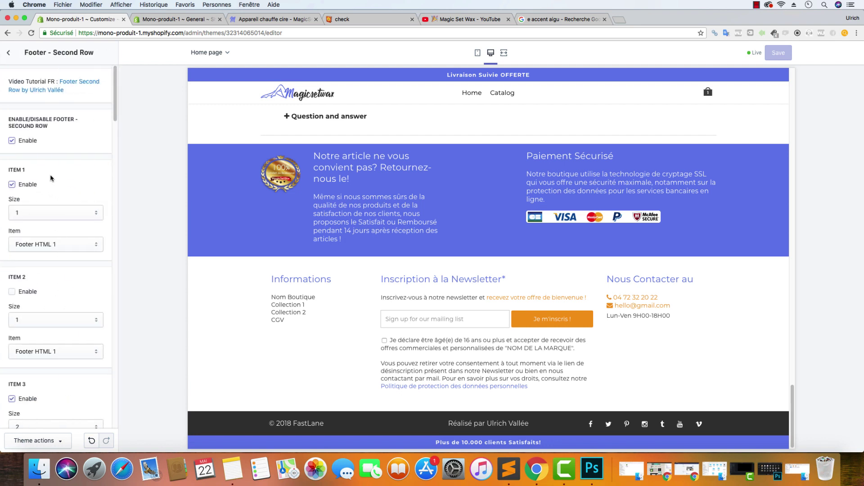
pyautogui.scroll(-10, 71, 194)
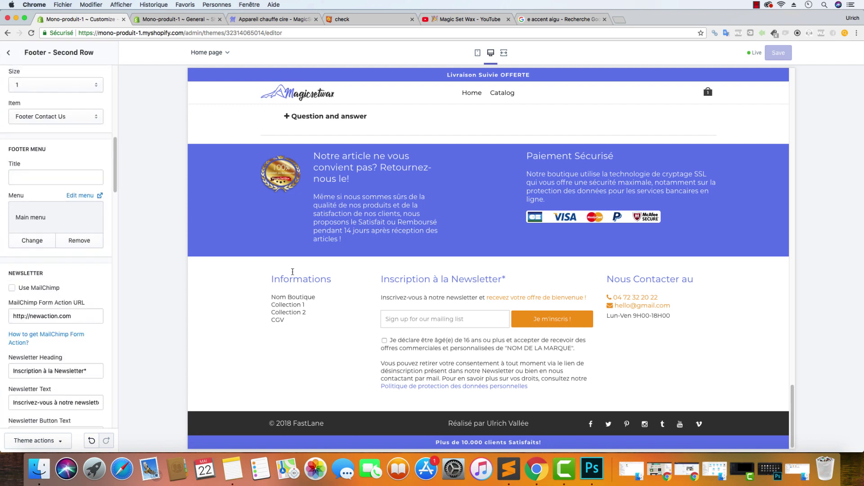
pyautogui.scroll(10, 67, 203)
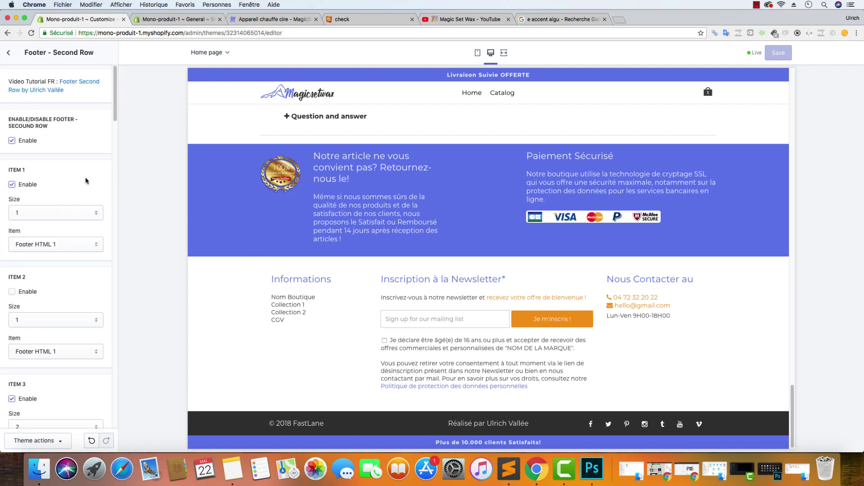
pyautogui.click(54, 217)
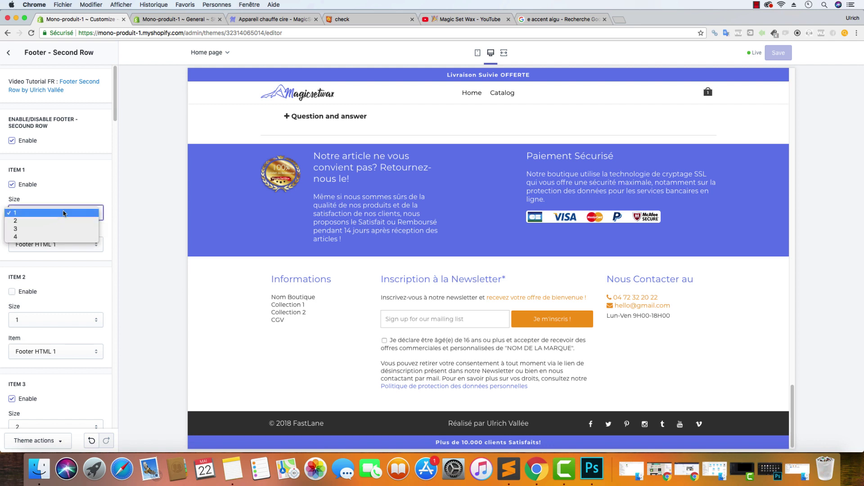
pyautogui.click(93, 185)
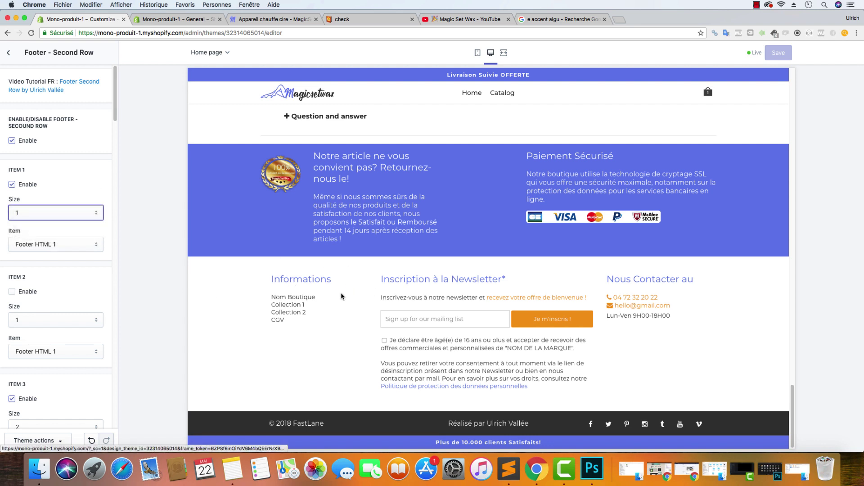
pyautogui.click(53, 219)
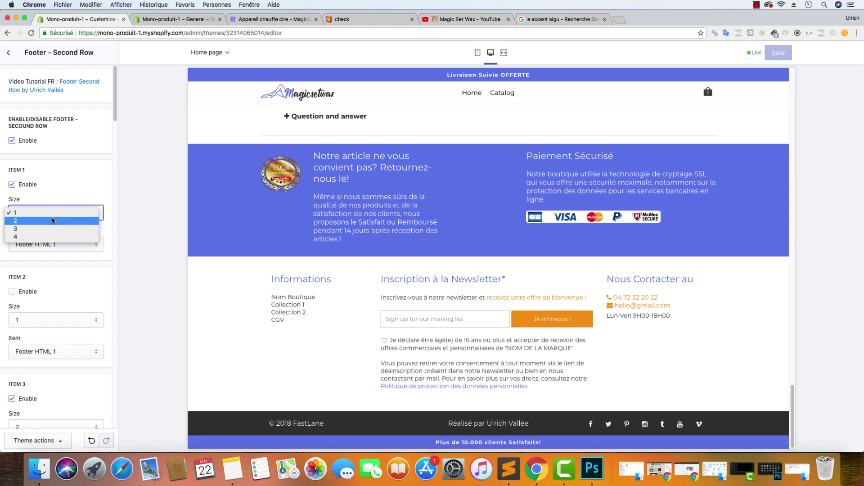
pyautogui.click(83, 170)
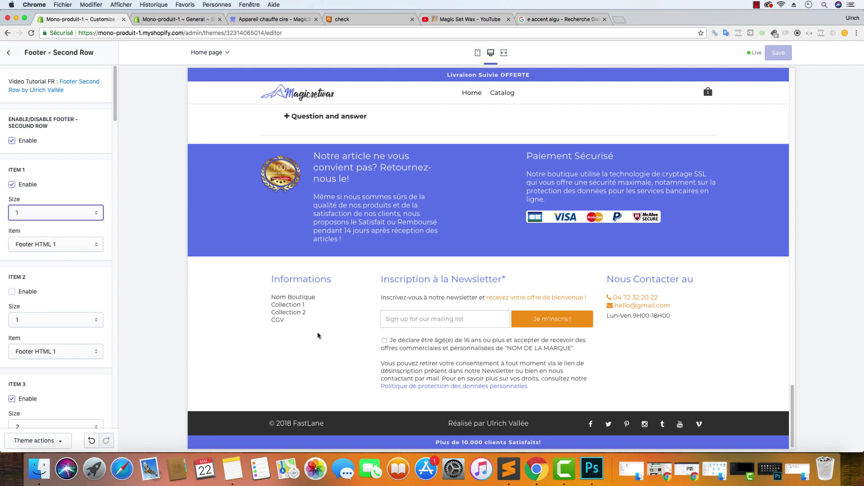
pyautogui.moveTo(317, 334); pyautogui.dragTo(269, 272)
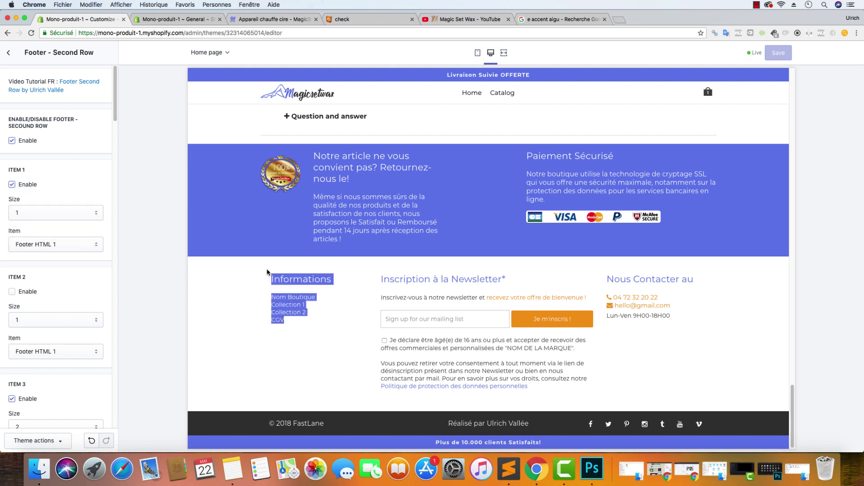
pyautogui.click(57, 245)
pyautogui.click(73, 244)
# Copy the entire Custom HTML 1 Informations content using Tout sélectionner and Copier
pyautogui.scroll(-6, 75, 239)
pyautogui.scroll(-10, 75, 239)
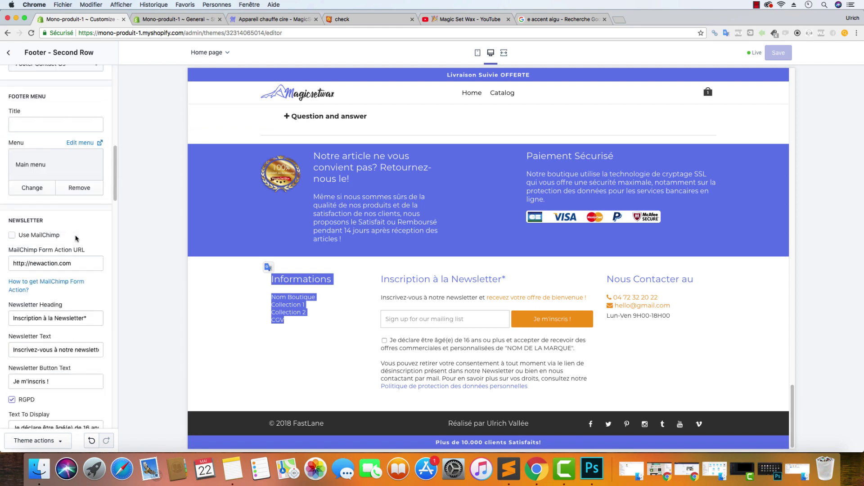
pyautogui.scroll(-10, 76, 238)
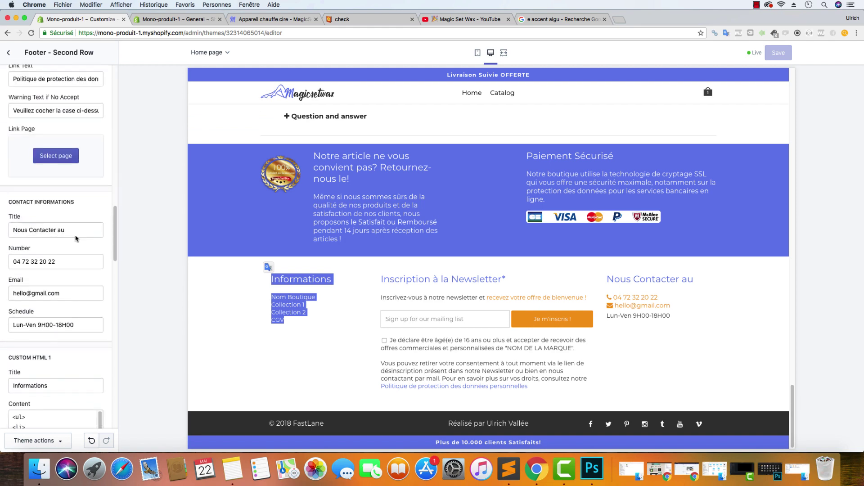
pyautogui.tripleClick(43, 231)
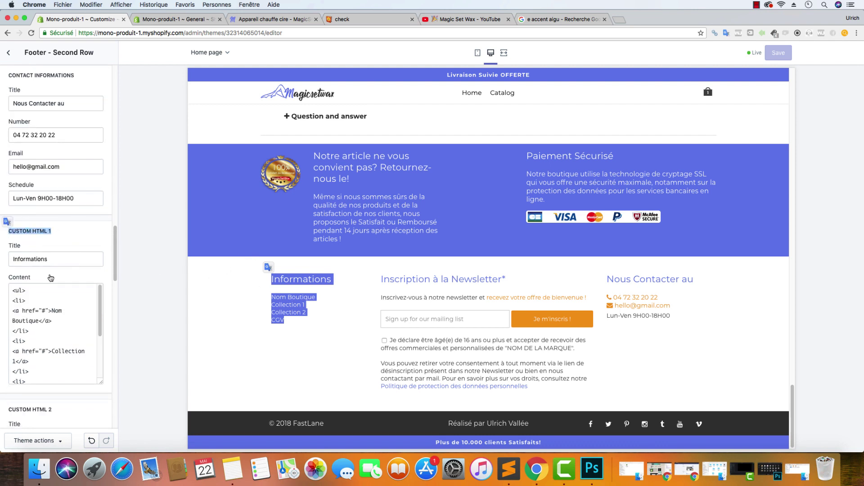
pyautogui.click(62, 310)
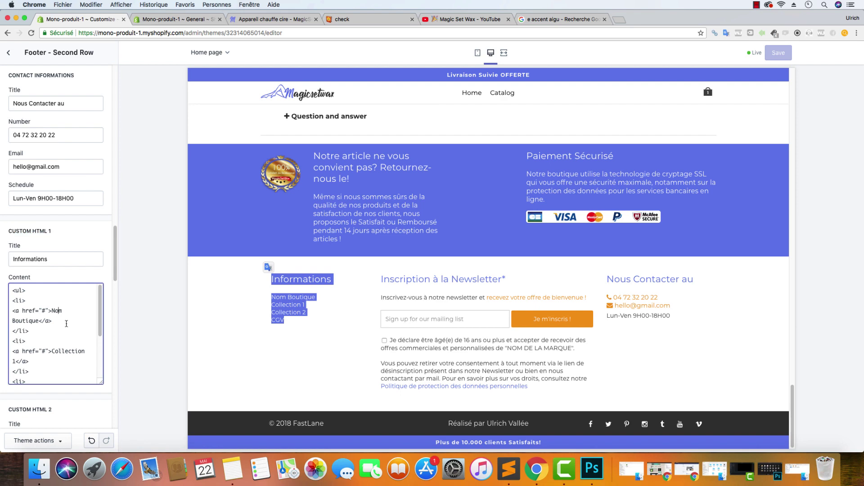
pyautogui.rightClick(60, 325)
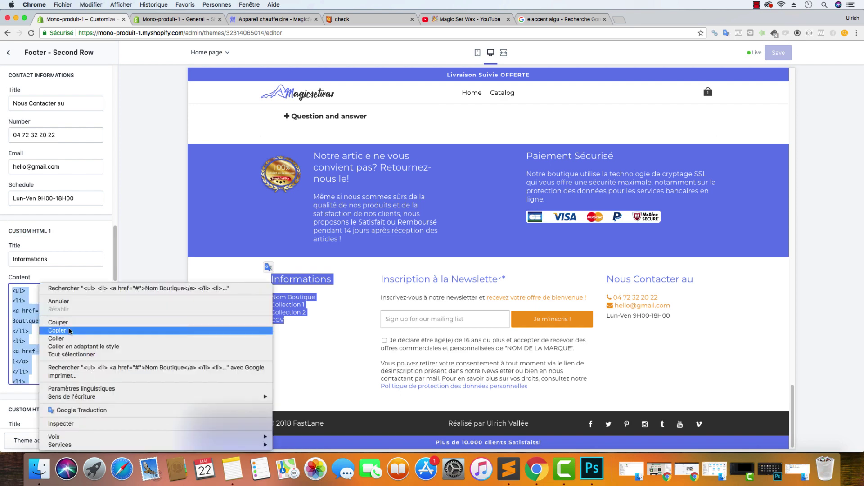
pyautogui.click(72, 355)
# Paste the Informations HTML list into a new Sublime Text file set to HTML syntax
pyautogui.click(508, 468)
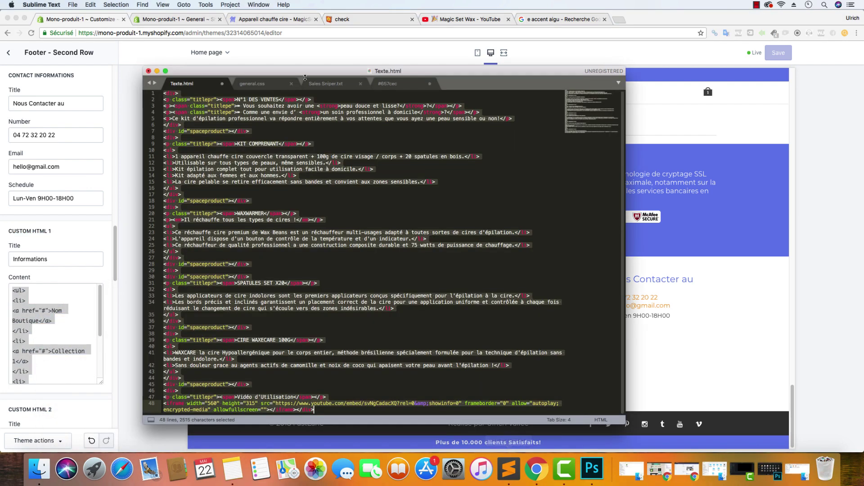
pyautogui.doubleClick(452, 88)
pyautogui.write('<ul> <li> <a href="#">Nom Boutique</a> </li> <li> <a href="#">Collection 1</a> </li> <li> <a href="#">Collection 2</a> </li> <li> <a href="#">CGV</a> </li> </ul>')
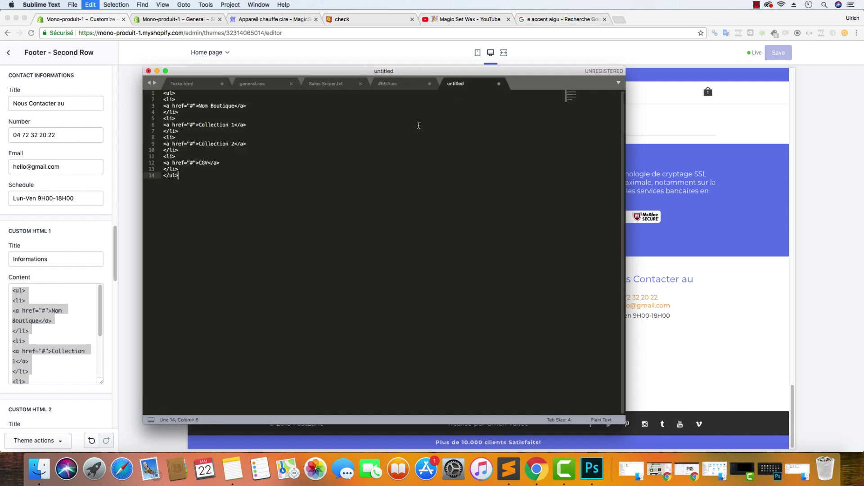
pyautogui.click(602, 420)
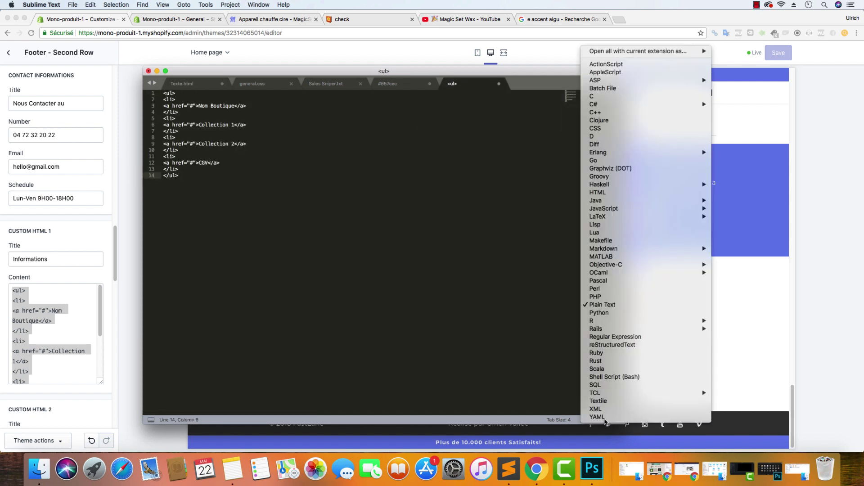
pyautogui.click(641, 192)
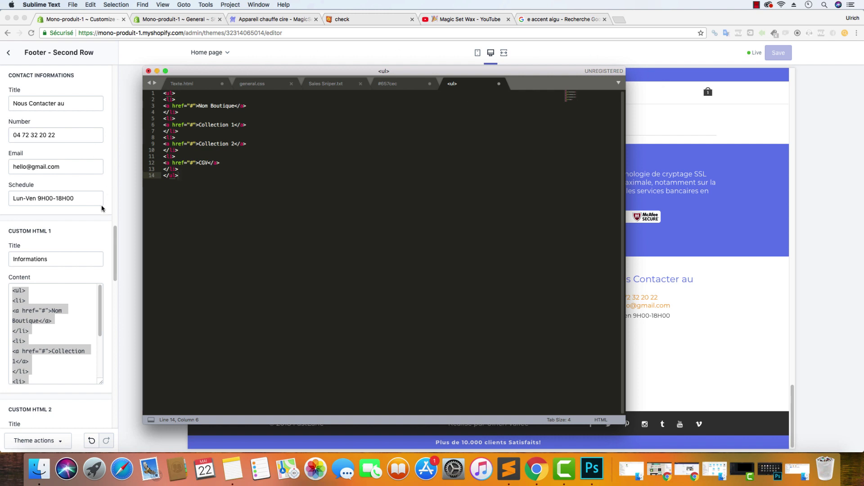
pyautogui.press('super+Tab')
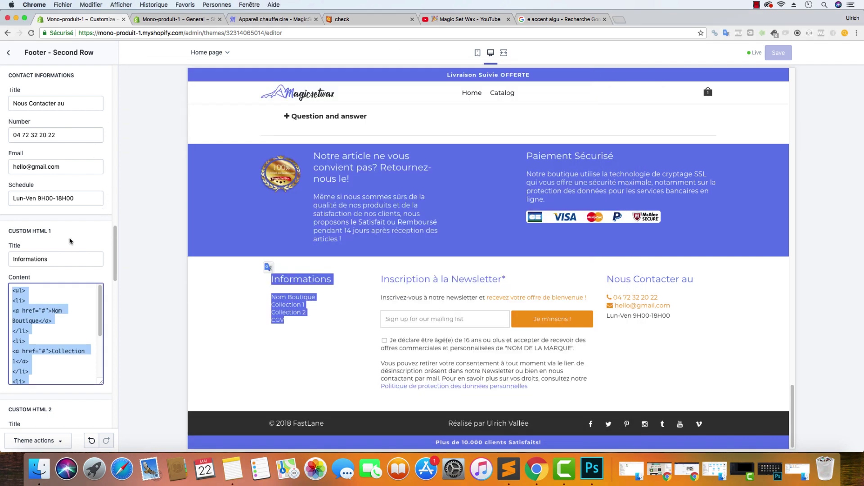
# Set footer item 1 to Footer Menu and enter 'Informations' as the Footer Menu Title
pyautogui.scroll(15, 67, 202)
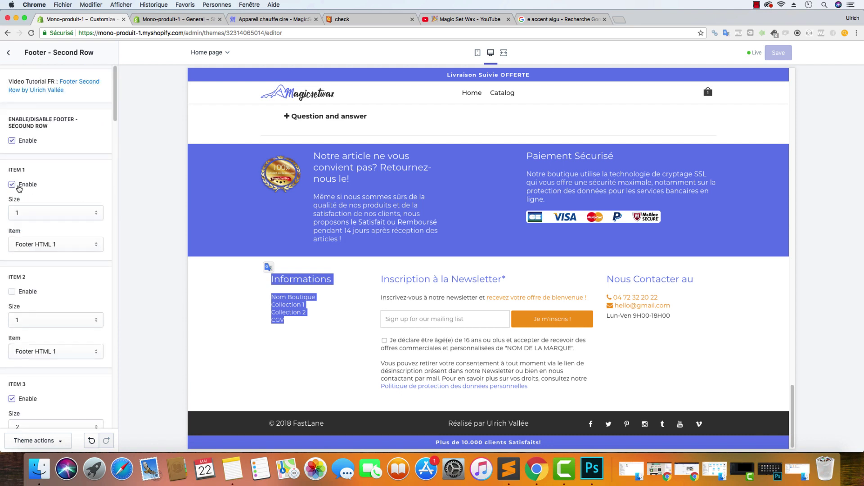
pyautogui.click(68, 246)
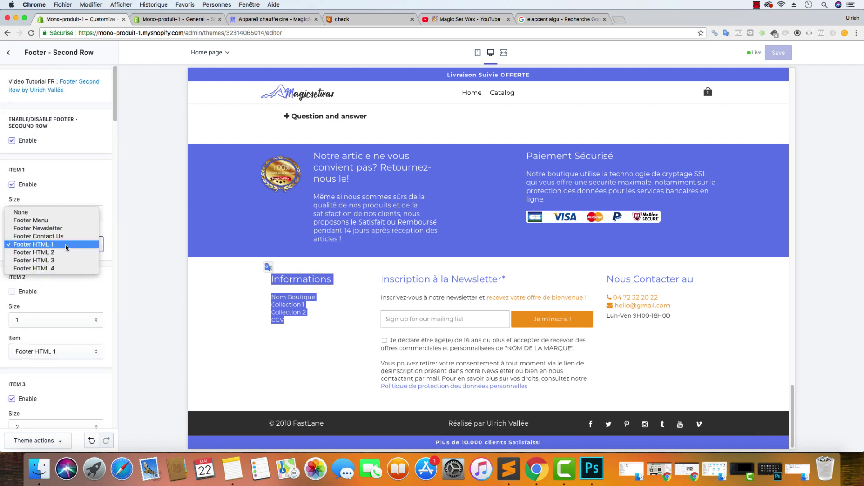
pyautogui.click(59, 221)
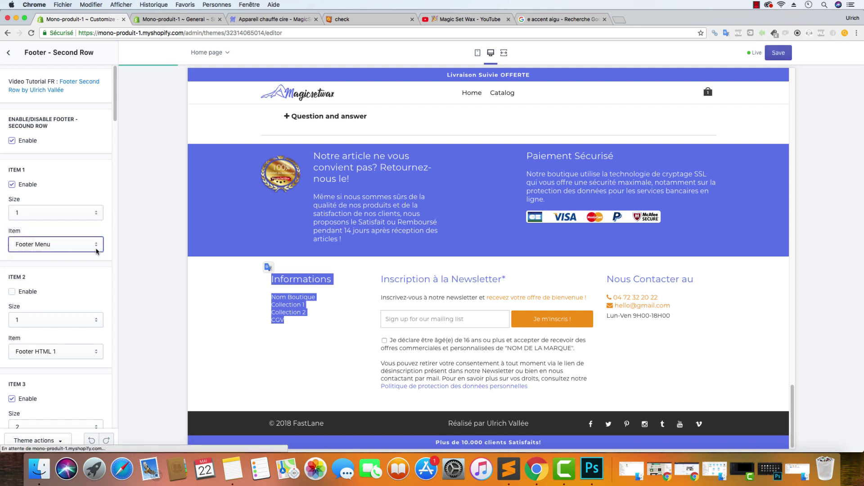
pyautogui.scroll(-10, 96, 250)
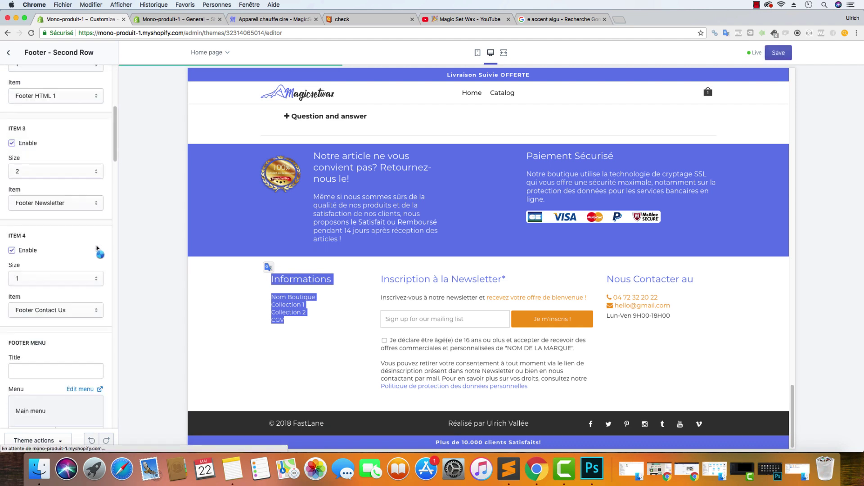
pyautogui.scroll(-5, 97, 247)
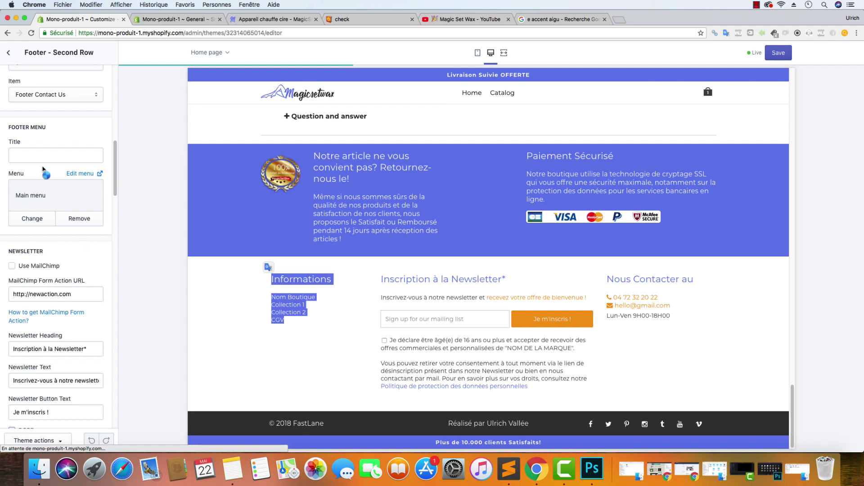
pyautogui.click(35, 153)
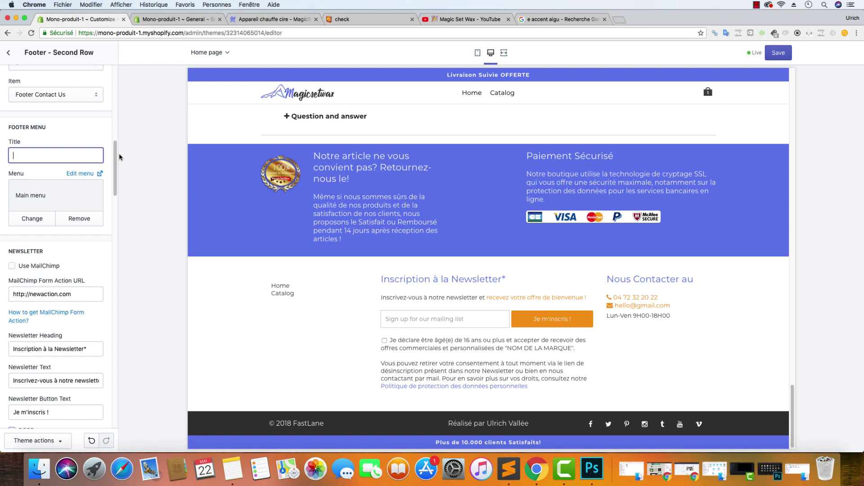
pyautogui.write('Informations')
# Keep Main menu as the footer menu and switch item 1 back to Footer HTML 1
pyautogui.moveTo(50, 203); pyautogui.dragTo(15, 195)
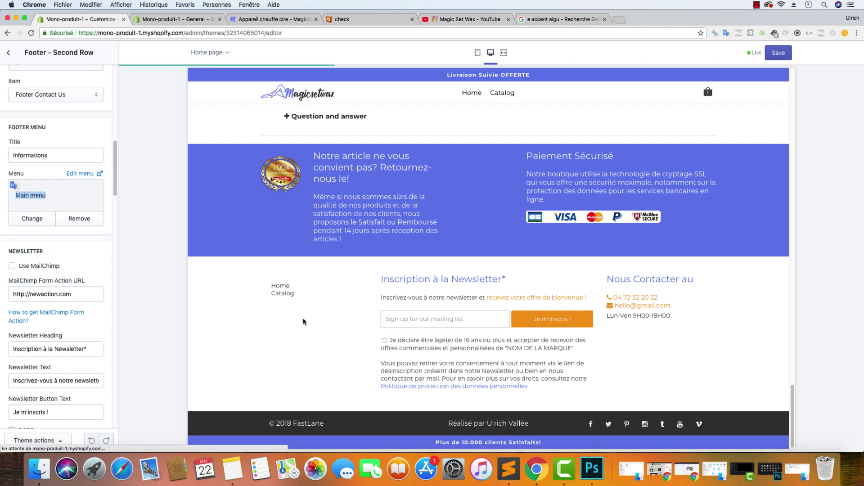
pyautogui.click(45, 218)
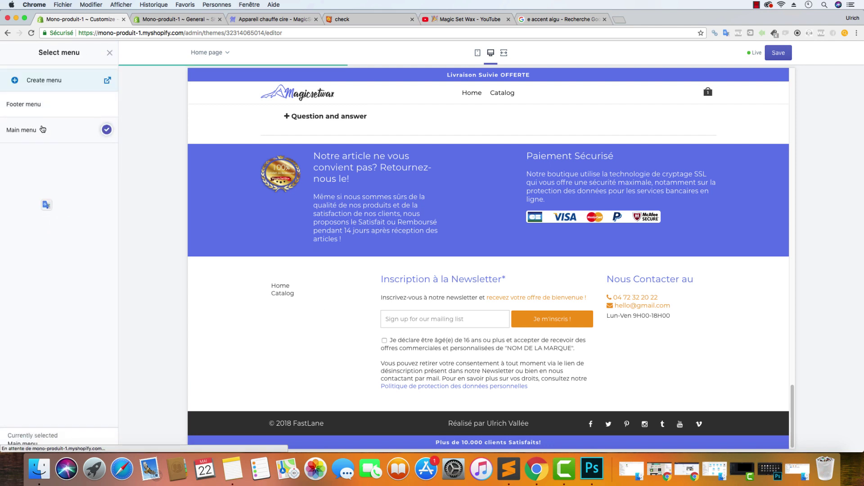
pyautogui.click(110, 53)
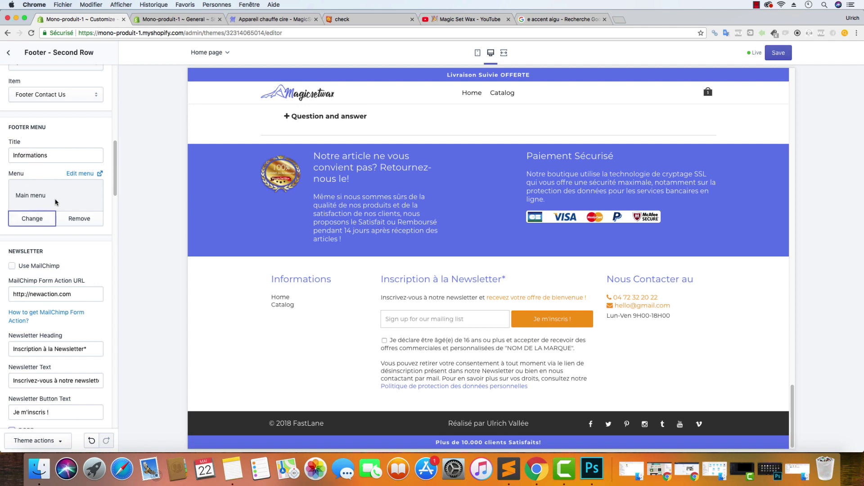
pyautogui.scroll(10, 68, 153)
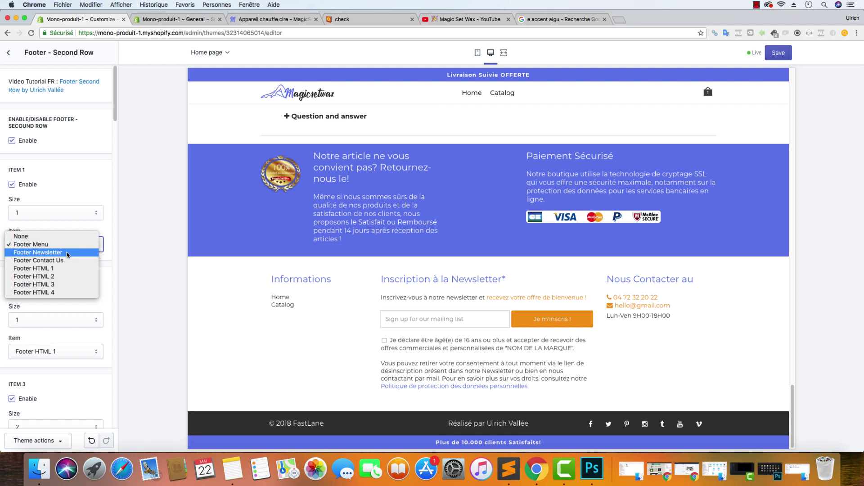
pyautogui.click(63, 268)
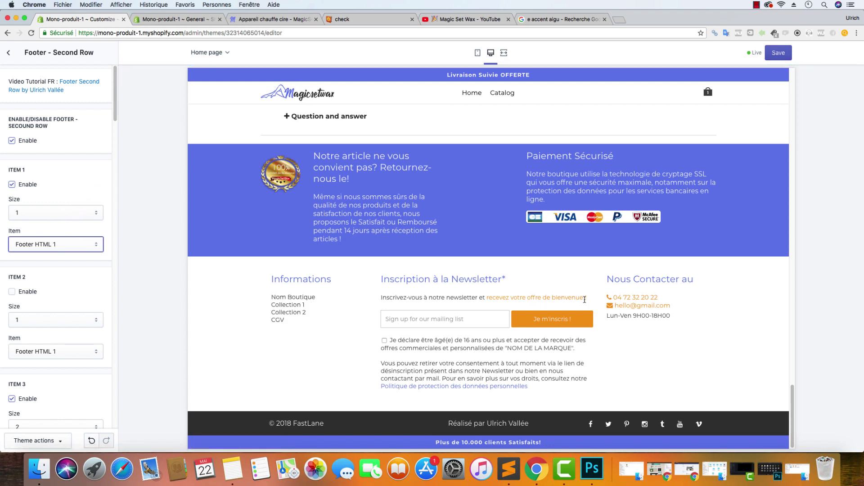
# Copy the Primary Color hex code #657CEC from the theme colour settings
pyautogui.moveTo(584, 379); pyautogui.dragTo(372, 299)
pyautogui.click(371, 318)
pyautogui.scroll(-15, 78, 232)
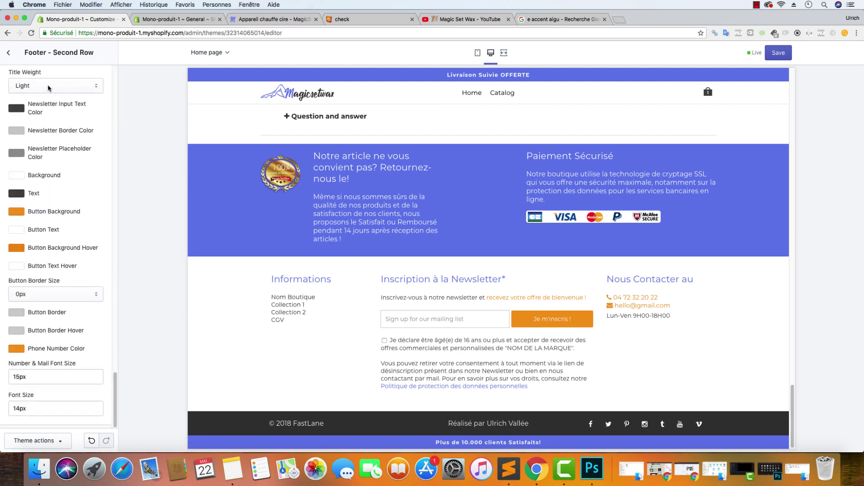
pyautogui.click(10, 54)
pyautogui.scroll(10, 55, 110)
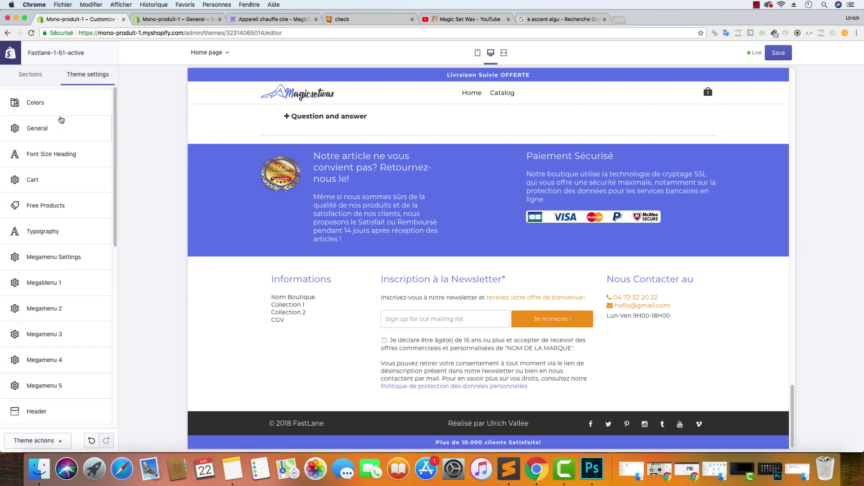
pyautogui.click(52, 108)
pyautogui.click(18, 171)
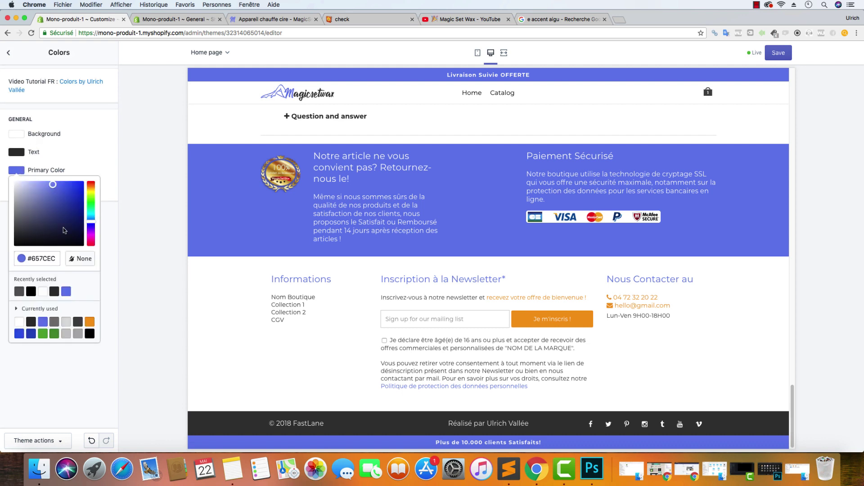
pyautogui.moveTo(58, 257); pyautogui.dragTo(34, 255)
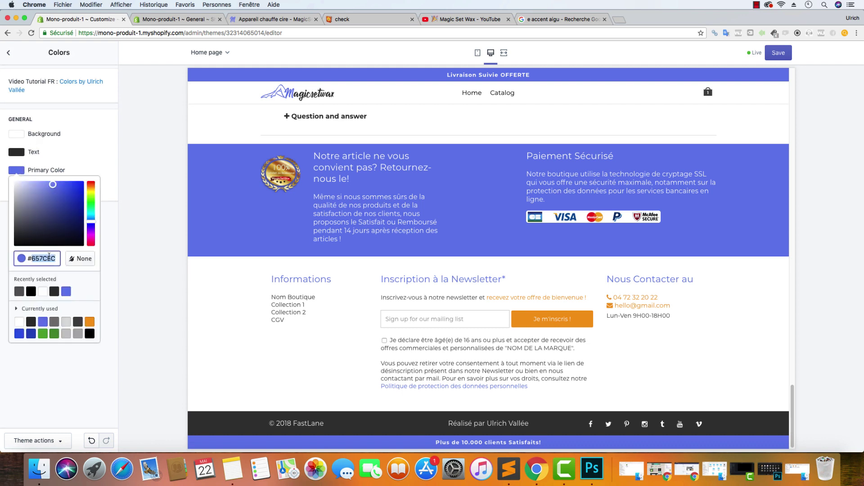
# In Footer - Second Row, paste #657CEC as the newsletter Button Background colour
pyautogui.click(8, 52)
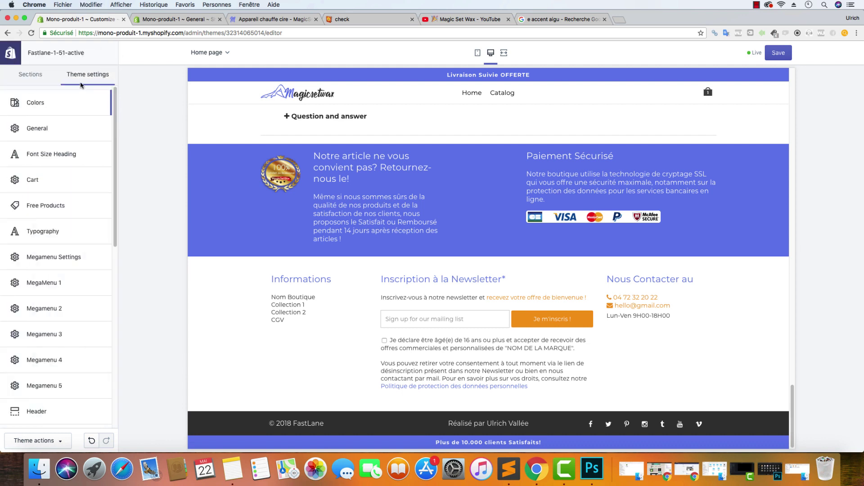
pyautogui.scroll(-10, 54, 173)
pyautogui.click(49, 238)
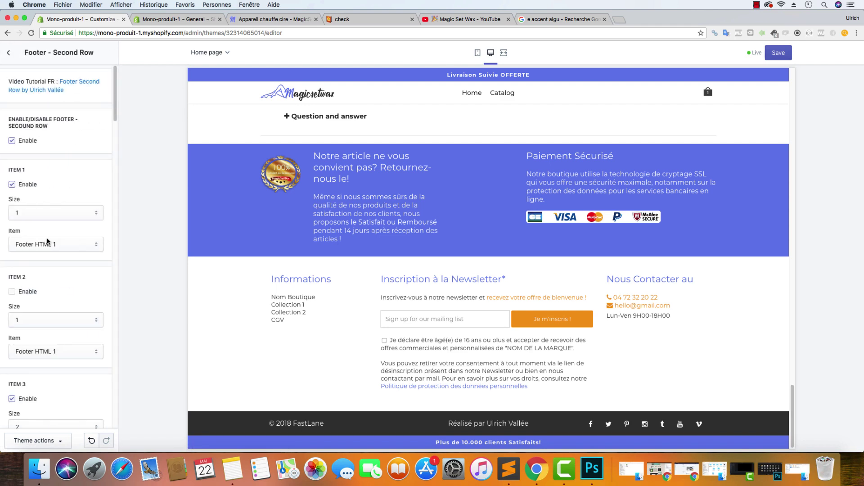
pyautogui.scroll(-4, 59, 230)
pyautogui.scroll(-15, 59, 230)
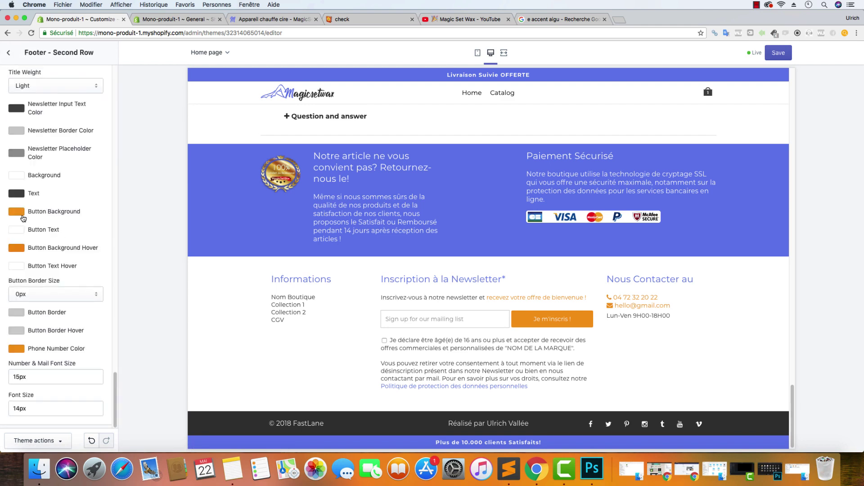
pyautogui.click(18, 212)
pyautogui.tripleClick(57, 300)
pyautogui.write('#657CEC')
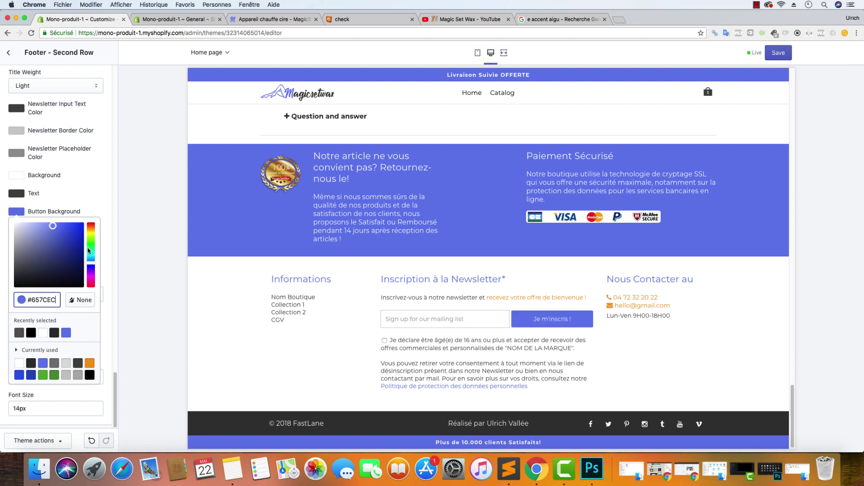
pyautogui.click(107, 180)
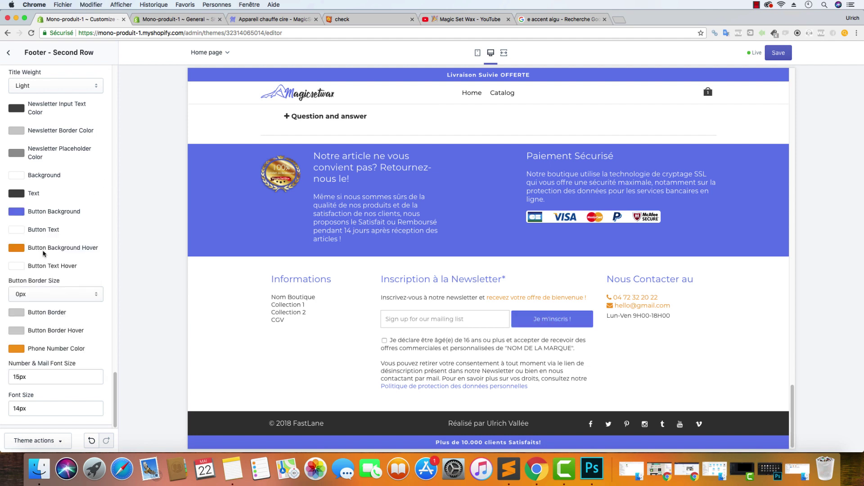
# Paste #657CEC into Button Background Hover and Phone Number Color as well
pyautogui.click(17, 249)
pyautogui.tripleClick(52, 336)
pyautogui.write('#657CEC')
pyautogui.click(103, 240)
pyautogui.click(17, 352)
pyautogui.scroll(-3, 50, 315)
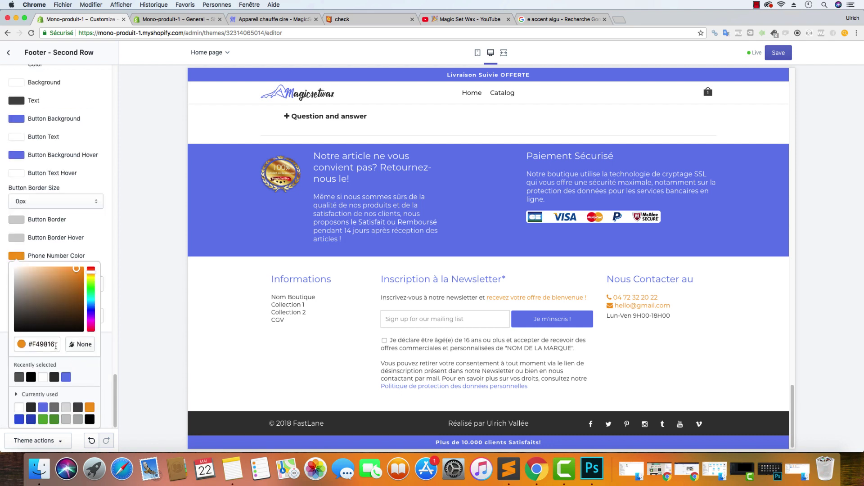
pyautogui.tripleClick(40, 344)
pyautogui.write('#657CEC')
pyautogui.click(111, 229)
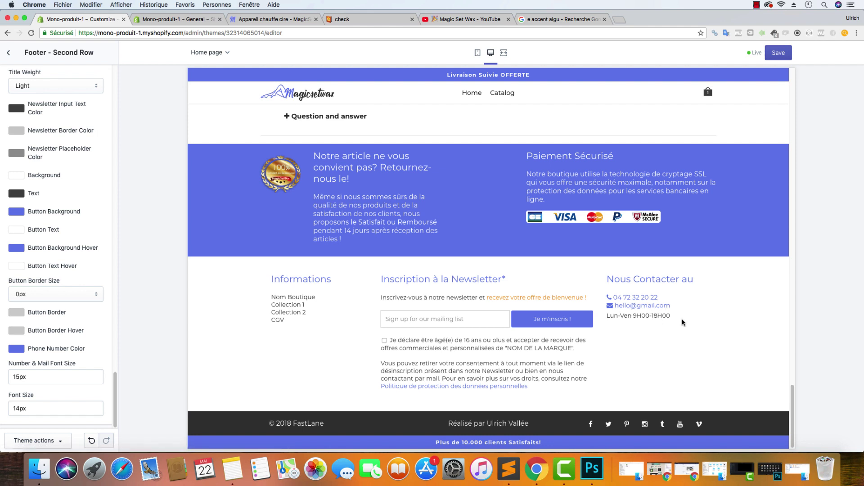
pyautogui.scroll(15, 49, 302)
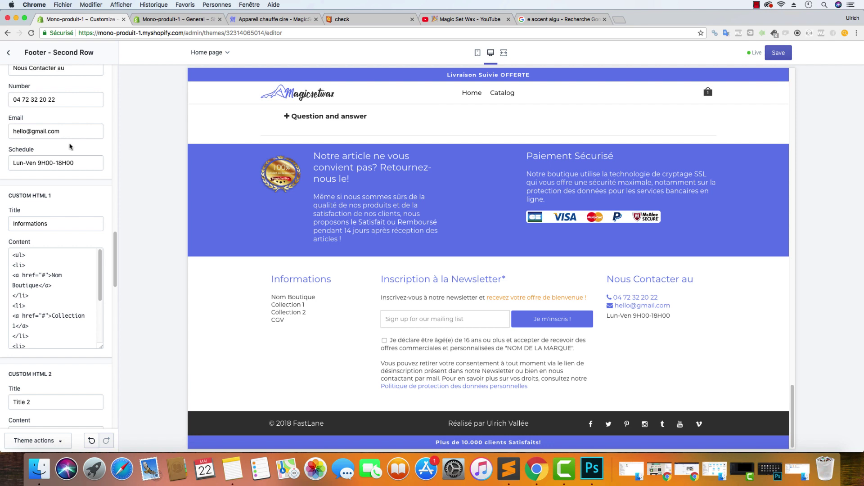
# Open Edit languages from Theme actions and switch to the new Language tab
pyautogui.click(74, 163)
pyautogui.click(49, 441)
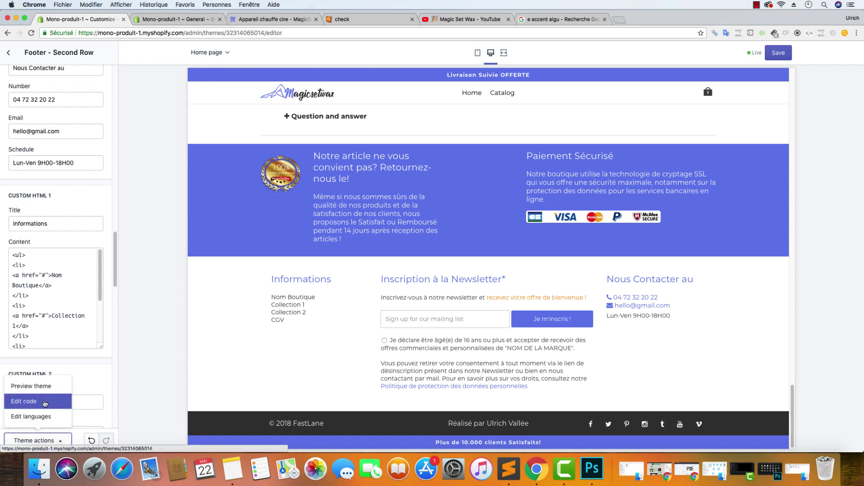
pyautogui.click(45, 402)
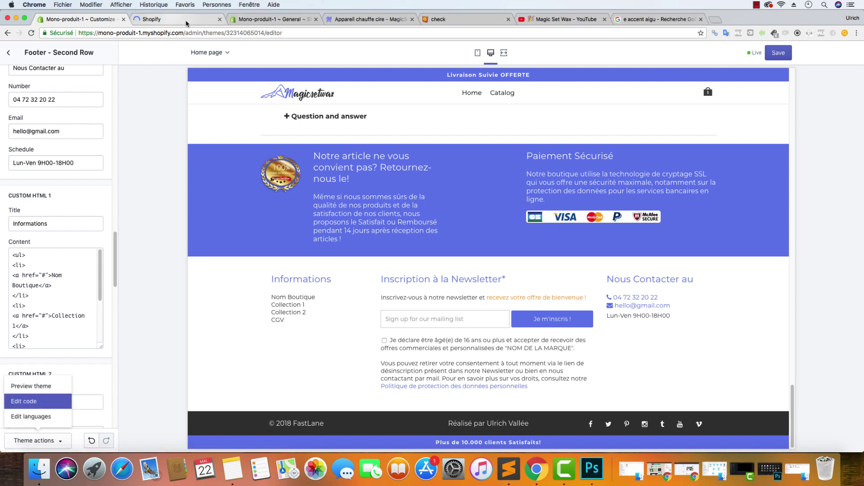
pyautogui.click(219, 19)
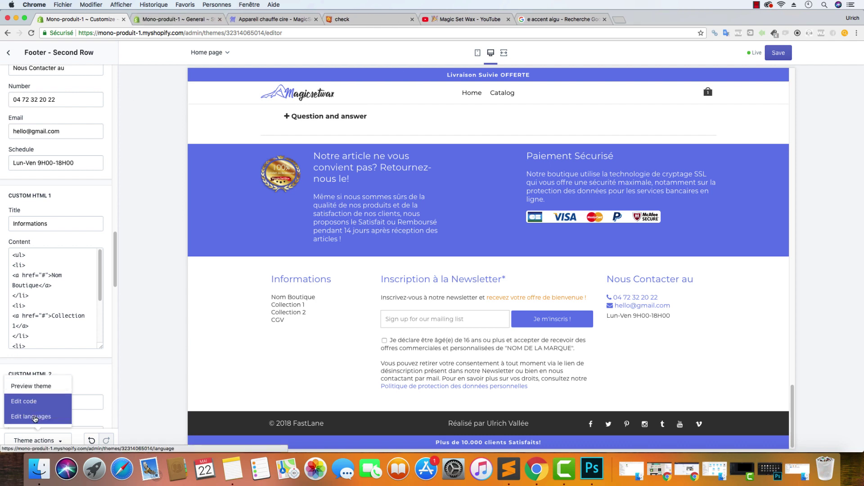
pyautogui.click(34, 417)
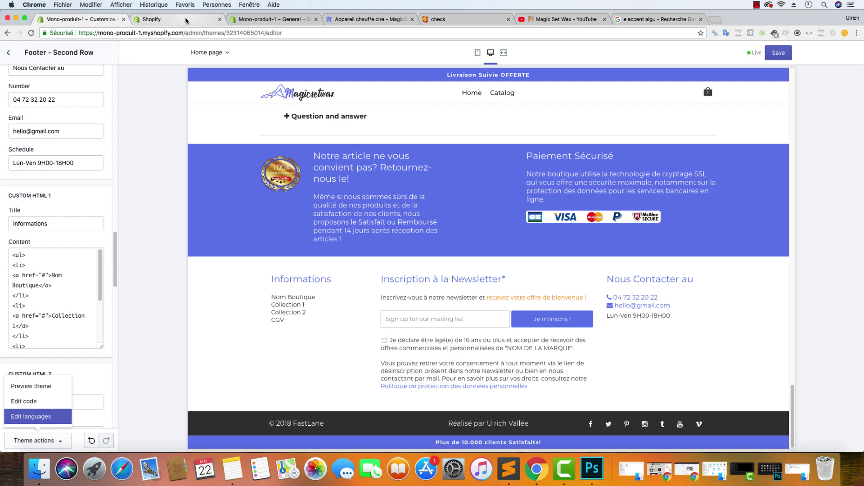
pyautogui.click(186, 19)
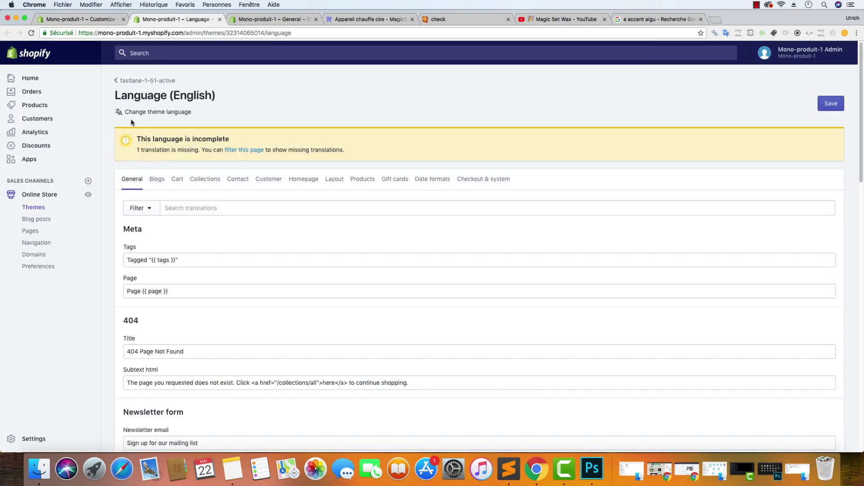
# Filter translations for 'sign up', change Newsletter email to 'Entrez votre Mail', and save
pyautogui.click(190, 206)
pyautogui.write('sign u')
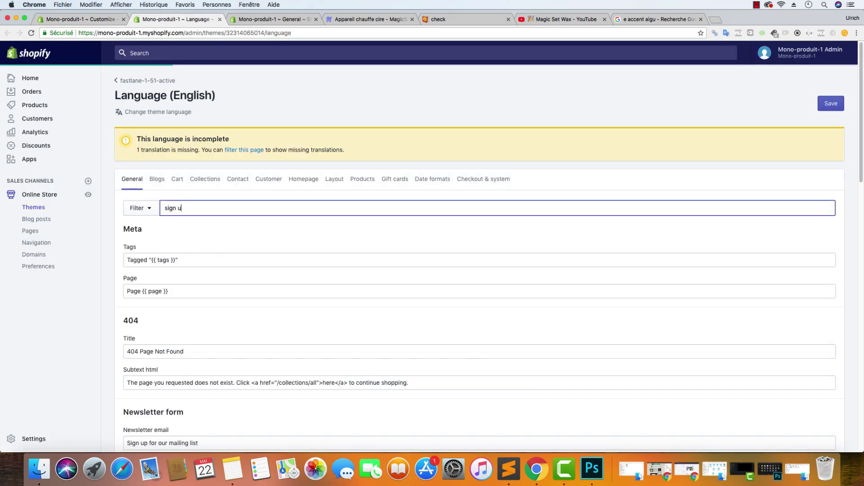
pyautogui.write('p')
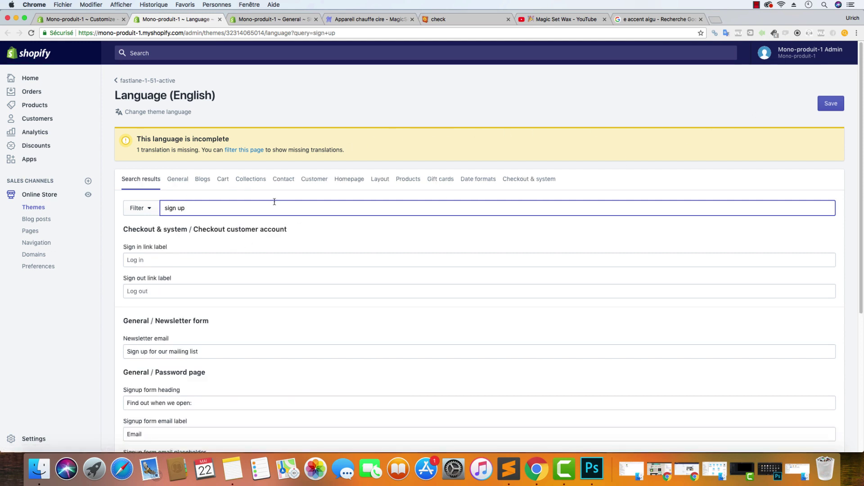
pyautogui.tripleClick(207, 353)
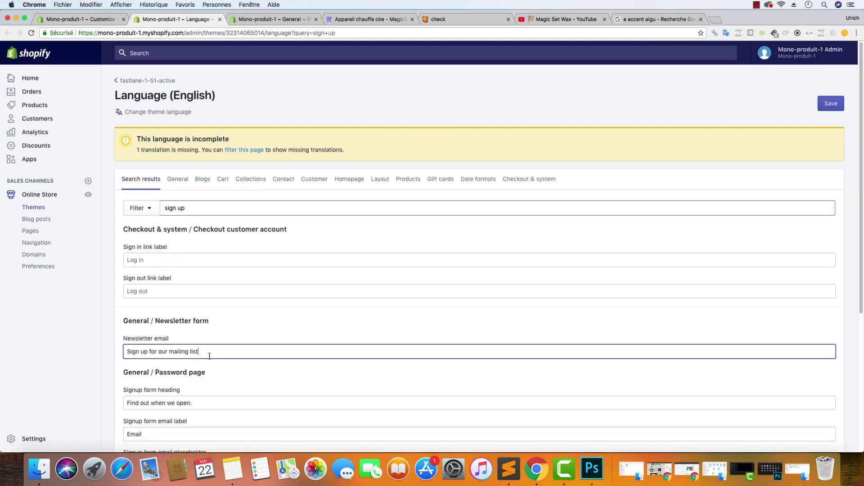
pyautogui.write('Entrez votre Mail')
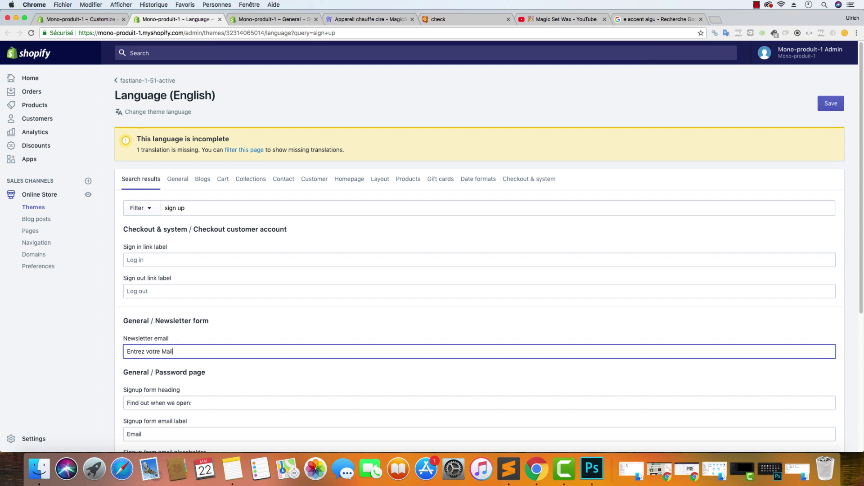
pyautogui.click(831, 104)
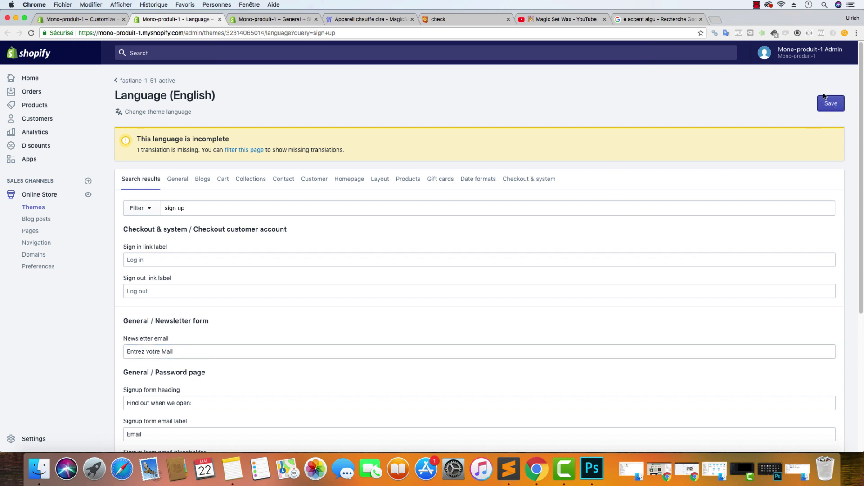
# Reload the live store to check the footer newsletter field, then return to the Customize tab
pyautogui.click(367, 19)
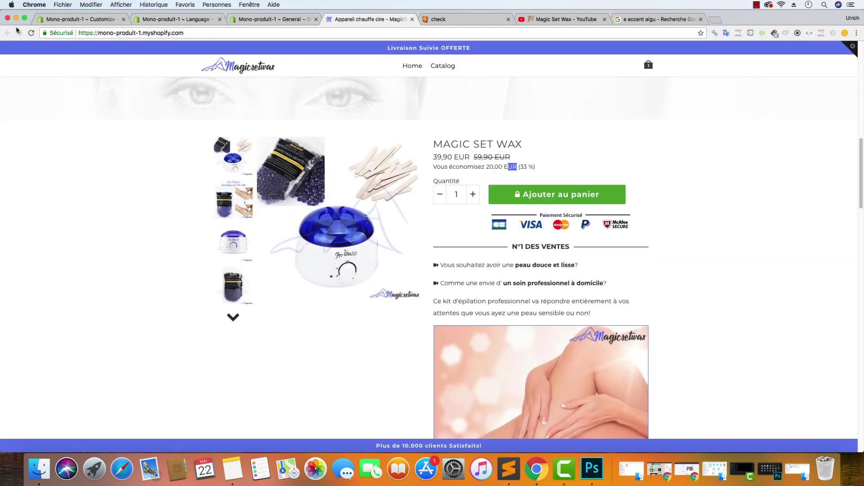
pyautogui.click(31, 33)
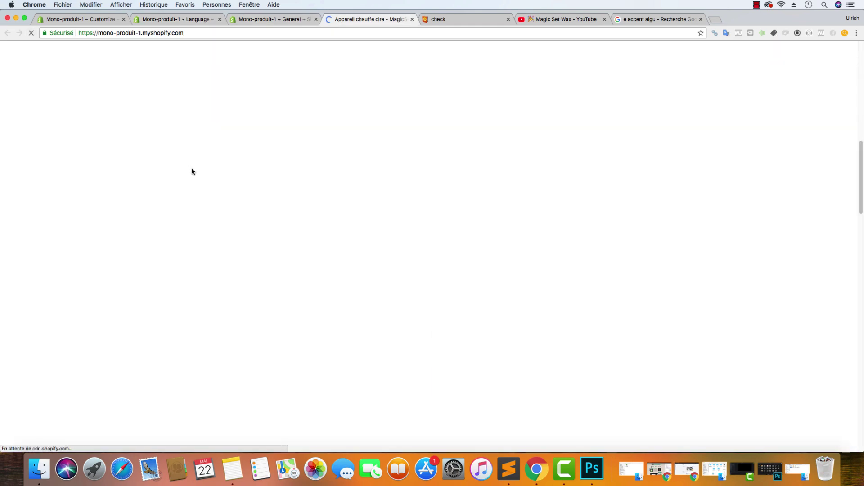
pyautogui.scroll(-15, 198, 177)
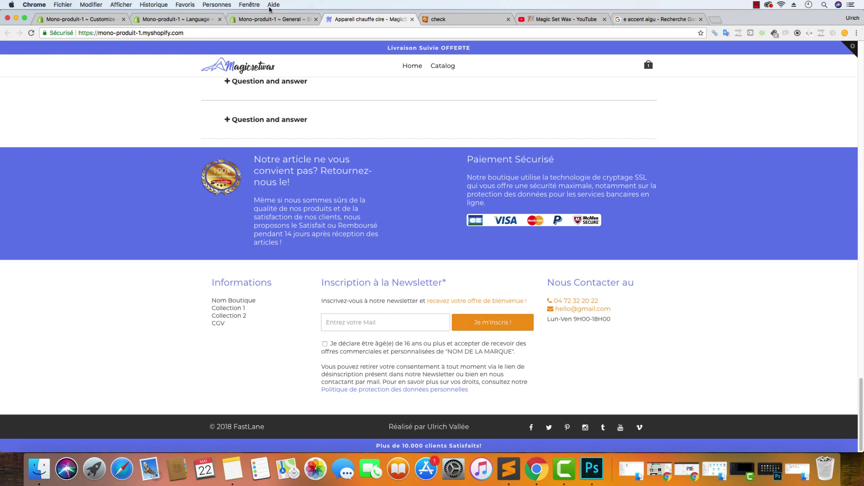
pyautogui.click(272, 19)
pyautogui.click(183, 20)
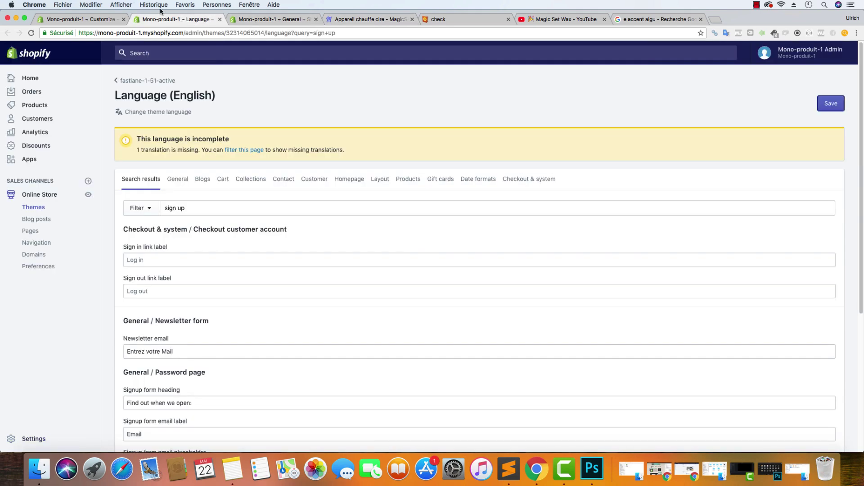
pyautogui.click(110, 20)
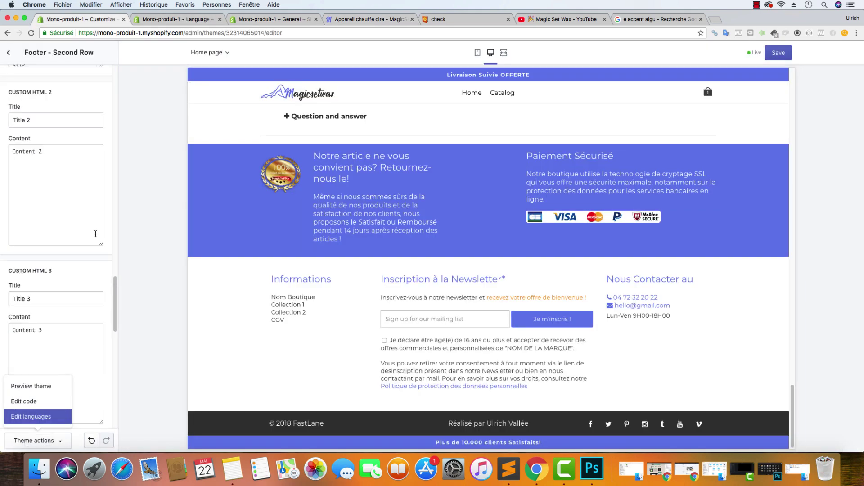
# Set the newsletter Button Background Hover colour to the darker purple #4B61CA
pyautogui.scroll(-10, 97, 257)
pyautogui.click(108, 235)
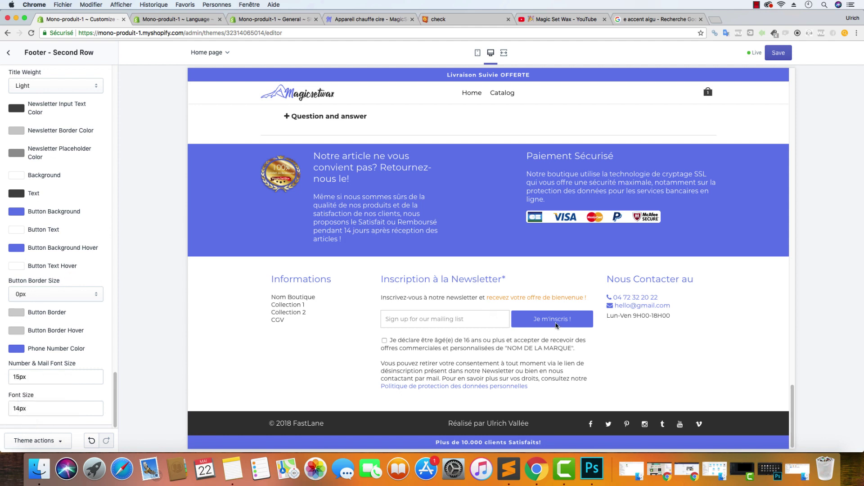
pyautogui.click(18, 248)
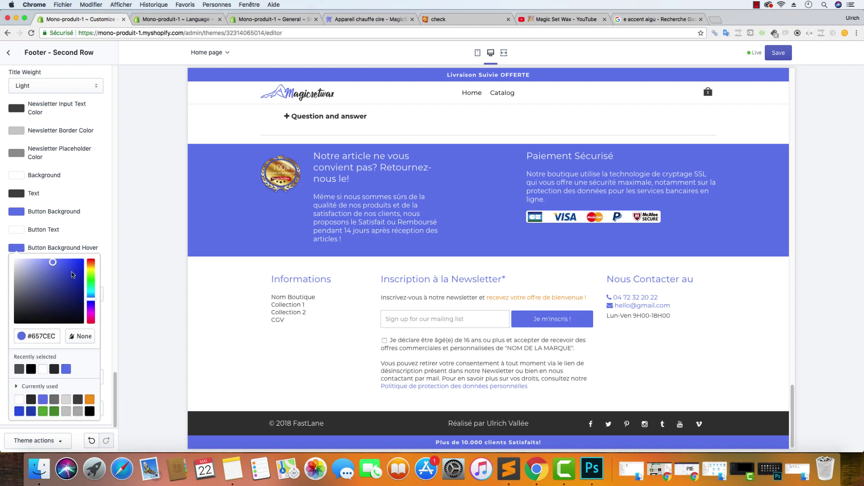
pyautogui.click(57, 271)
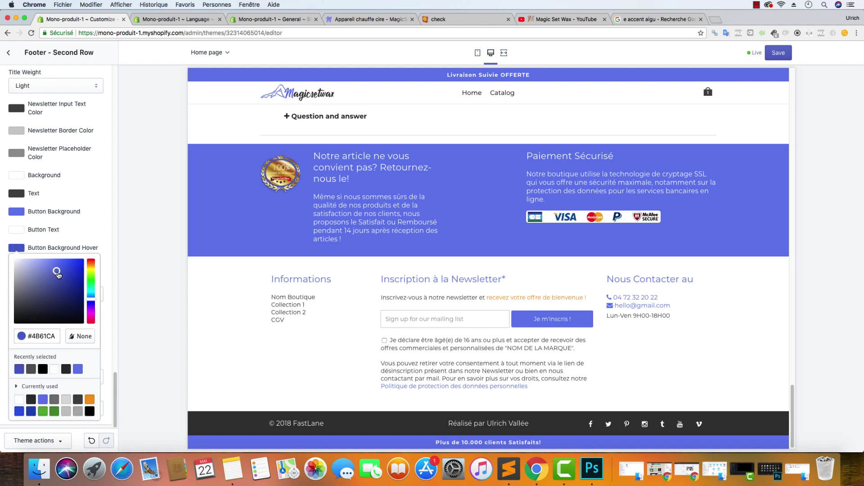
pyautogui.click(119, 219)
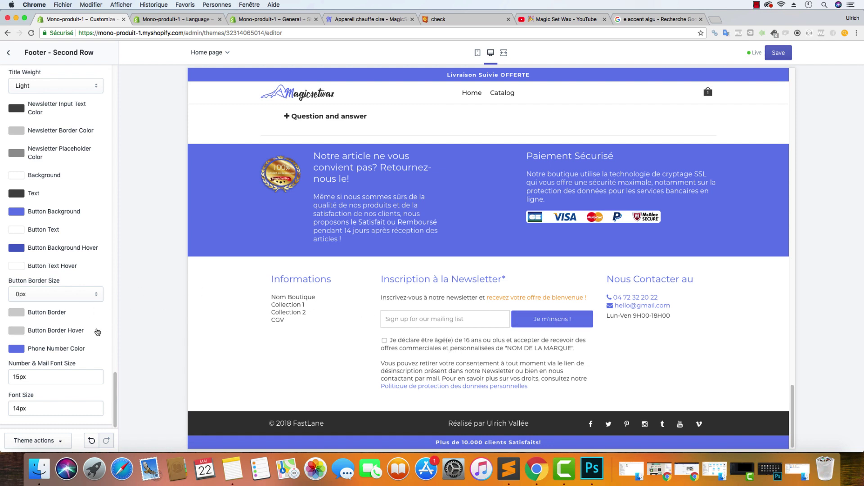
pyautogui.scroll(15, 99, 303)
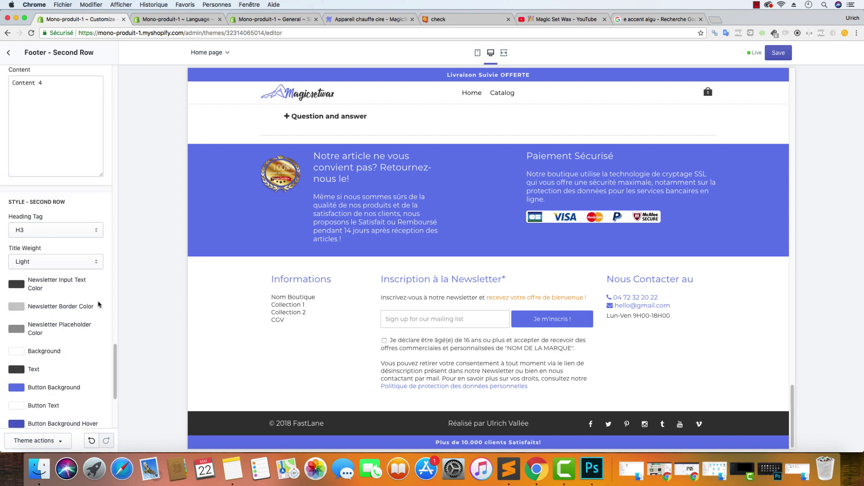
# Select all the HTML in the Footer - Second Row Newsletter Text field
pyautogui.scroll(5, 98, 299)
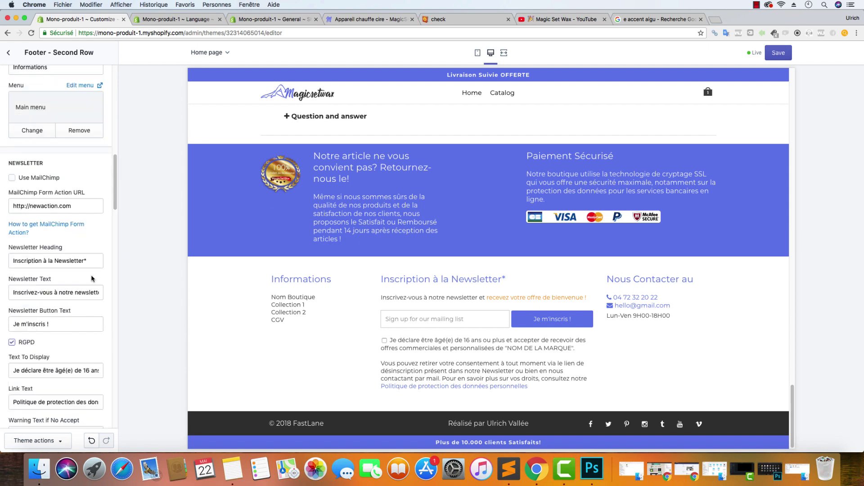
pyautogui.moveTo(12, 294); pyautogui.dragTo(107, 297)
pyautogui.click(73, 292)
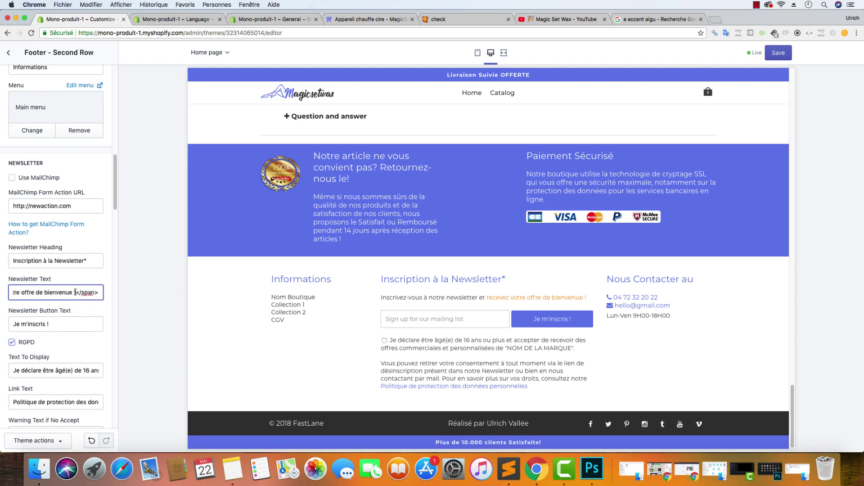
pyautogui.press('super+a')
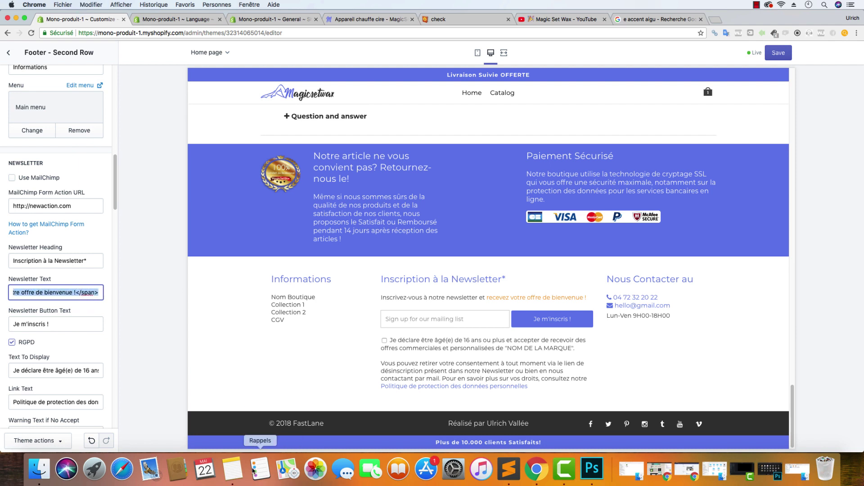
# Paste the newsletter HTML into Sublime Text, replacing the old text
pyautogui.click(508, 469)
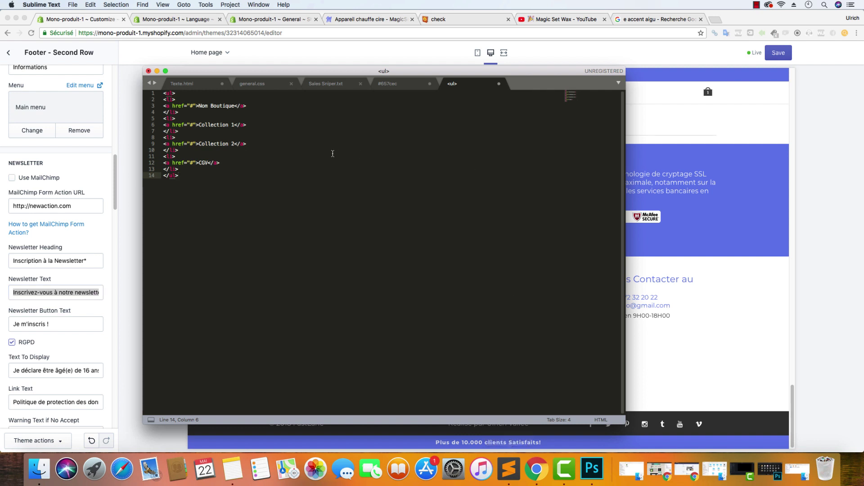
pyautogui.press('super+a')
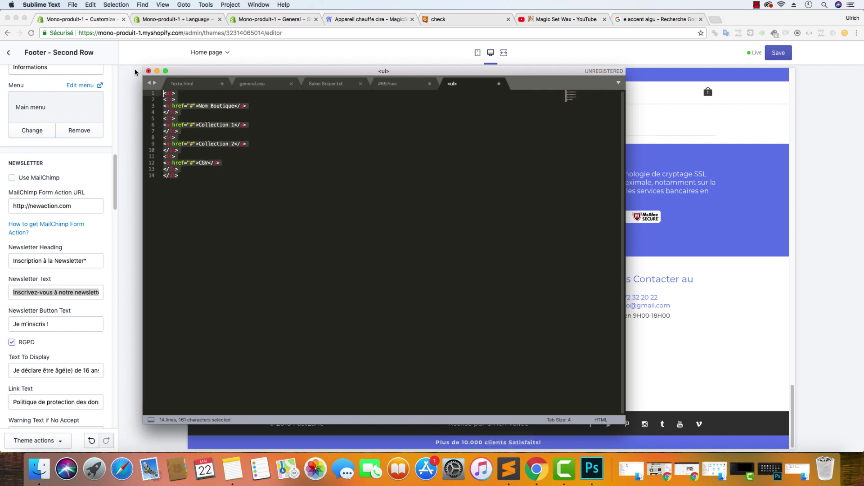
pyautogui.write('Inscrivez-vous à notre newsletter et <span style="color:#F49816">recevez votre offre de bienvenue !</span>')
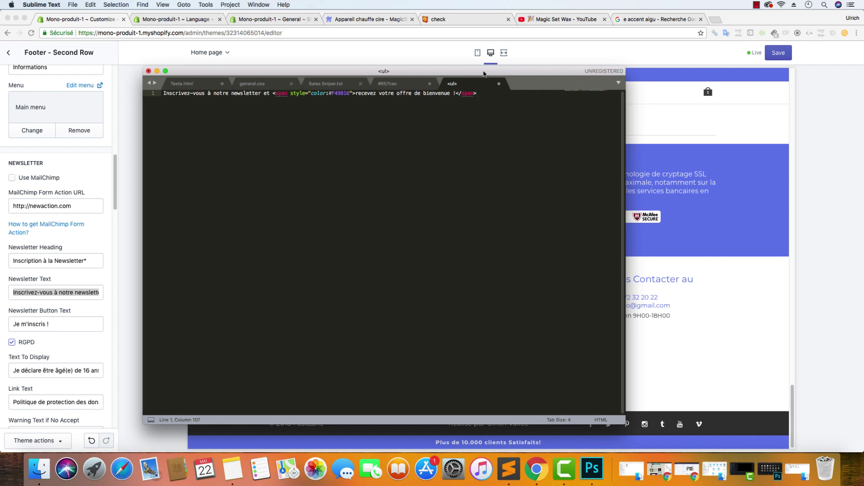
pyautogui.press('super+Tab')
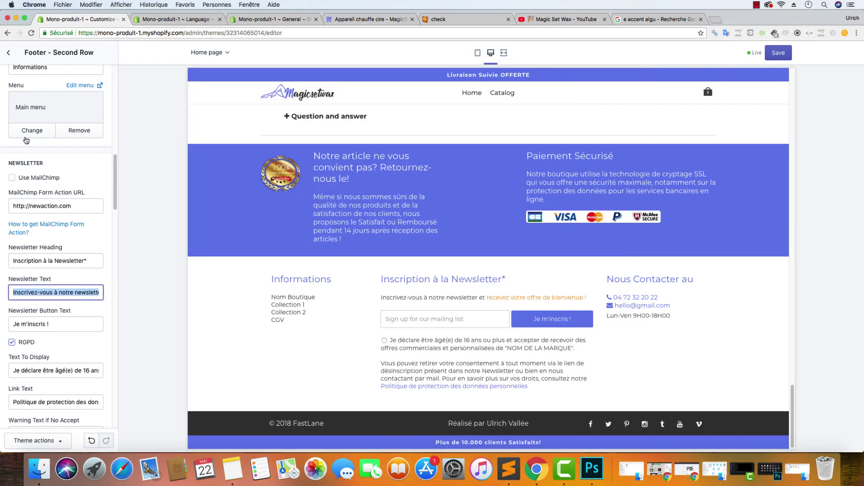
pyautogui.click(509, 469)
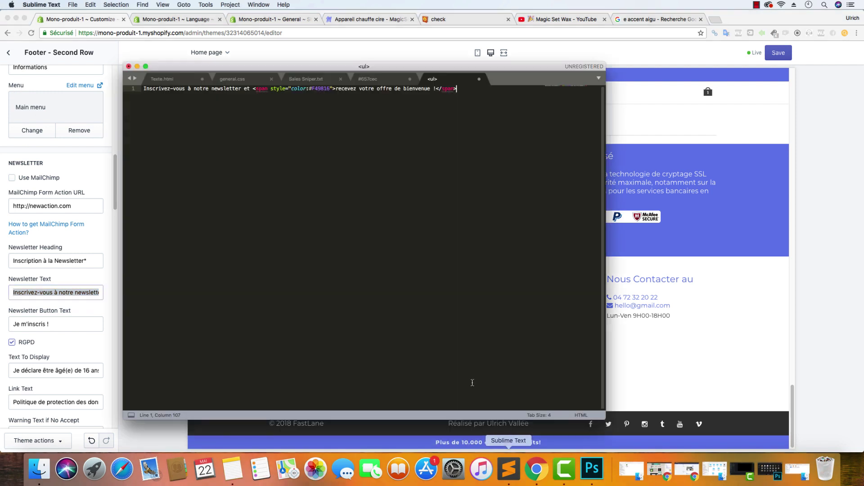
# Replace the span colour F49816 with #657cec, removing the doubled #
pyautogui.click(386, 80)
pyautogui.moveTo(171, 92); pyautogui.dragTo(144, 90)
pyautogui.rightClick(155, 93)
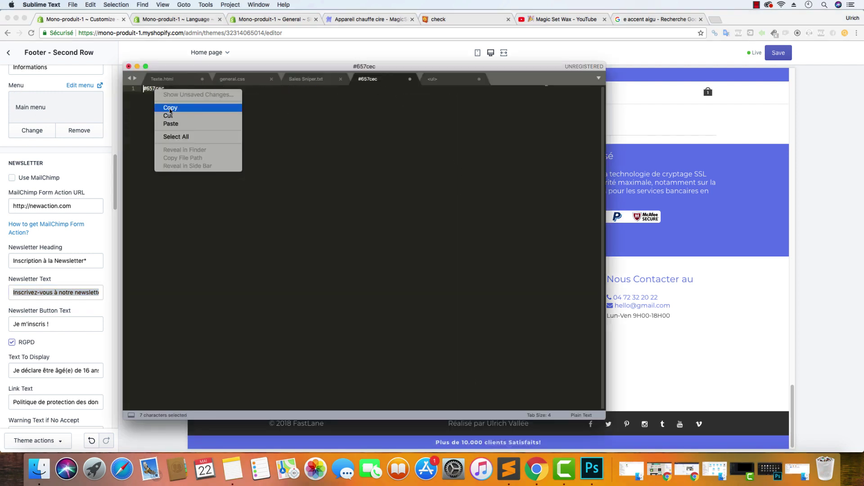
pyautogui.click(234, 107)
pyautogui.click(436, 79)
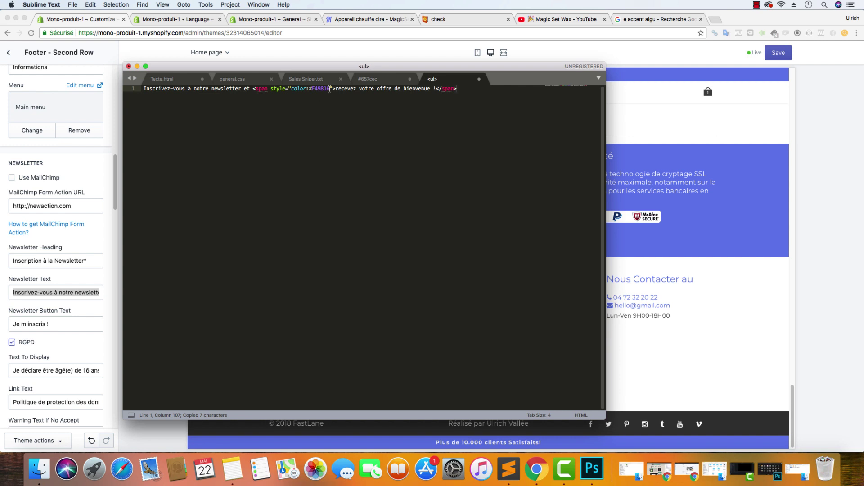
pyautogui.moveTo(330, 89); pyautogui.dragTo(321, 89)
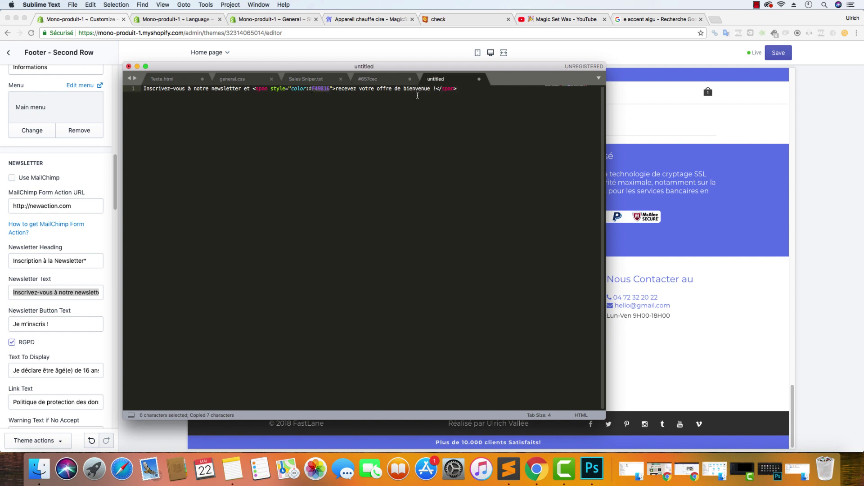
pyautogui.press('super+v')
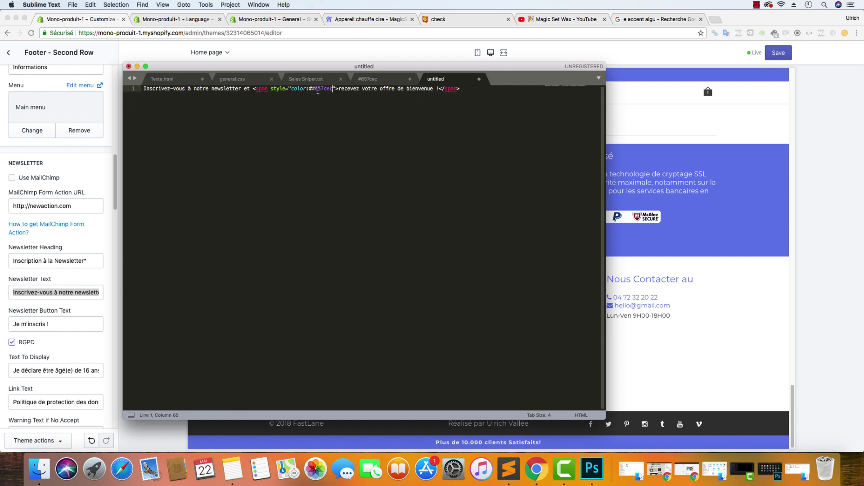
pyautogui.press('BackSpace')
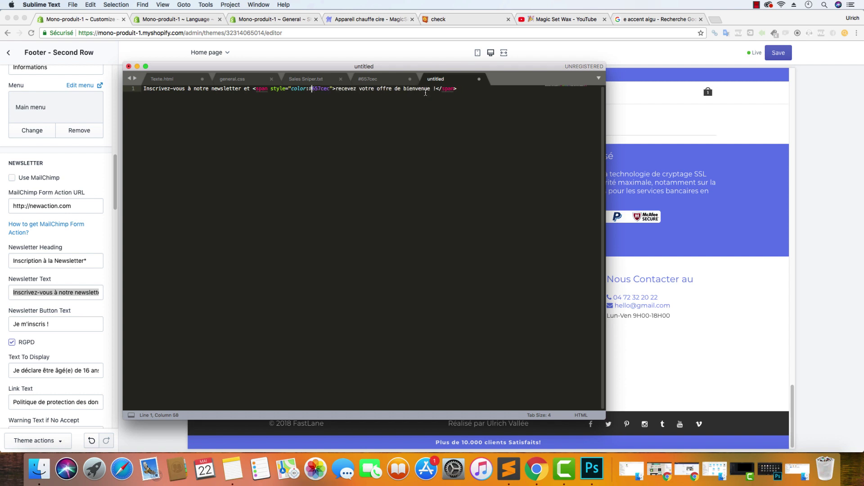
# Copy the recoloured newsletter line and select the Shopify Newsletter Text contents
pyautogui.moveTo(449, 89); pyautogui.dragTo(142, 88)
pyautogui.rightClick(150, 92)
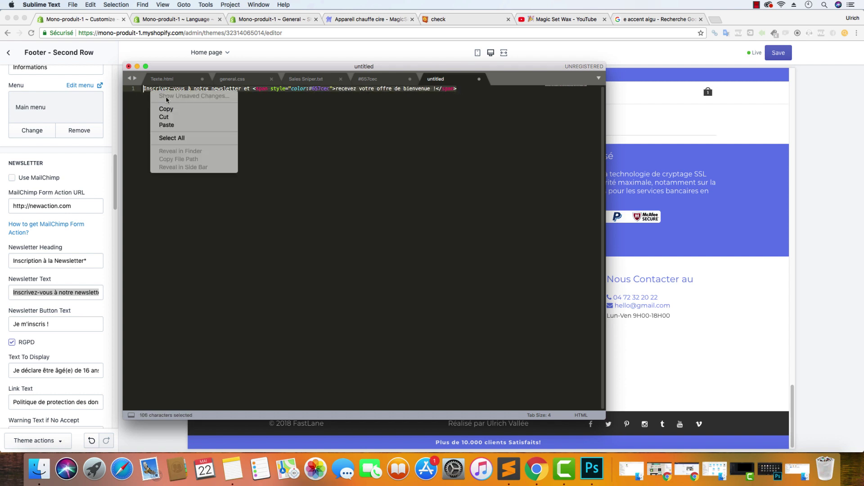
pyautogui.click(166, 108)
pyautogui.click(57, 294)
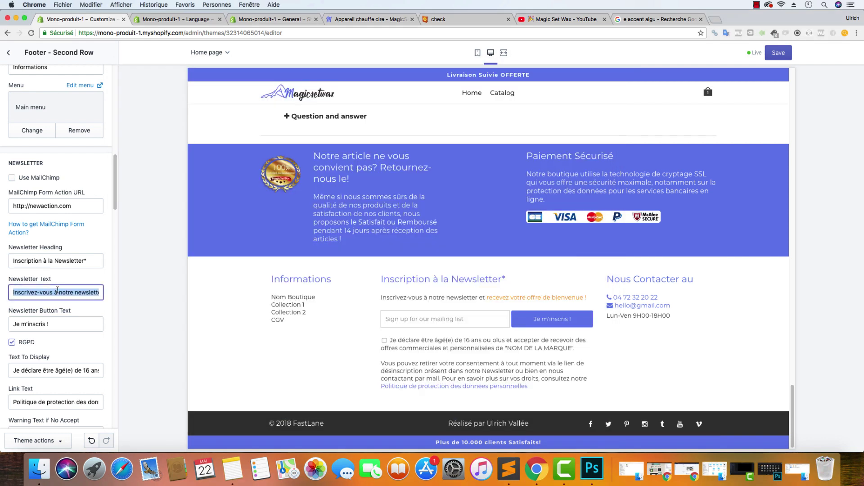
# Replace the Newsletter Text with the purple-span HTML and check the footer on the live store
pyautogui.press('BackSpace')
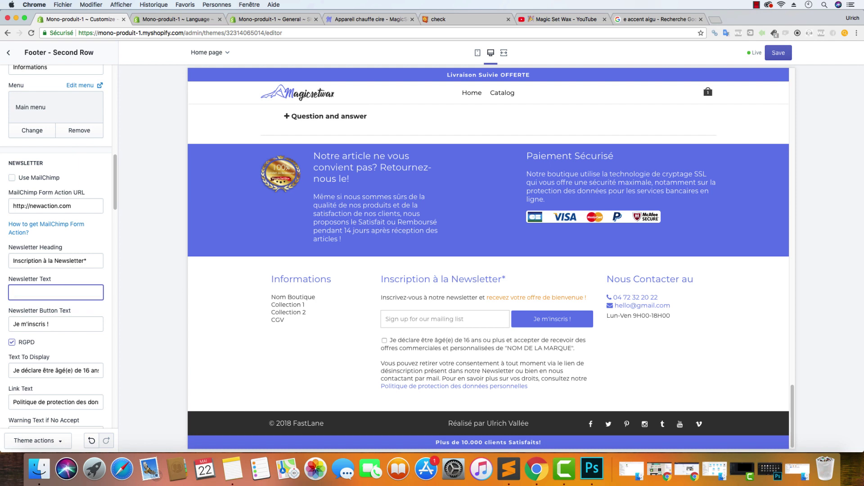
pyautogui.press('super+v')
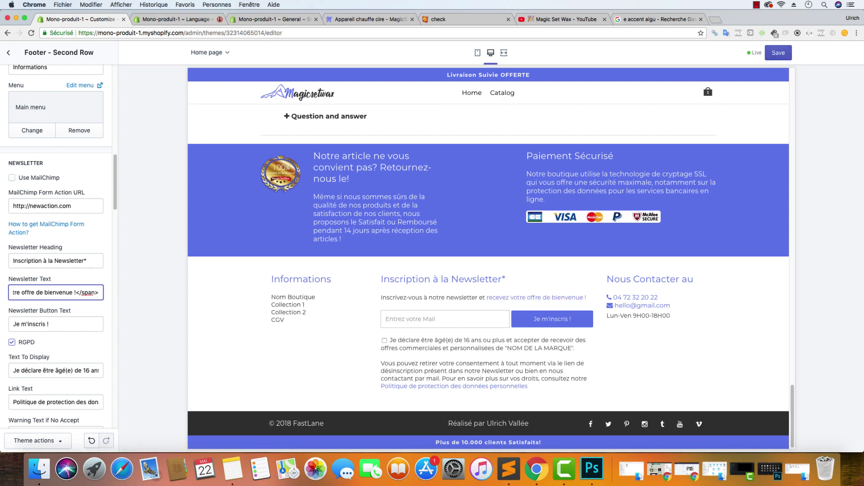
pyautogui.click(198, 19)
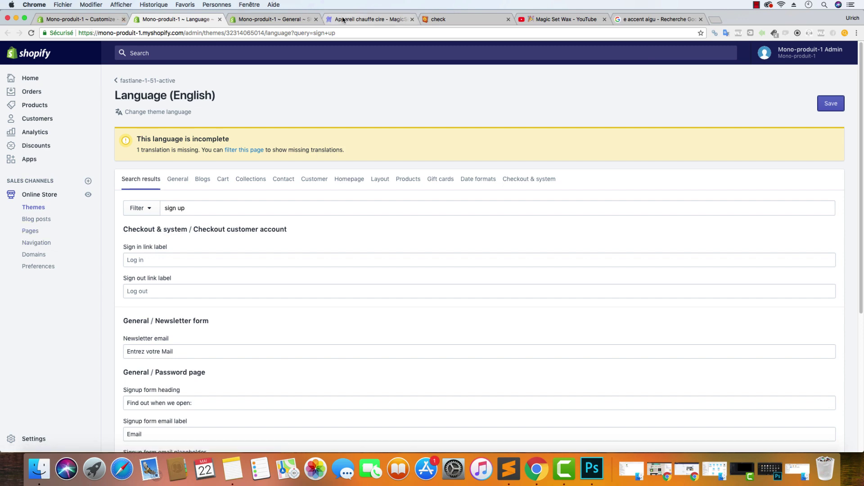
pyautogui.click(362, 19)
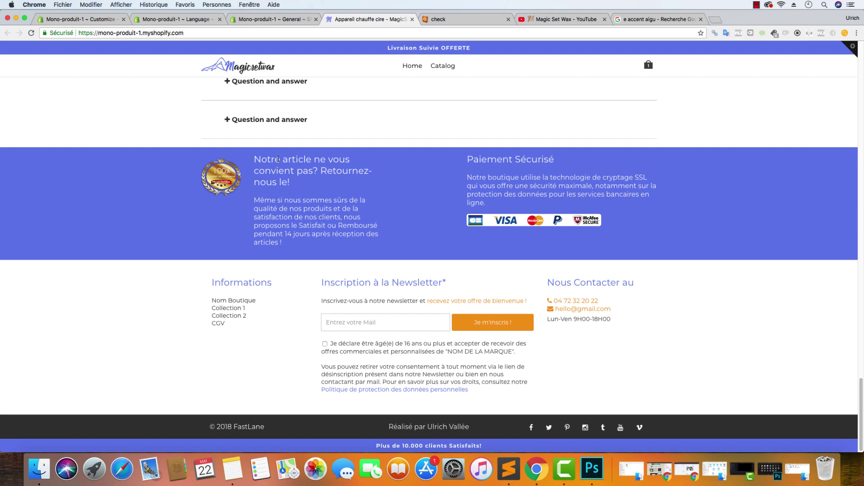
pyautogui.click(108, 19)
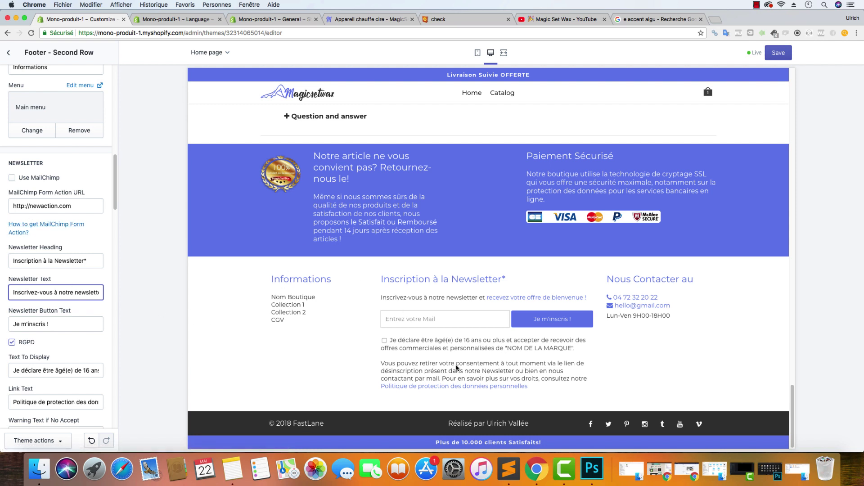
# Select the Text To Display consent text ending in NOM DE LA MARQUE and return to Sublime Text
pyautogui.moveTo(591, 383); pyautogui.dragTo(449, 359)
pyautogui.click(430, 358)
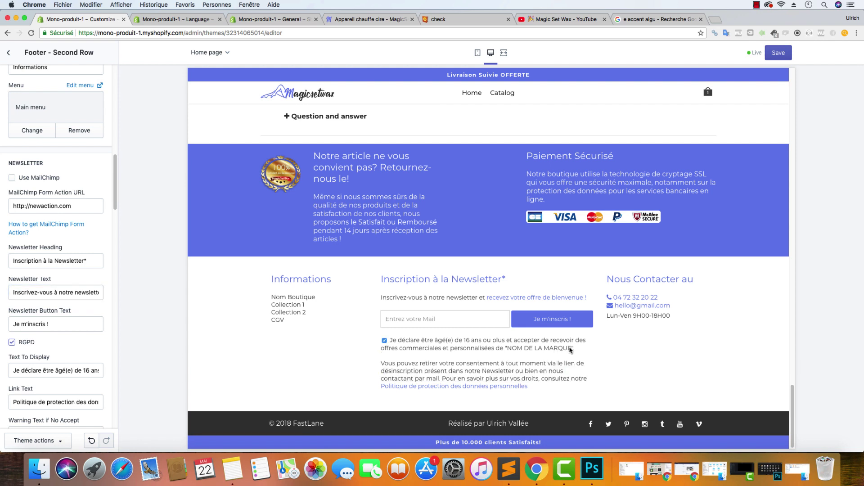
pyautogui.moveTo(571, 350); pyautogui.dragTo(507, 349)
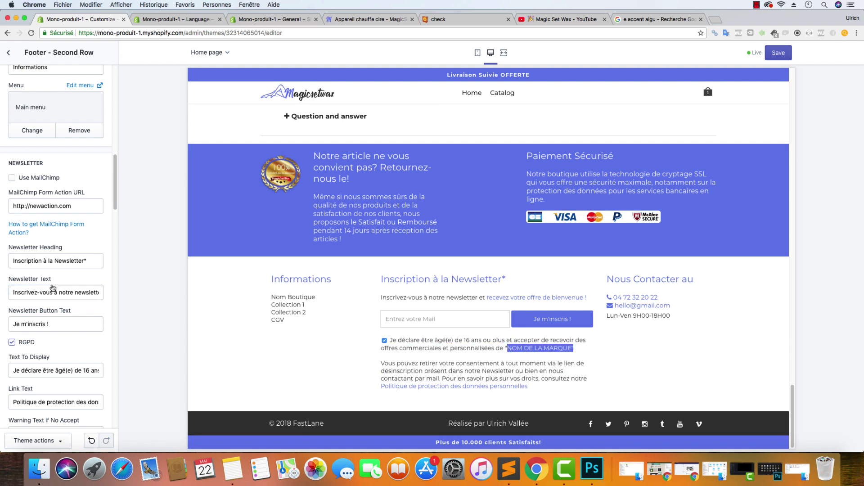
pyautogui.click(67, 369)
pyautogui.press('super+a')
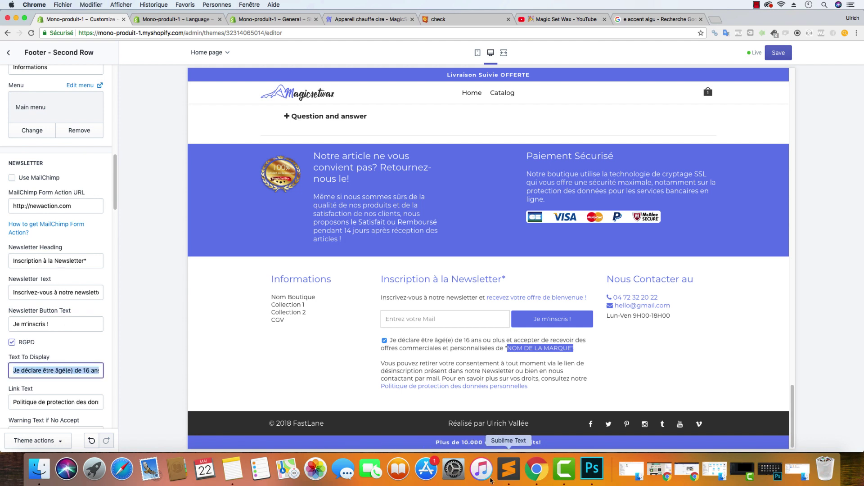
pyautogui.click(509, 469)
pyautogui.click(531, 93)
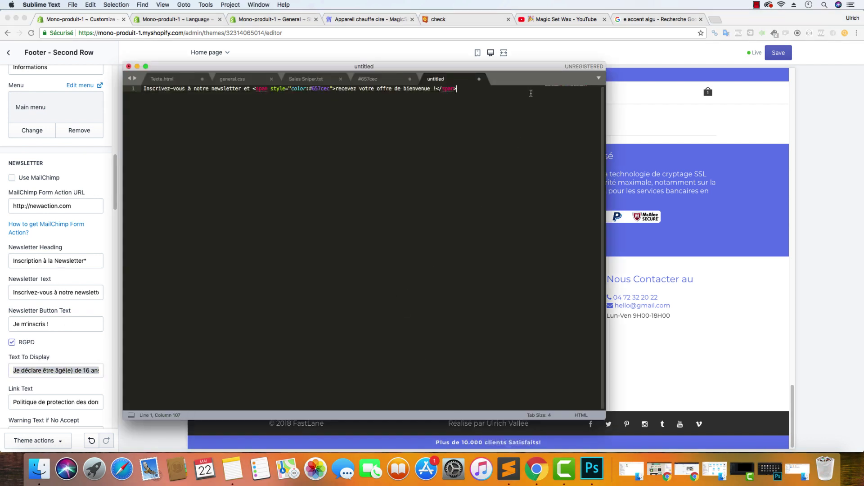
# Paste the consent text below the newsletter line, moving the withdrawal sentence onto its own line
pyautogui.press('Return')
pyautogui.press('Return')
pyautogui.press('super+v')
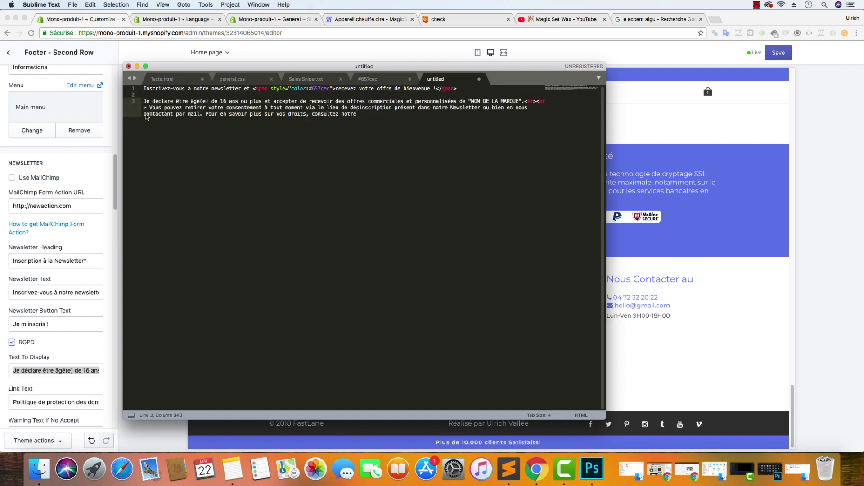
pyautogui.click(524, 101)
pyautogui.press('Return')
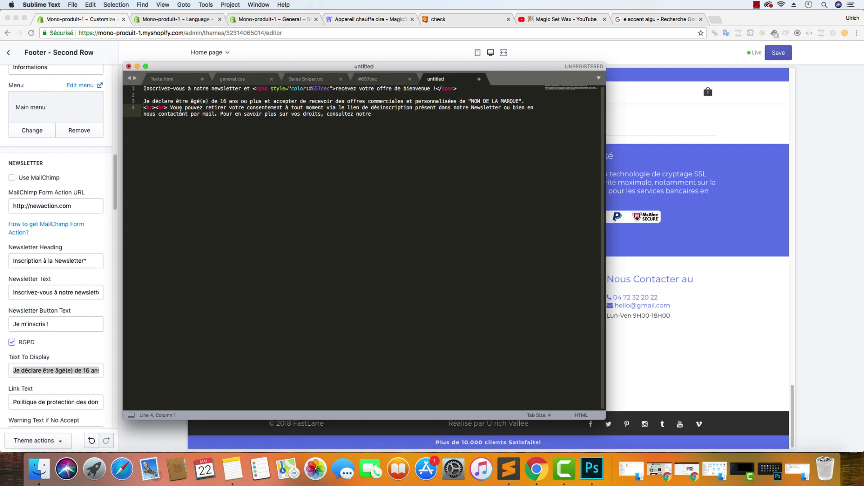
pyautogui.click(716, 290)
pyautogui.moveTo(394, 355); pyautogui.dragTo(602, 356)
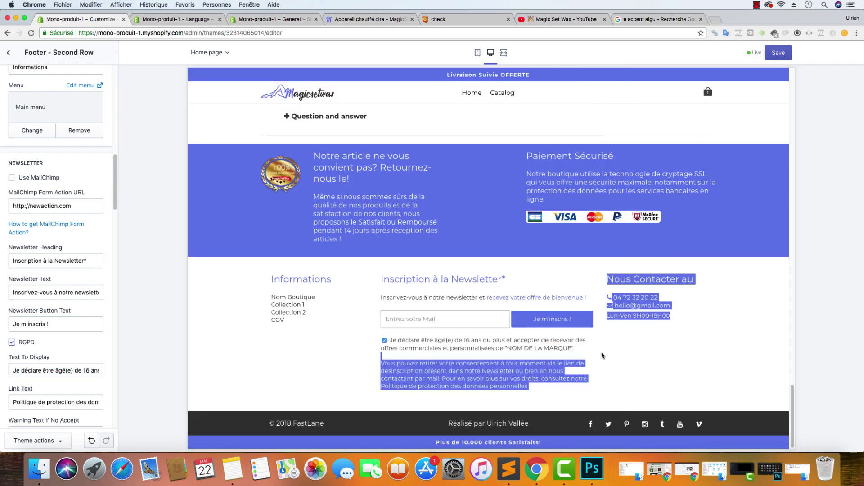
pyautogui.click(573, 356)
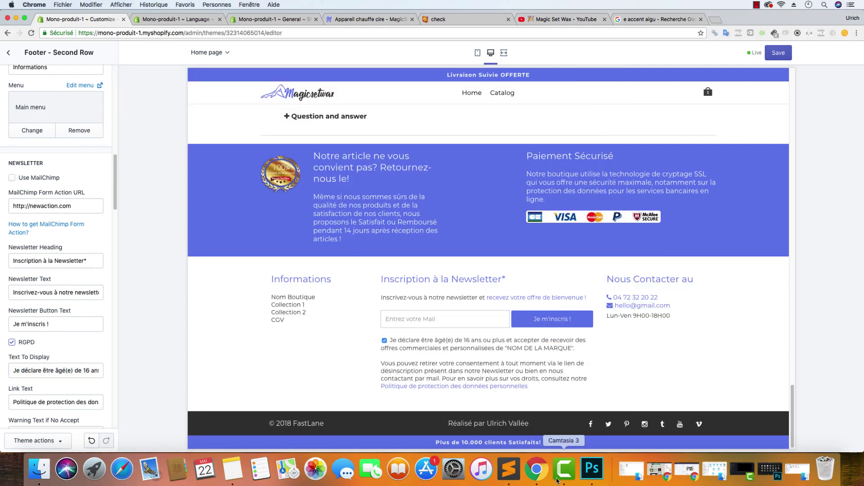
pyautogui.click(508, 472)
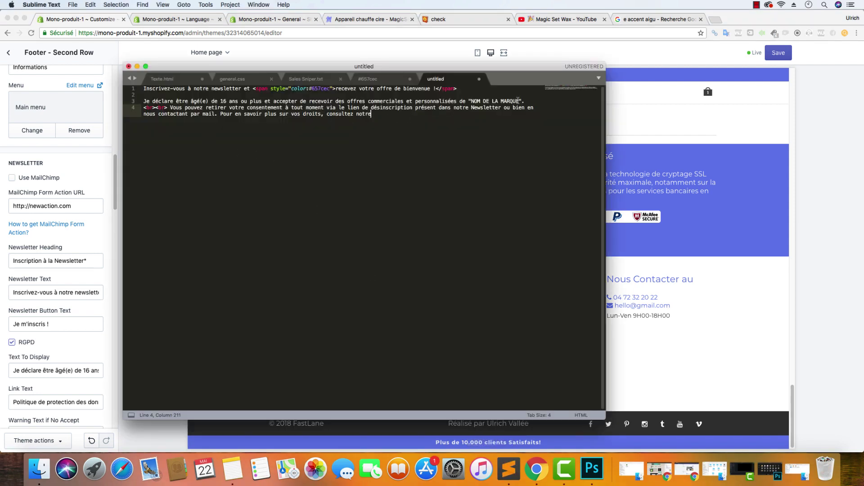
# Replace NOM DE LA MARQUE with MagicSetWax and copy all four HTML lines
pyautogui.moveTo(521, 101); pyautogui.dragTo(471, 101)
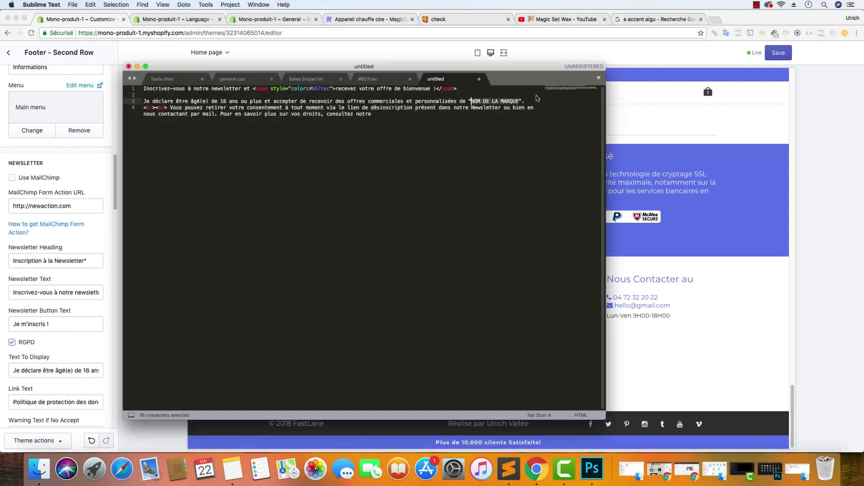
pyautogui.write('MagicS')
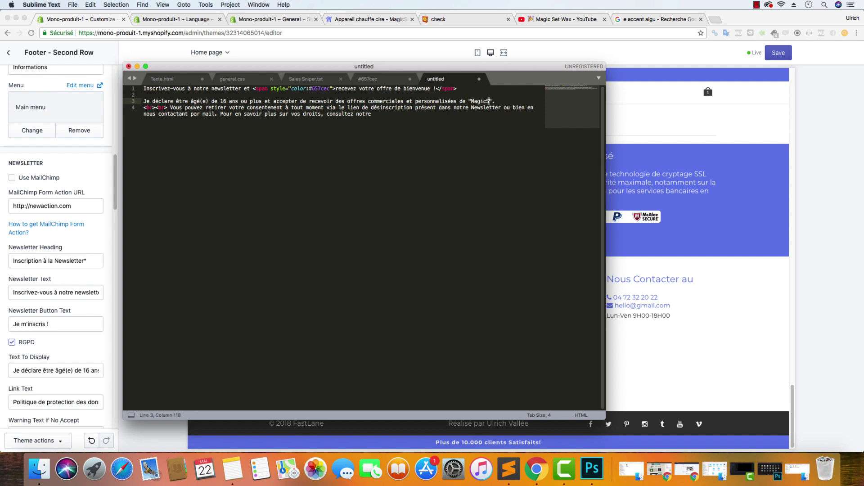
pyautogui.write('etWax')
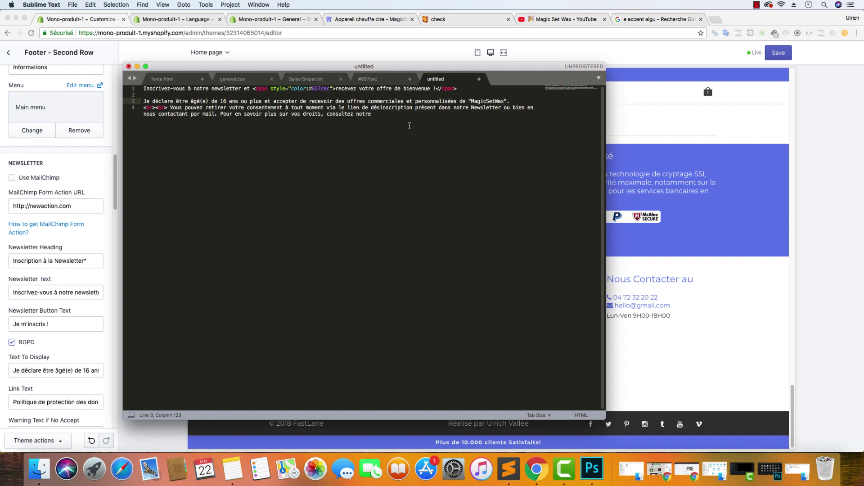
pyautogui.moveTo(400, 133); pyautogui.dragTo(129, 90)
pyautogui.rightClick(236, 119)
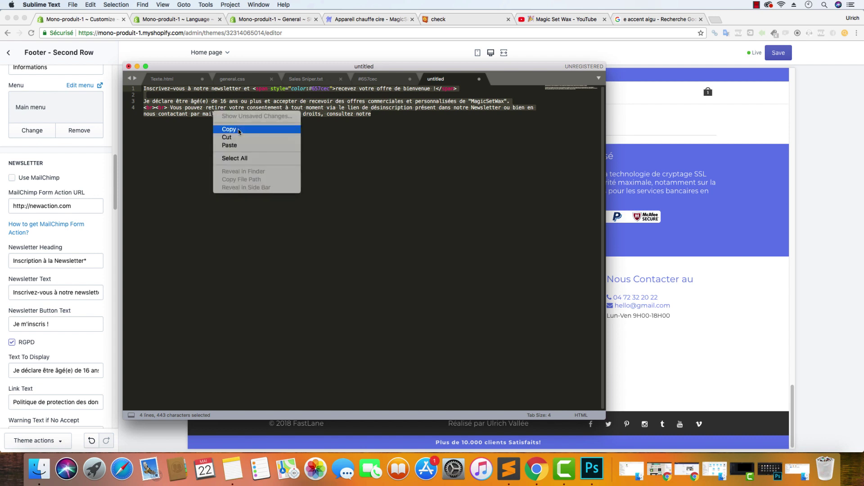
pyautogui.click(239, 130)
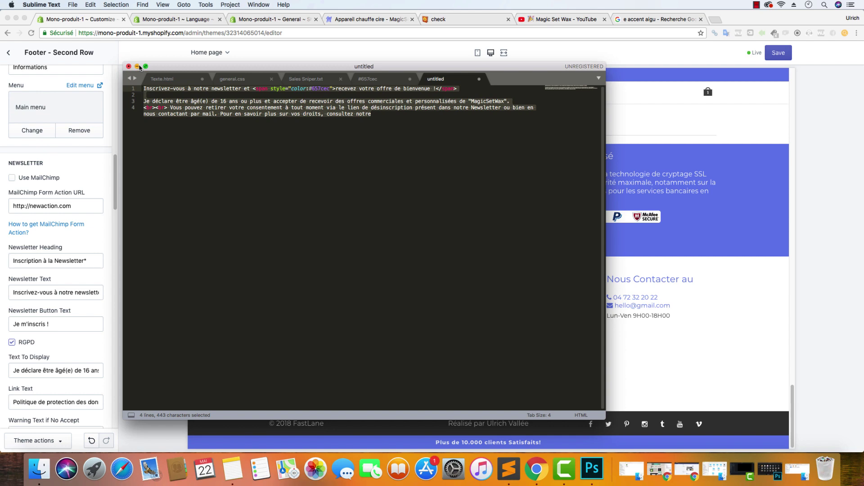
# Copy the full newsletter and age-consent paragraph from the untitled Sublime Text document
pyautogui.rightClick(157, 94)
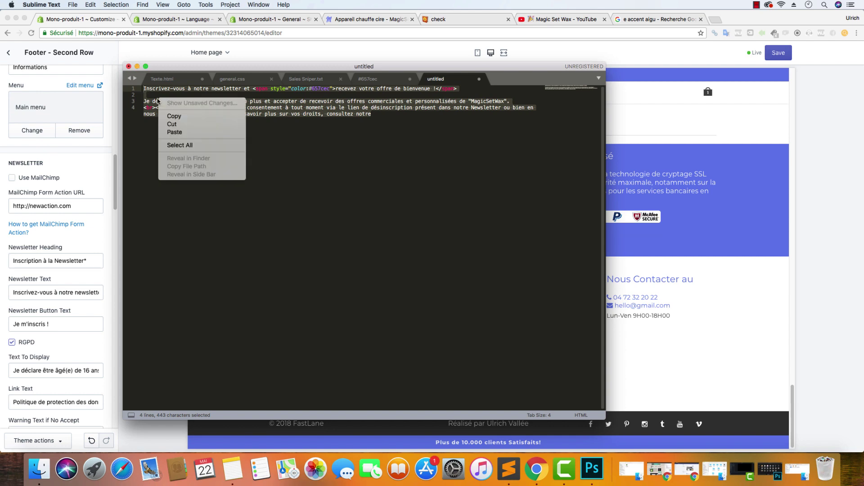
pyautogui.click(171, 105)
pyautogui.click(76, 293)
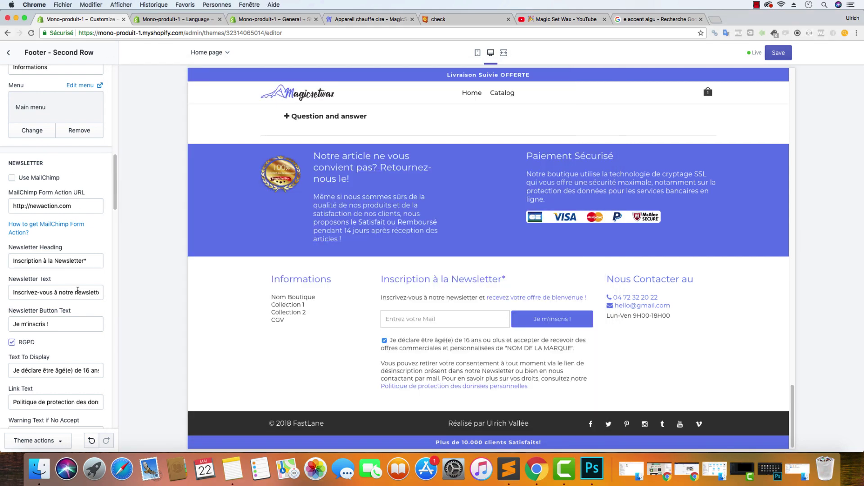
# Replace the RGPD Text To Display with the copied newsletter text and save the theme
pyautogui.click(76, 293)
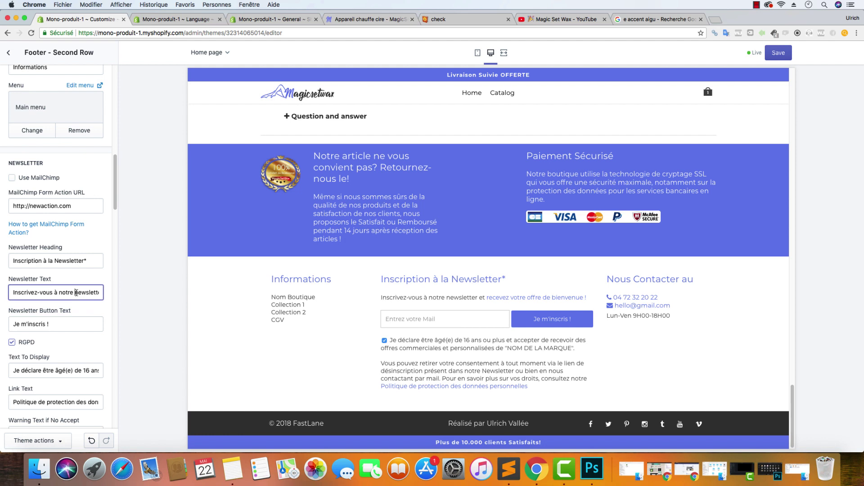
pyautogui.click(72, 370)
pyautogui.press('super+a')
pyautogui.press('super+v')
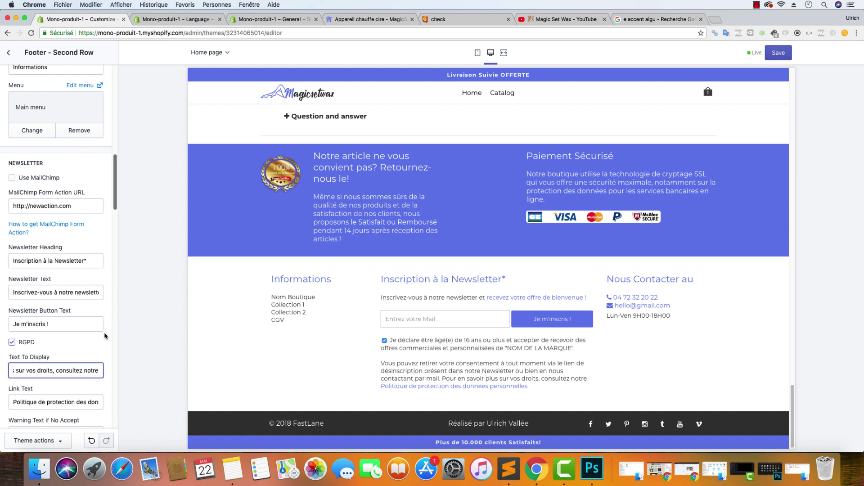
pyautogui.click(226, 344)
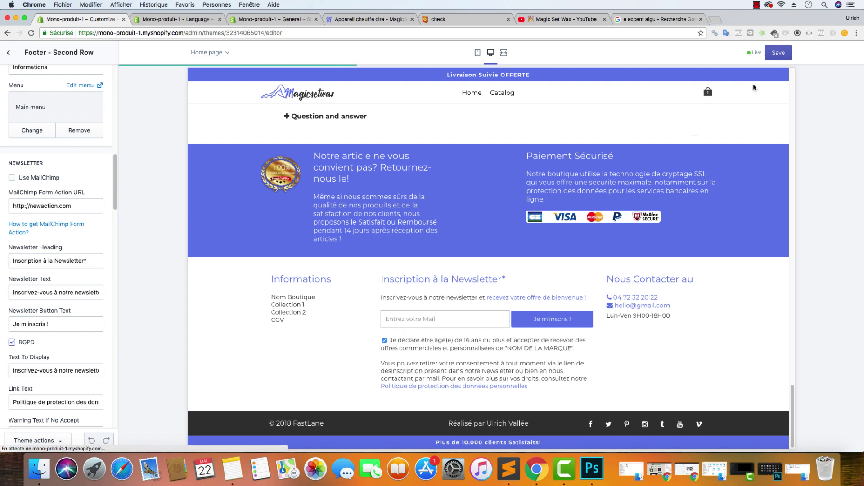
pyautogui.click(777, 54)
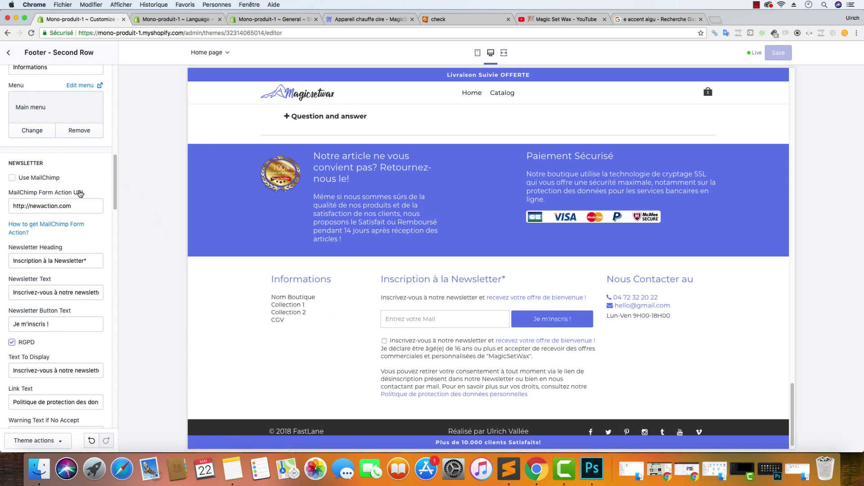
# Bring up the page picker for the RGPD consent link under Link Page
pyautogui.scroll(1, 80, 194)
pyautogui.scroll(-10, 71, 198)
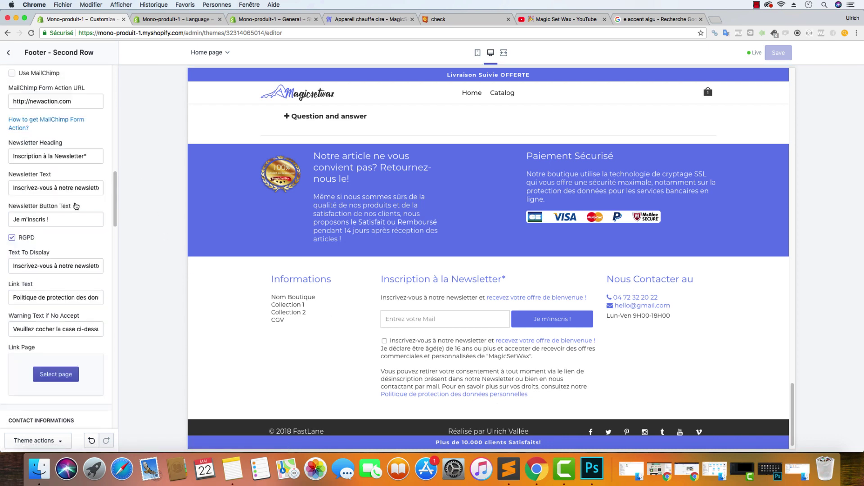
pyautogui.scroll(3, 72, 202)
pyautogui.click(70, 207)
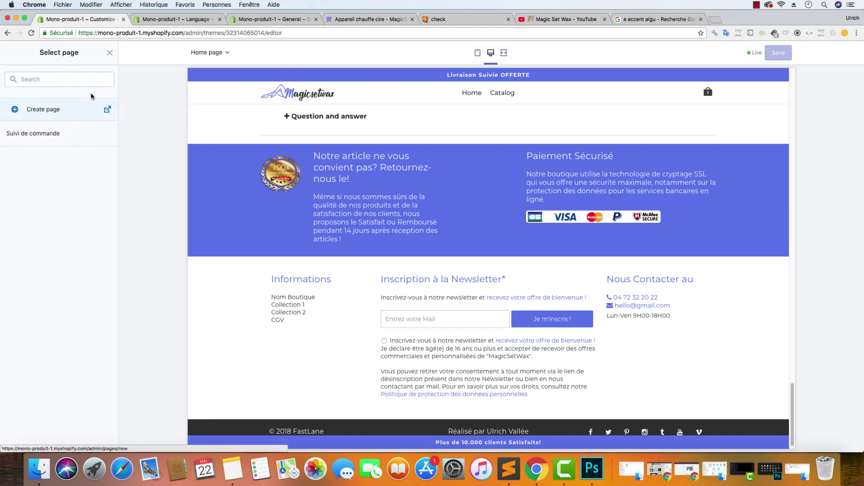
# Close the page picker and test the footer privacy link, which only shows an empty popup
pyautogui.click(110, 53)
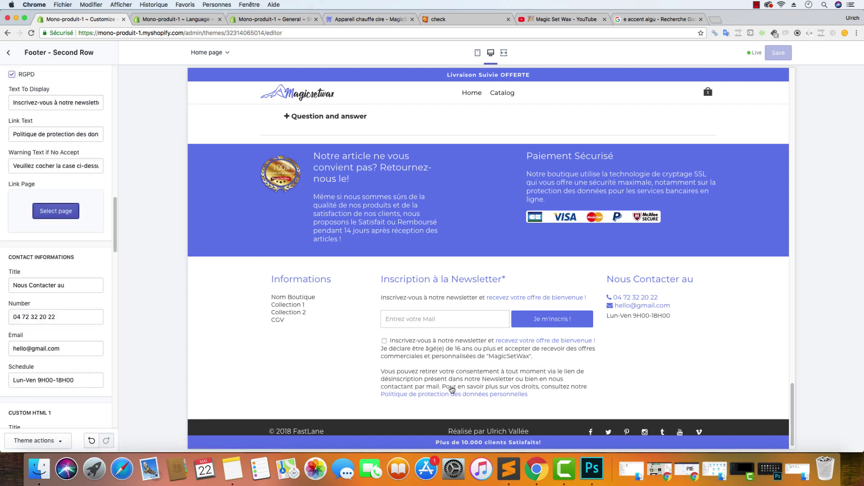
pyautogui.click(450, 394)
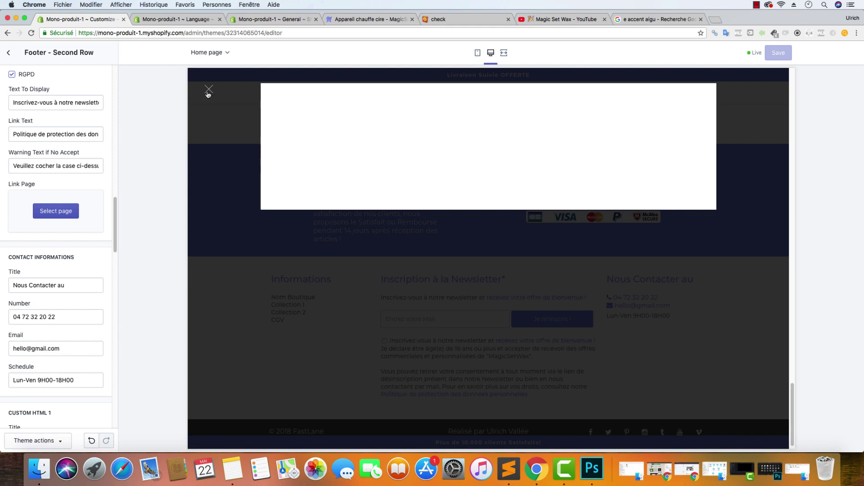
pyautogui.click(209, 89)
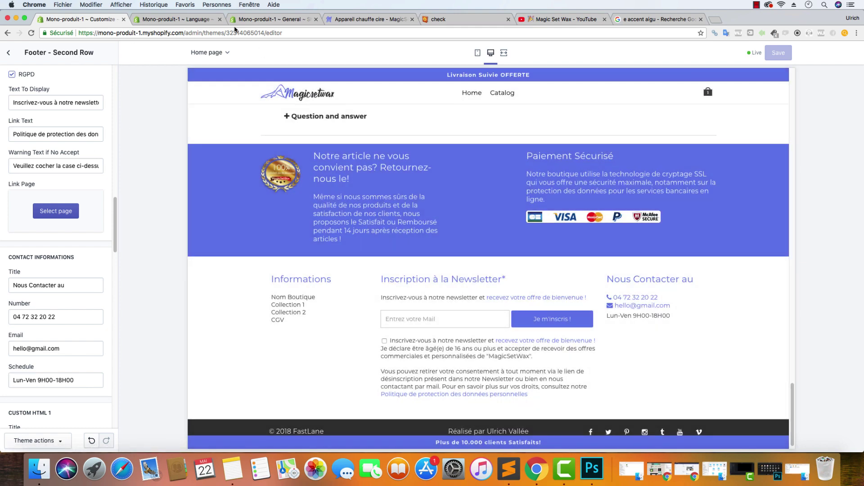
# Start a new blank page from Online Store > Pages in the admin tab
pyautogui.click(235, 19)
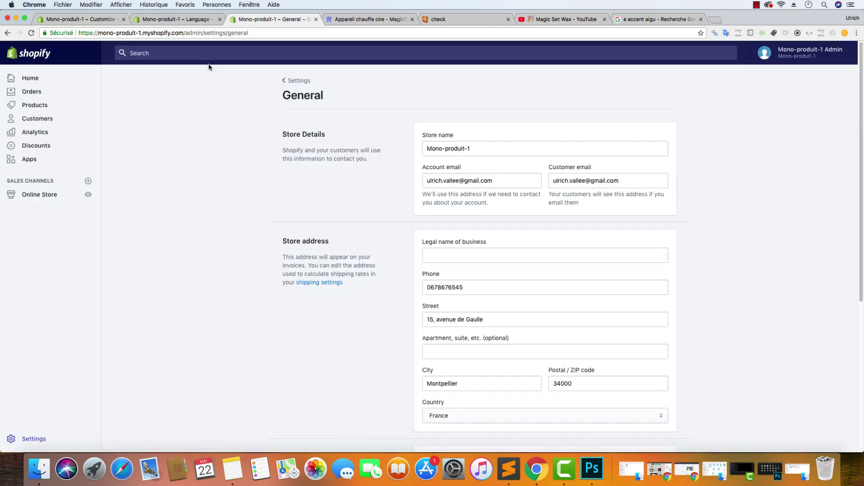
pyautogui.click(33, 194)
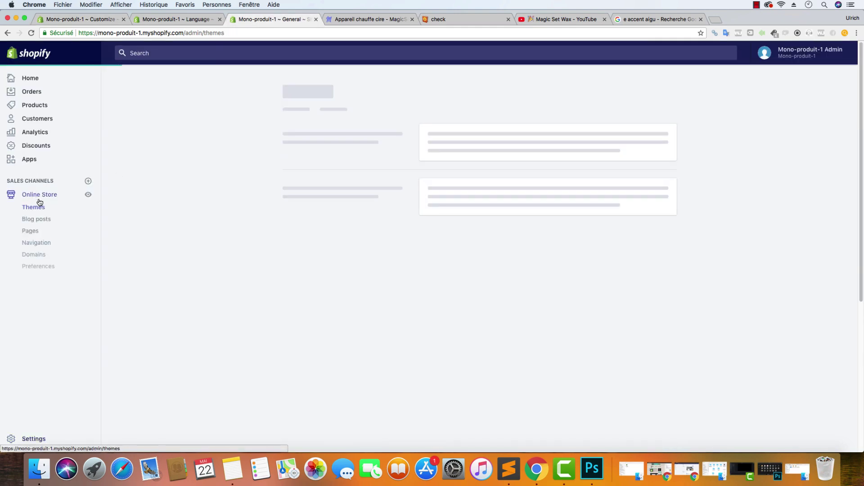
pyautogui.click(30, 231)
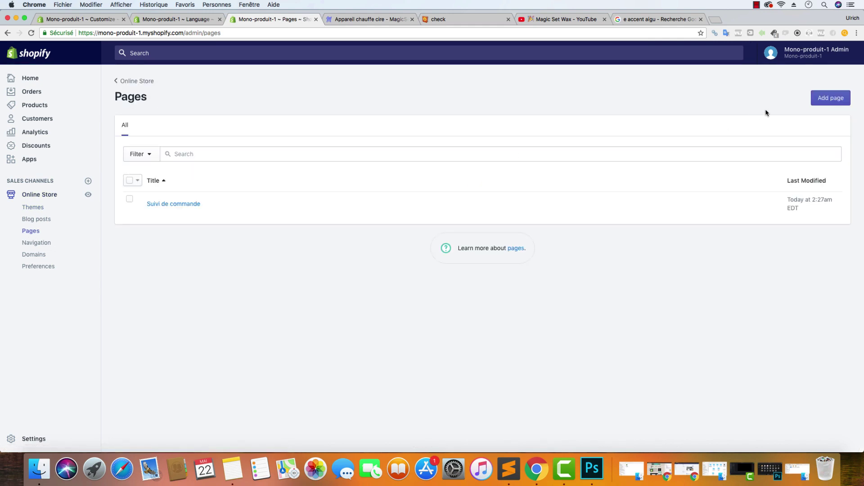
pyautogui.click(831, 98)
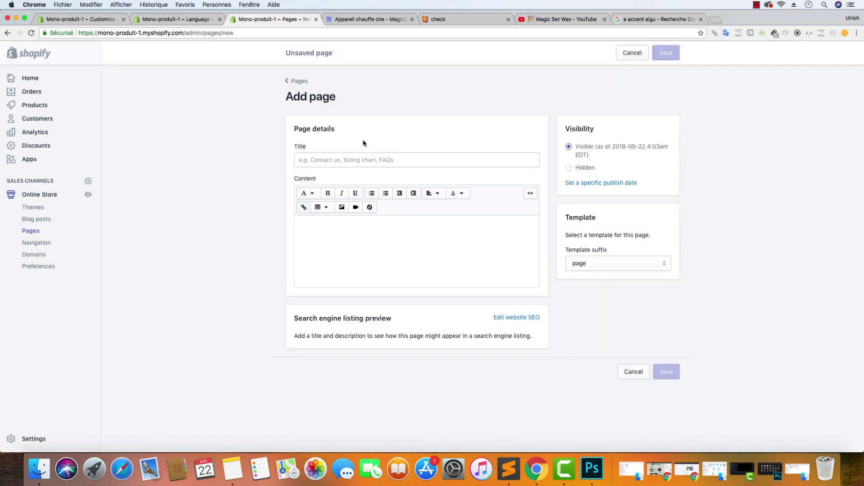
# Copy the storefront footer link wording and paste it as the title 'Politique de protection des données personnelles'
pyautogui.click(369, 19)
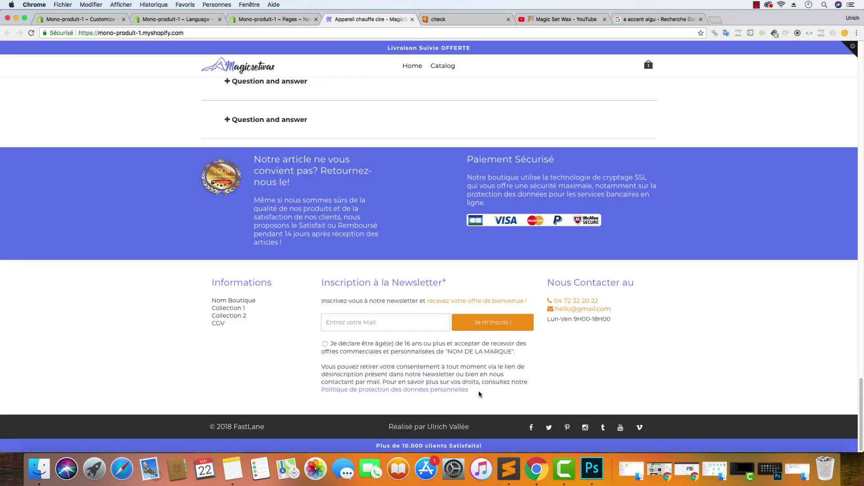
pyautogui.moveTo(478, 394); pyautogui.dragTo(223, 147)
pyautogui.press('super+c')
pyautogui.click(306, 20)
pyautogui.click(324, 159)
pyautogui.press('super+v')
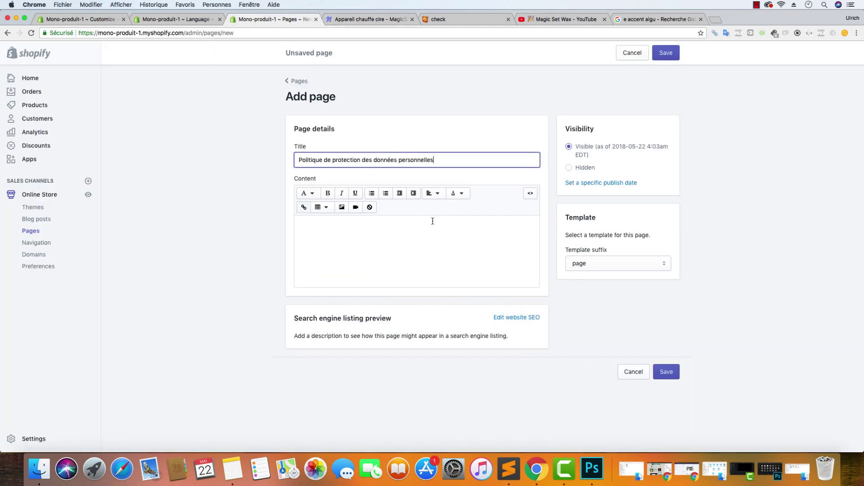
pyautogui.click(436, 234)
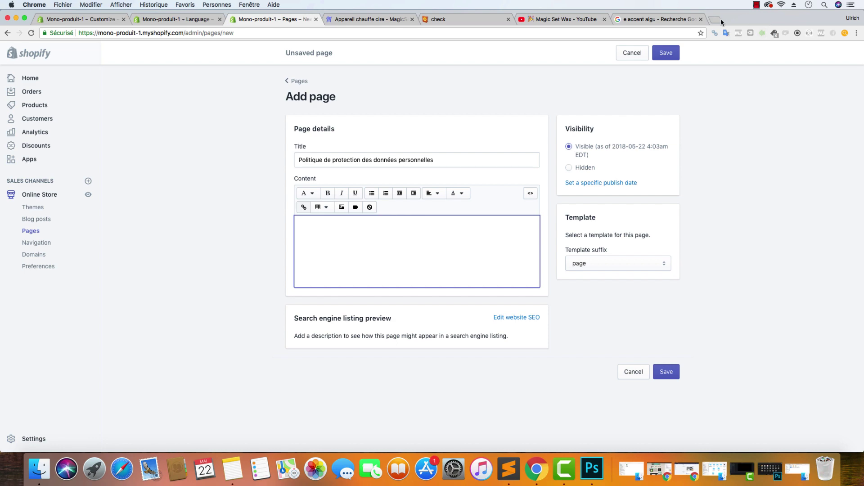
# Search 'lorem' and copy the first Lorem Ipsum heading and paragraph from fr.lipsum.com
pyautogui.click(720, 21)
pyautogui.write('lorem')
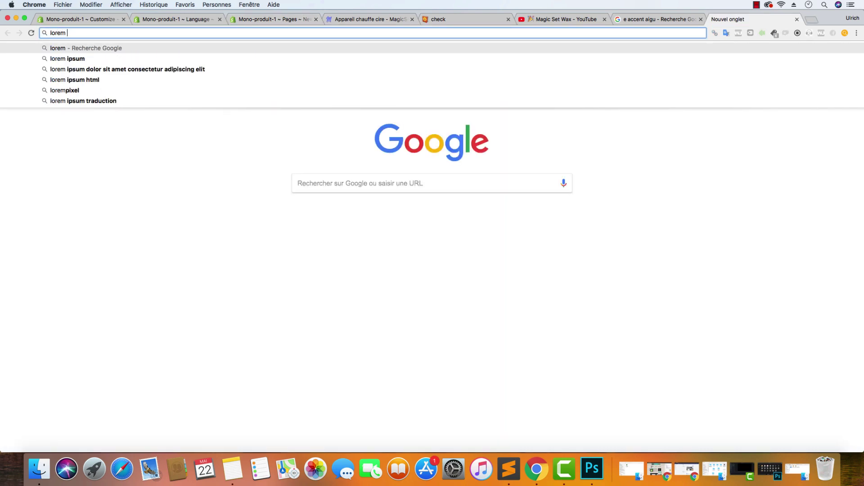
pyautogui.click(284, 59)
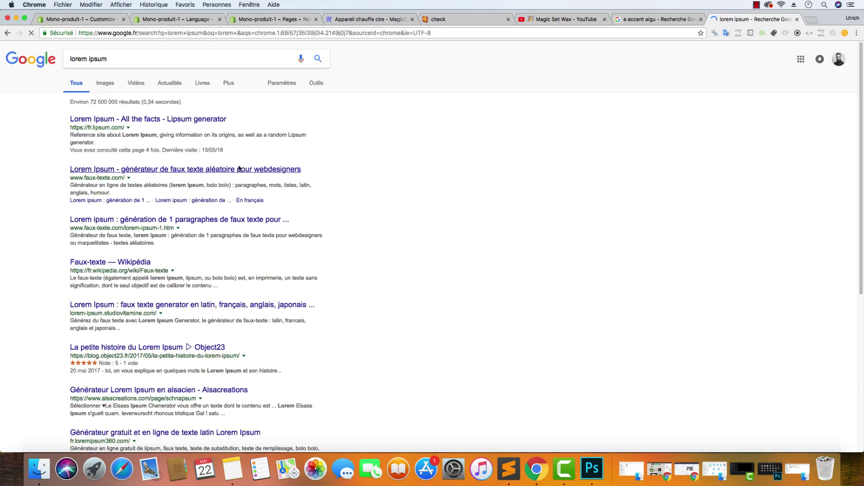
pyautogui.click(173, 120)
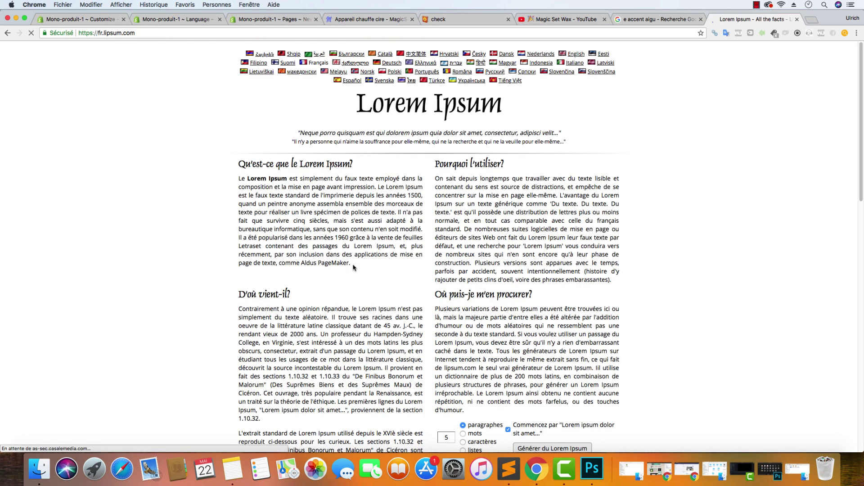
pyautogui.moveTo(353, 266); pyautogui.dragTo(238, 205)
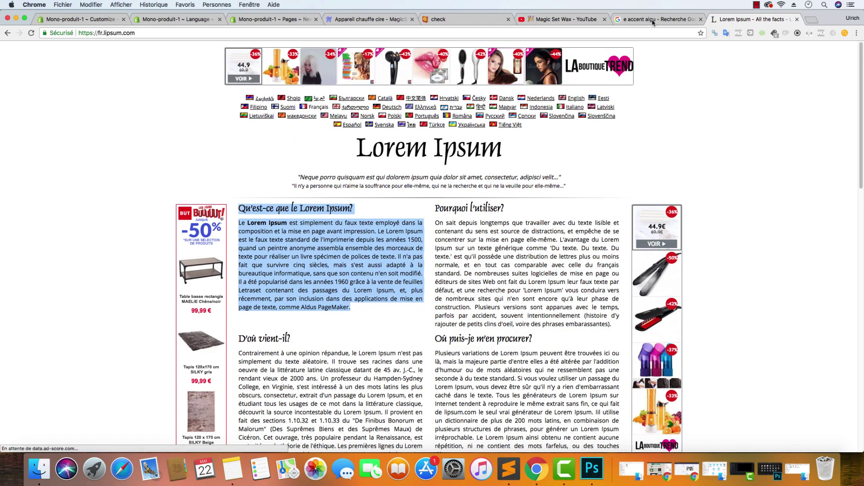
pyautogui.click(266, 19)
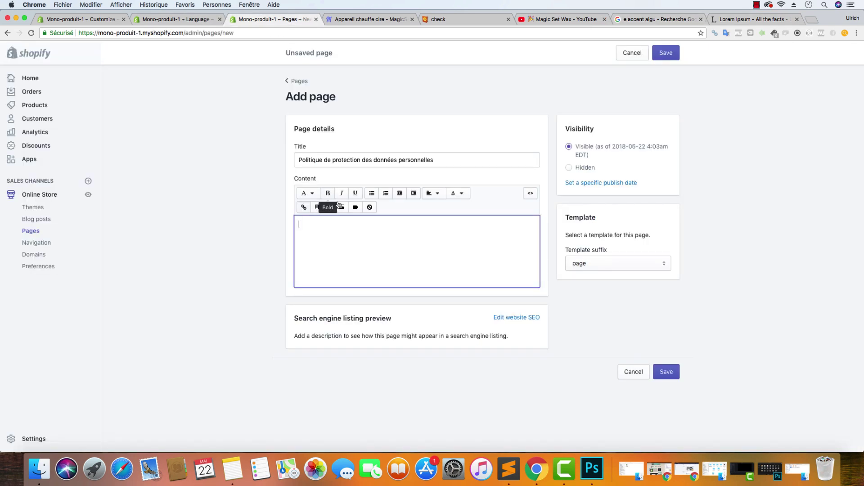
# Paste the Lorem Ipsum content, set the page.nofollow template, and save the privacy policy page
pyautogui.click(360, 224)
pyautogui.press('super+v')
pyautogui.click(613, 264)
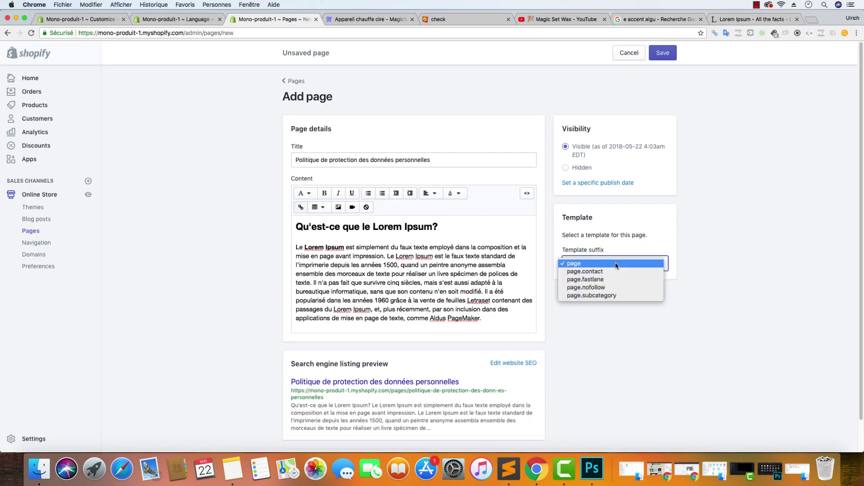
pyautogui.click(626, 288)
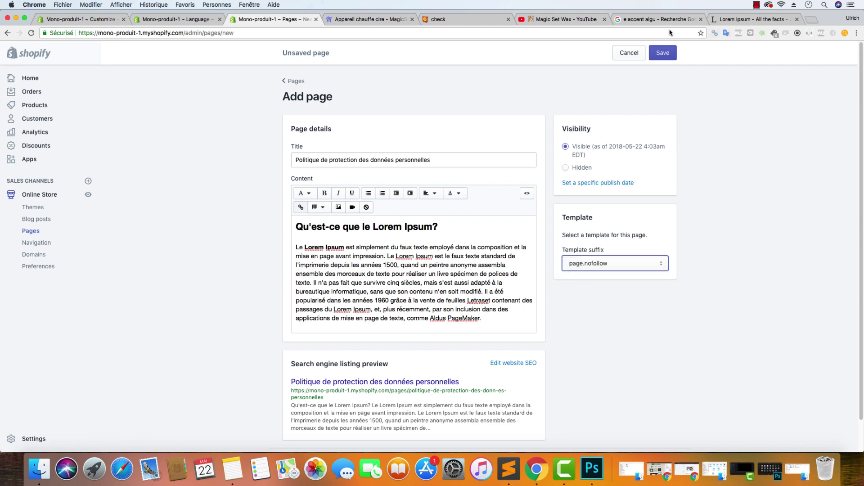
pyautogui.click(670, 57)
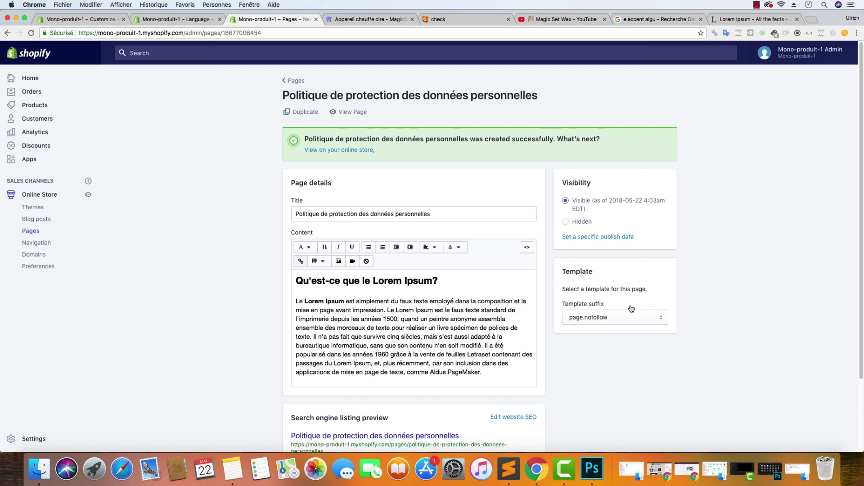
pyautogui.click(174, 18)
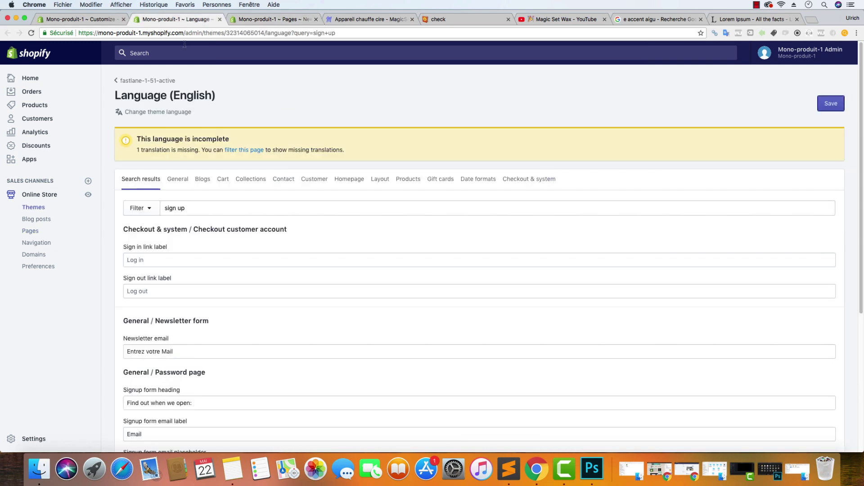
# Go back from the privacy policy page to the Pages list and start another new page
pyautogui.click(76, 19)
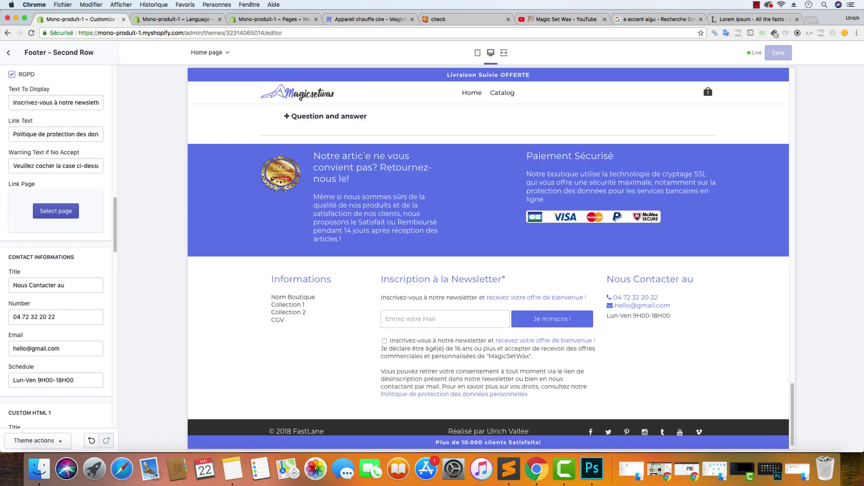
pyautogui.click(232, 20)
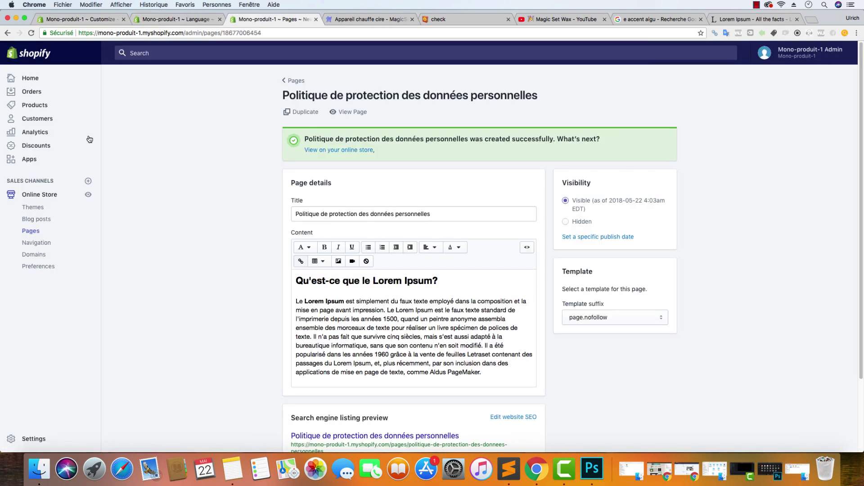
pyautogui.click(297, 82)
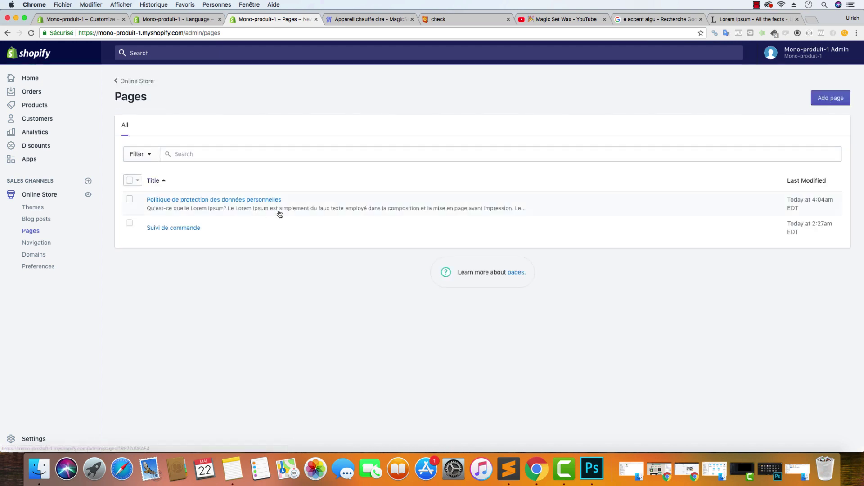
pyautogui.click(830, 99)
# Type 'Conditions Générales de Vente' into the new page's Title field
pyautogui.click(342, 160)
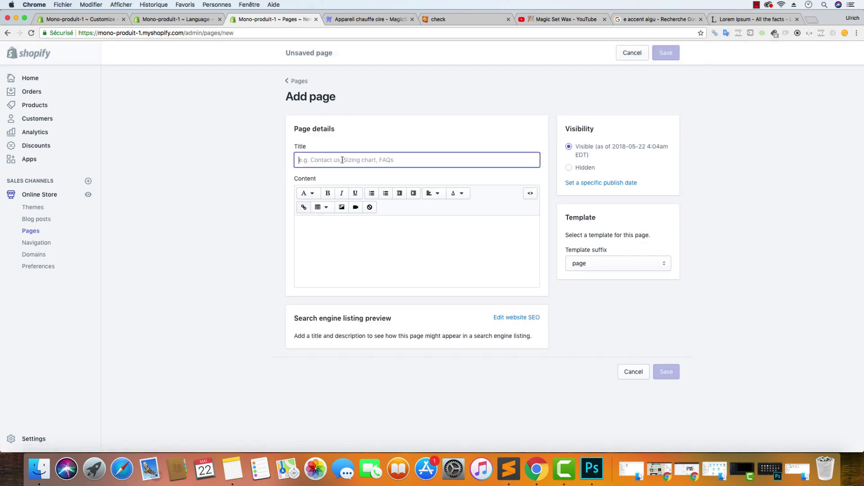
pyautogui.write('Cou')
pyautogui.press('BackSpace')
pyautogui.press('BackSpace')
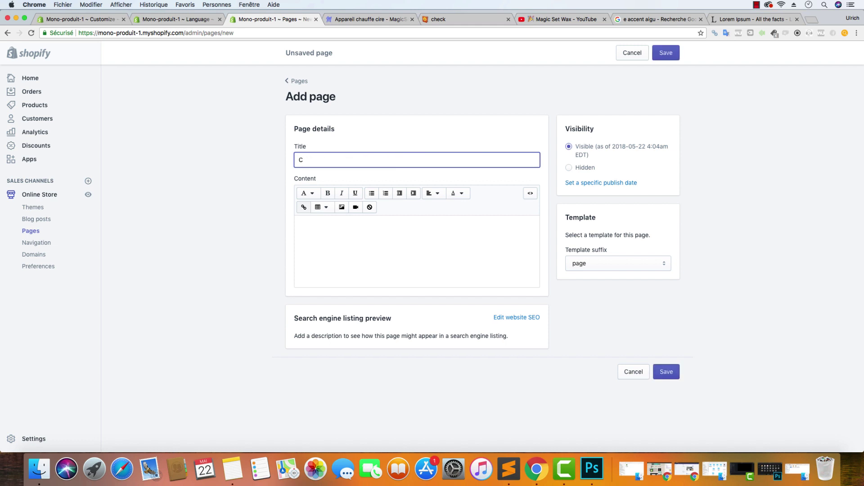
pyautogui.write('onditions Générales de Vente')
# Select the 'D'où vient-il?' heading and its two paragraphs on lipsum.com, then return to the new page
pyautogui.click(751, 19)
pyautogui.scroll(-4, 456, 228)
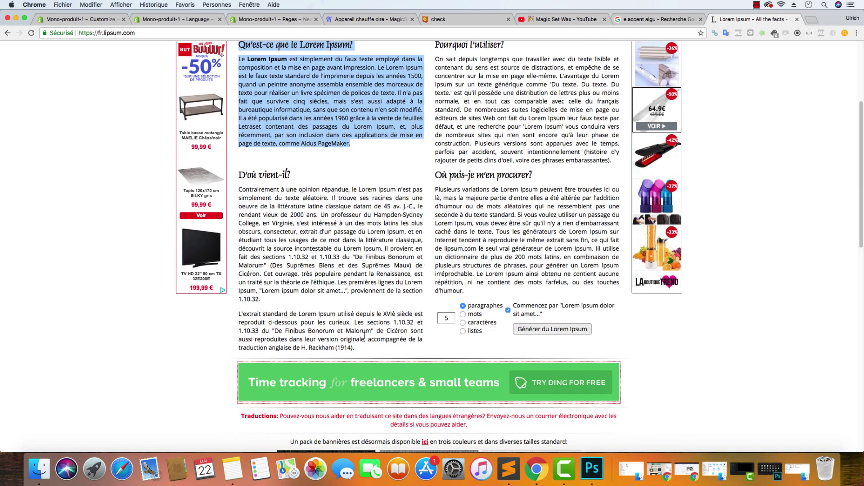
pyautogui.moveTo(362, 347); pyautogui.dragTo(239, 174)
pyautogui.press('super+c')
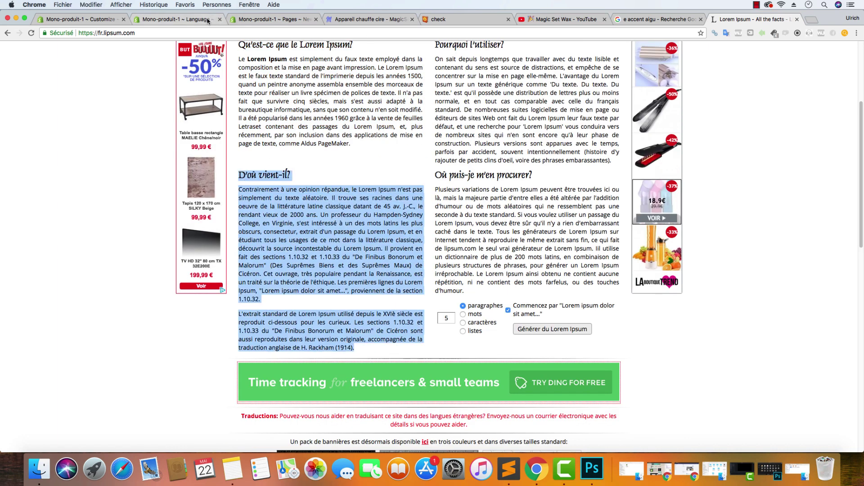
pyautogui.press('super+3')
pyautogui.click(400, 243)
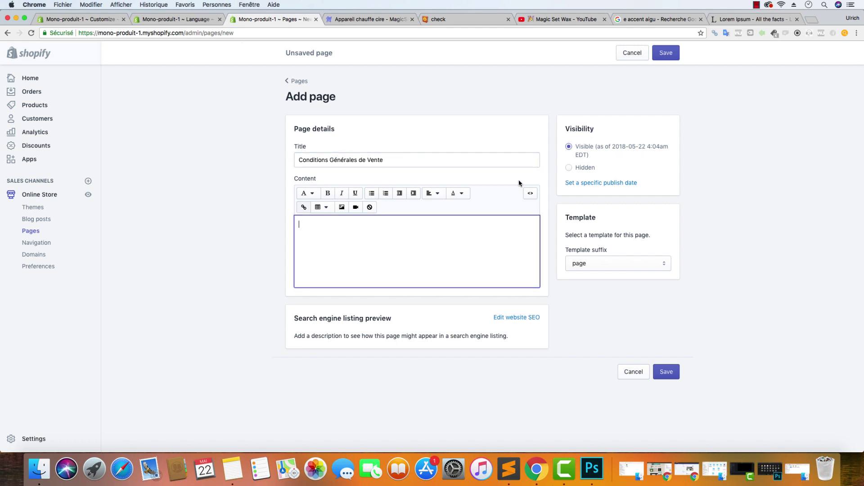
# Paste the 'D'où vient-il?' text as content and save the Conditions Générales de Vente page
pyautogui.press('super+v')
pyautogui.click(662, 54)
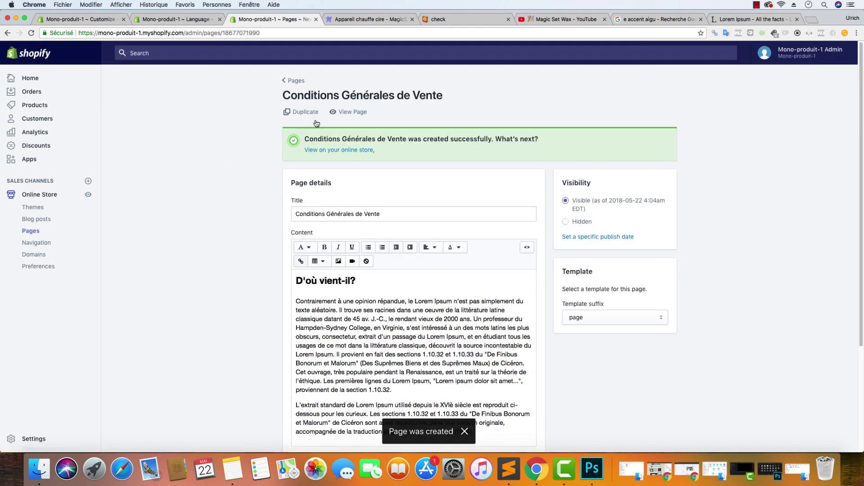
pyautogui.click(300, 80)
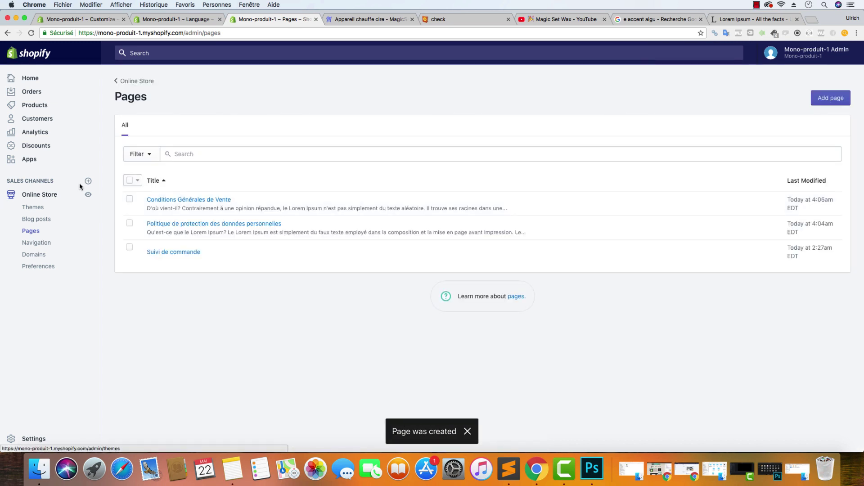
pyautogui.click(30, 163)
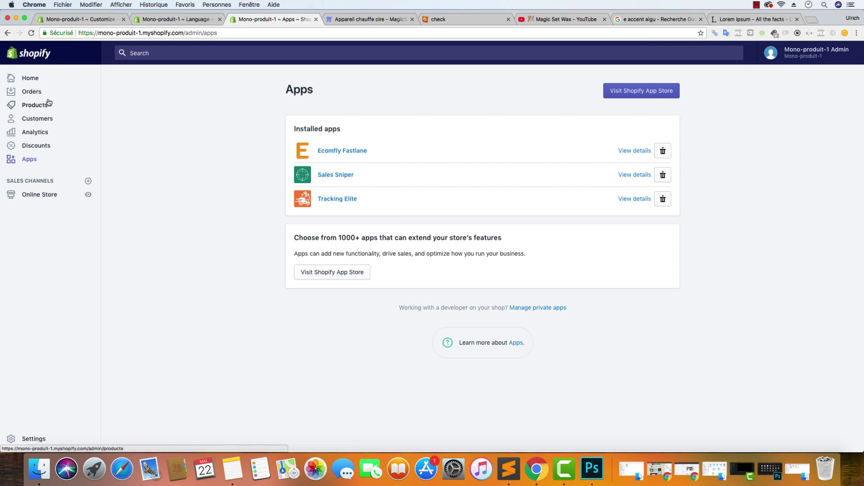
# Start a new page from Online Store > Pages and title it Contact
pyautogui.click(40, 194)
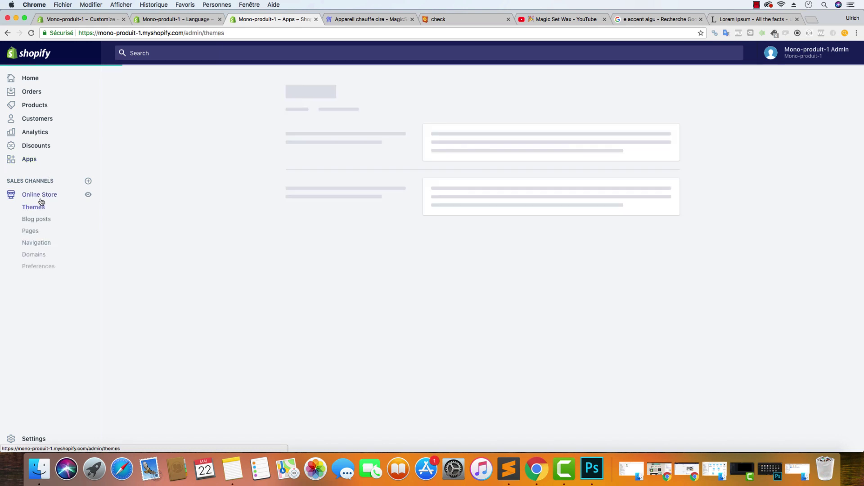
pyautogui.click(35, 232)
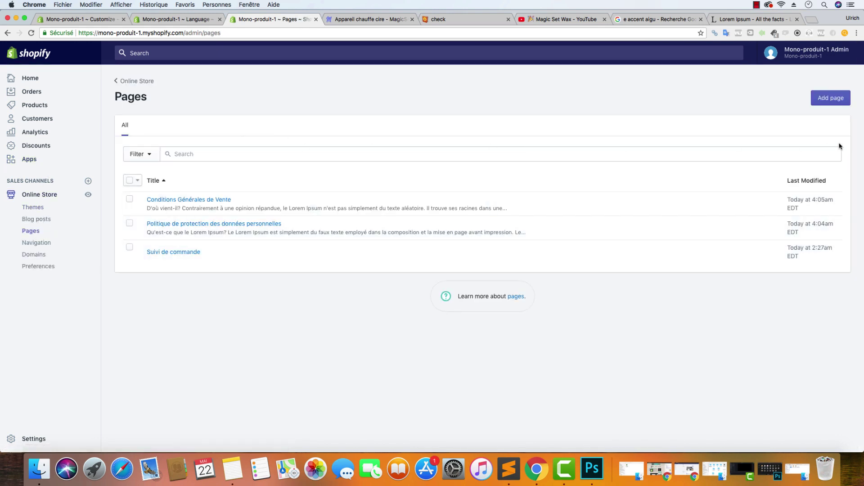
pyautogui.click(830, 97)
pyautogui.click(333, 159)
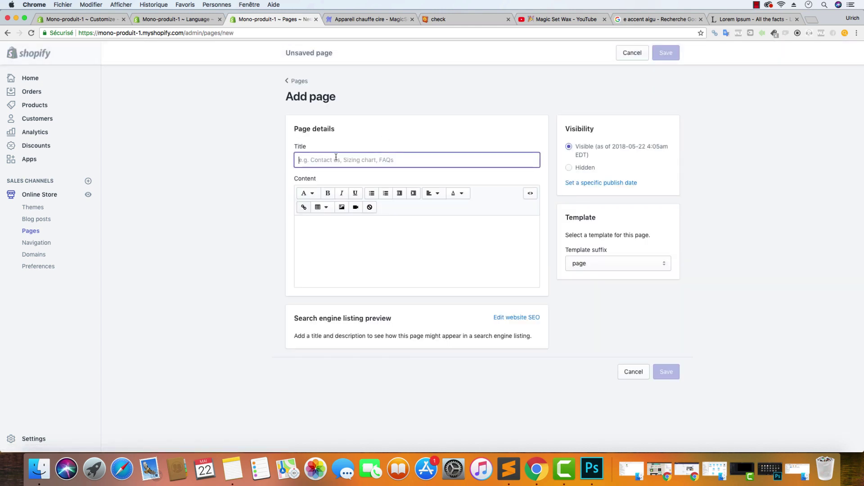
pyautogui.write('Contact')
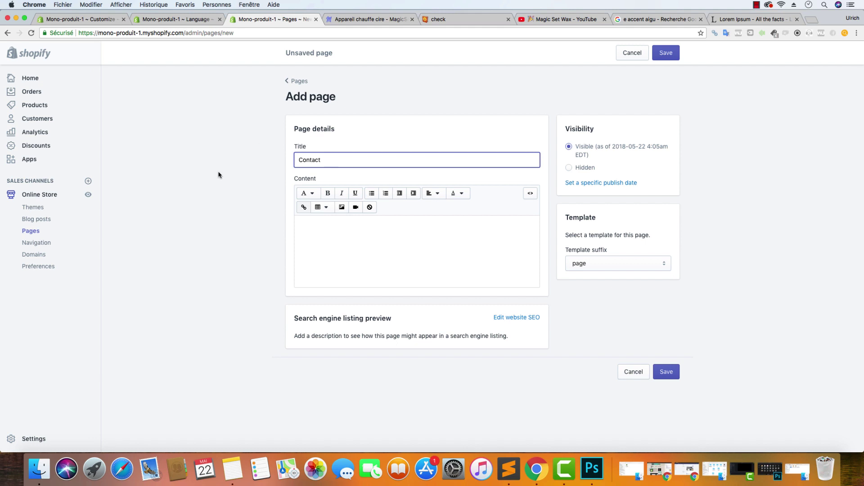
# Apply the page.contact template and save the Contact page
pyautogui.click(652, 268)
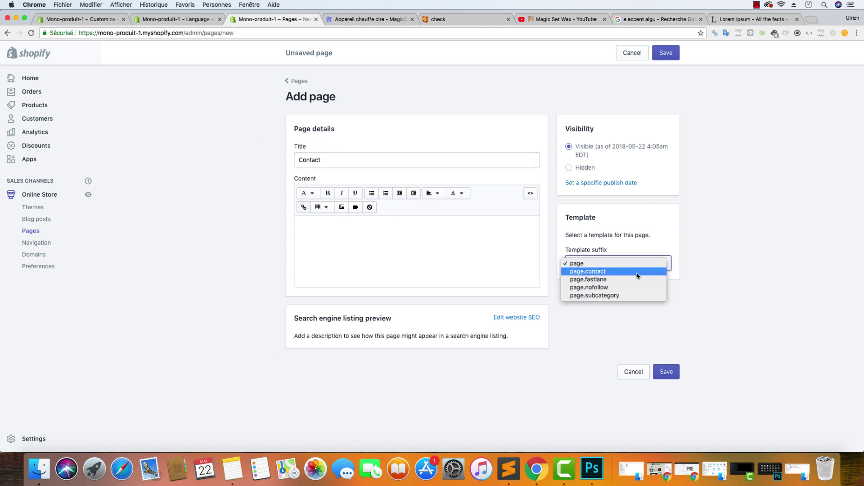
pyautogui.click(637, 272)
pyautogui.click(656, 268)
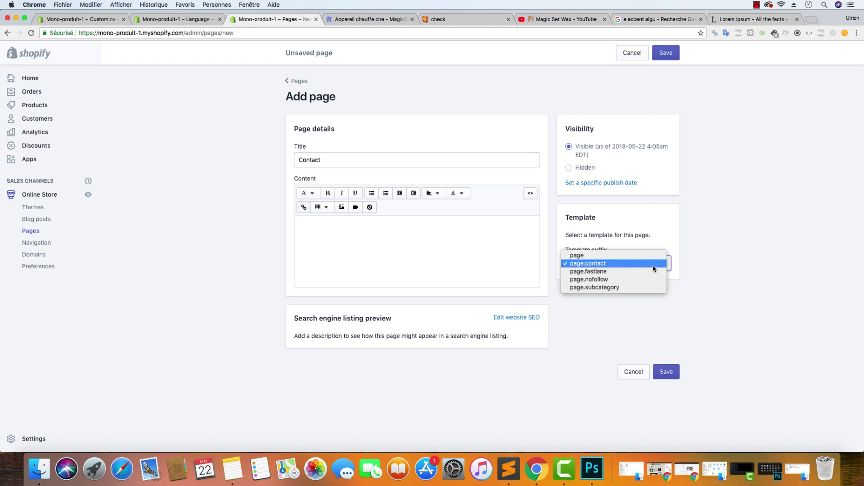
pyautogui.click(767, 262)
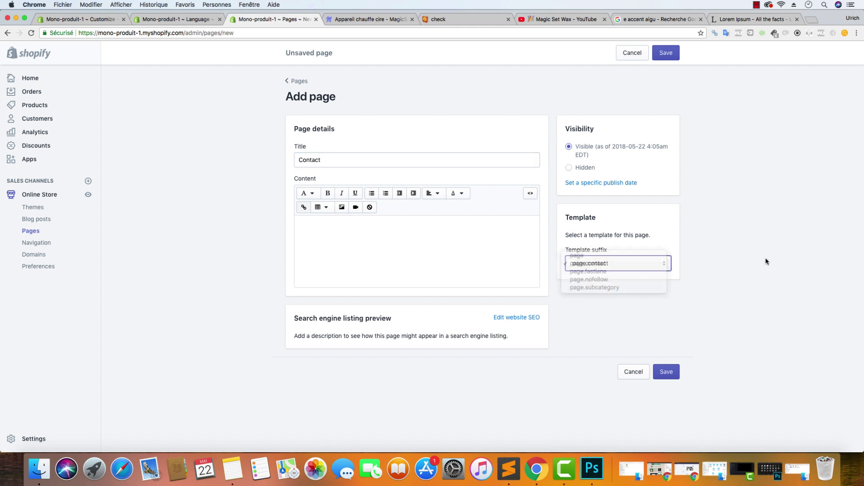
pyautogui.click(675, 376)
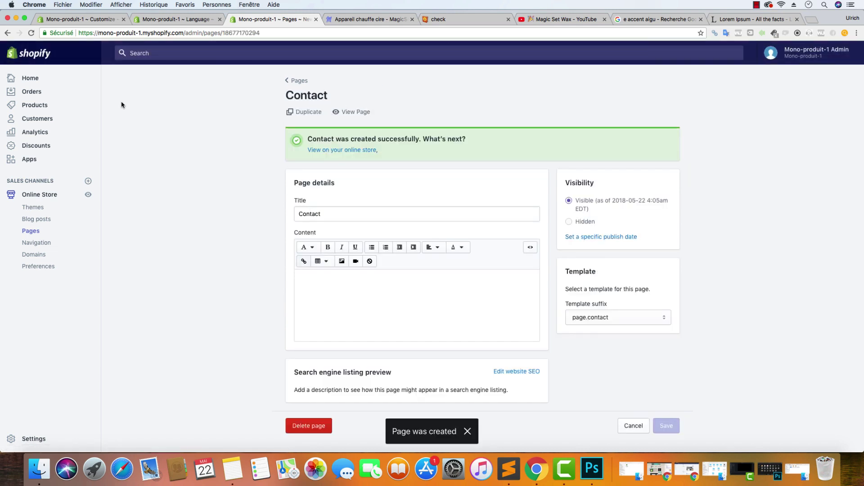
pyautogui.click(176, 20)
pyautogui.click(90, 23)
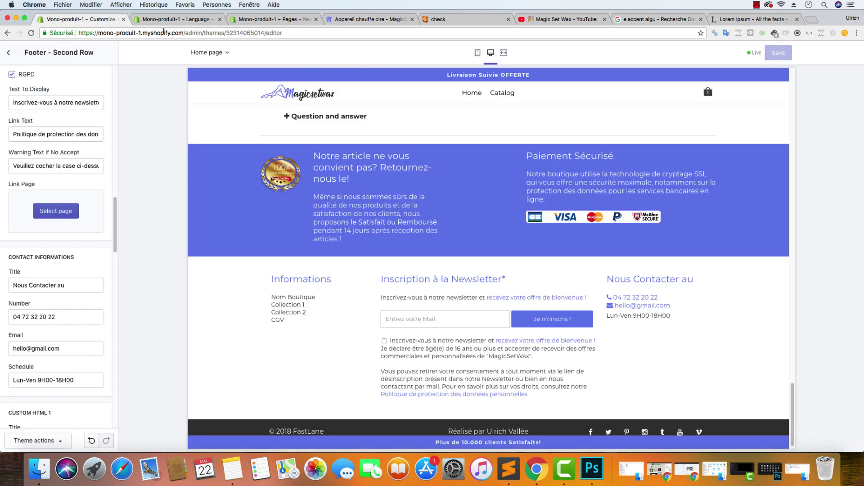
pyautogui.click(270, 19)
# Remove the Home and Catalog items from the Main menu
pyautogui.click(43, 243)
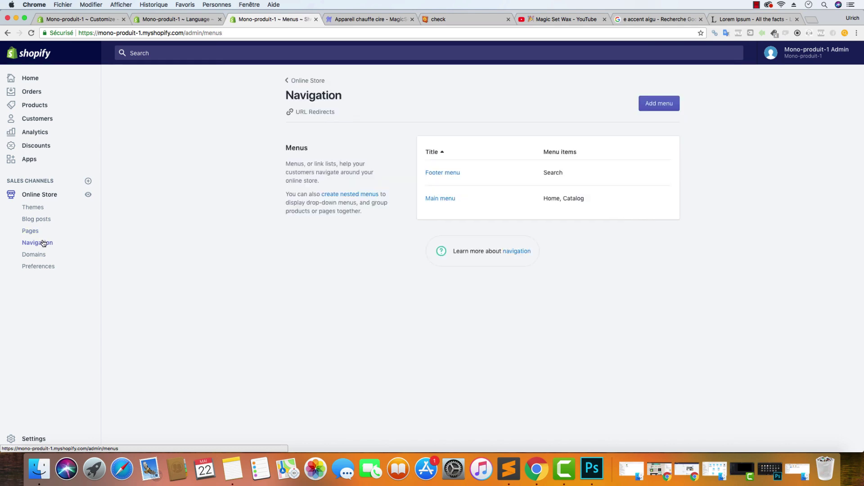
pyautogui.click(441, 198)
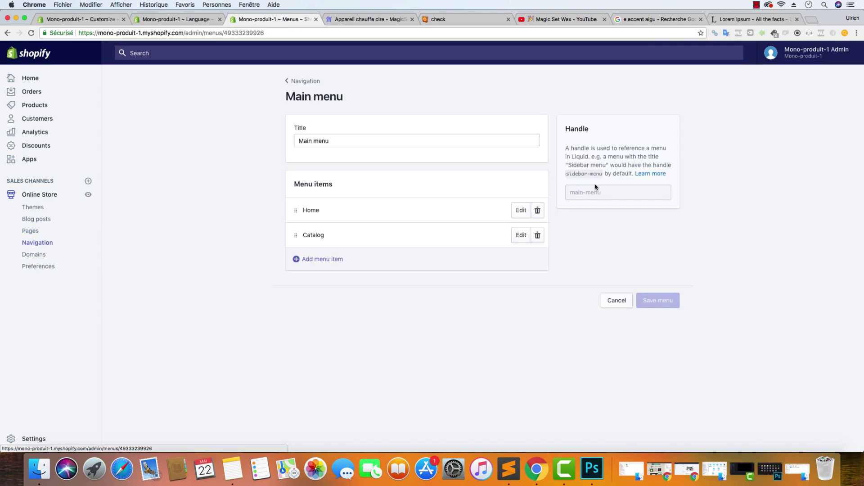
pyautogui.click(538, 211)
pyautogui.click(551, 151)
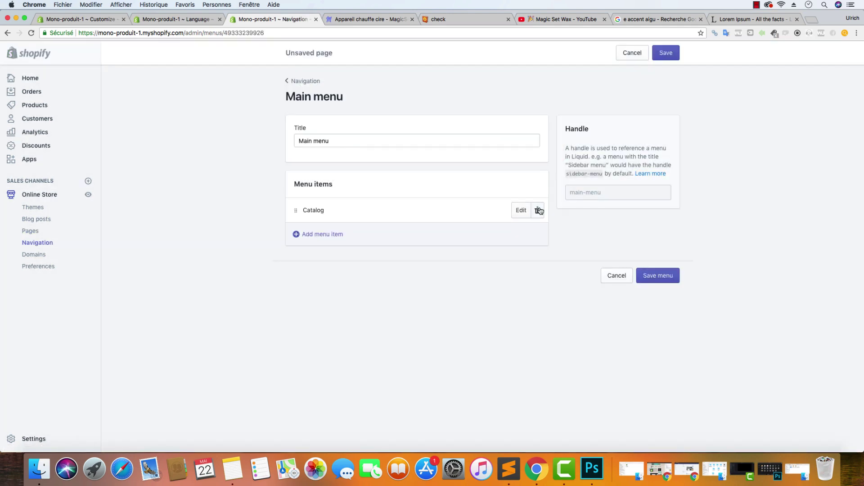
pyautogui.click(538, 210)
pyautogui.click(534, 152)
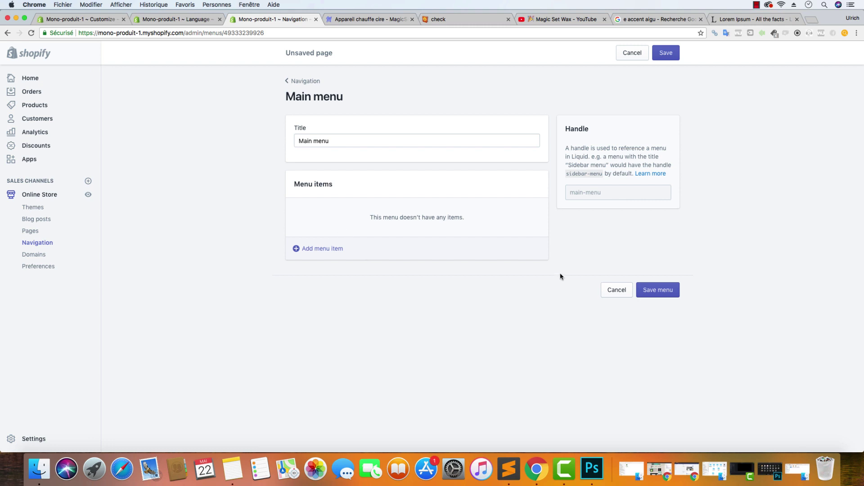
# Add a Suivi de Commande menu item linked to the Suivi de commande page
pyautogui.click(355, 249)
pyautogui.click(359, 248)
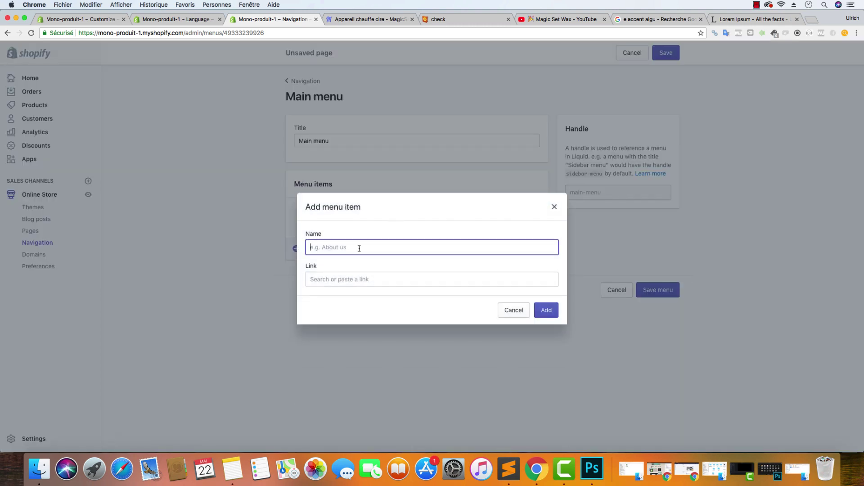
pyautogui.write('Suivi de Commande')
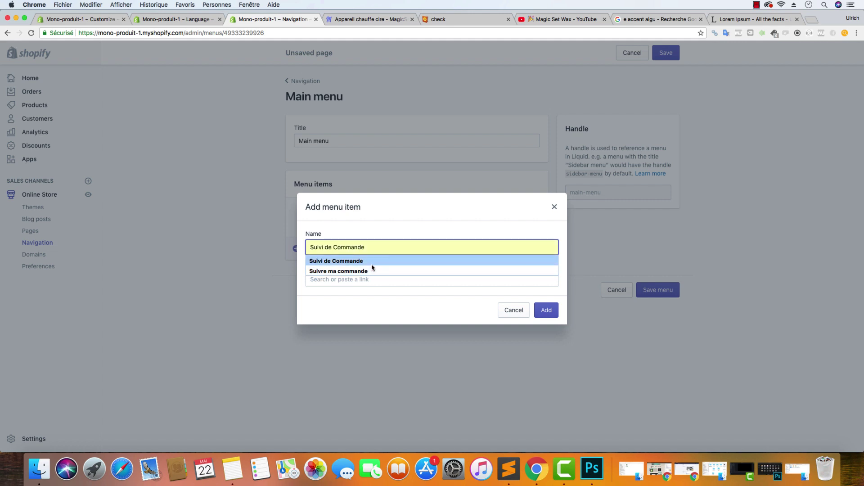
pyautogui.click(373, 262)
pyautogui.click(356, 279)
pyautogui.click(360, 231)
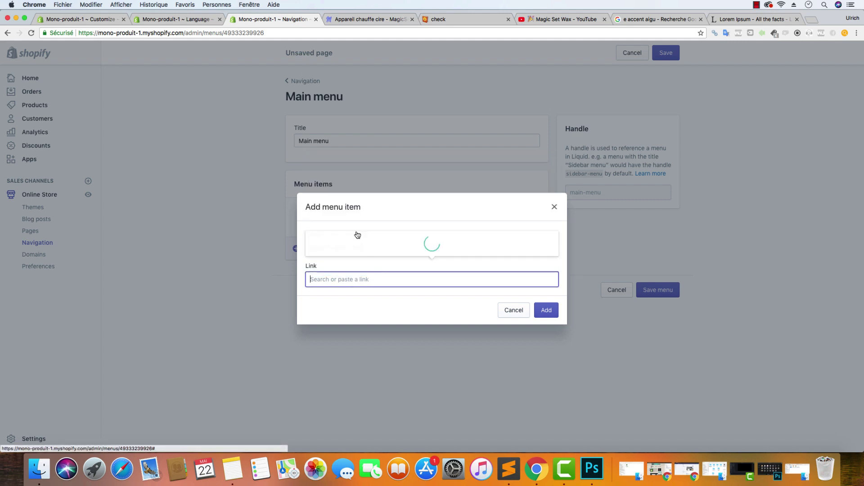
pyautogui.click(358, 245)
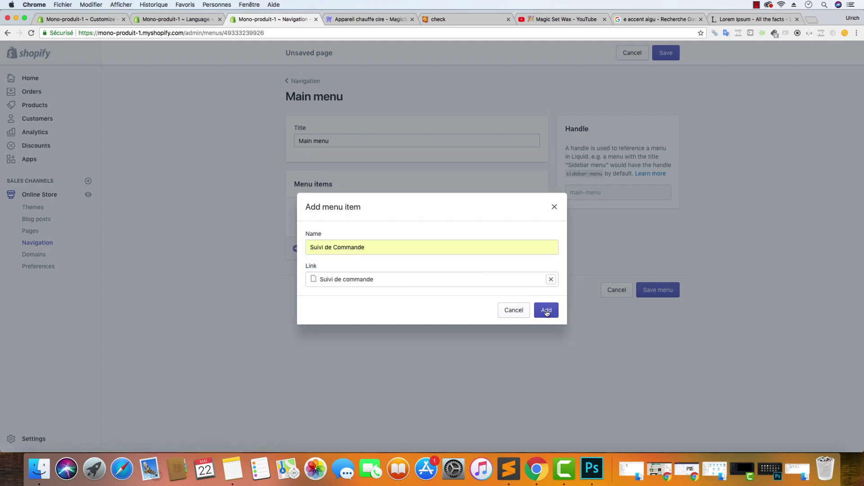
pyautogui.click(546, 310)
# Add a Contactez-nous item linked to the Contact page and save the menu
pyautogui.click(325, 235)
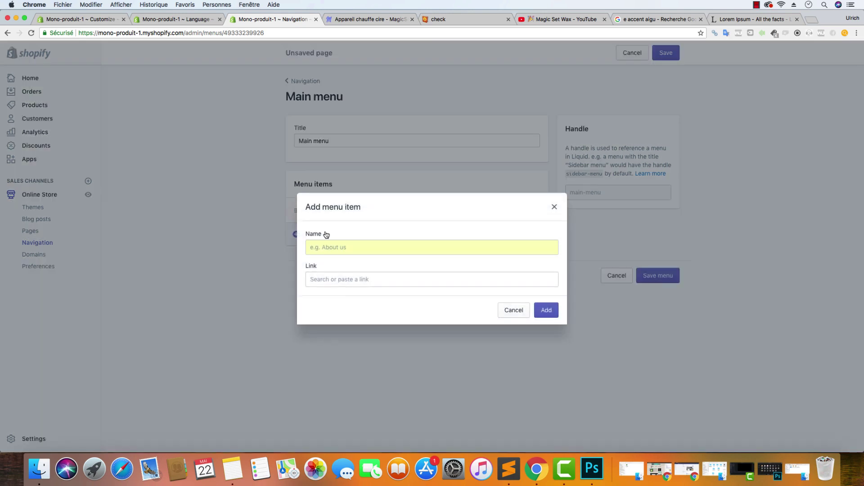
pyautogui.click(355, 248)
pyautogui.write('Cont')
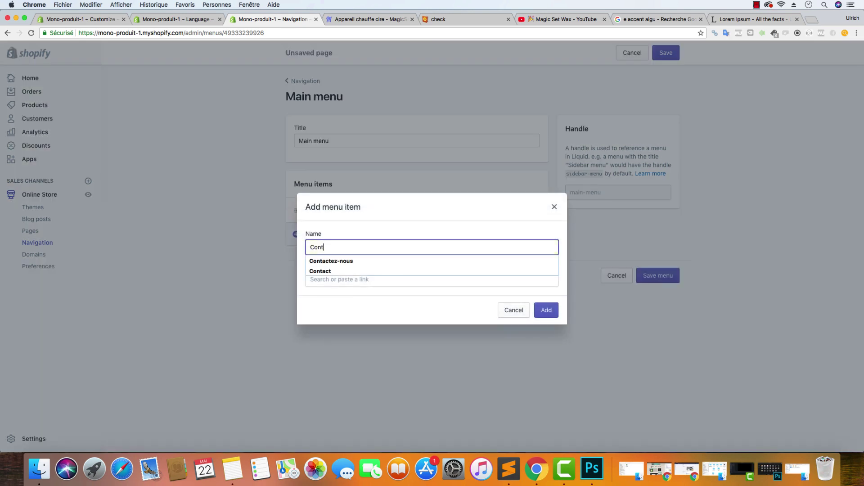
pyautogui.write('ac')
pyautogui.click(364, 261)
pyautogui.press('Tab')
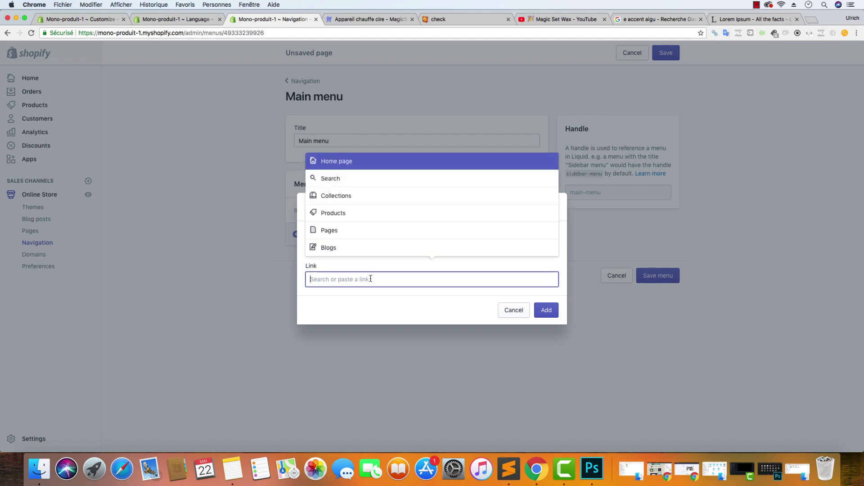
pyautogui.click(377, 245)
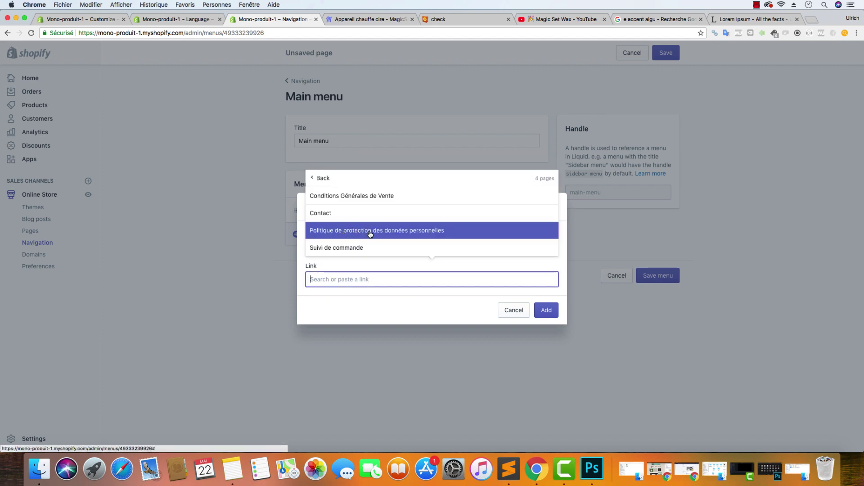
pyautogui.click(354, 214)
pyautogui.click(546, 310)
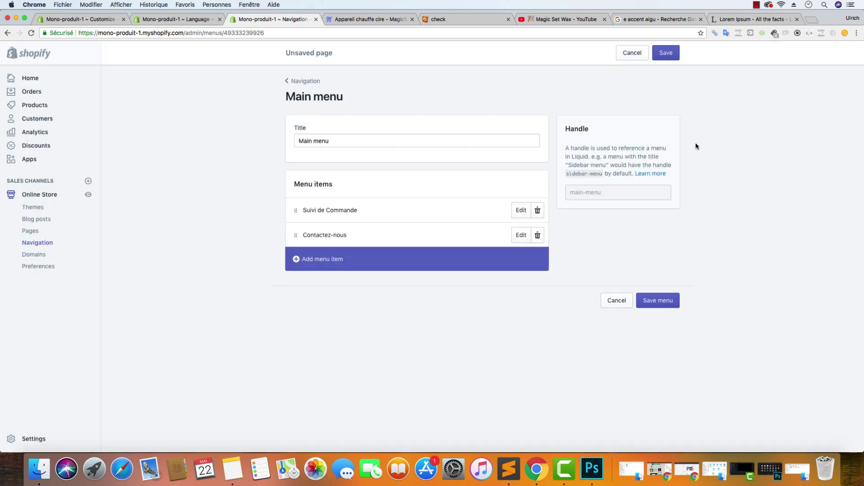
pyautogui.click(666, 53)
pyautogui.click(366, 19)
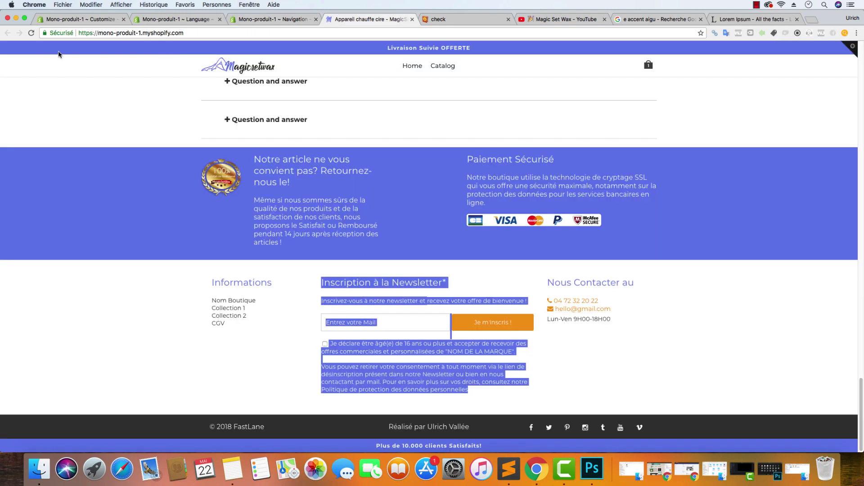
# Reload the storefront, view the Suivi de commande page, then check the home page footer
pyautogui.click(31, 33)
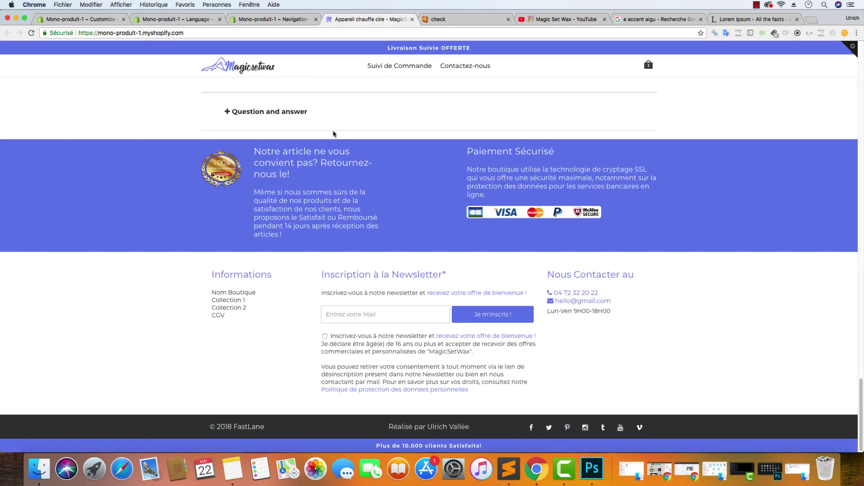
pyautogui.scroll(20, 334, 133)
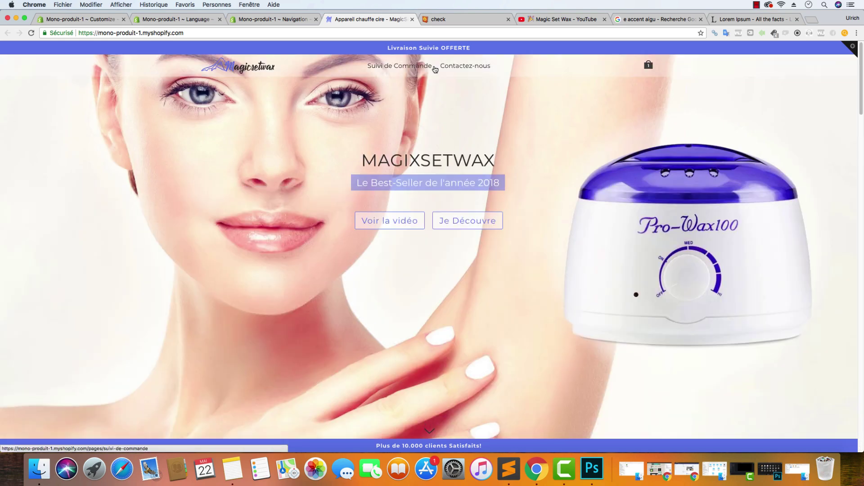
pyautogui.click(390, 71)
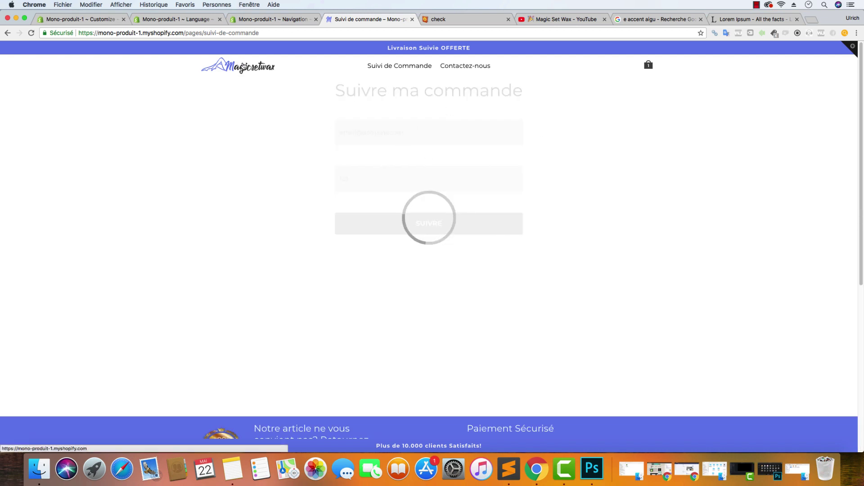
pyautogui.click(243, 67)
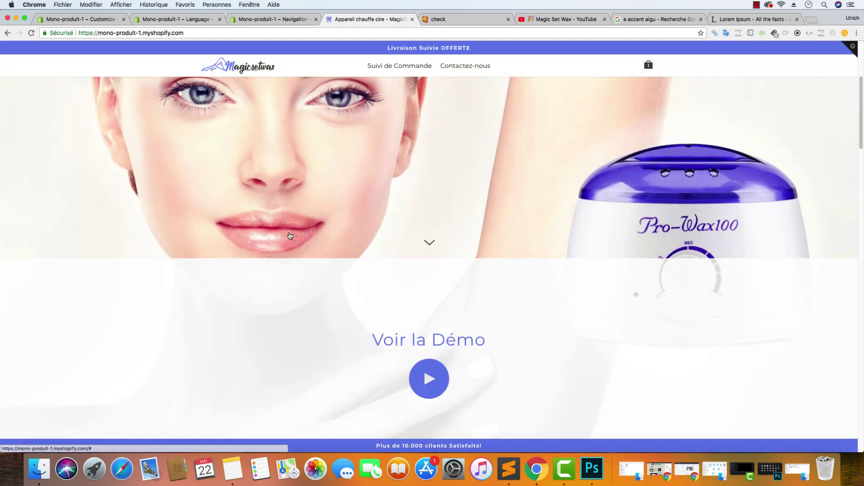
pyautogui.scroll(-20, 290, 236)
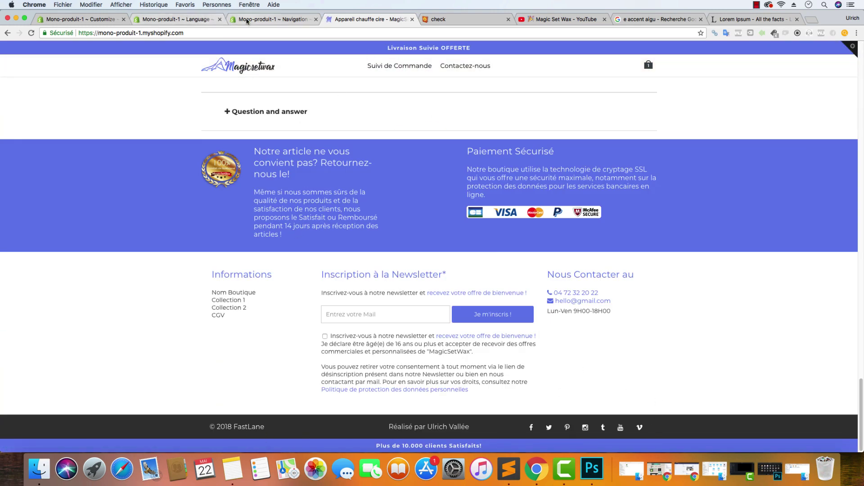
pyautogui.click(103, 19)
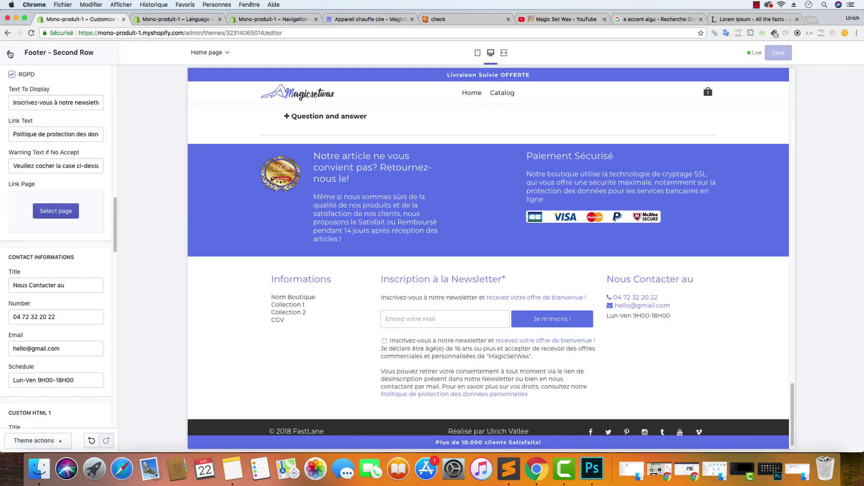
# Inspect the theme's Primary (#657CEC) and Text (#303030) colour values
pyautogui.click(8, 53)
pyautogui.scroll(15, 55, 163)
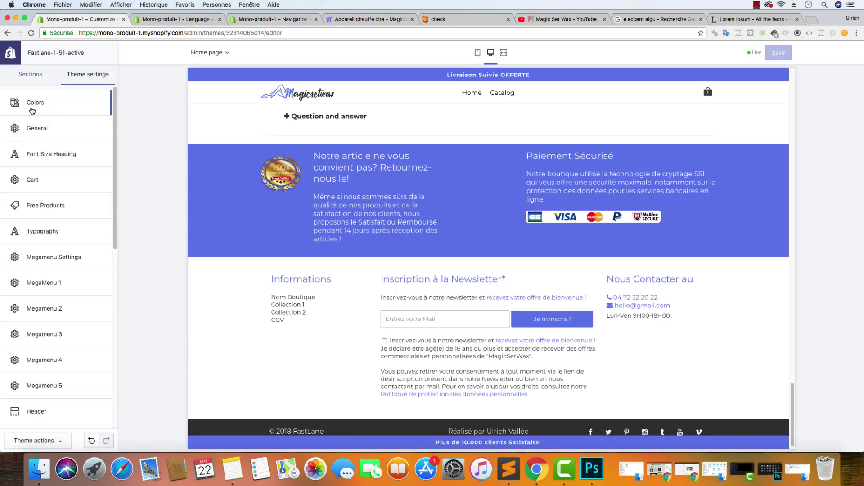
pyautogui.click(36, 103)
pyautogui.click(17, 171)
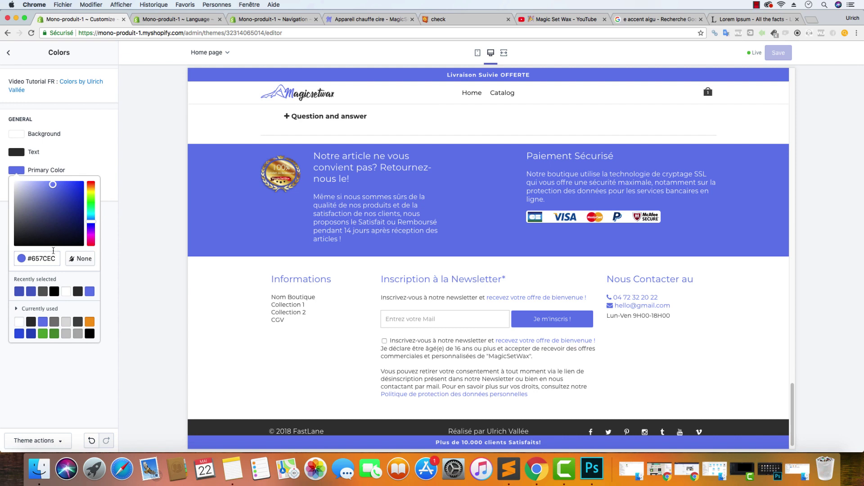
pyautogui.moveTo(55, 258); pyautogui.dragTo(38, 256)
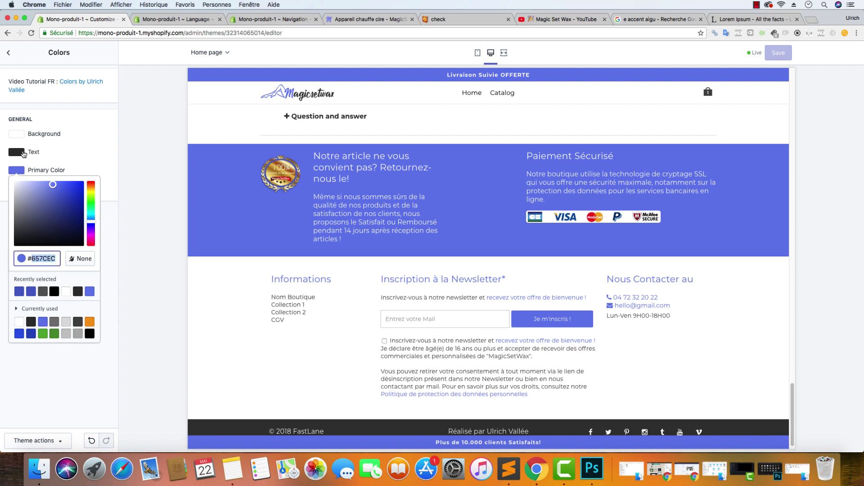
pyautogui.click(18, 152)
pyautogui.click(18, 152)
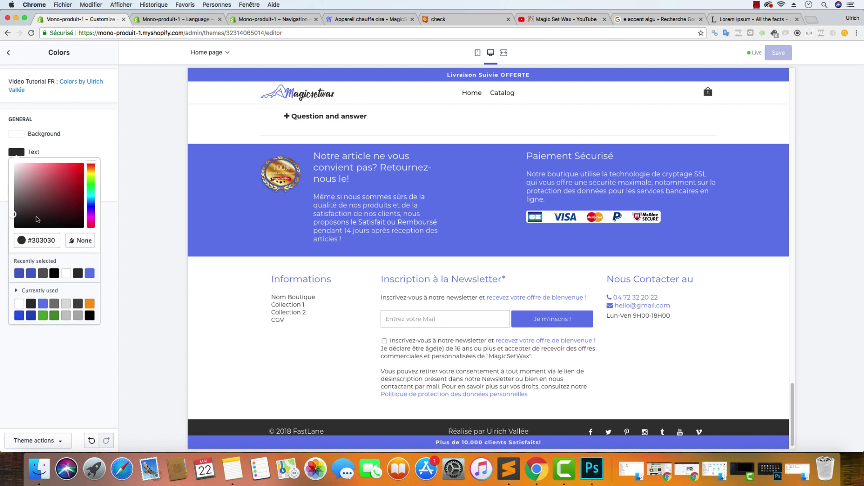
pyautogui.tripleClick(47, 240)
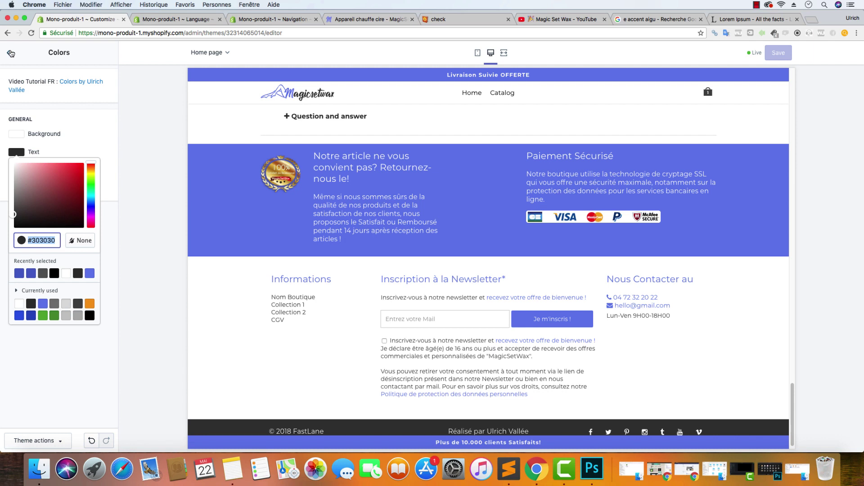
# Return to the Theme settings list and scroll down to the footer entries
pyautogui.click(8, 52)
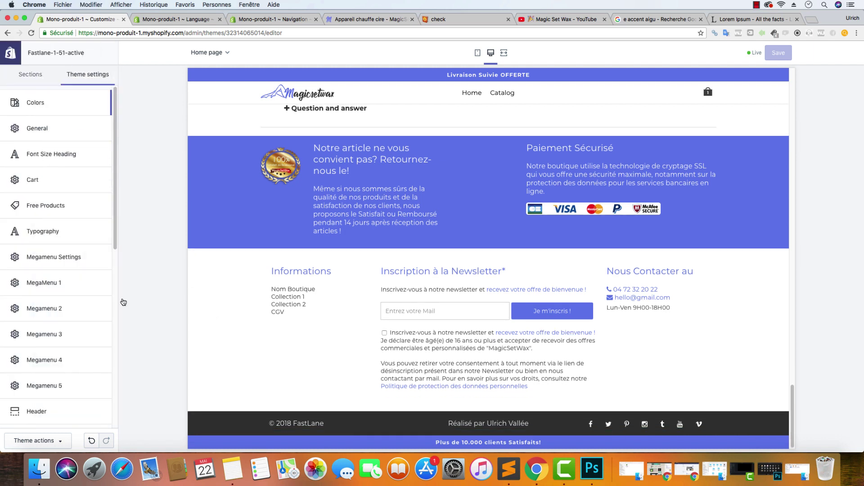
pyautogui.scroll(-2, 61, 293)
pyautogui.scroll(-5, 60, 292)
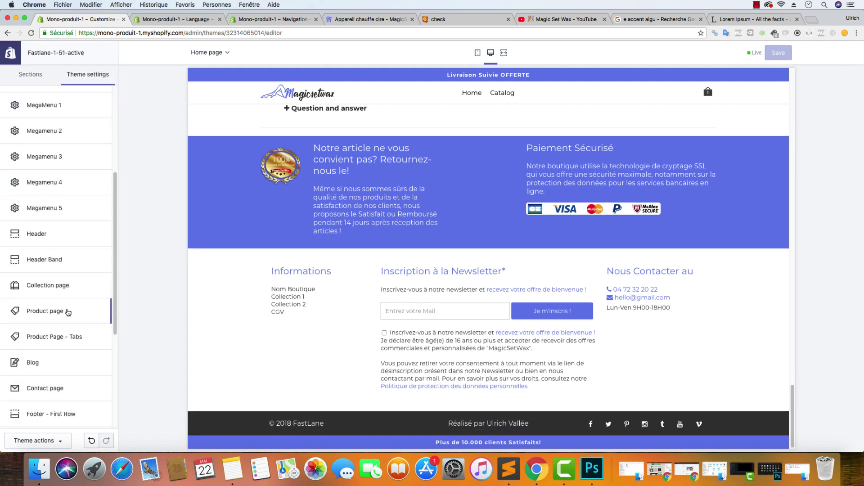
pyautogui.scroll(-3, 50, 333)
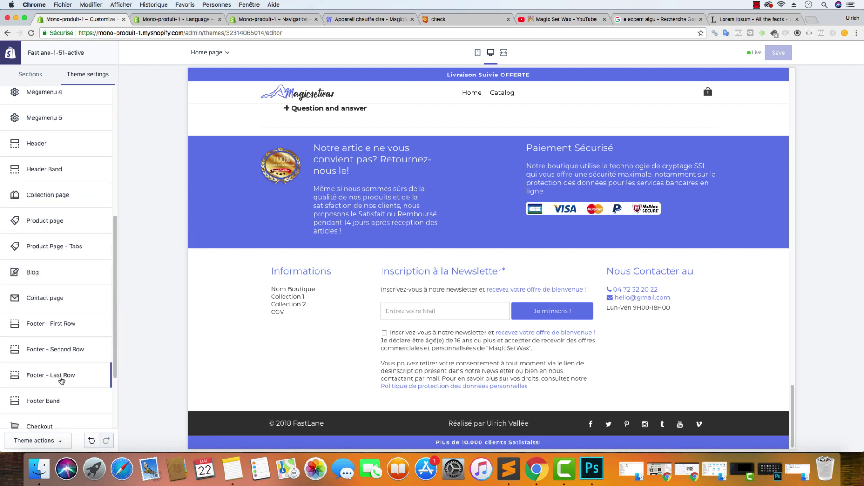
# Change the last-row footer text to © 2018 MagicSetWax and 'Tous droits réservés.'
pyautogui.click(60, 379)
pyautogui.moveTo(60, 256); pyautogui.dragTo(36, 256)
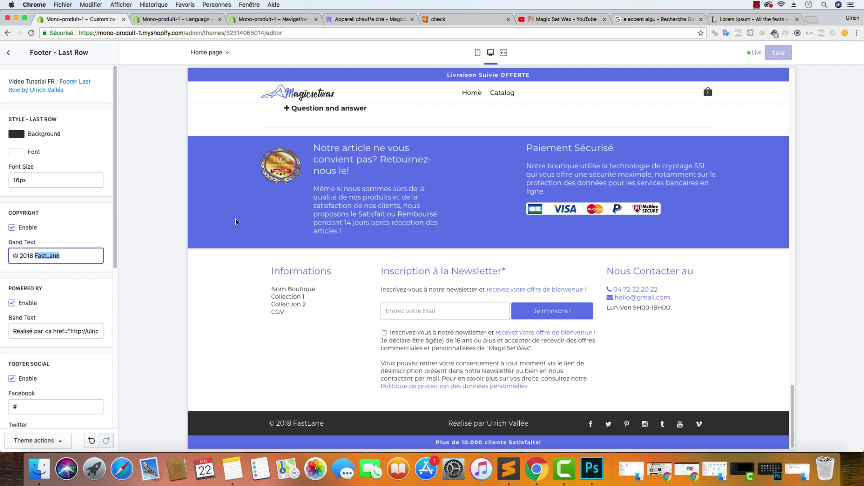
pyautogui.write('MagicSetWax')
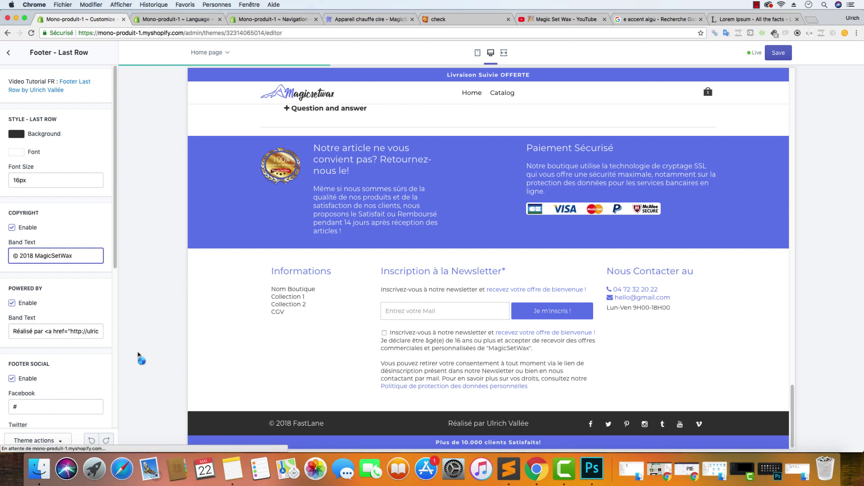
pyautogui.click(45, 332)
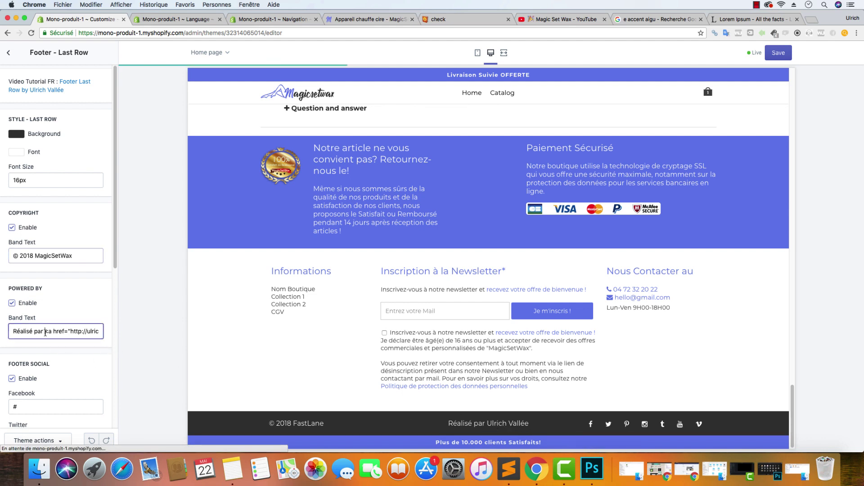
pyautogui.tripleClick(48, 332)
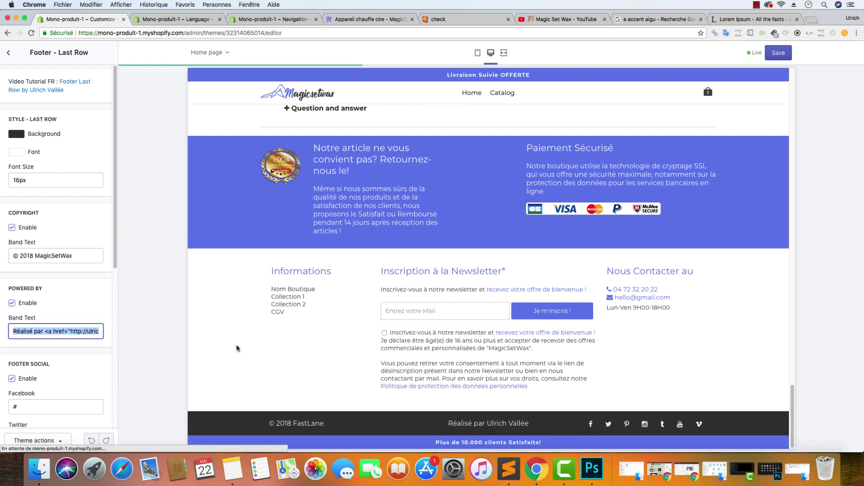
pyautogui.write('Tous')
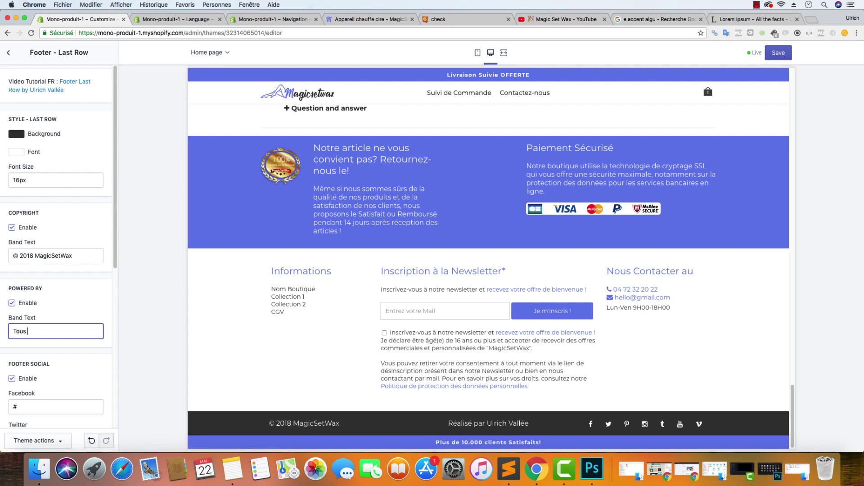
pyautogui.write(' droits réservés')
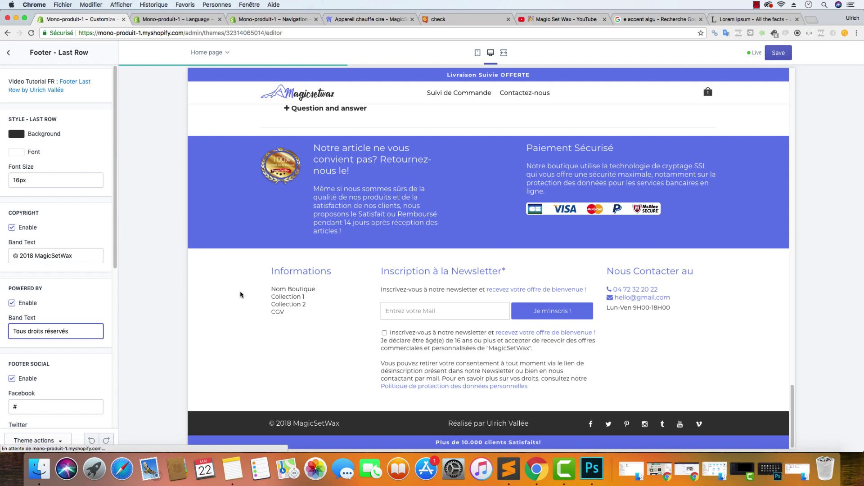
pyautogui.write('.')
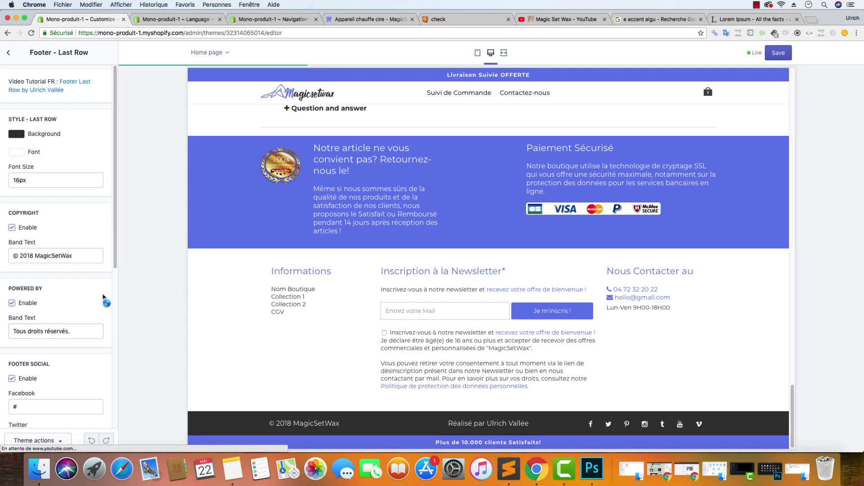
# Empty the Youtube, Tumblr, Pinterest and Twitter links, keeping Facebook and Instagram, and save
pyautogui.scroll(-3, 41, 315)
pyautogui.scroll(-5, 39, 318)
pyautogui.click(38, 409)
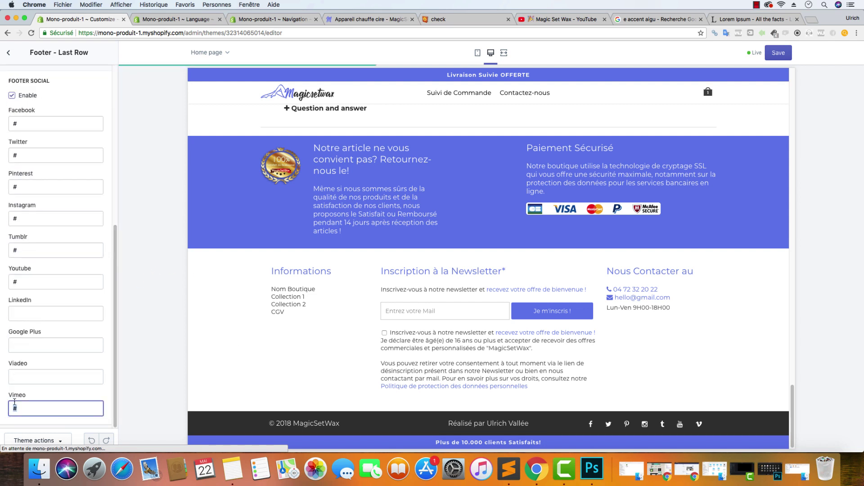
pyautogui.click(32, 283)
pyautogui.press('BackSpace')
pyautogui.click(25, 252)
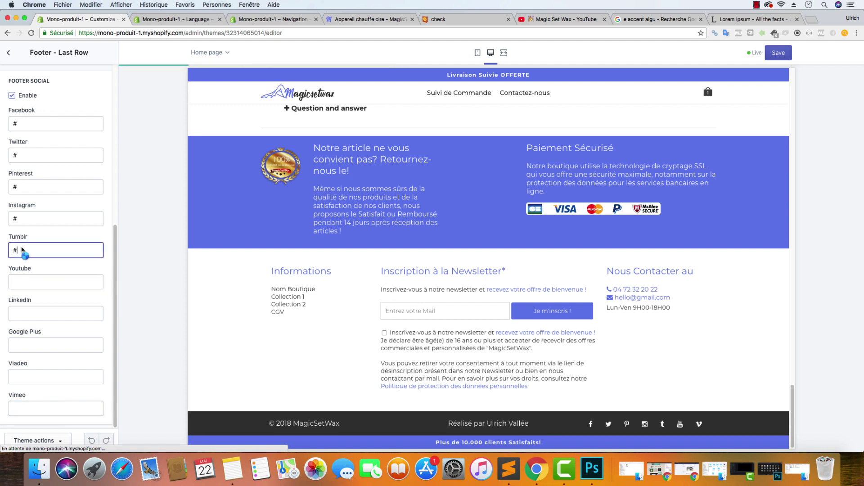
pyautogui.press('BackSpace')
pyautogui.click(45, 216)
pyautogui.press('BackSpace')
pyautogui.hotkey('shift', 'Tab')
pyautogui.press('BackSpace')
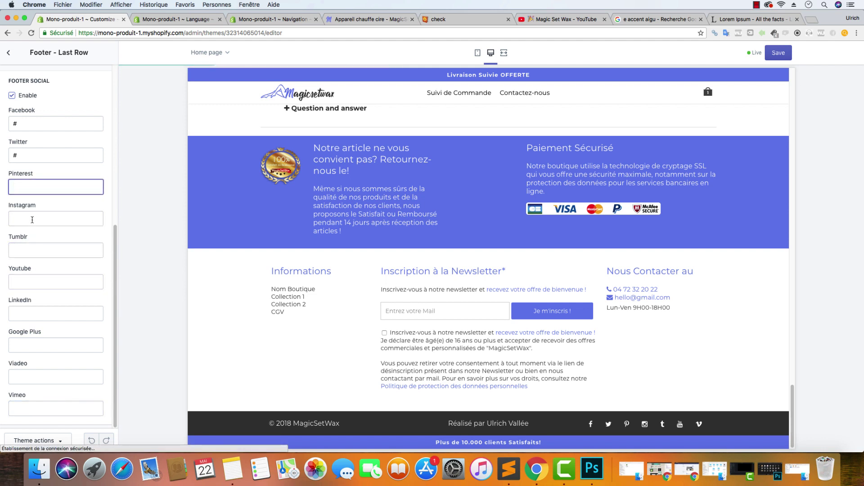
pyautogui.click(33, 222)
pyautogui.write('#')
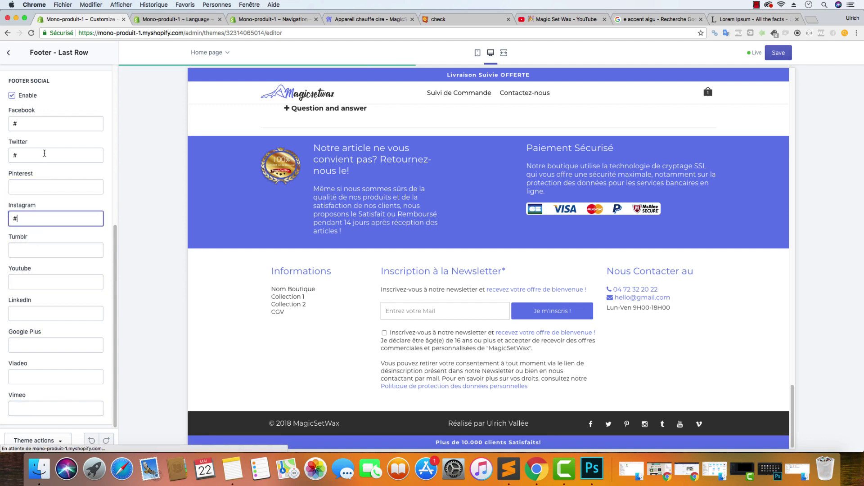
pyautogui.click(33, 152)
pyautogui.press('BackSpace')
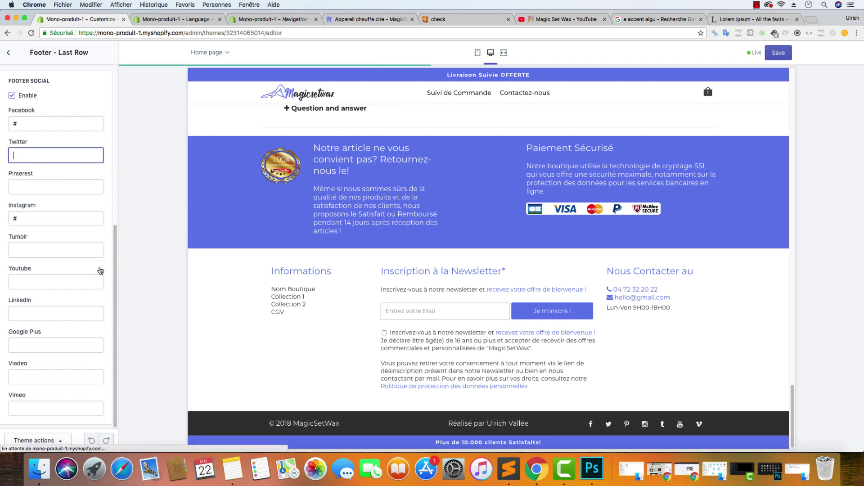
pyautogui.scroll(6, 102, 270)
pyautogui.click(778, 52)
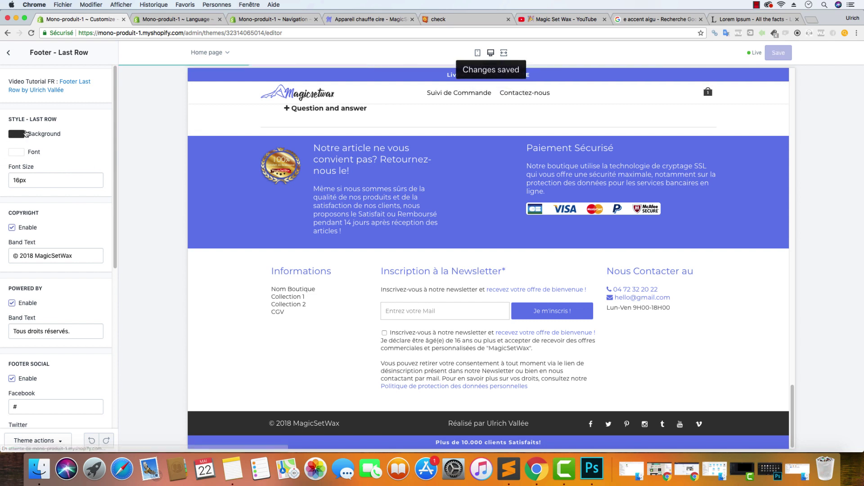
# Set the footer background colour to #303030 and save the theme
pyautogui.click(20, 134)
pyautogui.moveTo(57, 222); pyautogui.dragTo(4, 223)
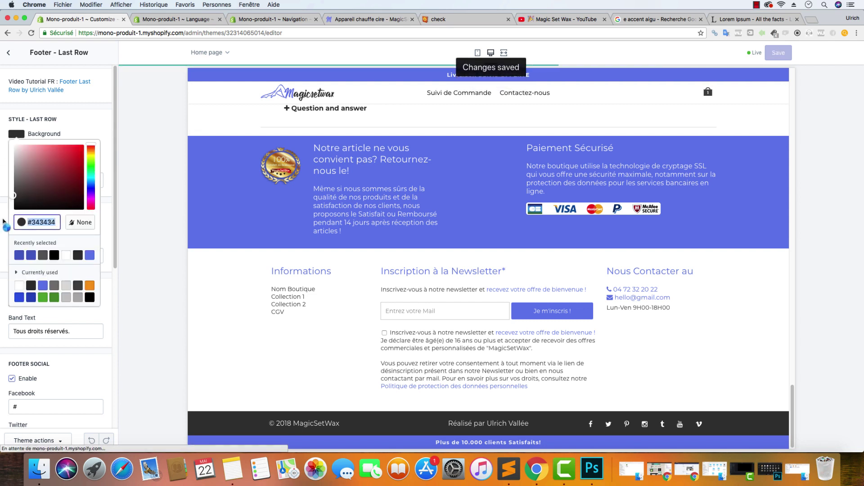
pyautogui.write('#303030')
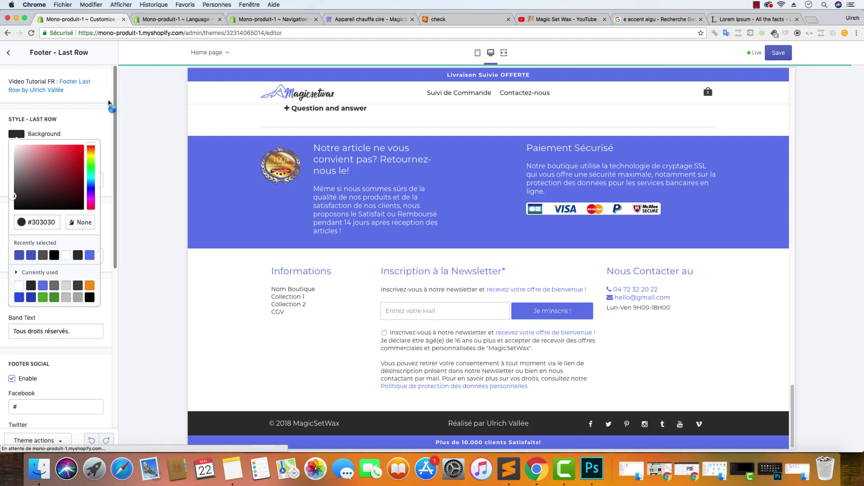
pyautogui.click(109, 103)
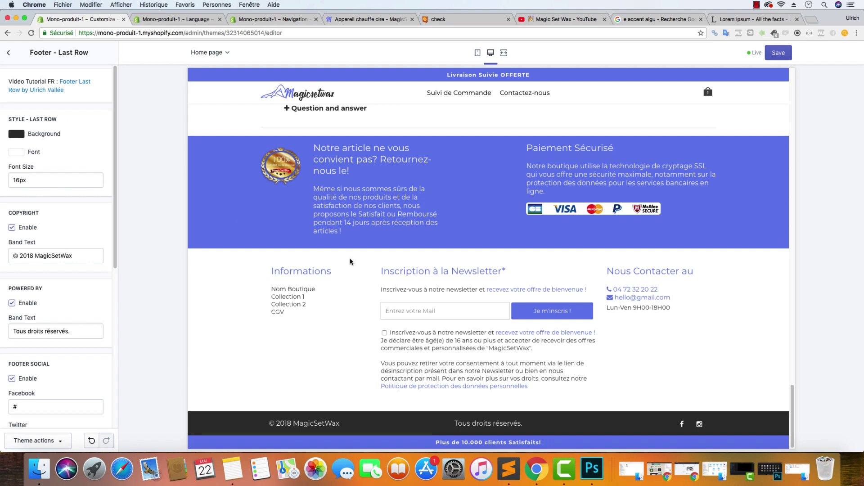
pyautogui.scroll(5, 350, 262)
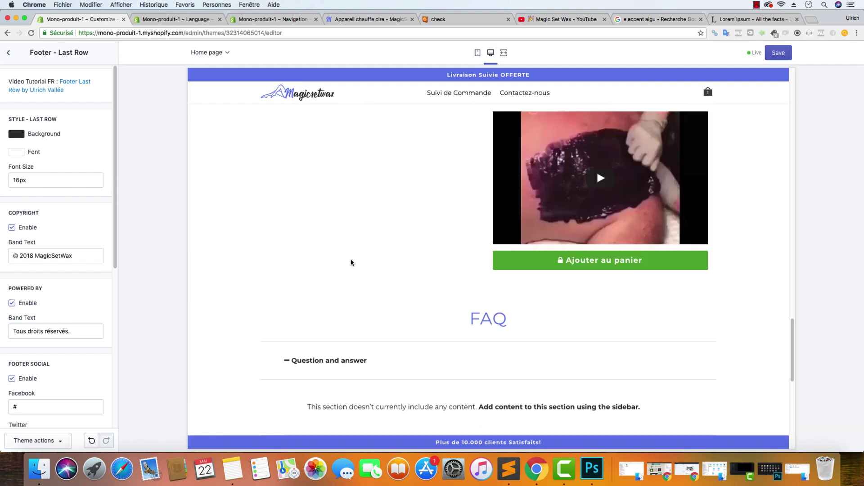
pyautogui.scroll(-3, 659, 133)
pyautogui.click(779, 53)
# Check the Facebook link field and scroll the preview back up to the hero banner
pyautogui.scroll(-2, 694, 387)
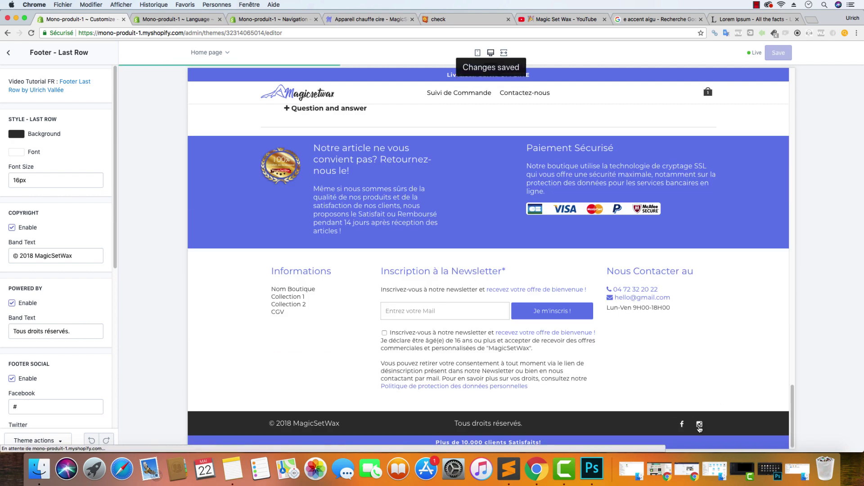
pyautogui.scroll(-6, 68, 309)
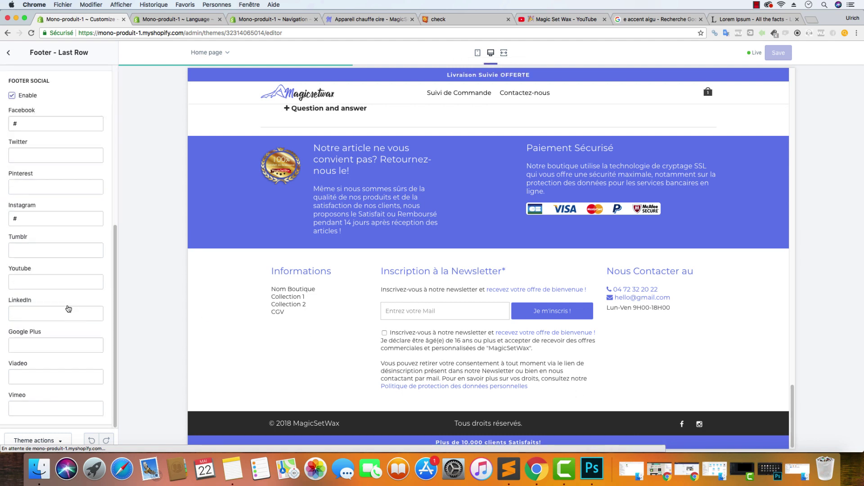
pyautogui.click(28, 124)
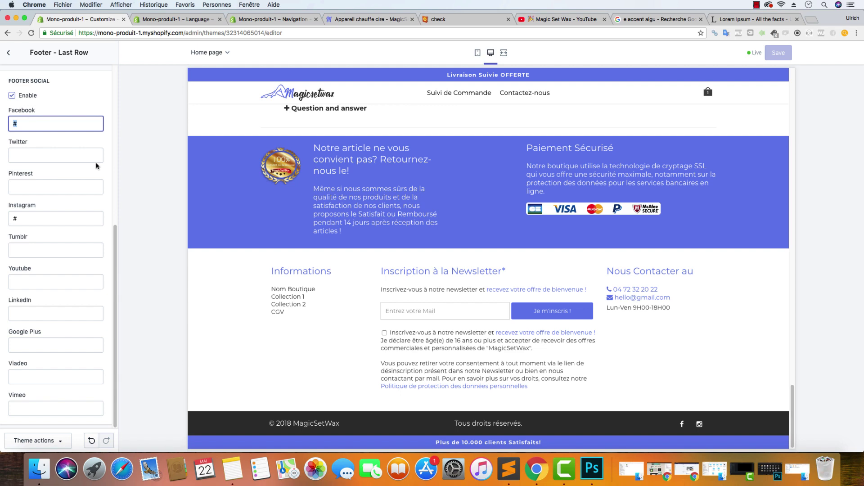
pyautogui.scroll(20, 382, 246)
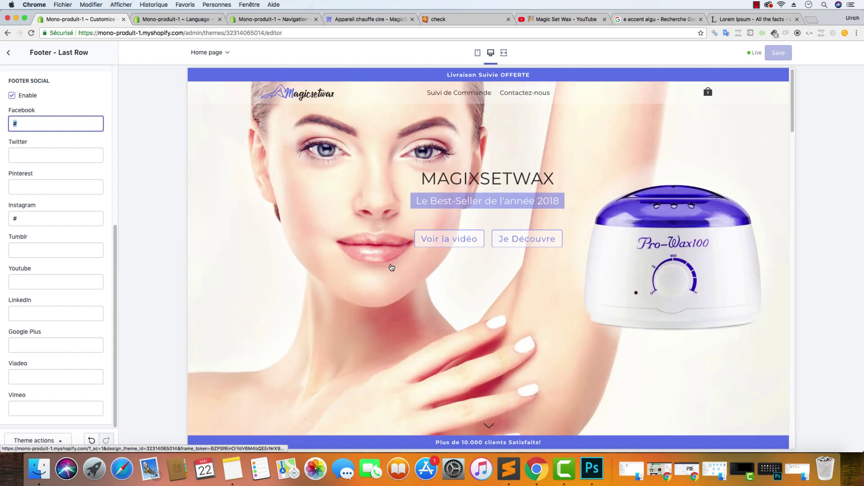
pyautogui.click(450, 246)
pyautogui.scroll(-6, 439, 247)
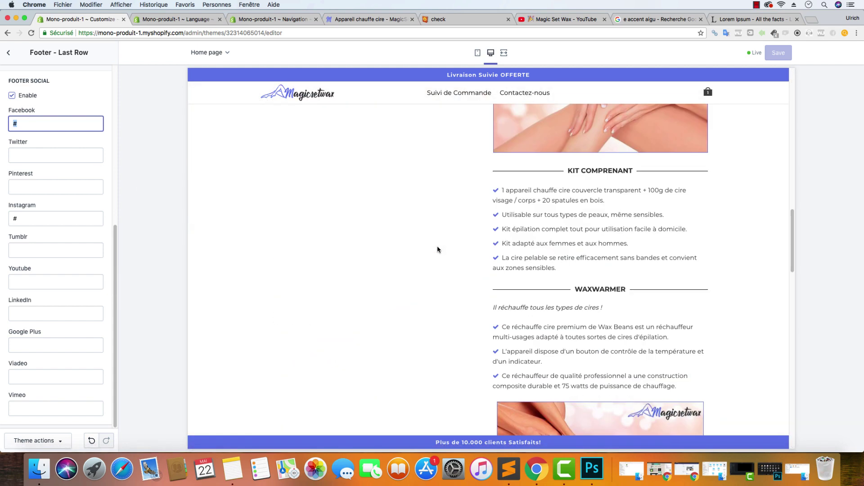
pyautogui.scroll(6, 436, 257)
pyautogui.scroll(5, 437, 257)
pyautogui.scroll(-12, 436, 257)
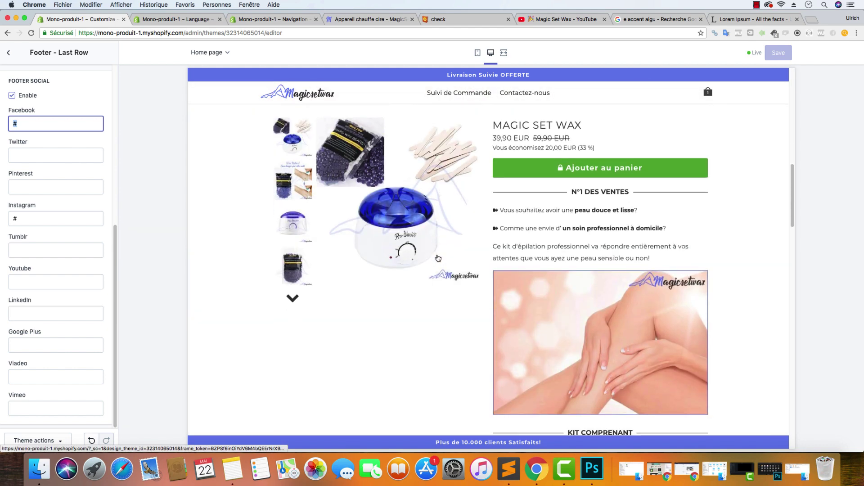
pyautogui.scroll(-4, 437, 258)
pyautogui.scroll(10, 437, 258)
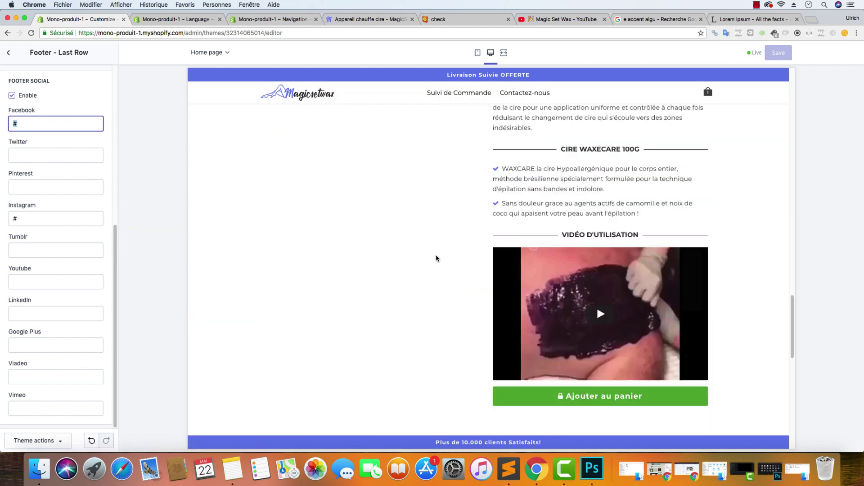
pyautogui.scroll(4, 436, 257)
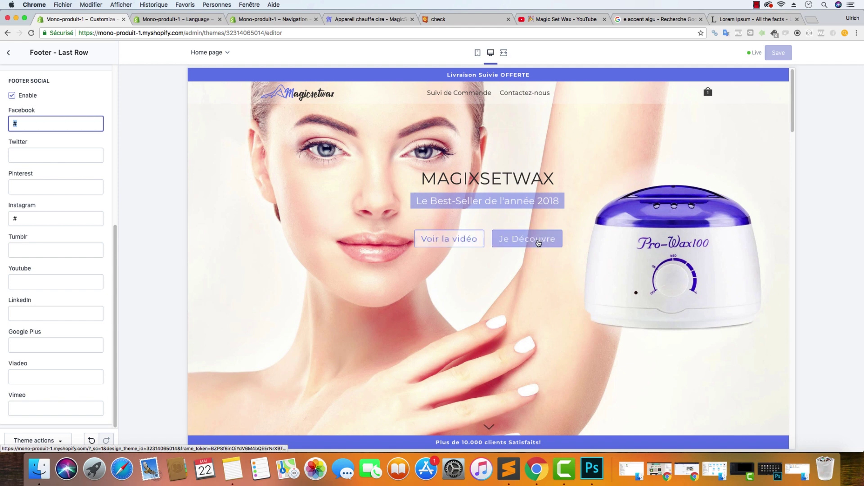
# Set the Cart Icon Color to #303030 in the Cart settings
pyautogui.click(8, 54)
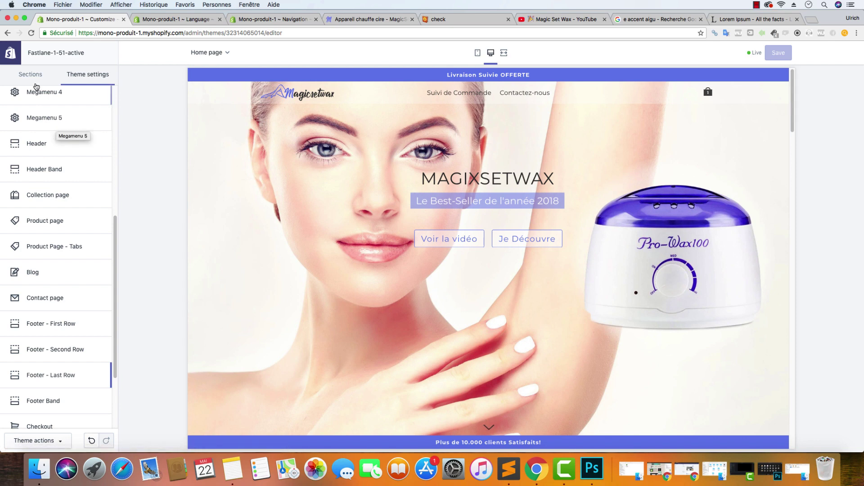
pyautogui.scroll(6, 71, 189)
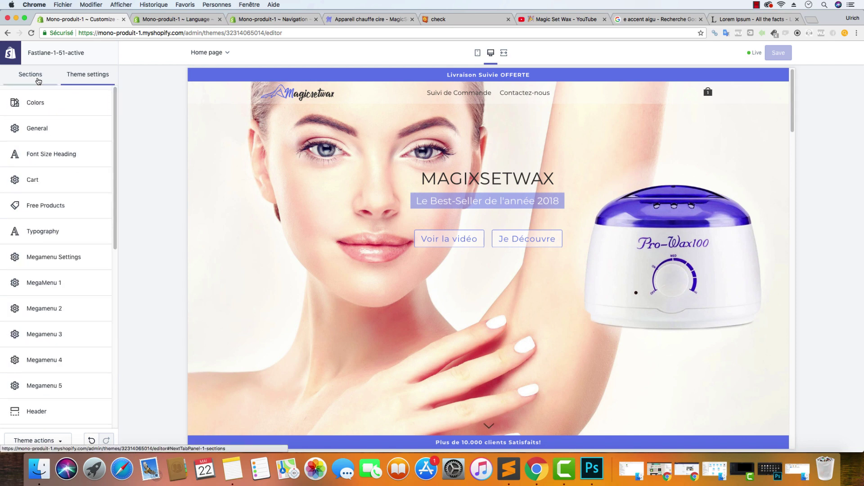
pyautogui.moveTo(709, 97)
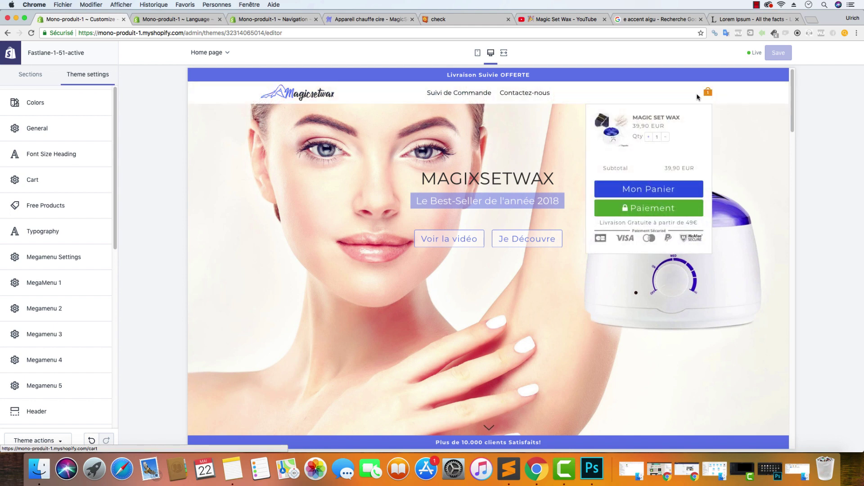
pyautogui.click(35, 178)
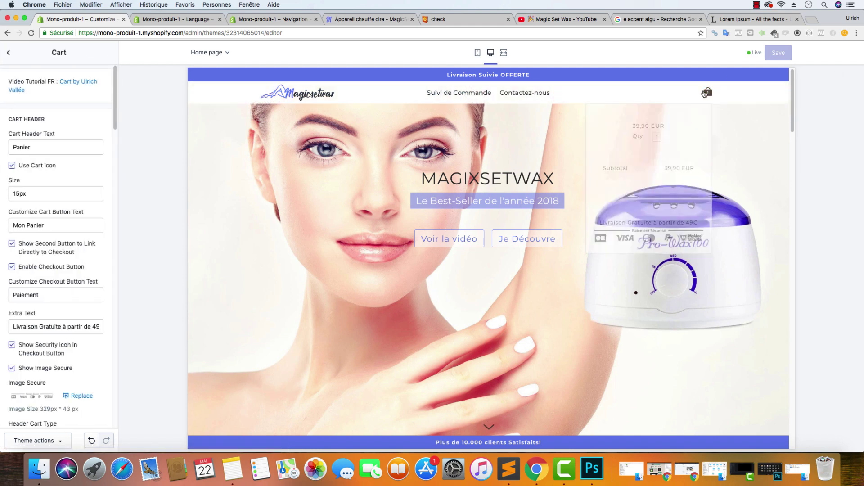
pyautogui.scroll(-10, 67, 225)
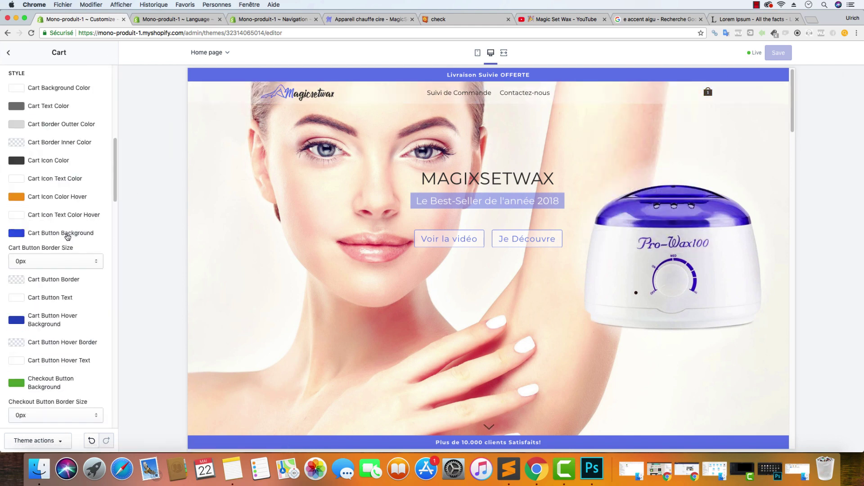
pyautogui.click(17, 160)
pyautogui.doubleClick(50, 252)
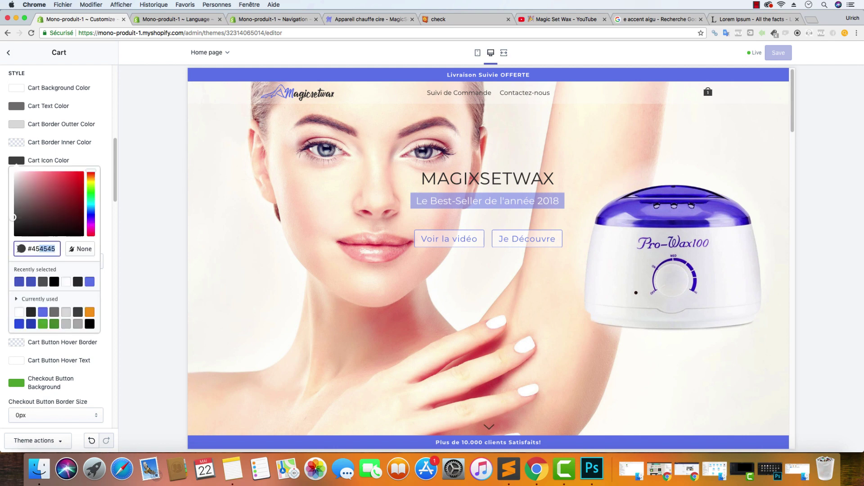
pyautogui.write('303030')
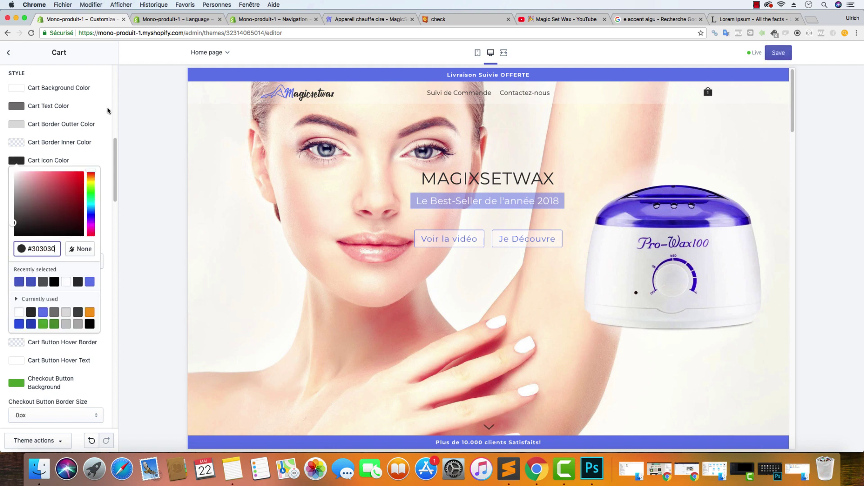
pyautogui.click(66, 163)
# Set the Cart Icon Color Hover to black #000000 and save
pyautogui.click(16, 198)
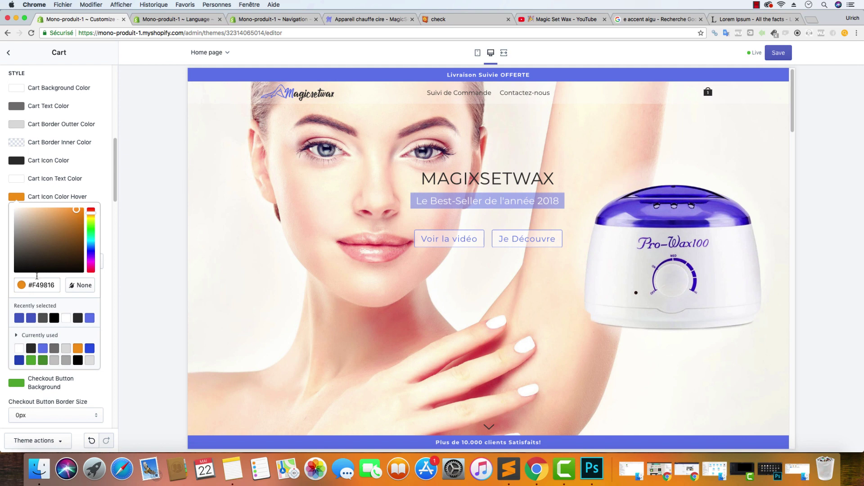
pyautogui.doubleClick(53, 285)
pyautogui.write('303030')
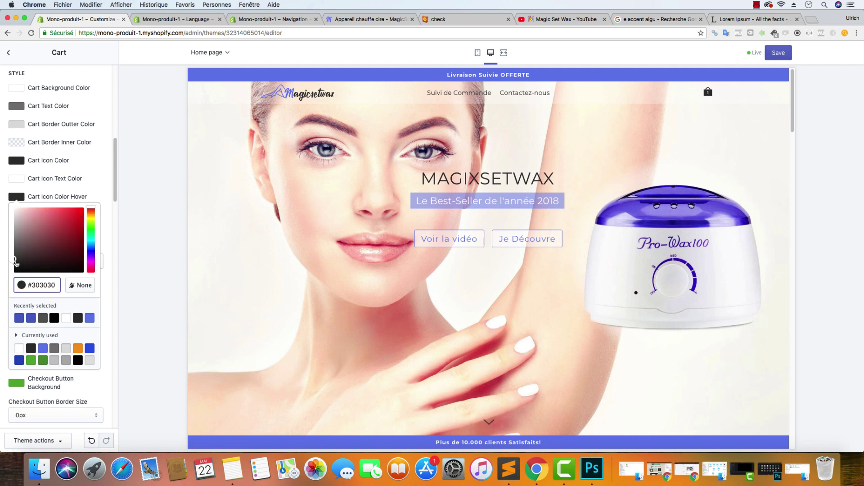
pyautogui.moveTo(16, 263); pyautogui.dragTo(12, 269)
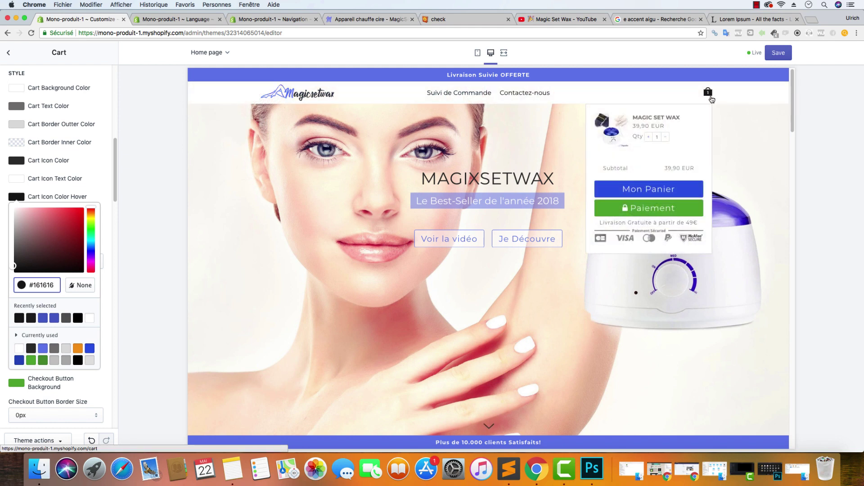
pyautogui.click(78, 318)
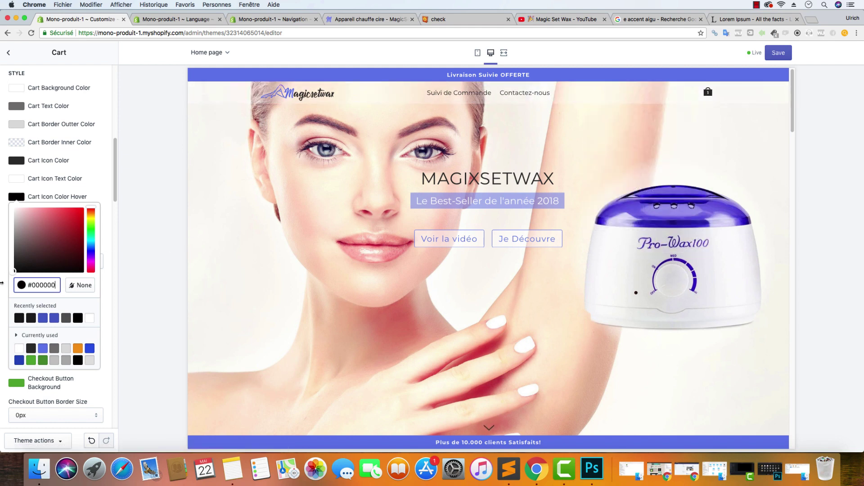
pyautogui.click(723, 88)
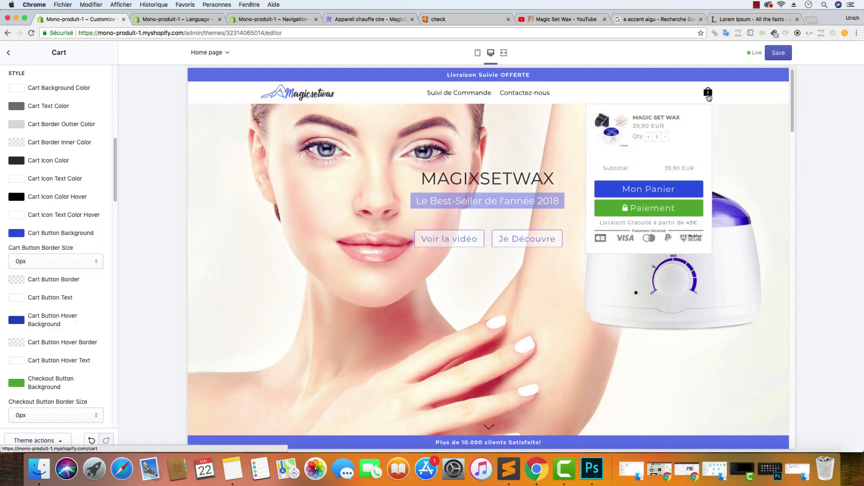
pyautogui.click(775, 54)
pyautogui.scroll(-10, 67, 267)
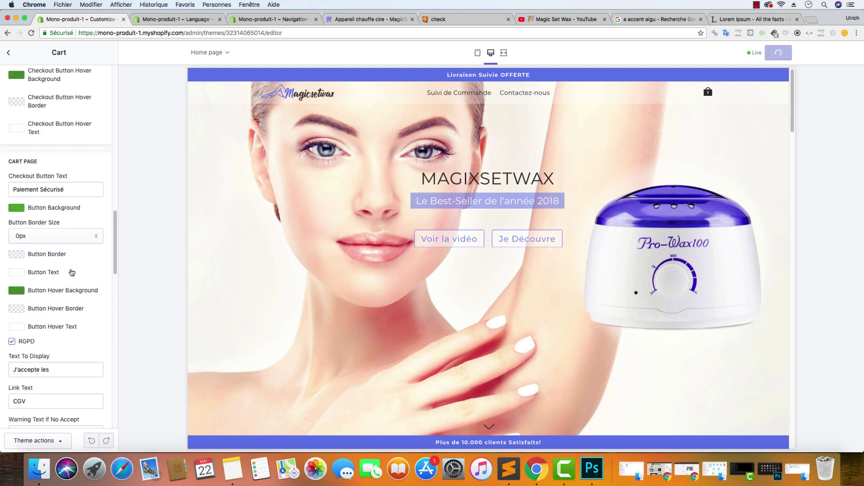
pyautogui.scroll(10, 71, 272)
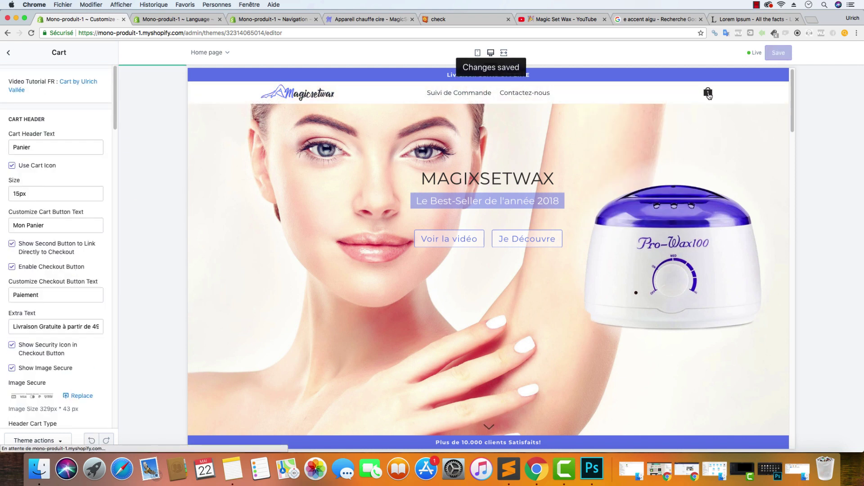
# Replace the cart's Extra Text with 'Livraison Suivie OFFERTE' and save
pyautogui.moveTo(709, 94)
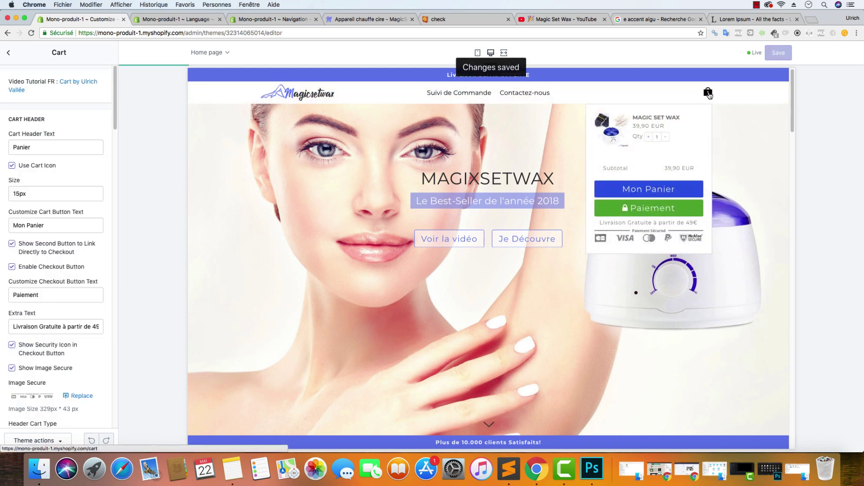
pyautogui.click(662, 222)
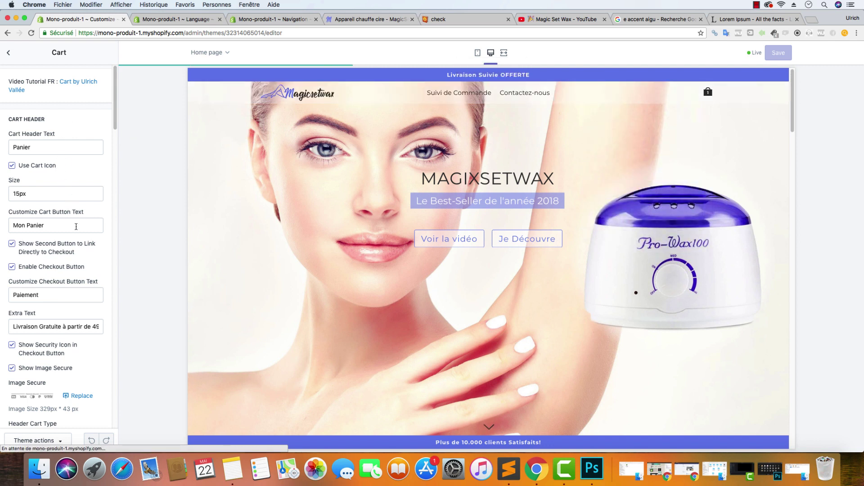
pyautogui.click(70, 321)
pyautogui.press('super+a')
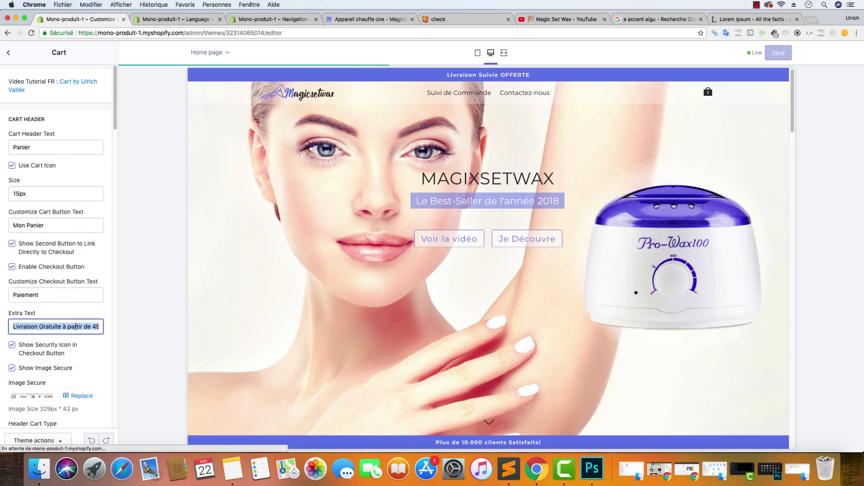
pyautogui.write('Livraison Suivie OFFERTE')
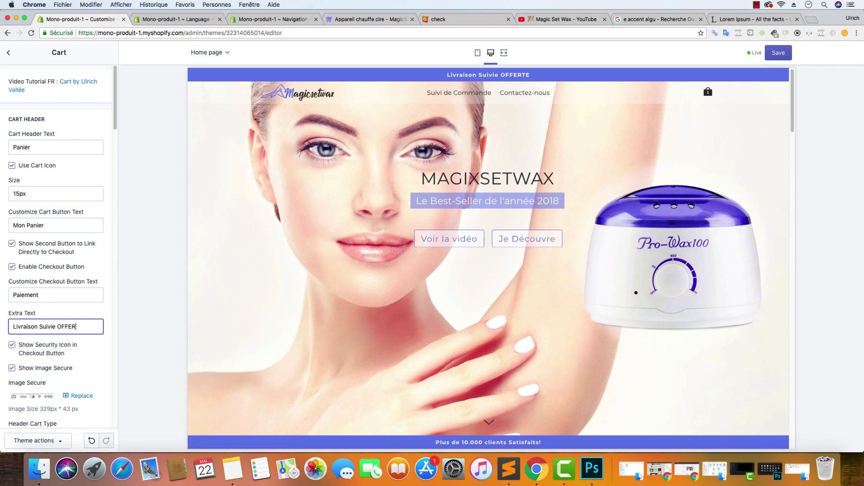
pyautogui.click(108, 261)
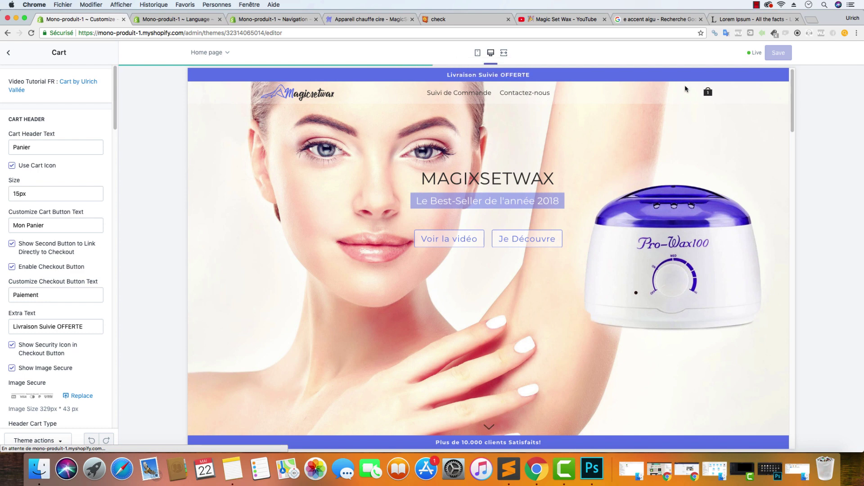
pyautogui.moveTo(708, 97)
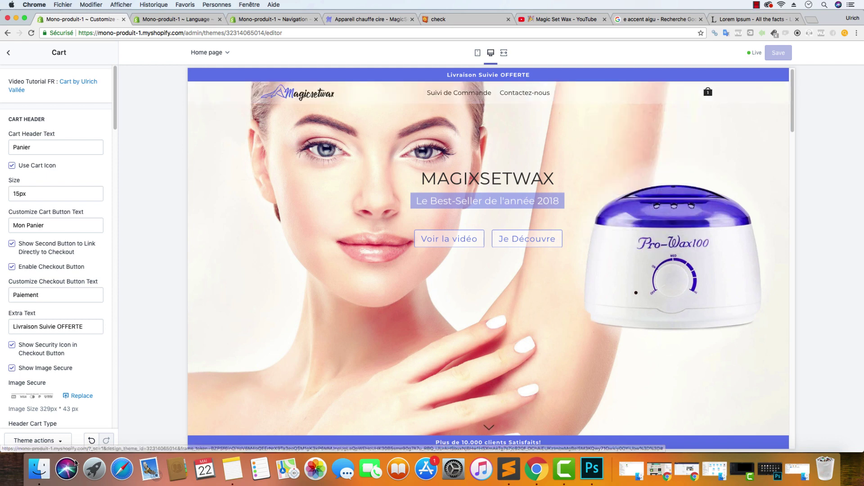
# Go to Boutiques Youtube > Mono-produit 1 - MagicSetWax > Image Secure and preview the badges image
pyautogui.click(631, 469)
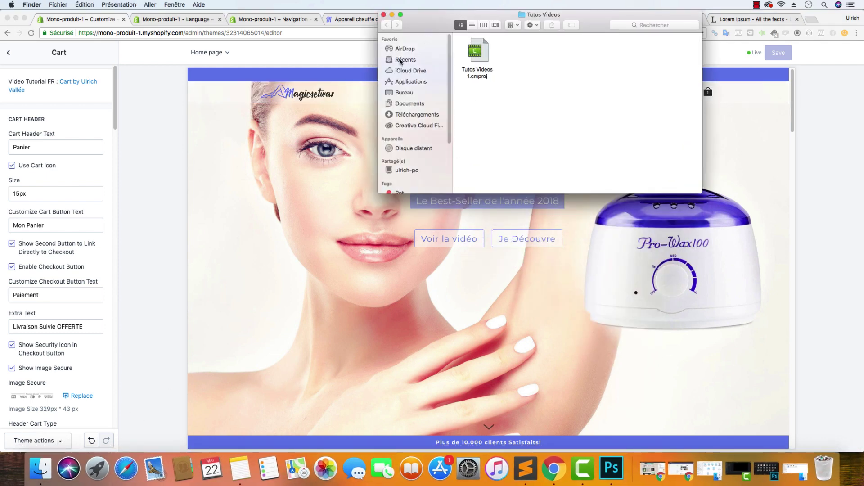
pyautogui.click(403, 92)
pyautogui.doubleClick(668, 51)
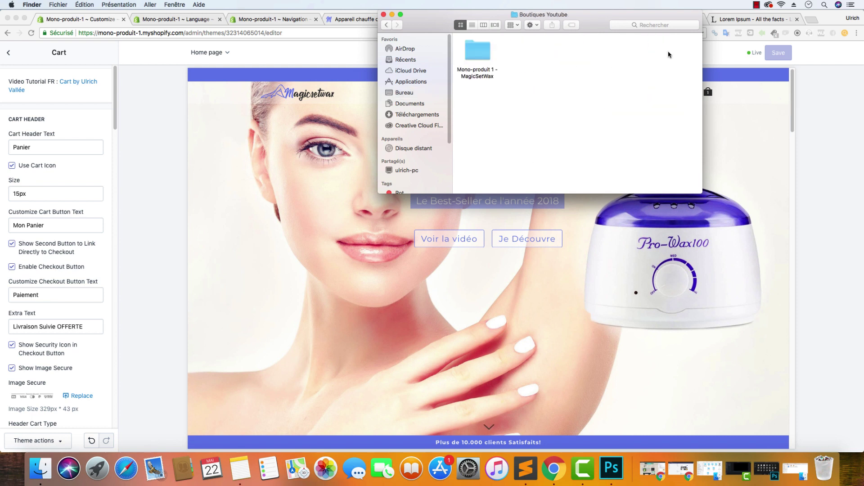
pyautogui.doubleClick(473, 51)
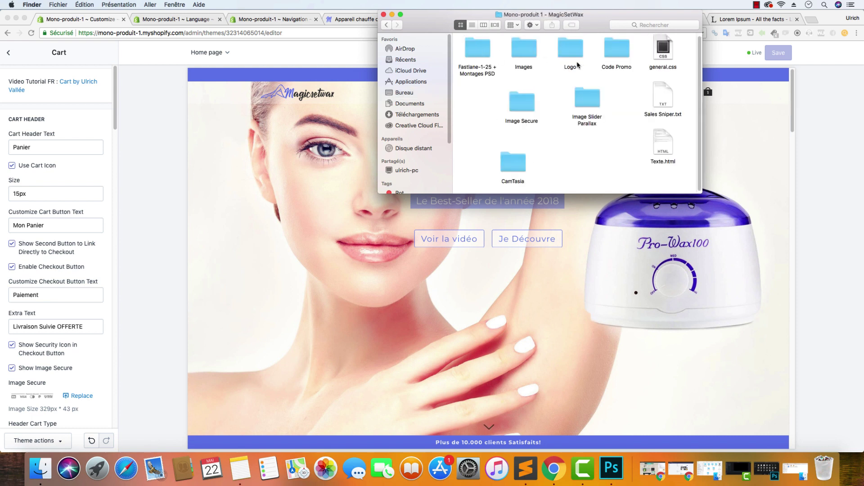
pyautogui.click(525, 57)
pyautogui.doubleClick(517, 102)
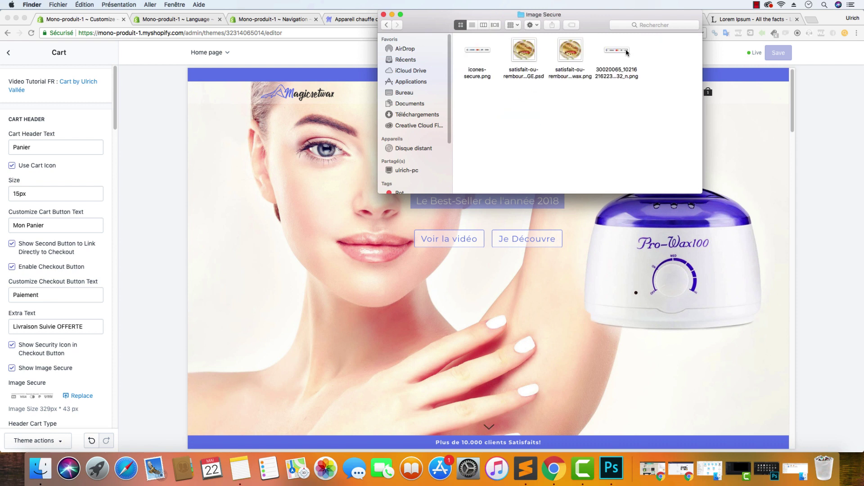
pyautogui.doubleClick(626, 52)
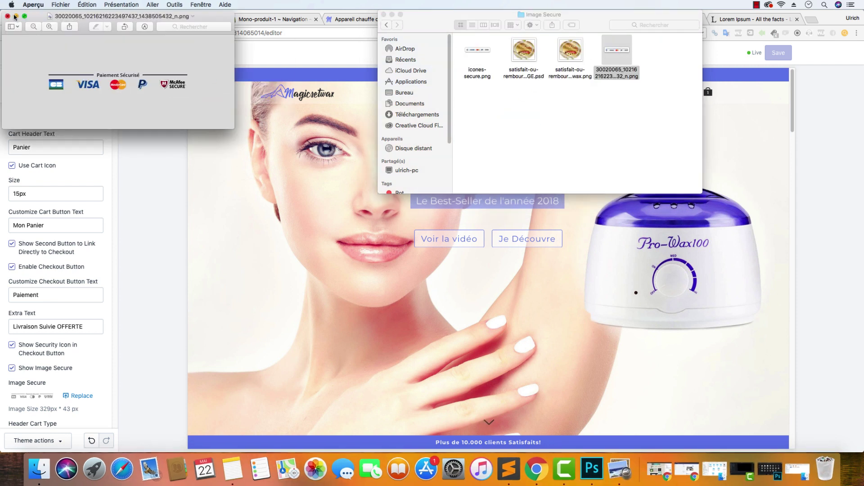
pyautogui.click(7, 16)
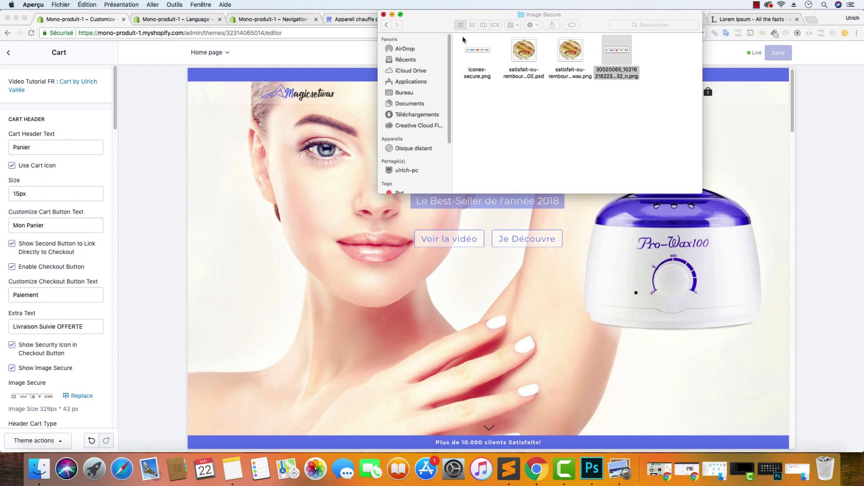
pyautogui.doubleClick(623, 76)
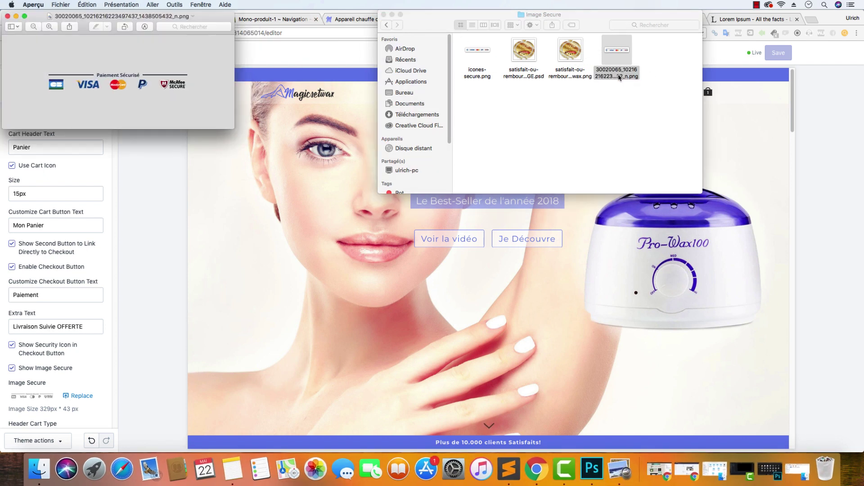
pyautogui.click(8, 16)
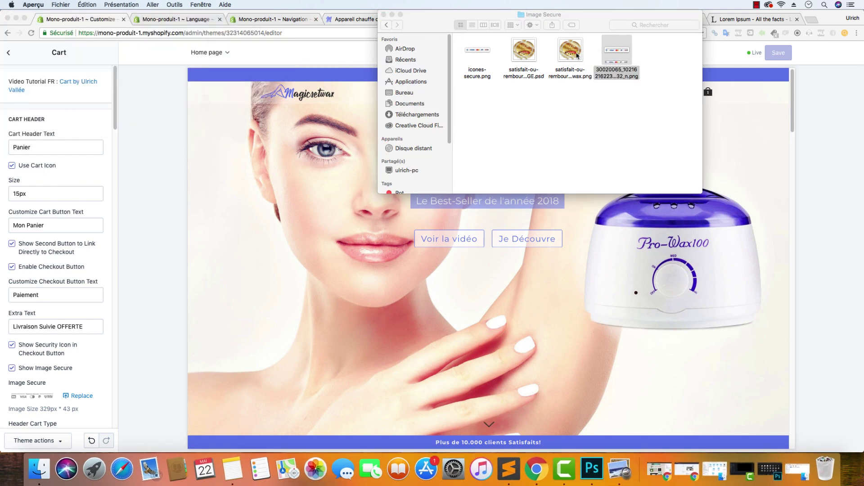
# Rename the payment badges image to icones-secure-2.png after the icones-secure name clashes
pyautogui.rightClick(606, 75)
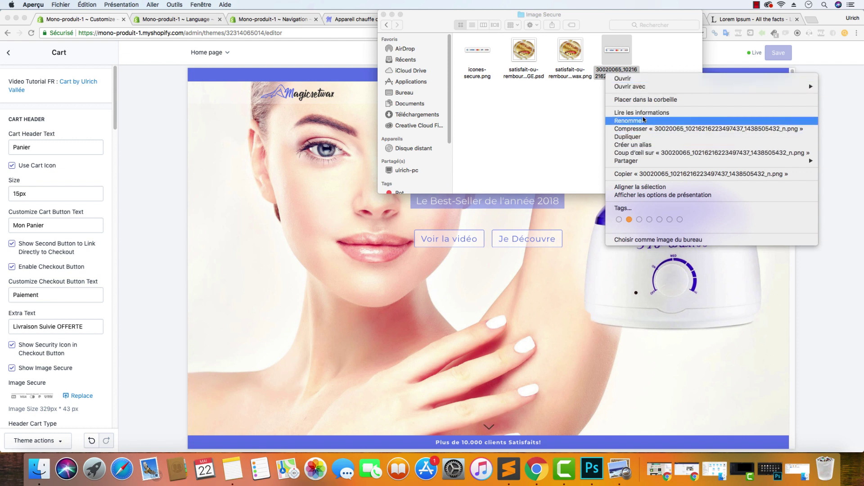
pyautogui.click(644, 121)
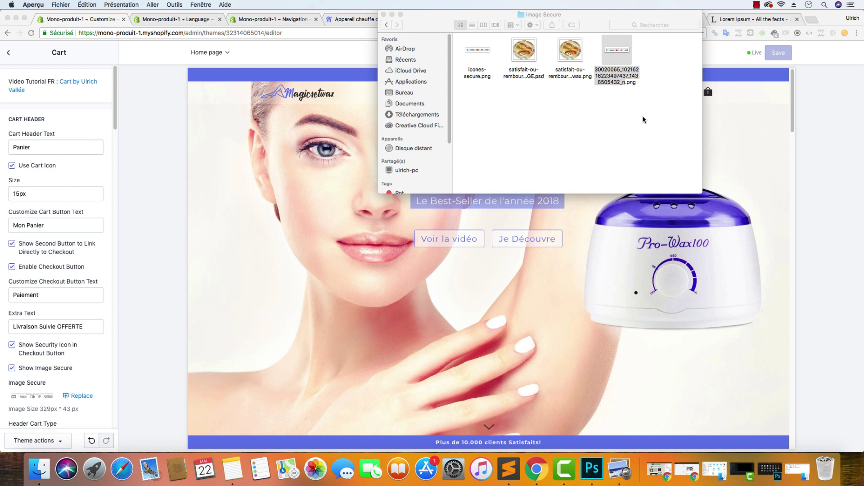
pyautogui.click(614, 79)
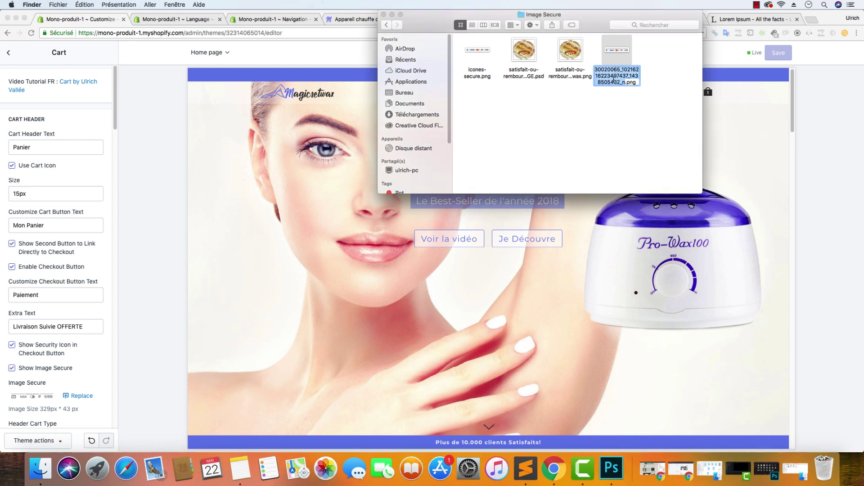
pyautogui.write('icones')
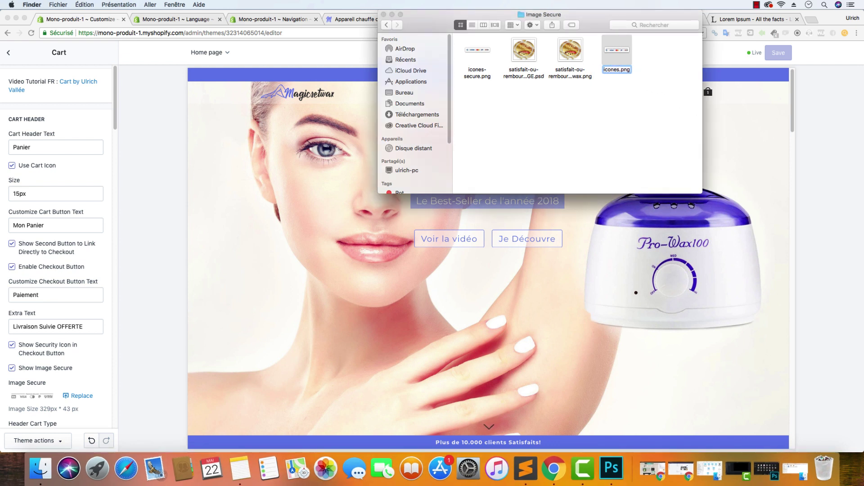
pyautogui.write('-secure')
pyautogui.press('Return')
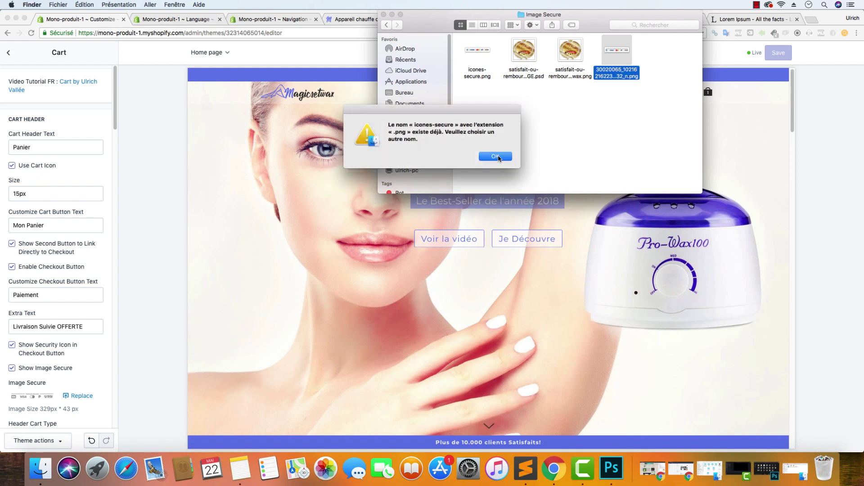
pyautogui.click(495, 157)
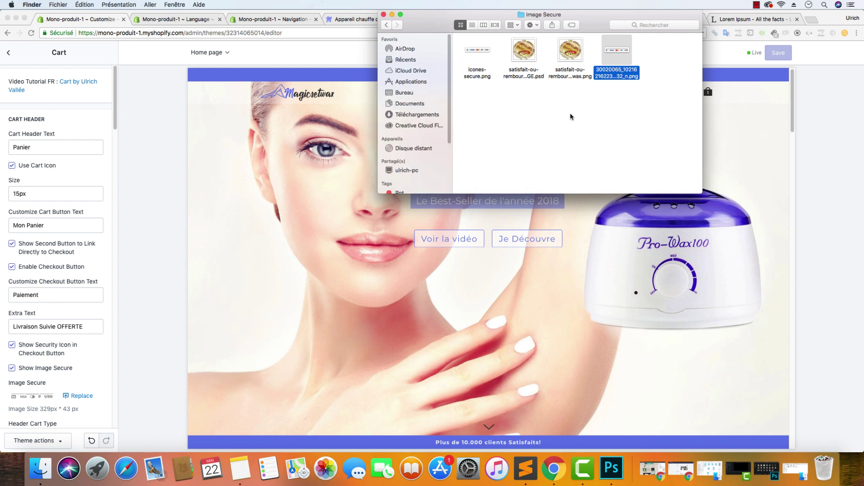
pyautogui.click(612, 77)
pyautogui.write('icones§')
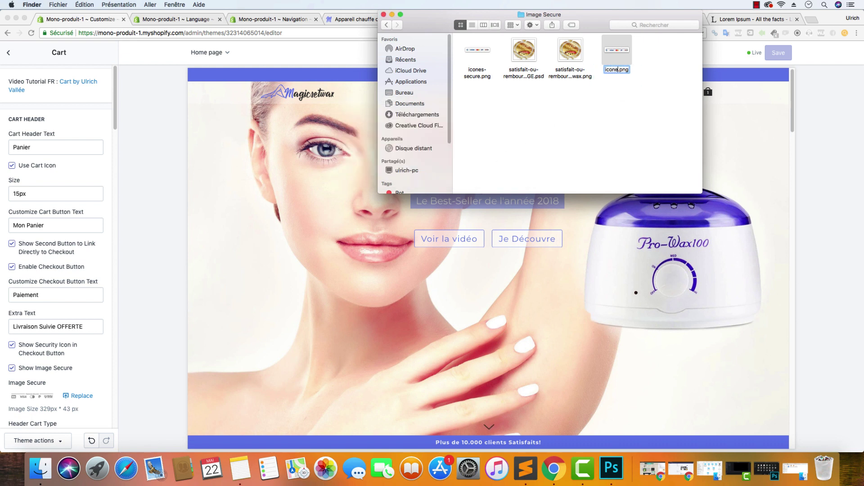
pyautogui.press('BackSpace')
pyautogui.write('-secure-2')
pyautogui.press('Return')
# Replace the cart dropdown's secure-payment image with icones-secure-2.png
pyautogui.click(392, 15)
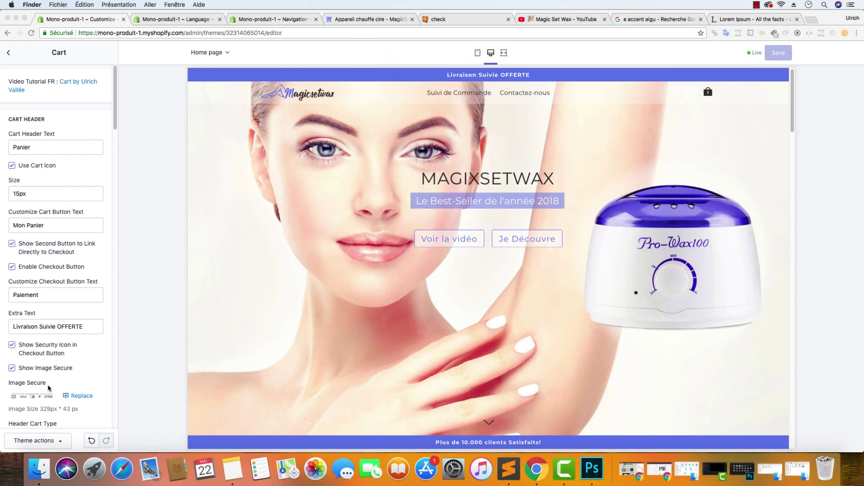
pyautogui.click(75, 397)
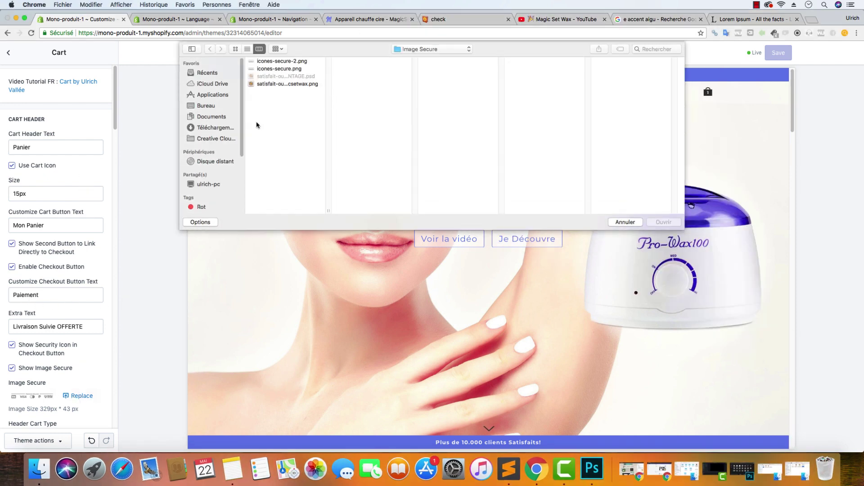
pyautogui.click(297, 61)
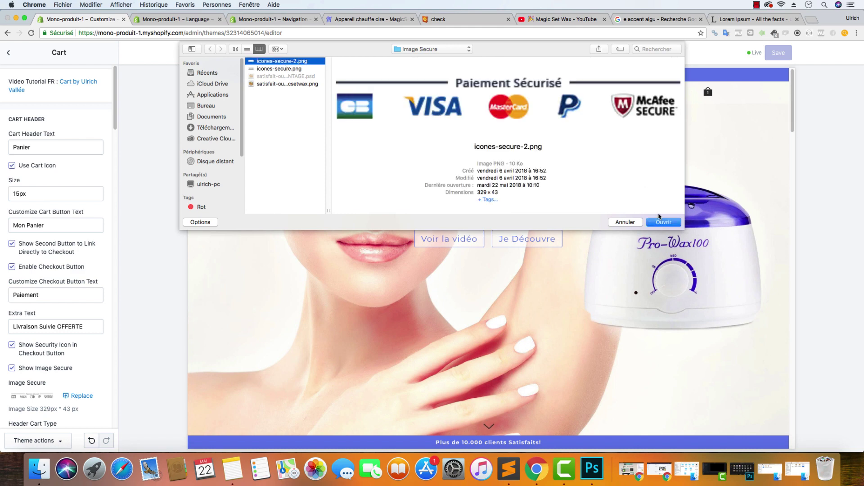
pyautogui.click(663, 222)
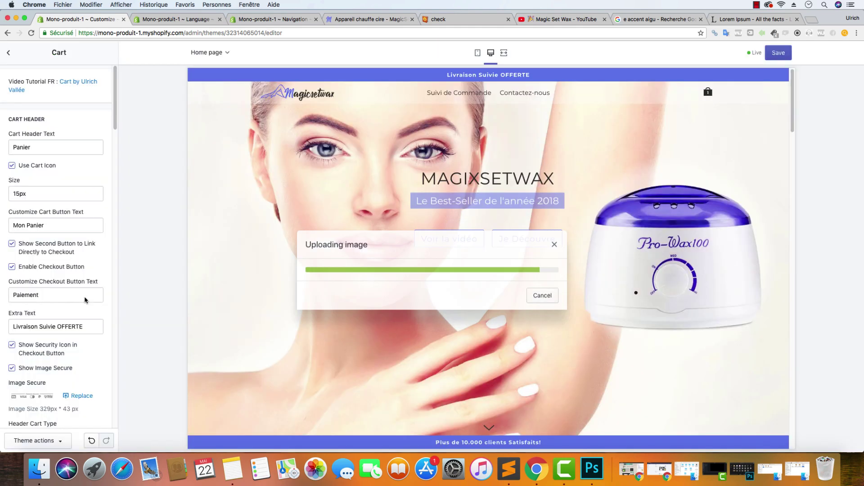
# Use icones-secure-2.png as the cart page's secure-payment image as well
pyautogui.scroll(-2, 62, 298)
pyautogui.scroll(-10, 61, 299)
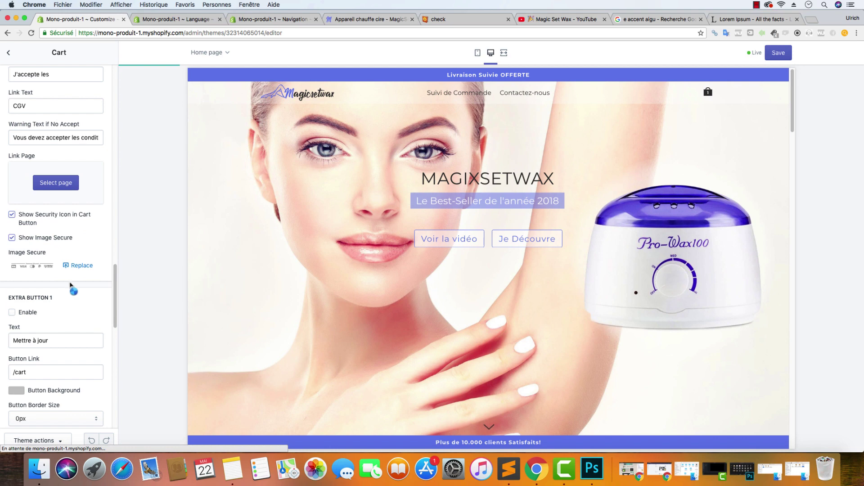
pyautogui.click(78, 267)
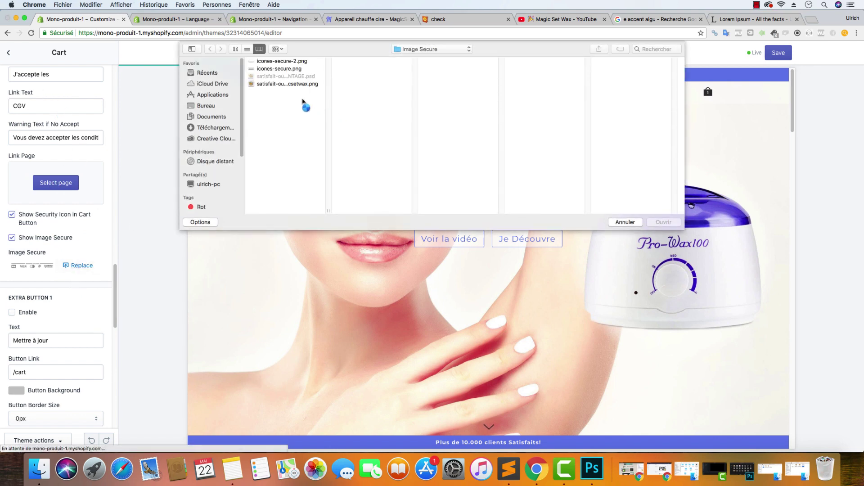
pyautogui.click(288, 61)
pyautogui.click(668, 225)
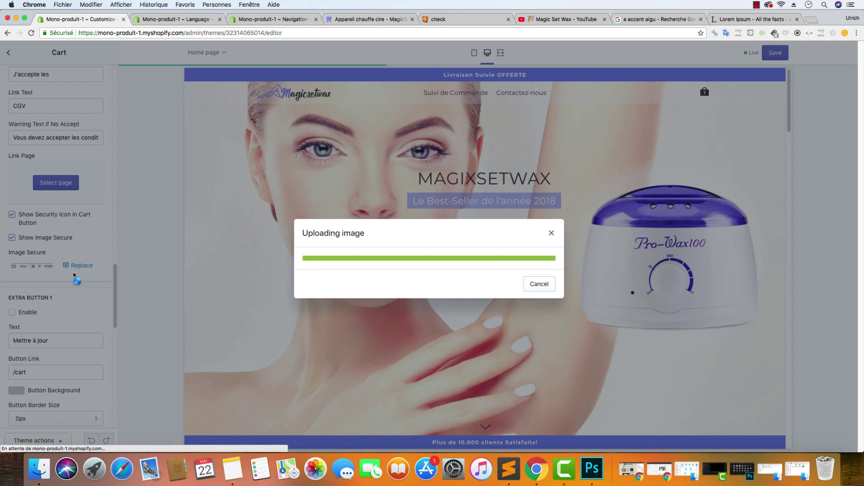
# Save the theme with Cmd+S and reload the live storefront tab
pyautogui.scroll(15, 72, 269)
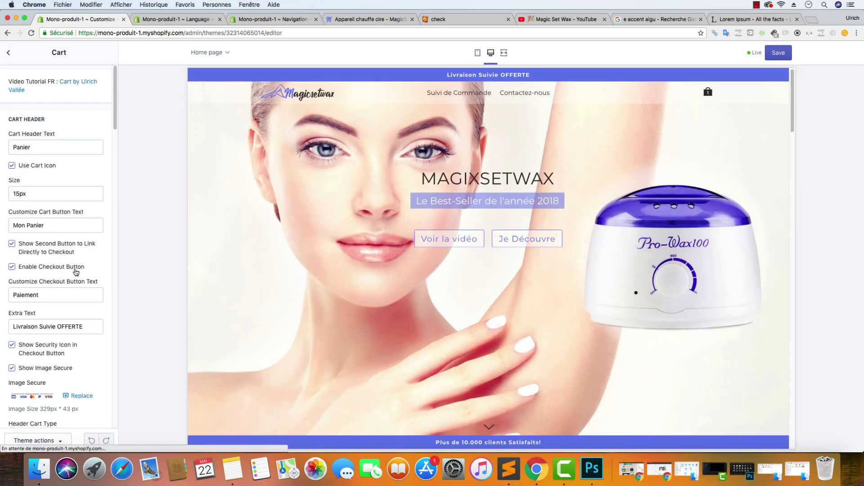
pyautogui.moveTo(709, 93)
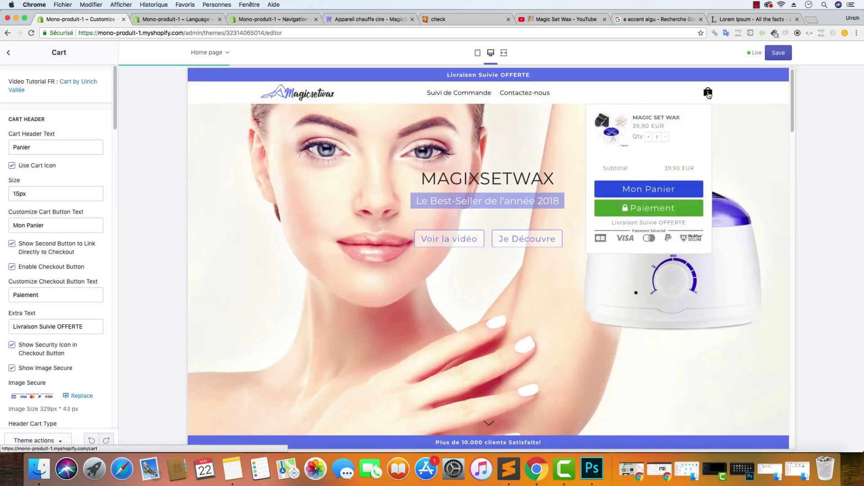
pyautogui.scroll(-12, 45, 202)
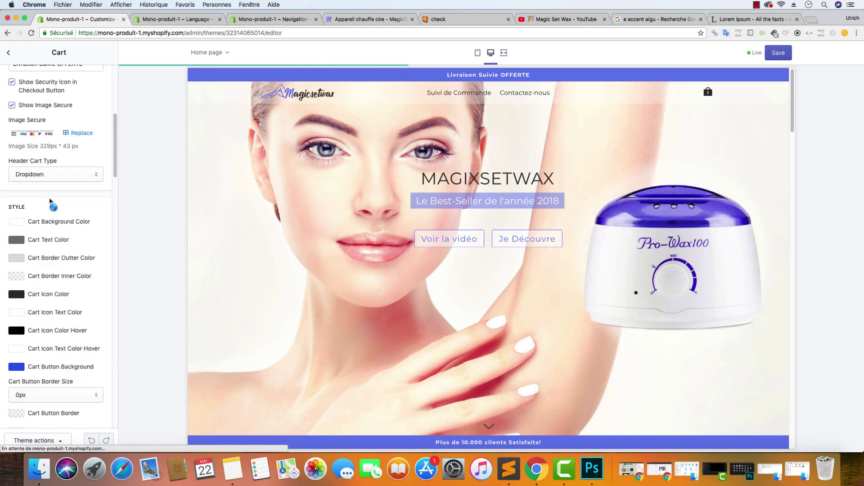
pyautogui.scroll(-10, 58, 207)
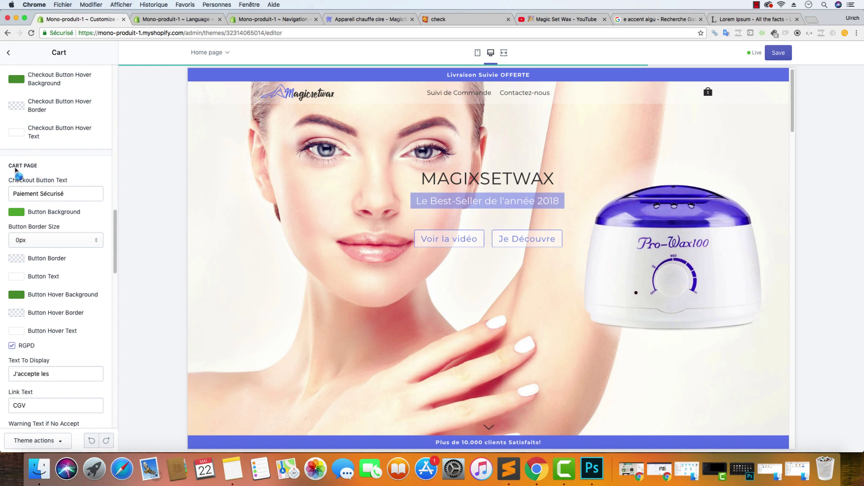
pyautogui.scroll(-10, 63, 216)
pyautogui.scroll(1, 59, 218)
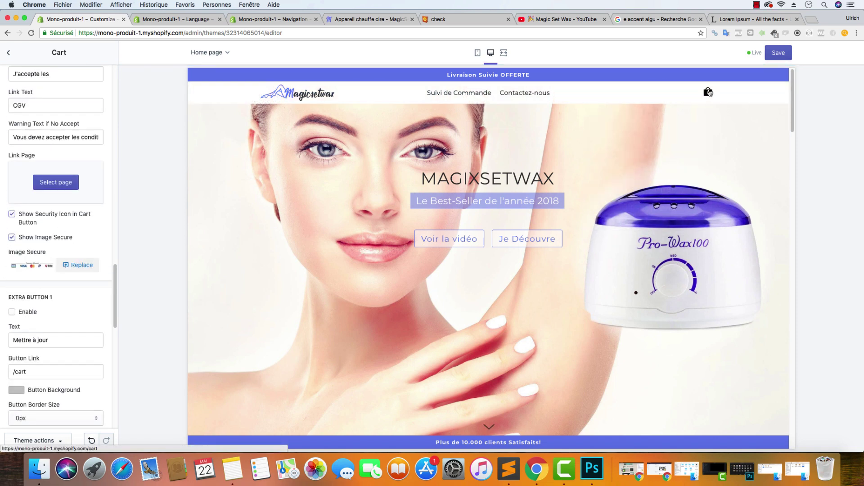
pyautogui.scroll(1, 67, 230)
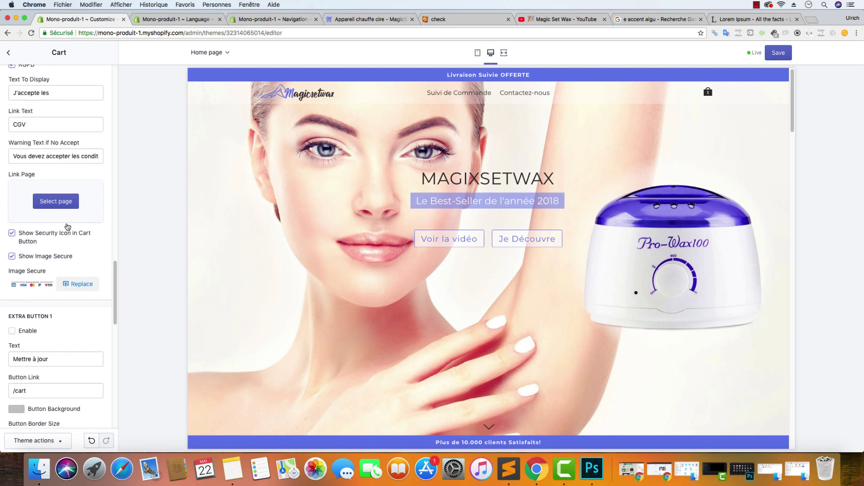
pyautogui.scroll(2, 67, 227)
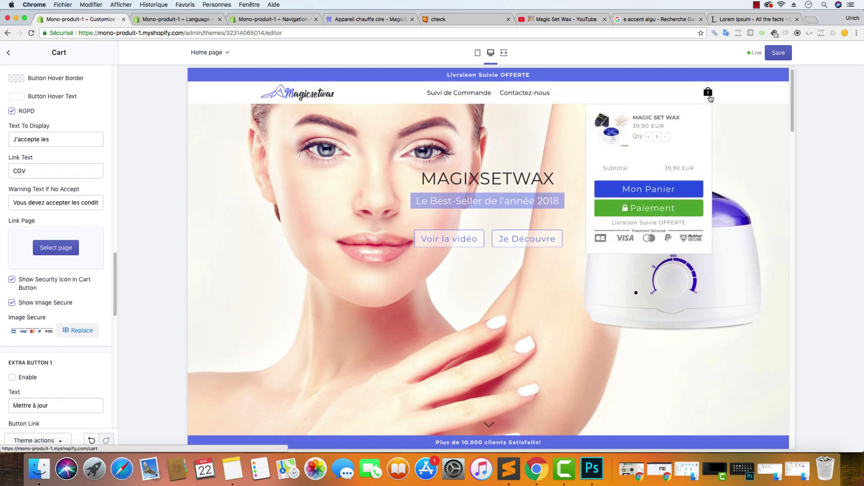
pyautogui.press('super+s')
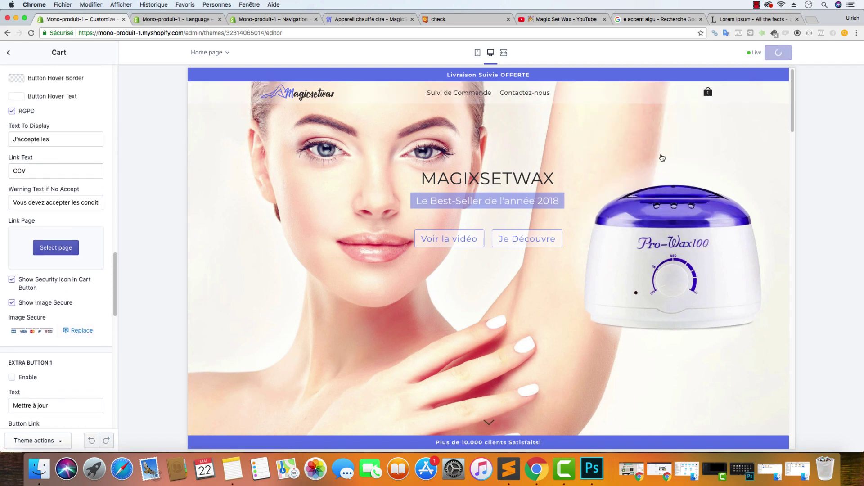
pyautogui.click(369, 19)
pyautogui.press('super+r')
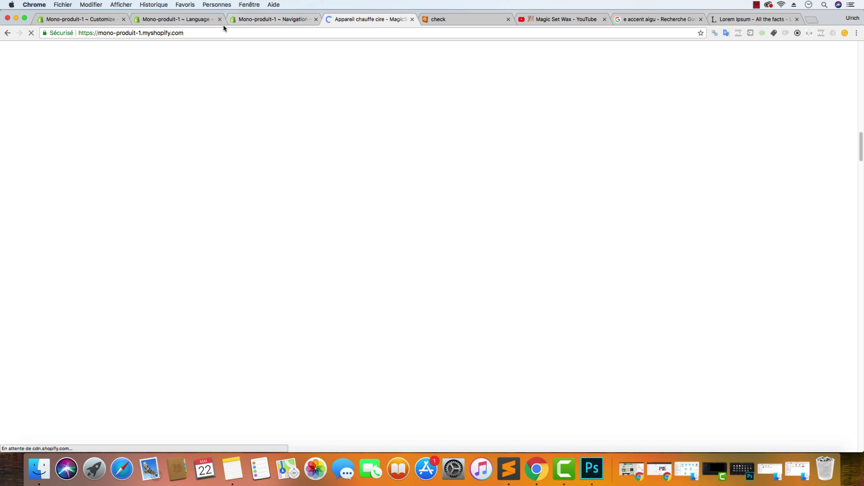
# Open the storefront cart, then go back through the browser tabs to the theme editor
pyautogui.moveTo(654, 68)
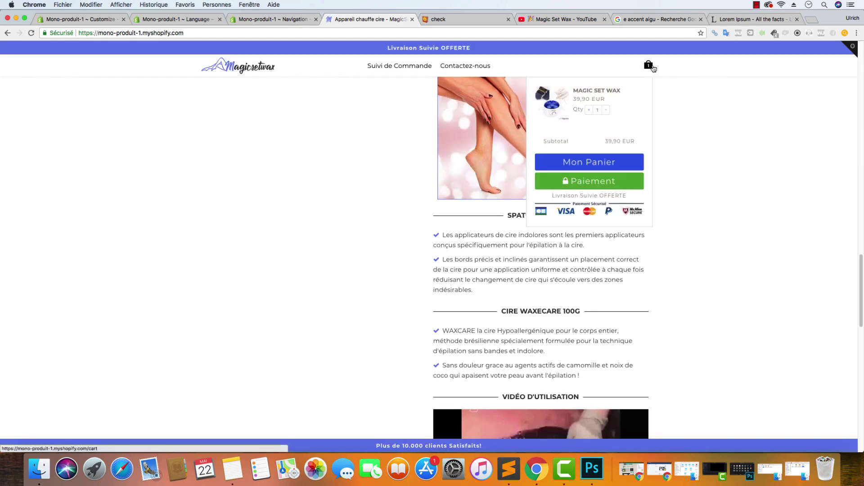
pyautogui.click(648, 66)
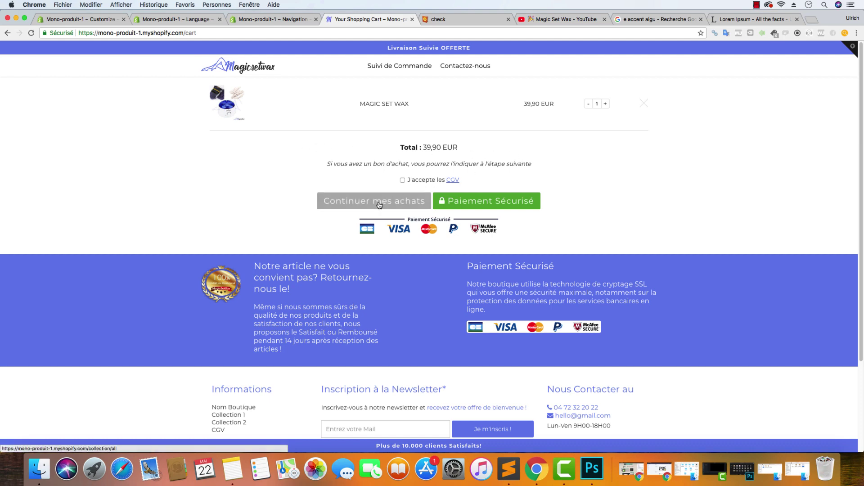
pyautogui.click(273, 20)
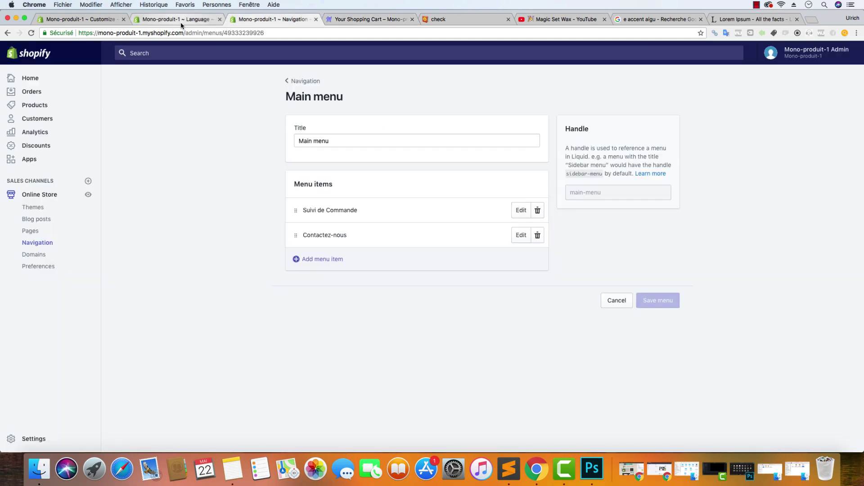
pyautogui.click(182, 20)
pyautogui.click(49, 19)
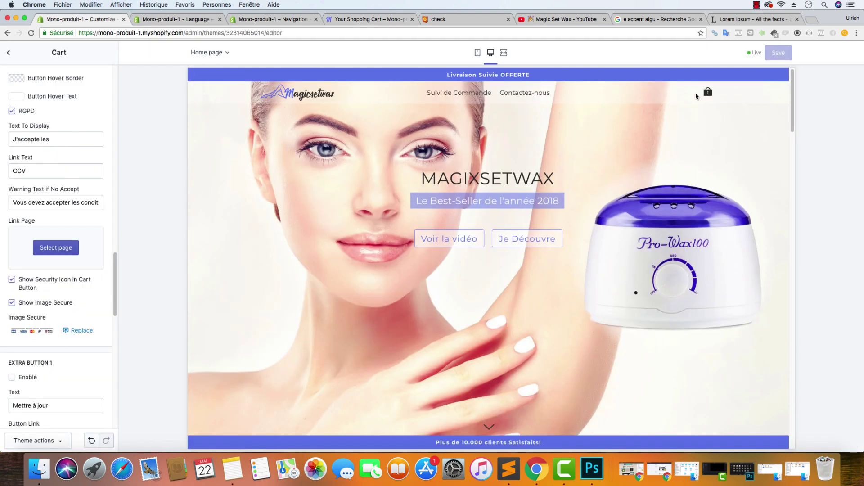
# Preview the cart page and scroll Theme settings > Cart down to the Extra Button options
pyautogui.click(708, 93)
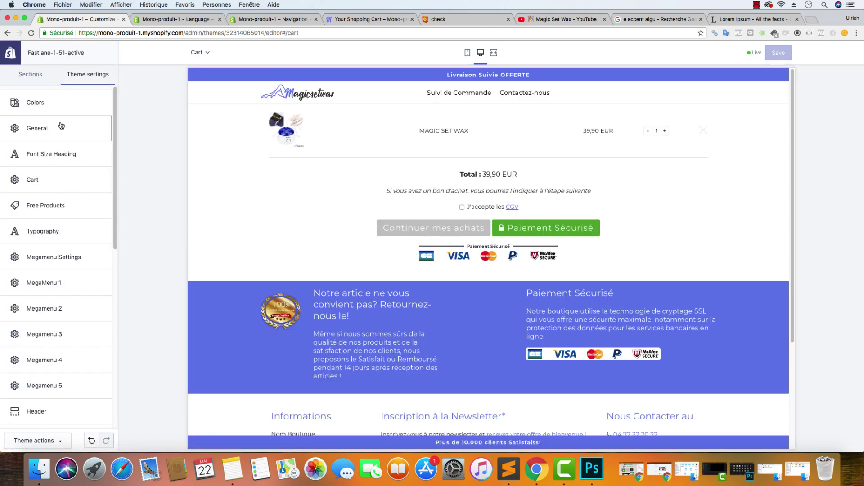
pyautogui.click(51, 181)
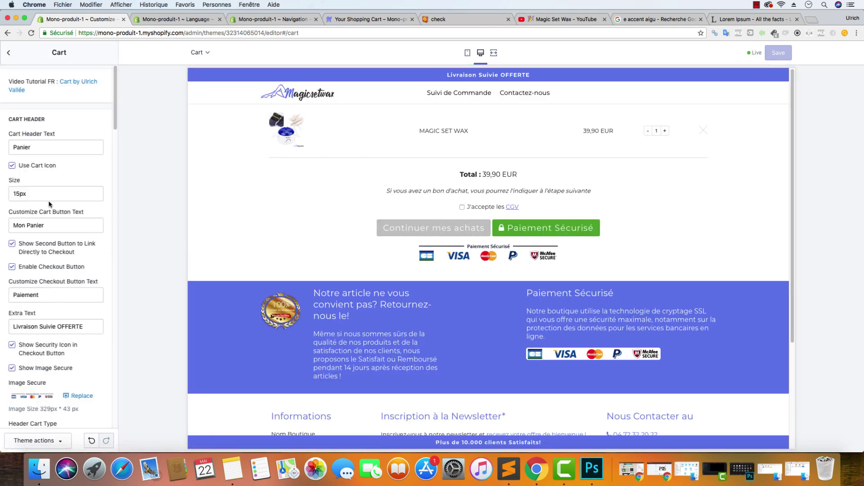
pyautogui.click(9, 53)
pyautogui.click(45, 179)
pyautogui.scroll(-1, 45, 220)
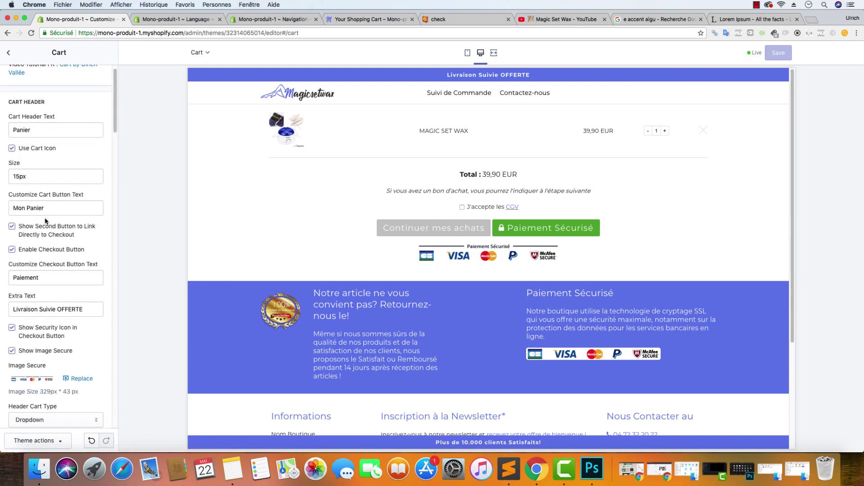
pyautogui.scroll(-5, 48, 220)
pyautogui.scroll(-15, 63, 225)
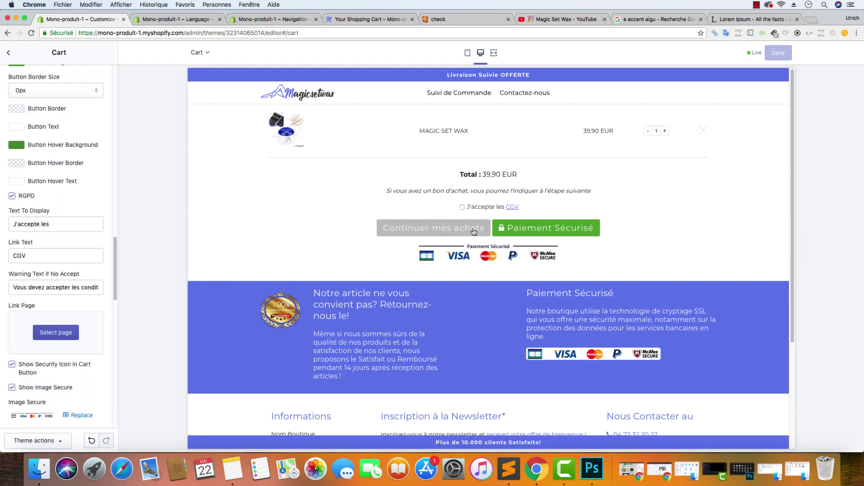
pyautogui.scroll(-5, 88, 270)
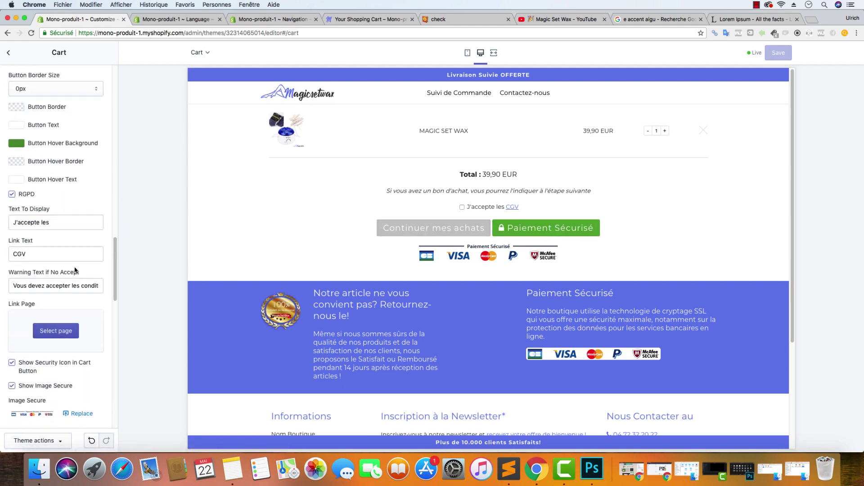
pyautogui.scroll(-4, 89, 270)
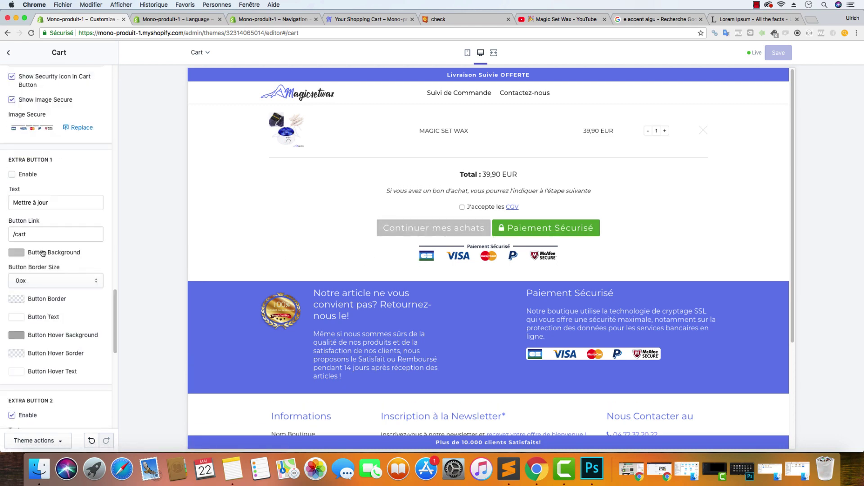
pyautogui.scroll(-2, 27, 172)
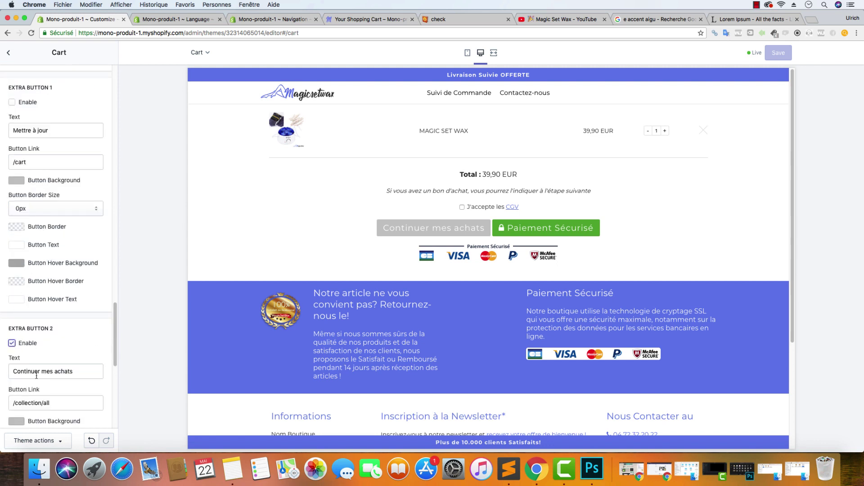
# Disable Extra Button 2 ('Continuer mes achats') and check the CGV link popup in the cart preview
pyautogui.moveTo(61, 405); pyautogui.dragTo(3, 405)
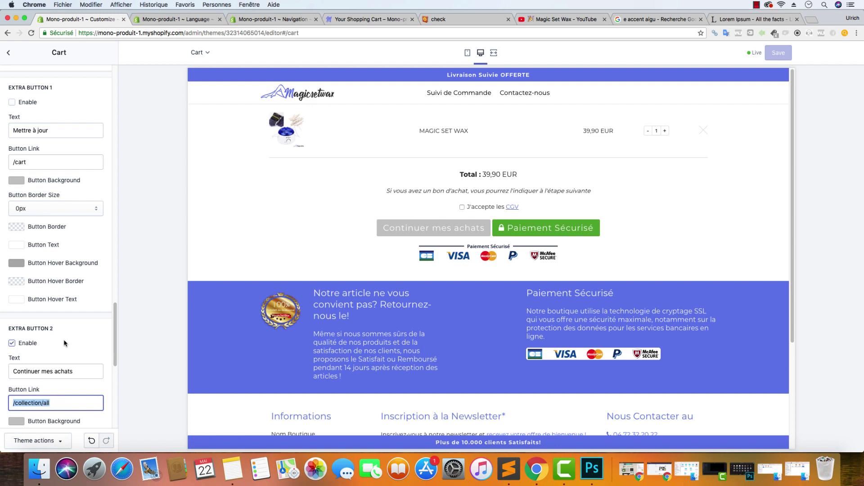
pyautogui.click(18, 345)
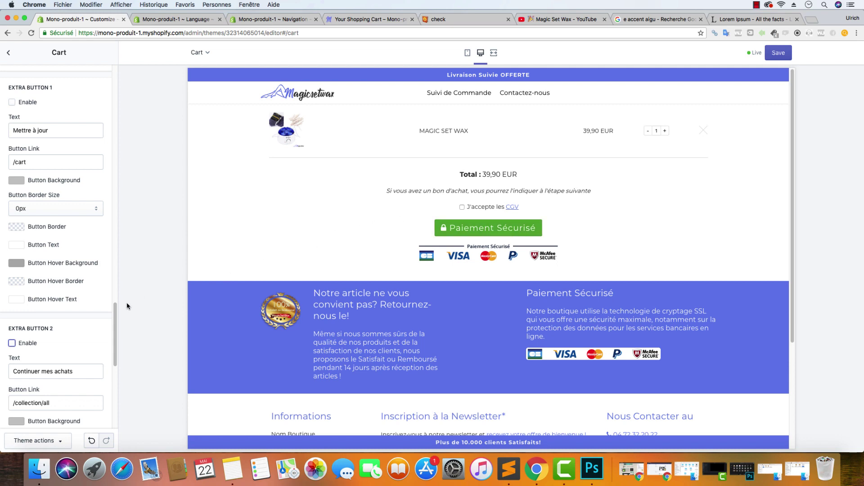
pyautogui.click(514, 208)
pyautogui.click(203, 94)
pyautogui.scroll(10, 68, 194)
pyautogui.scroll(10, 74, 193)
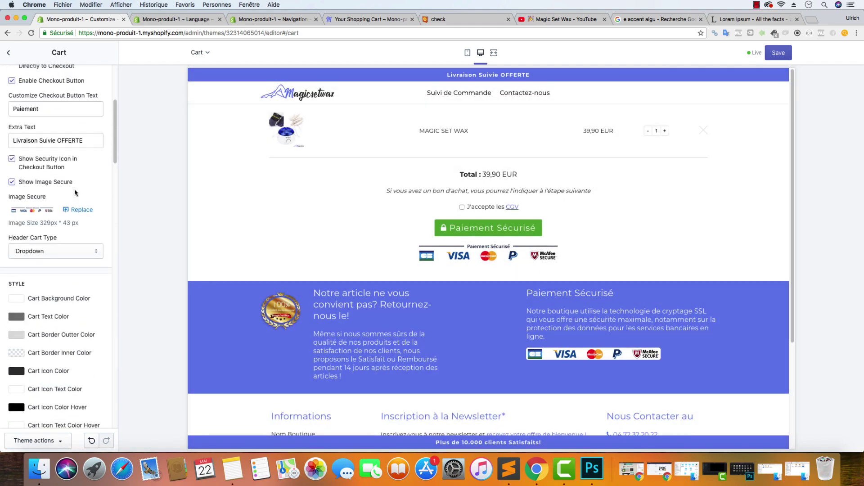
pyautogui.scroll(-15, 55, 212)
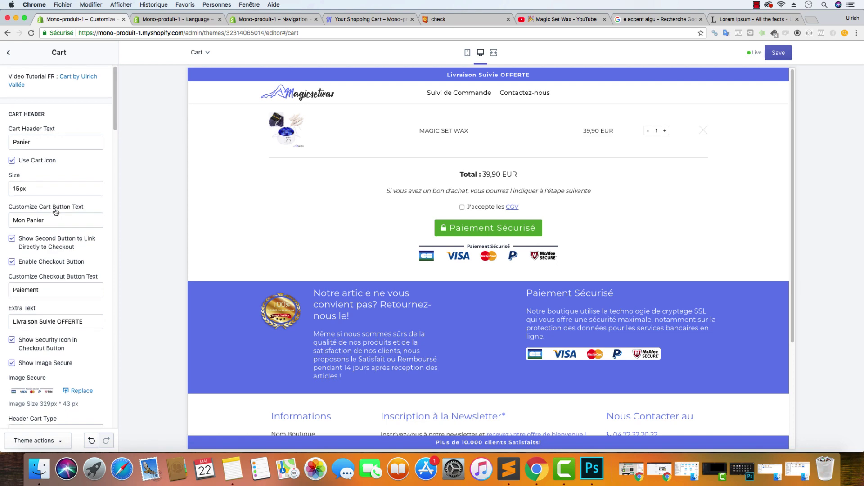
pyautogui.scroll(-6, 56, 211)
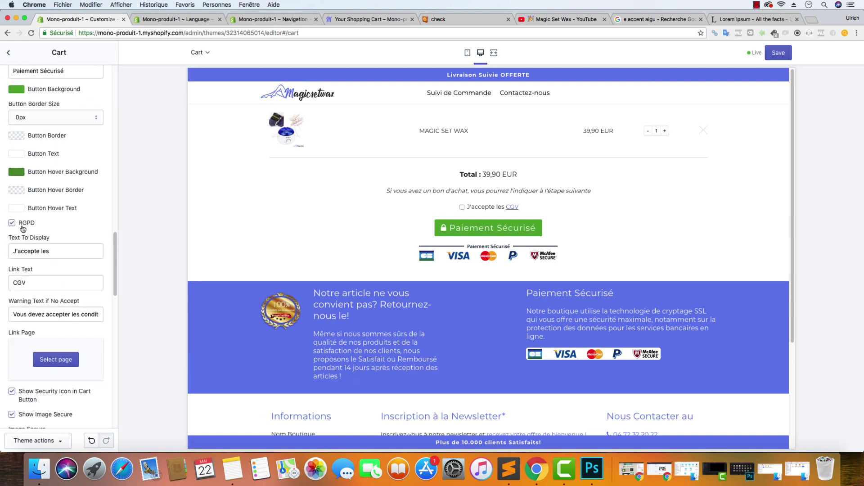
# Change the RGPD consent link text from 'CGV' to 'Conditions Générales de Vente'
pyautogui.click(57, 253)
pyautogui.press('Tab')
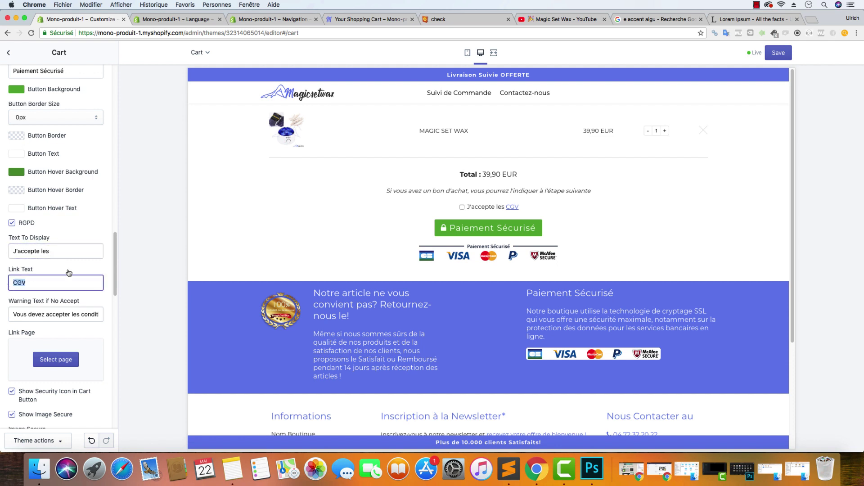
pyautogui.press('BackSpace')
pyautogui.write('Conditions Générales de Vente')
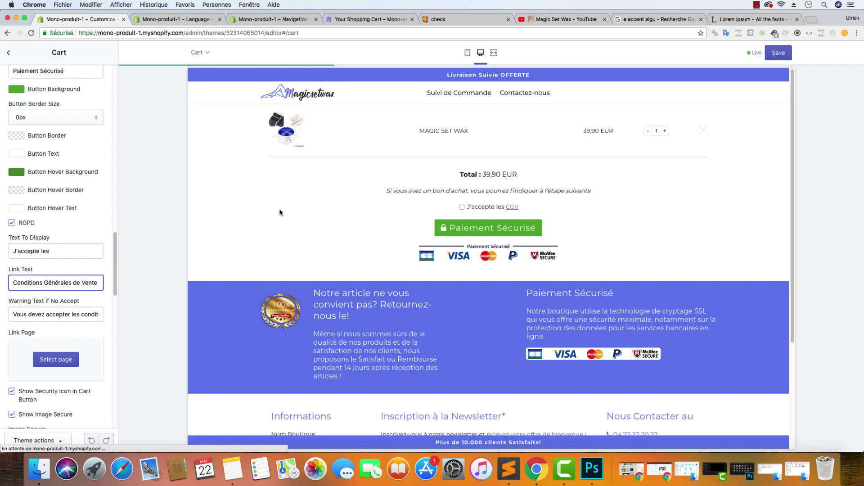
# Link the consent text to the Conditions Générales de Vente page
pyautogui.click(57, 359)
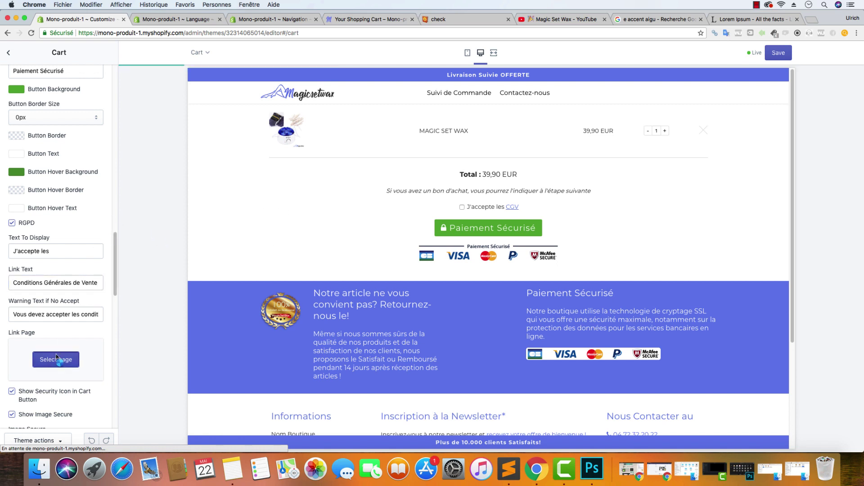
pyautogui.click(57, 135)
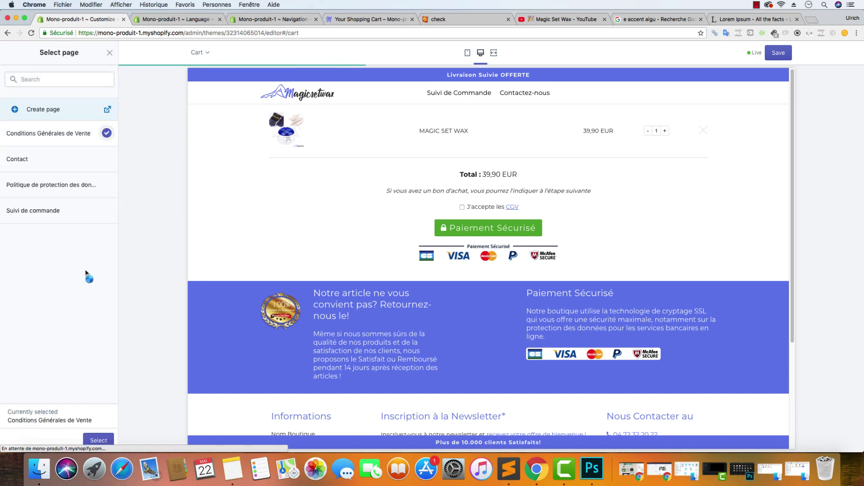
pyautogui.click(98, 438)
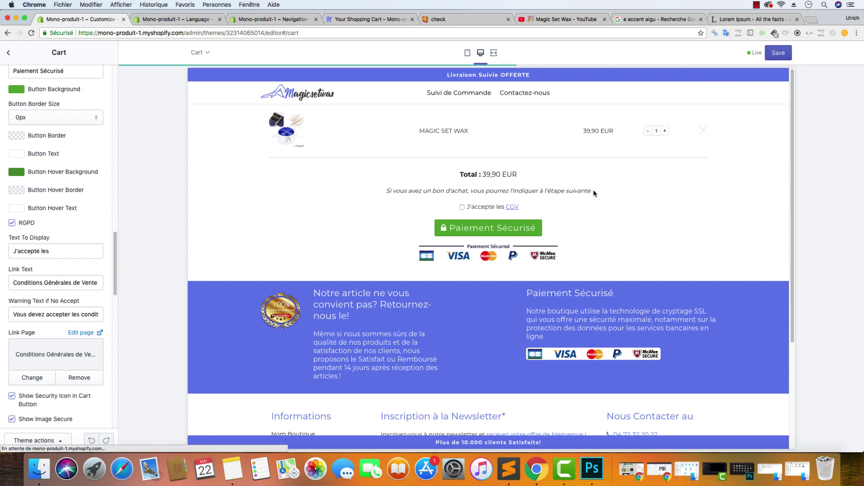
pyautogui.moveTo(594, 192); pyautogui.dragTo(518, 191)
pyautogui.moveTo(387, 191); pyautogui.dragTo(591, 197)
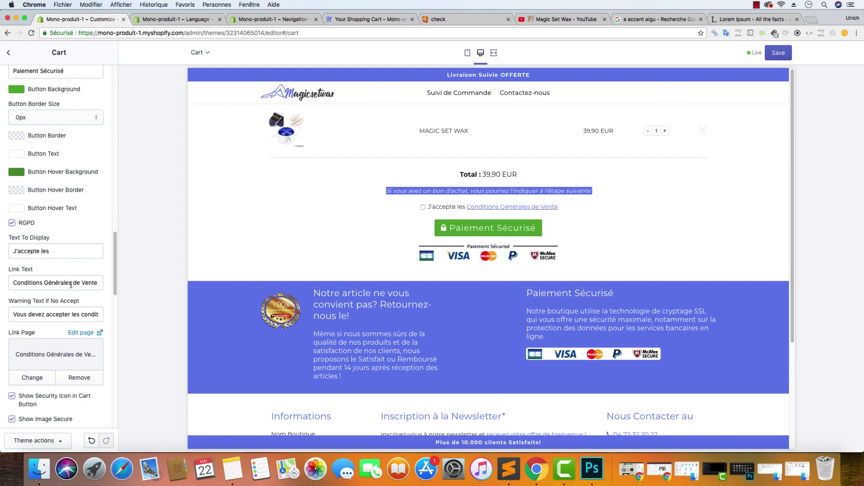
# Review the cart page custom text's italic markup and leave it unchanged
pyautogui.scroll(-1, 68, 218)
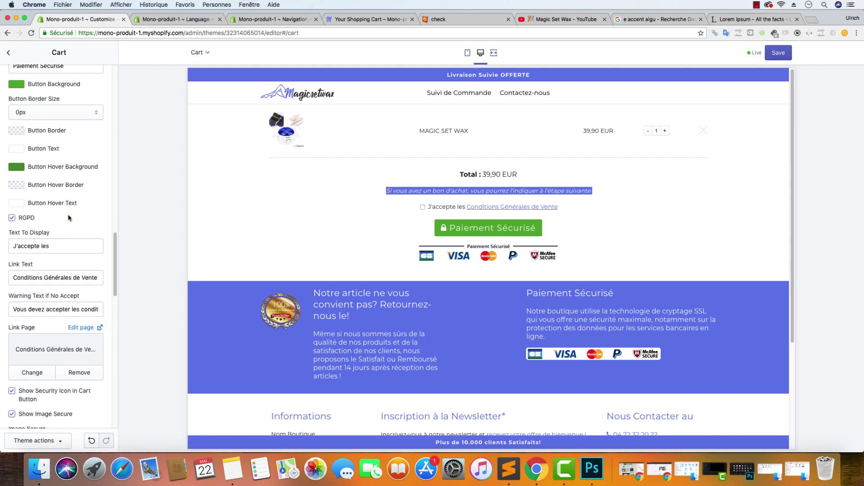
pyautogui.scroll(-15, 70, 218)
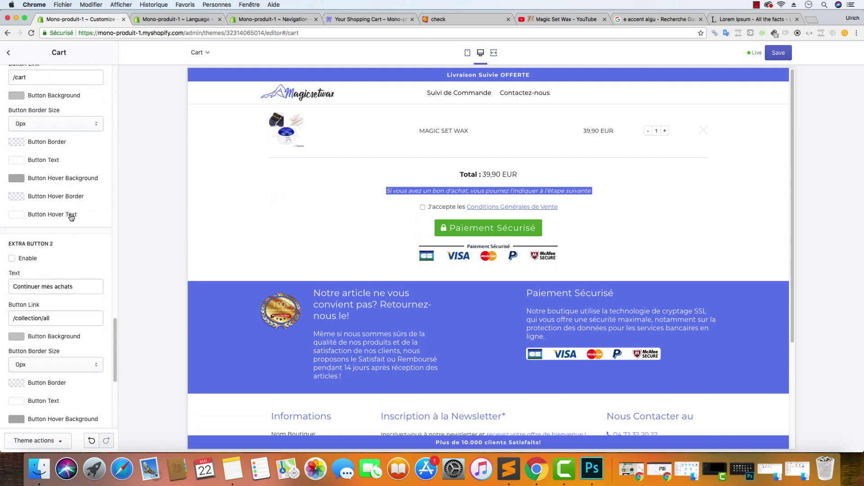
pyautogui.moveTo(71, 302); pyautogui.dragTo(7, 267)
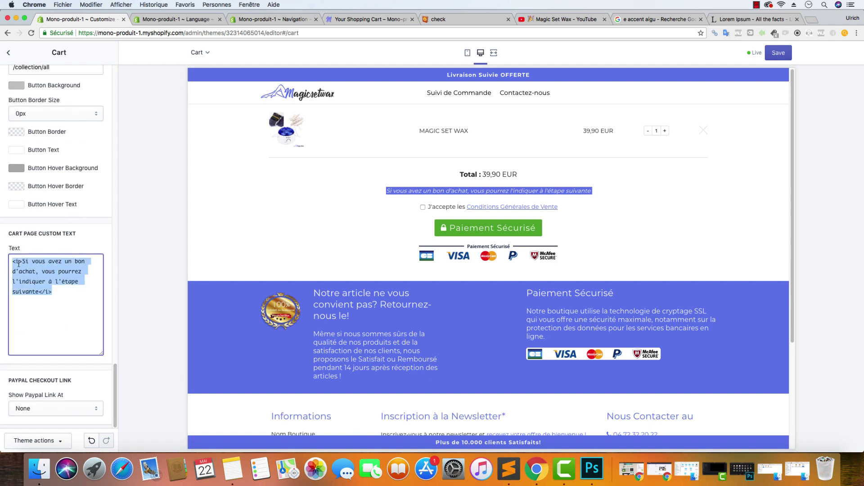
pyautogui.click(23, 264)
pyautogui.moveTo(53, 292); pyautogui.dragTo(40, 291)
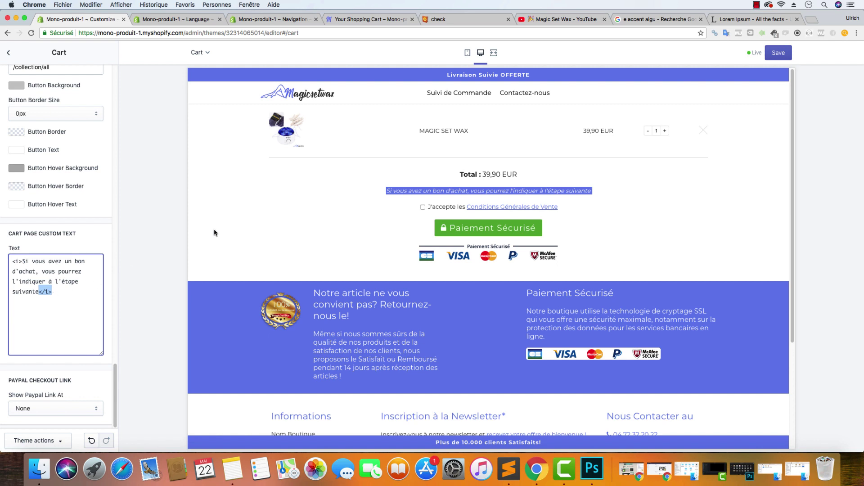
pyautogui.click(318, 208)
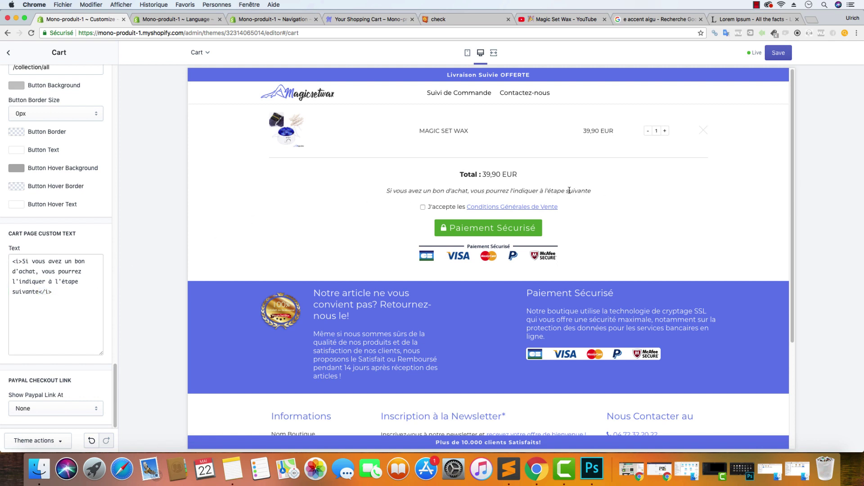
# Test the terms link and the no-accept checkout warning, tick the checkbox, then preview the home page
pyautogui.click(527, 208)
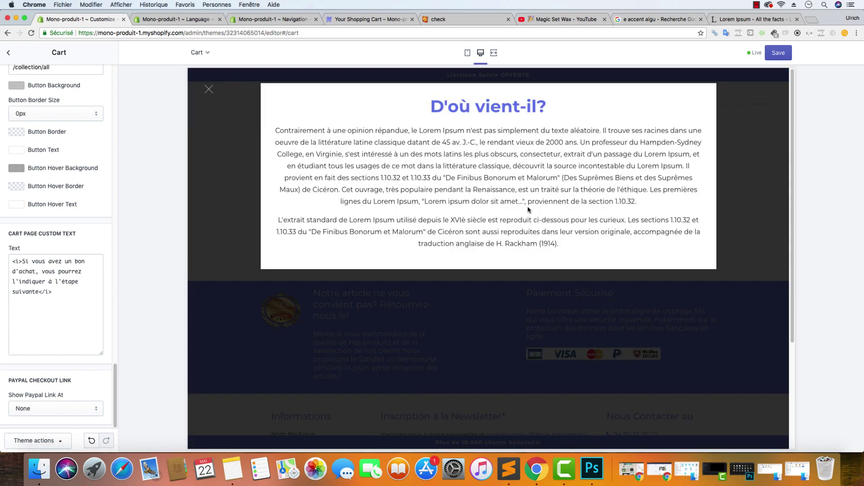
pyautogui.click(211, 91)
pyautogui.click(497, 213)
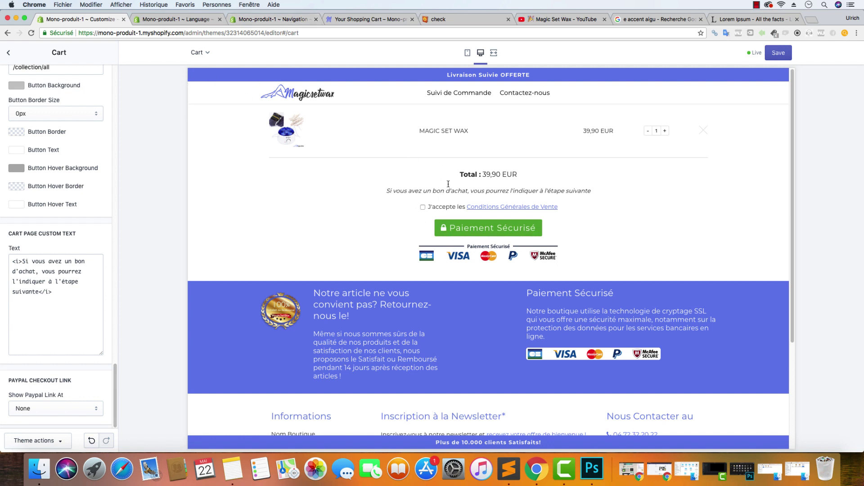
pyautogui.click(489, 231)
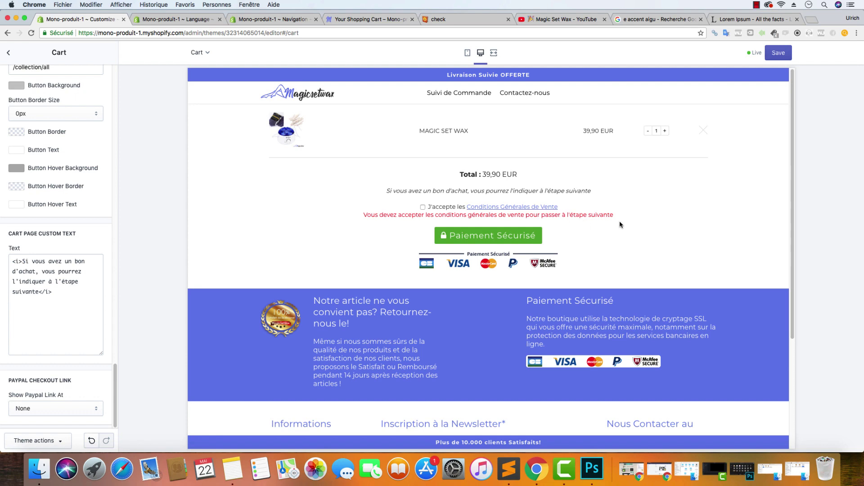
pyautogui.scroll(10, 63, 211)
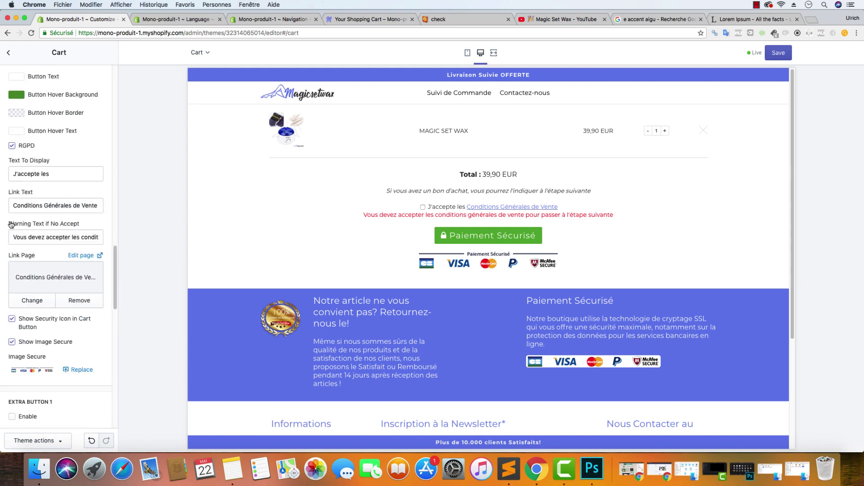
pyautogui.moveTo(8, 224); pyautogui.dragTo(80, 224)
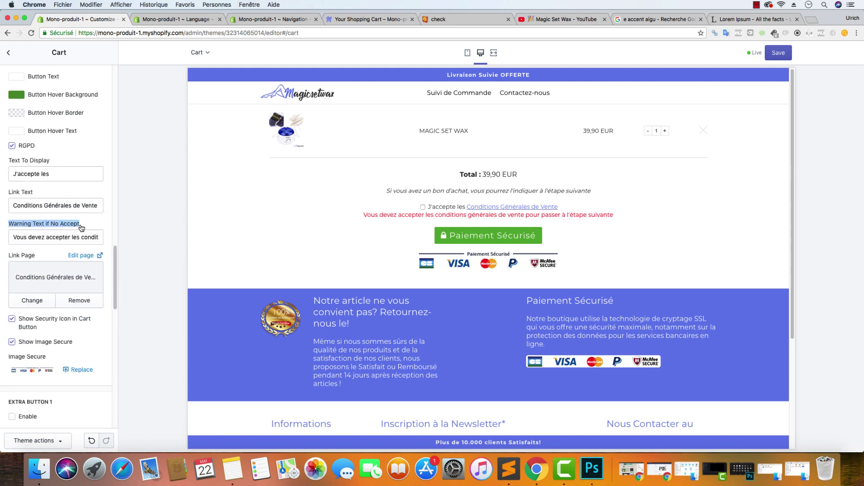
pyautogui.click(423, 208)
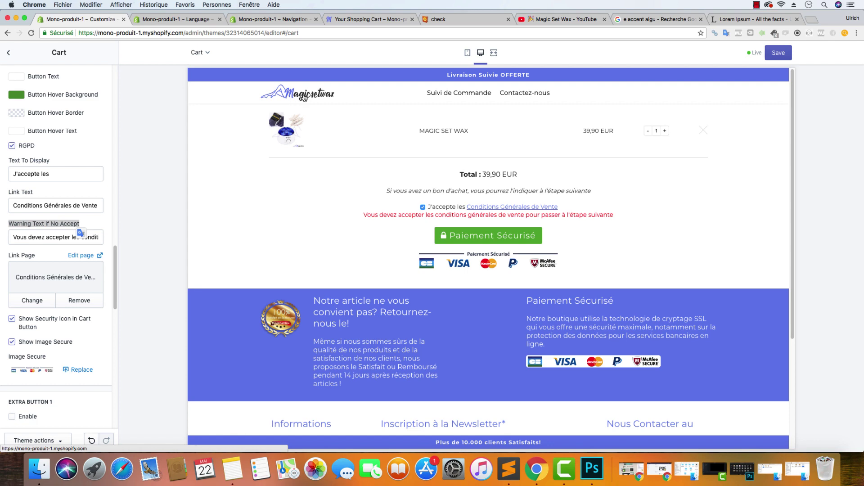
pyautogui.click(305, 98)
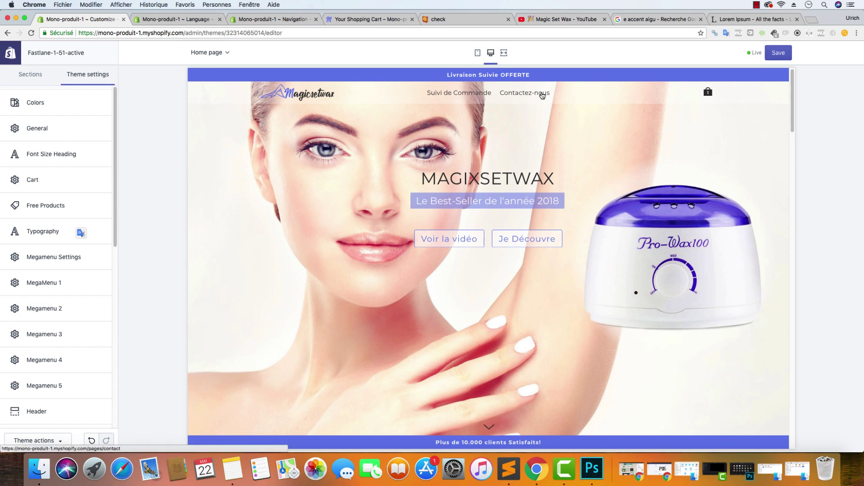
# Preview the Contactez-nous page and check where its privacy policy link leads
pyautogui.click(543, 93)
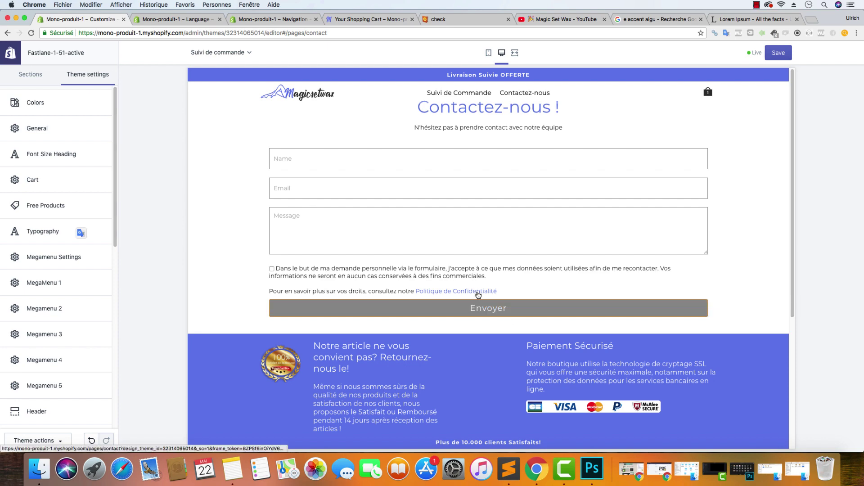
pyautogui.click(478, 292)
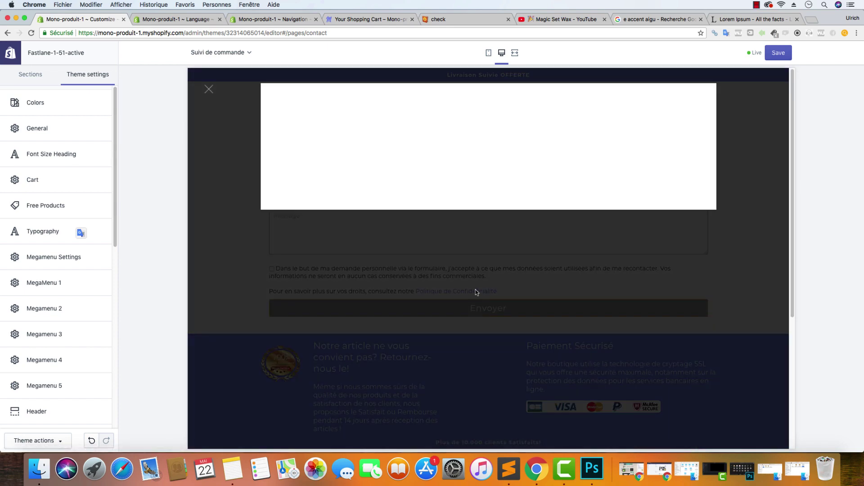
pyautogui.click(212, 89)
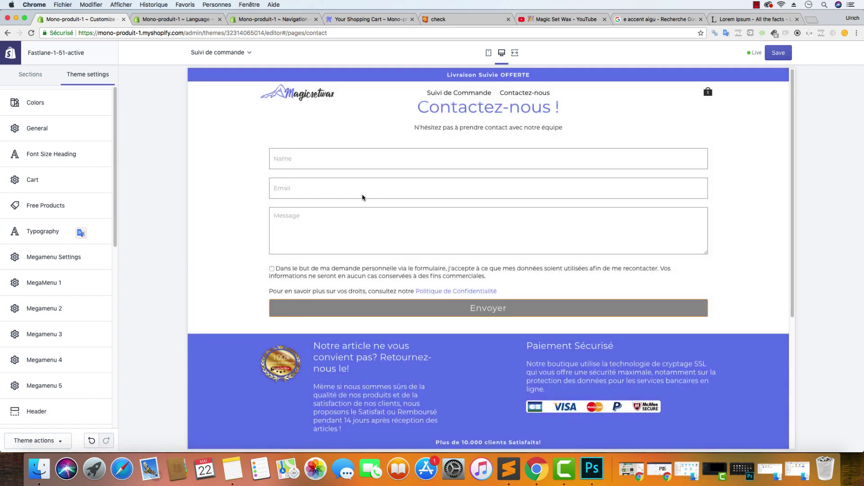
pyautogui.scroll(-5, 470, 150)
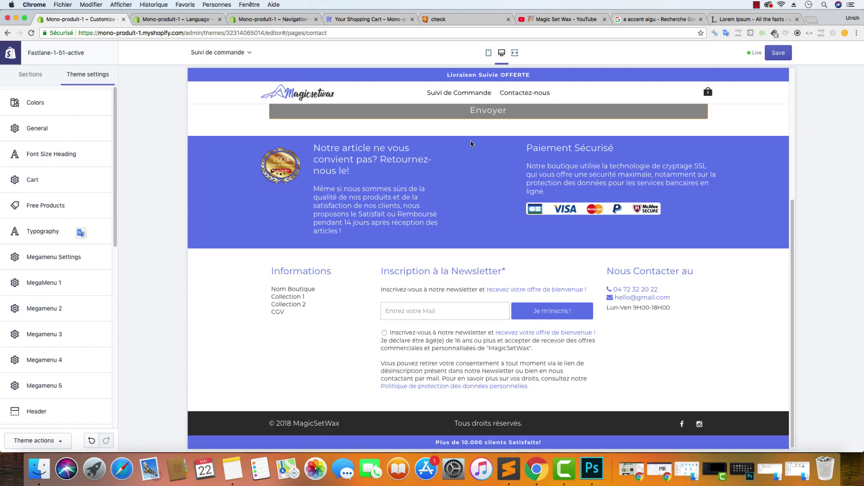
pyautogui.scroll(5, 475, 149)
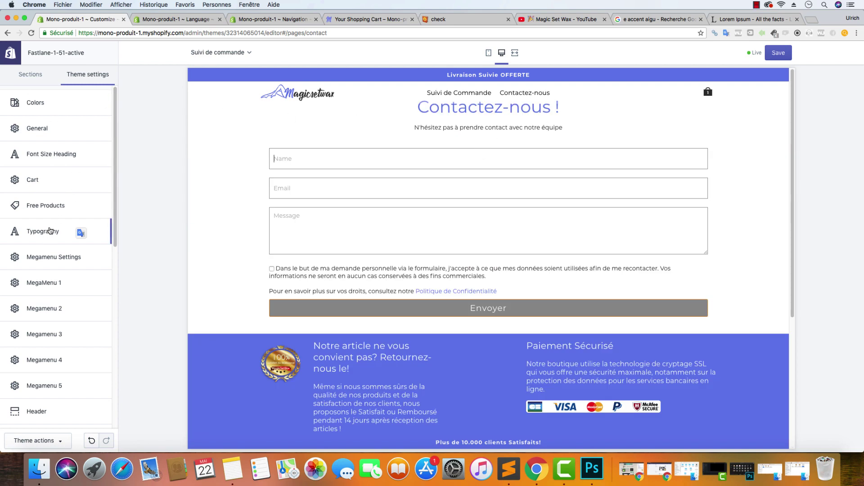
pyautogui.scroll(-3, 54, 238)
pyautogui.scroll(-1, 51, 270)
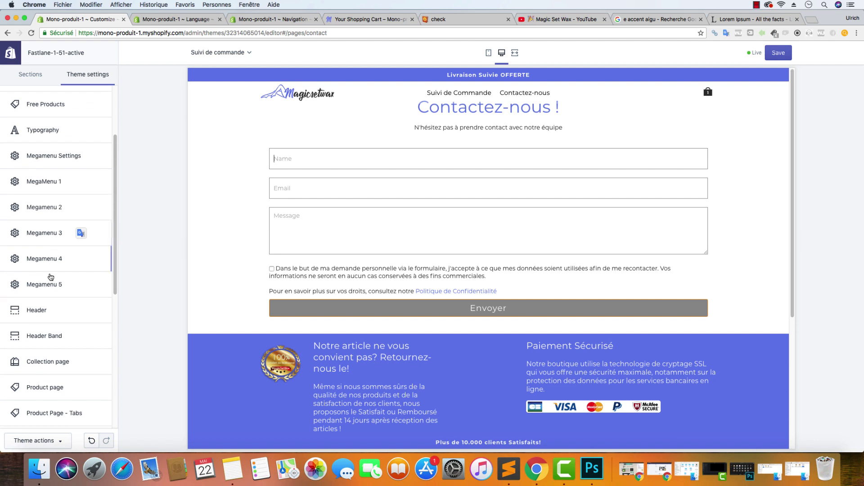
# Uncheck 'Enable Header scroll Style' in the Header settings and save the theme
pyautogui.click(44, 315)
pyautogui.scroll(-3, 42, 276)
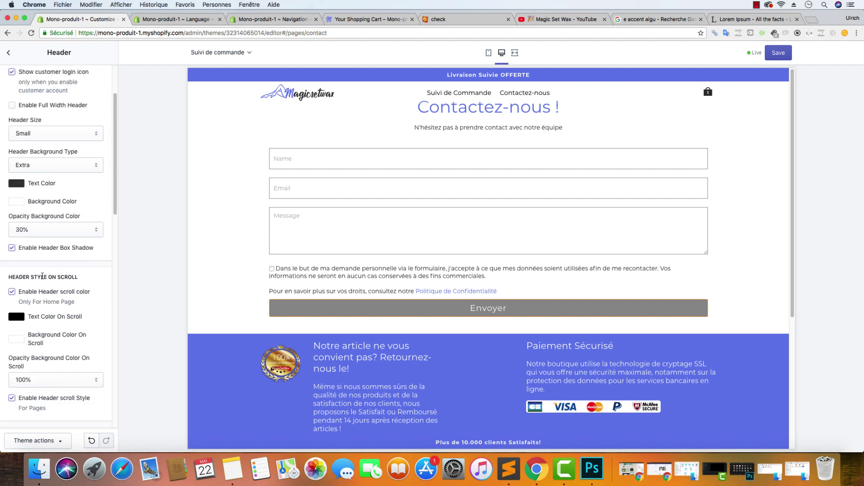
pyautogui.scroll(-1, 20, 293)
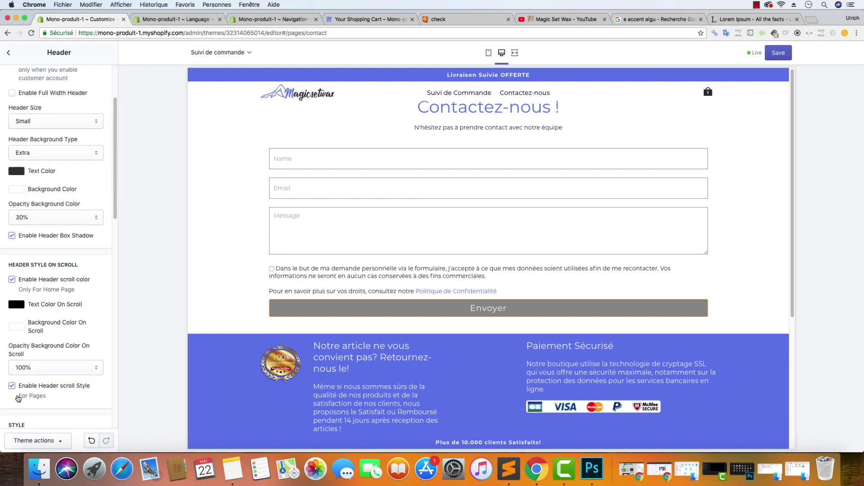
pyautogui.click(12, 387)
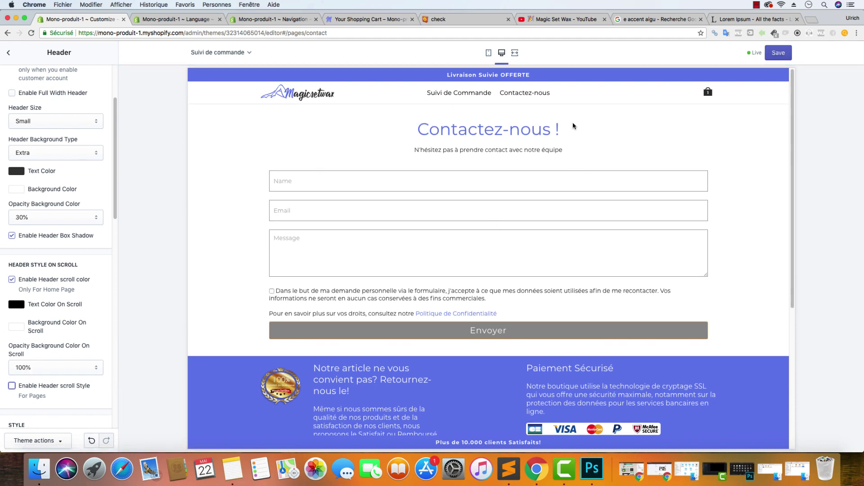
pyautogui.click(778, 54)
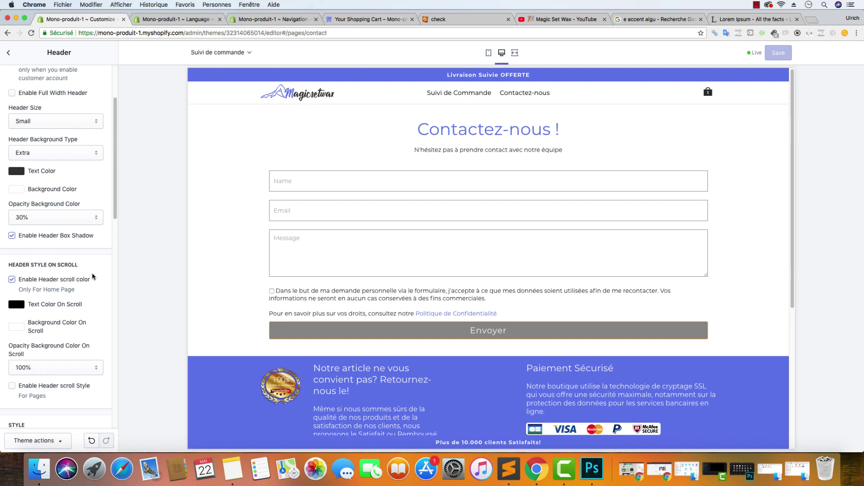
pyautogui.scroll(-10, 87, 272)
pyautogui.scroll(-3, 87, 270)
pyautogui.scroll(15, 88, 265)
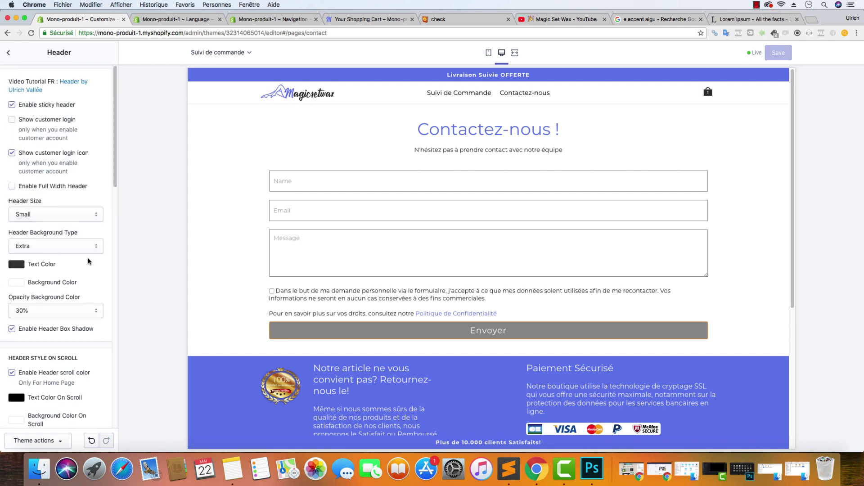
pyautogui.scroll(-3, 104, 226)
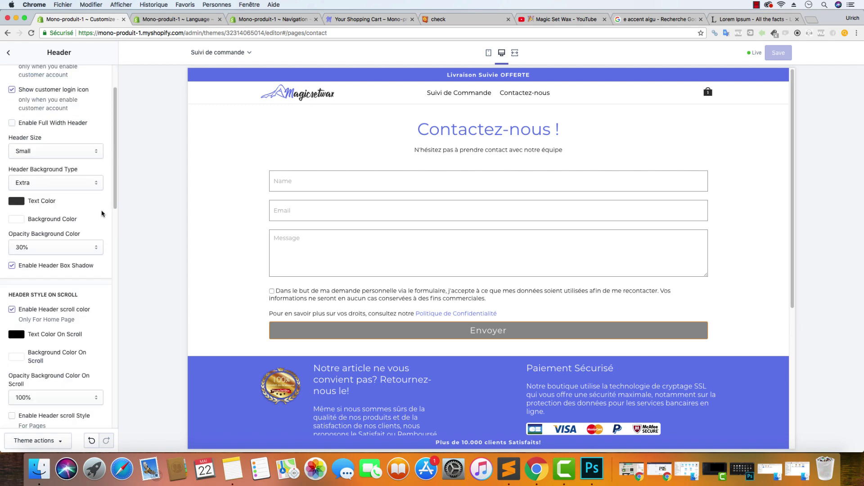
# Look over the Contact page settings, then copy the Primary Color hex #657CEC
pyautogui.click(9, 53)
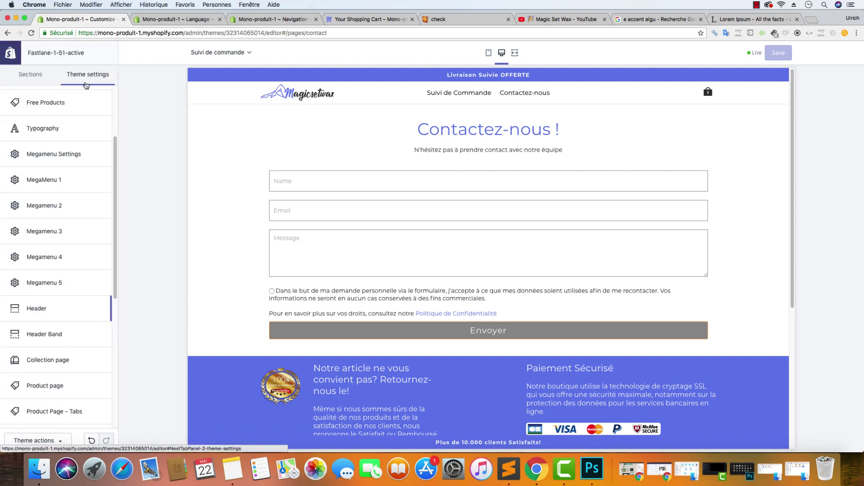
pyautogui.scroll(-10, 47, 258)
pyautogui.click(61, 200)
pyautogui.scroll(-8, 60, 261)
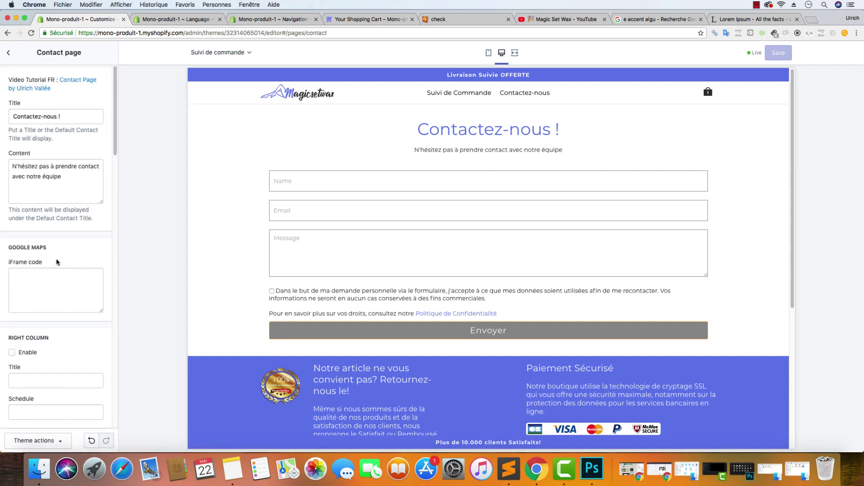
pyautogui.scroll(-2, 60, 261)
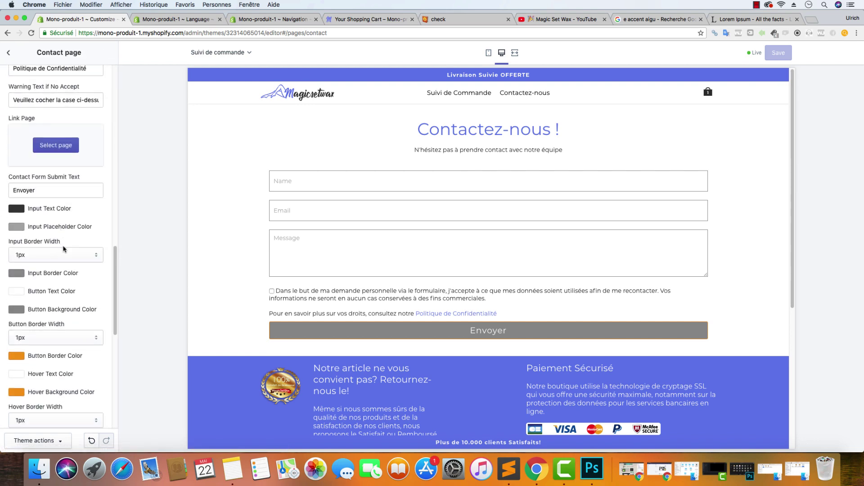
pyautogui.scroll(-5, 63, 248)
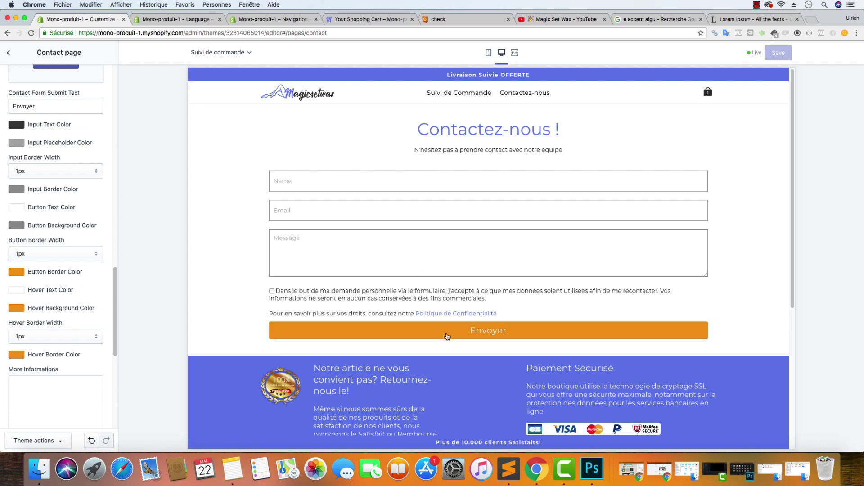
pyautogui.click(9, 53)
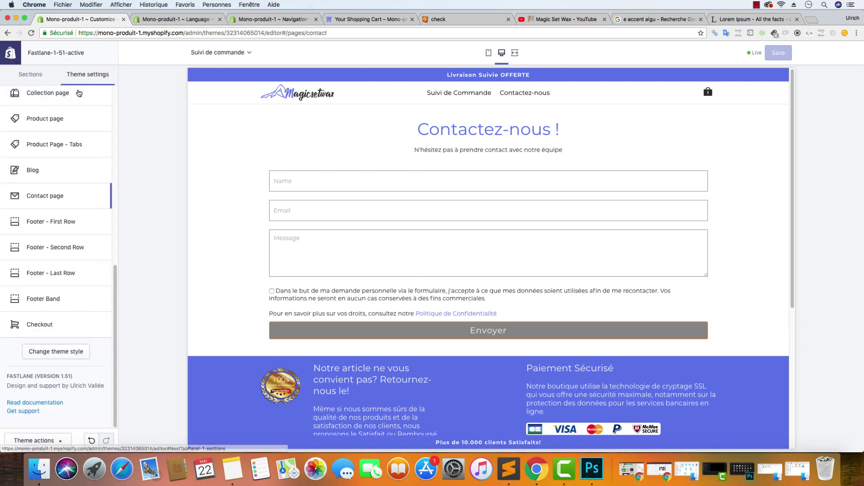
pyautogui.scroll(10, 63, 135)
pyautogui.click(27, 106)
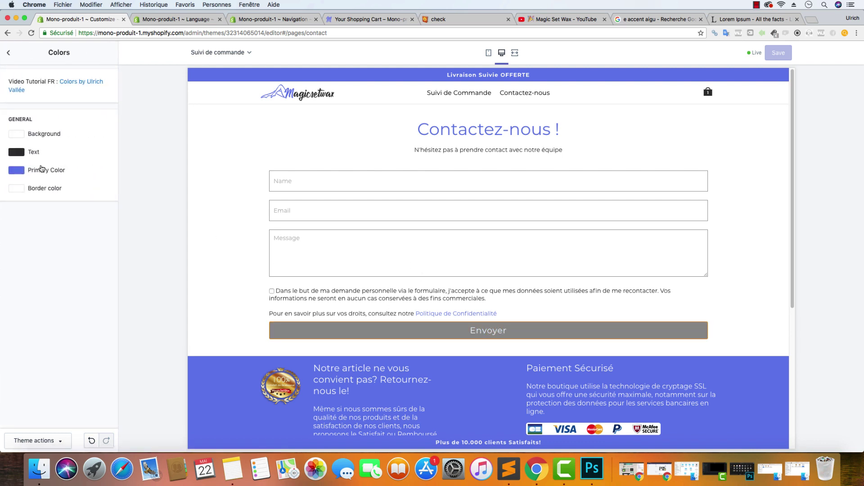
pyautogui.click(18, 174)
pyautogui.doubleClick(52, 258)
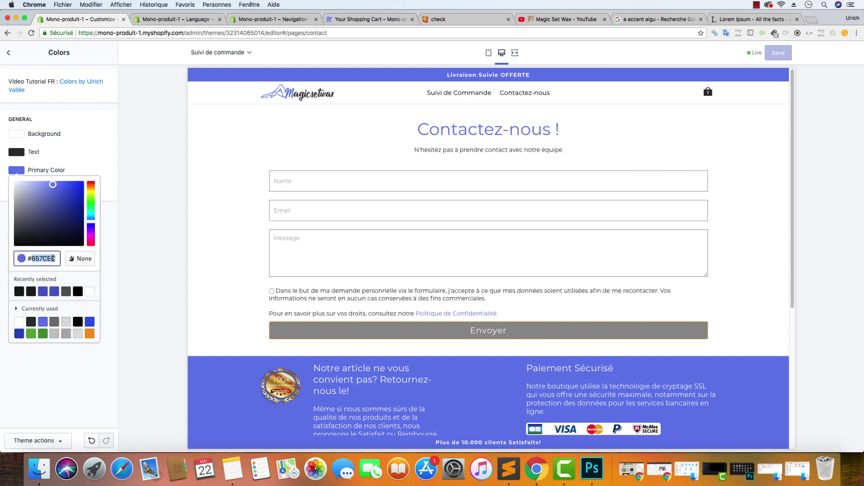
# Set the Contact page button border colour to #657CEC
pyautogui.click(9, 54)
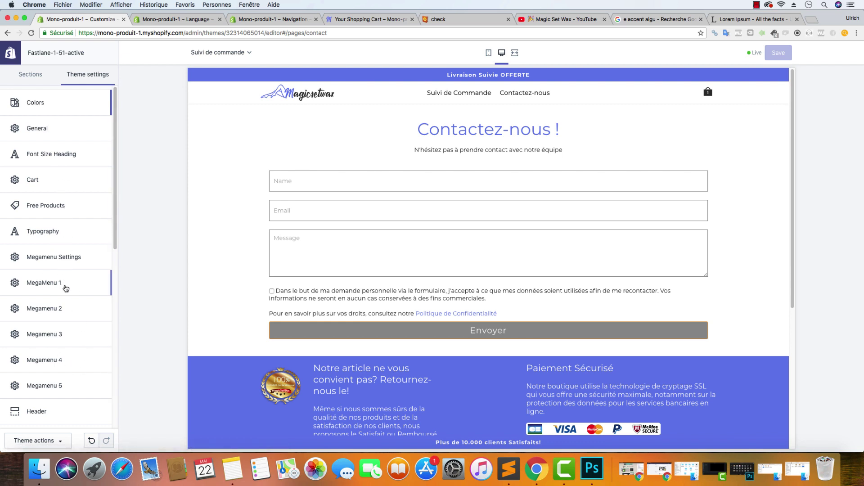
pyautogui.scroll(-5, 58, 247)
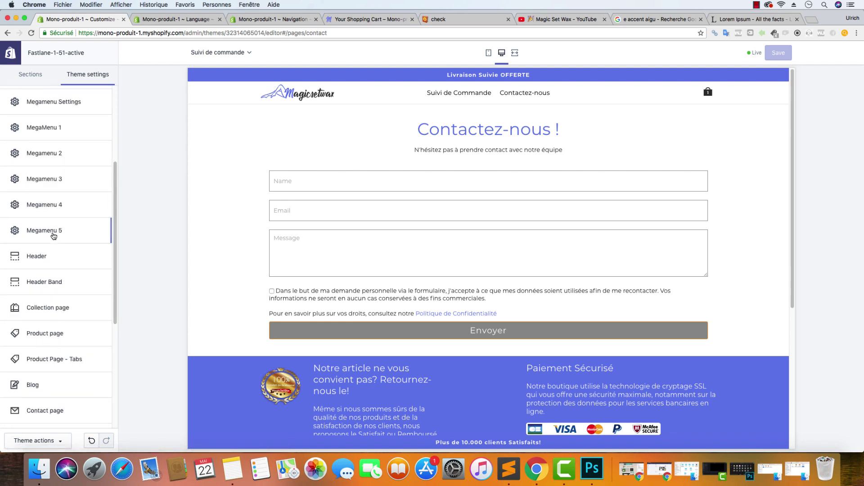
pyautogui.click(52, 411)
pyautogui.scroll(-20, 60, 326)
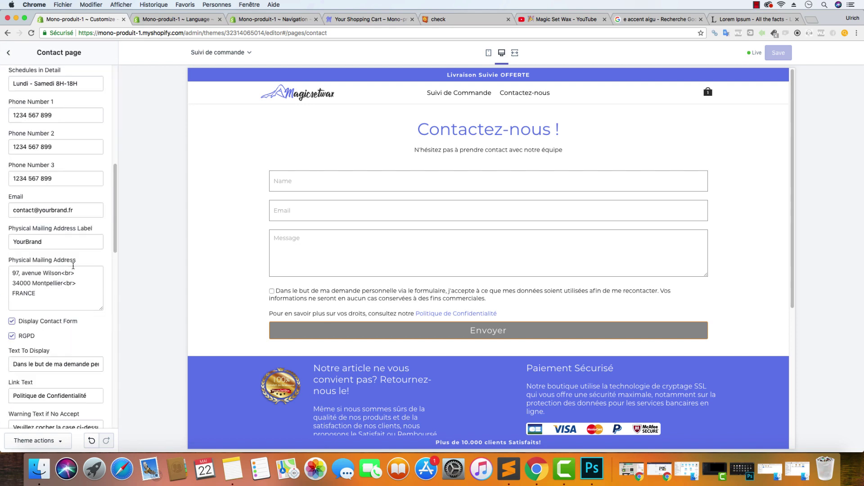
pyautogui.click(21, 184)
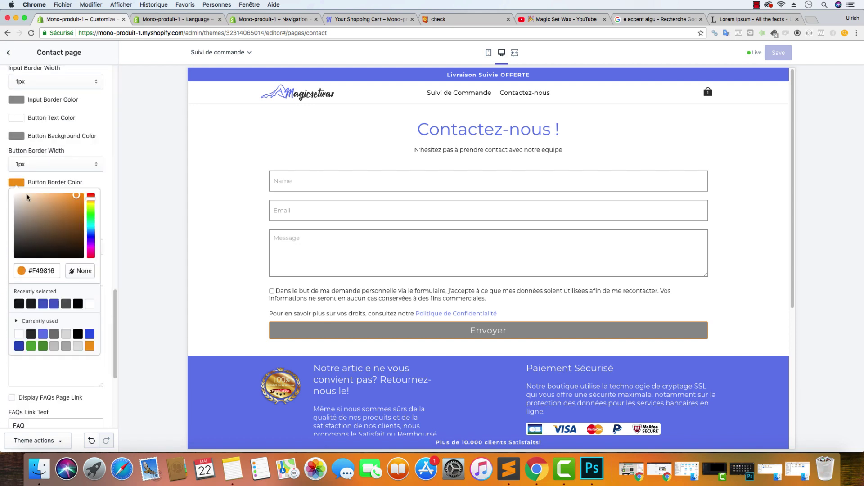
pyautogui.doubleClick(61, 272)
pyautogui.hotkey('ctrl', 'v')
pyautogui.click(164, 183)
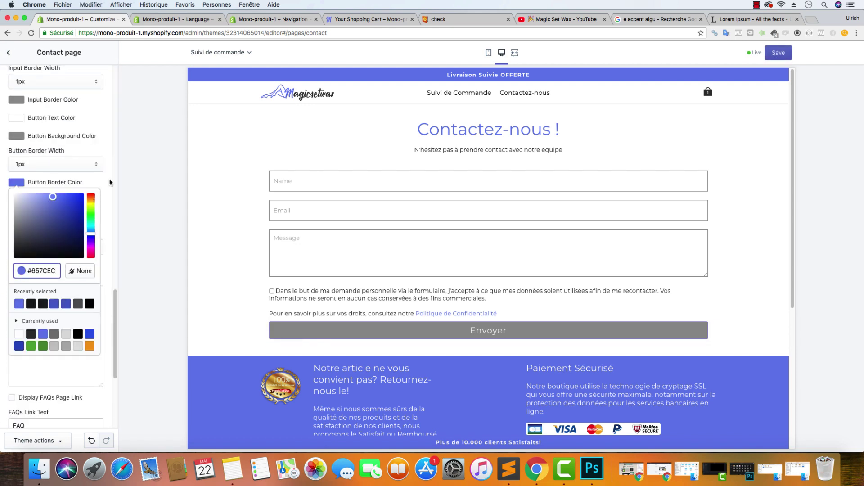
# Set the button hover background and hover border colours to #657CEC
pyautogui.click(18, 220)
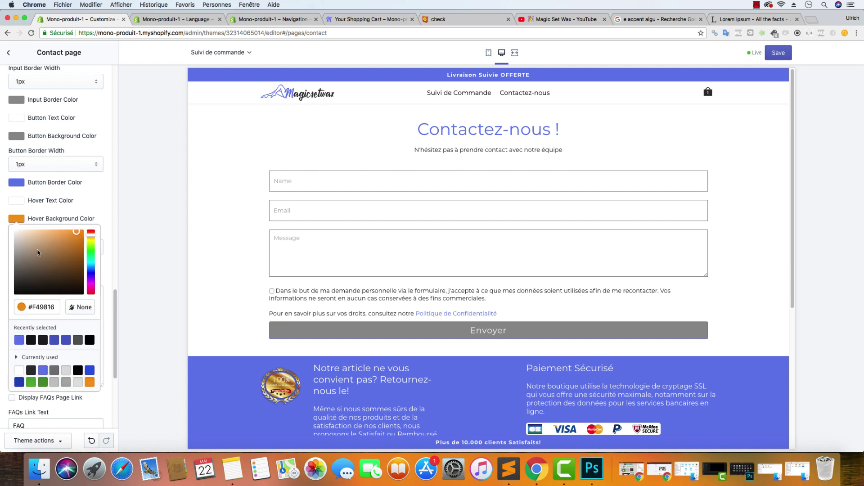
pyautogui.doubleClick(58, 307)
pyautogui.hotkey('ctrl', 'v')
pyautogui.click(105, 202)
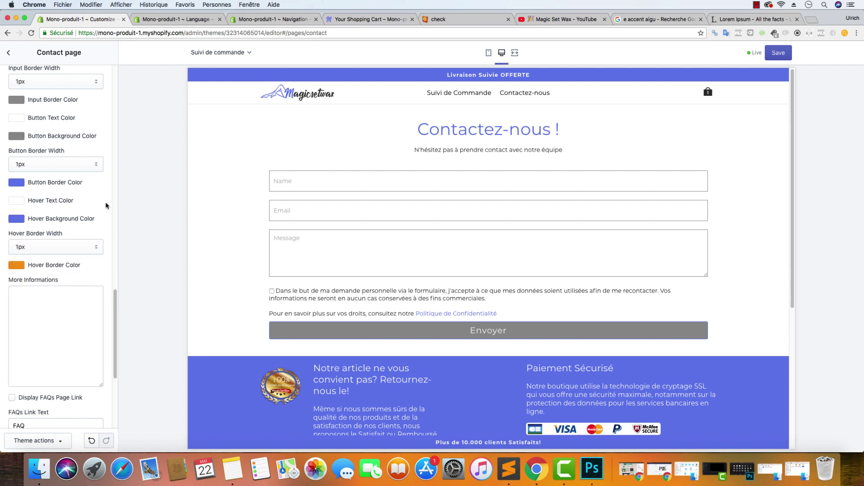
pyautogui.click(18, 266)
pyautogui.doubleClick(45, 353)
pyautogui.press('cmd+v')
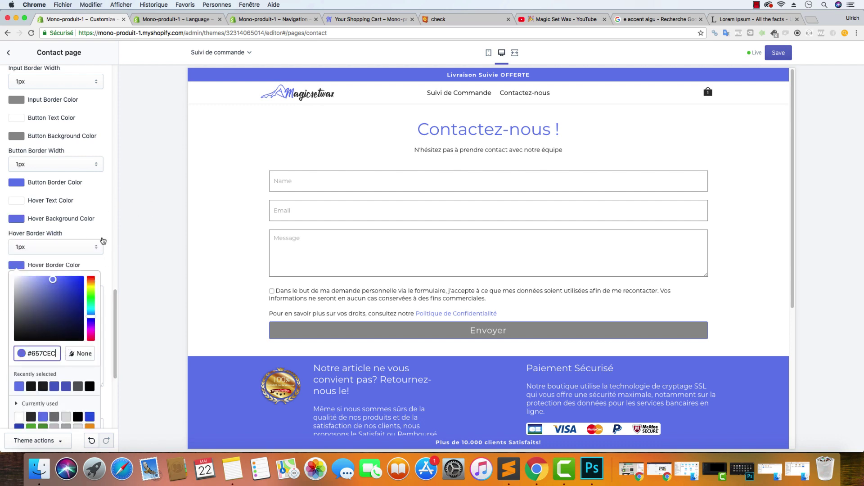
pyautogui.click(112, 207)
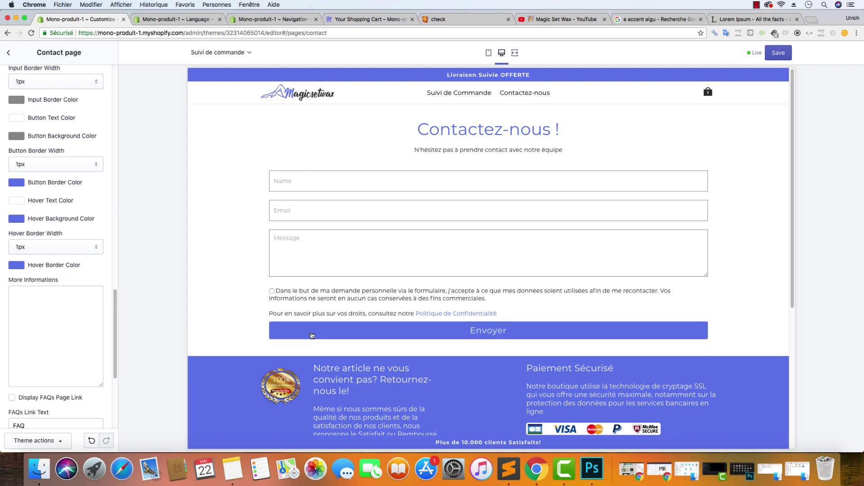
# Check the text colour hex #303030 under Colors, then reopen the Contact page settings
pyautogui.click(10, 53)
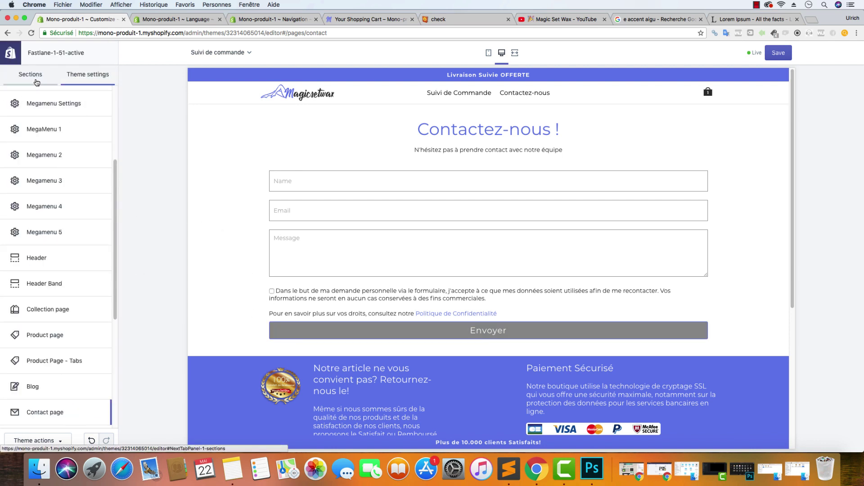
pyautogui.scroll(5, 44, 109)
pyautogui.click(45, 109)
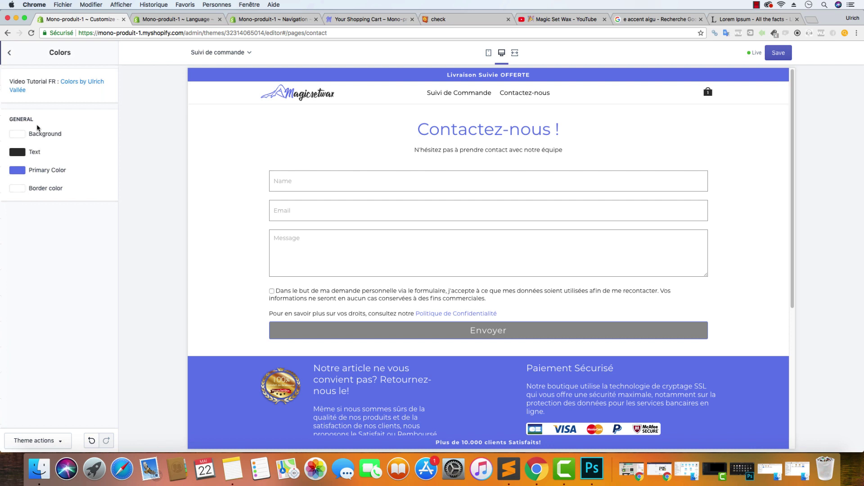
pyautogui.click(21, 153)
pyautogui.click(43, 240)
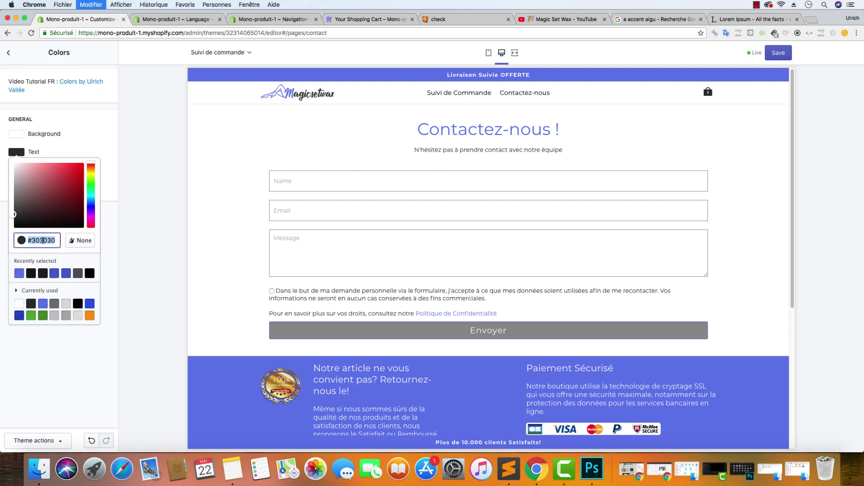
pyautogui.click(8, 53)
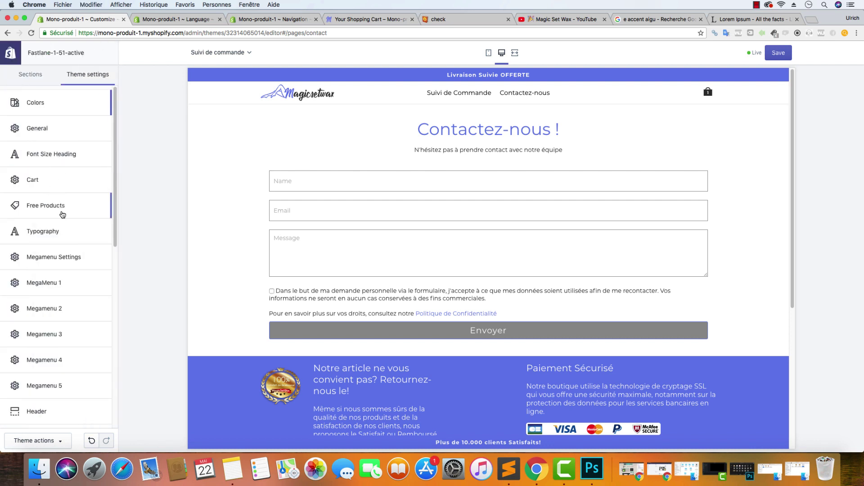
pyautogui.scroll(-5, 62, 204)
pyautogui.scroll(-3, 57, 381)
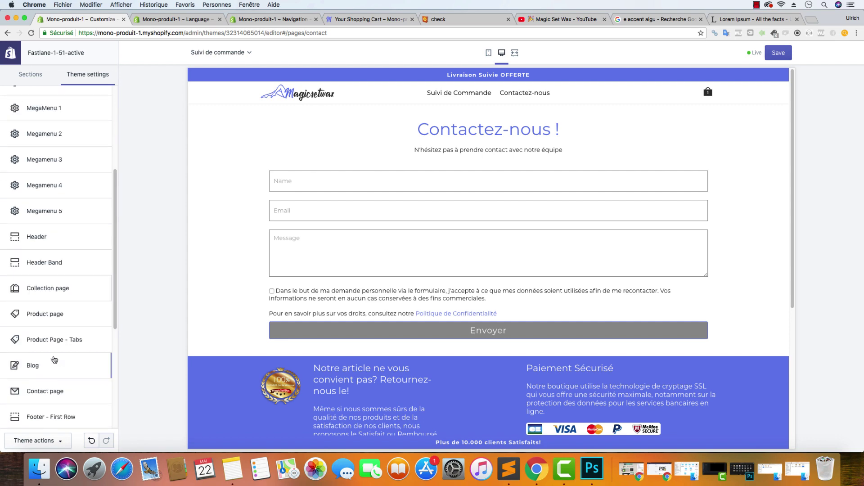
pyautogui.click(50, 389)
pyautogui.scroll(-10, 65, 252)
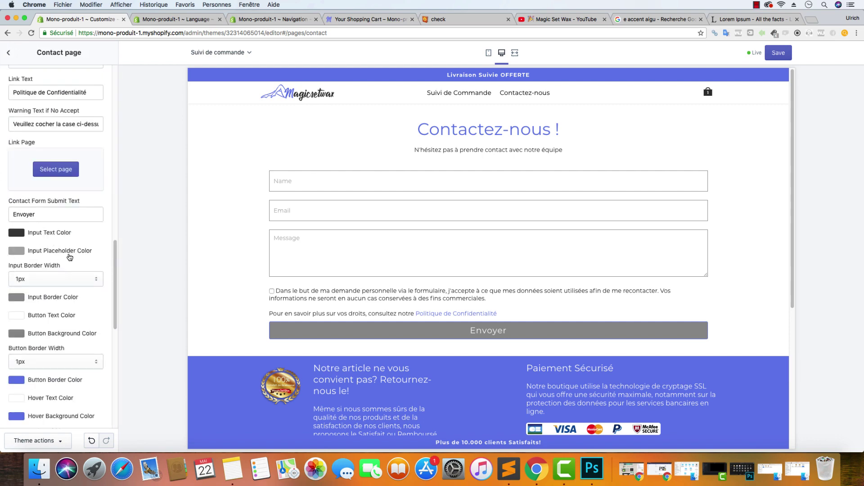
# Type 'cff' in the preview's Name field, then fill it from the first autofill suggestion
pyautogui.write('c')
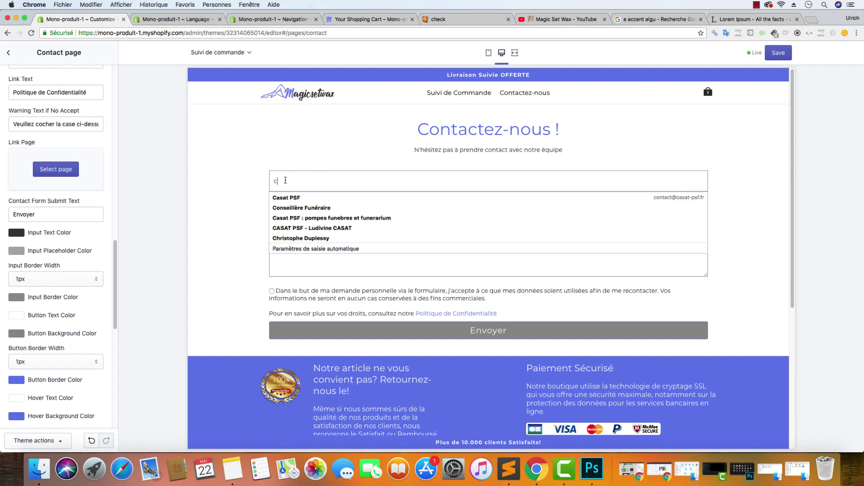
pyautogui.write('ff')
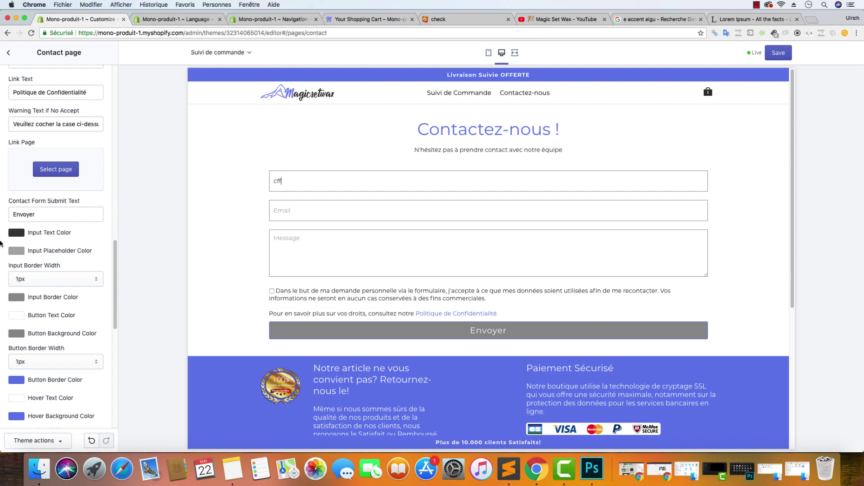
pyautogui.press('BackSpace')
pyautogui.press('BackSpace')
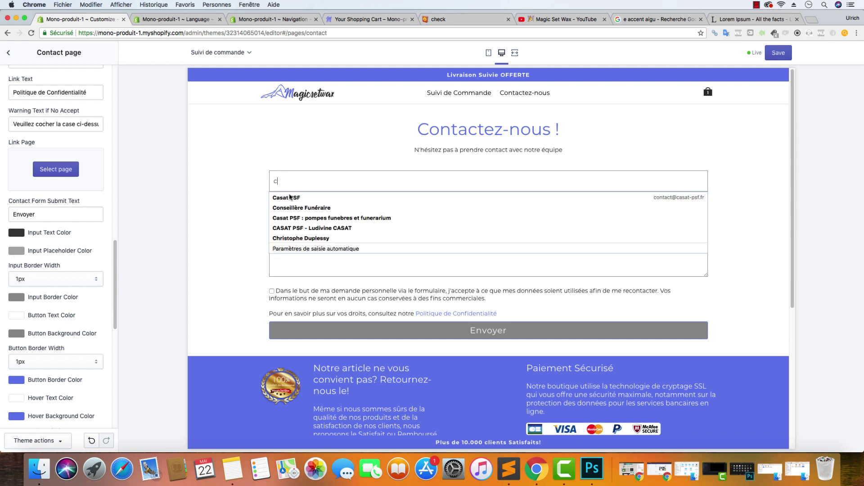
pyautogui.press('Down')
pyautogui.click(17, 250)
pyautogui.moveTo(61, 265); pyautogui.dragTo(13, 278)
# Change the Envoyer button background from #909090 to dark grey #303030 and save the theme
pyautogui.scroll(-5, 53, 304)
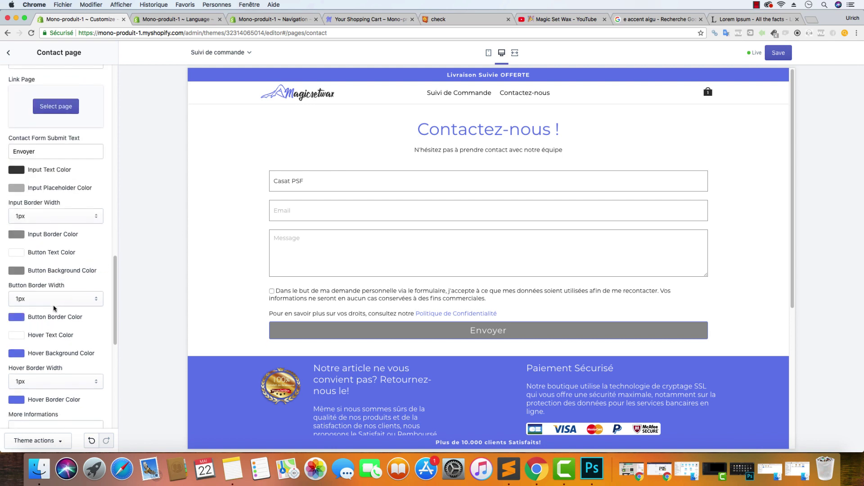
pyautogui.click(21, 208)
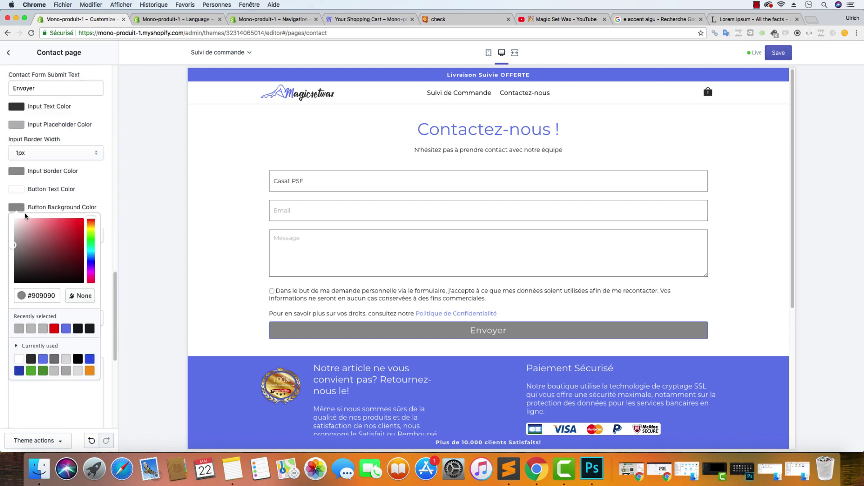
pyautogui.moveTo(57, 293); pyautogui.dragTo(1, 293)
pyautogui.write('#222222')
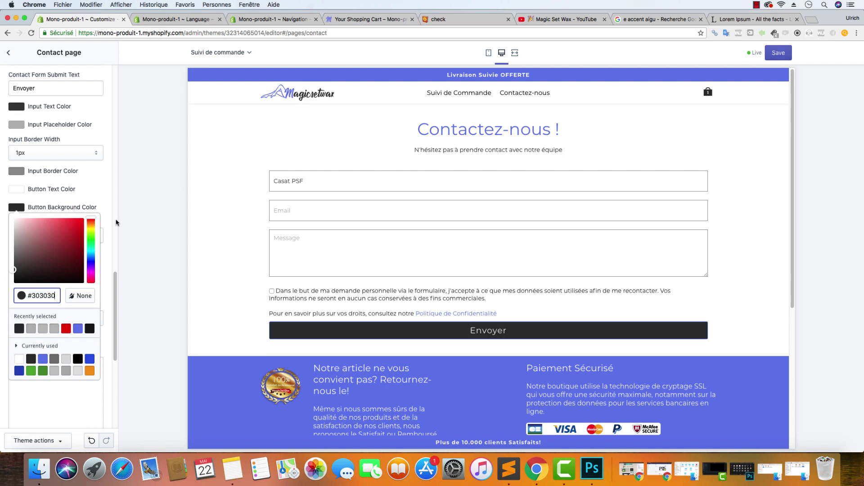
pyautogui.click(108, 175)
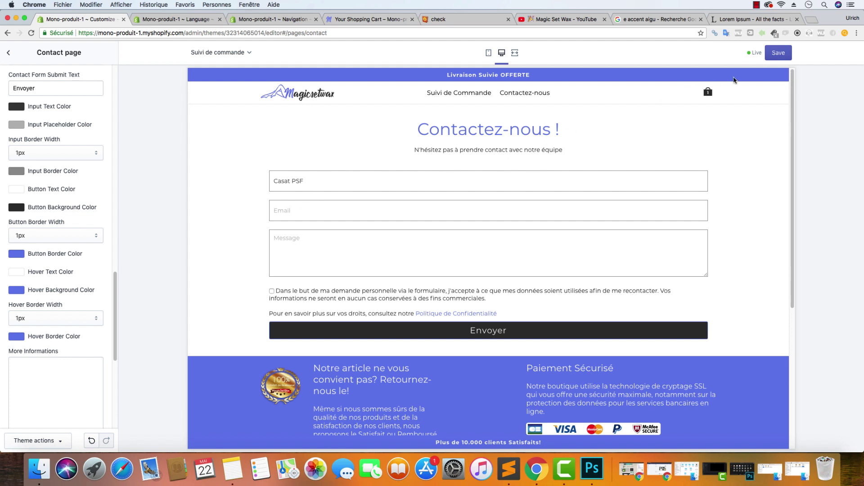
pyautogui.press('super+s')
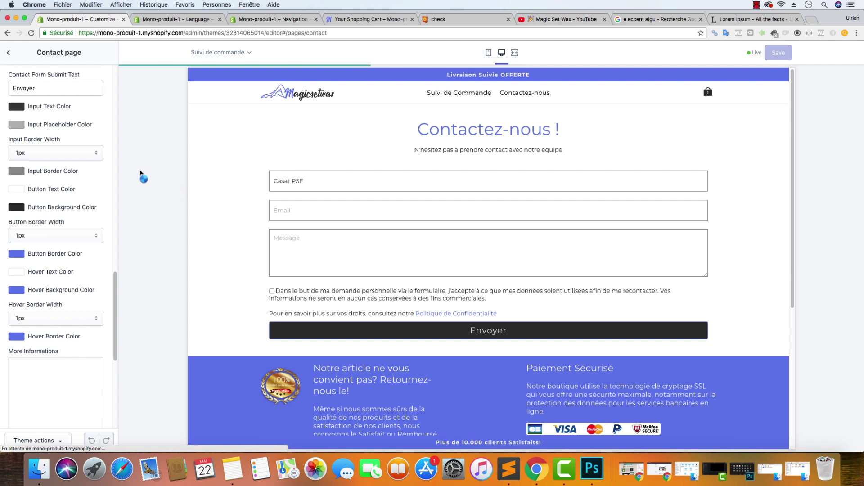
# Return to the theme settings list and reopen the Contact page settings to review them
pyautogui.click(302, 97)
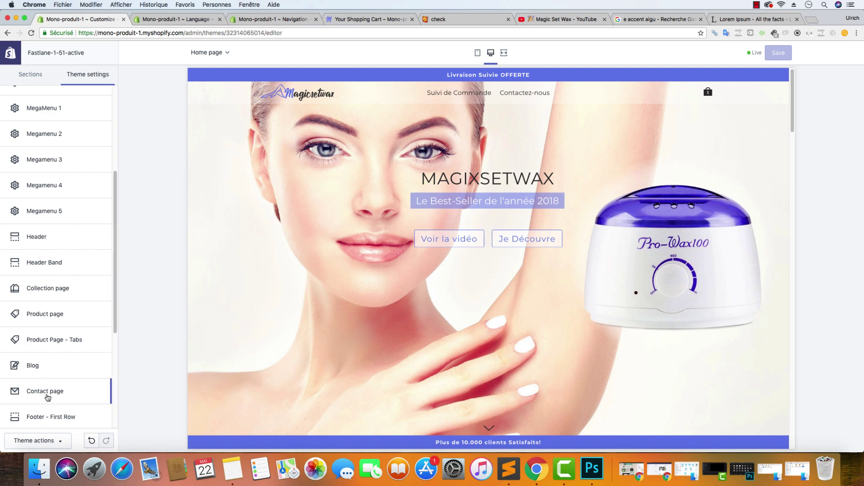
pyautogui.click(46, 391)
pyautogui.scroll(-10, 67, 168)
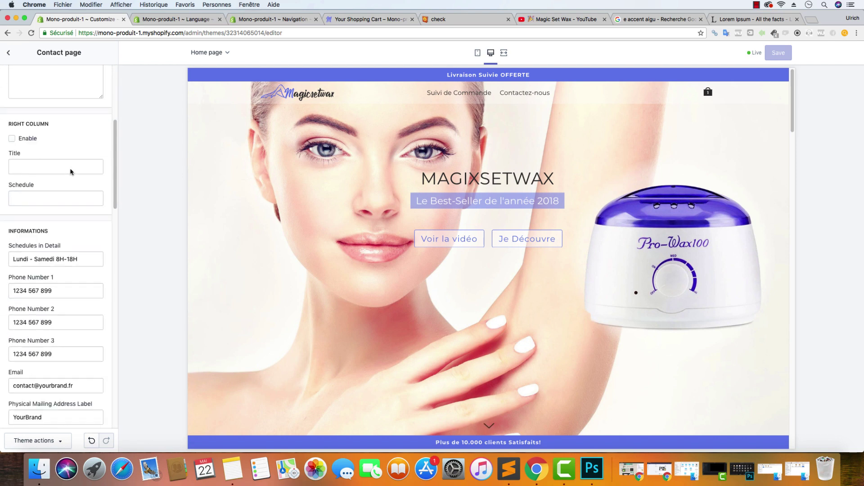
pyautogui.scroll(-6, 72, 169)
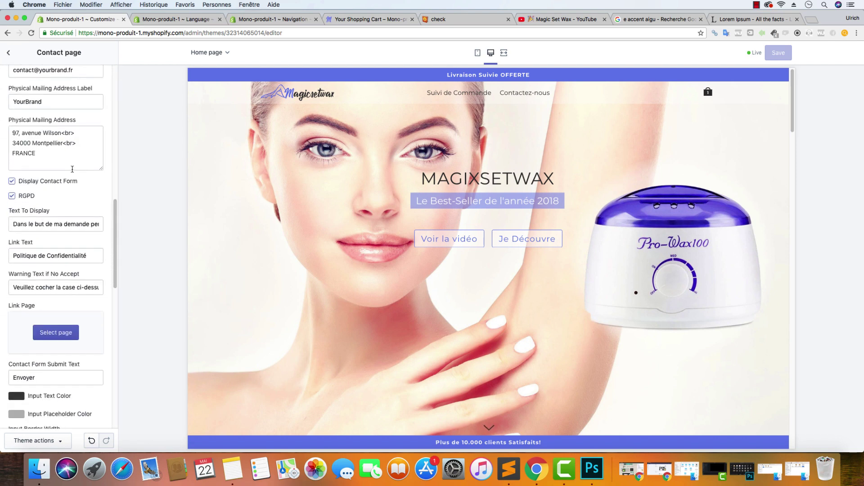
pyautogui.scroll(-8, 73, 172)
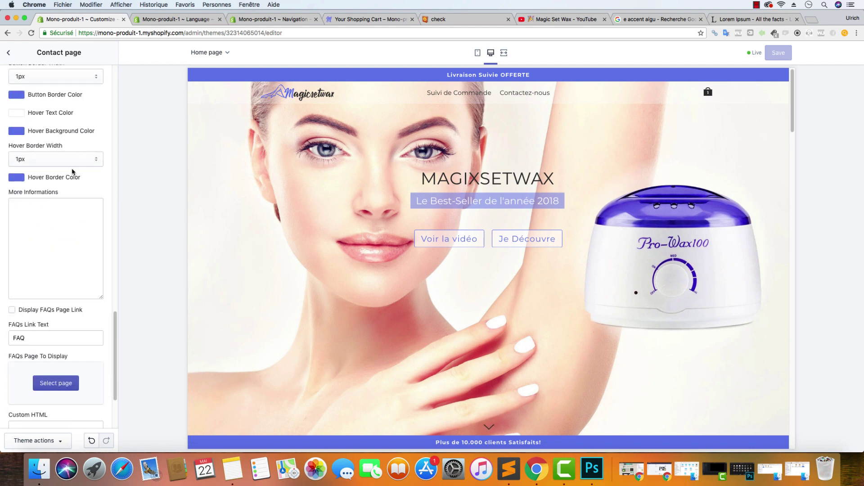
pyautogui.scroll(8, 72, 172)
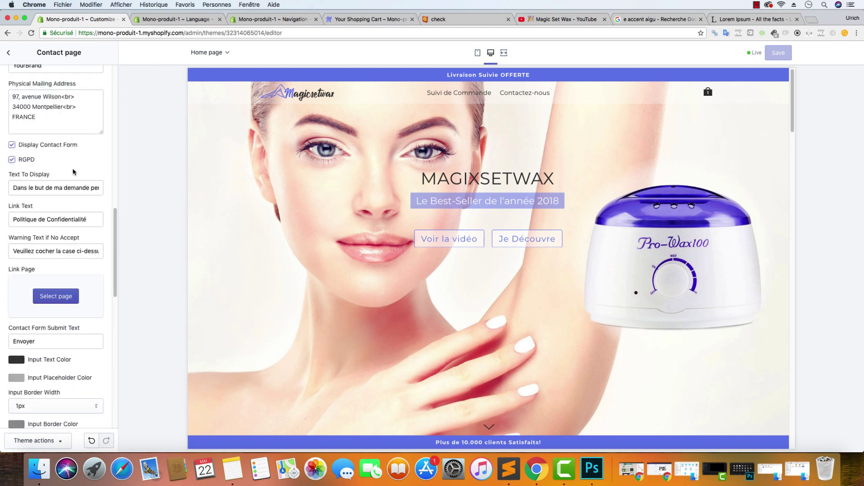
pyautogui.scroll(3, 74, 171)
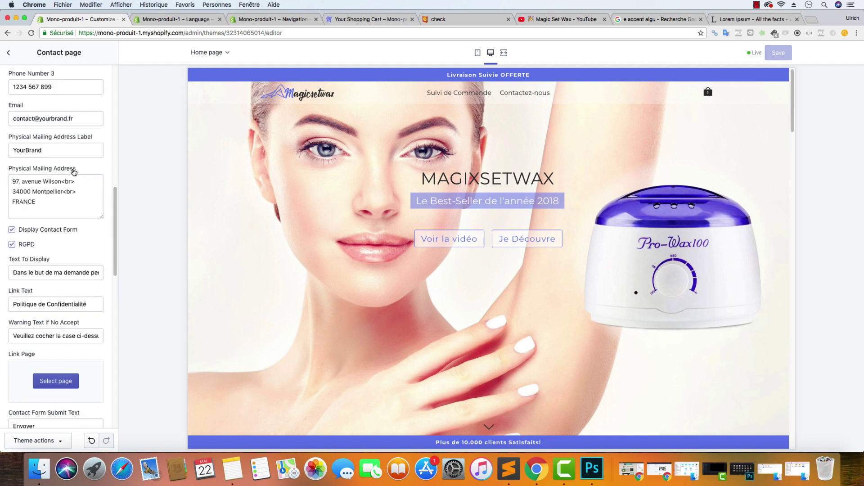
# Look over the rest of the Contact page settings, then go back to the full Theme settings list
pyautogui.scroll(5, 73, 172)
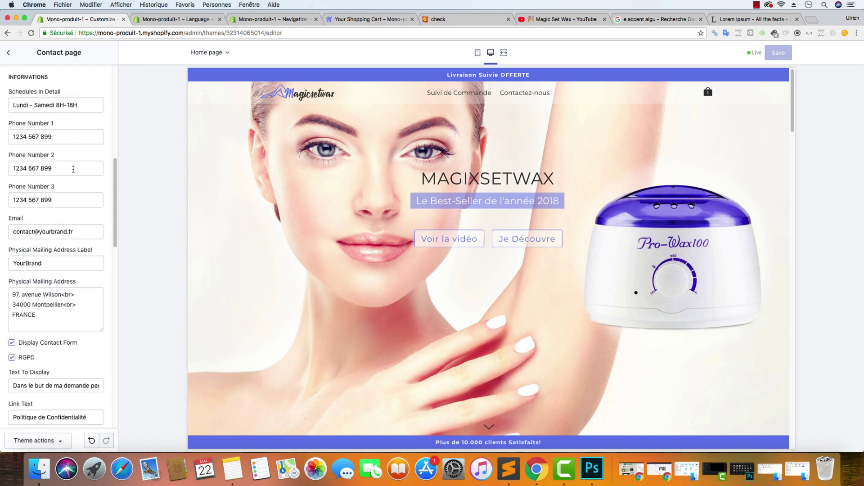
pyautogui.scroll(-8, 73, 171)
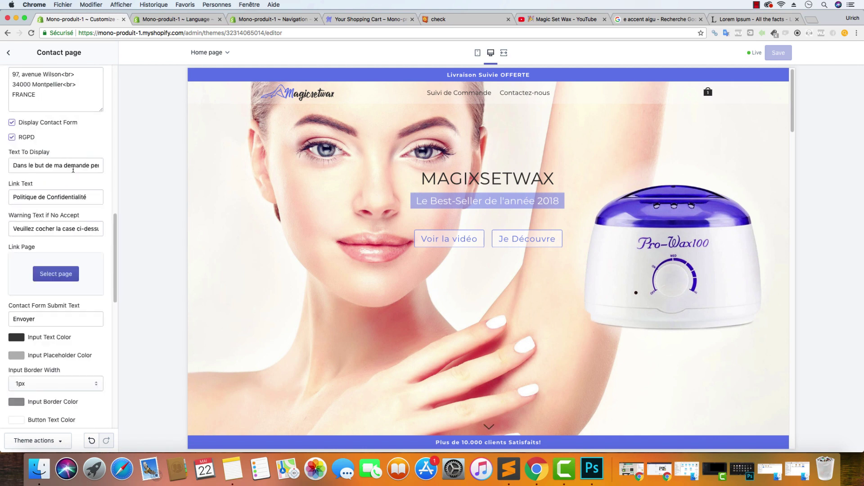
pyautogui.scroll(-10, 73, 170)
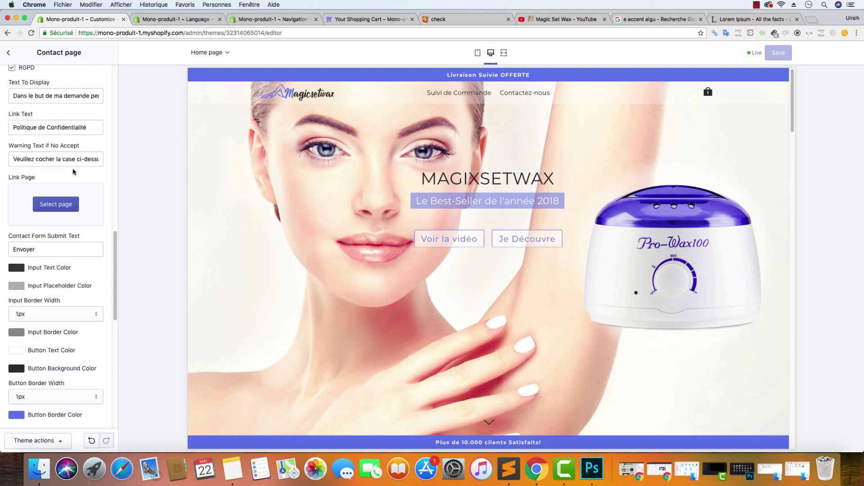
pyautogui.scroll(-3, 72, 172)
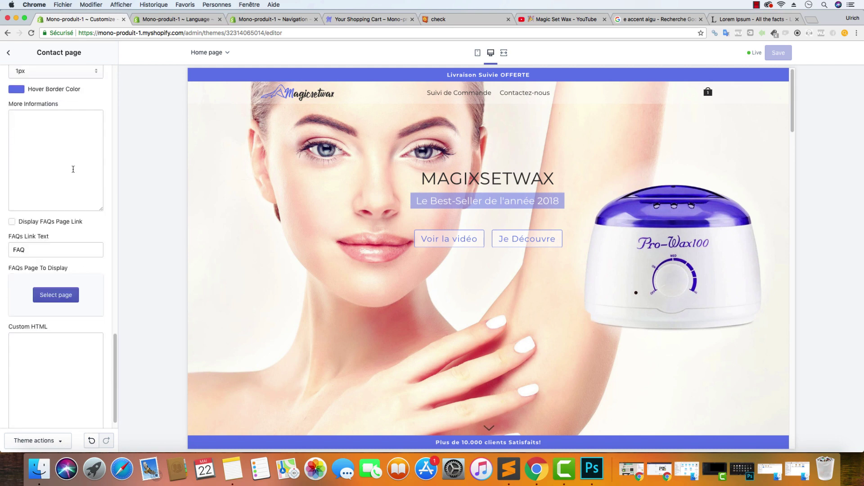
pyautogui.scroll(10, 73, 171)
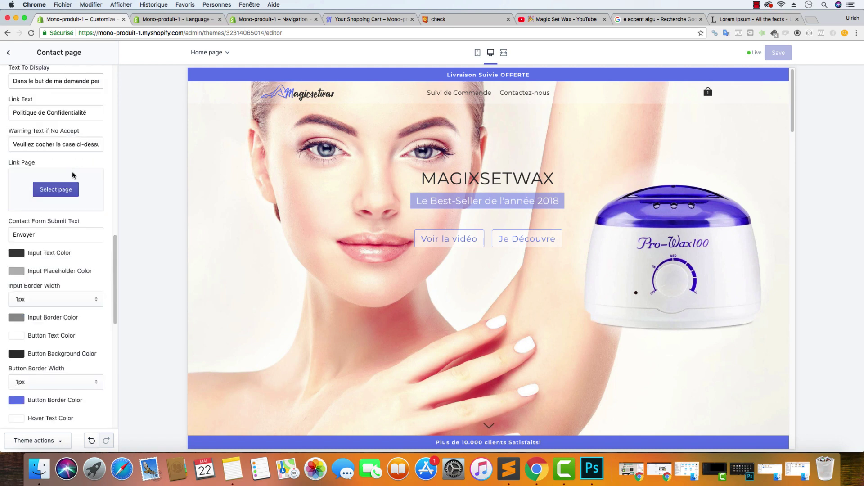
pyautogui.scroll(10, 72, 171)
pyautogui.click(9, 53)
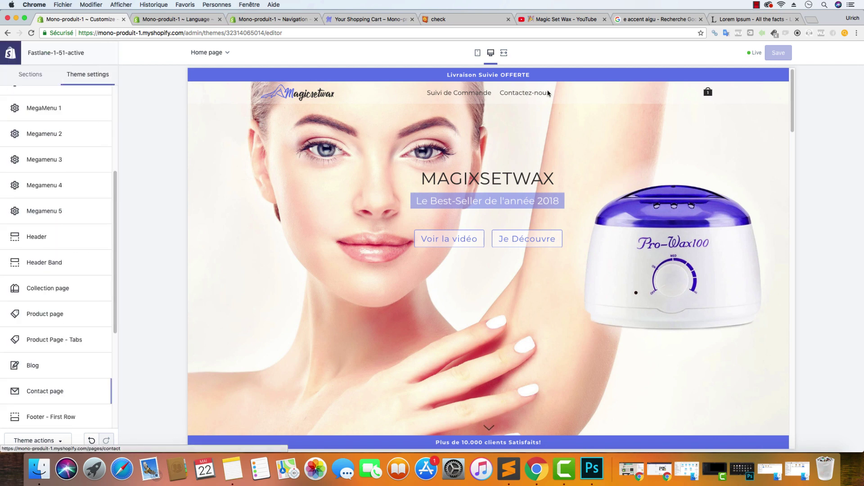
# Navigate the preview to the Contactez-nous page from the store's header menu
pyautogui.click(188, 103)
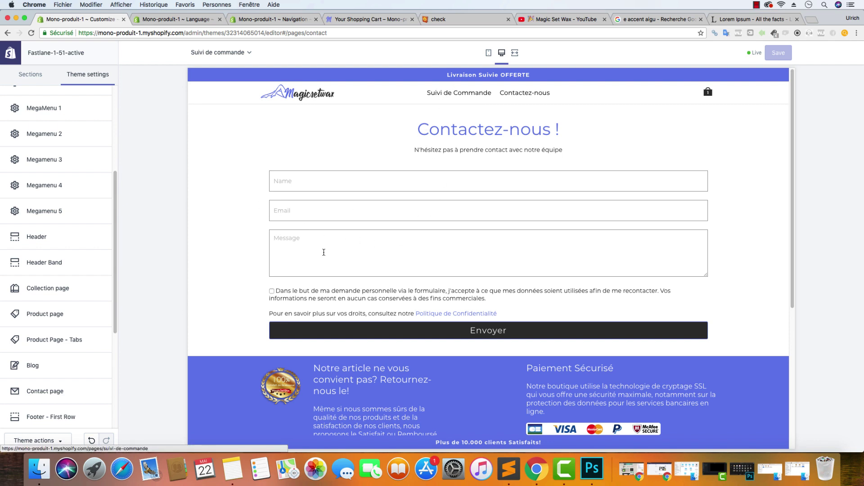
pyautogui.click(320, 100)
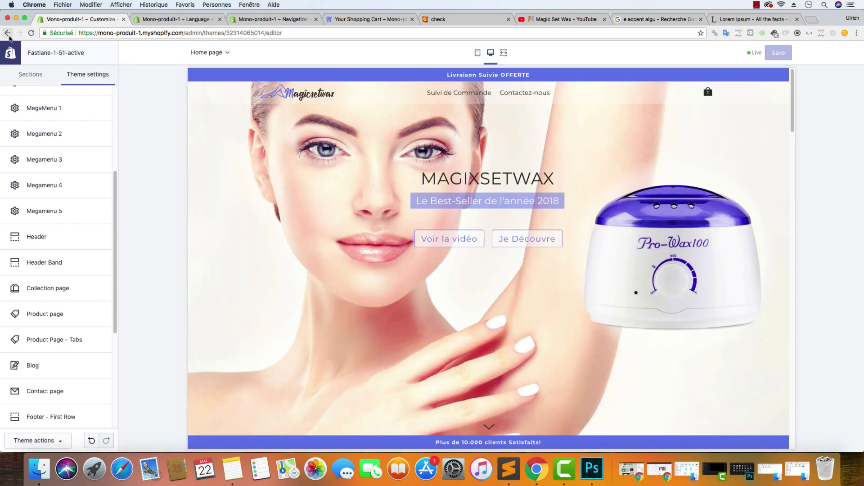
pyautogui.click(526, 93)
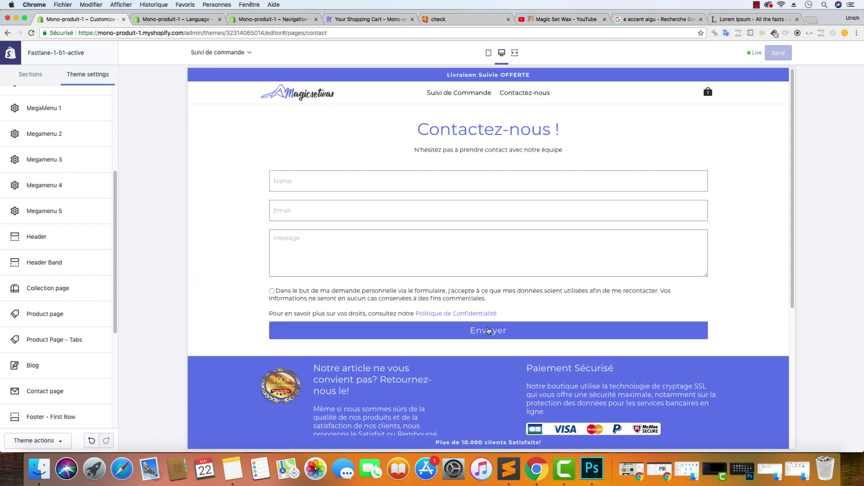
# Submit the empty contact form, then autofill the name and e-mail fields from a saved contact
pyautogui.click(489, 331)
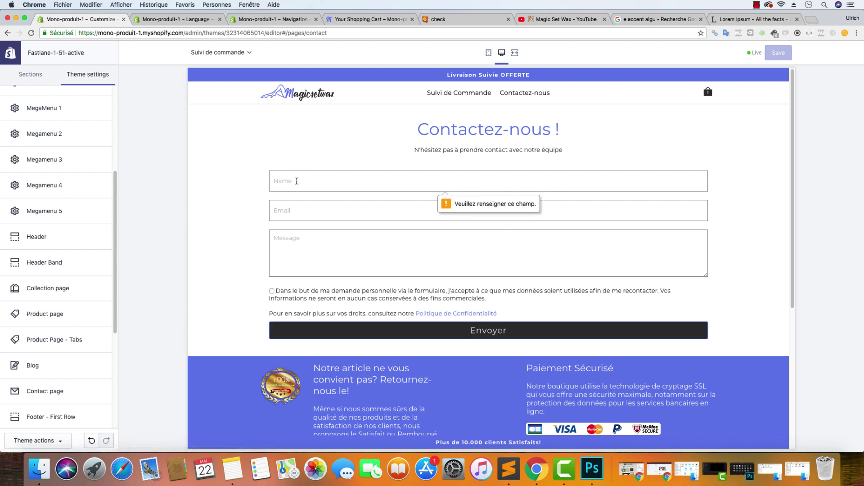
pyautogui.click(318, 183)
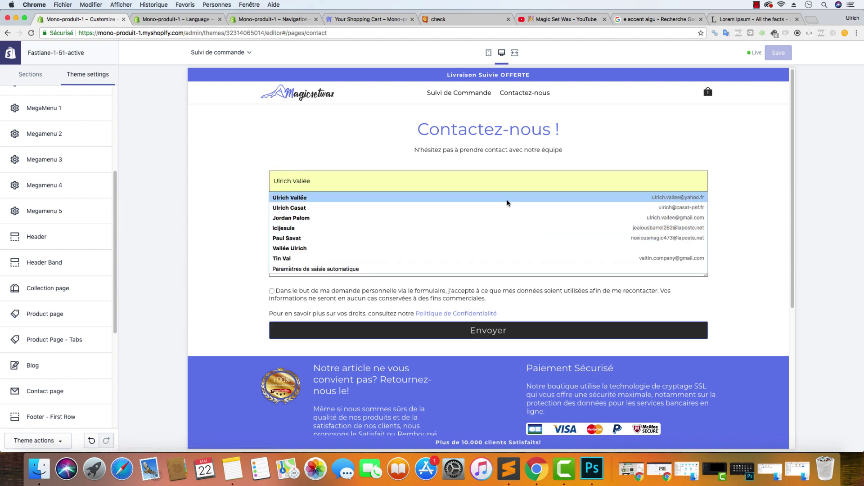
pyautogui.click(510, 198)
# Type the test message 'fsfsdfsdf' and submit without ticking the RGPD consent box
pyautogui.click(356, 243)
pyautogui.write('fsfsdfsdf')
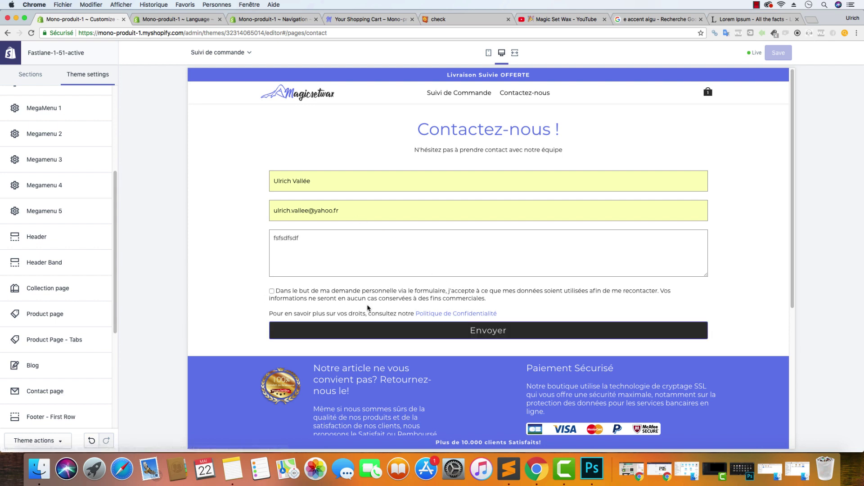
pyautogui.click(416, 336)
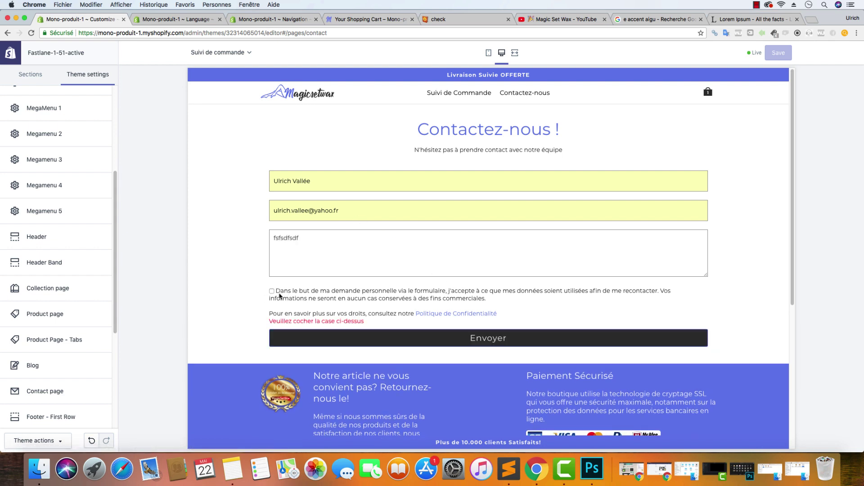
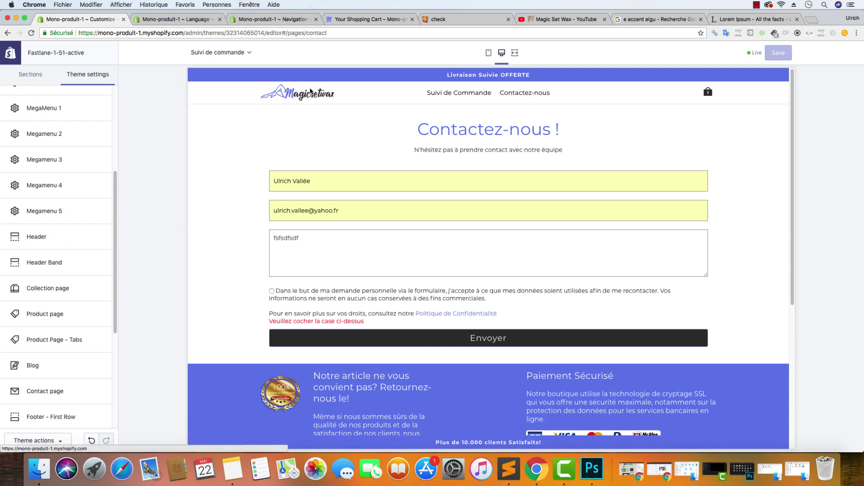
# Return the store preview to the home page and locate the Informations footer links
pyautogui.click(293, 107)
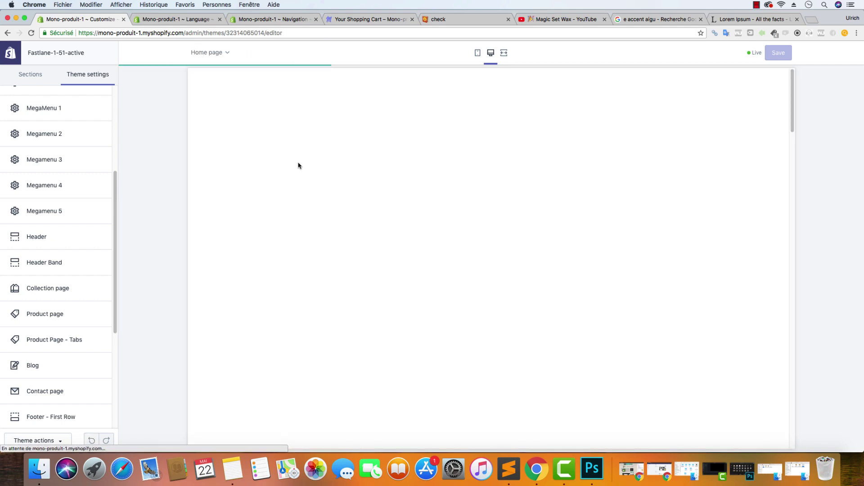
pyautogui.scroll(-10, 356, 161)
pyautogui.scroll(5, 356, 161)
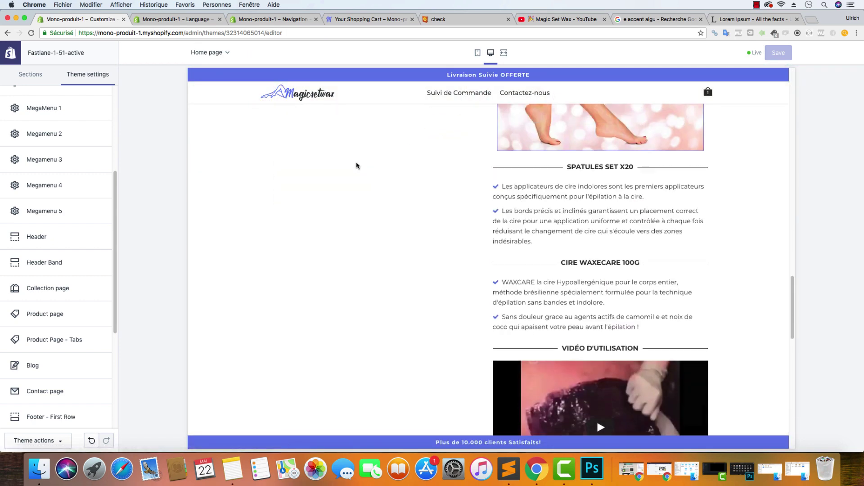
pyautogui.scroll(5, 359, 173)
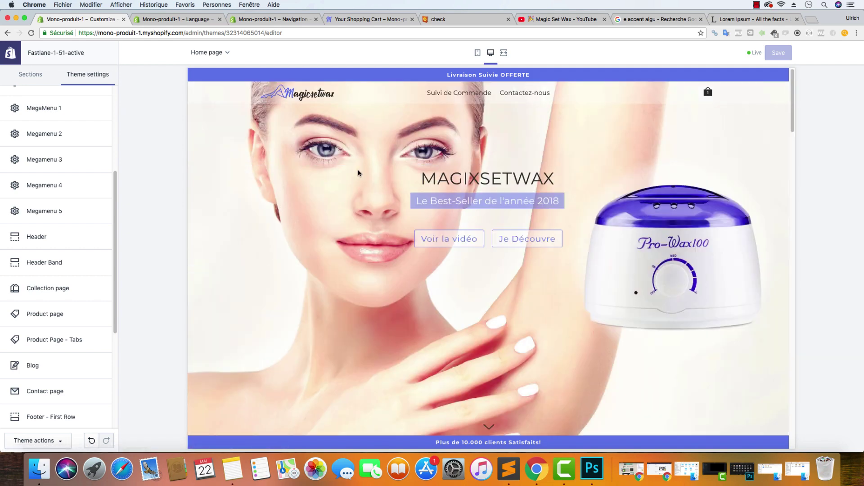
pyautogui.scroll(-20, 360, 172)
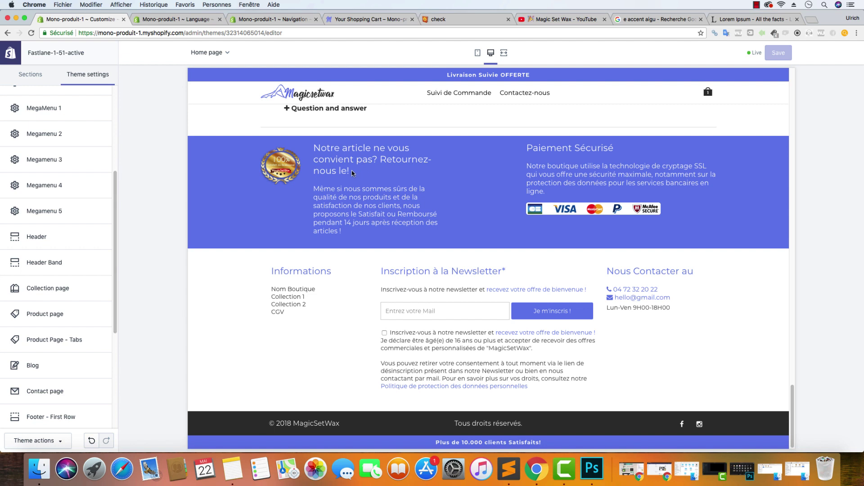
pyautogui.moveTo(297, 314); pyautogui.dragTo(270, 288)
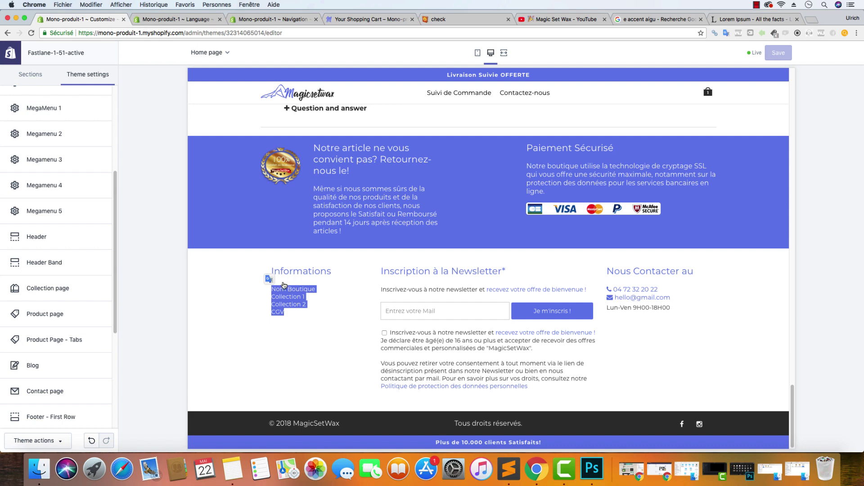
# Open Footer - Second Row settings and copy the Custom HTML 1 list code
pyautogui.scroll(-5, 63, 247)
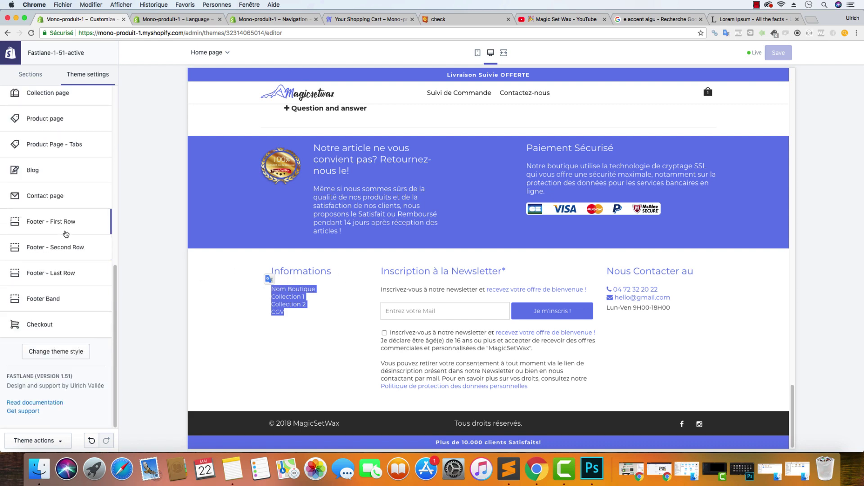
pyautogui.click(59, 247)
pyautogui.scroll(-10, 59, 239)
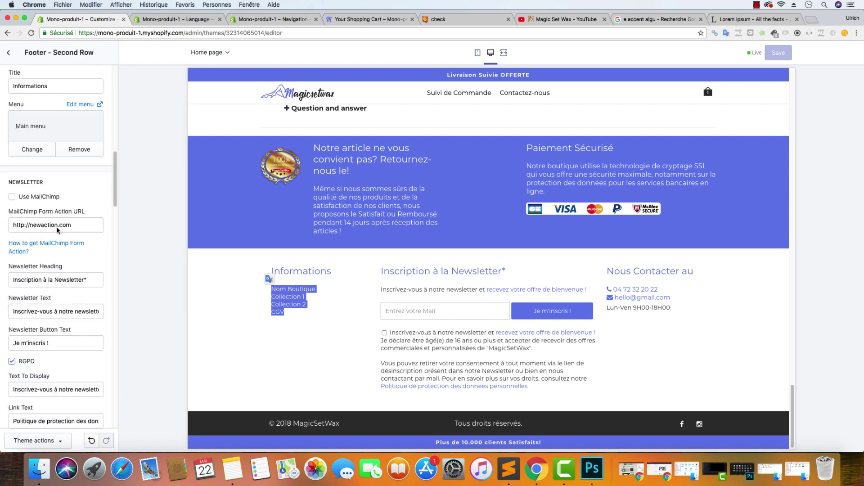
pyautogui.click(54, 245)
pyautogui.press('super+a')
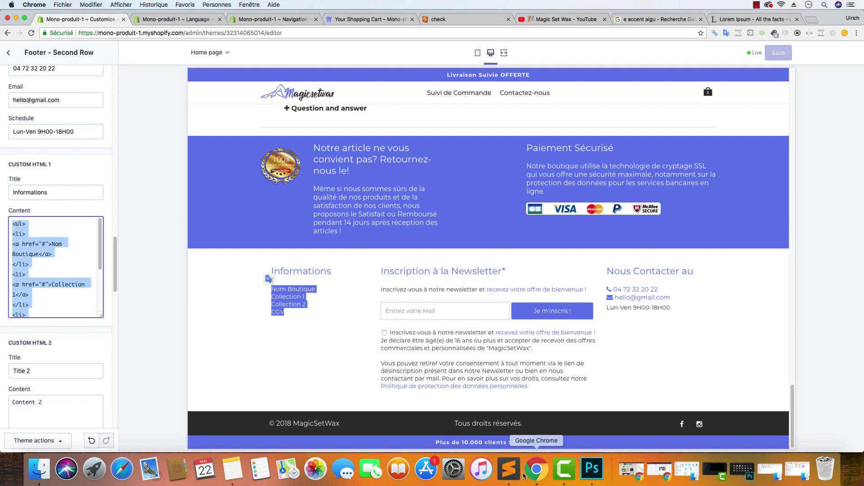
pyautogui.click(509, 469)
# Paste the footer list over the old text and rename Nom Boutique to MagicSetWax
pyautogui.click(364, 276)
pyautogui.press('super+a')
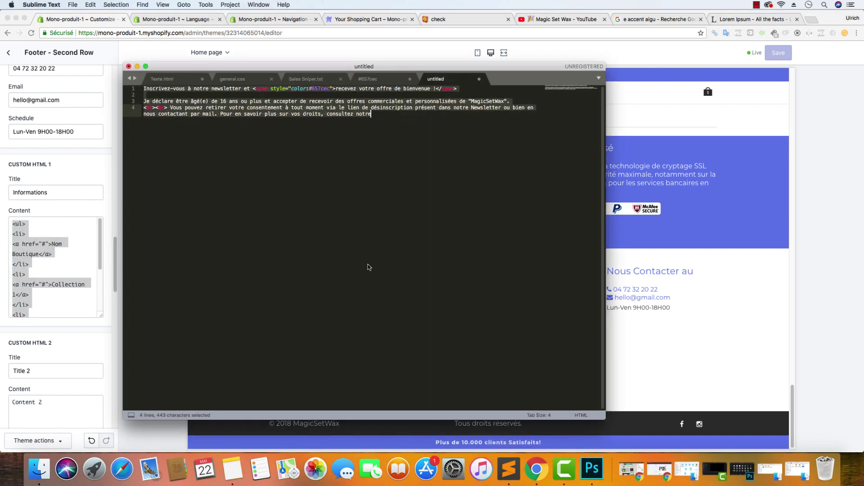
pyautogui.write('<ul> <li> <a href="#">Nom Boutique</a> </li> <li> <a href="#">Collection 1</a> </li> <li> <a href="#">Collection 2</a> </li> <li> <a href="#">CGV</a> </li> </ul>')
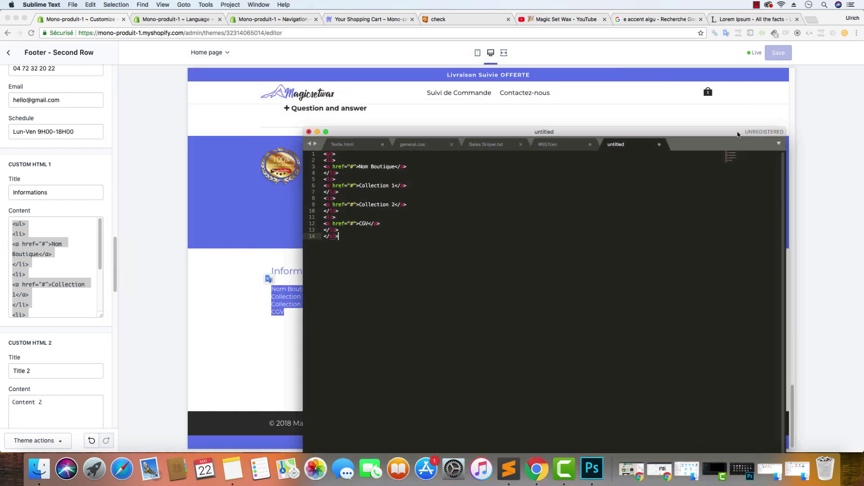
pyautogui.moveTo(552, 66); pyautogui.dragTo(723, 129)
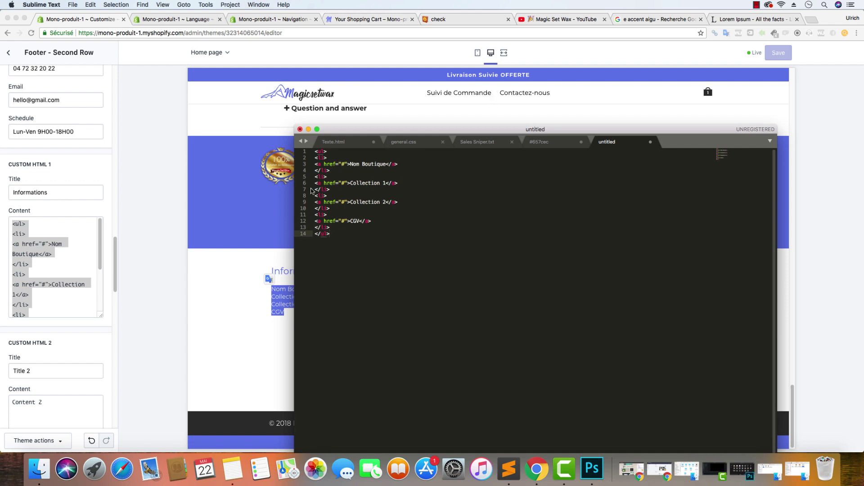
pyautogui.moveTo(389, 166); pyautogui.dragTo(353, 165)
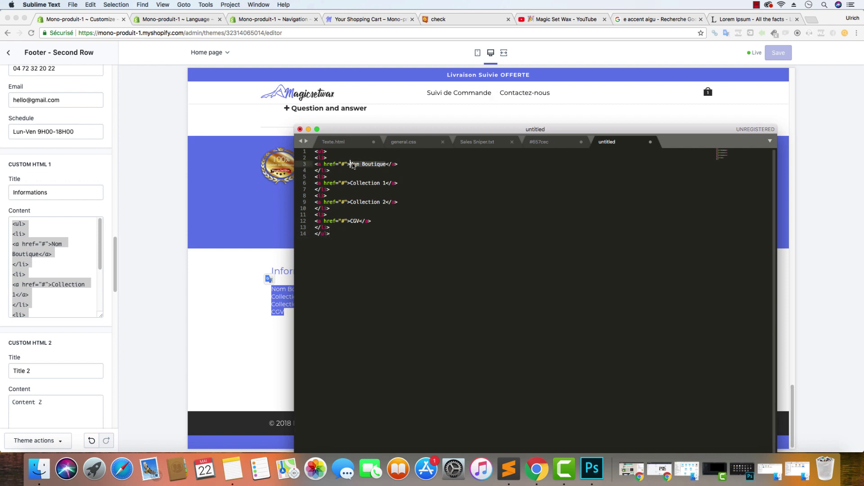
pyautogui.write('MagicSetWax')
# Point the first link's href to the store home page address
pyautogui.click(347, 19)
pyautogui.click(230, 63)
pyautogui.click(132, 34)
pyautogui.press('super+c')
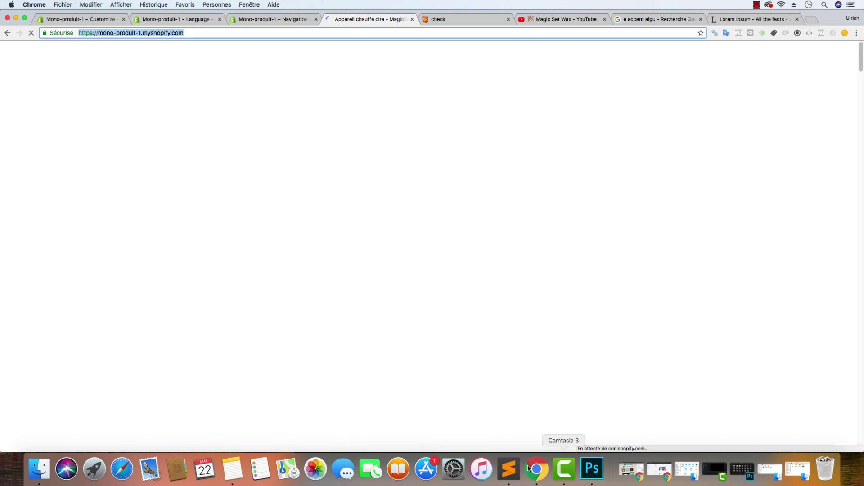
pyautogui.click(508, 469)
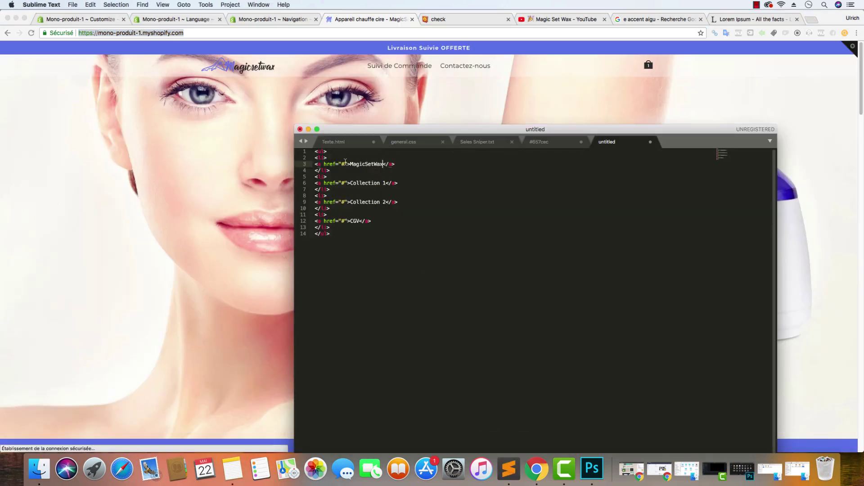
pyautogui.doubleClick(345, 164)
pyautogui.press('super+v')
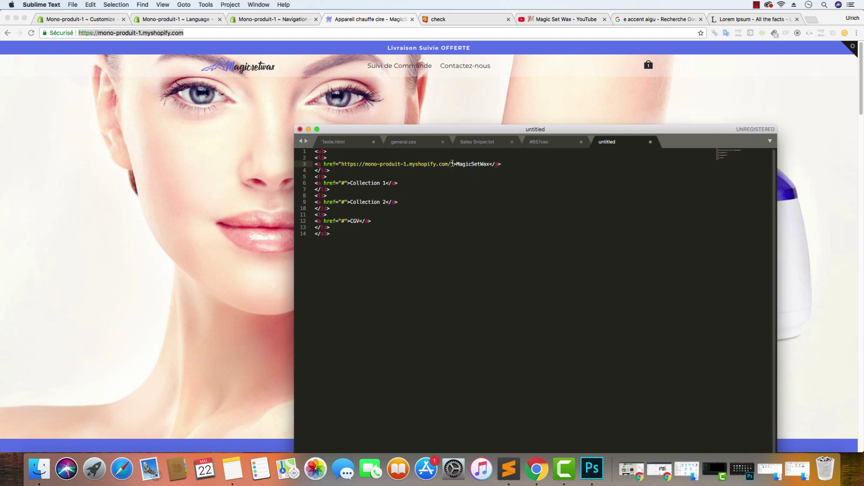
# Give the first link title="MagicSetWax" and rename Collection 1 to Suivi de Commande
pyautogui.write('title')
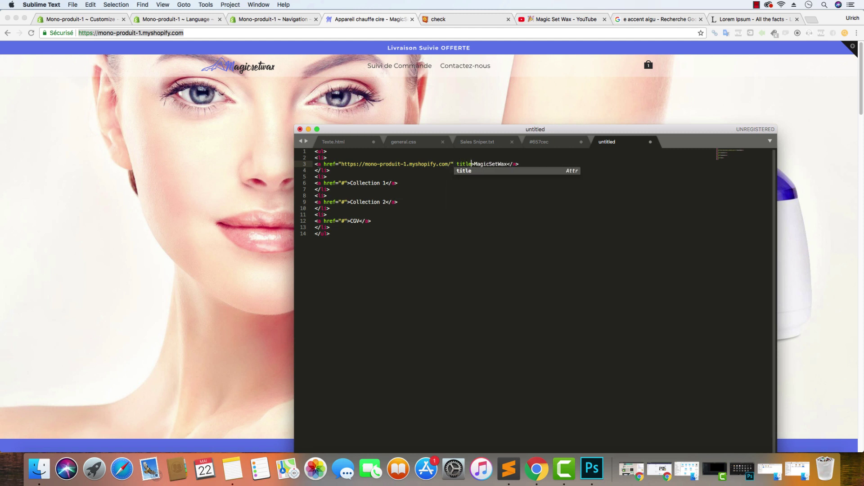
pyautogui.press('Return')
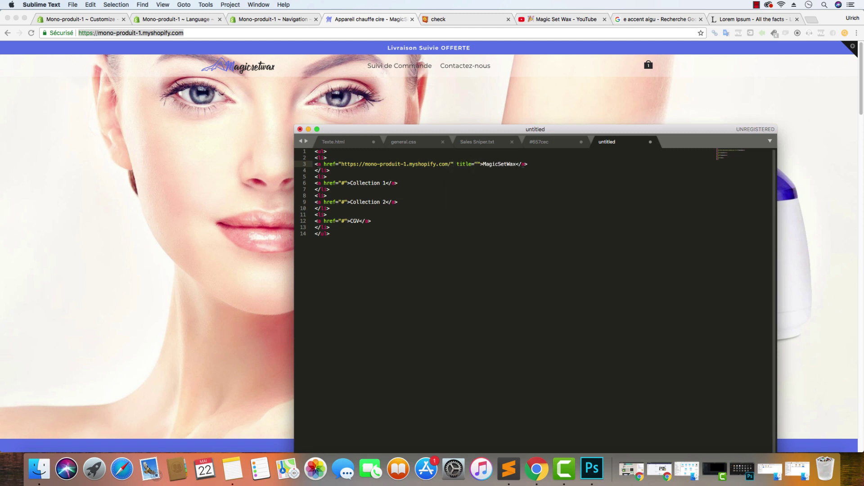
pyautogui.write('MagicSet')
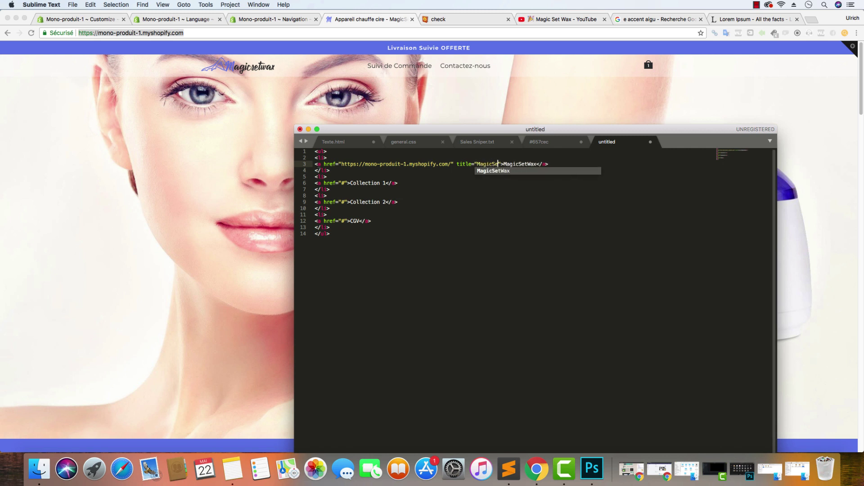
pyautogui.write('Wax')
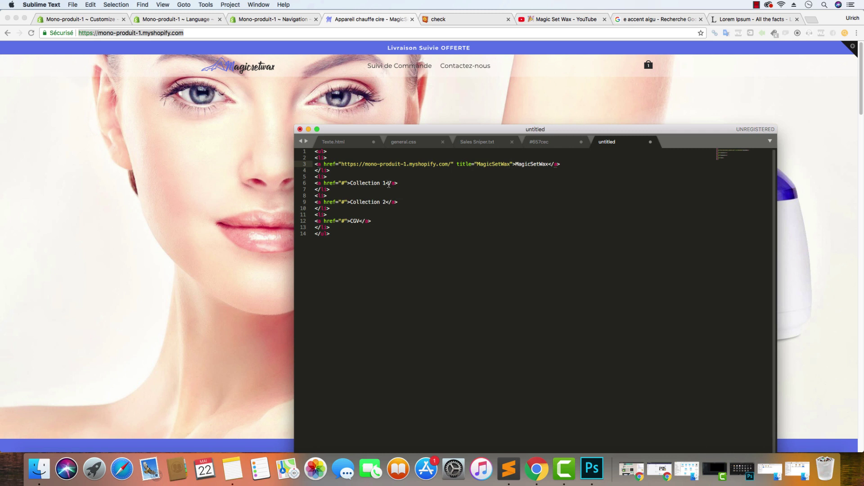
pyautogui.moveTo(388, 184); pyautogui.dragTo(351, 181)
pyautogui.write('Suivi de C')
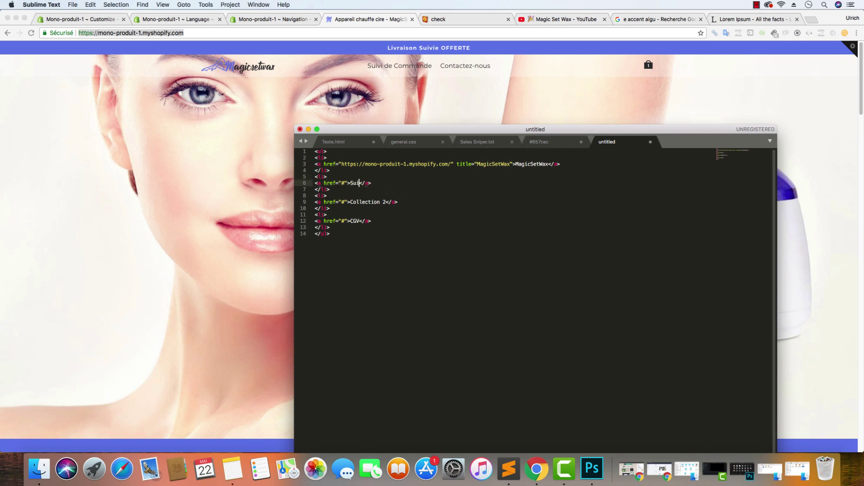
pyautogui.write('ommande')
# Paste the suivi-de-commande page address into line 6's link href
pyautogui.click(407, 68)
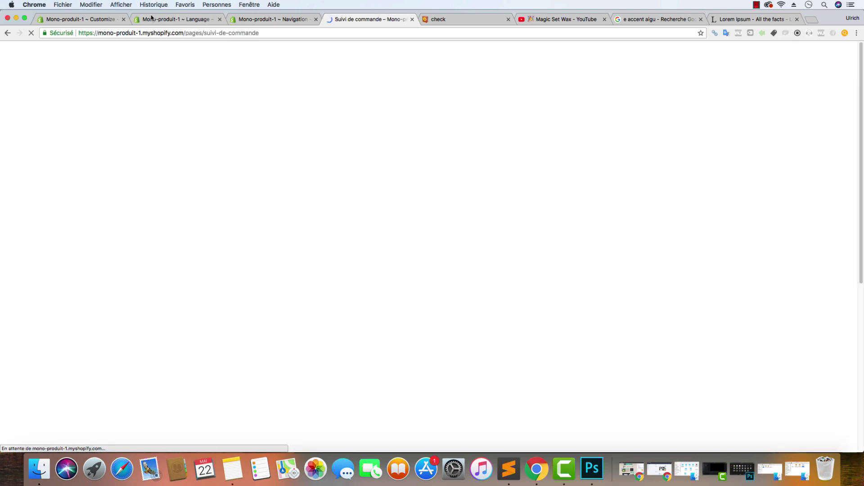
pyautogui.click(90, 33)
pyautogui.press('super+c')
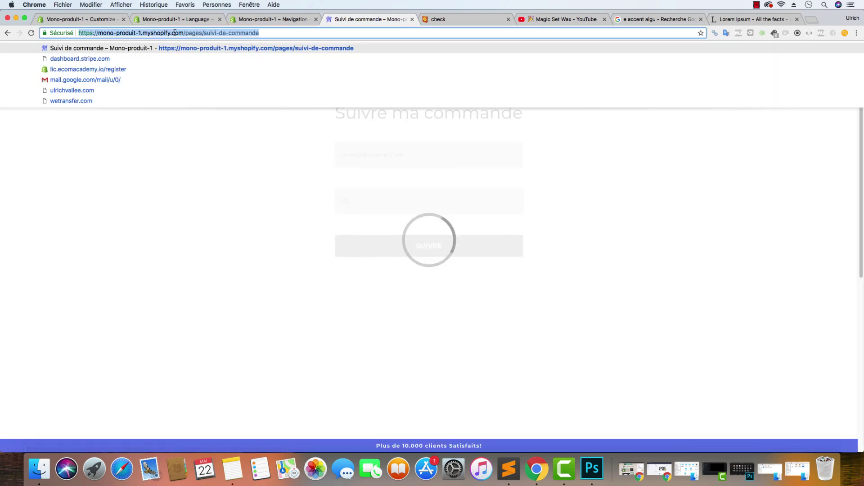
pyautogui.click(8, 32)
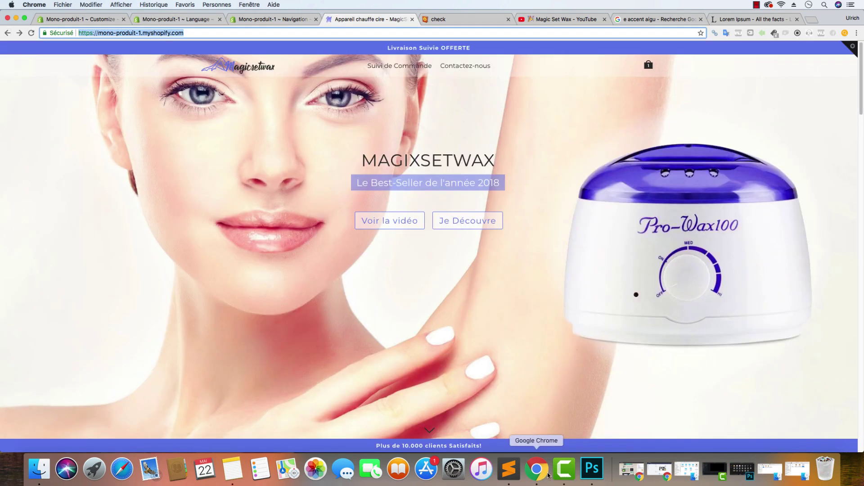
pyautogui.click(509, 469)
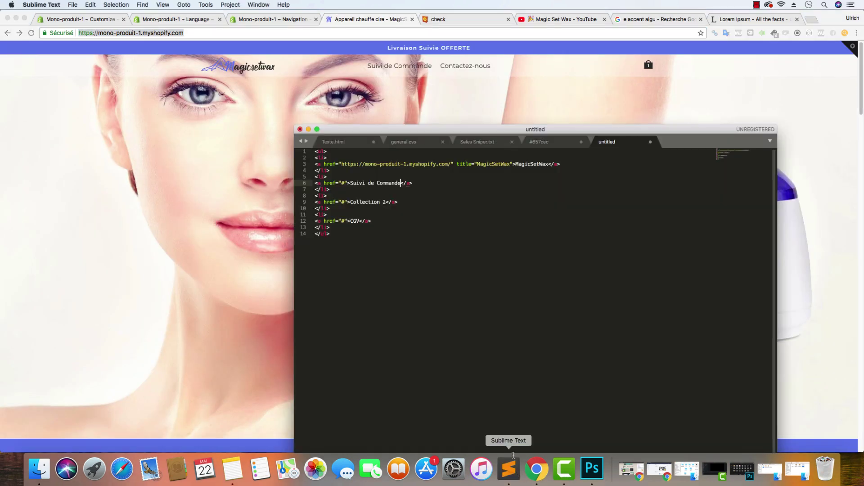
pyautogui.doubleClick(344, 182)
pyautogui.press('super+v')
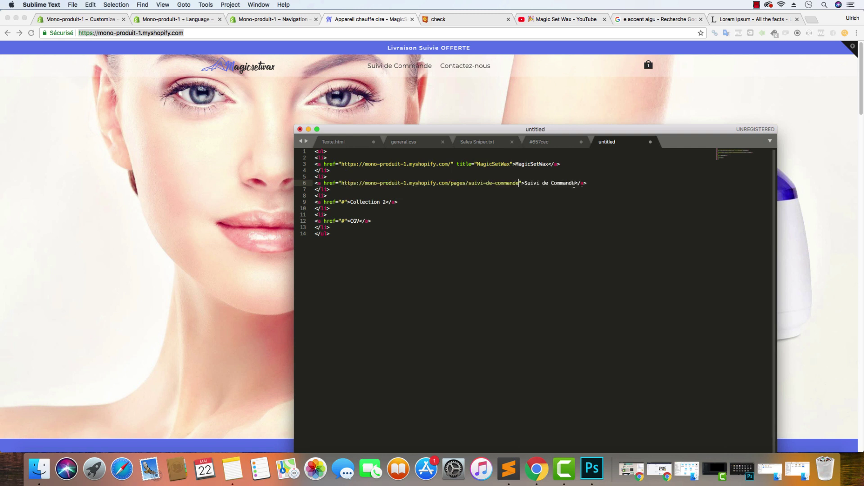
# Add title="Suivi de Commande" to the line 6 link
pyautogui.click(593, 191)
pyautogui.moveTo(576, 184); pyautogui.dragTo(523, 183)
pyautogui.press('super+c')
pyautogui.click(522, 183)
pyautogui.write('title')
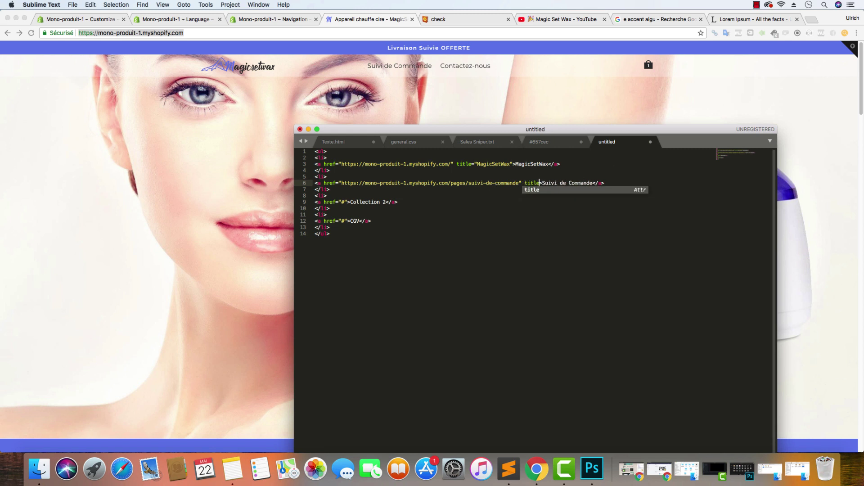
pyautogui.press('Tab')
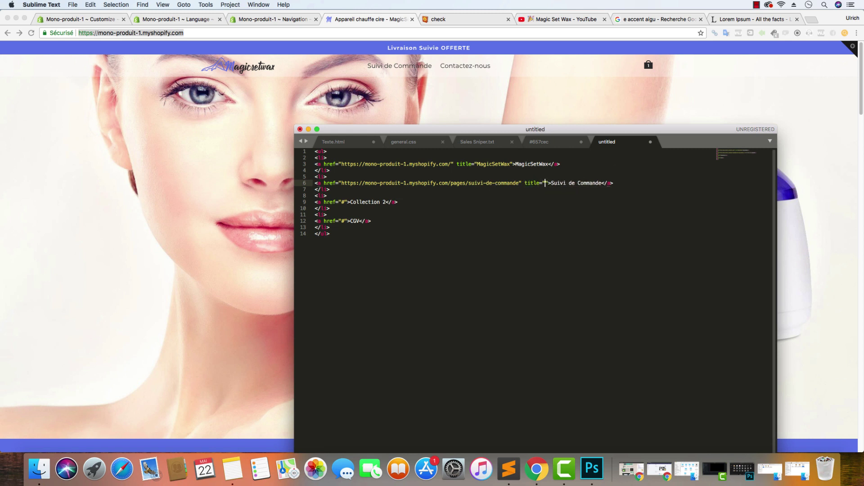
pyautogui.press('super+v')
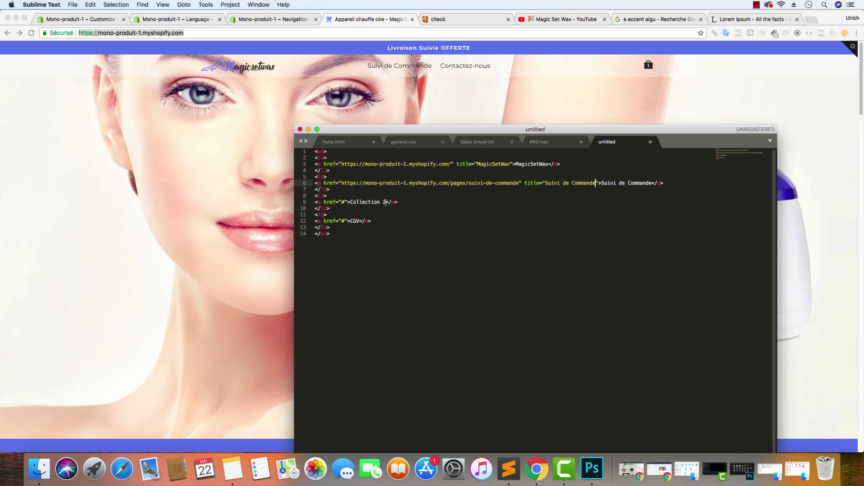
# Replace Collection 2 on line 9 with Conditions Générales de Vente
pyautogui.doubleClick(342, 201)
pyautogui.moveTo(384, 202); pyautogui.dragTo(351, 203)
pyautogui.write('CGV')
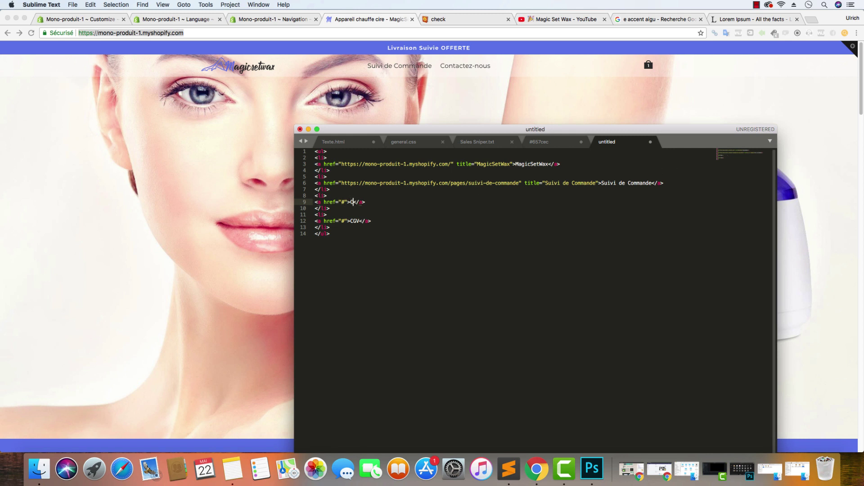
pyautogui.press('BackSpace')
pyautogui.press('BackSpace')
pyautogui.press('BackSpace')
pyautogui.write('Conditions Générales de Vente')
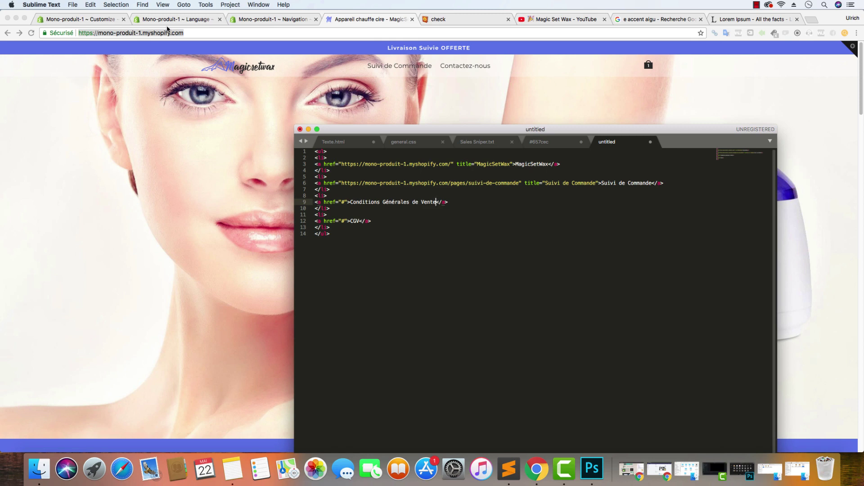
# Open the Conditions Générales de Vente page from Pages, view it live, and copy its address
pyautogui.click(72, 20)
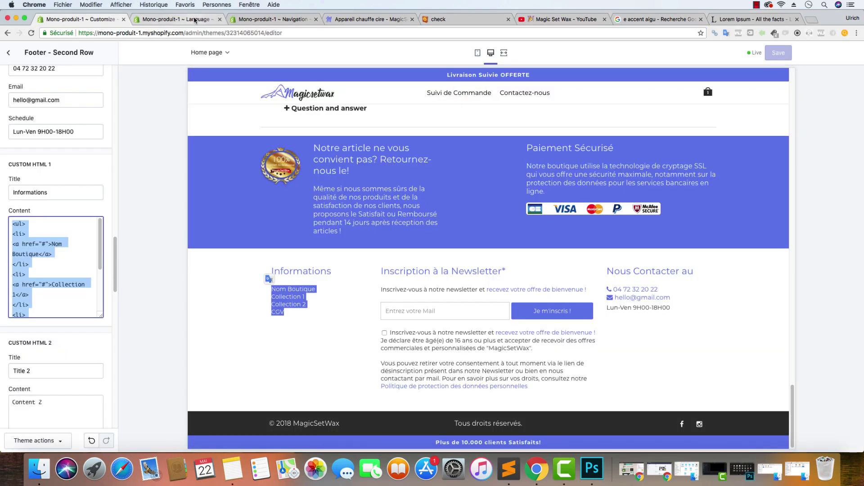
pyautogui.click(176, 19)
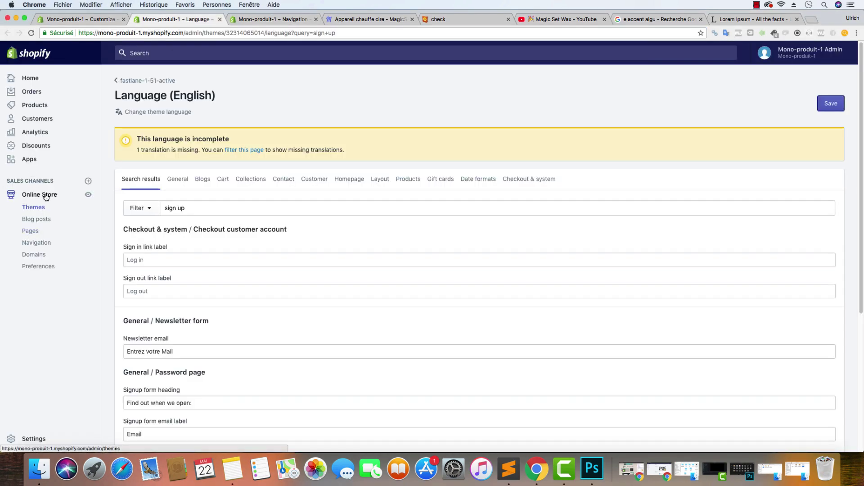
pyautogui.click(31, 231)
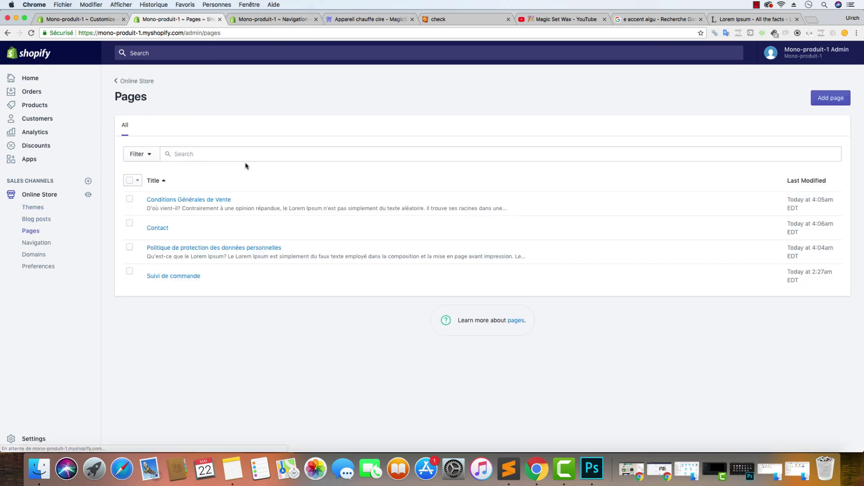
pyautogui.click(174, 199)
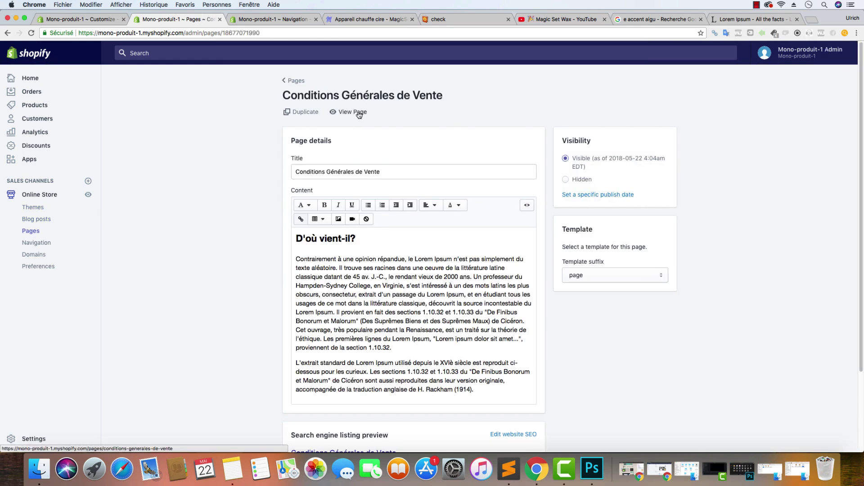
pyautogui.click(359, 114)
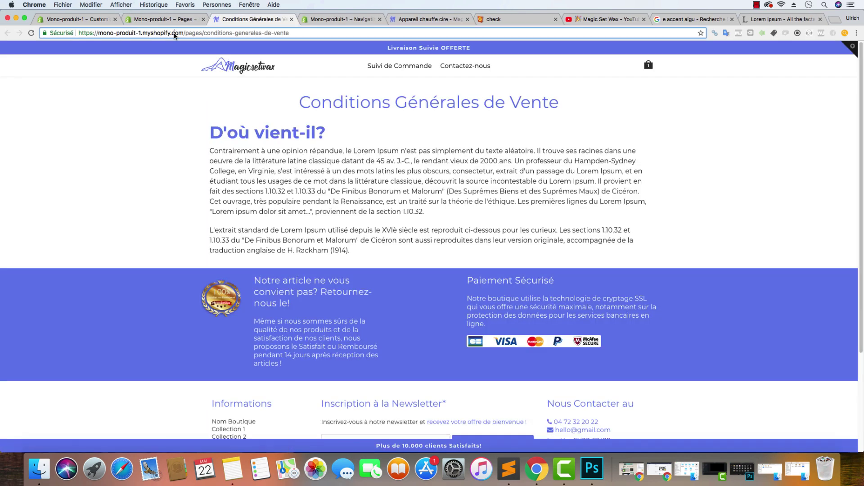
pyautogui.rightClick(174, 34)
pyautogui.click(189, 44)
# Check the page's search engine listing URL and handle in the admin editor
pyautogui.click(161, 20)
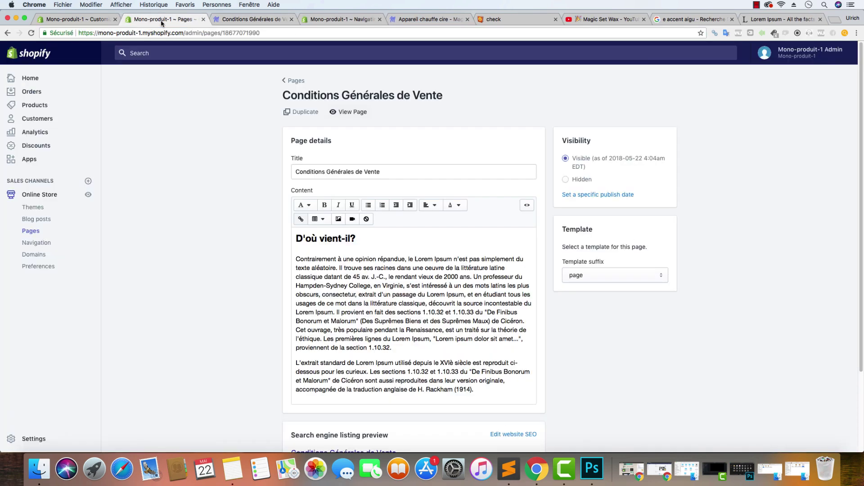
pyautogui.scroll(-5, 225, 252)
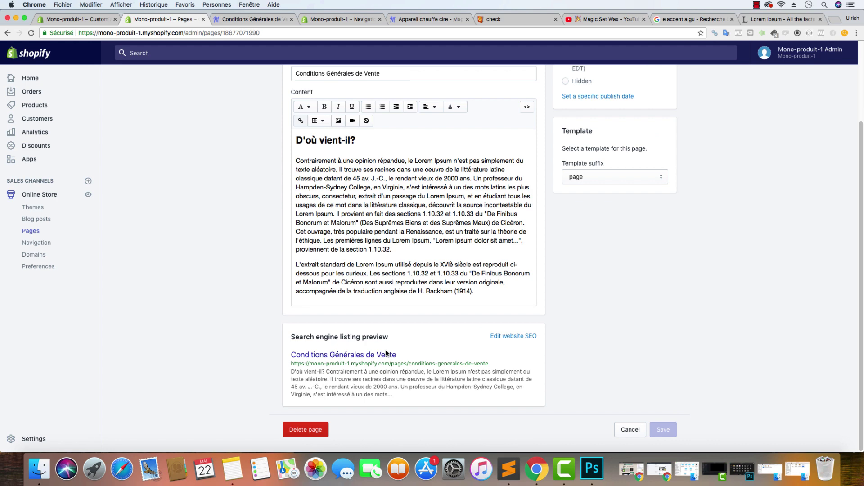
pyautogui.click(532, 342)
pyautogui.scroll(-5, 282, 318)
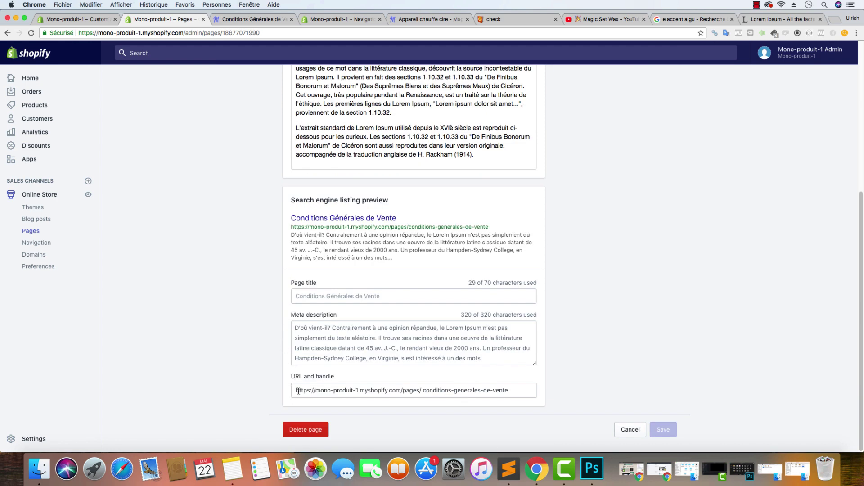
pyautogui.click(298, 392)
pyautogui.press('Right')
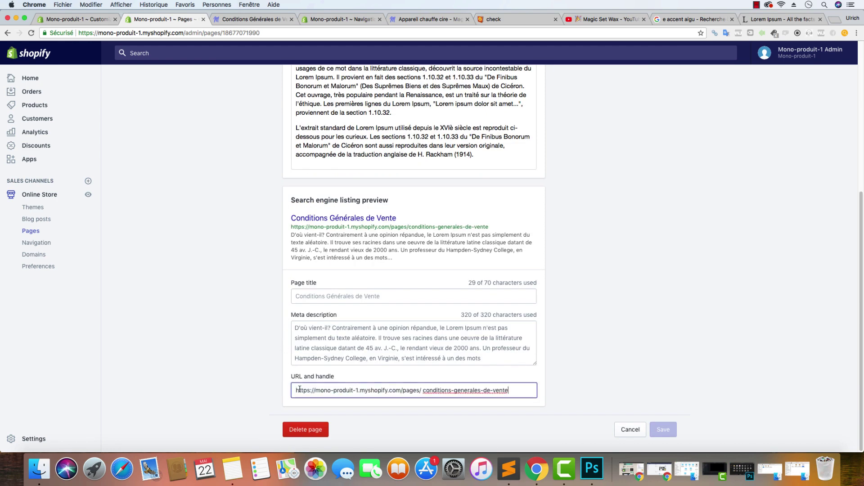
pyautogui.moveTo(299, 390); pyautogui.dragTo(397, 390)
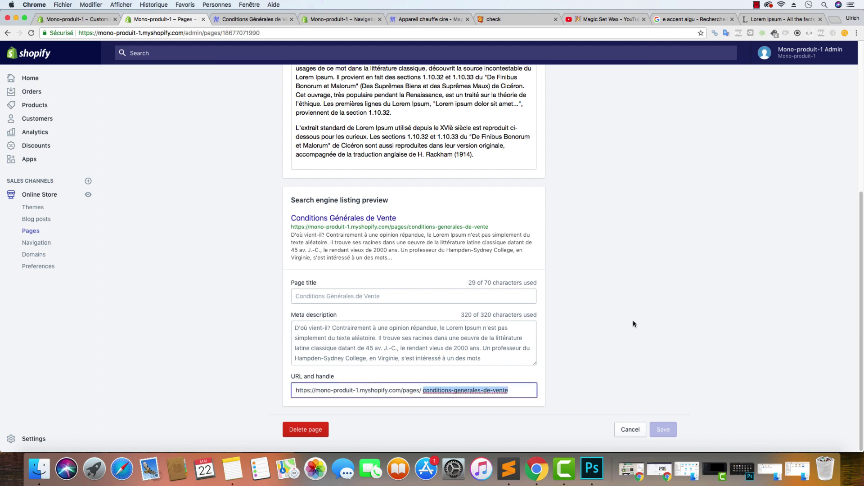
# Copy the full /pages/conditions-generales-de-vente address from the storefront tab
pyautogui.scroll(8, 641, 246)
pyautogui.click(353, 111)
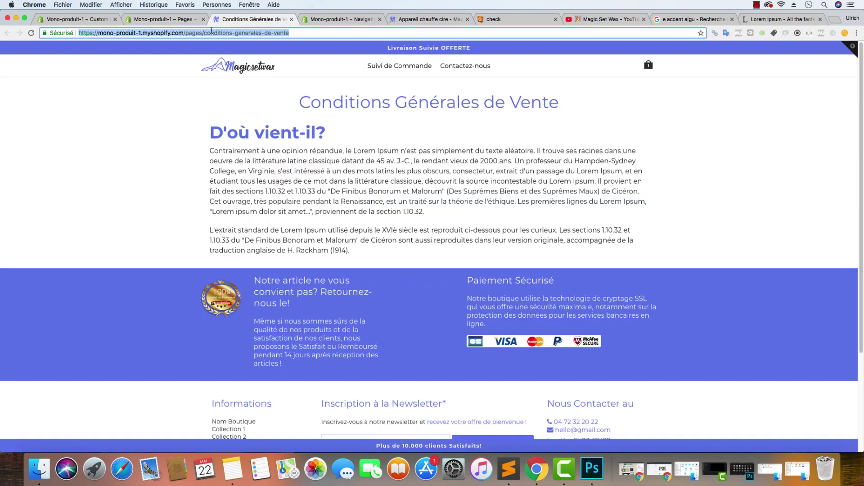
pyautogui.click(212, 33)
pyautogui.press('super+c')
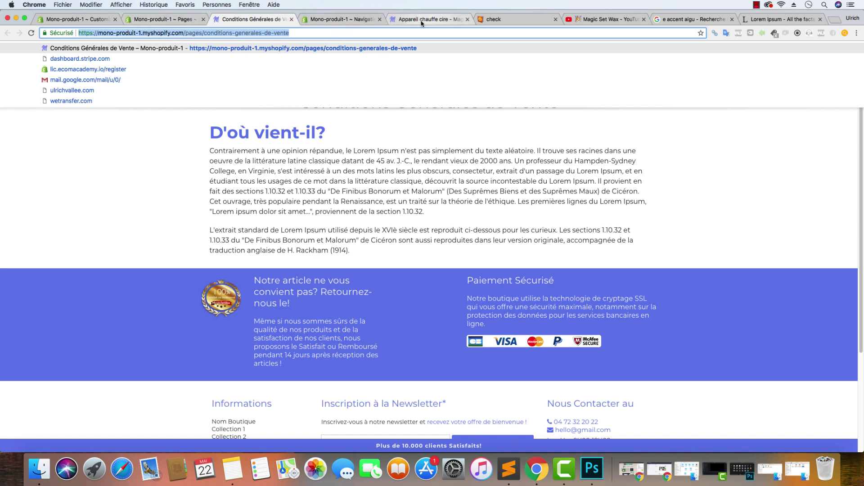
pyautogui.rightClick(255, 27)
pyautogui.click(274, 41)
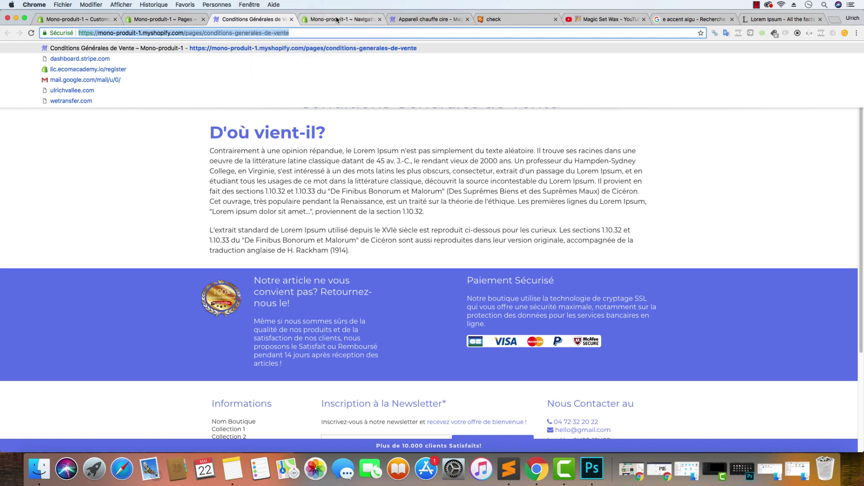
pyautogui.click(509, 470)
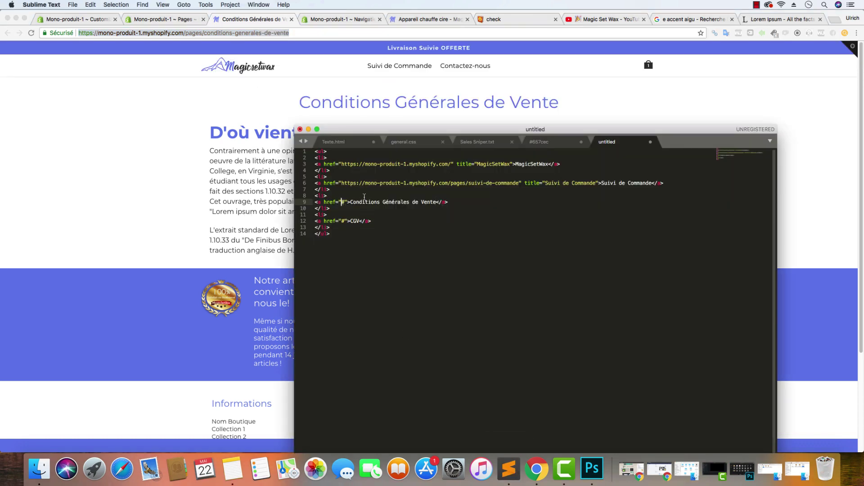
# Paste the Conditions Générales de Vente URL into line 9's href and add rel="nofollow"
pyautogui.doubleClick(342, 202)
pyautogui.press('super+v')
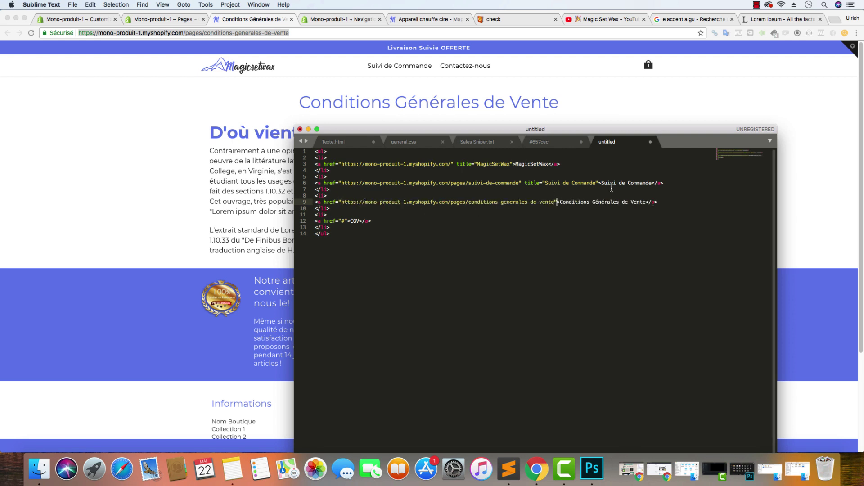
pyautogui.press('Right')
pyautogui.write('rel')
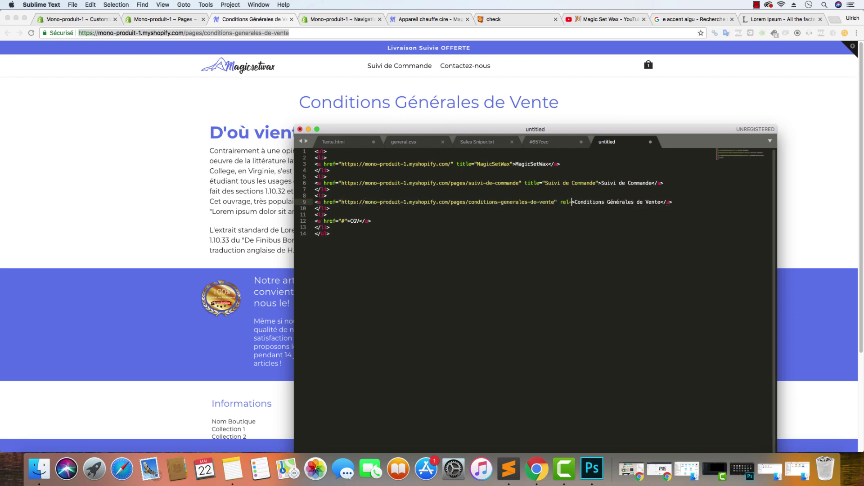
pyautogui.write('="nofollo')
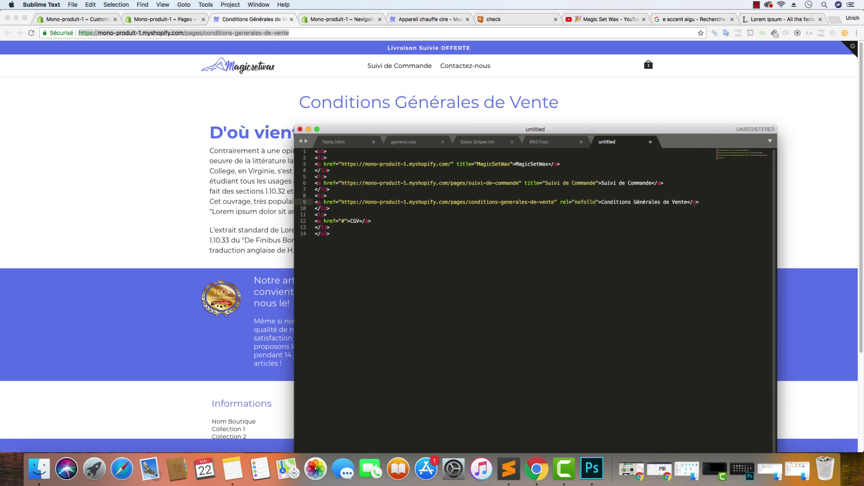
pyautogui.write('w')
pyautogui.moveTo(706, 203); pyautogui.dragTo(528, 196)
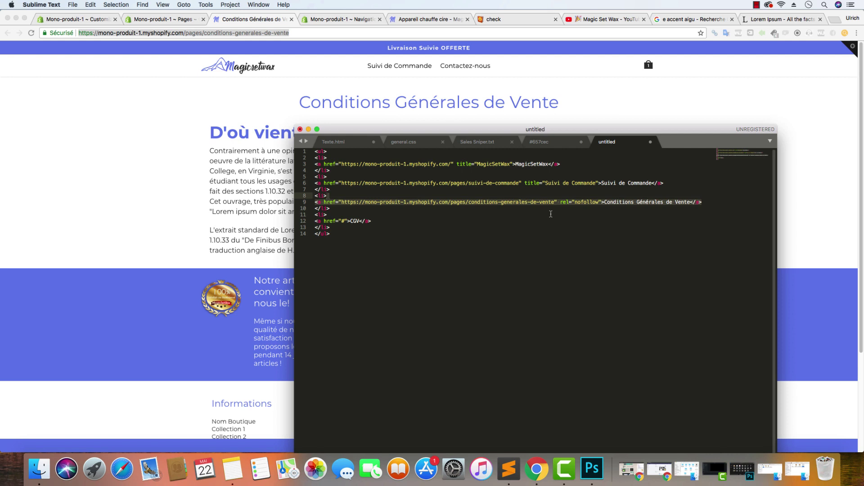
pyautogui.press('super+Down')
pyautogui.click(602, 204)
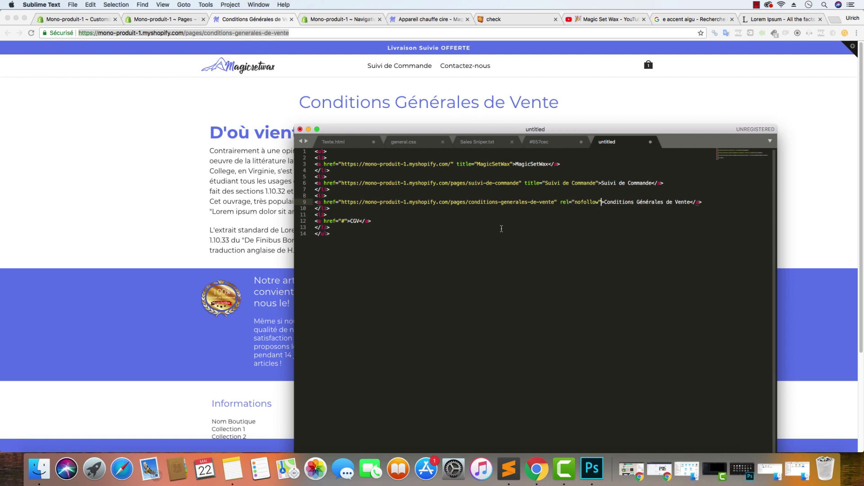
# Rename the CGV item on line 12 to Contactez-nous
pyautogui.click(362, 221)
pyautogui.click(353, 217)
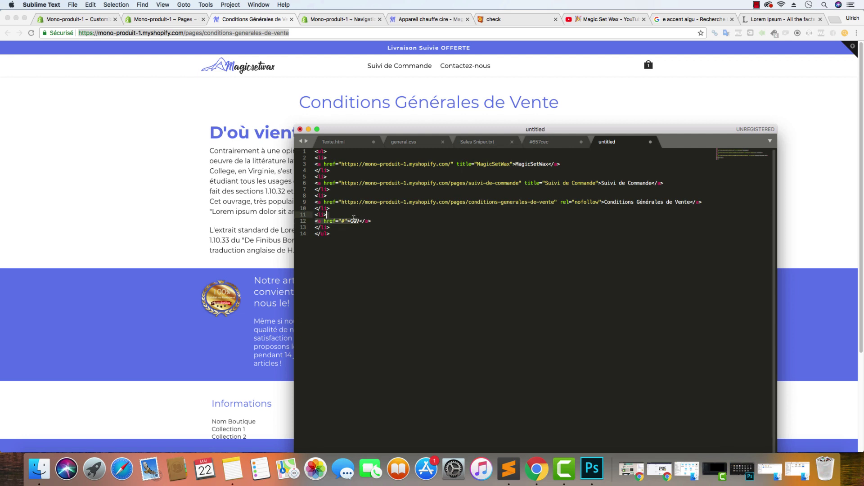
pyautogui.click(350, 221)
pyautogui.write('Contactez')
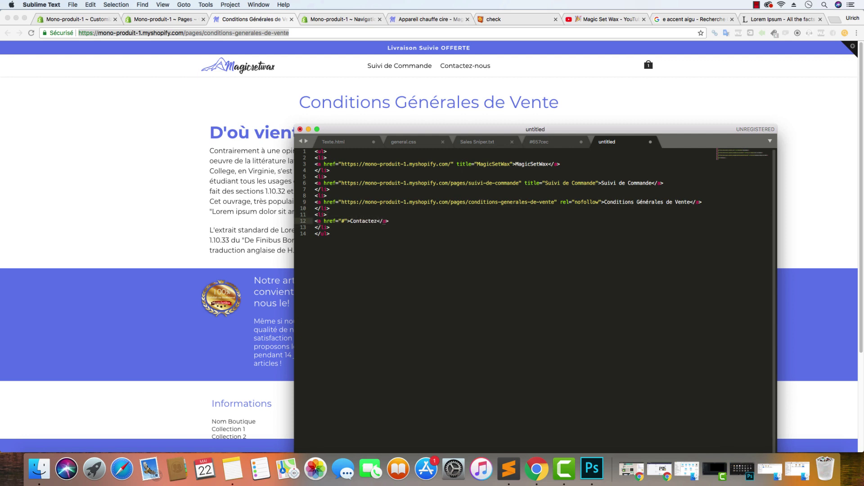
pyautogui.write('-nous')
# Open the Contactez-nous page on the storefront and copy its address
pyautogui.click(473, 67)
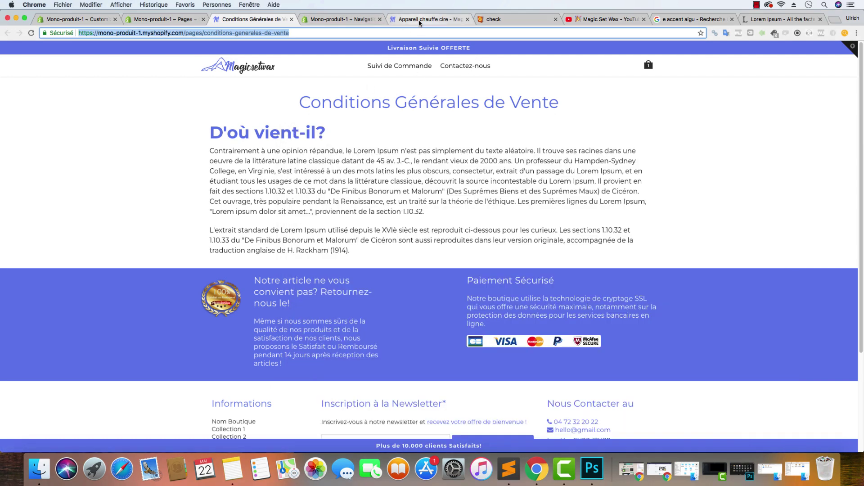
pyautogui.click(419, 22)
pyautogui.click(137, 176)
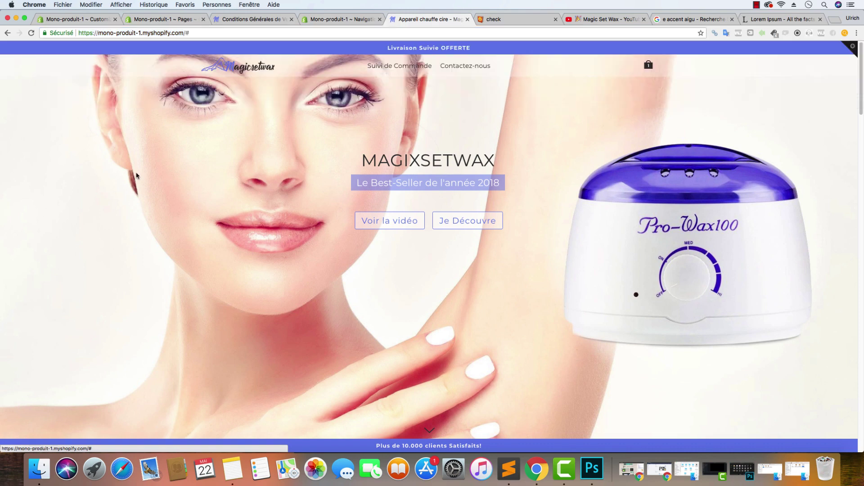
pyautogui.click(478, 68)
pyautogui.click(192, 34)
pyautogui.rightClick(192, 36)
pyautogui.press('super+c')
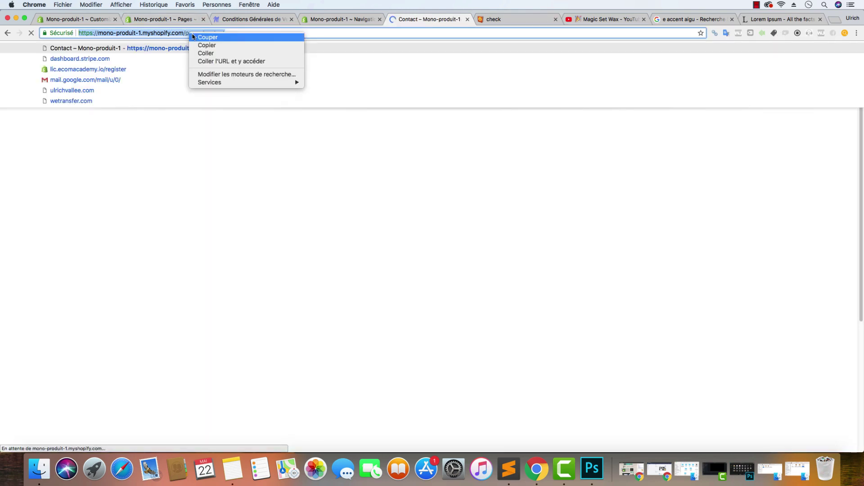
pyautogui.click(205, 45)
pyautogui.click(342, 19)
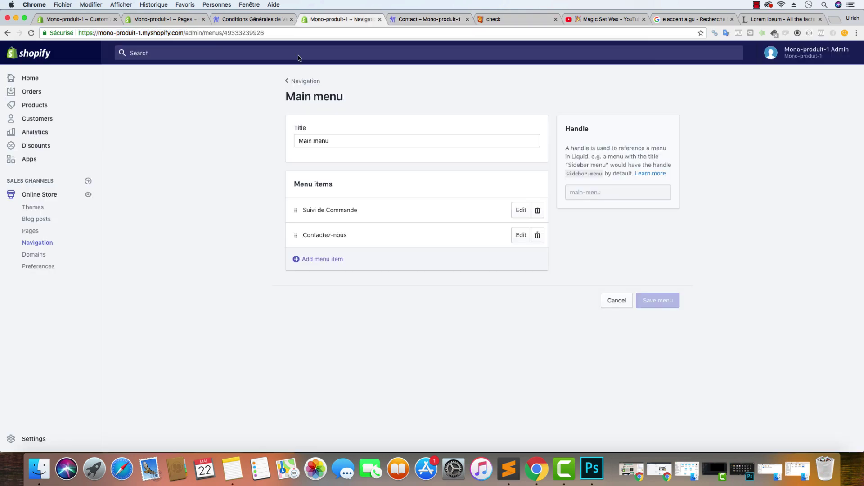
# Paste the contact URL into line 12's link and copy the whole footer list code
pyautogui.click(509, 469)
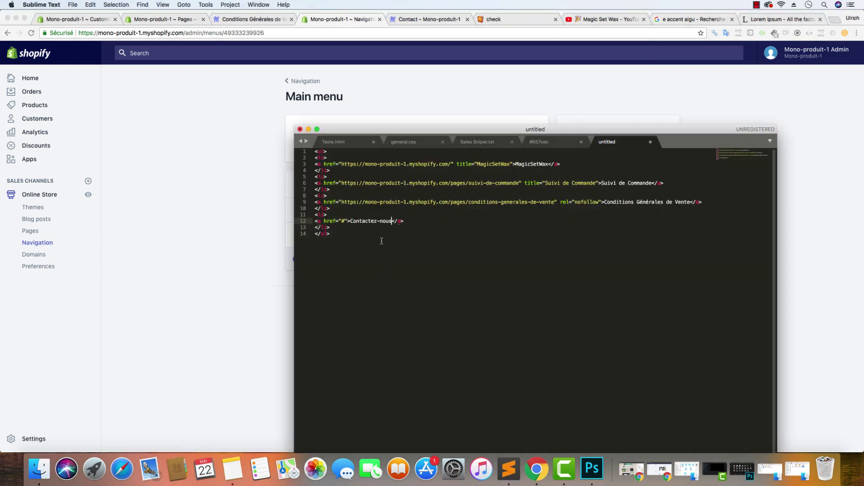
pyautogui.doubleClick(344, 221)
pyautogui.press('super+v')
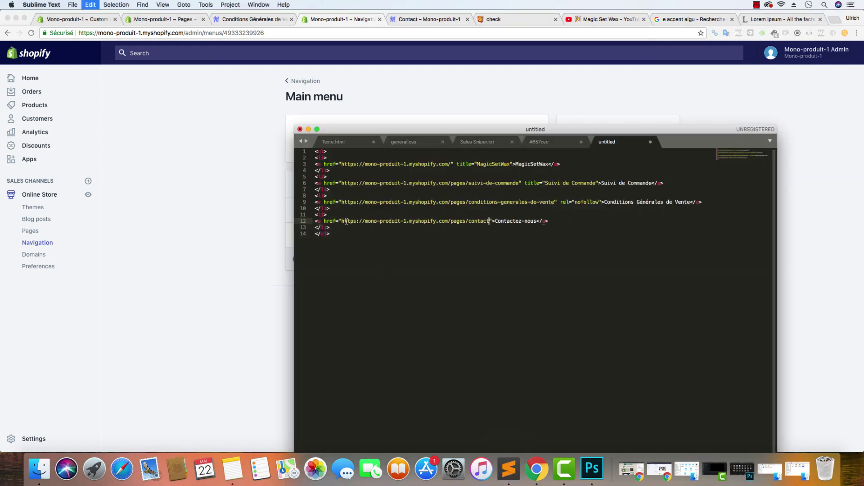
pyautogui.click(362, 256)
pyautogui.press('super+a')
pyautogui.rightClick(337, 210)
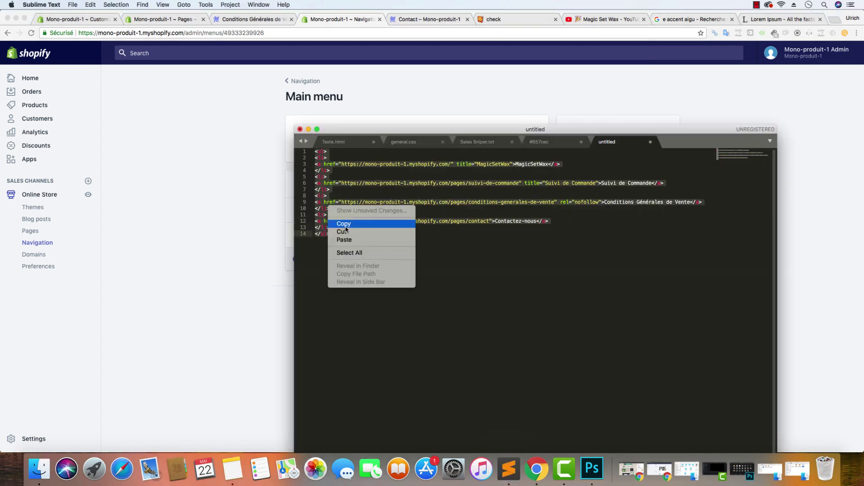
pyautogui.click(344, 224)
pyautogui.click(151, 19)
pyautogui.click(87, 20)
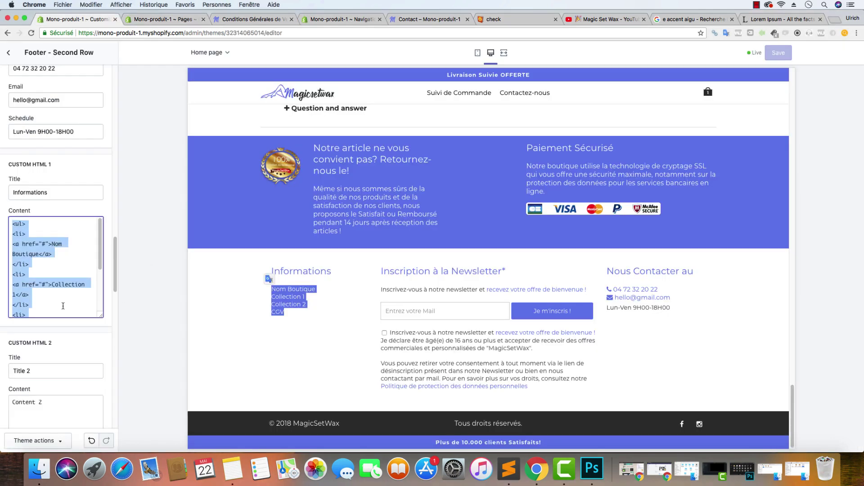
# Replace the Informations footer HTML with the updated link code and save the theme
pyautogui.click(63, 304)
pyautogui.press('super+a')
pyautogui.press('BackSpace')
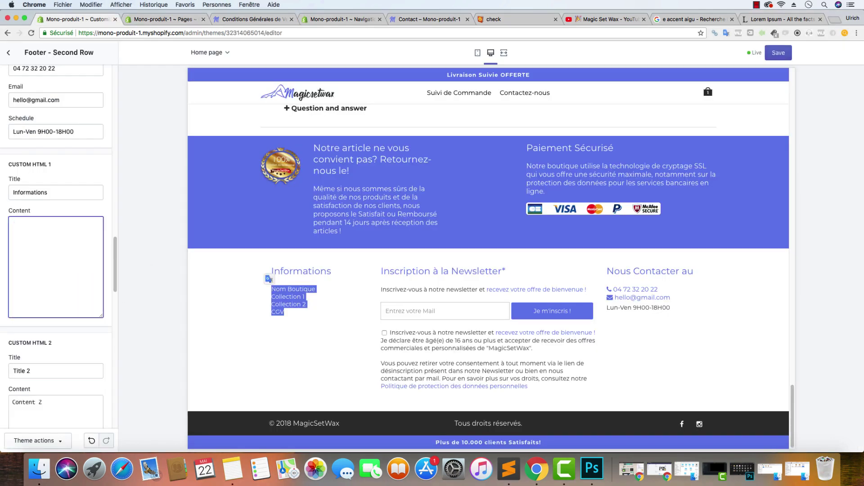
pyautogui.press('super+v')
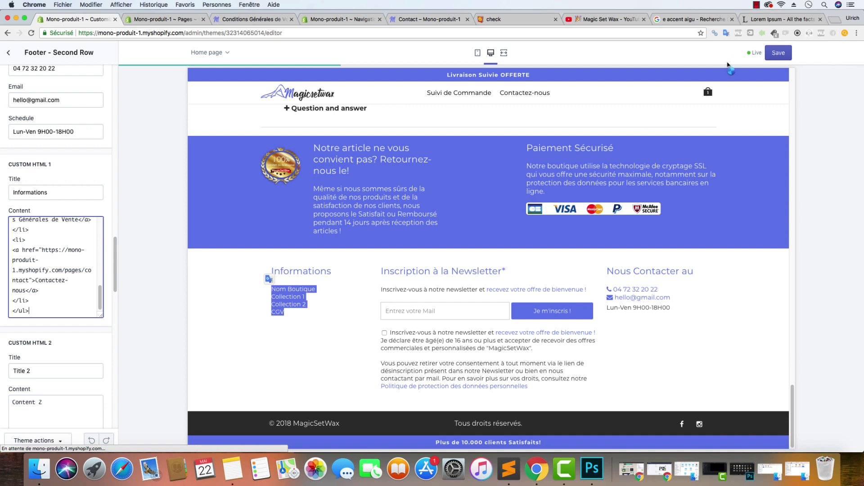
pyautogui.click(766, 55)
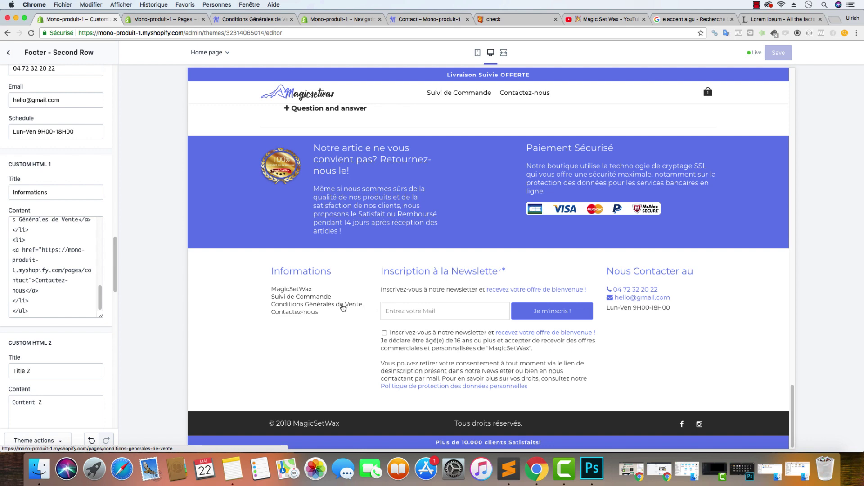
pyautogui.click(445, 19)
pyautogui.click(180, 33)
# Reload the contact page and open Conditions Générales de Vente from the new footer
pyautogui.click(31, 33)
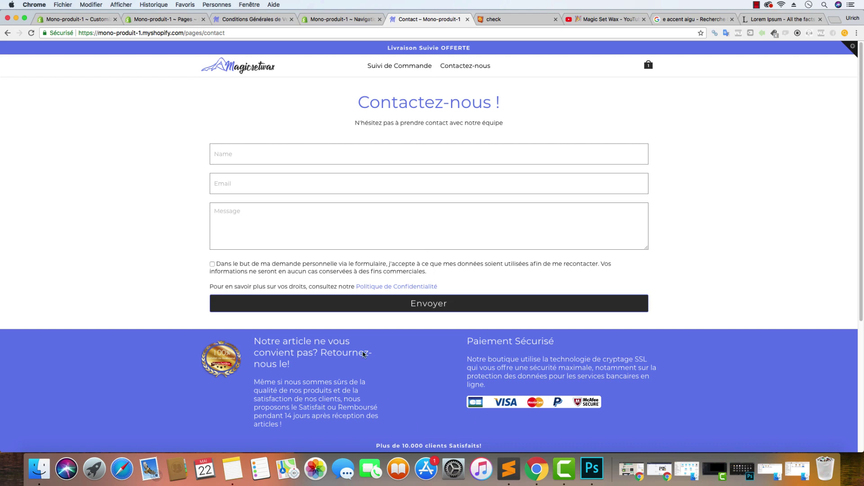
pyautogui.scroll(-5, 364, 354)
pyautogui.click(237, 307)
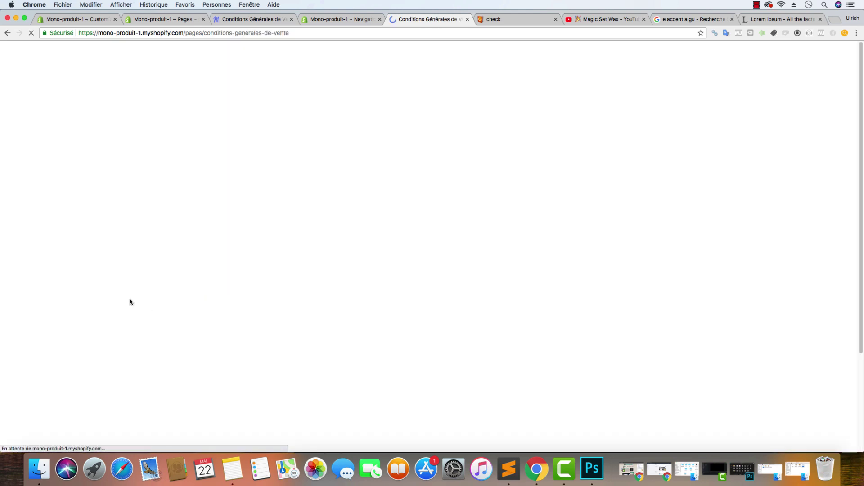
pyautogui.scroll(-3, 303, 331)
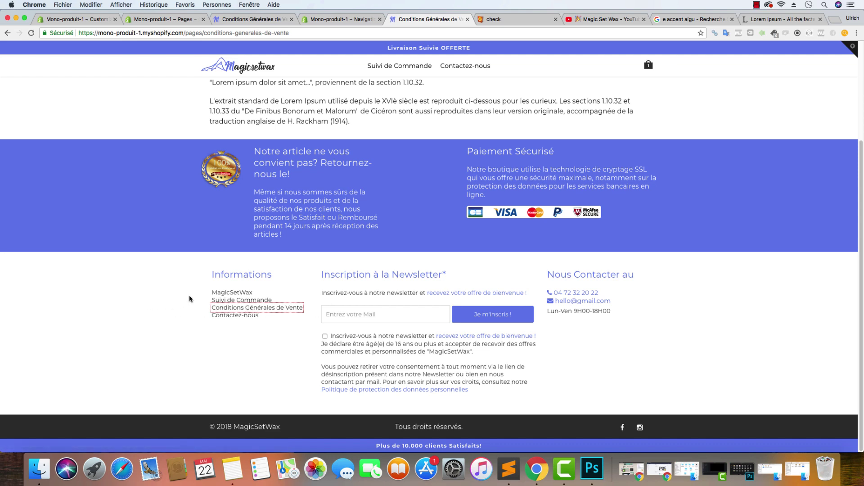
pyautogui.scroll(3, 195, 271)
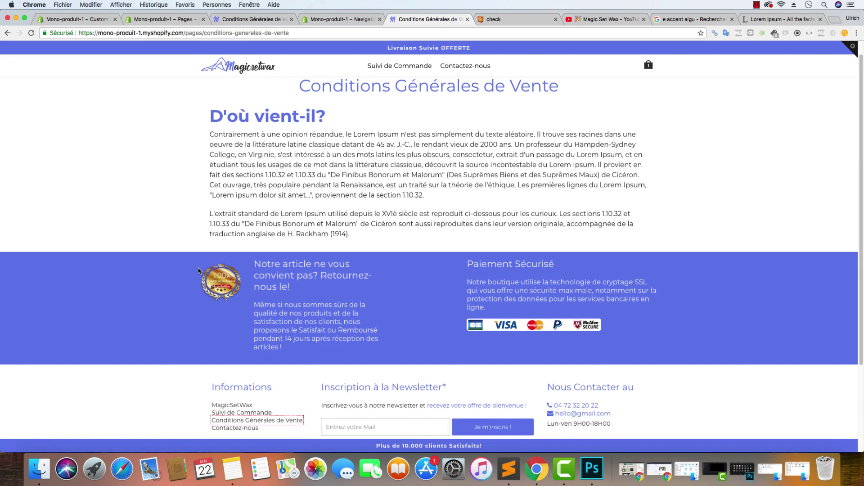
# Return to the shop home page, test the Voir la vidéo banner link, then go back to the editor
pyautogui.click(265, 77)
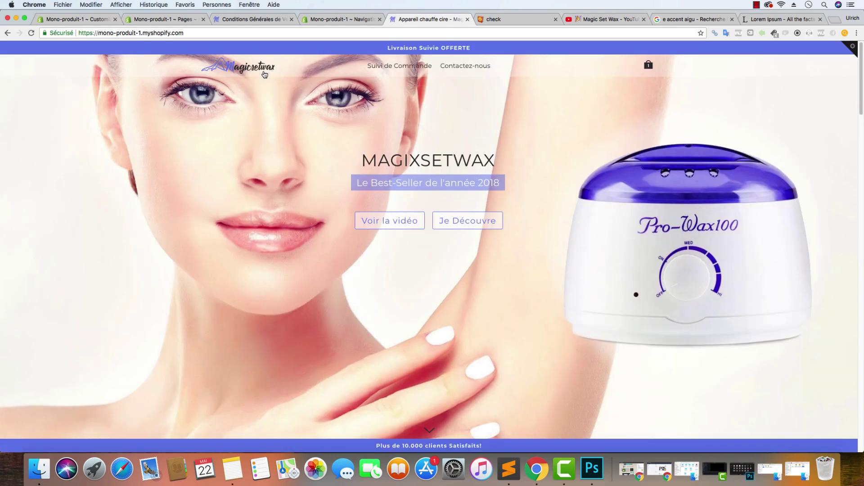
pyautogui.scroll(-15, 299, 160)
pyautogui.scroll(-15, 288, 180)
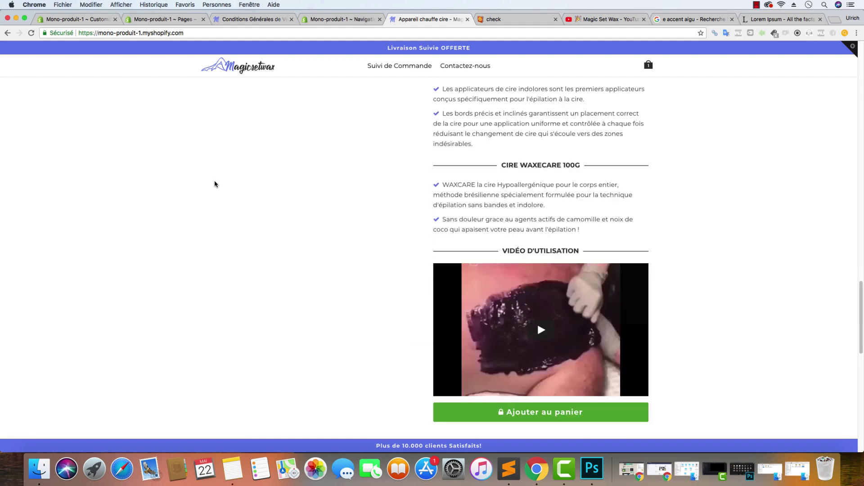
pyautogui.scroll(10, 214, 180)
pyautogui.scroll(15, 231, 167)
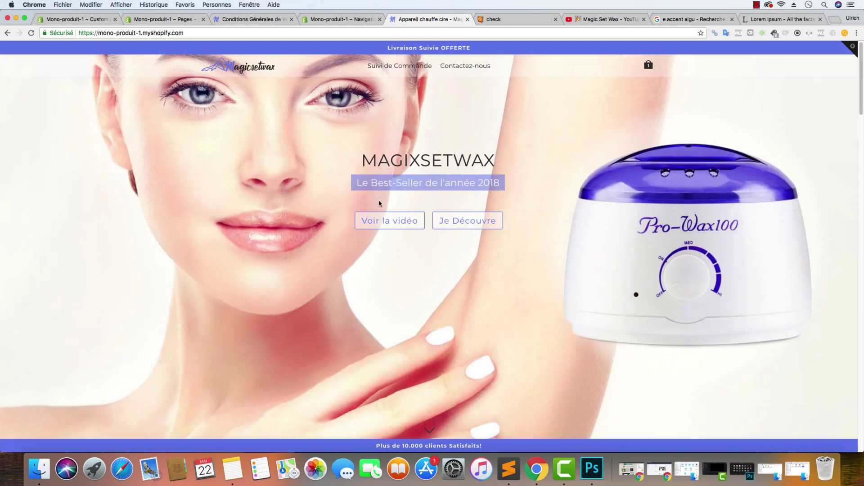
pyautogui.click(378, 225)
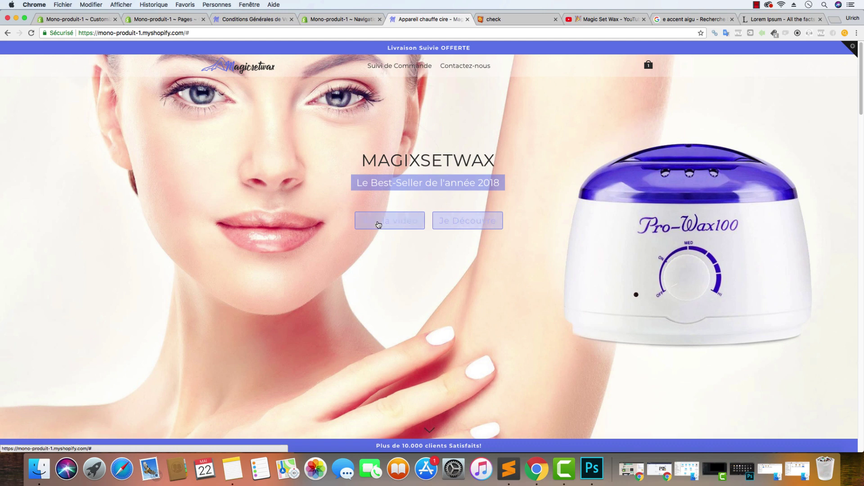
pyautogui.click(99, 19)
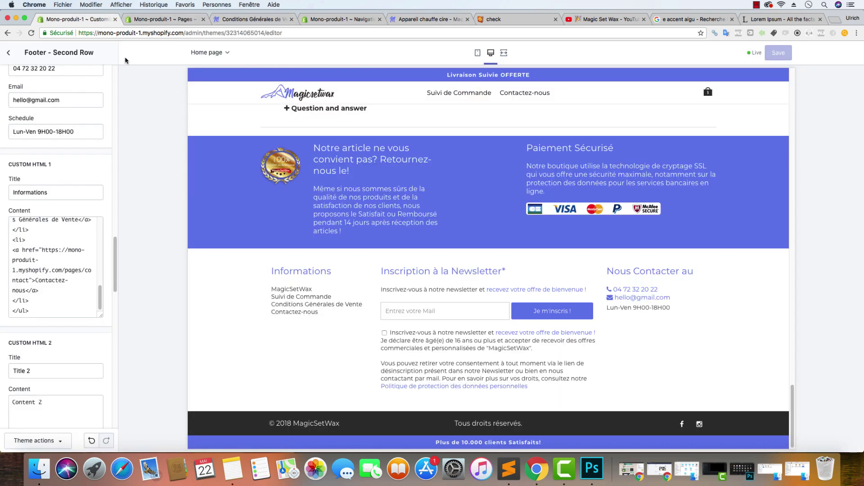
# Open the Image Slider Parallax section settings from the home page sections
pyautogui.click(15, 54)
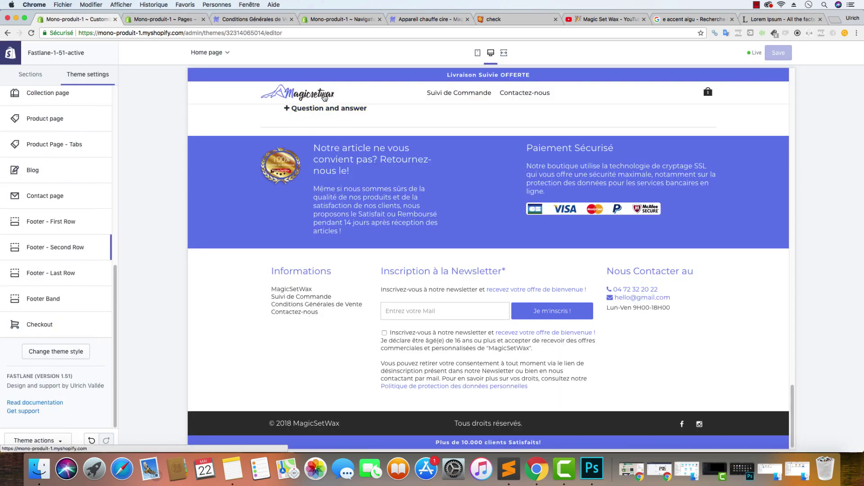
pyautogui.click(30, 75)
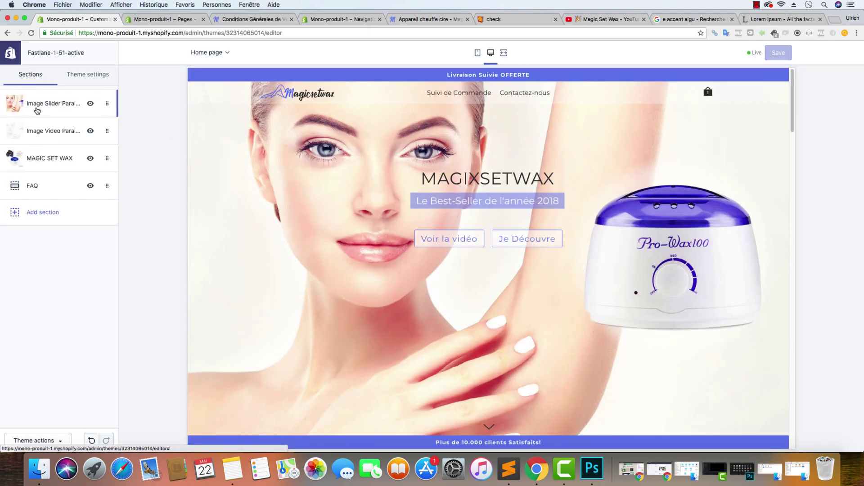
pyautogui.click(38, 108)
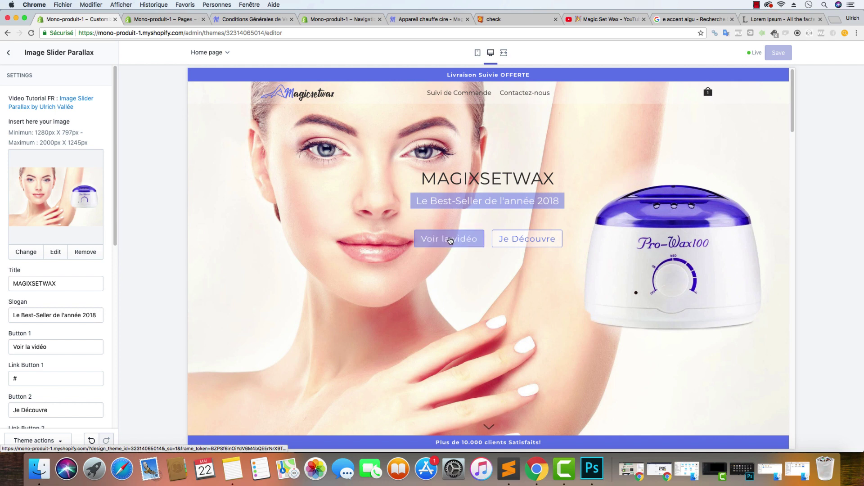
# Inspect the page code of the Voir la Démo heading in the preview
pyautogui.scroll(-6, 450, 241)
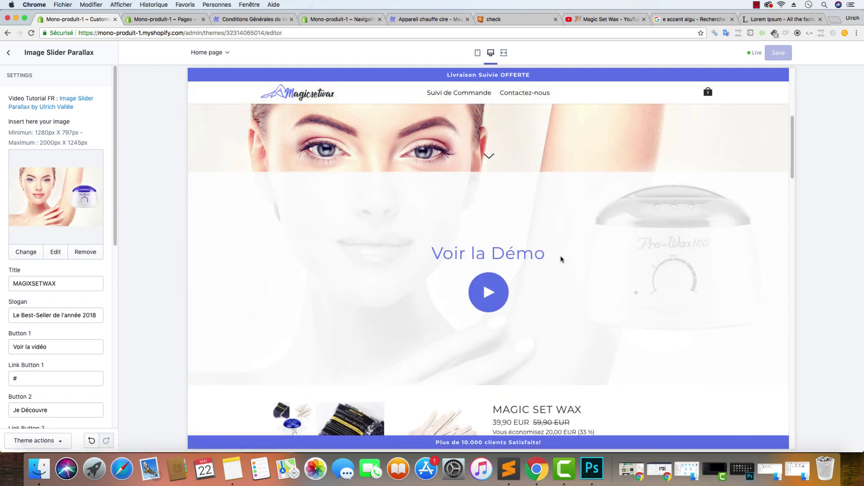
pyautogui.moveTo(550, 258); pyautogui.dragTo(443, 253)
pyautogui.rightClick(460, 254)
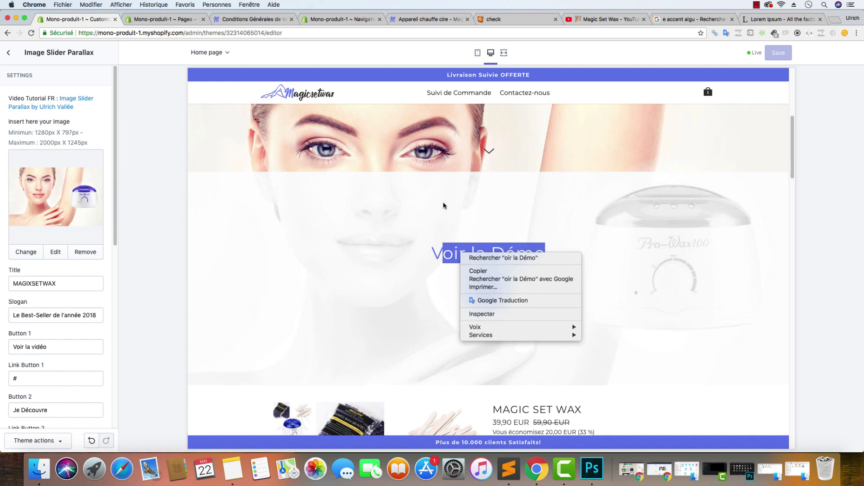
pyautogui.click(498, 314)
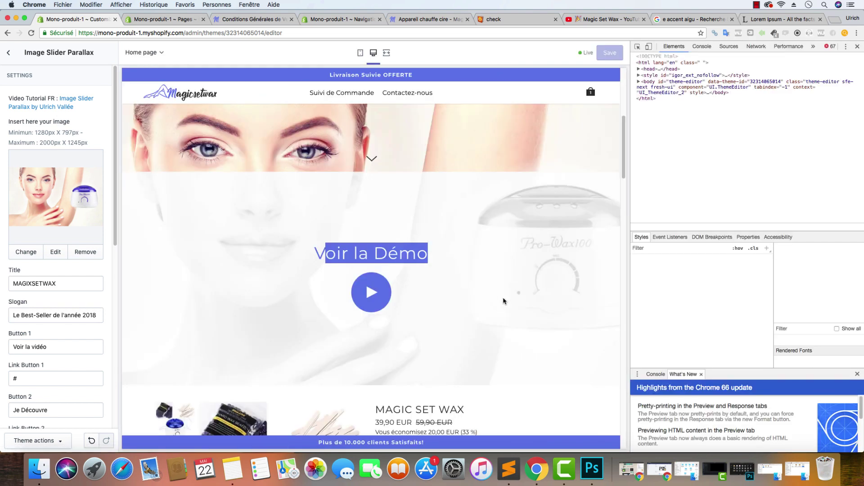
# Copy the video section's id in DevTools and paste it as the first banner button's link
pyautogui.scroll(3, 747, 153)
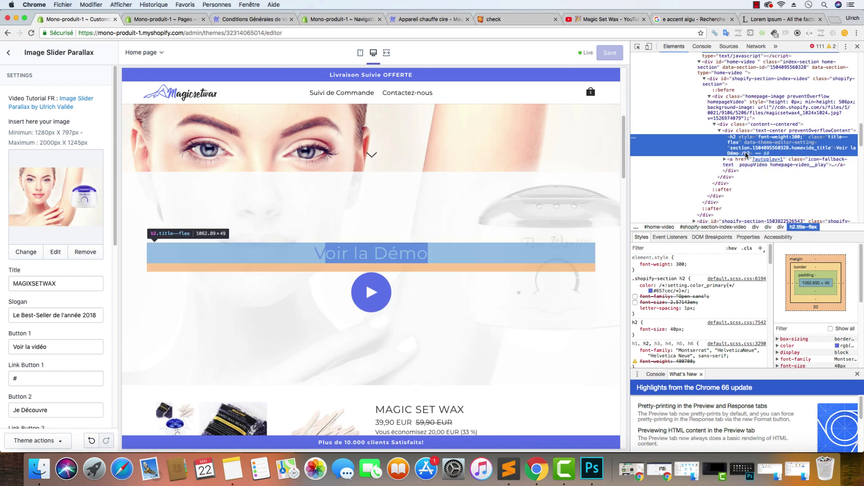
pyautogui.scroll(1, 740, 171)
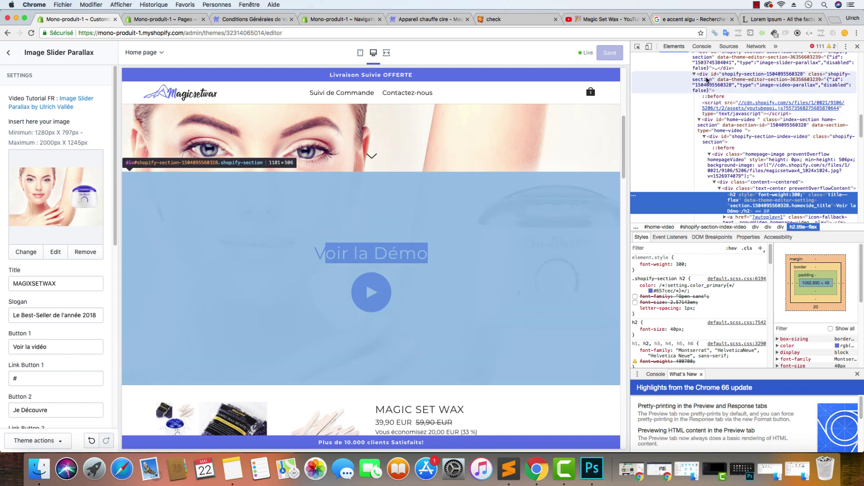
pyautogui.scroll(2, 705, 84)
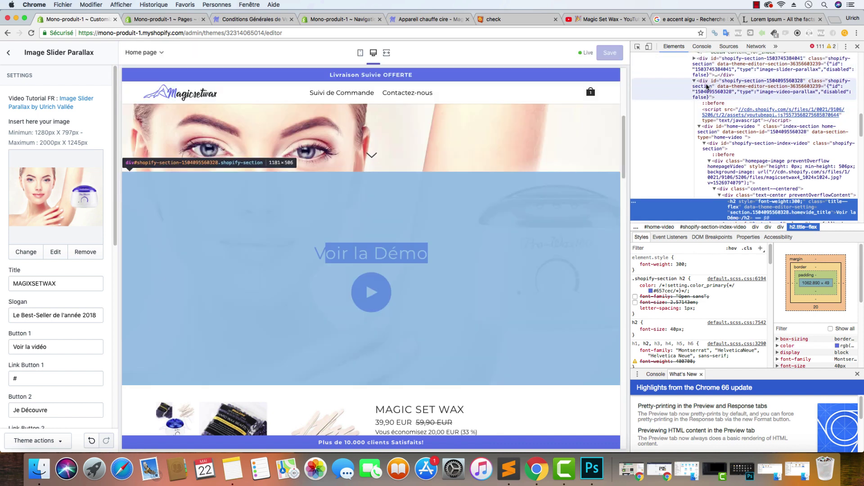
pyautogui.click(711, 82)
pyautogui.doubleClick(744, 83)
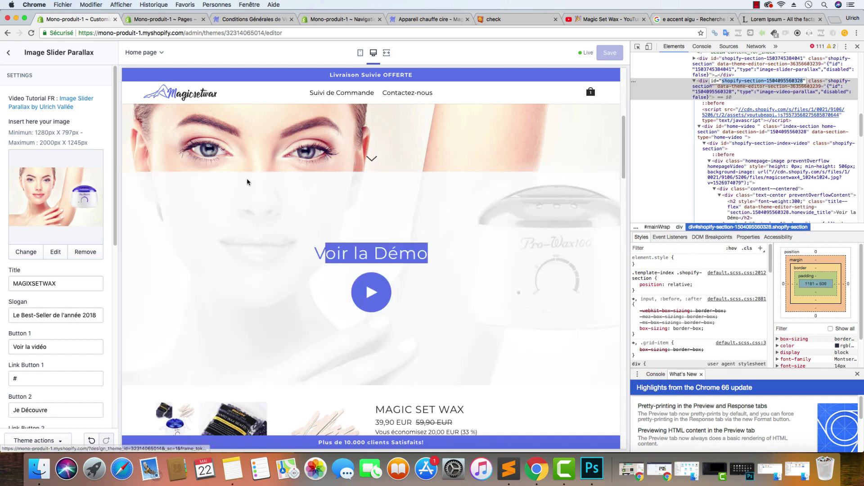
pyautogui.click(55, 373)
pyautogui.press('cmd+v')
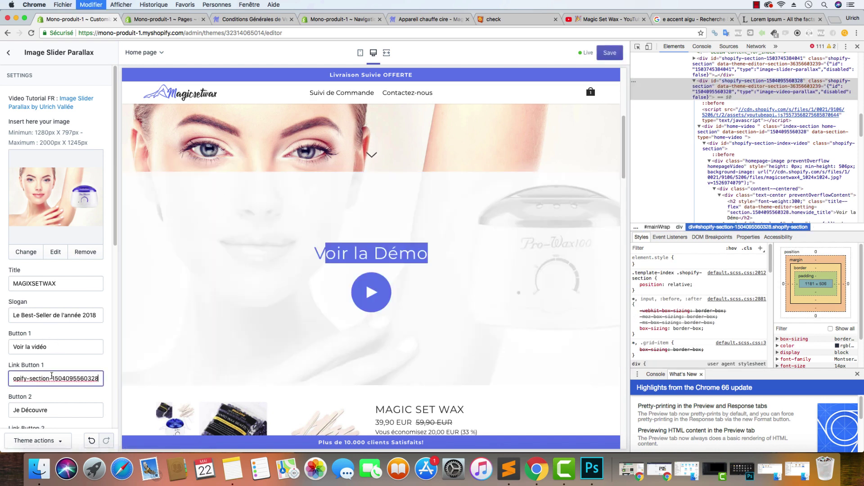
# Inspect the MAGIC SET WAX title and copy the product section's id
pyautogui.scroll(-5, 86, 360)
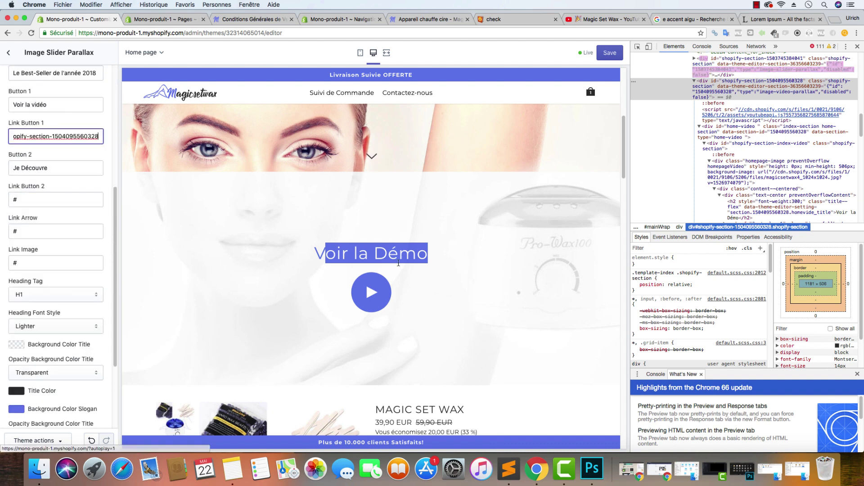
pyautogui.scroll(-8, 410, 264)
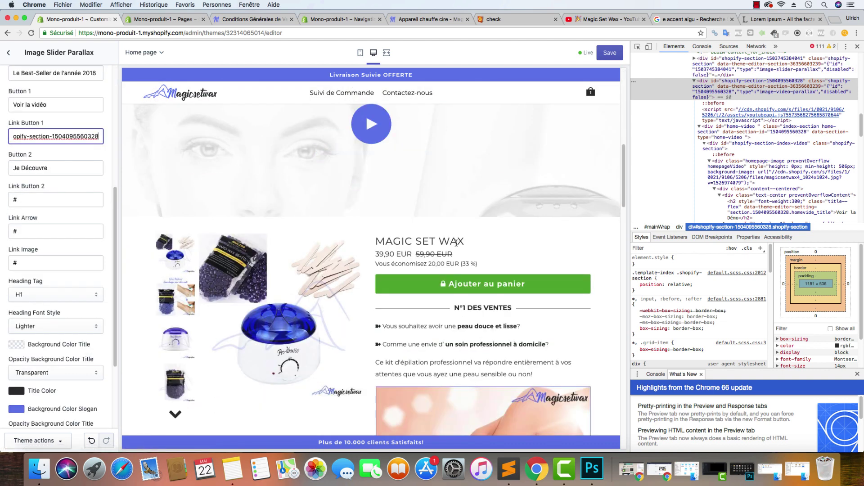
pyautogui.moveTo(468, 243); pyautogui.dragTo(390, 243)
pyautogui.rightClick(390, 243)
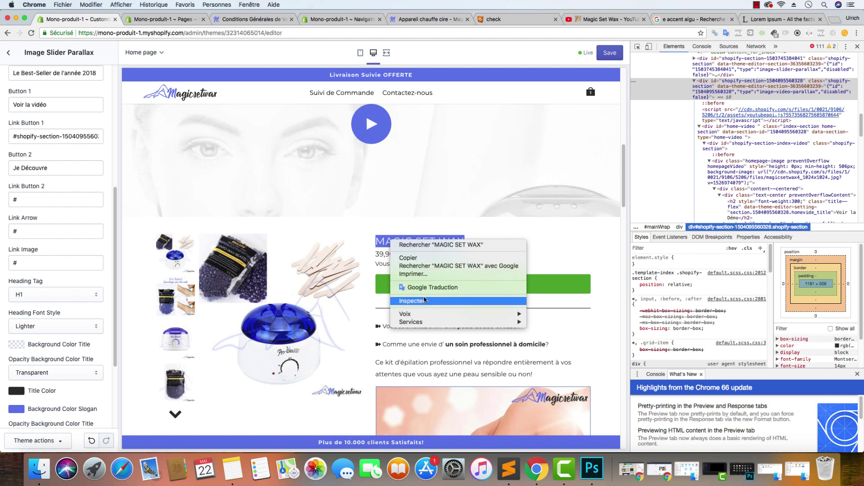
pyautogui.click(426, 300)
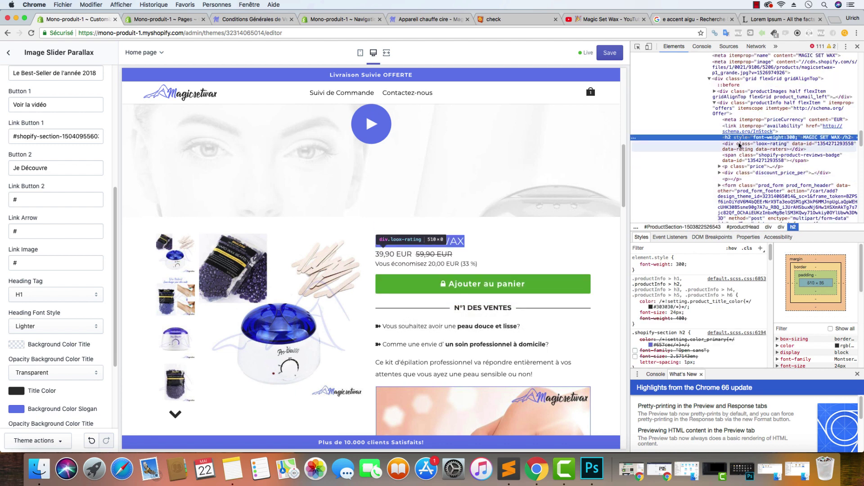
pyautogui.scroll(4, 739, 130)
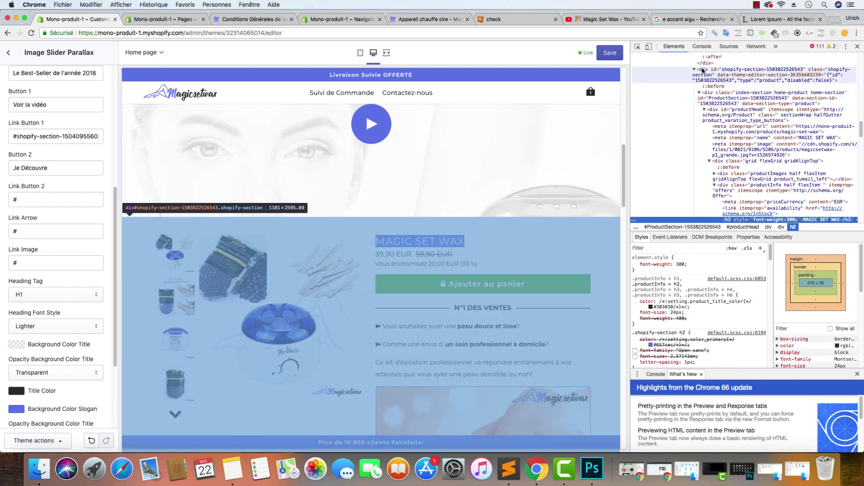
pyautogui.scroll(2, 705, 79)
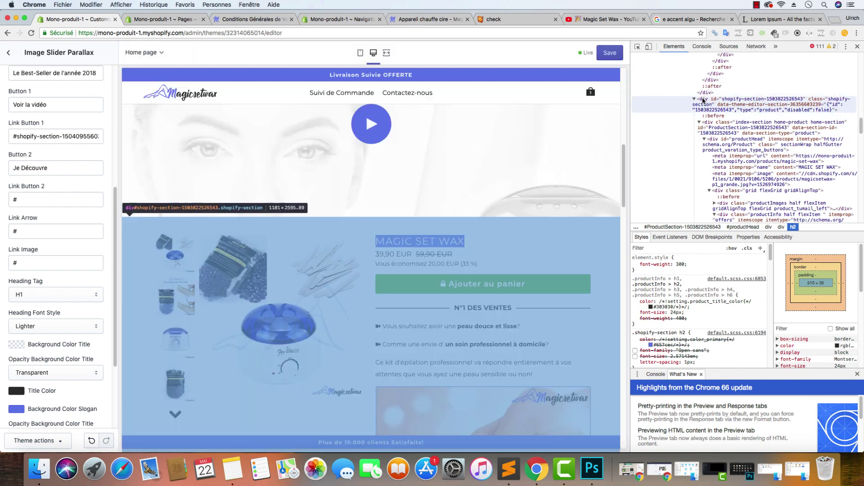
pyautogui.click(720, 99)
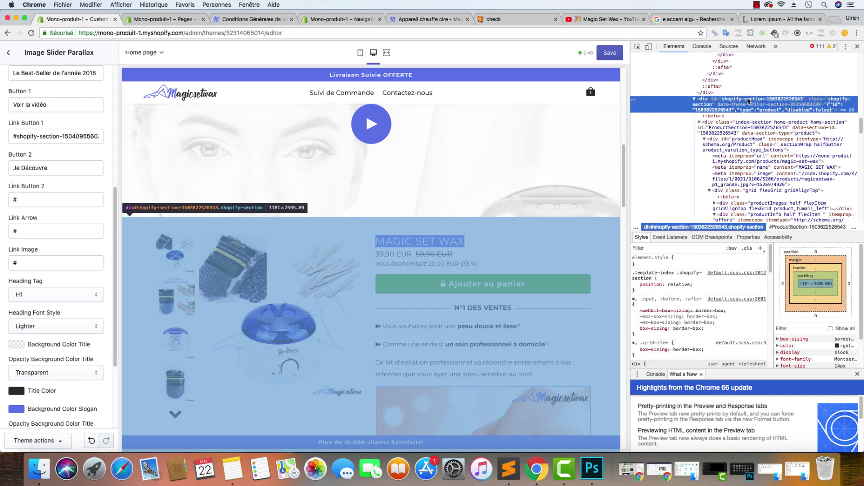
pyautogui.doubleClick(748, 99)
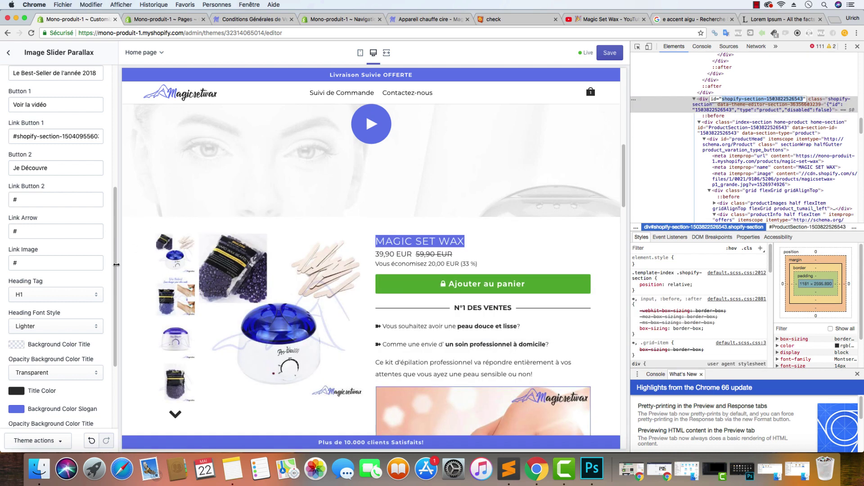
pyautogui.click(39, 199)
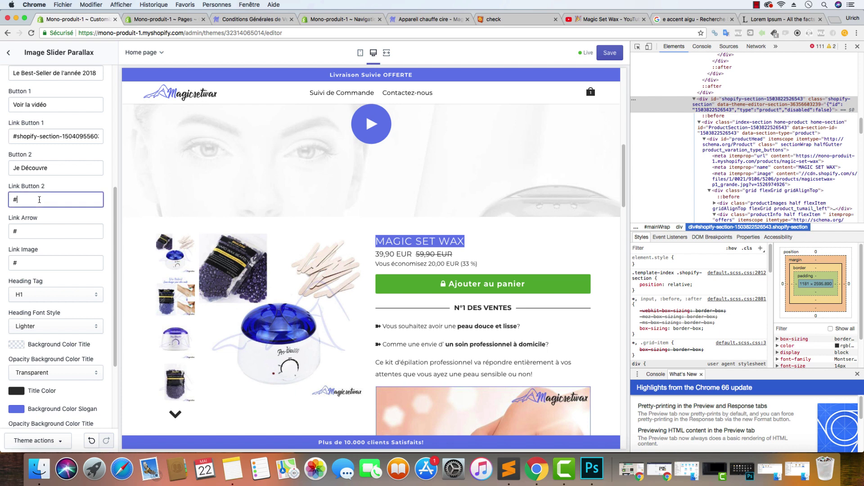
pyautogui.press('super+v')
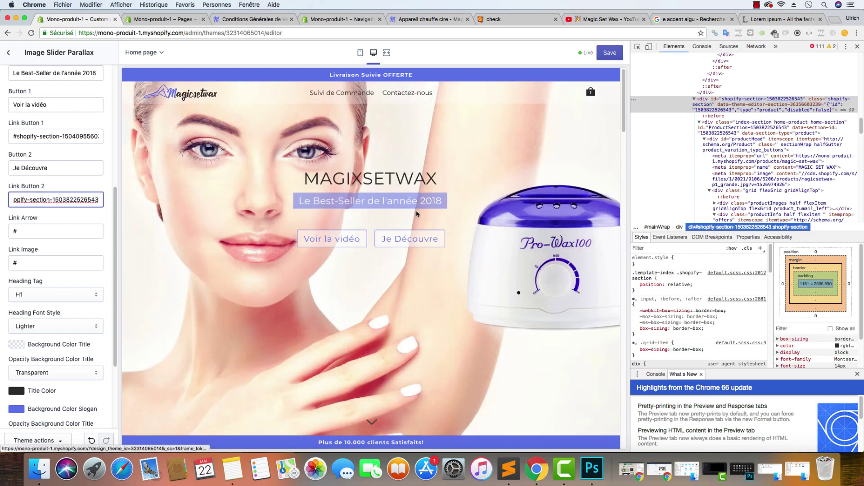
pyautogui.click(51, 236)
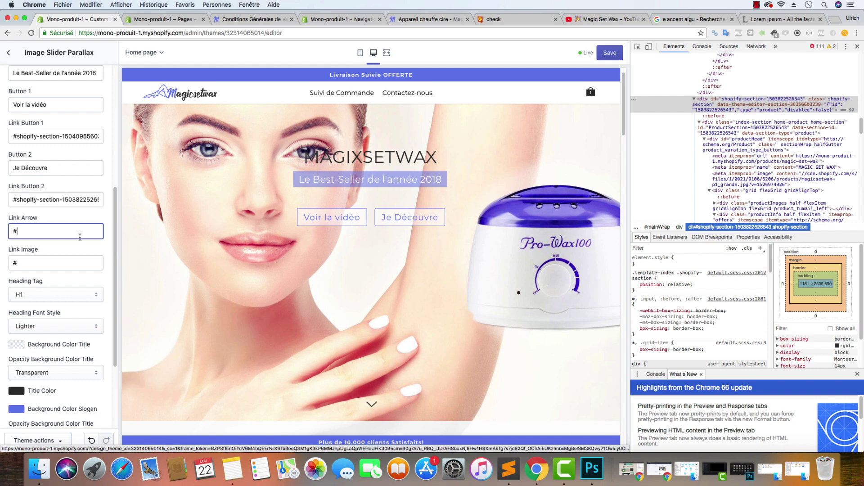
pyautogui.press('super+v')
pyautogui.press('Tab')
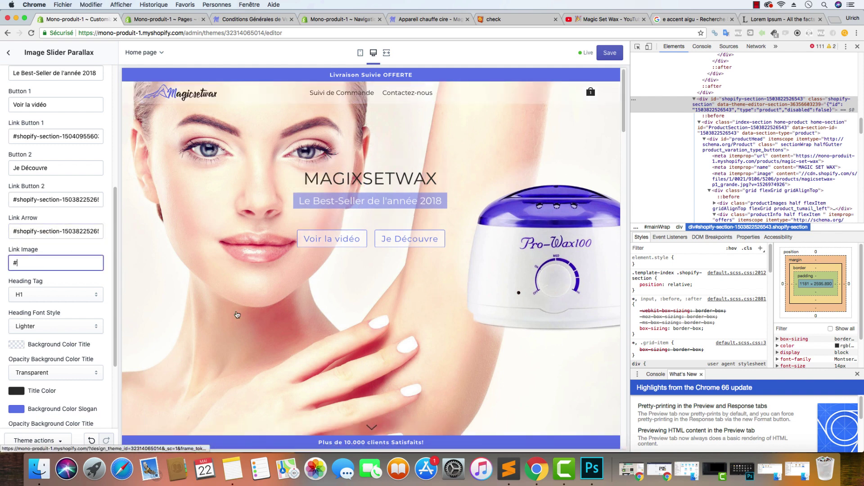
pyautogui.press('super+v')
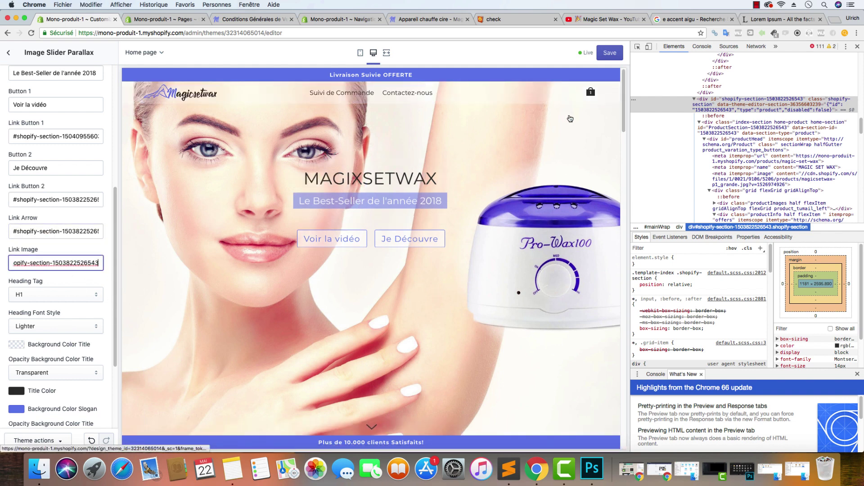
pyautogui.click(610, 53)
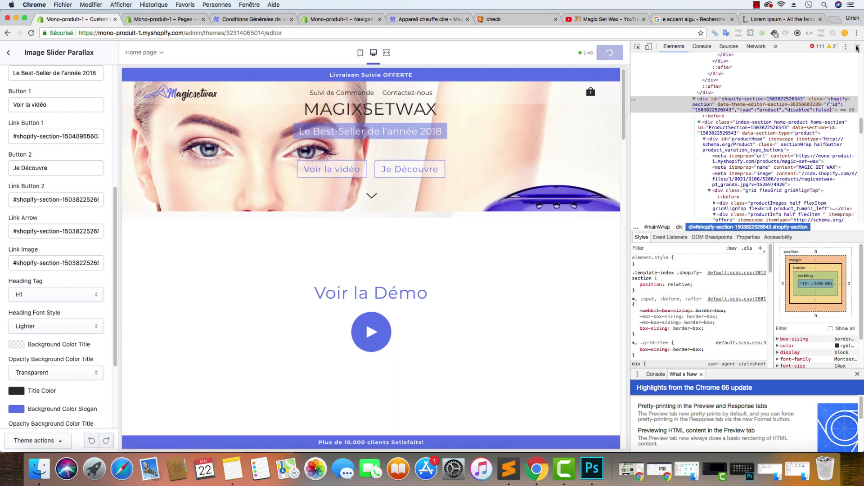
pyautogui.click(857, 46)
pyautogui.click(436, 23)
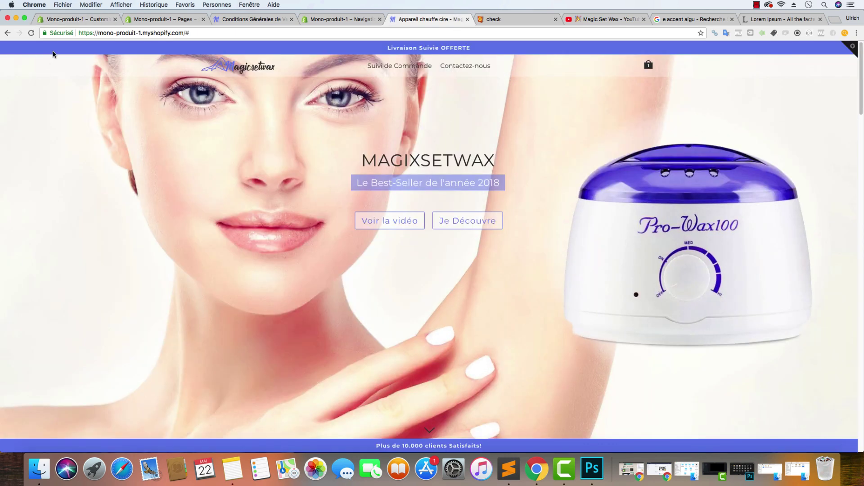
pyautogui.click(31, 33)
pyautogui.click(400, 221)
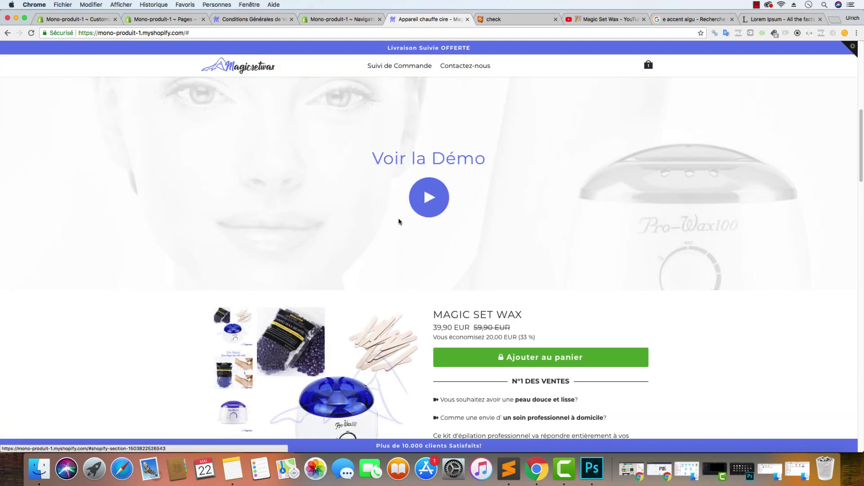
pyautogui.click(428, 180)
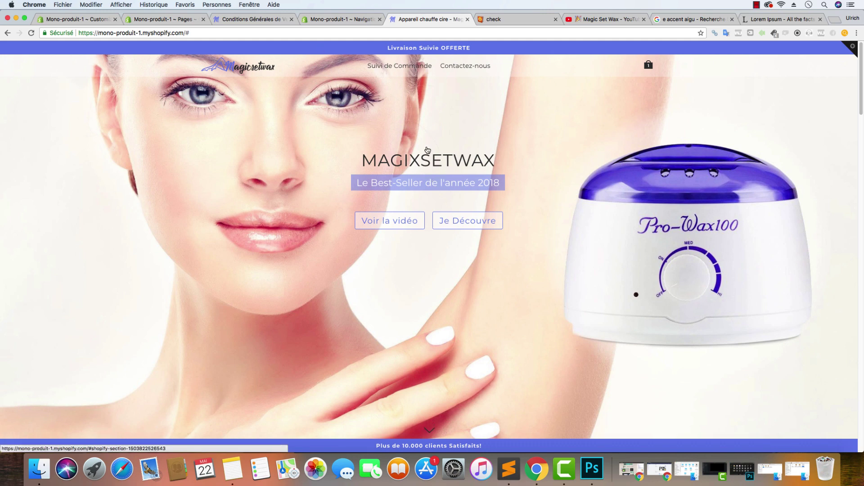
pyautogui.click(466, 224)
pyautogui.scroll(-15, 478, 211)
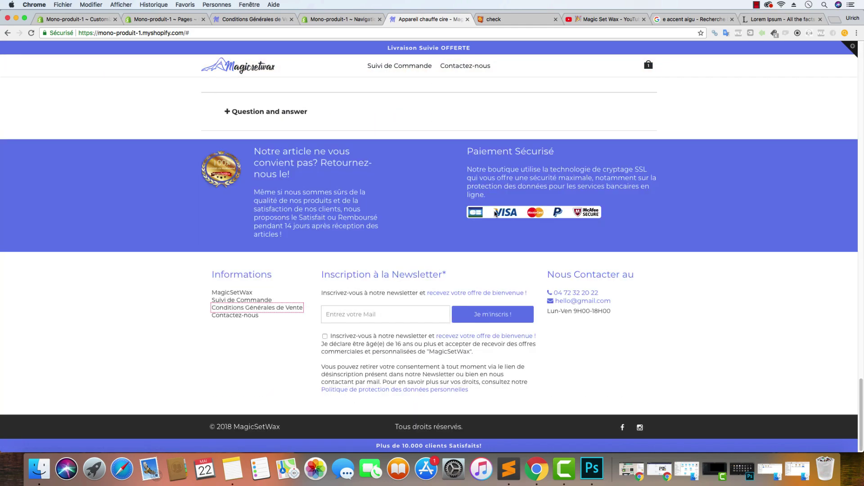
pyautogui.scroll(20, 565, 208)
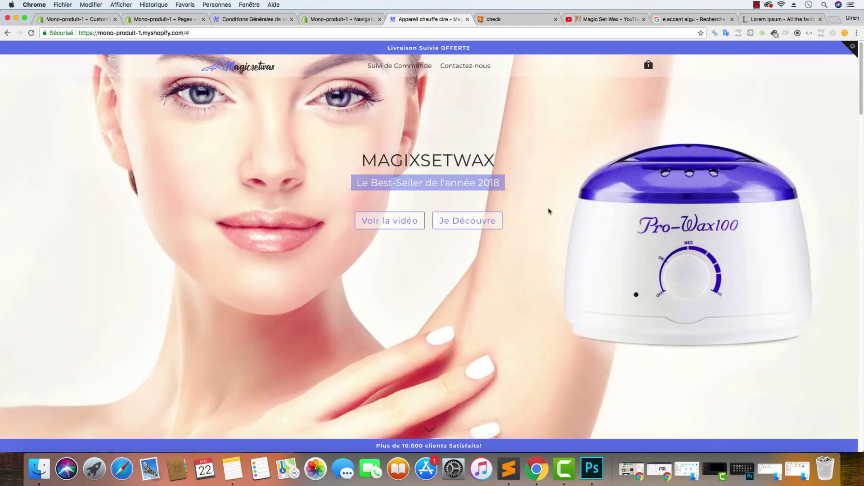
pyautogui.click(658, 261)
pyautogui.scroll(10, 577, 273)
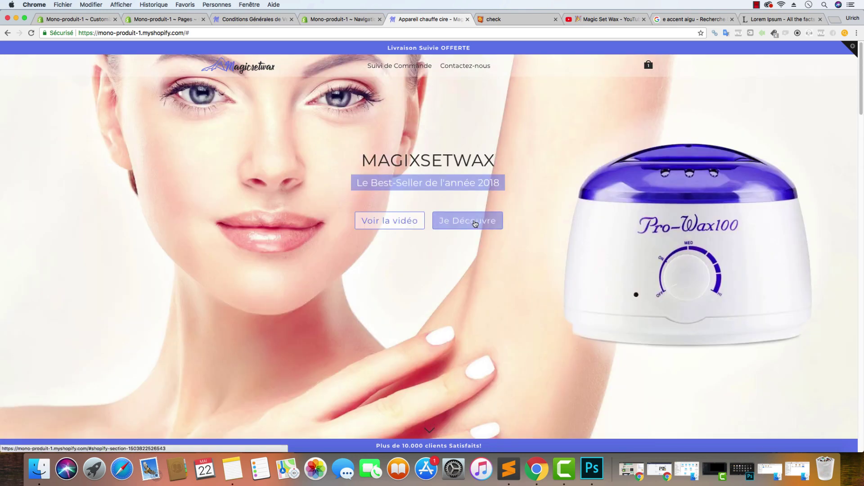
pyautogui.click(431, 432)
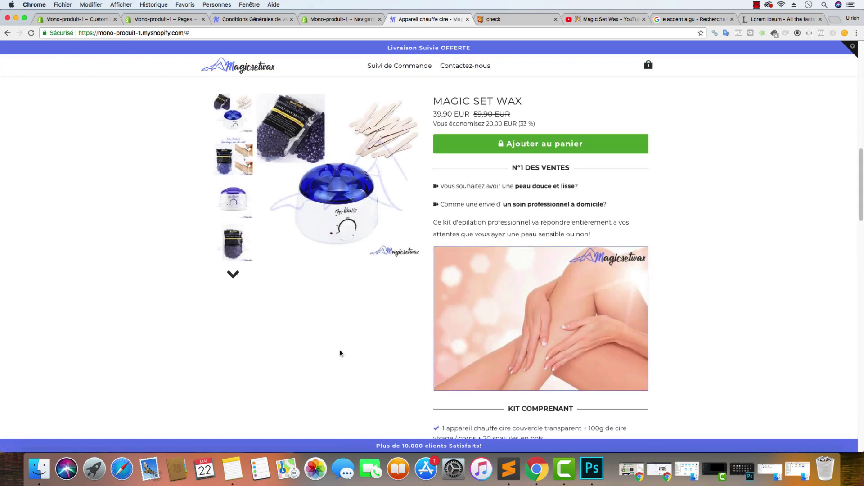
pyautogui.scroll(10, 342, 315)
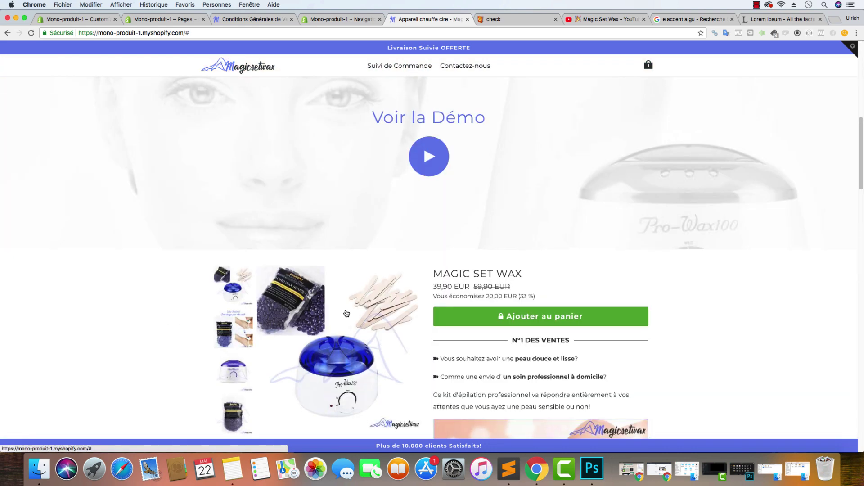
pyautogui.scroll(-10, 348, 312)
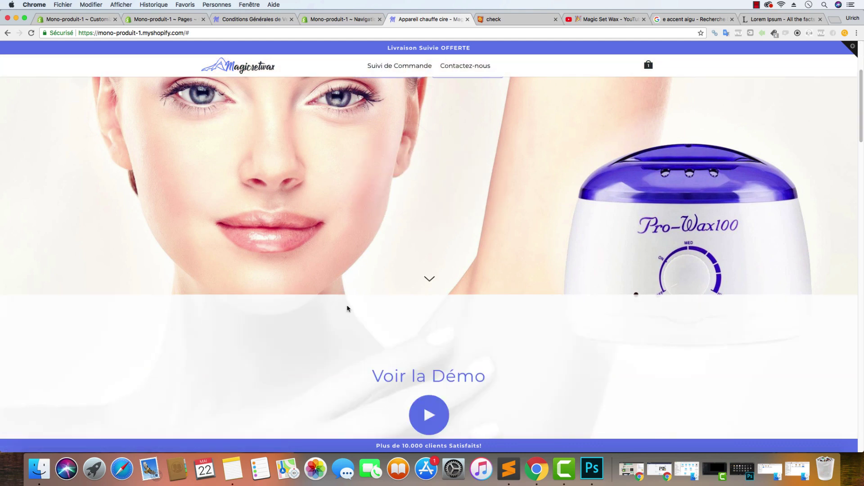
pyautogui.scroll(10, 344, 293)
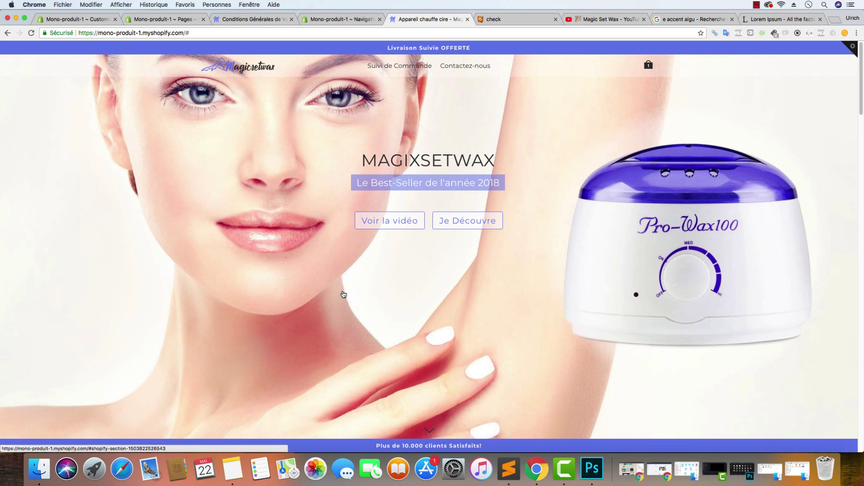
pyautogui.scroll(-15, 342, 290)
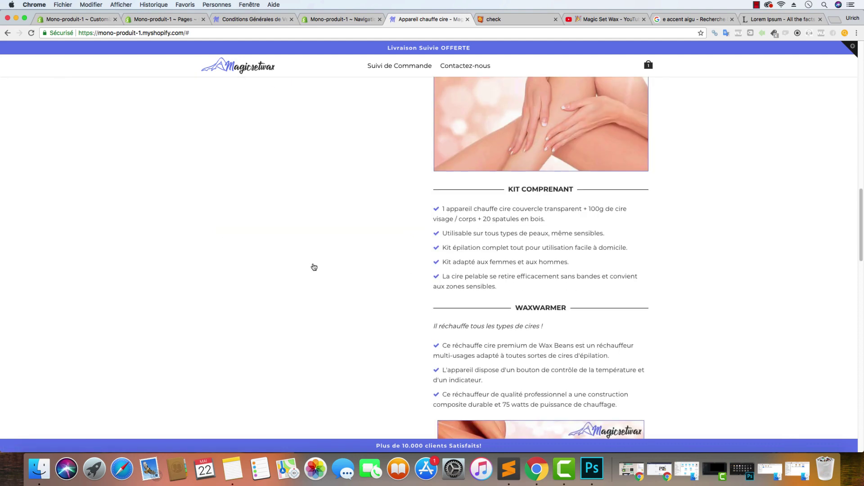
pyautogui.scroll(15, 336, 274)
pyautogui.scroll(-5, 333, 270)
pyautogui.scroll(-20, 339, 268)
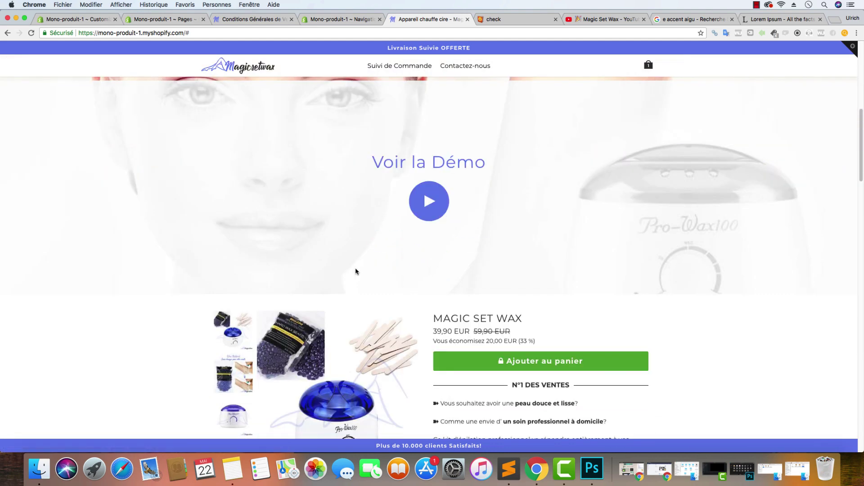
pyautogui.scroll(-15, 368, 273)
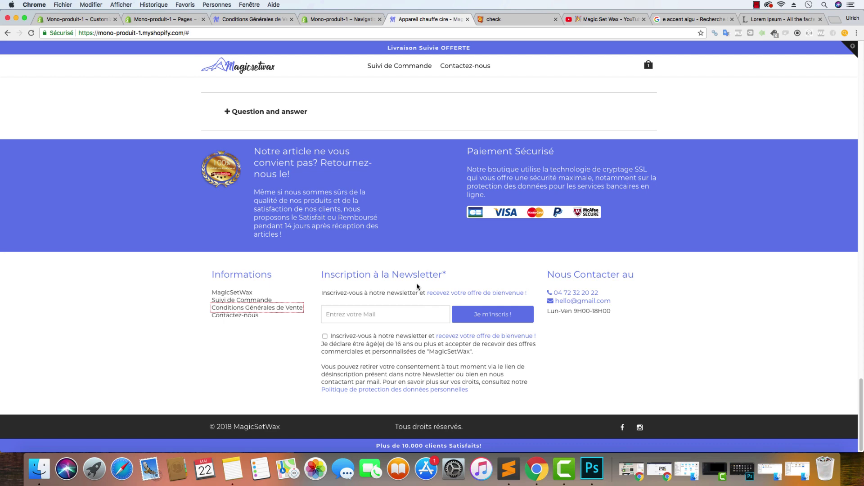
pyautogui.scroll(5, 417, 282)
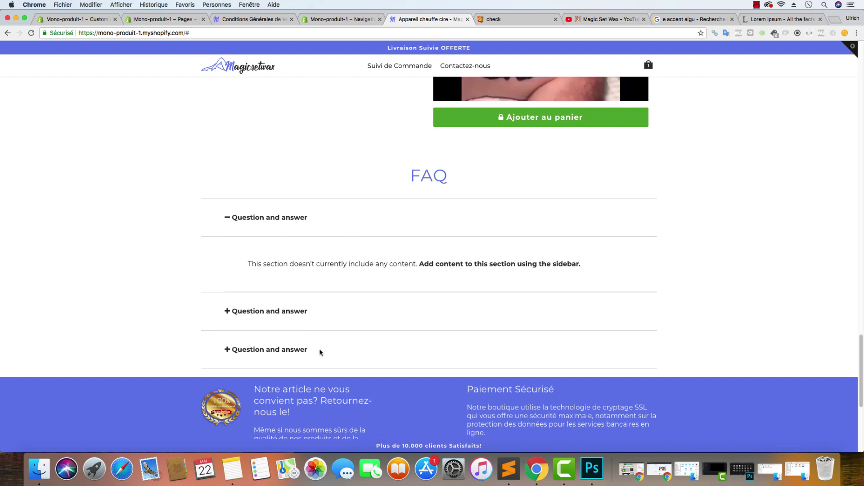
pyautogui.scroll(-1, 439, 313)
pyautogui.scroll(15, 441, 312)
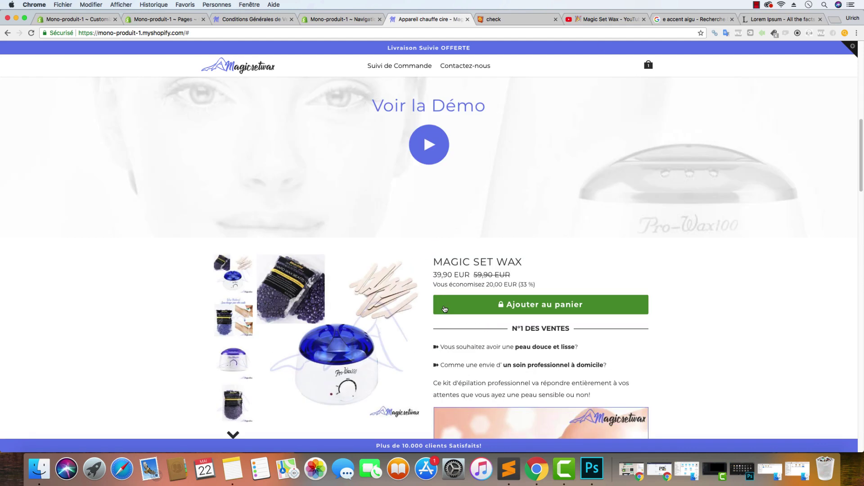
pyautogui.scroll(5, 445, 309)
pyautogui.scroll(-15, 444, 306)
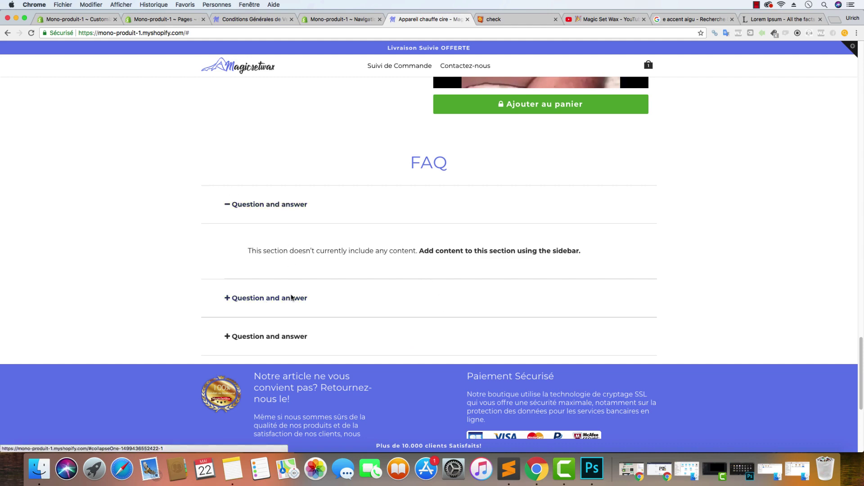
pyautogui.click(75, 19)
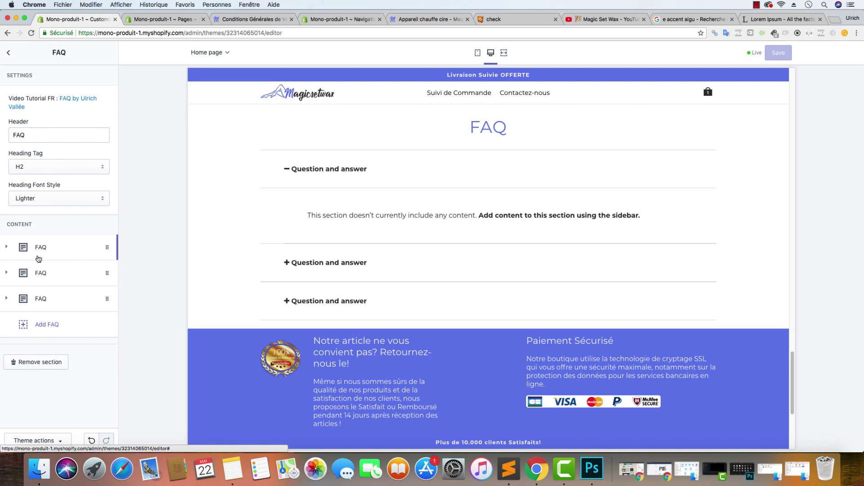
# Open the FAQ section, expand the first FAQ block, and add blank lines to the HTML notes
pyautogui.click(58, 249)
pyautogui.click(75, 369)
pyautogui.moveTo(75, 369); pyautogui.dragTo(14, 333)
pyautogui.click(57, 377)
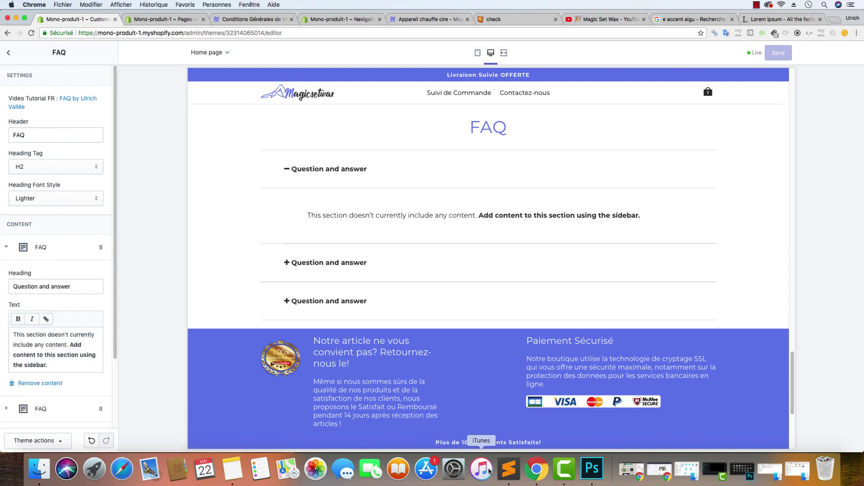
pyautogui.click(509, 469)
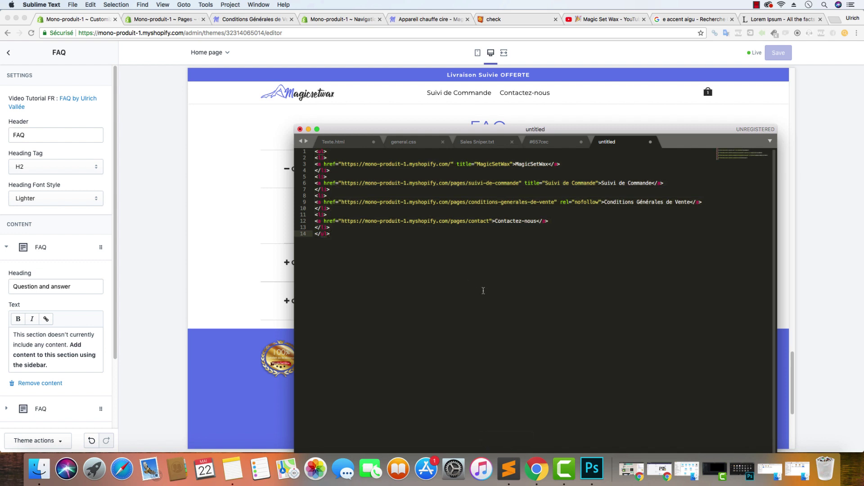
pyautogui.press('Return')
pyautogui.press('Return')
# Select the first FAQ's answer and heading text, then enter pancake-malin.com in a new tab
pyautogui.click(60, 359)
pyautogui.moveTo(60, 360); pyautogui.dragTo(13, 331)
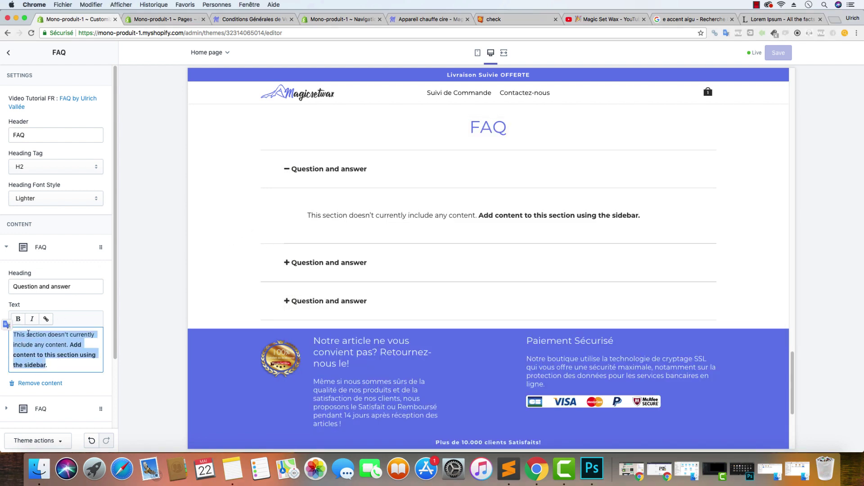
pyautogui.click(66, 345)
pyautogui.moveTo(67, 345); pyautogui.dragTo(13, 344)
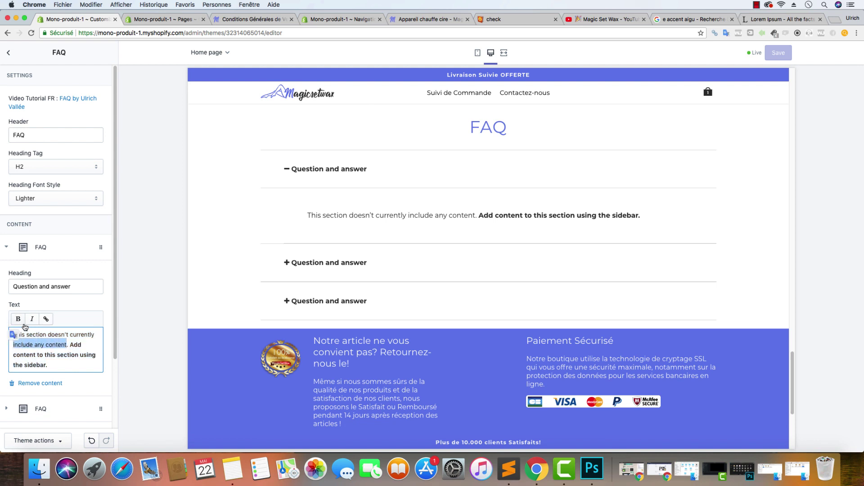
pyautogui.click(25, 327)
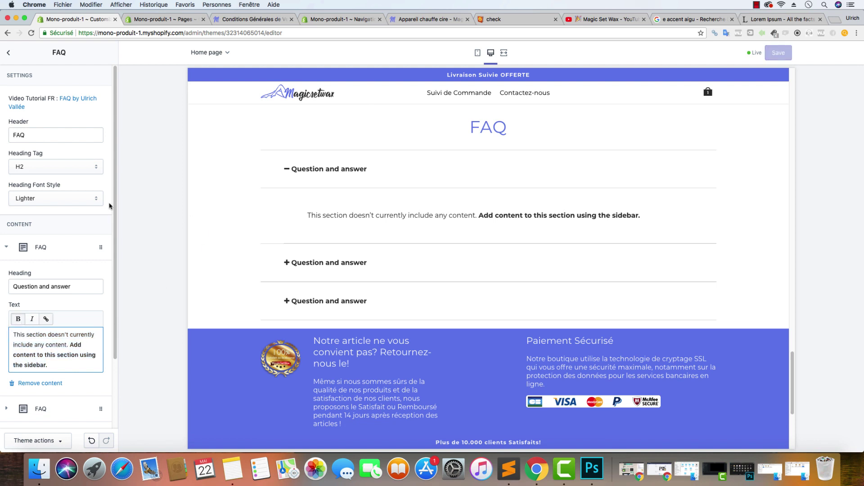
pyautogui.tripleClick(68, 288)
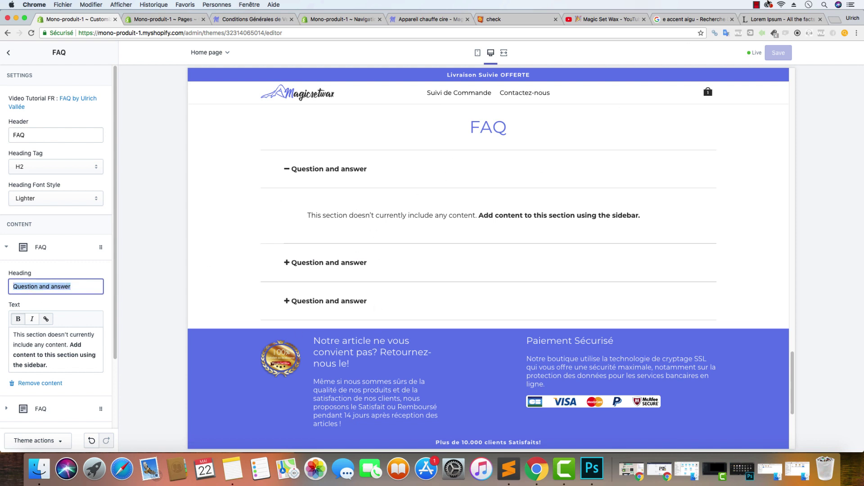
pyautogui.click(834, 19)
pyautogui.write('pancake')
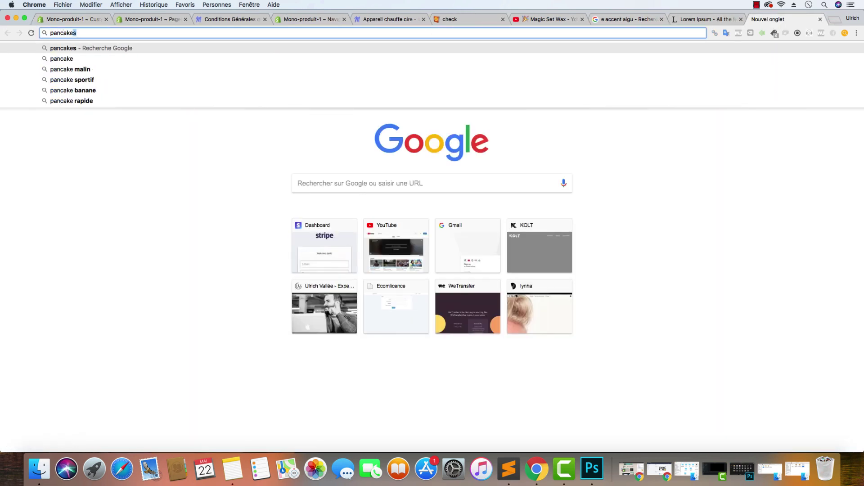
pyautogui.write('-malin.com')
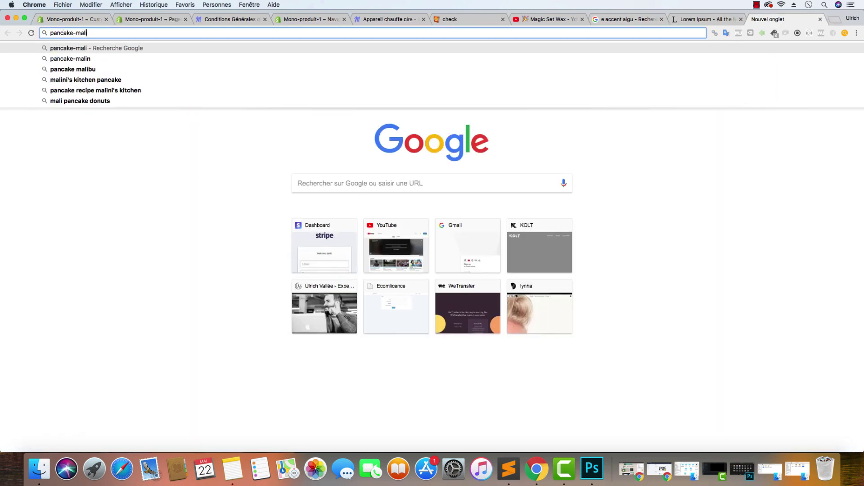
# Load the Pancake Malin site, scroll to its FAQ, and select the 'Nos Engagements' heading
pyautogui.press('Return')
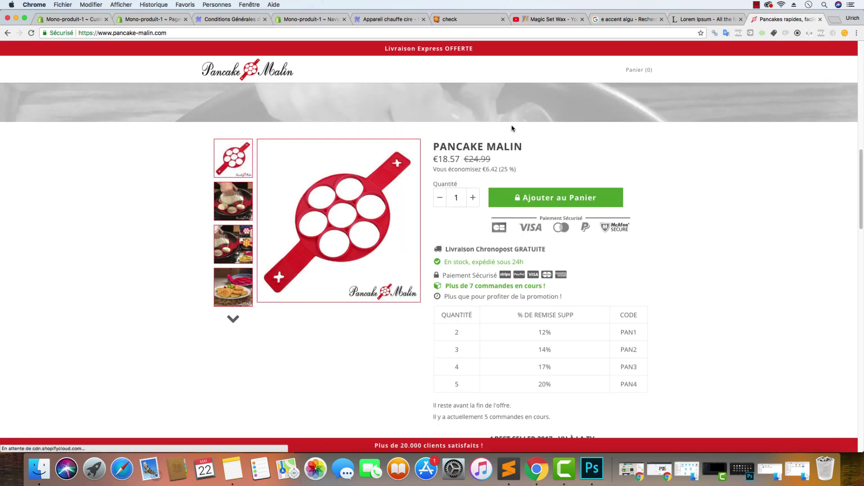
pyautogui.scroll(-10, 512, 128)
pyautogui.click(390, 18)
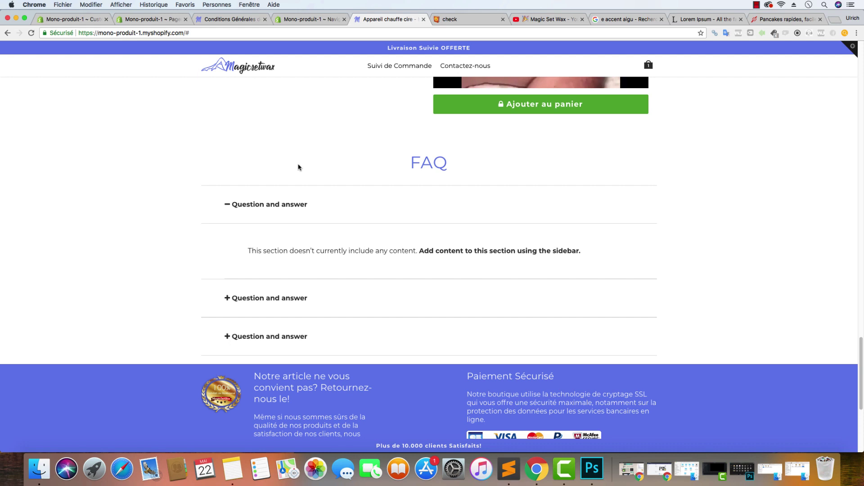
pyautogui.click(783, 19)
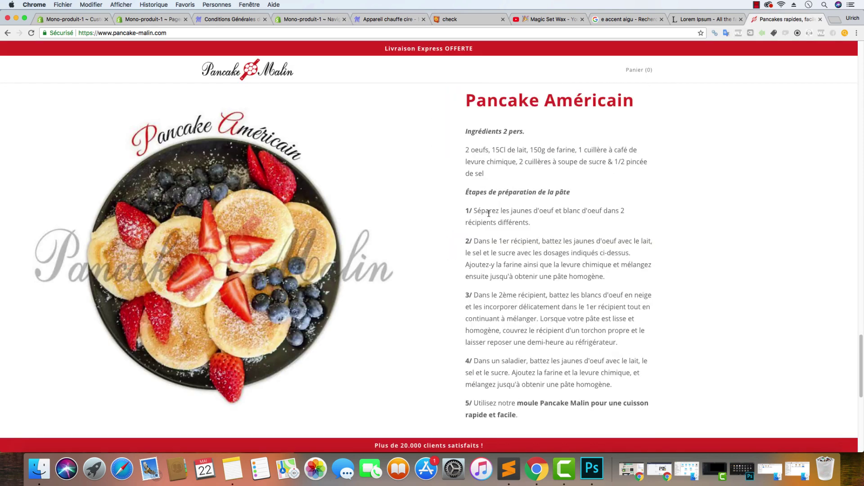
pyautogui.scroll(-8, 488, 213)
pyautogui.moveTo(306, 168); pyautogui.dragTo(228, 162)
pyautogui.press('super+c')
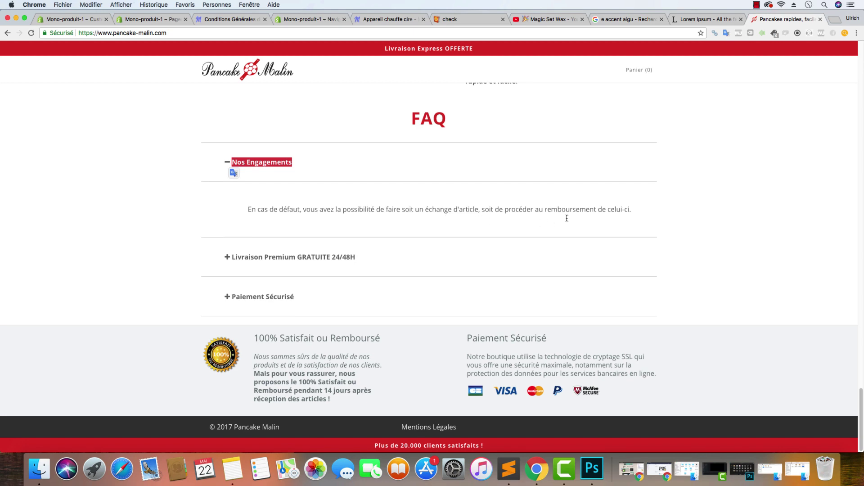
# Paste 'Nos Engagements' as the first FAQ heading and replace its answer with the exchange-or-refund sentence
pyautogui.click(88, 23)
pyautogui.press('super+v')
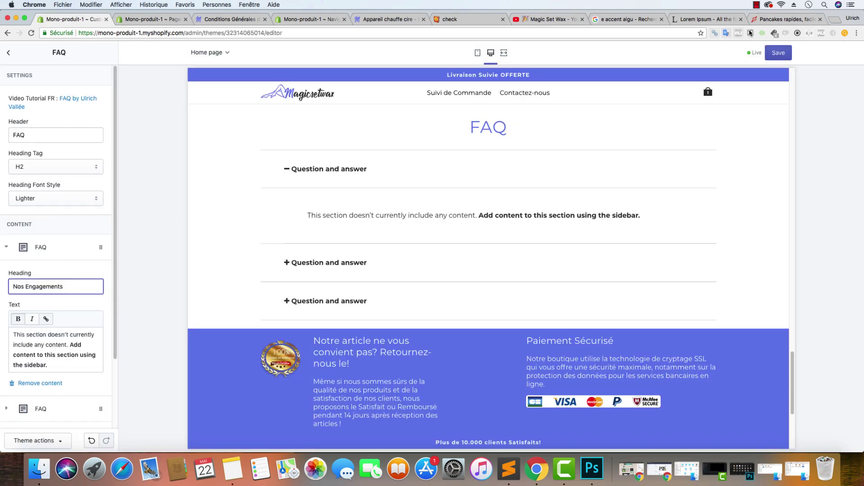
pyautogui.press('super+9')
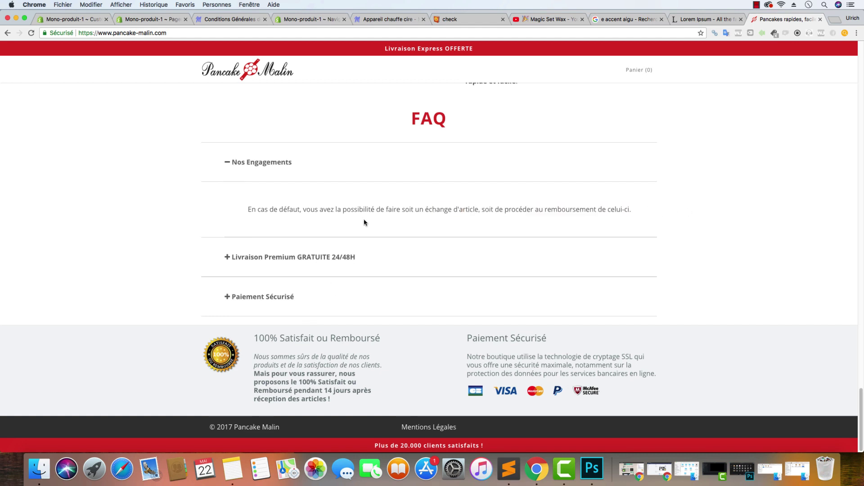
pyautogui.tripleClick(290, 223)
pyautogui.press('super+c')
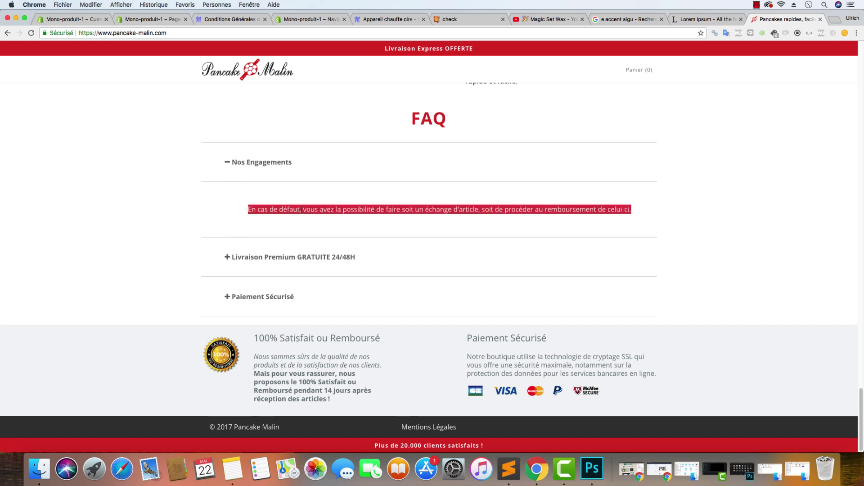
pyautogui.click(80, 20)
pyautogui.click(64, 362)
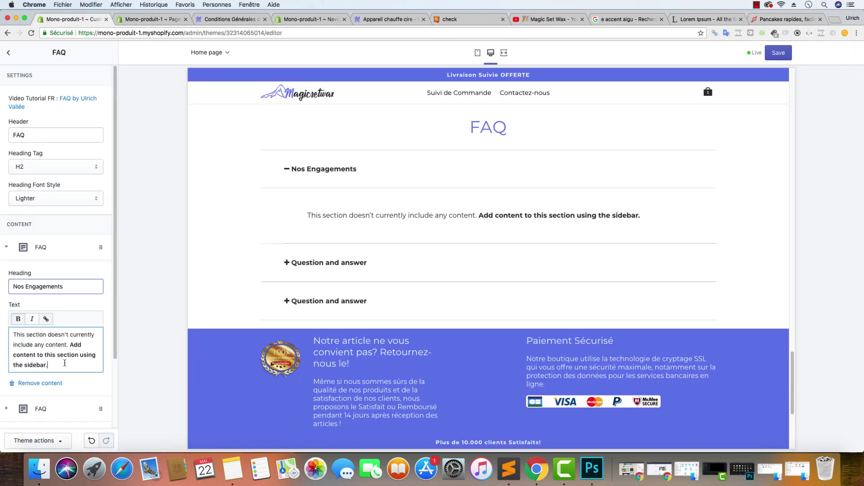
pyautogui.press('super+a')
pyautogui.press('super+v')
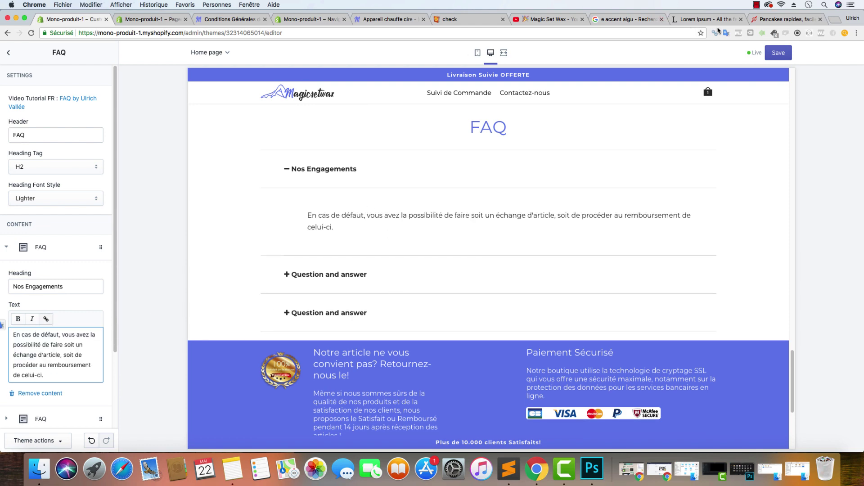
# Select the 'Livraison Premium GRATUITE 24/48H' question on the Pancake Malin FAQ
pyautogui.click(786, 19)
pyautogui.moveTo(367, 259); pyautogui.dragTo(229, 255)
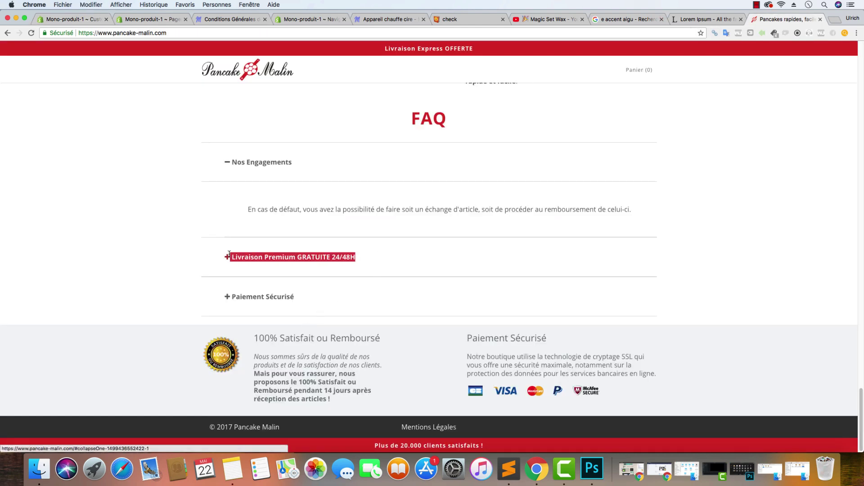
pyautogui.click(49, 19)
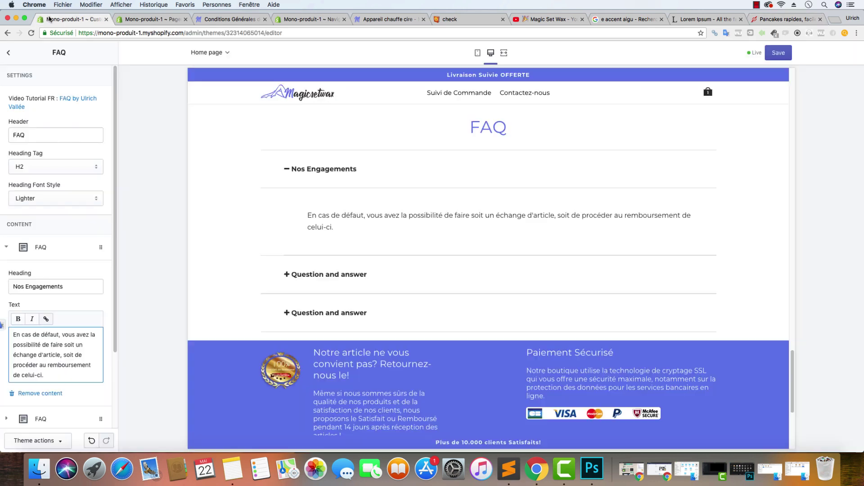
# Retitle the second FAQ block 'Livraison Suivie Offerte'
pyautogui.scroll(-3, 70, 328)
pyautogui.click(74, 351)
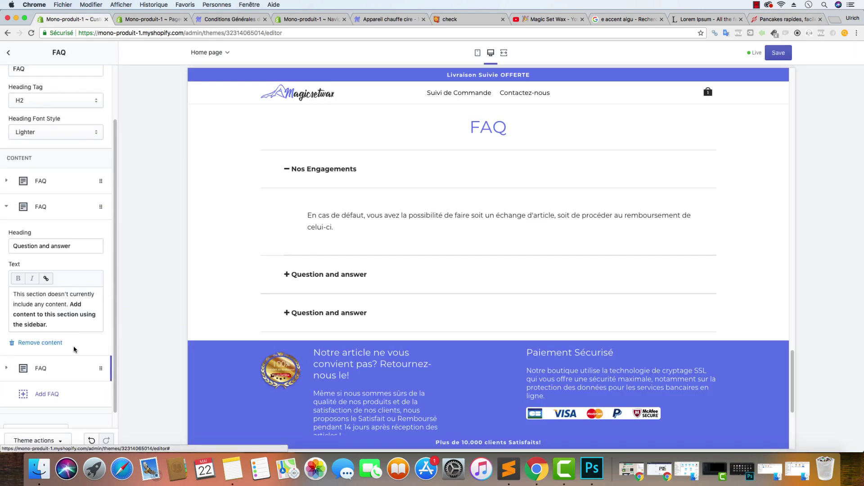
pyautogui.moveTo(90, 246); pyautogui.dragTo(2, 244)
pyautogui.write('Li')
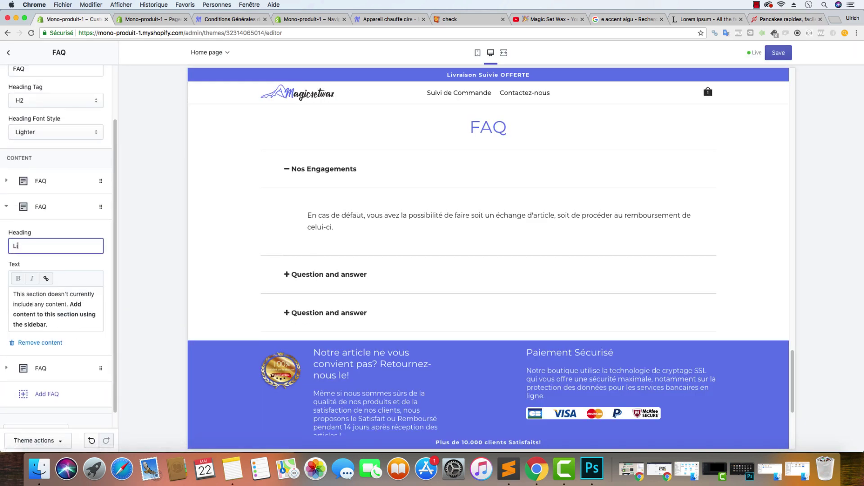
pyautogui.write('vraison Suivie Offerte')
# Replace the second FAQ answer with the pasted free-delivery sentence, unbolded
pyautogui.click(767, 20)
pyautogui.click(315, 257)
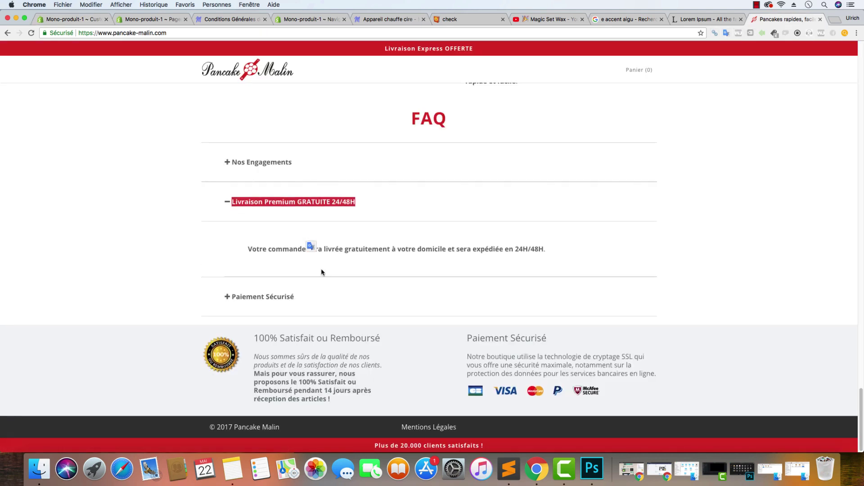
pyautogui.moveTo(562, 254); pyautogui.dragTo(247, 248)
pyautogui.press('super+c')
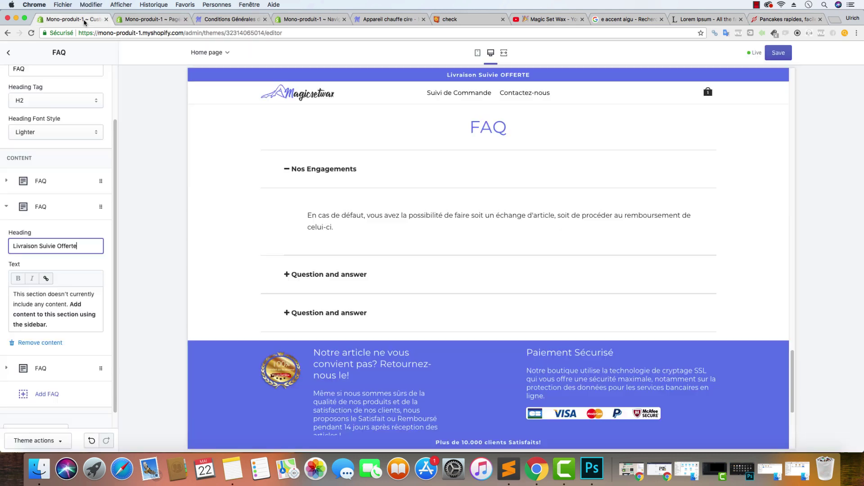
pyautogui.click(72, 19)
pyautogui.click(57, 314)
pyautogui.press('super+a')
pyautogui.press('super+v')
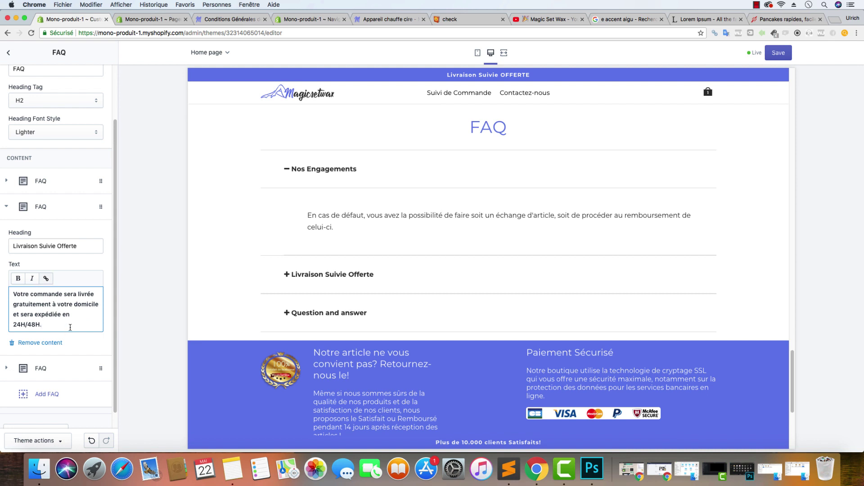
pyautogui.press('super+a')
pyautogui.press('super+b')
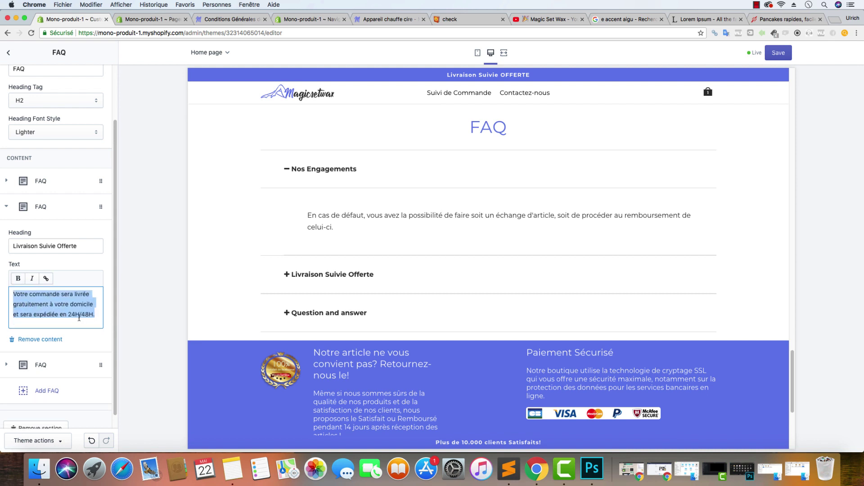
# Add the line 'Vous pourrez suivre son acheminement à tout moment depuis "Suivi de Commande"'
pyautogui.click(94, 315)
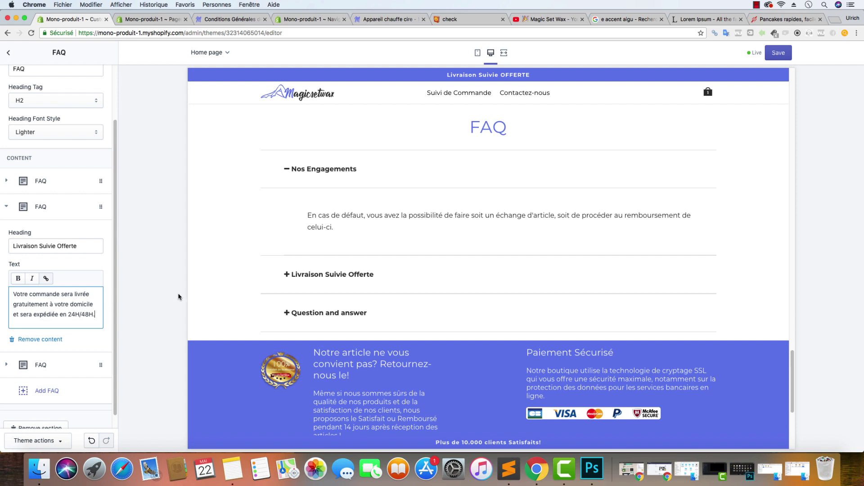
pyautogui.press('Return')
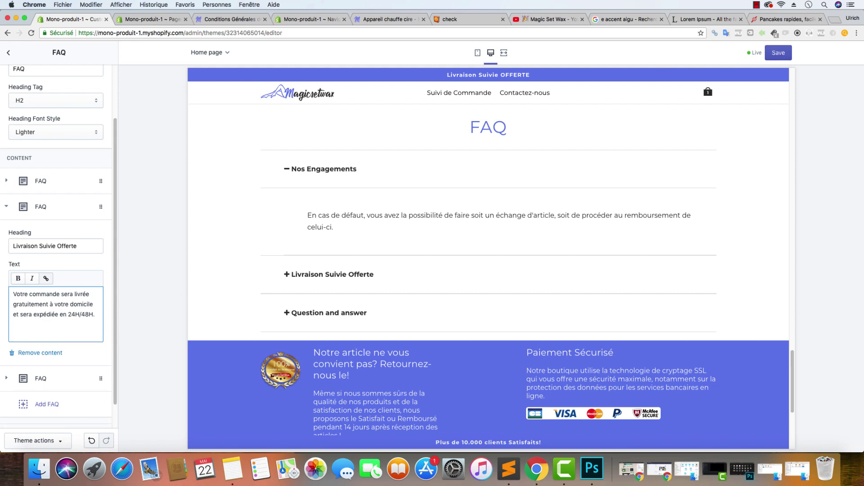
pyautogui.write('Vous pourrez suivre son achemi')
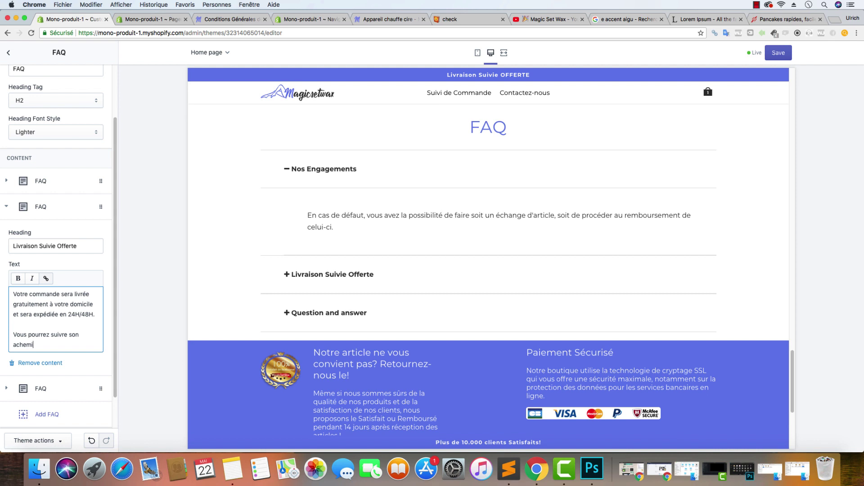
pyautogui.write('nement d')
pyautogui.write('epuis')
pyautogui.press('BackSpace')
pyautogui.press('BackSpace')
pyautogui.press('BackSpace')
pyautogui.press('BackSpace')
pyautogui.write('à tout moment de')
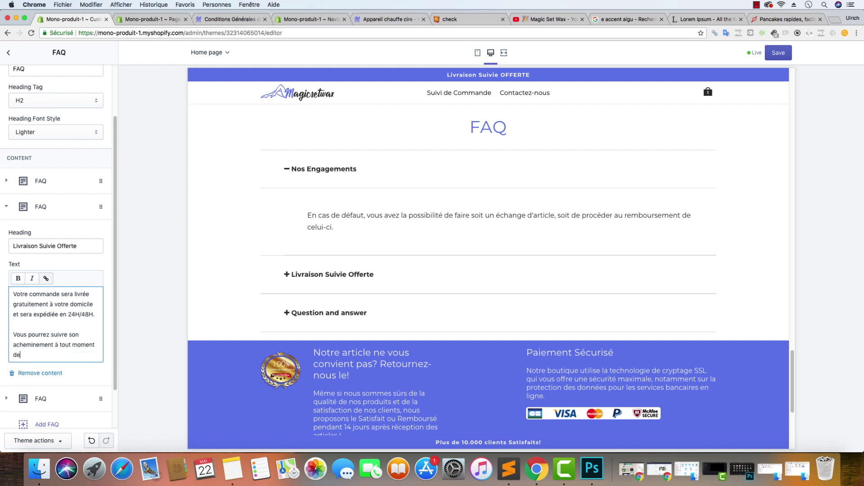
pyautogui.write('puis "Suivi de Commande"')
pyautogui.moveTo(93, 355); pyautogui.dragTo(34, 355)
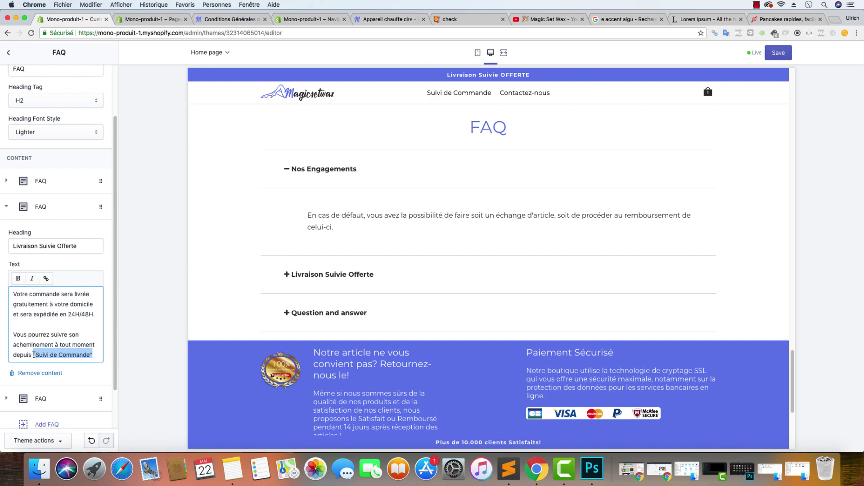
# Open the storefront's Suivi de Commande page and copy its address
pyautogui.click(381, 19)
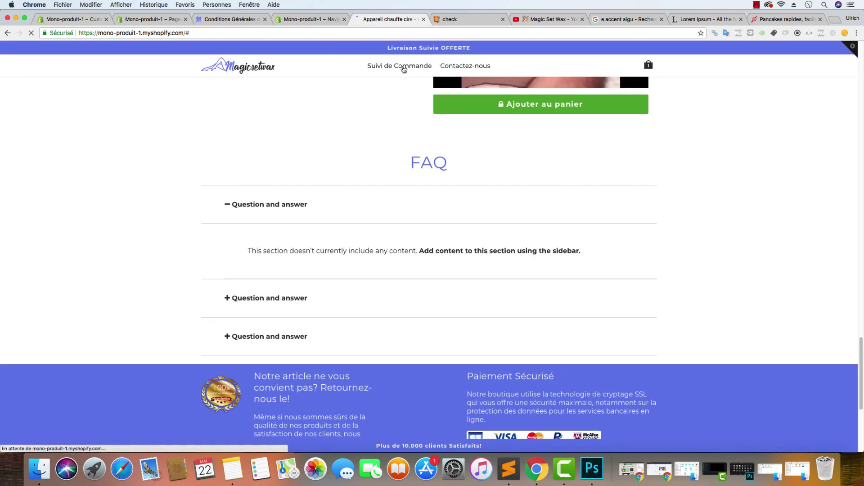
pyautogui.click(404, 67)
pyautogui.rightClick(193, 34)
pyautogui.click(210, 46)
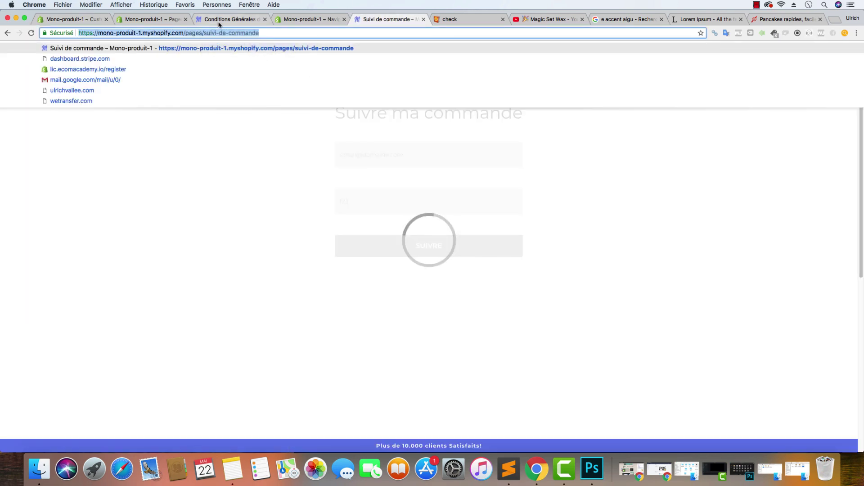
pyautogui.click(223, 21)
pyautogui.press('super+l')
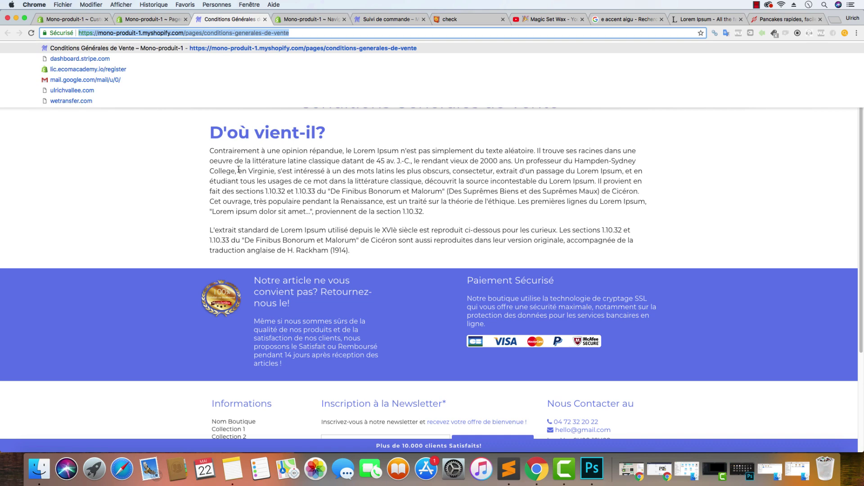
pyautogui.press('Escape')
pyautogui.click(234, 66)
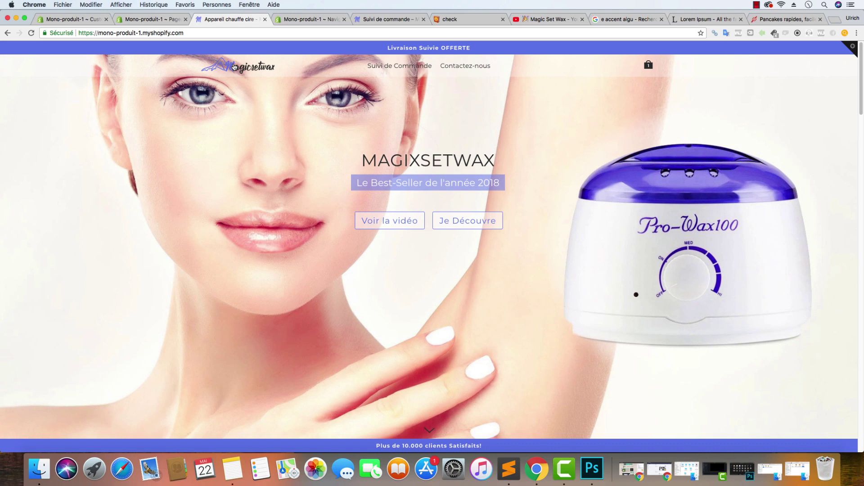
# Link 'Suivi de Commande' in the answer to the Suivi de commande page and save
pyautogui.click(143, 20)
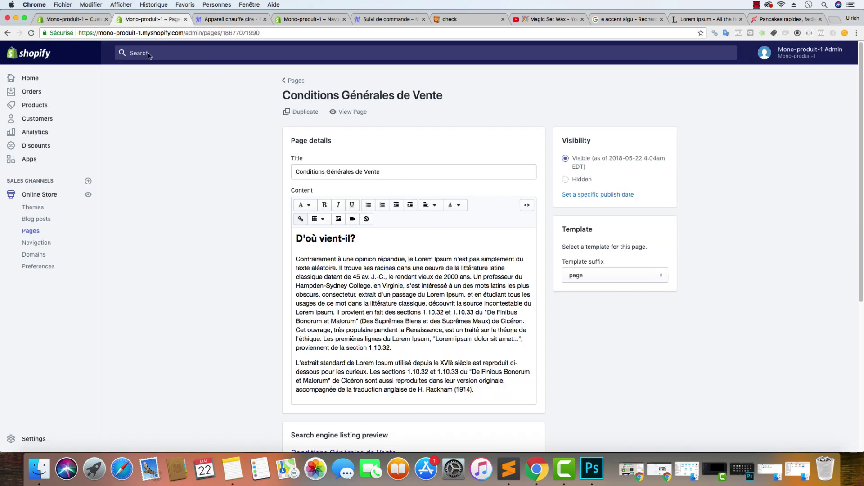
pyautogui.click(72, 20)
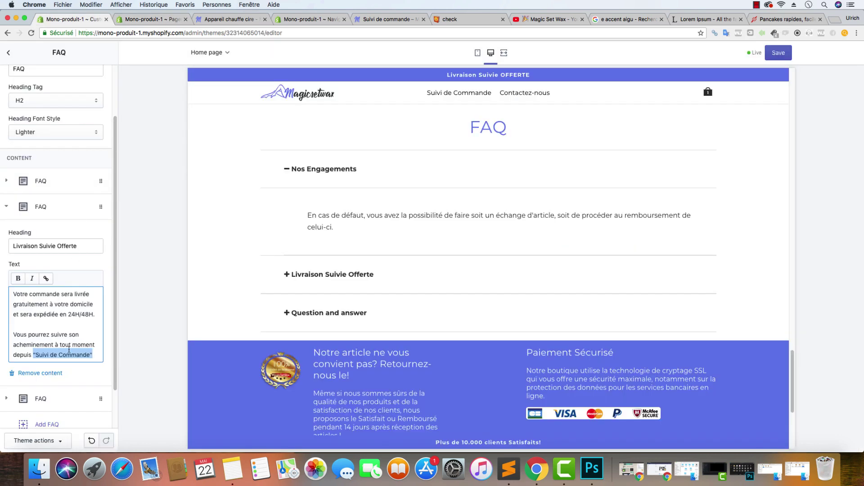
pyautogui.click(46, 279)
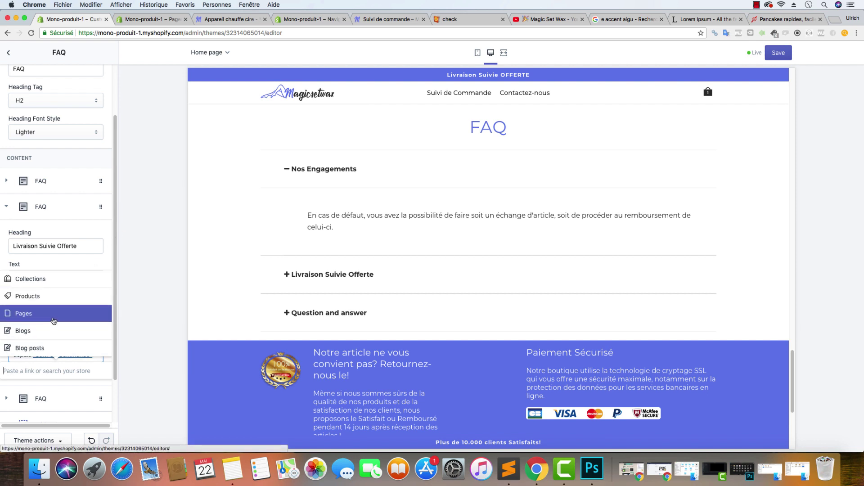
pyautogui.click(36, 314)
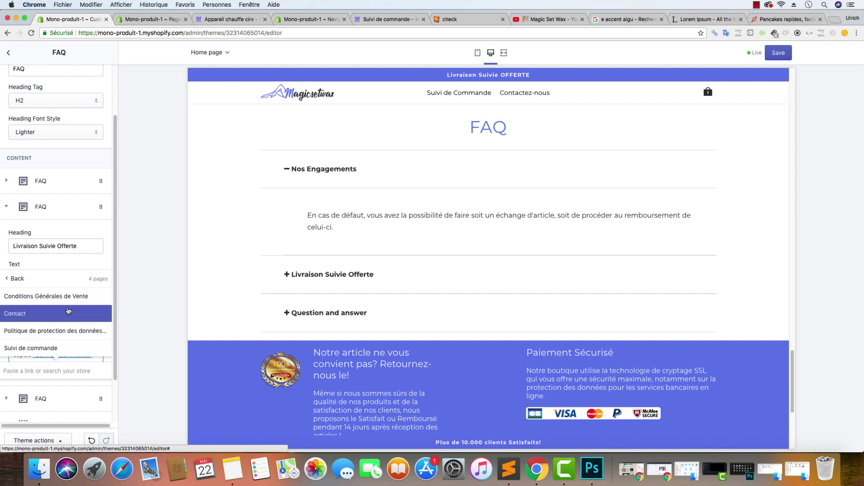
pyautogui.click(59, 348)
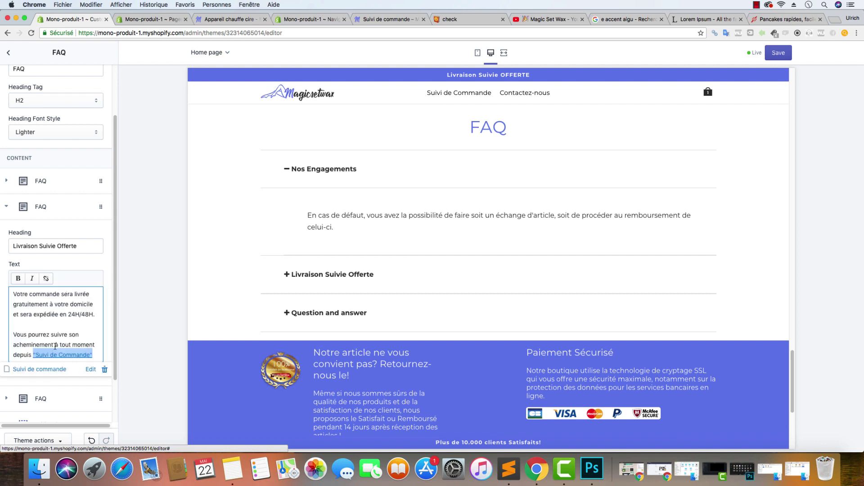
pyautogui.click(775, 58)
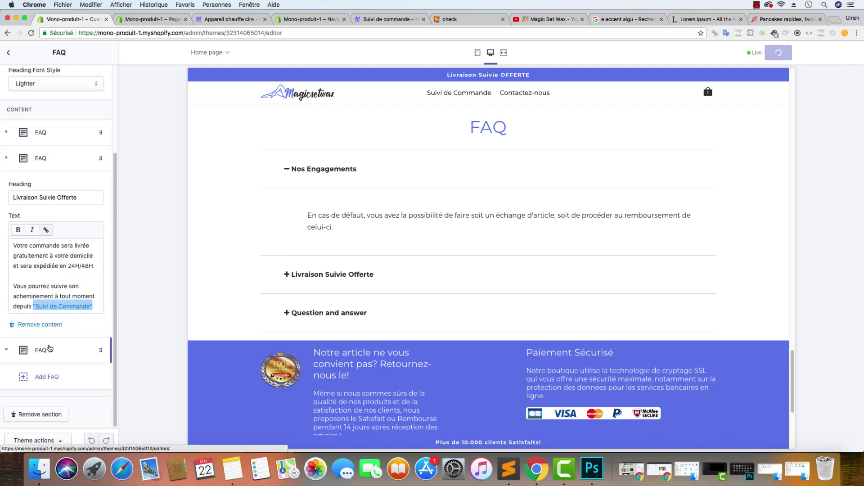
# Copy the Paiement Sécurisé answer paragraph from the Pancake Malin FAQ
pyautogui.click(40, 399)
pyautogui.click(788, 21)
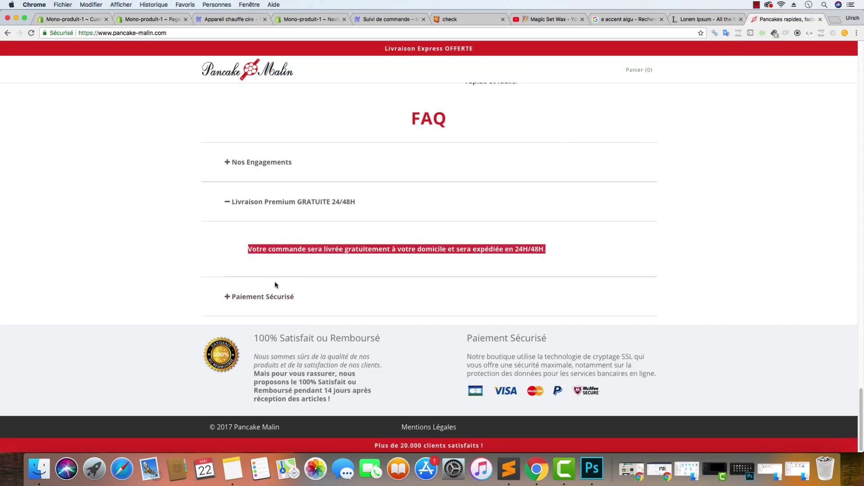
pyautogui.click(270, 297)
pyautogui.moveTo(605, 313); pyautogui.dragTo(256, 276)
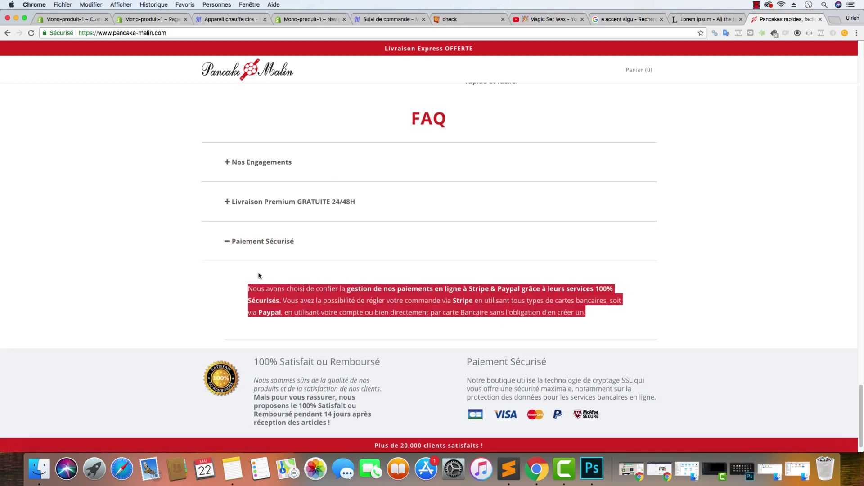
pyautogui.press('super+c')
# Paste the payment paragraph into the third FAQ's text, retitle it 'Paiement Sécurisé', and save
pyautogui.click(67, 19)
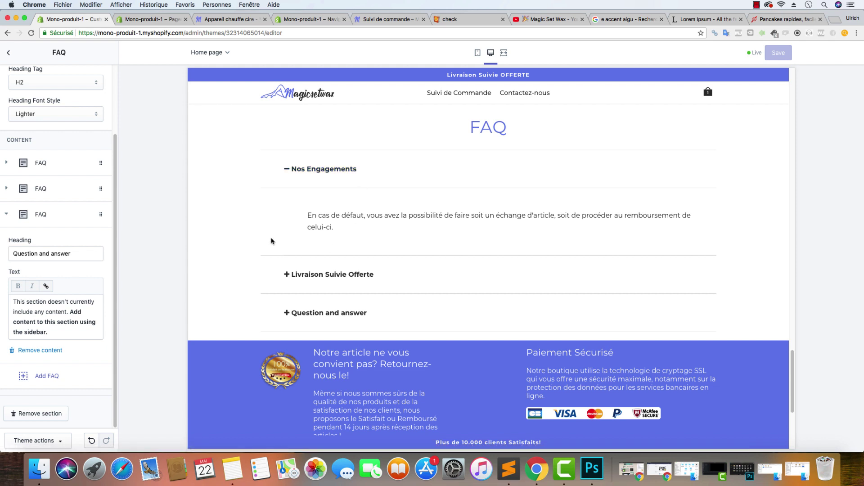
pyautogui.click(64, 328)
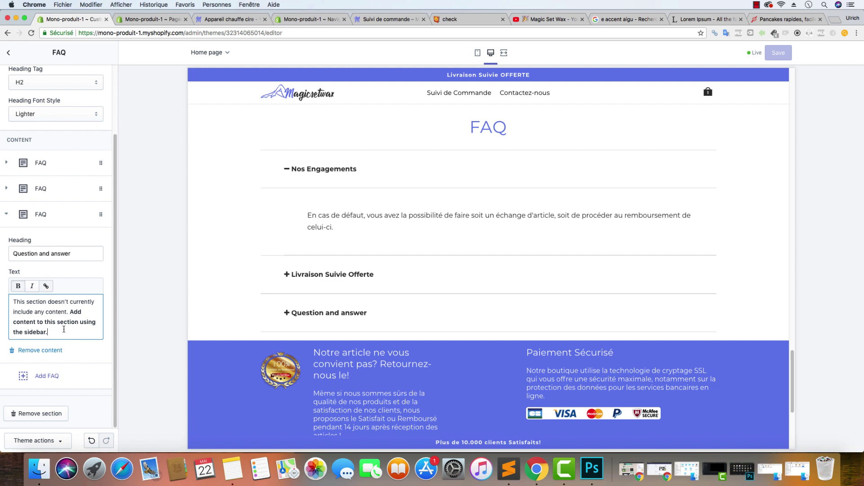
pyautogui.press('super+a')
pyautogui.press('super+v')
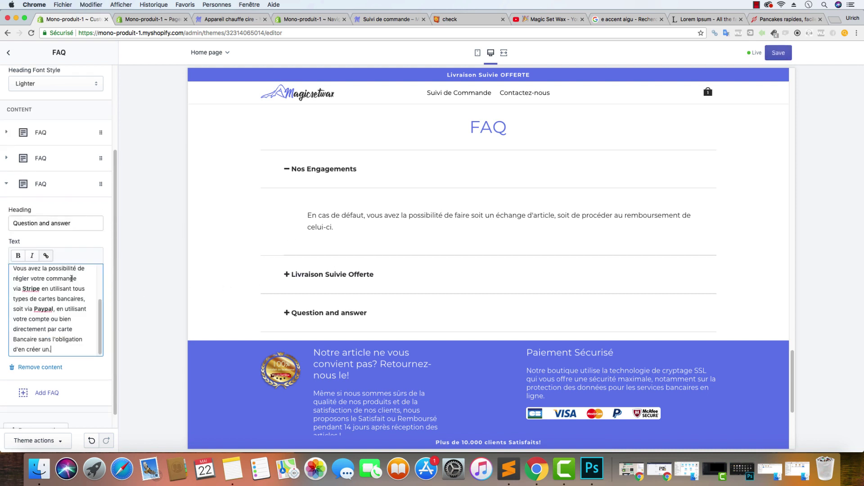
pyautogui.tripleClick(70, 225)
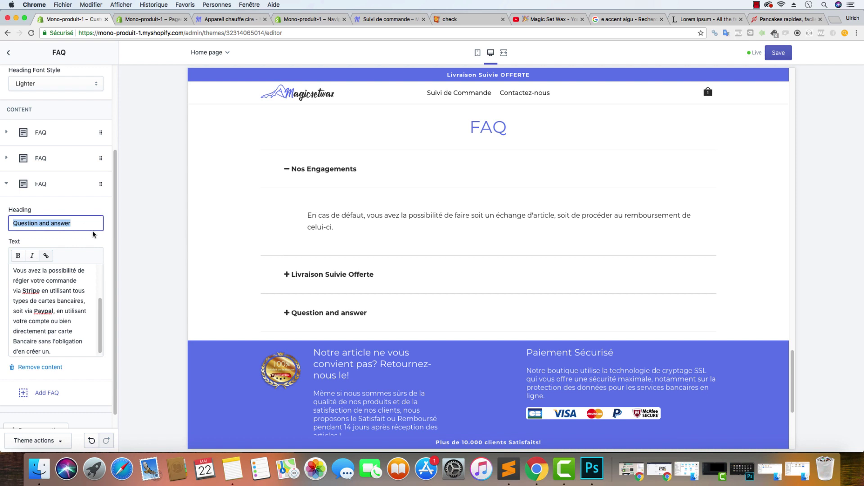
pyautogui.write('Paiement Séc')
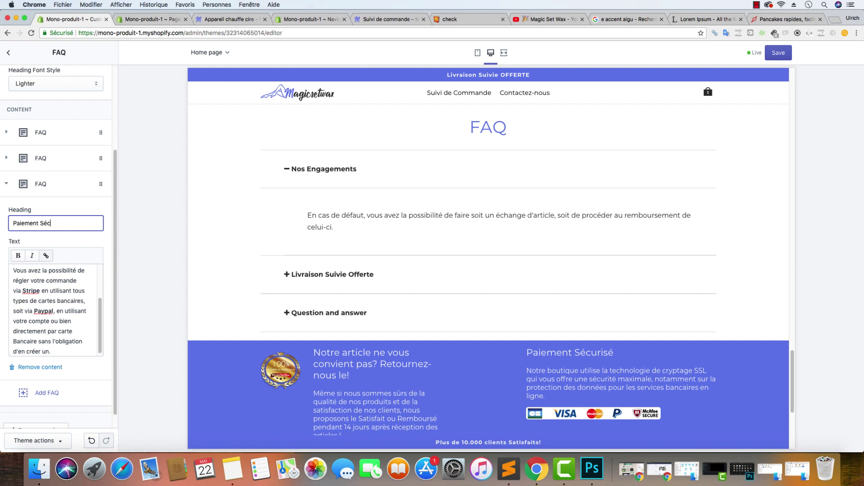
pyautogui.write('urisé')
pyautogui.click(262, 235)
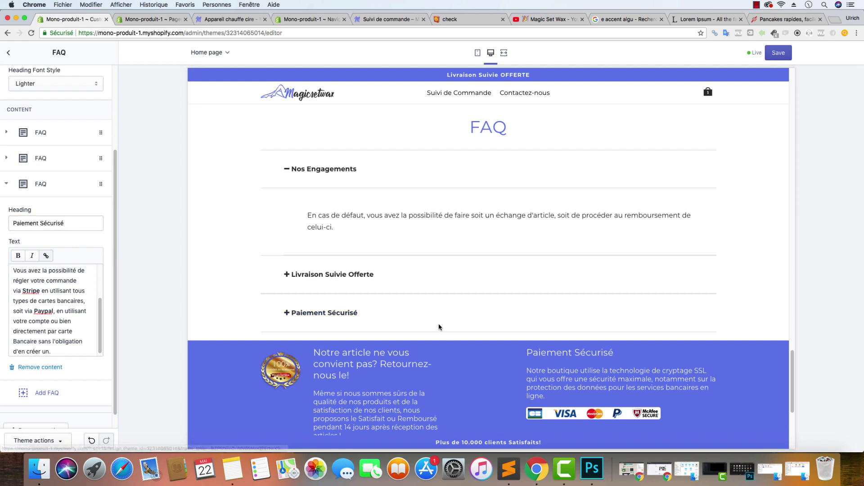
pyautogui.click(778, 52)
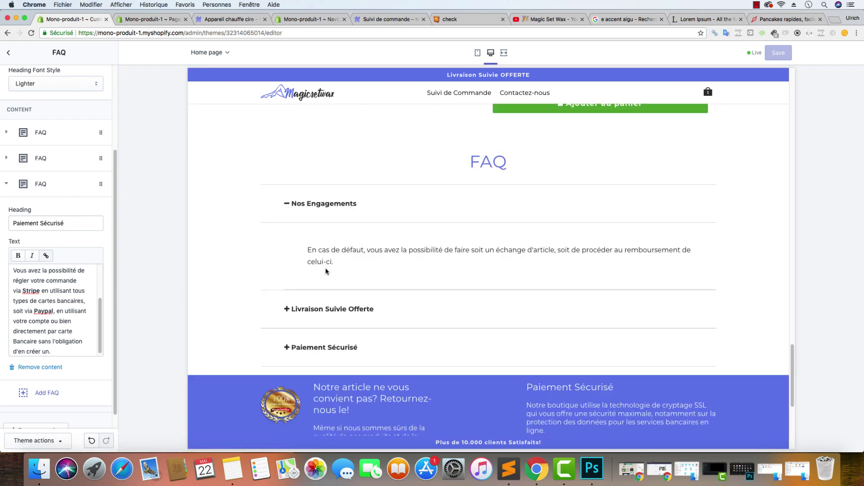
# Expand the Livraison Suivie Offerte and Paiement Sécurisé answers in the preview, then reopen the delivery one
pyautogui.click(329, 310)
pyautogui.click(355, 359)
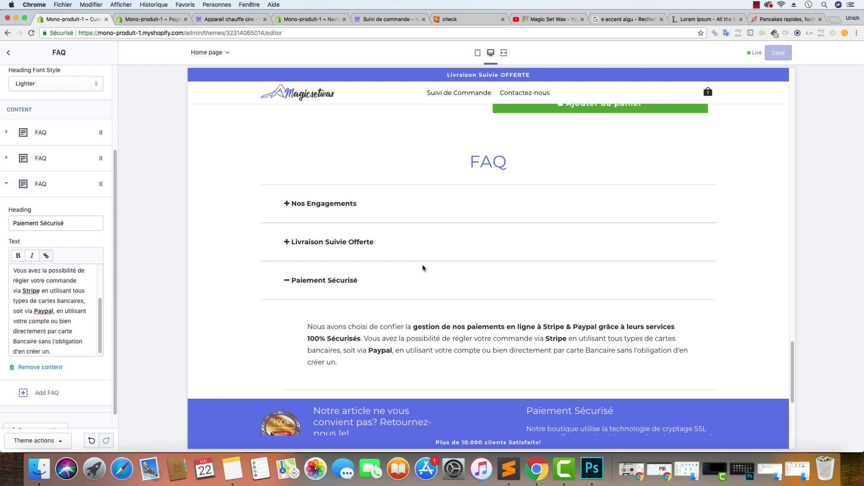
pyautogui.scroll(-1, 468, 250)
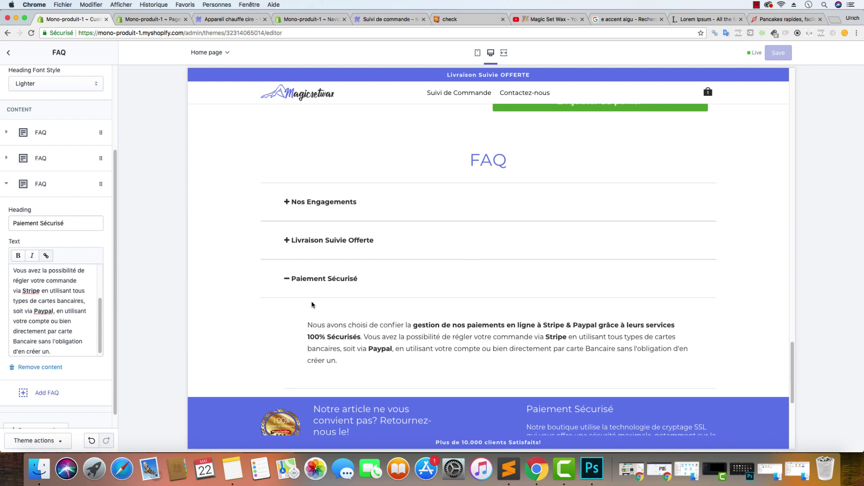
pyautogui.click(324, 240)
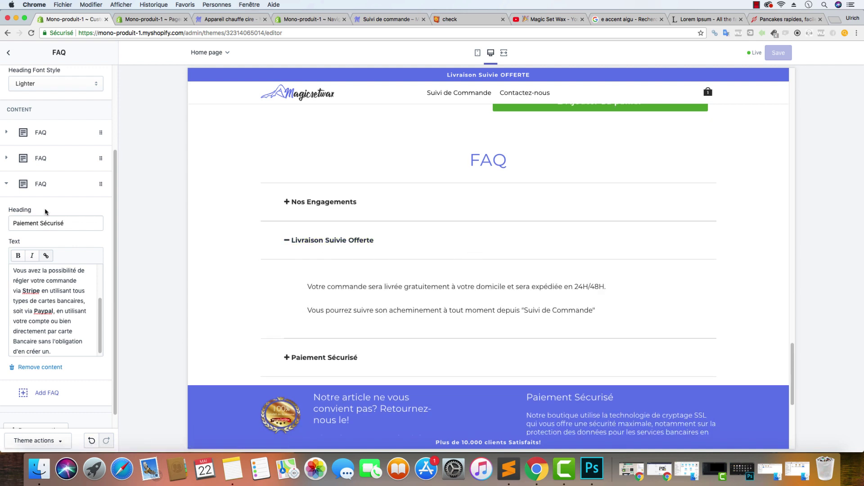
# Bold 'expédiée en 24H/48H.' and 'livrée gratuitement' in the Livraison Suivie Offerte answer
pyautogui.click(63, 159)
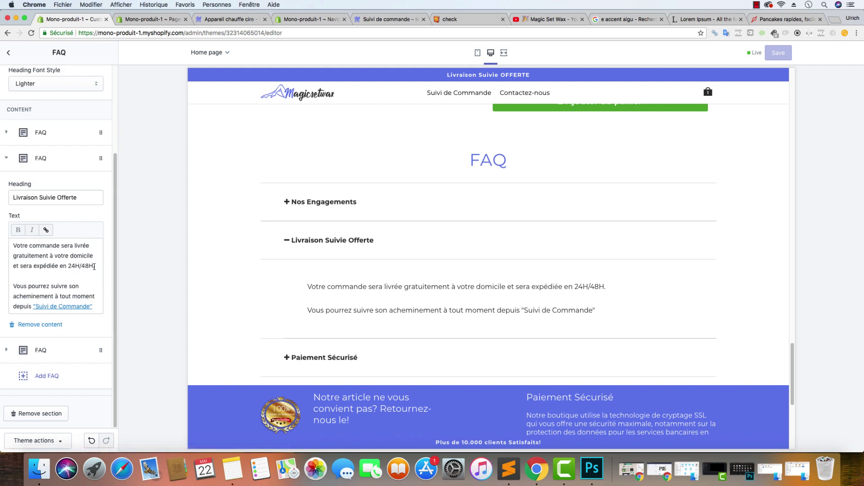
pyautogui.moveTo(95, 267); pyautogui.dragTo(2, 260)
pyautogui.click(18, 230)
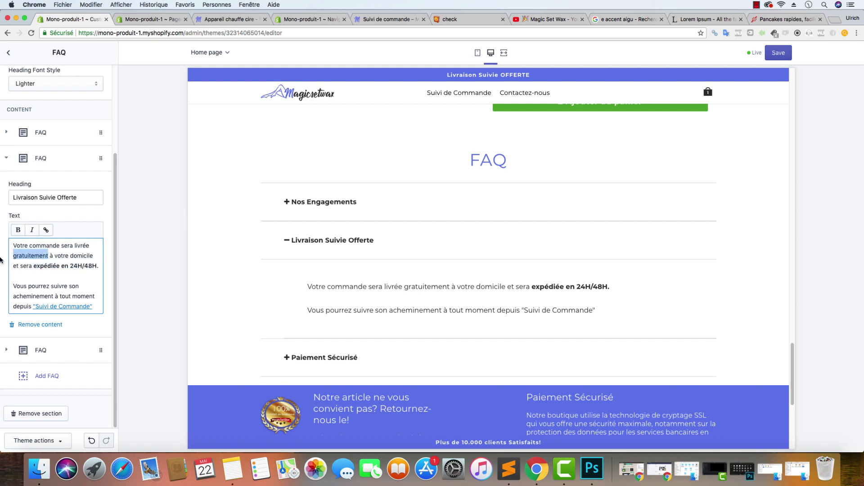
pyautogui.moveTo(76, 246); pyautogui.dragTo(74, 245)
pyautogui.click(70, 256)
pyautogui.click(19, 231)
# Open the Nos Engagements block and save the theme
pyautogui.click(48, 131)
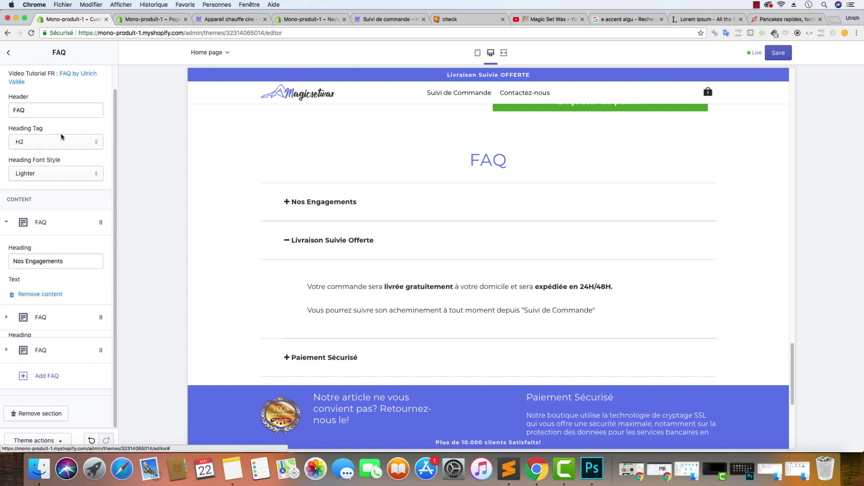
pyautogui.click(778, 53)
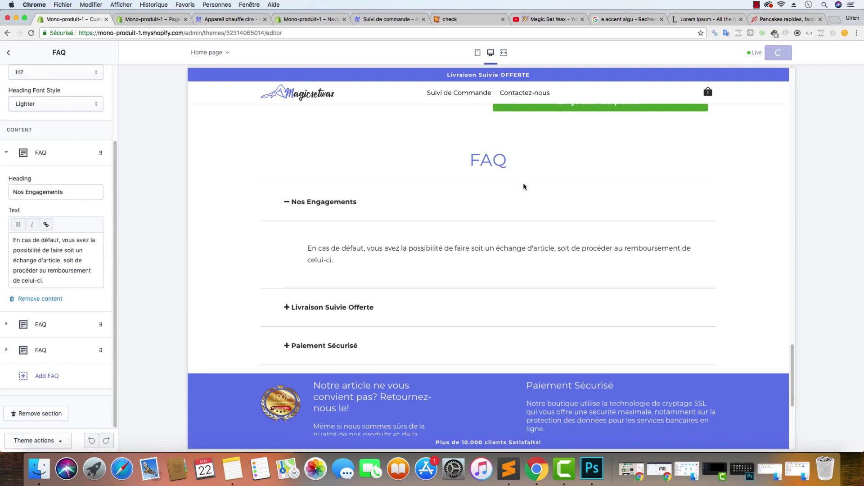
pyautogui.scroll(15, 364, 216)
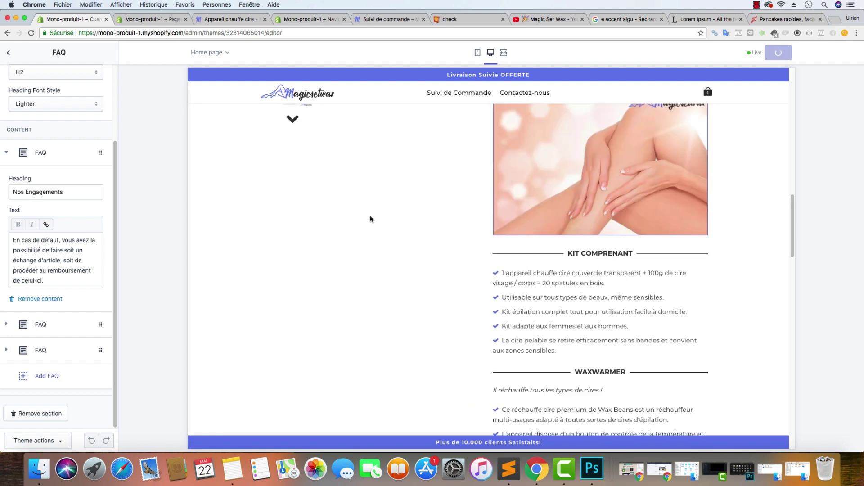
pyautogui.scroll(-20, 374, 219)
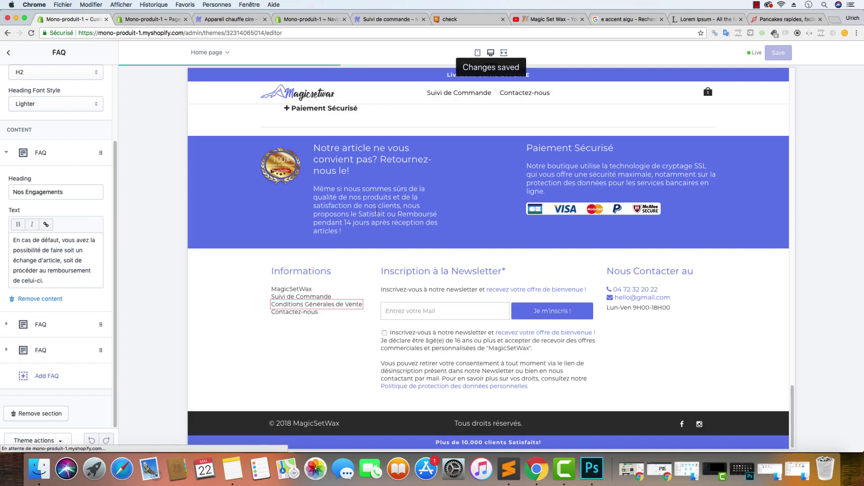
pyautogui.scroll(10, 377, 212)
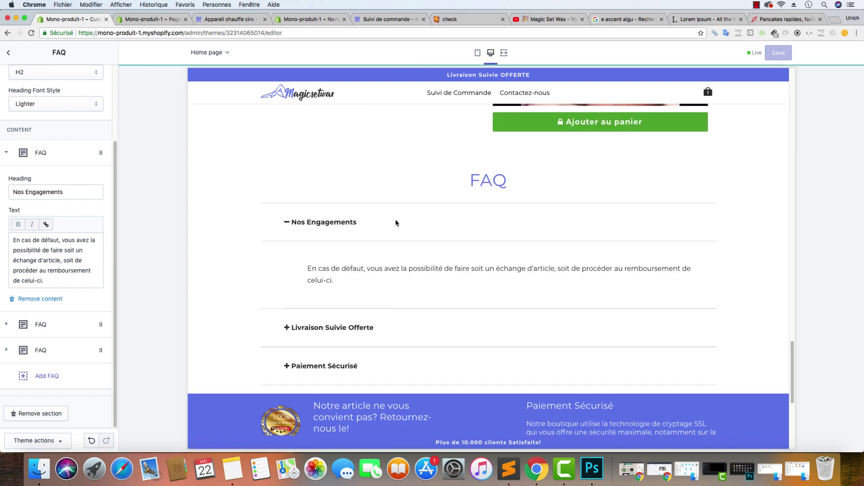
pyautogui.scroll(8, 412, 239)
pyautogui.scroll(5, 439, 284)
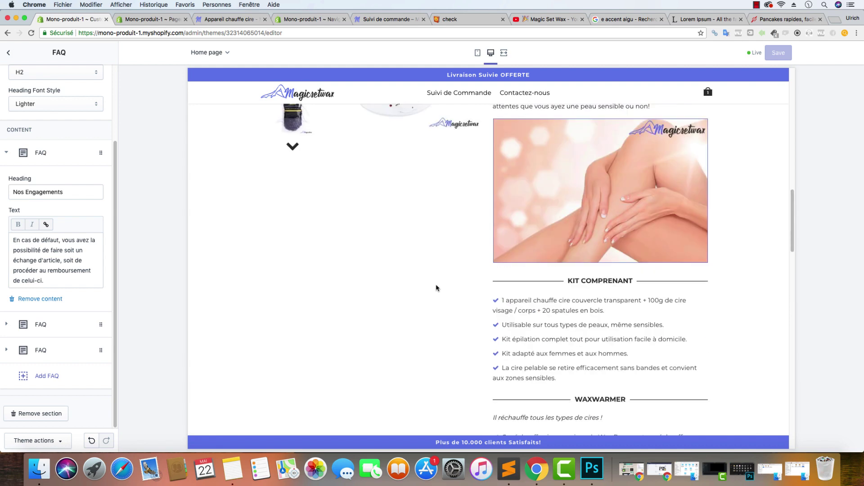
pyautogui.scroll(-4, 436, 285)
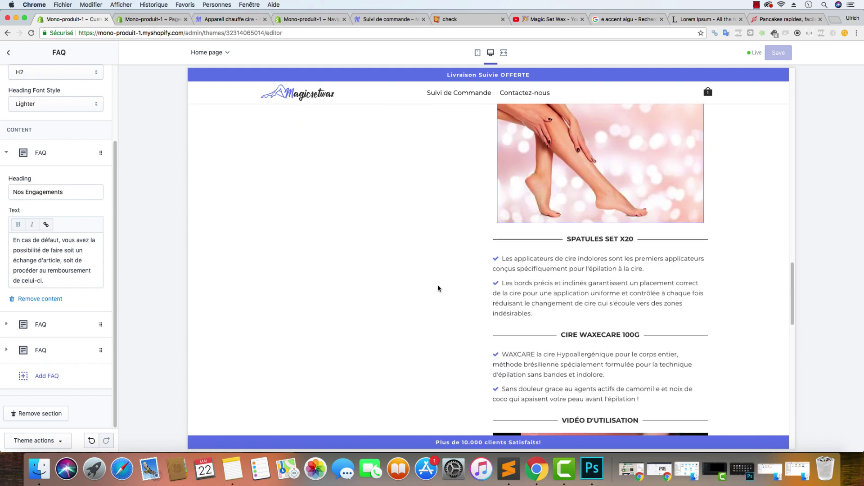
pyautogui.scroll(-8, 436, 284)
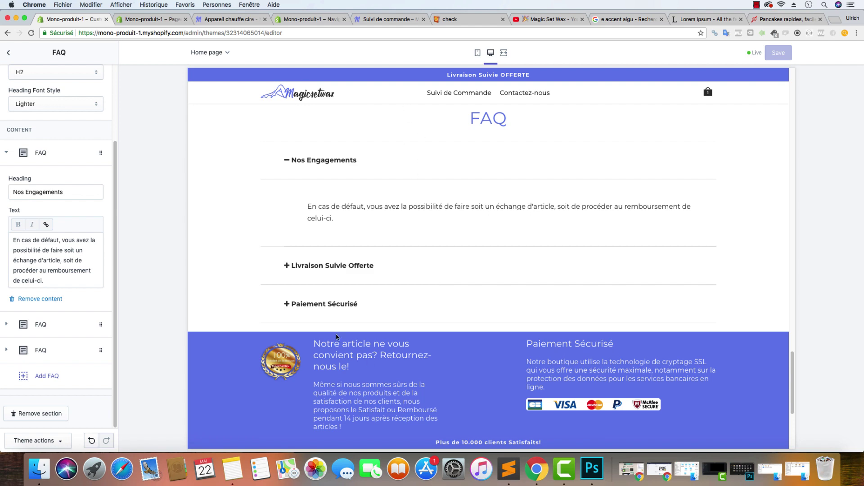
pyautogui.scroll(-3, 361, 261)
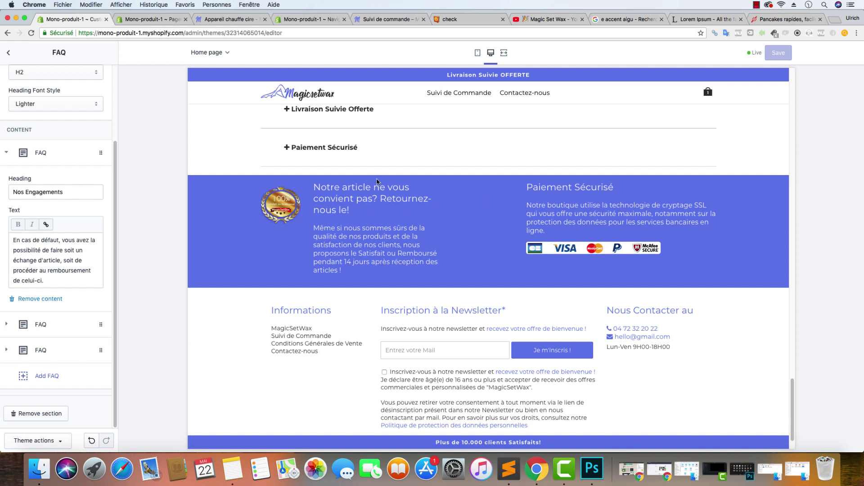
pyautogui.scroll(15, 421, 179)
pyautogui.scroll(5, 423, 181)
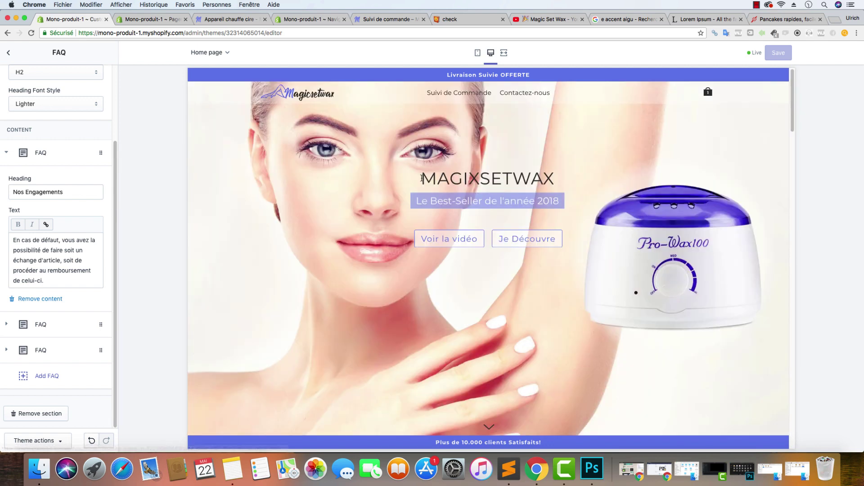
# Exit the theme editor to the admin, launch Sales Sniper from Apps, and bring Finder forward
pyautogui.click(13, 53)
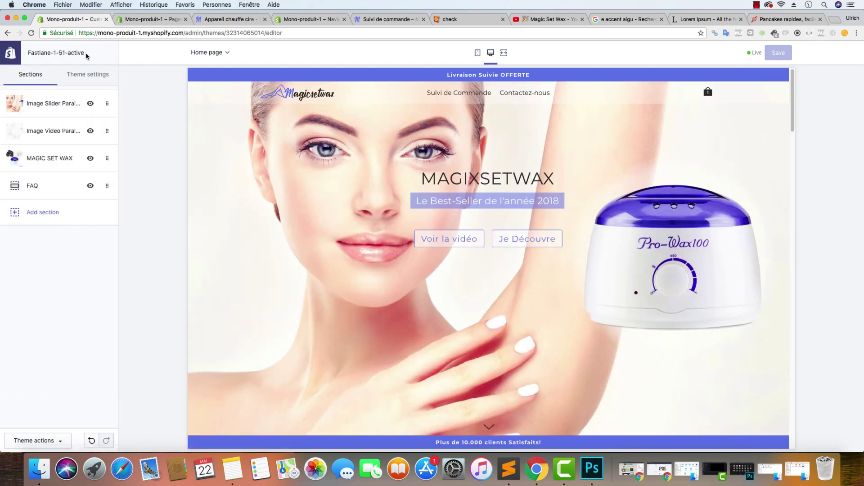
pyautogui.click(6, 55)
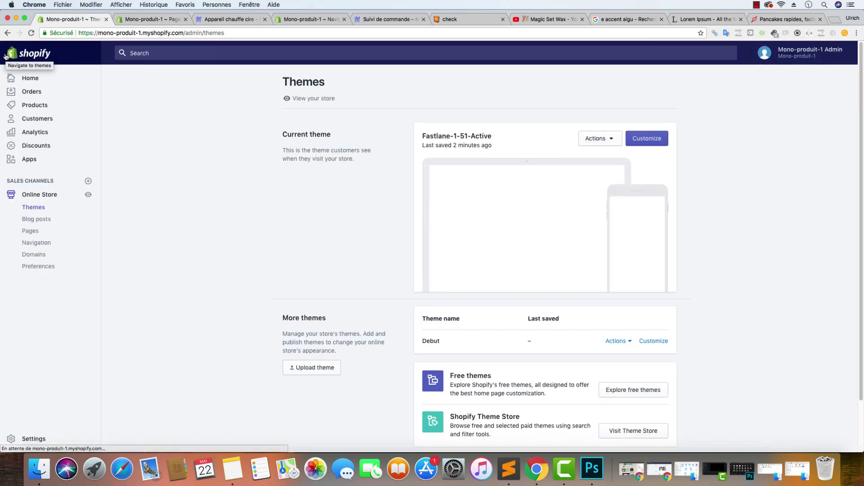
pyautogui.click(39, 161)
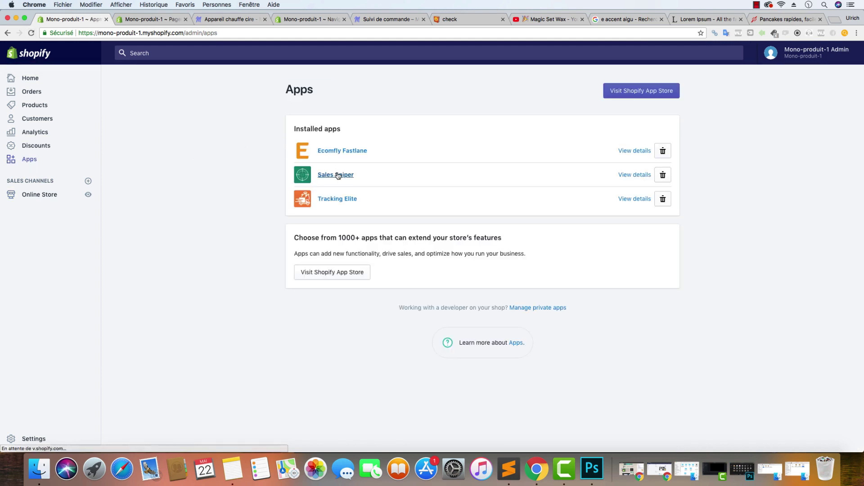
pyautogui.click(338, 176)
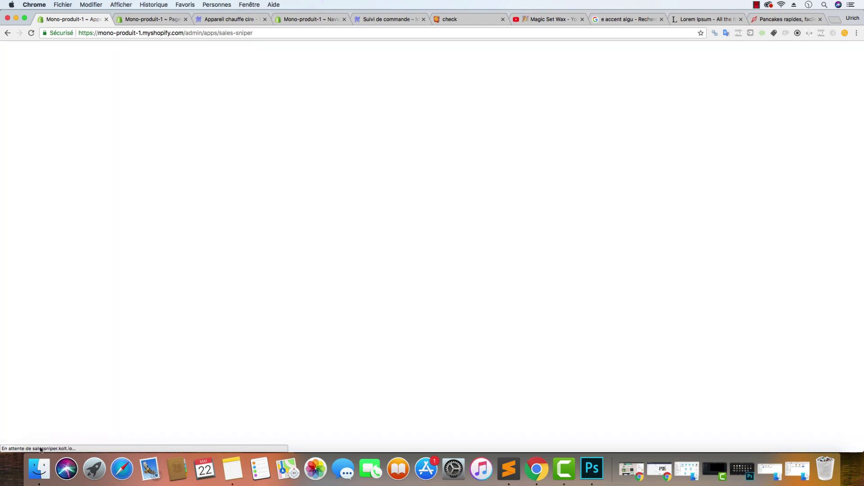
pyautogui.click(39, 468)
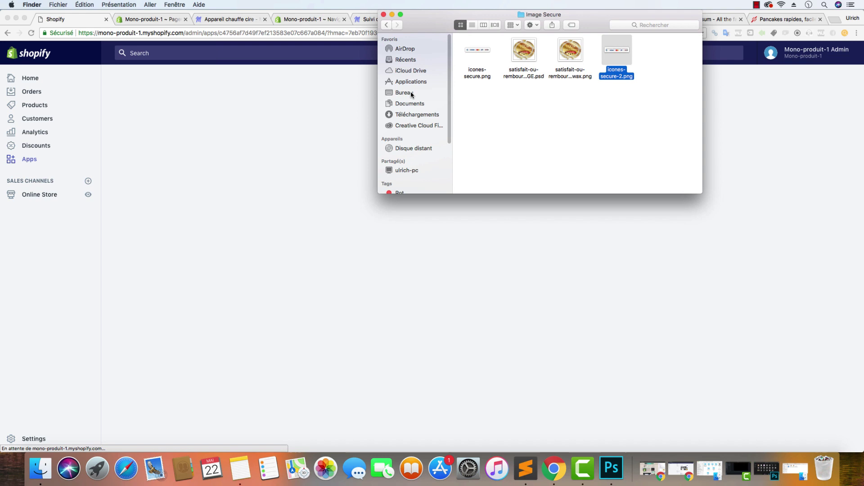
# Browse in Finder to the Mono-produit 1 - MagicSetWax folder inside Boutiques Youtube
pyautogui.click(410, 93)
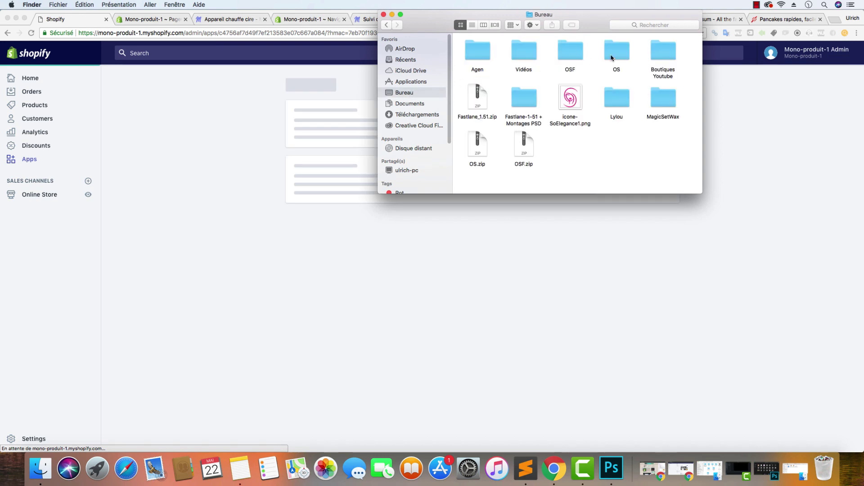
pyautogui.doubleClick(660, 53)
pyautogui.doubleClick(480, 51)
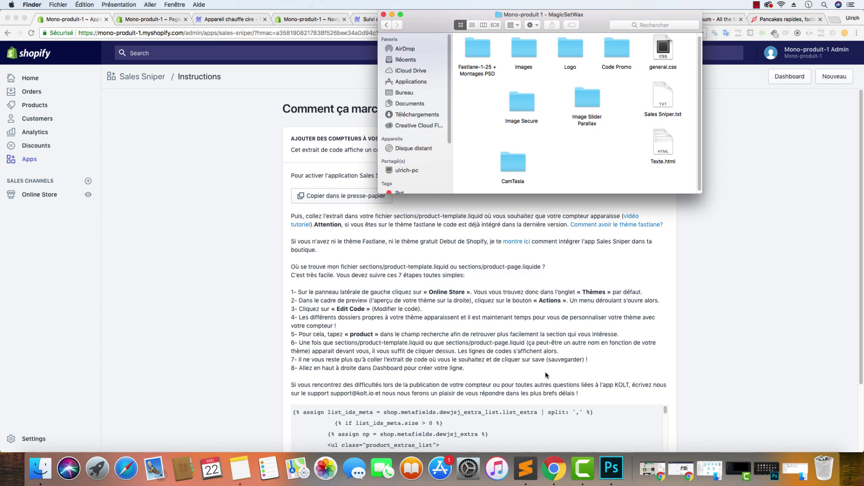
# Show the Sales Sniper.txt snippets in Sublime Text, then return to the Chrome instructions page
pyautogui.click(526, 468)
pyautogui.click(479, 142)
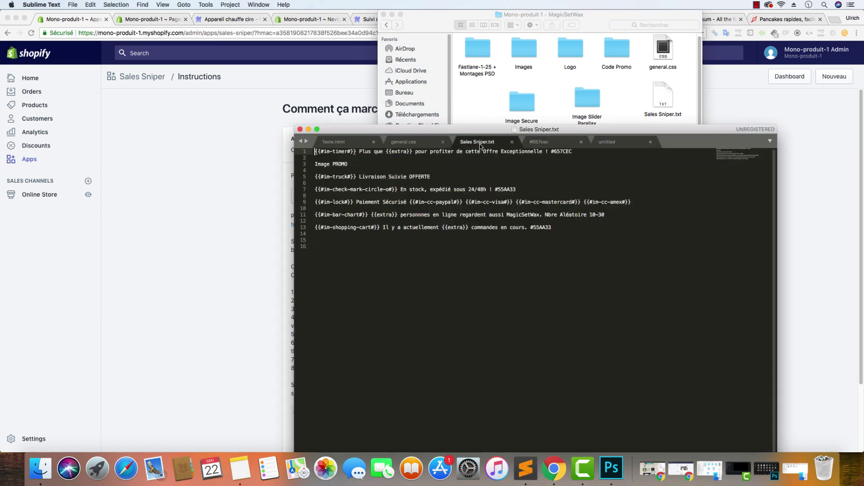
pyautogui.click(288, 147)
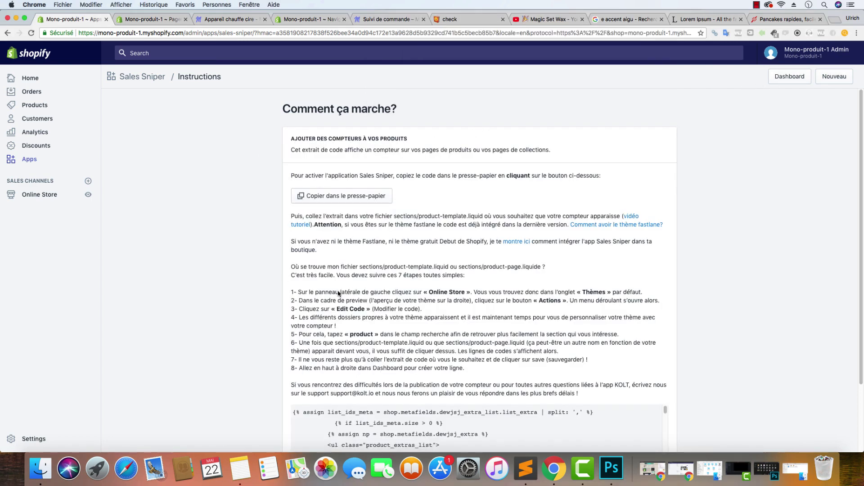
# Start a new Sales Sniper line and copy the first snippet line from Sales Sniper.txt
pyautogui.click(833, 77)
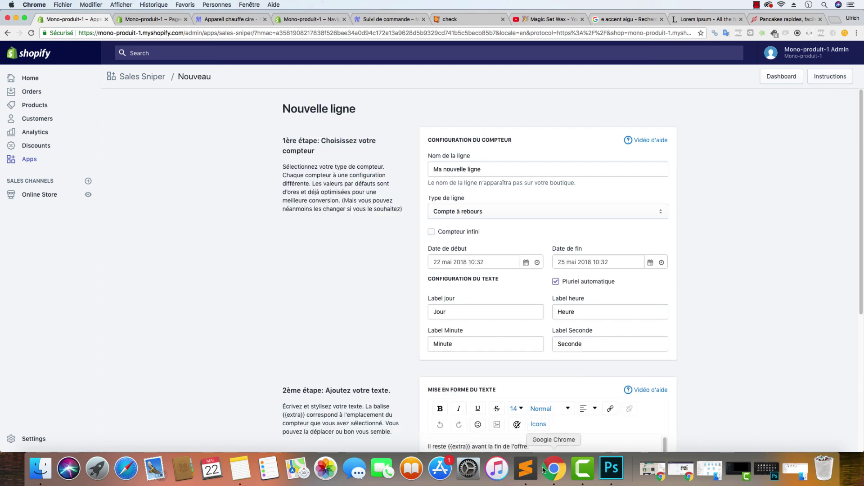
pyautogui.click(526, 468)
pyautogui.tripleClick(557, 158)
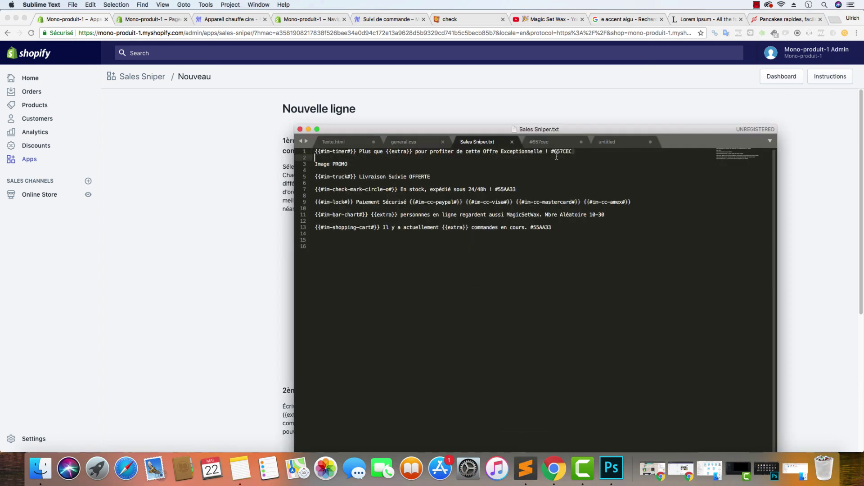
pyautogui.hotkey('shift', 'Left')
pyautogui.moveTo(573, 151); pyautogui.dragTo(314, 151)
pyautogui.rightClick(330, 153)
pyautogui.click(345, 168)
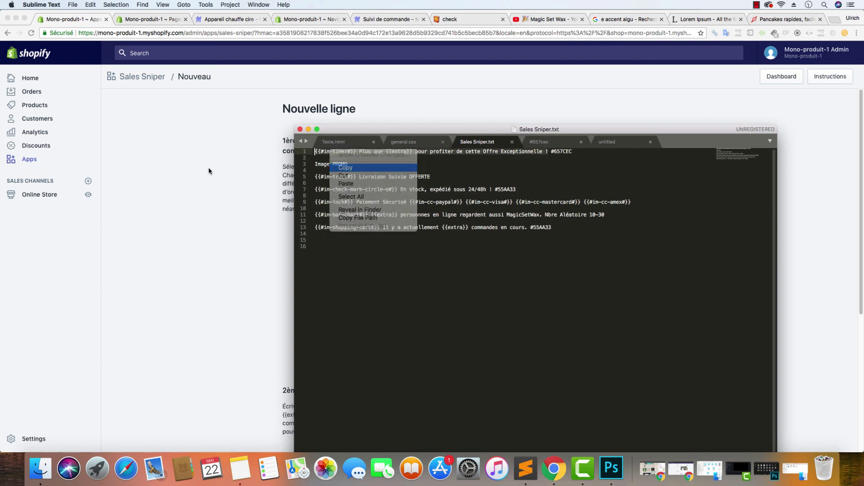
pyautogui.click(209, 167)
# Replace the default 'Il reste {{extra}}' text with the copied snippet and make the countdown infinite
pyautogui.scroll(-4, 495, 333)
pyautogui.tripleClick(550, 364)
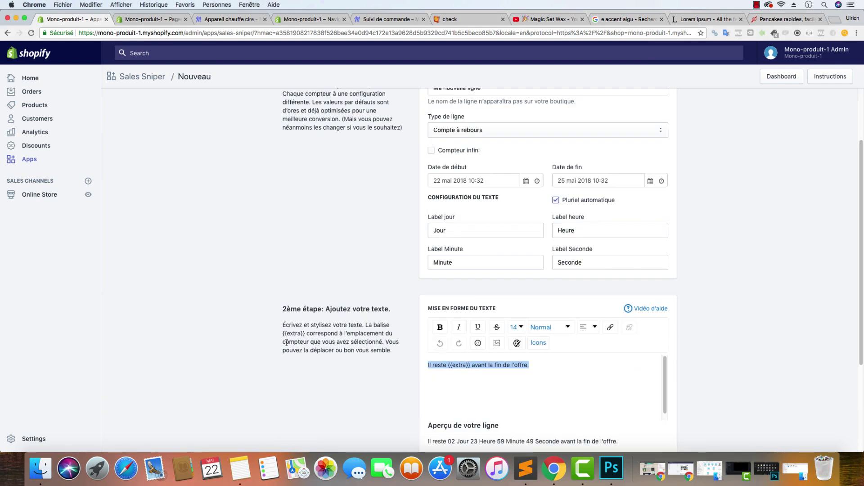
pyautogui.press('super+v')
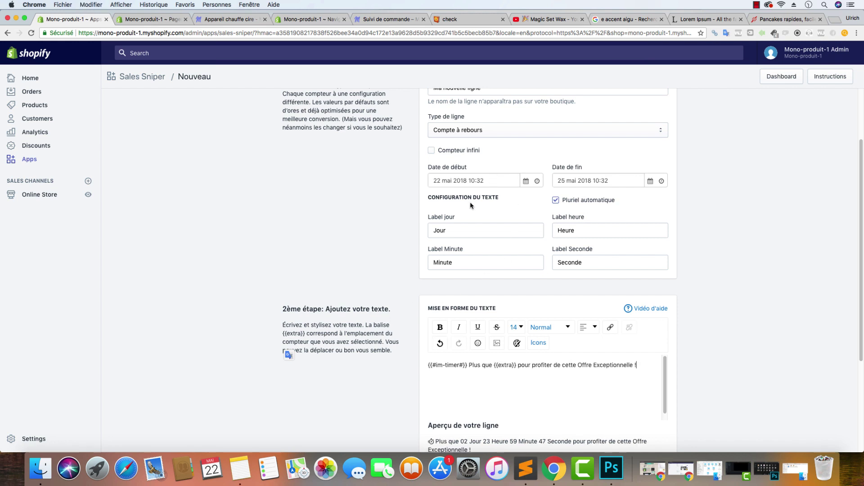
pyautogui.scroll(-1, 468, 207)
pyautogui.scroll(1, 468, 208)
pyautogui.click(431, 151)
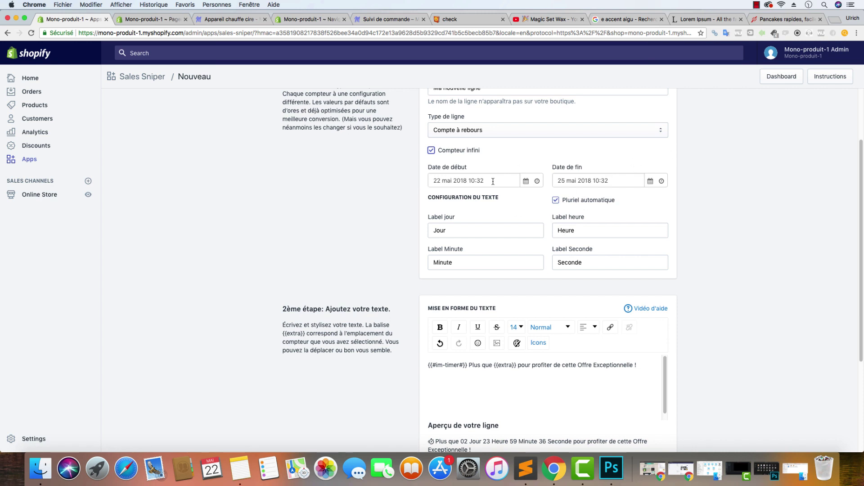
# Enlarge the {{#im-timer#}} tag in the line text to font size 17
pyautogui.click(590, 229)
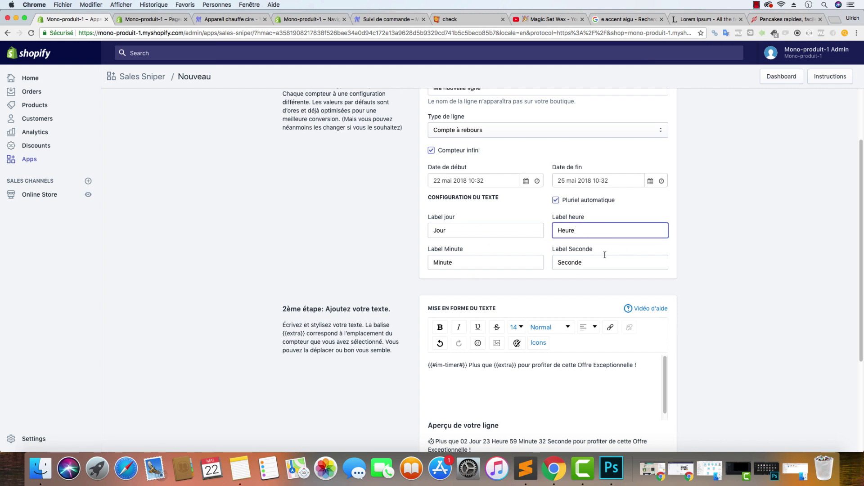
pyautogui.scroll(-3, 521, 295)
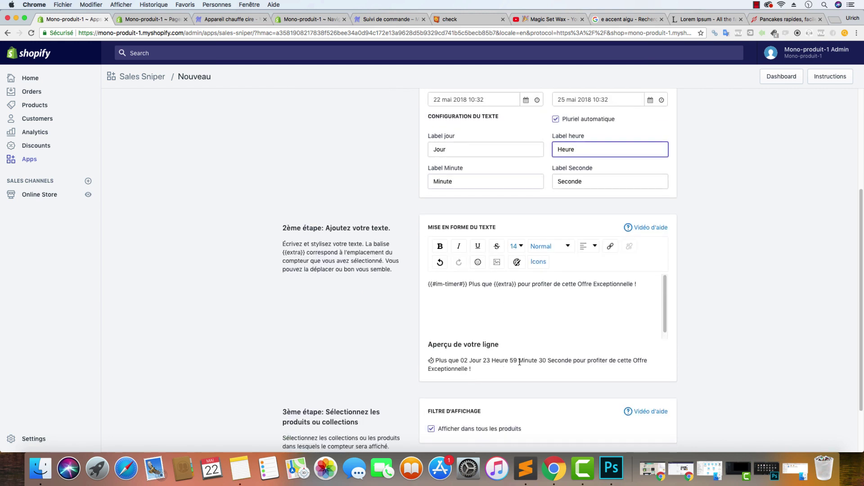
pyautogui.moveTo(536, 361); pyautogui.dragTo(435, 361)
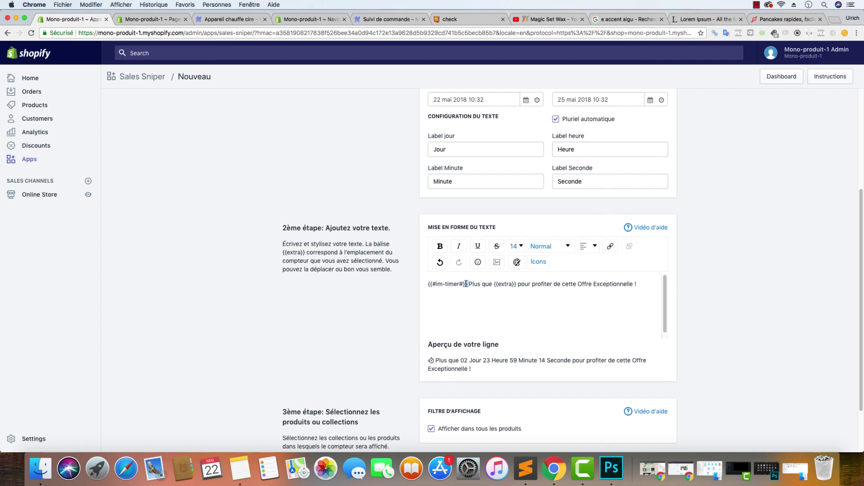
pyautogui.moveTo(467, 284); pyautogui.dragTo(428, 284)
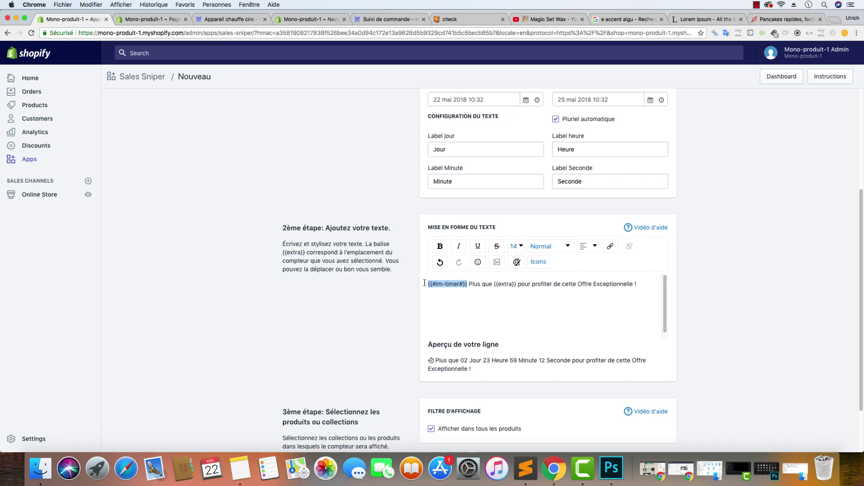
pyautogui.click(516, 246)
pyautogui.click(515, 353)
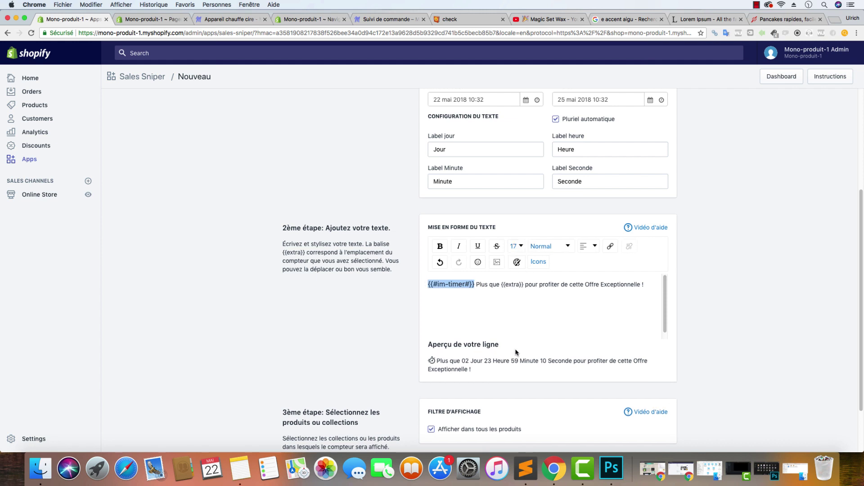
pyautogui.press('super+b')
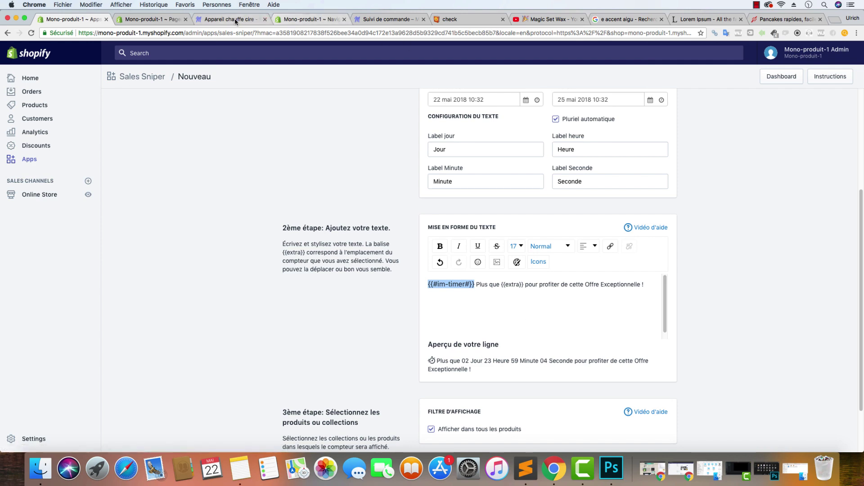
# Close the Navigation tab and open Customize for the live Fastlane-1-51-active theme
pyautogui.click(148, 19)
pyautogui.click(314, 19)
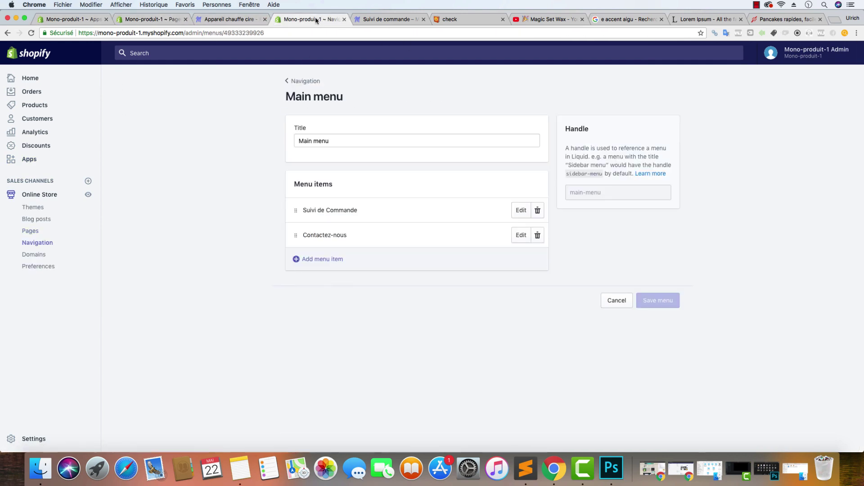
pyautogui.click(344, 20)
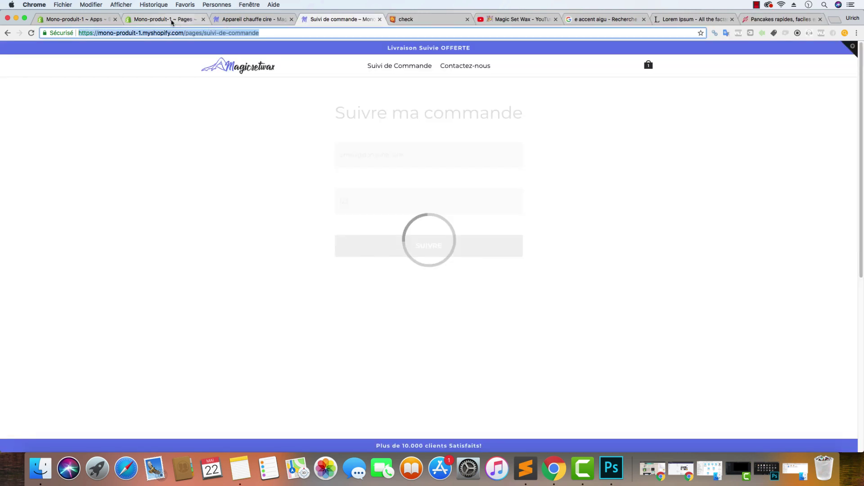
pyautogui.click(162, 19)
pyautogui.click(59, 205)
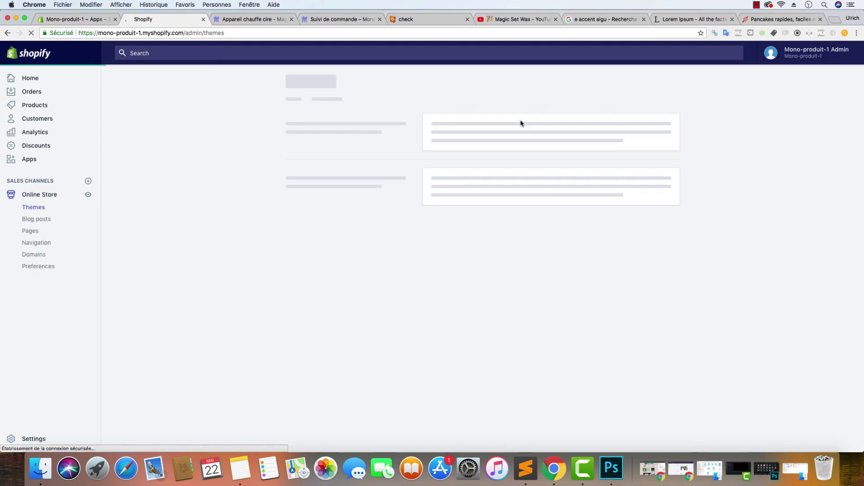
pyautogui.click(649, 140)
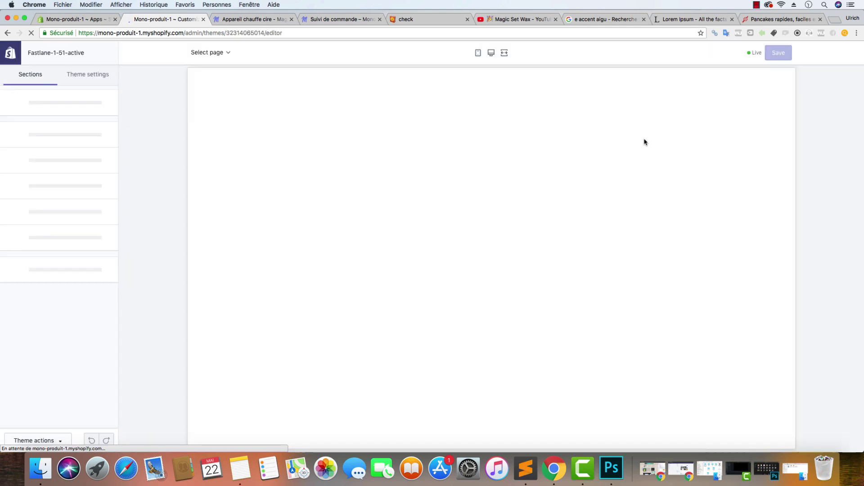
# Look up the theme's colours in Theme settings > Colors and the #657cec note in Sublime Text
pyautogui.click(96, 84)
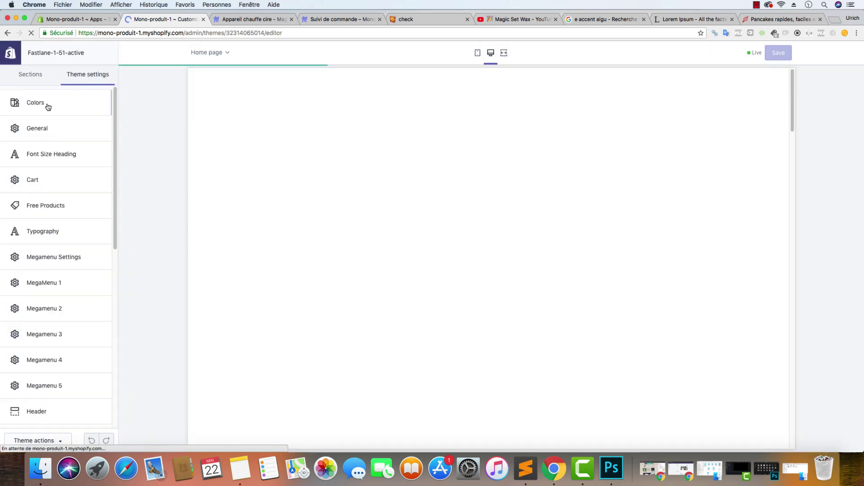
pyautogui.click(45, 105)
pyautogui.click(534, 471)
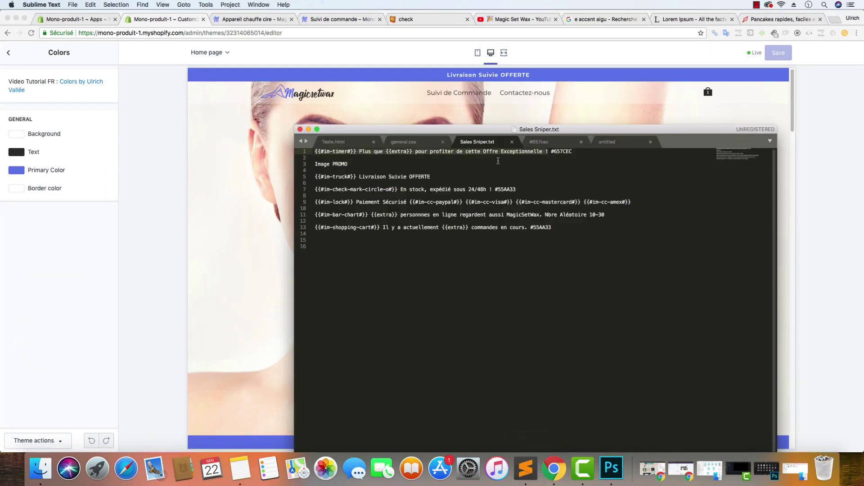
pyautogui.click(546, 143)
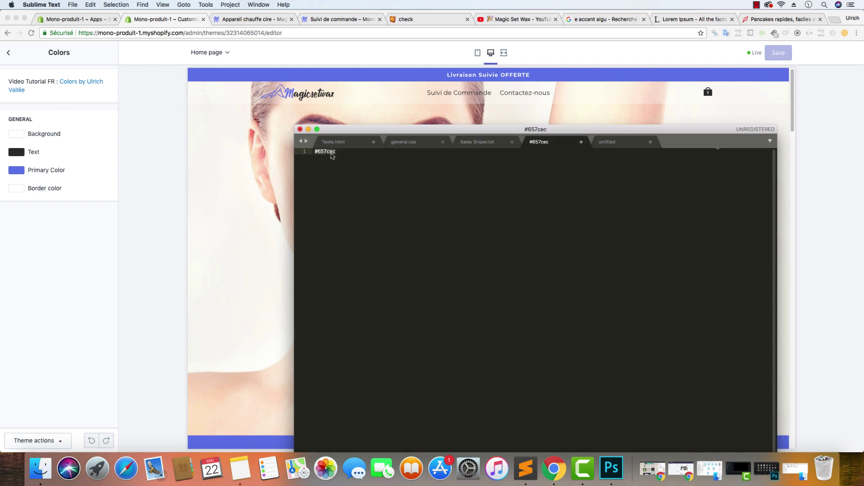
# Colour the {{extra}} placeholder in the new Sales Sniper line purple-blue
pyautogui.click(13, 53)
pyautogui.click(89, 19)
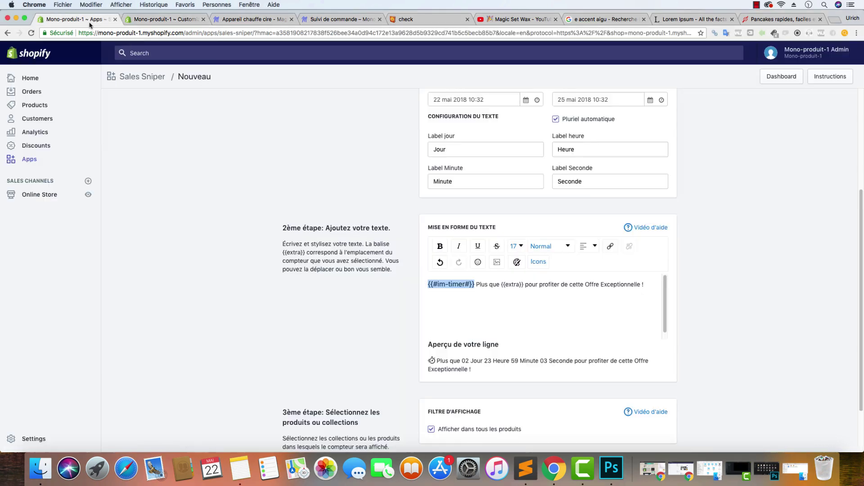
pyautogui.click(524, 284)
pyautogui.moveTo(524, 284); pyautogui.dragTo(501, 285)
pyautogui.scroll(1, 491, 190)
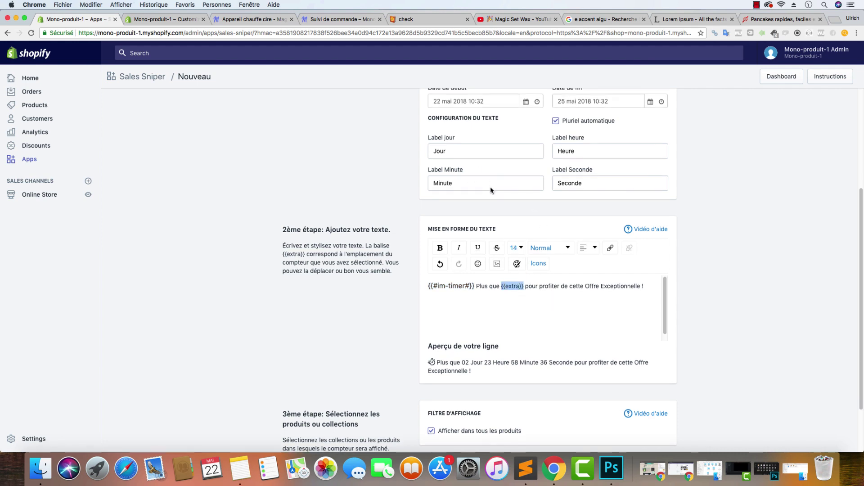
pyautogui.scroll(4, 491, 190)
pyautogui.scroll(-3, 513, 270)
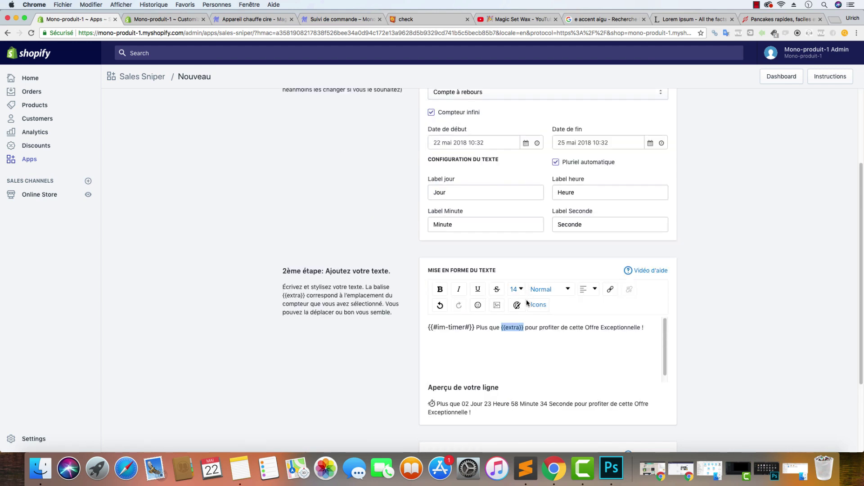
pyautogui.click(516, 305)
pyautogui.click(522, 367)
pyautogui.click(714, 340)
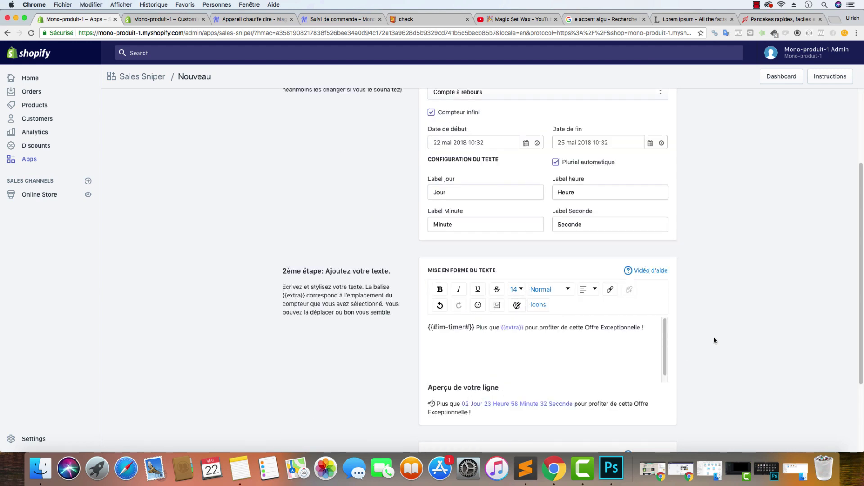
# Make {{extra}} bold and check the styled line in the preview
pyautogui.moveTo(525, 328); pyautogui.dragTo(502, 327)
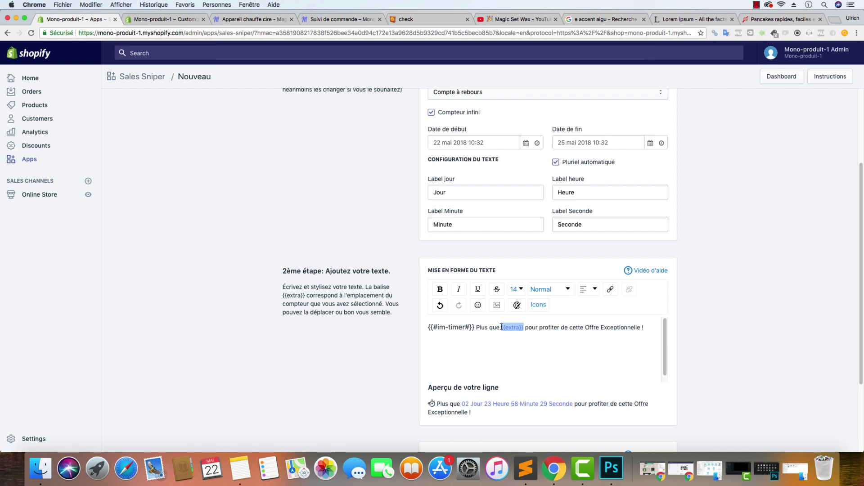
pyautogui.click(440, 289)
pyautogui.click(742, 330)
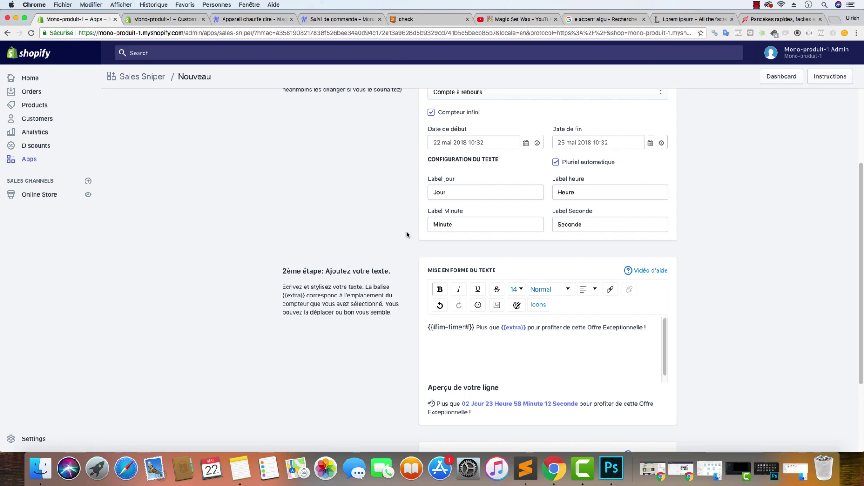
pyautogui.scroll(3, 407, 232)
pyautogui.scroll(-5, 406, 232)
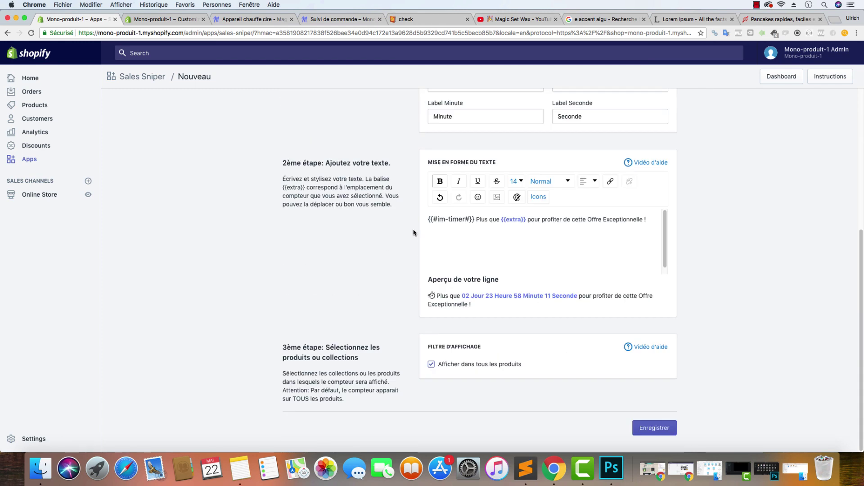
# Save the new countdown line and start another new Sales Sniper line
pyautogui.click(662, 427)
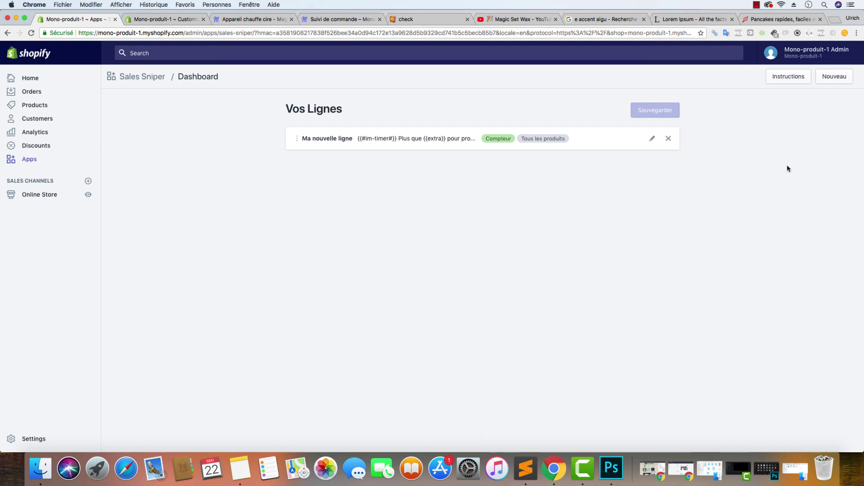
pyautogui.click(834, 75)
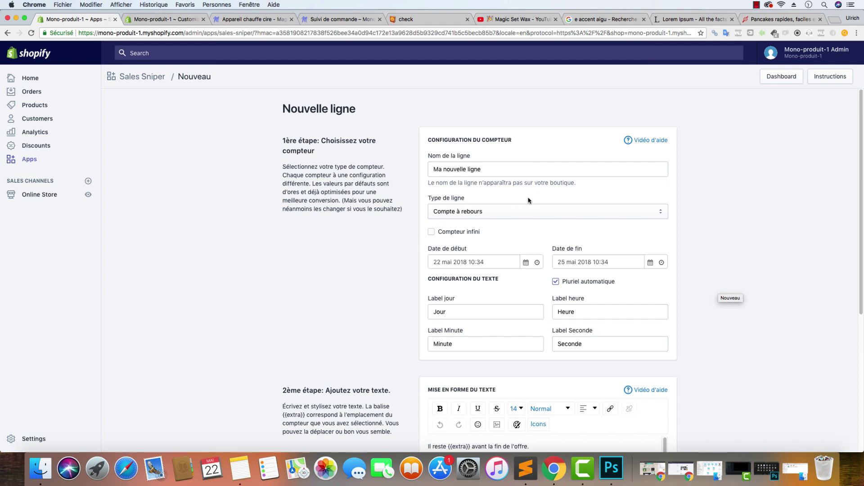
pyautogui.scroll(-5, 347, 237)
pyautogui.scroll(5, 346, 238)
# Keep Compte à rebours as the counter type and return to the Sales Sniper dashboard
pyautogui.click(497, 217)
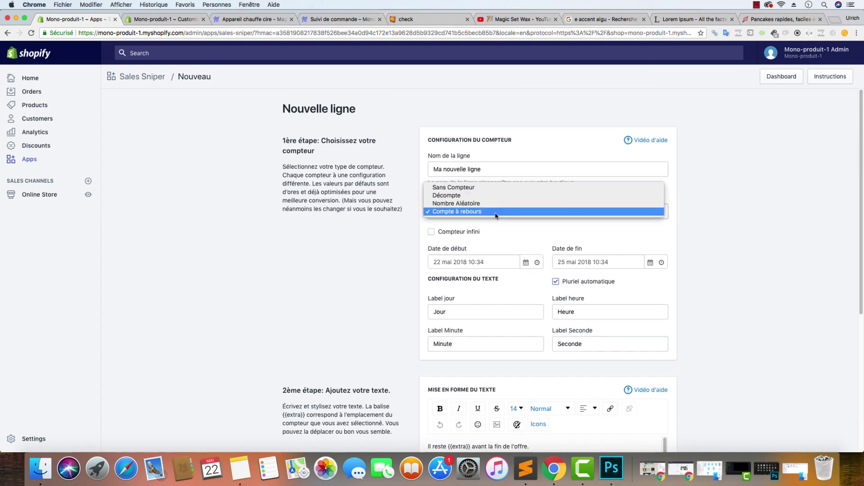
pyautogui.click(694, 199)
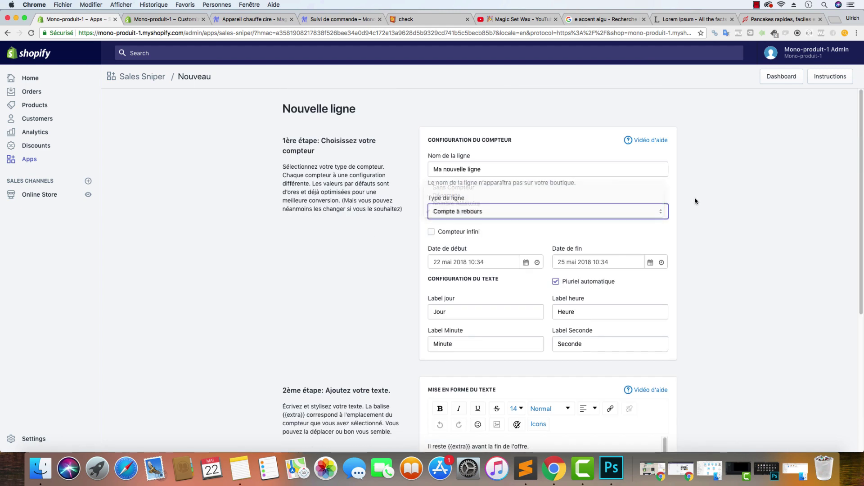
pyautogui.click(497, 216)
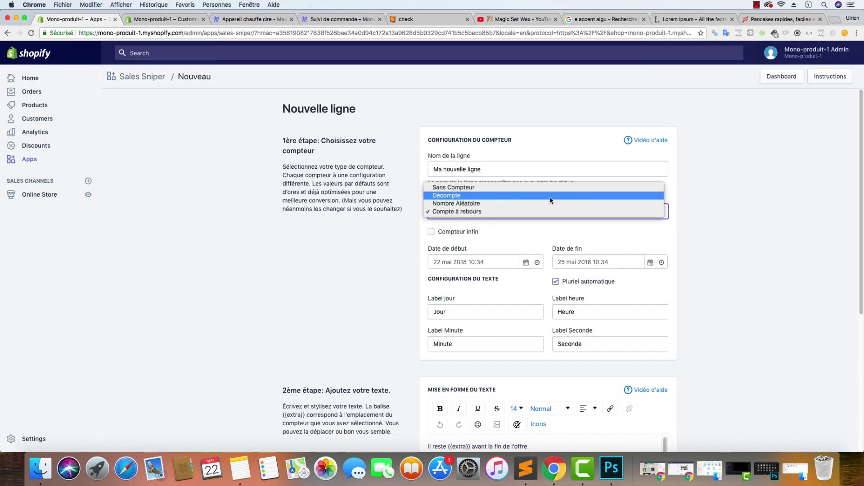
pyautogui.click(715, 224)
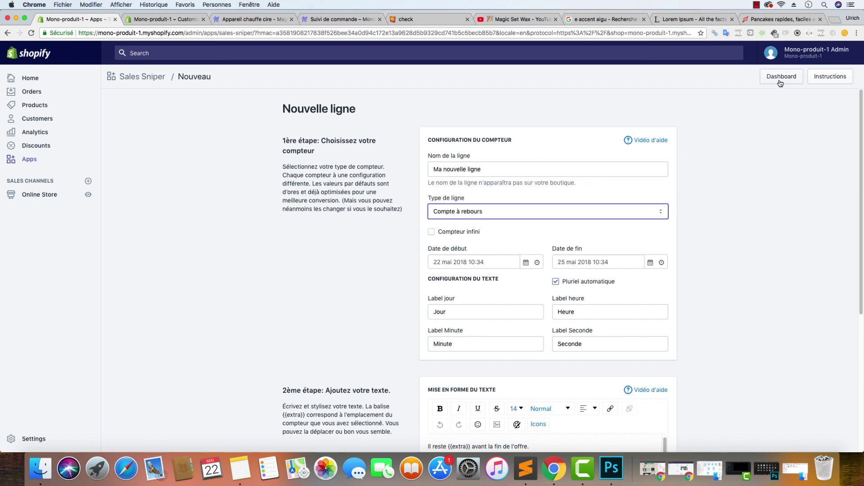
pyautogui.click(780, 83)
# Rename Ma nouvelle ligne to 'Compte à rebours' and save the line
pyautogui.click(652, 140)
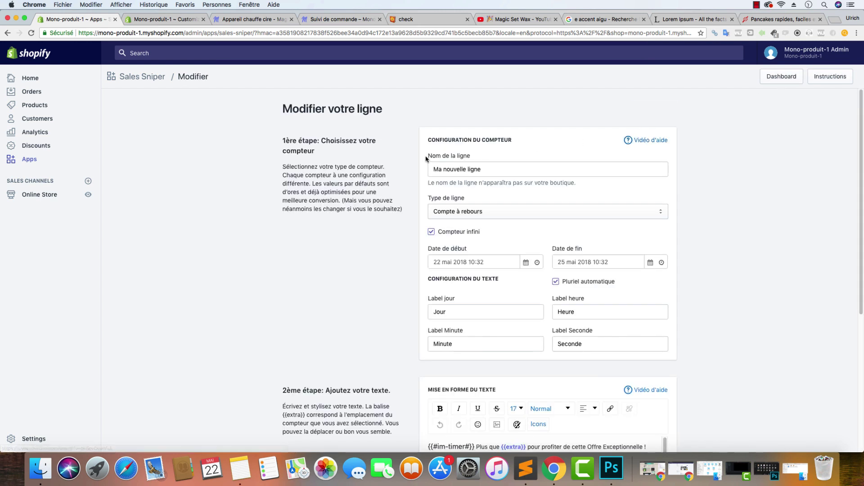
pyautogui.moveTo(482, 169); pyautogui.dragTo(395, 168)
pyautogui.write('Com')
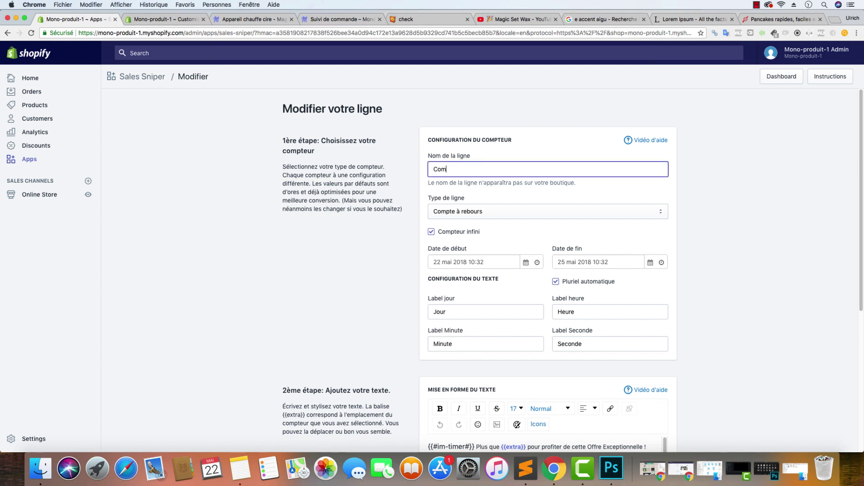
pyautogui.press('BackSpace')
pyautogui.press('BackSpace')
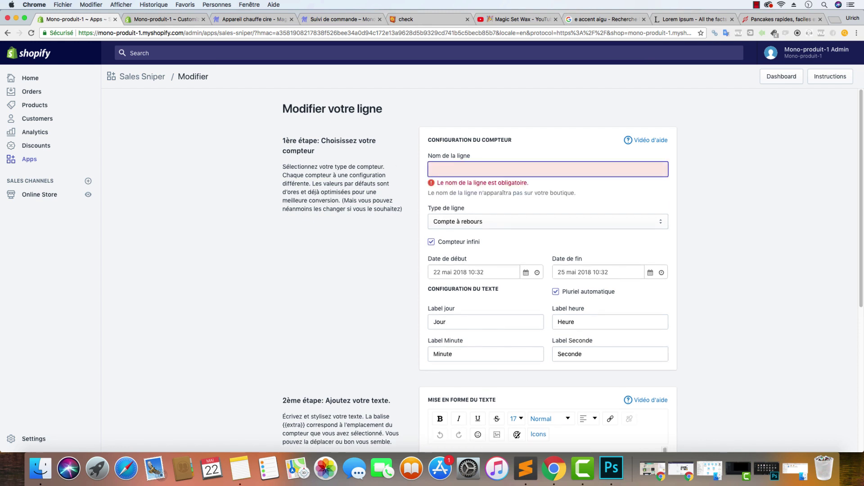
pyautogui.write('Compte à re')
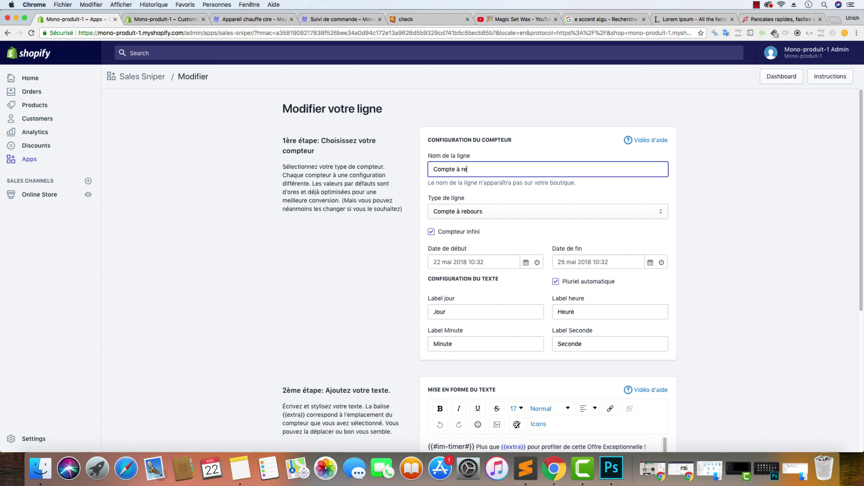
pyautogui.write('bours')
pyautogui.scroll(-5, 688, 279)
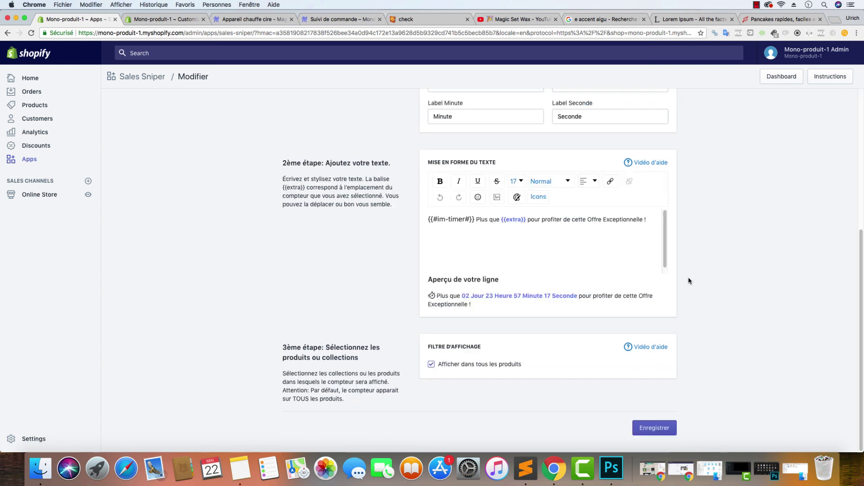
pyautogui.click(654, 428)
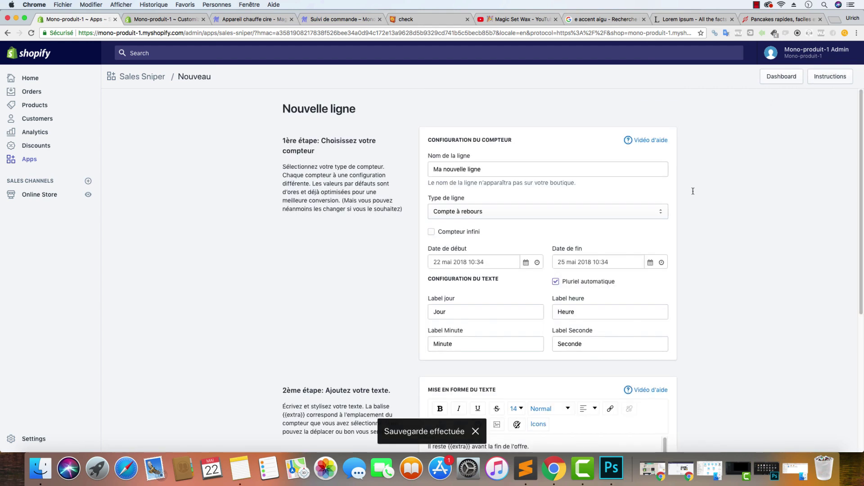
# Review the Texte.html and Sales Sniper.txt notes in Sublime Text, then return to Chrome
pyautogui.click(525, 469)
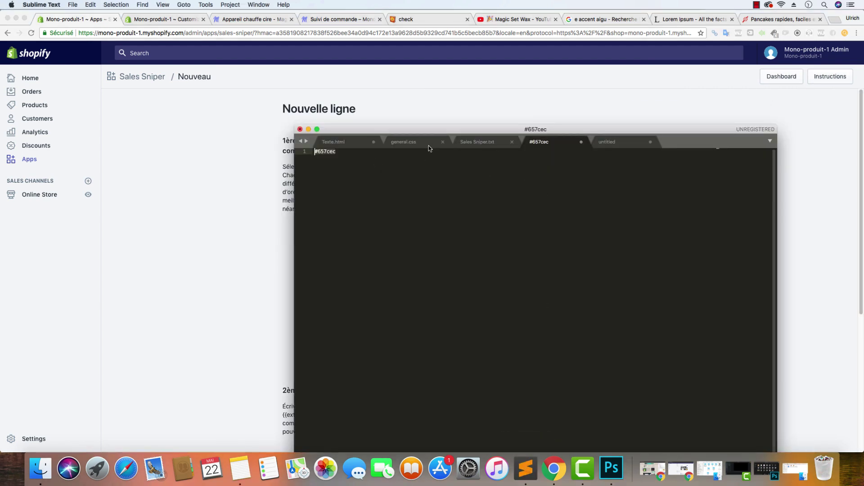
pyautogui.click(333, 143)
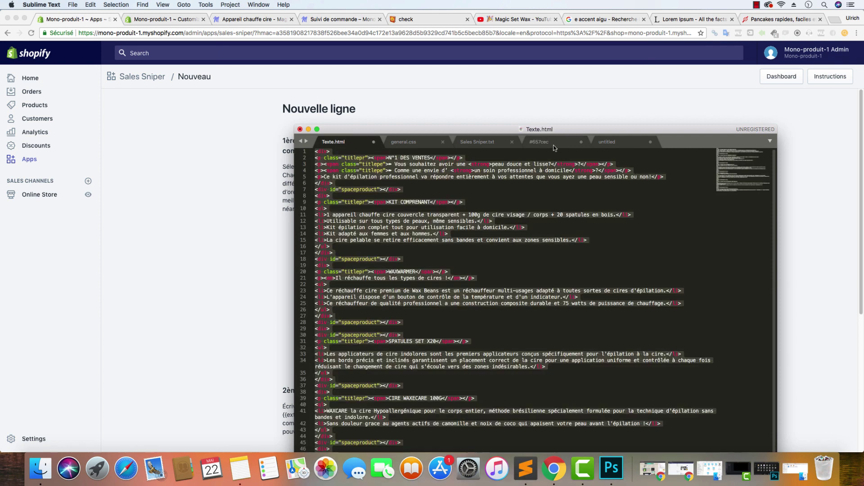
pyautogui.click(479, 143)
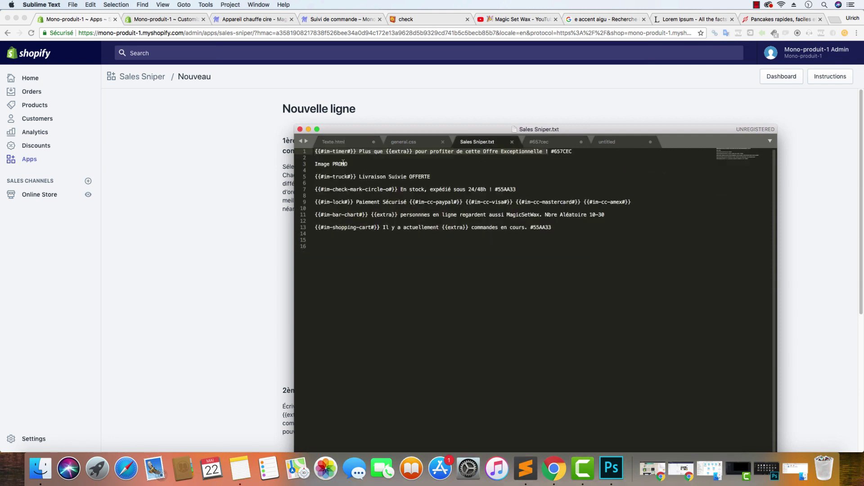
pyautogui.click(290, 167)
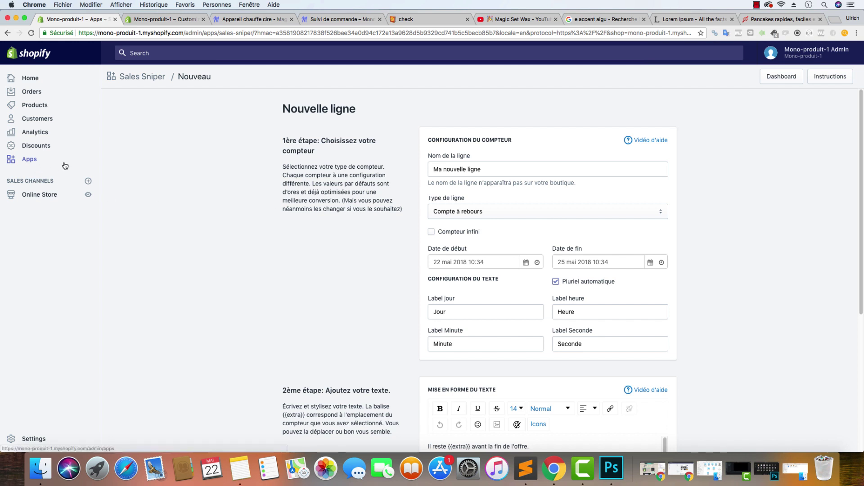
# Upload offre-limitee-magicsetwax.png from the Code Promo folder via Settings > Files
pyautogui.keyDown('super'); pyautogui.click(34, 439); pyautogui.keyUp('super')
pyautogui.click(155, 21)
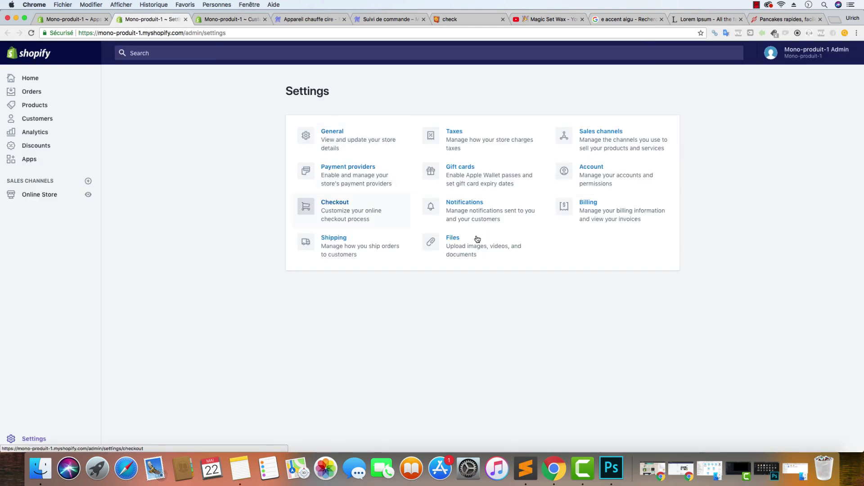
pyautogui.click(445, 237)
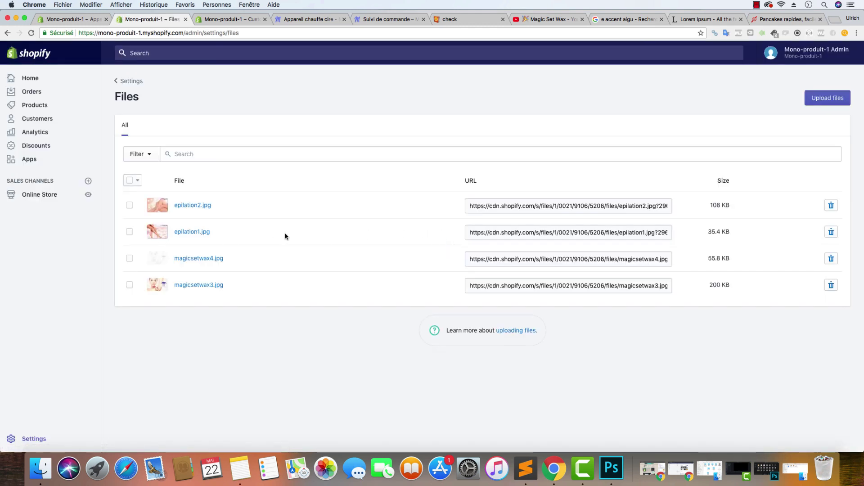
pyautogui.click(827, 98)
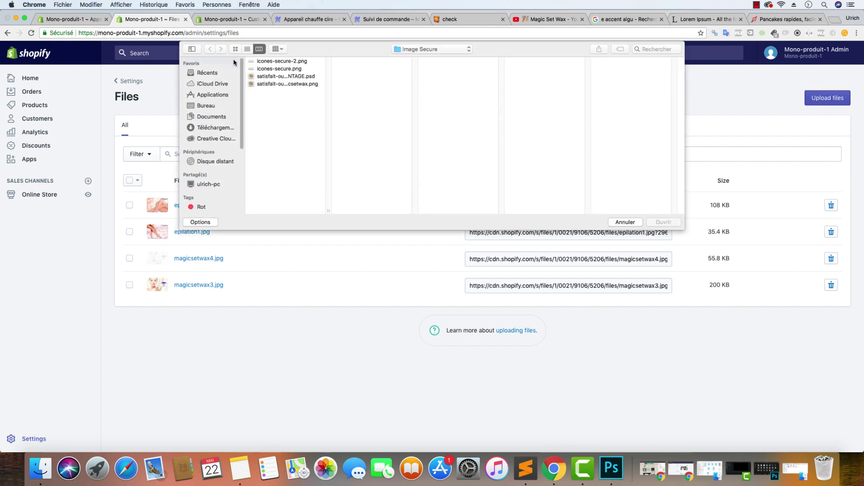
pyautogui.click(428, 49)
pyautogui.click(428, 58)
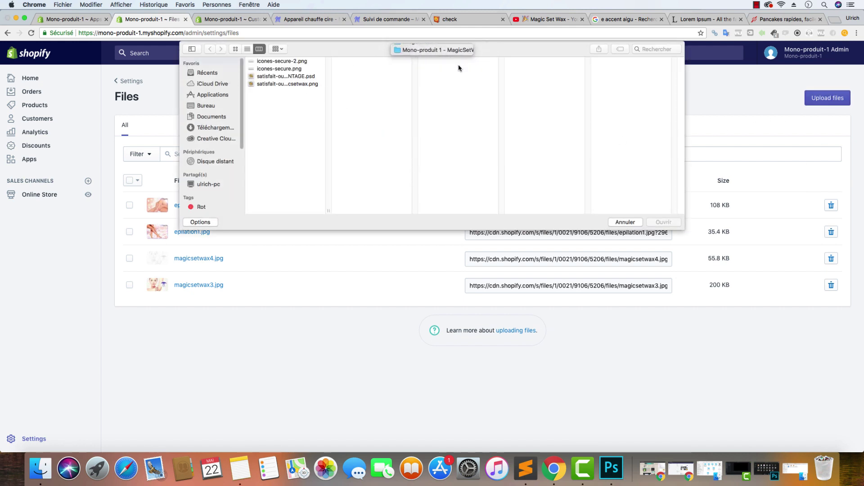
pyautogui.click(461, 92)
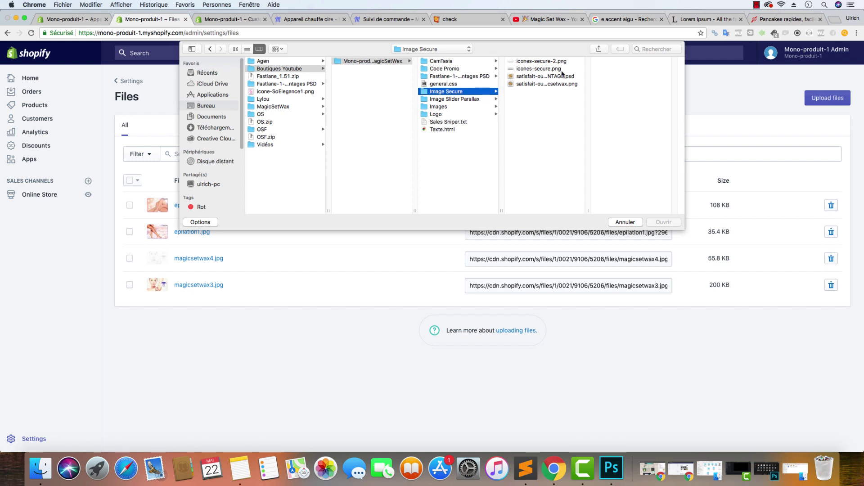
pyautogui.click(456, 70)
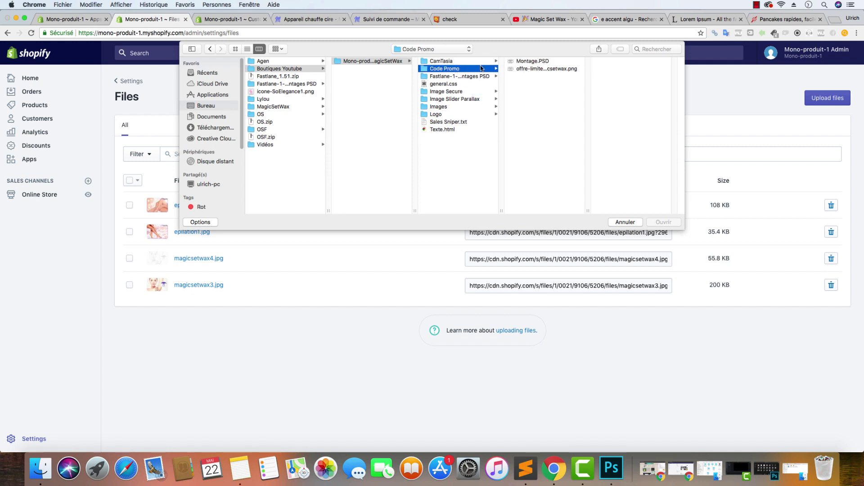
pyautogui.click(548, 68)
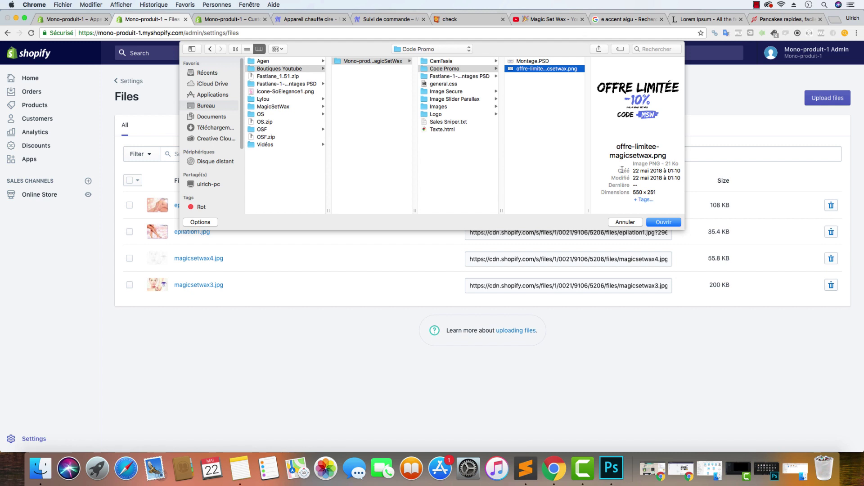
pyautogui.click(664, 224)
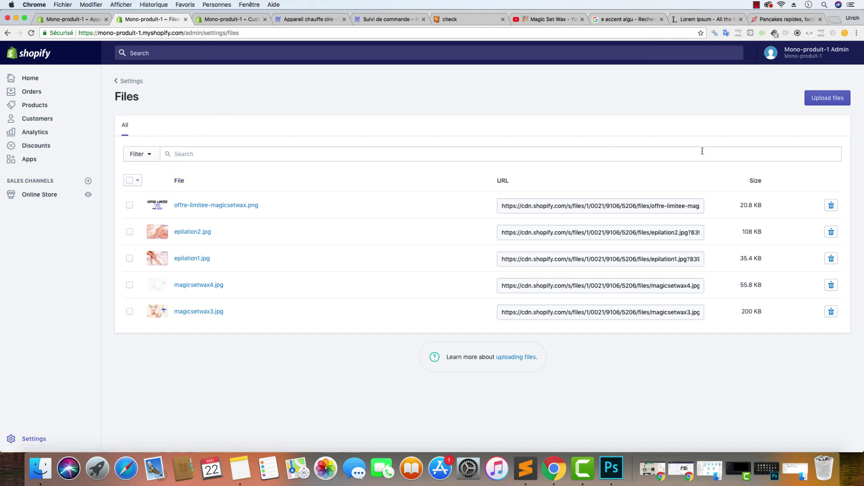
# Open Montage.PSD from Code Promo, preferring the embedded profile and leaving missing fonts unresolved
pyautogui.click(34, 473)
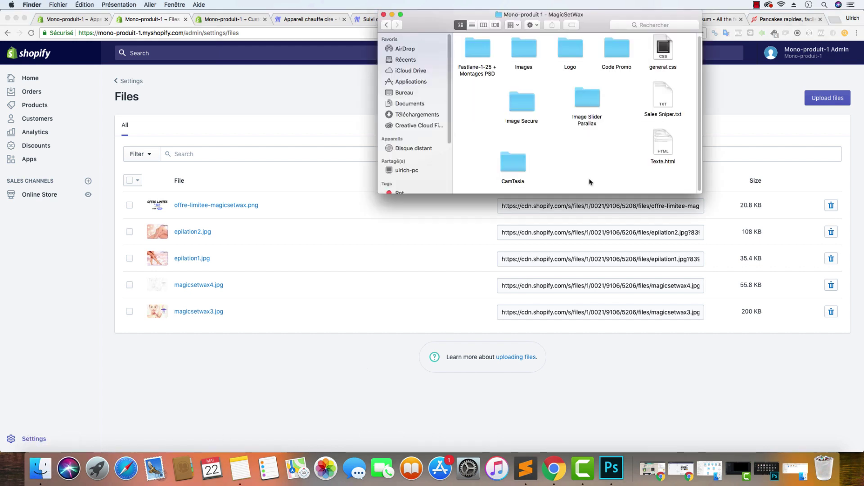
pyautogui.doubleClick(618, 59)
pyautogui.doubleClick(481, 57)
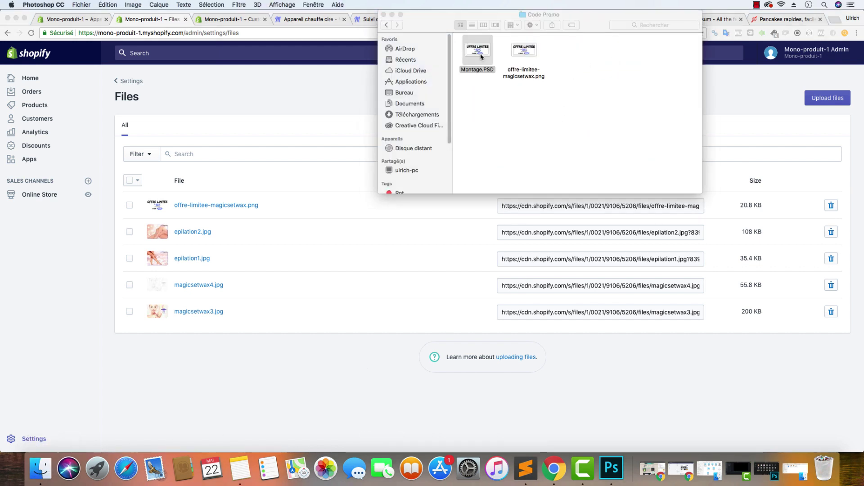
pyautogui.click(462, 225)
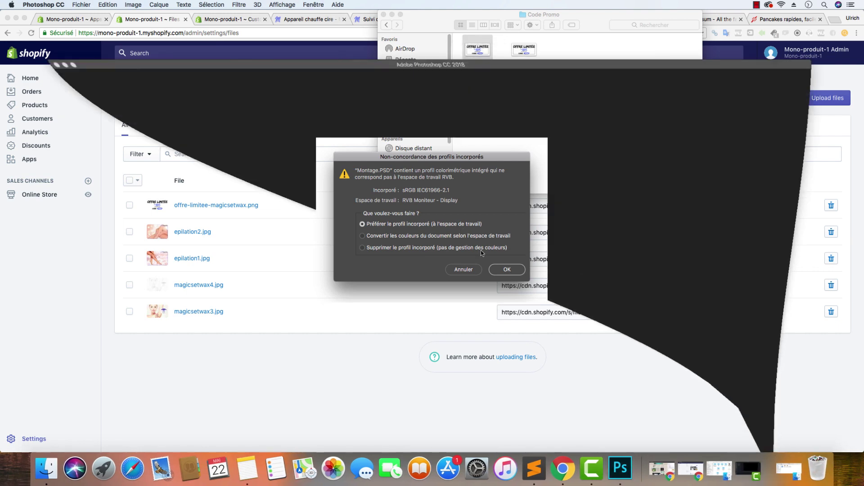
pyautogui.click(507, 269)
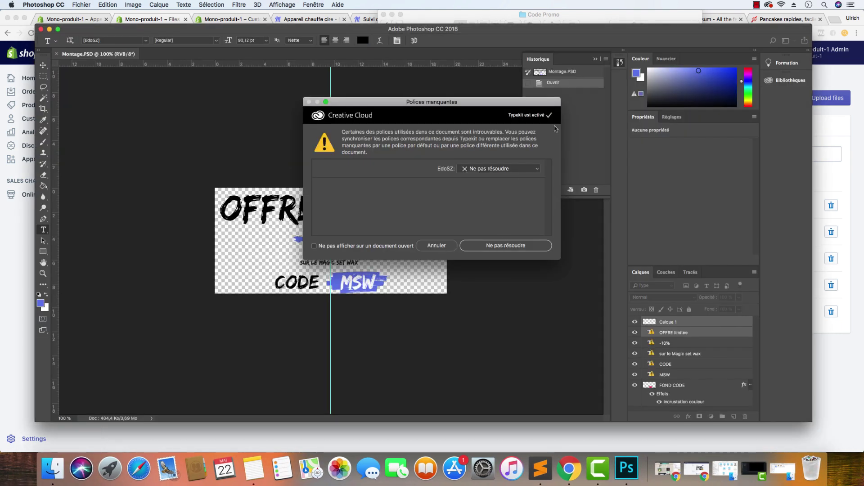
pyautogui.click(444, 246)
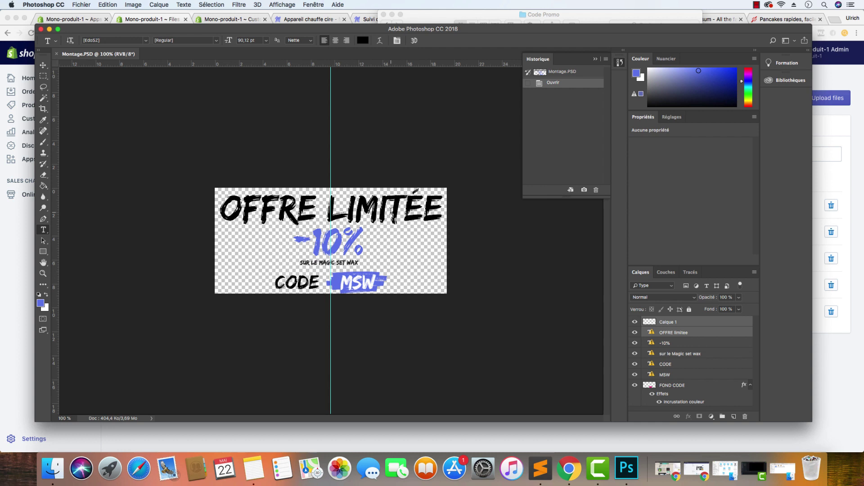
# Try editing the OFFRE LIMITÉE title text, dismissing the missing-font warnings
pyautogui.click(391, 210)
pyautogui.click(449, 175)
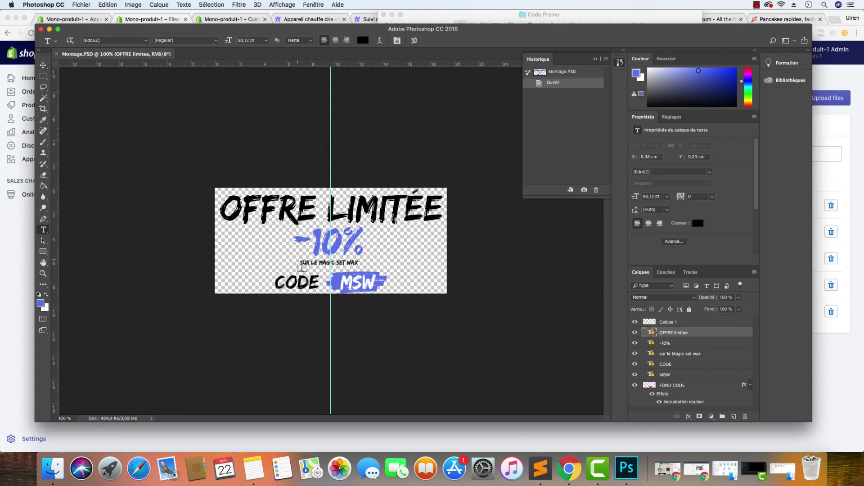
pyautogui.click(394, 212)
pyautogui.click(455, 174)
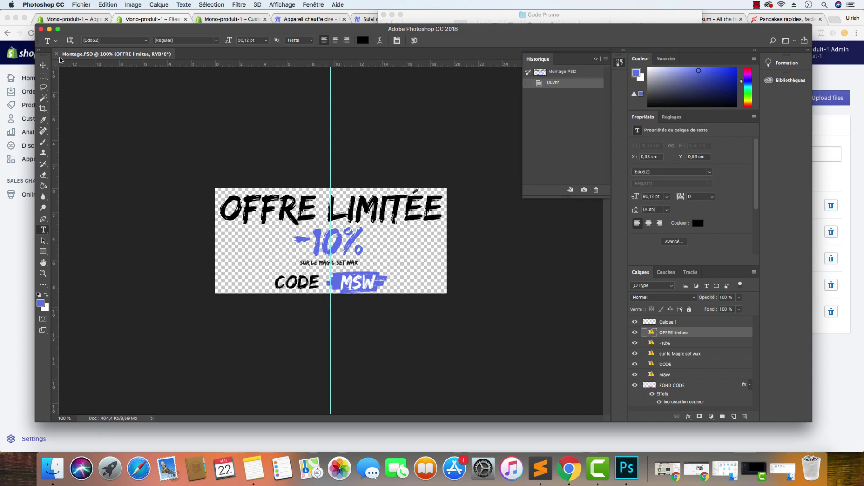
# Close the promo banner document, hide Photoshop and close the Code Promo folder window
pyautogui.click(56, 54)
pyautogui.press('super+m')
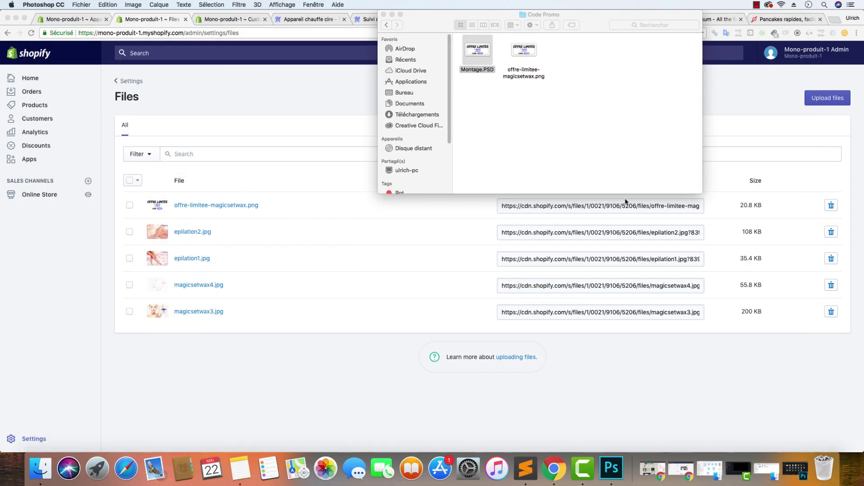
pyautogui.press('super+w')
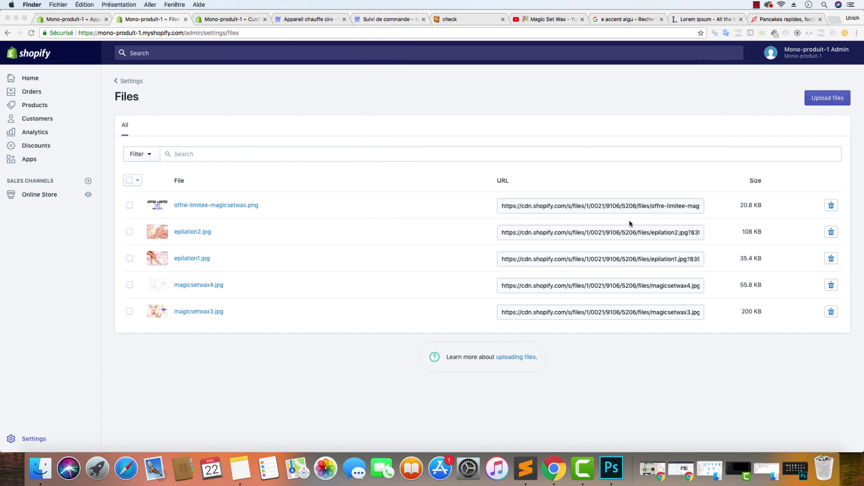
# Copy the web address of offre-limitee-magicsetwax.png from the Shopify Files list
pyautogui.click(629, 206)
pyautogui.rightClick(628, 206)
pyautogui.press('Escape')
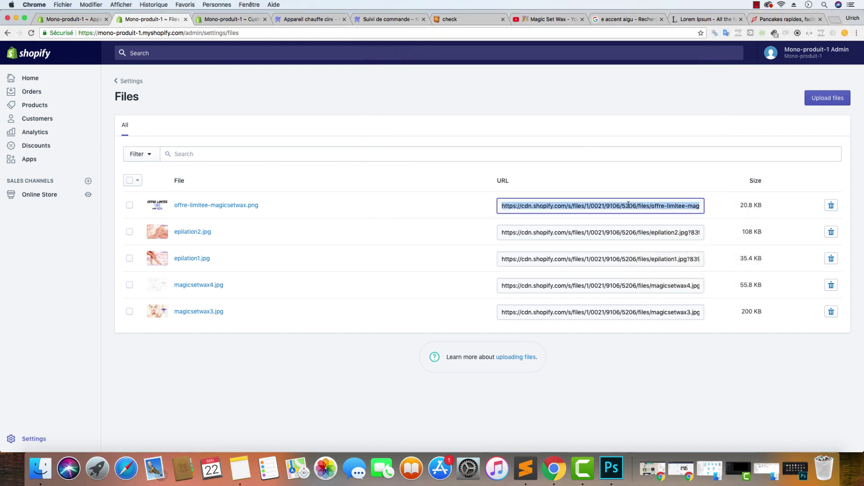
pyautogui.rightClick(628, 205)
pyautogui.click(635, 222)
# Go back through the store tabs to the new Sales Sniper line form
pyautogui.click(306, 18)
pyautogui.click(387, 19)
pyautogui.press('super+l')
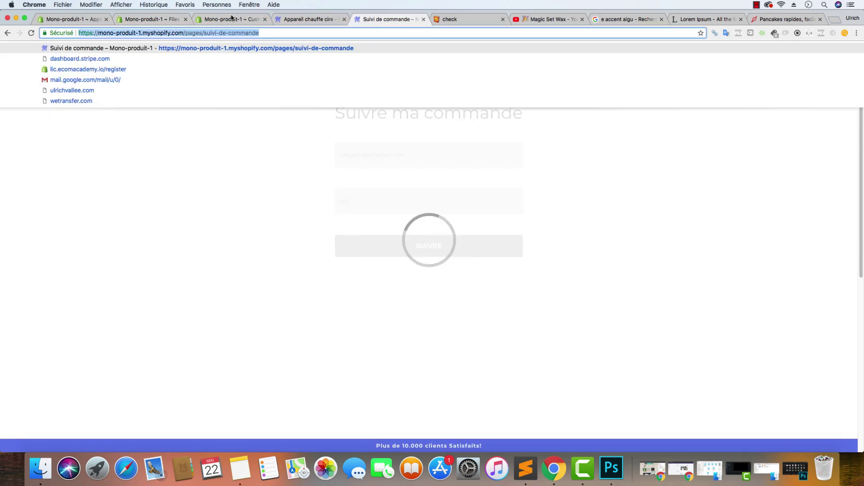
pyautogui.click(232, 19)
pyautogui.click(151, 19)
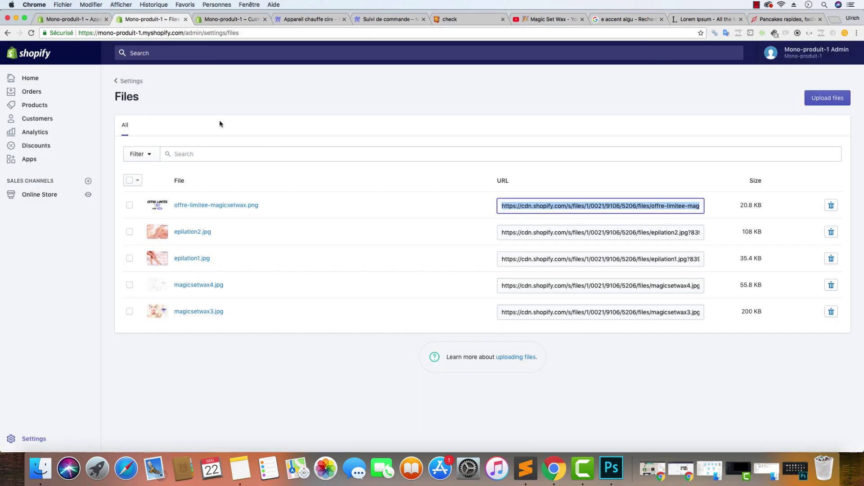
pyautogui.click(80, 20)
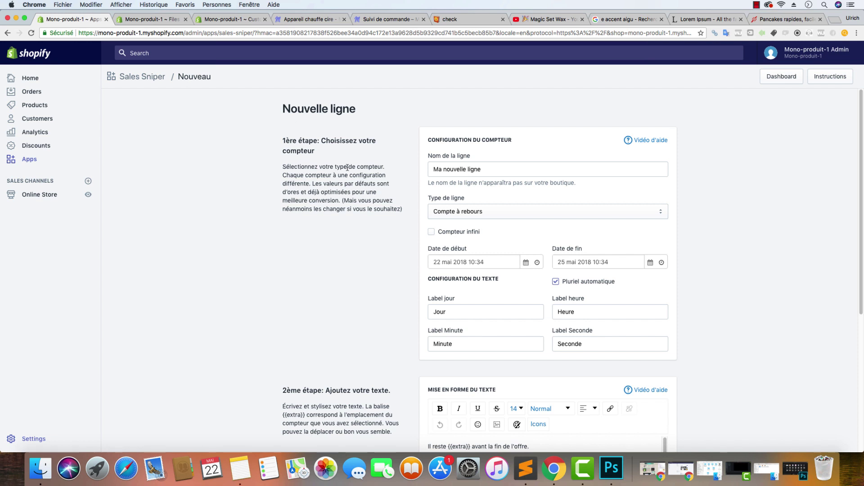
# Name the line 'Code PROMO' and set its type to Sans Compteur
pyautogui.click(478, 171)
pyautogui.press('super+a')
pyautogui.press('BackSpace')
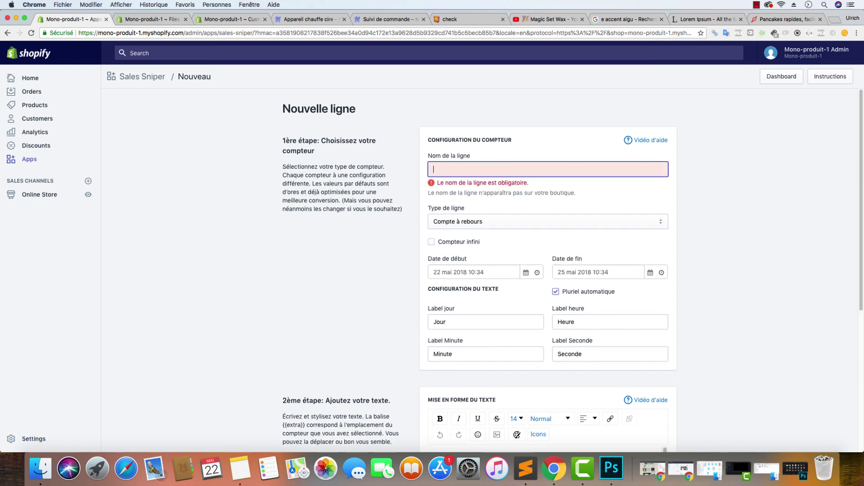
pyautogui.write('Code PROMO')
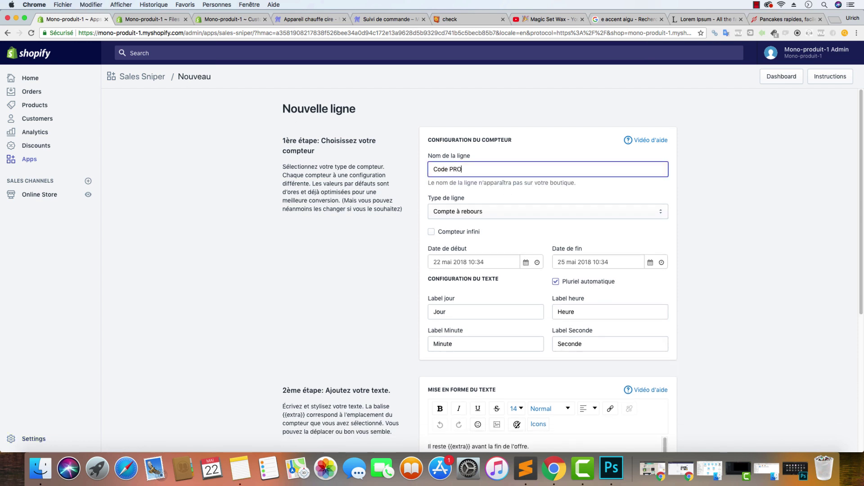
pyautogui.click(479, 209)
pyautogui.click(479, 188)
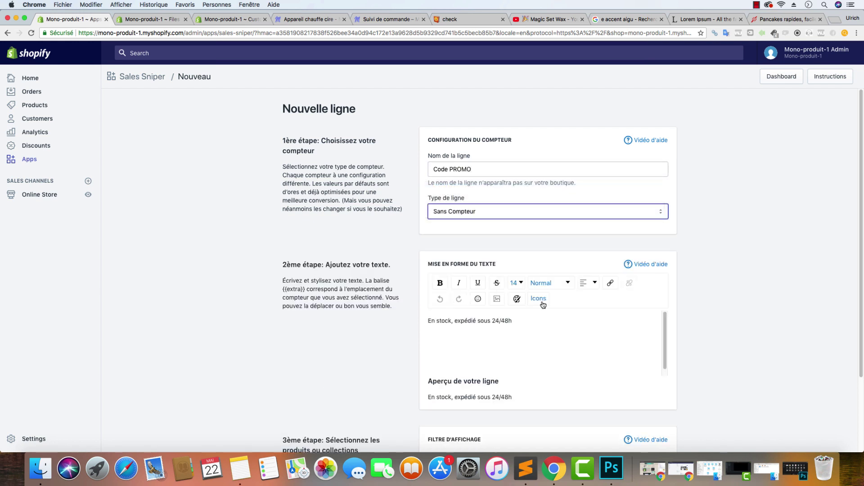
# Replace the default stock message with the OFFRE LIMITÉE -10% banner image from the copied URL
pyautogui.moveTo(506, 321); pyautogui.dragTo(236, 293)
pyautogui.press('BackSpace')
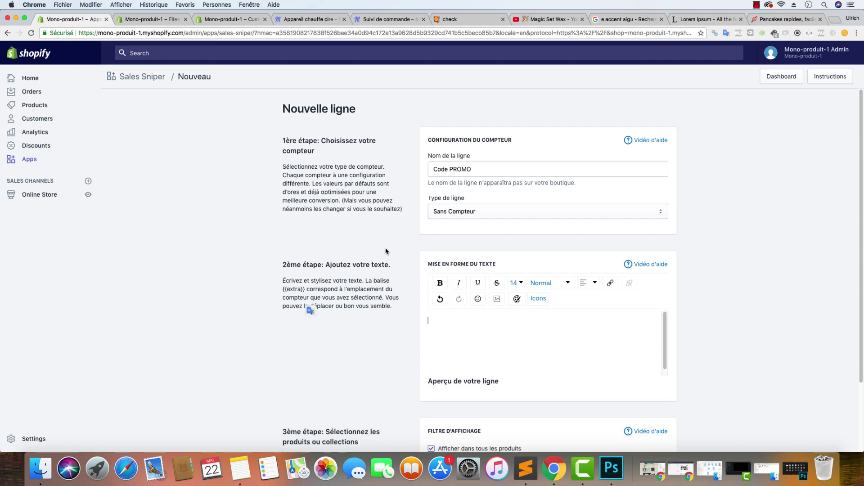
pyautogui.click(497, 298)
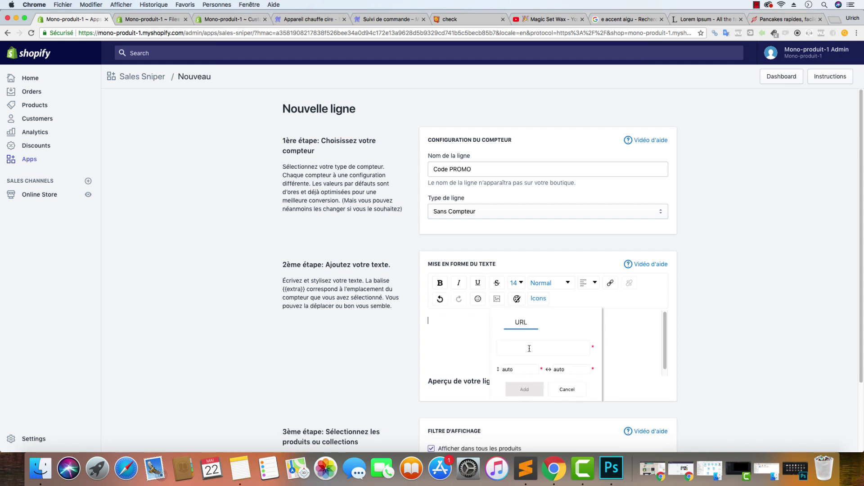
pyautogui.press('cmd+v')
pyautogui.click(525, 389)
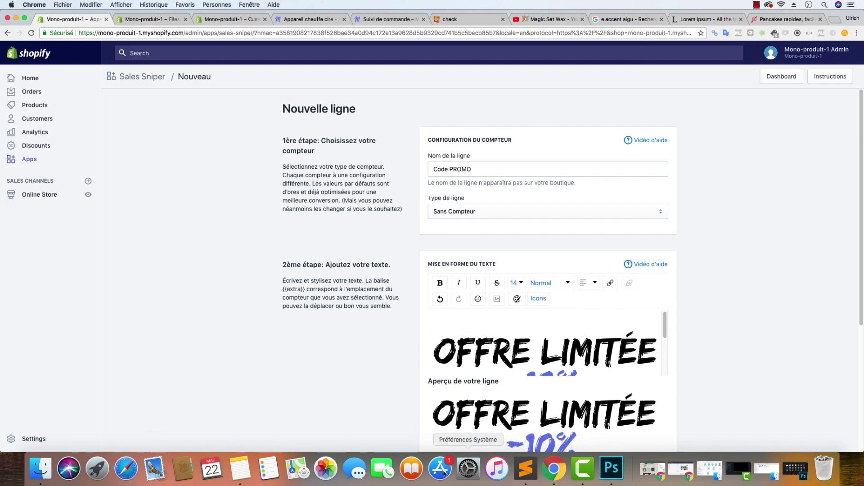
pyautogui.click(40, 468)
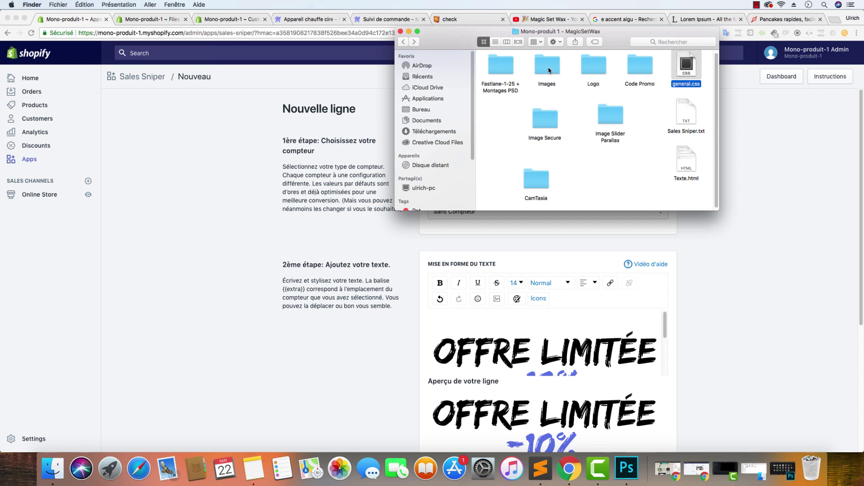
# Open Montage.PSD from the Code Promo folder, keeping its embedded colour profile
pyautogui.doubleClick(636, 76)
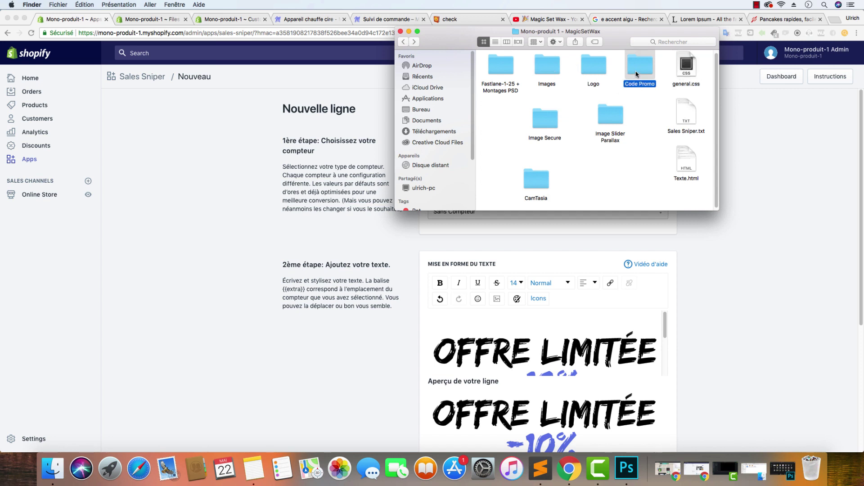
pyautogui.click(505, 68)
pyautogui.doubleClick(505, 68)
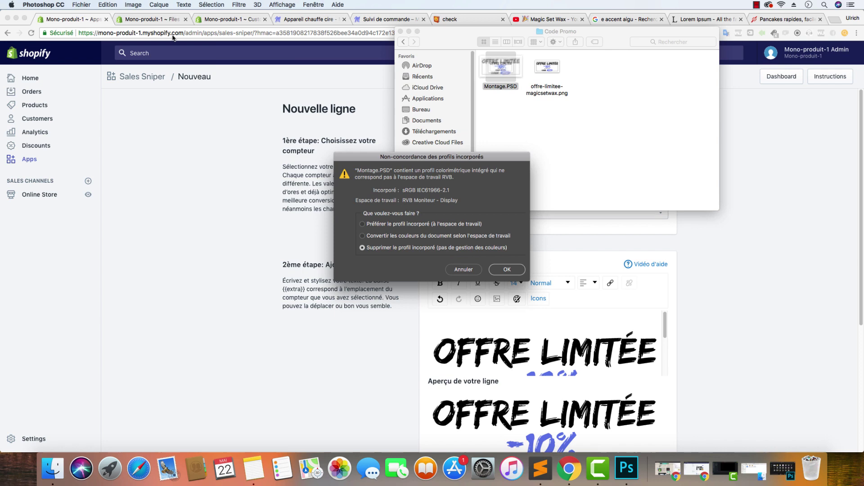
pyautogui.click(414, 225)
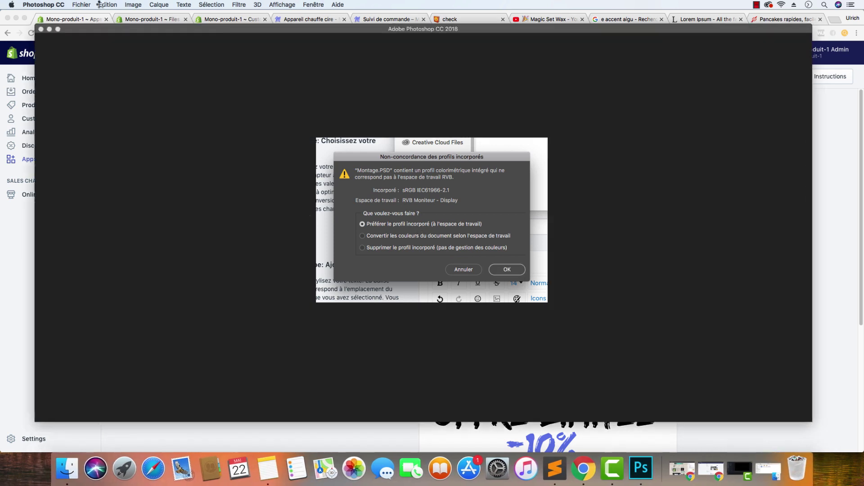
pyautogui.click(507, 269)
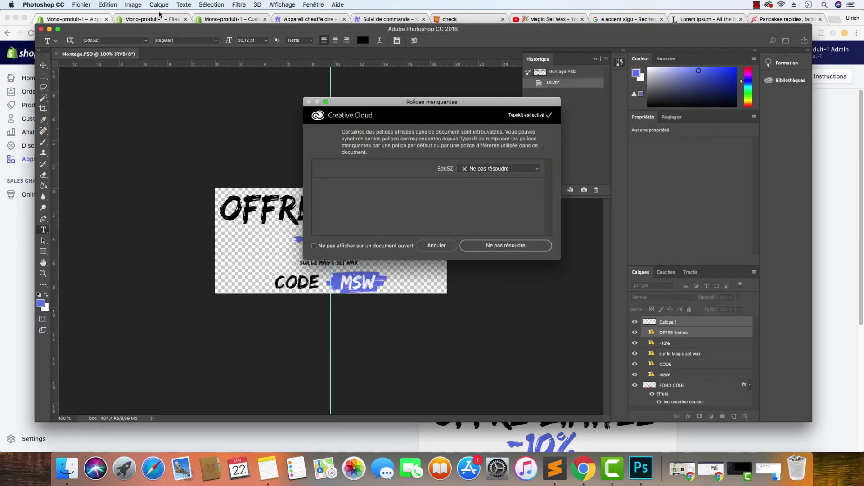
pyautogui.click(132, 4)
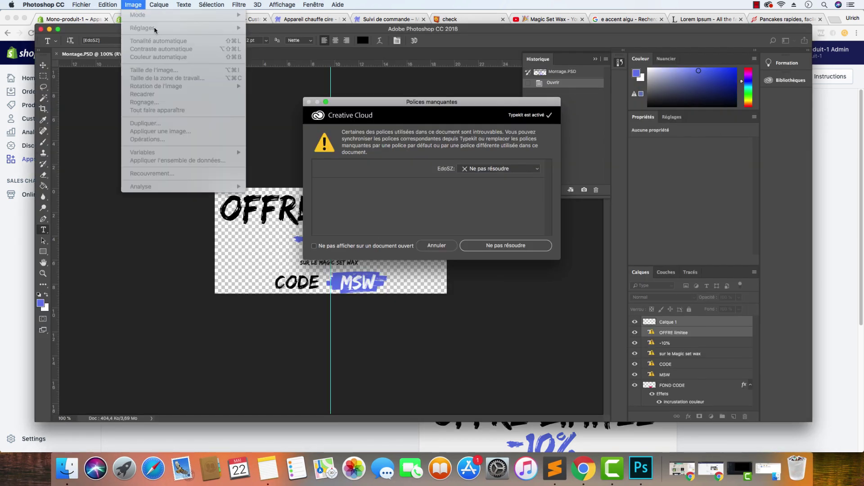
pyautogui.click(443, 244)
pyautogui.click(442, 244)
# View the image size in pixels (550 × 251), cancel, and hide Photoshop and the folder
pyautogui.click(135, 5)
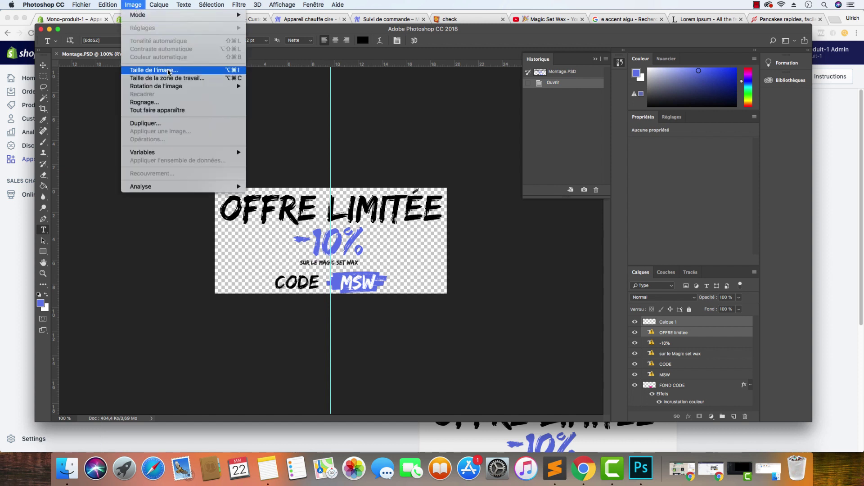
pyautogui.click(169, 72)
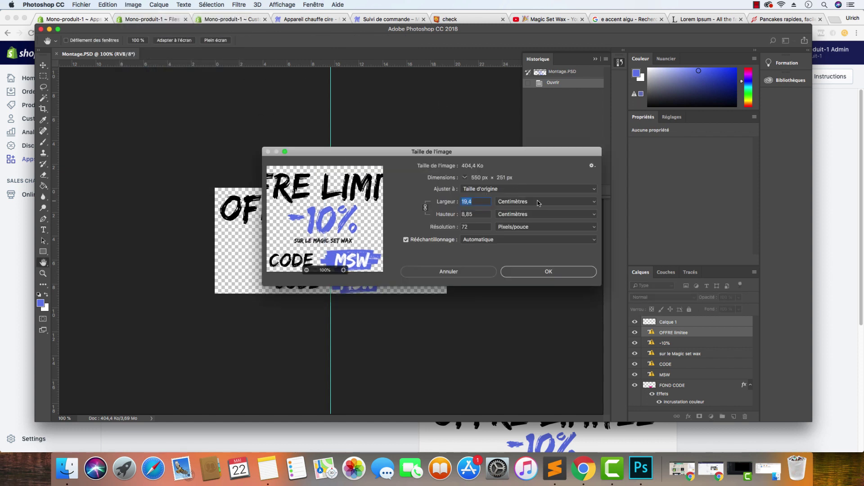
pyautogui.click(538, 202)
pyautogui.click(536, 183)
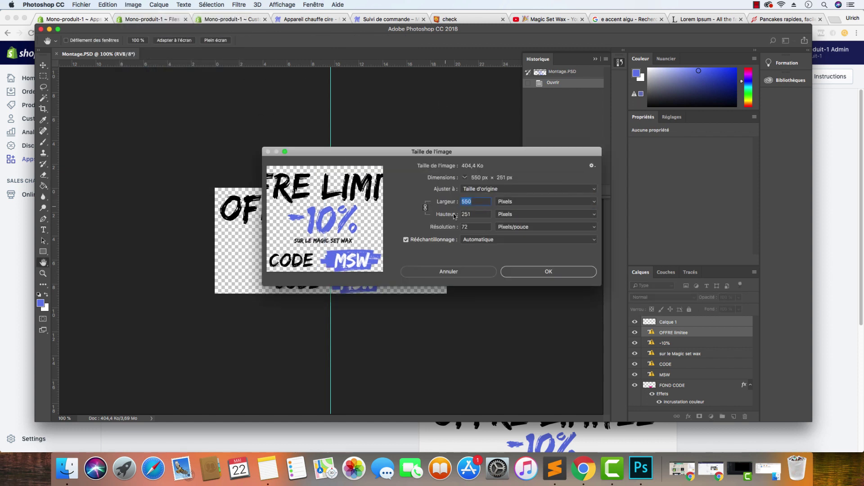
pyautogui.click(450, 271)
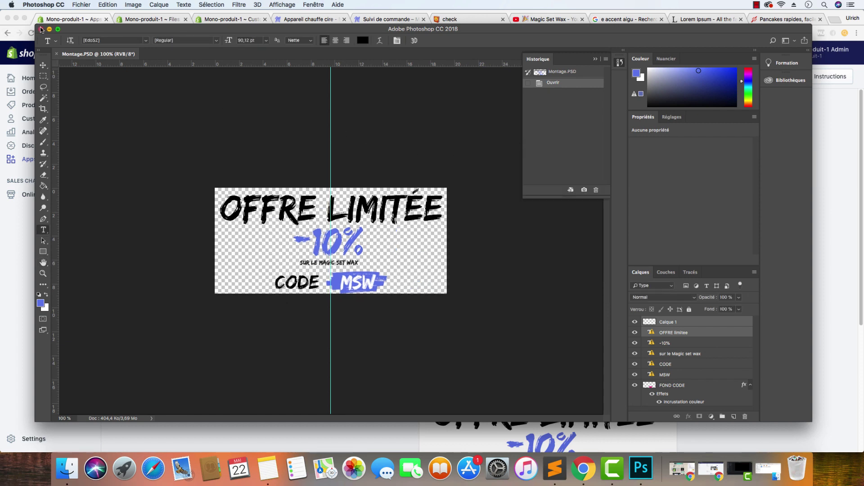
pyautogui.click(40, 29)
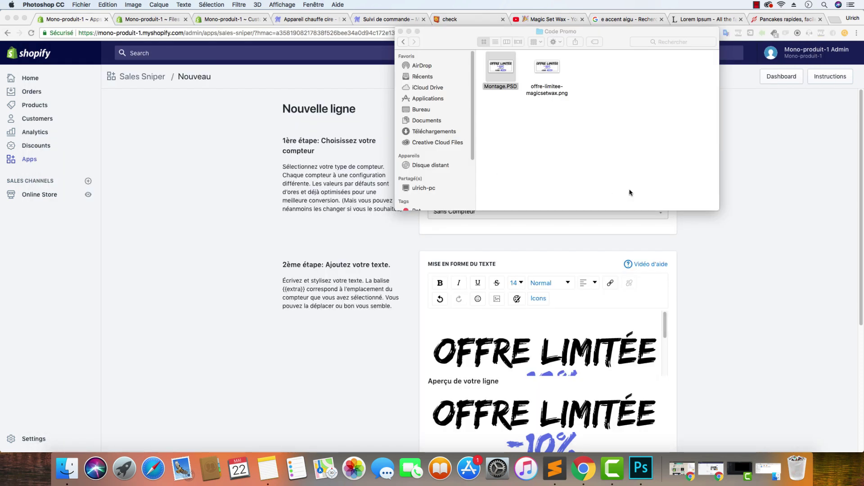
pyautogui.click(409, 31)
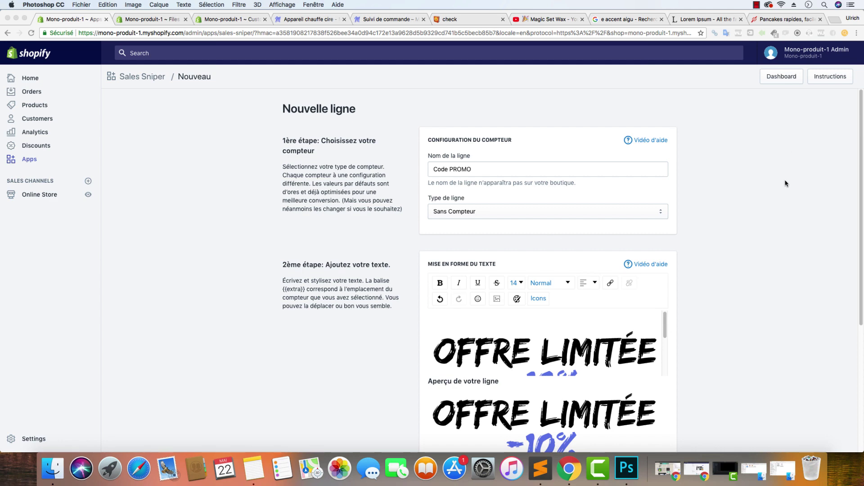
# Save the Code PROMO line
pyautogui.scroll(-5, 754, 255)
pyautogui.click(663, 426)
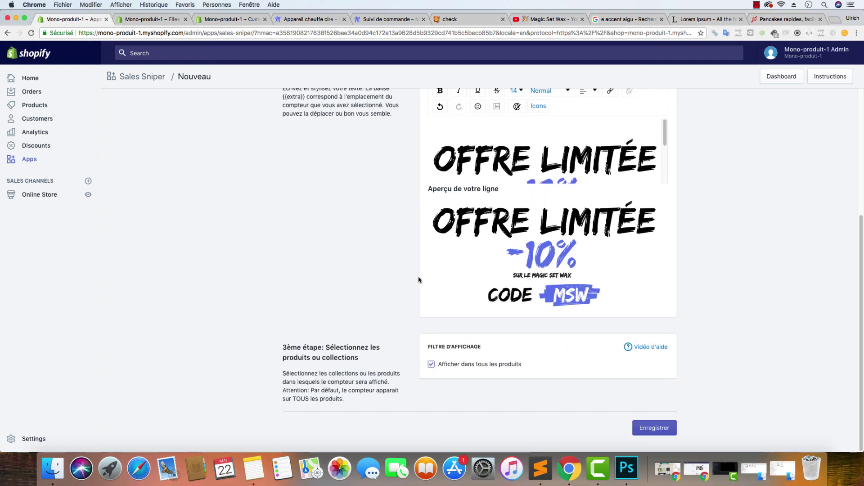
pyautogui.click(655, 428)
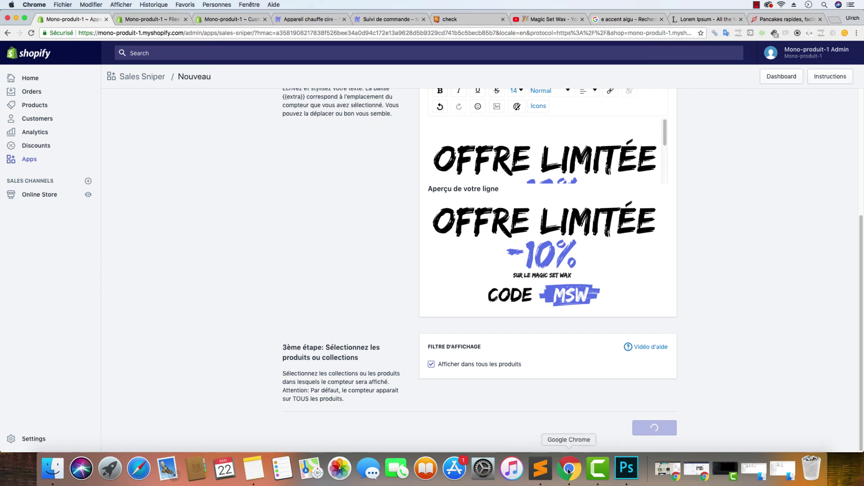
# Copy the free tracked delivery line from Sales Sniper.txt and return to the dashboard
pyautogui.click(540, 468)
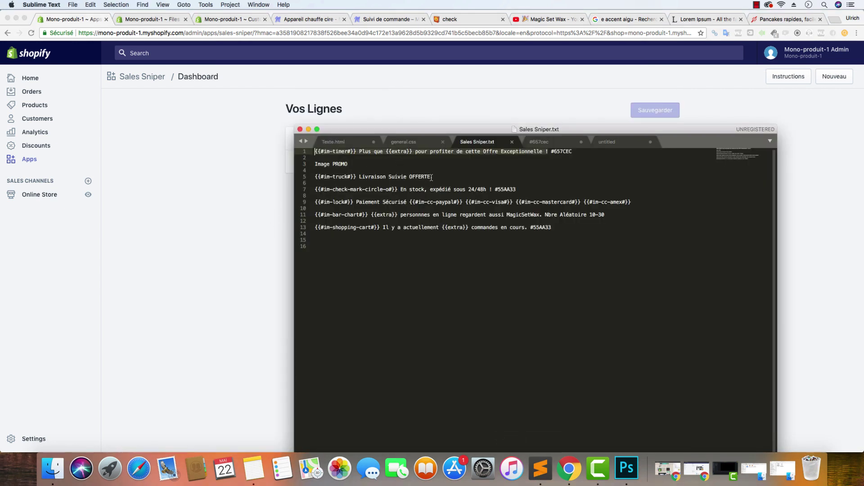
pyautogui.moveTo(431, 177); pyautogui.dragTo(315, 177)
pyautogui.rightClick(350, 177)
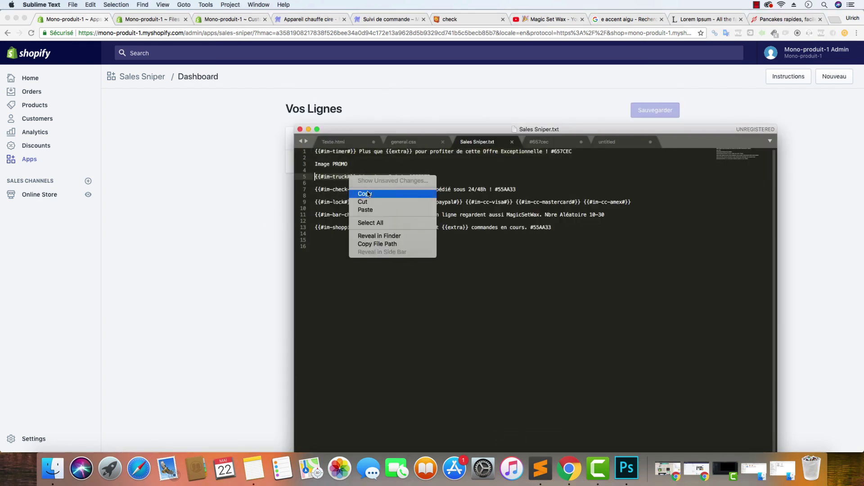
pyautogui.click(368, 194)
pyautogui.click(235, 180)
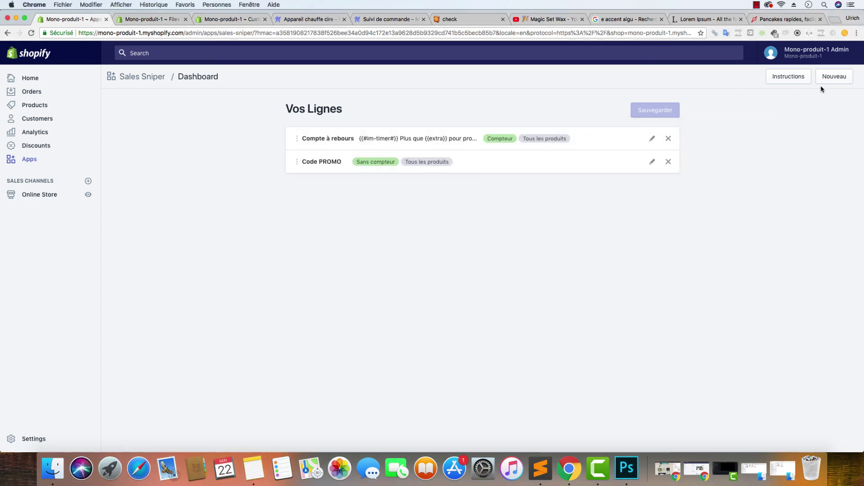
# Create a new line named 'Livraison Suivie OFFERTE', pasted without its {{#im-truck#}} tag
pyautogui.click(821, 82)
pyautogui.click(511, 169)
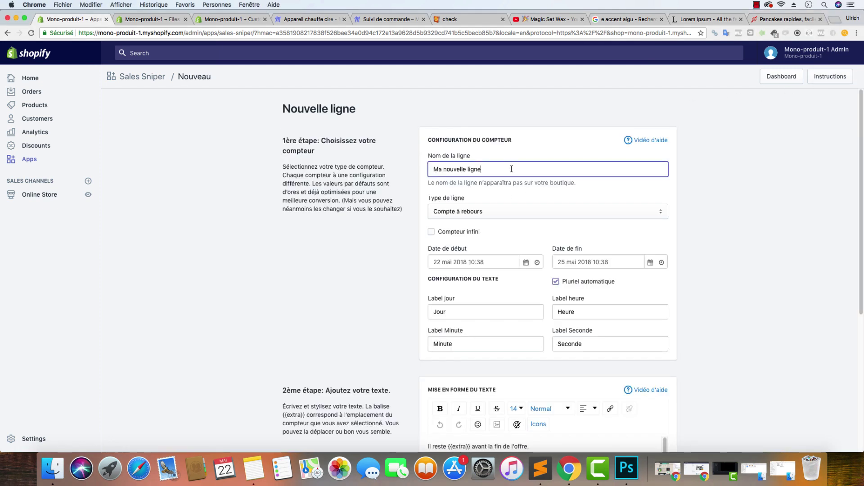
pyautogui.moveTo(512, 168); pyautogui.dragTo(391, 166)
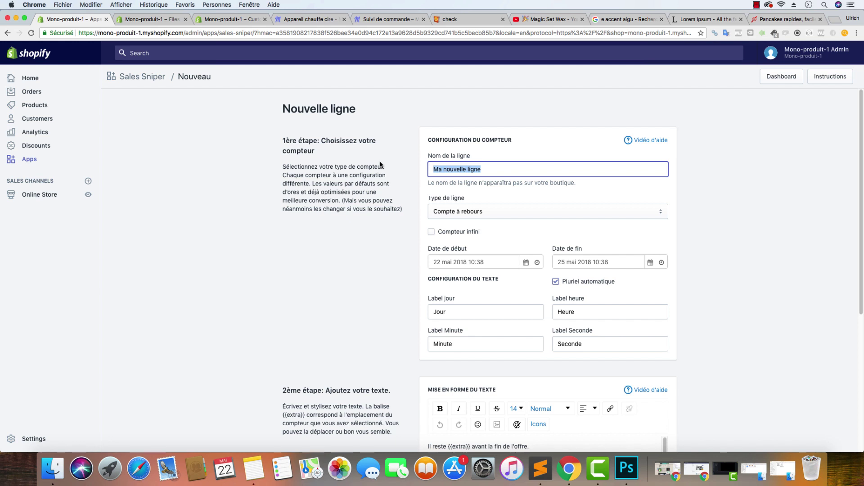
pyautogui.press('super+v')
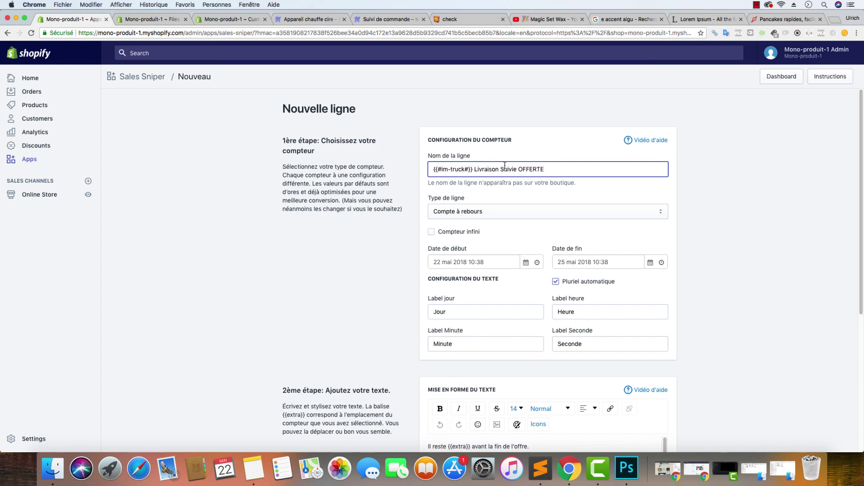
pyautogui.moveTo(474, 167); pyautogui.dragTo(323, 173)
pyautogui.press('super+x')
pyautogui.press('Delete')
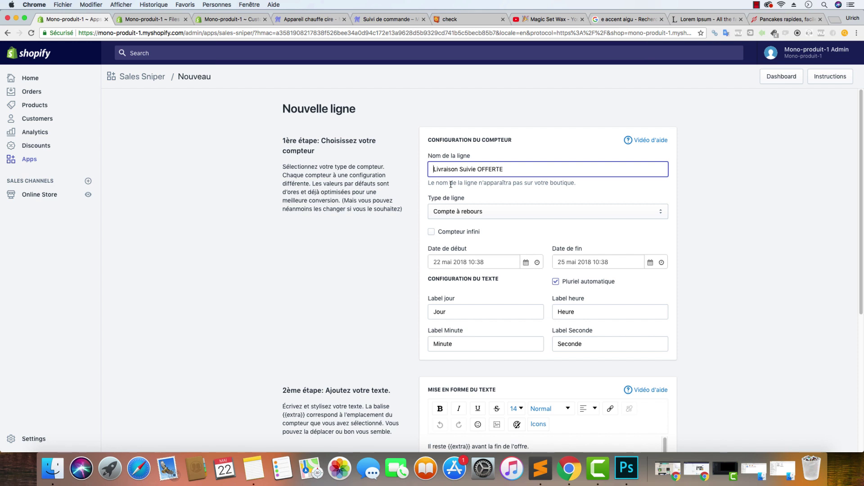
# Set the line to Sans Compteur and replace its message with the truck-tagged Livraison Suivie OFFERTE text
pyautogui.click(490, 211)
pyautogui.click(490, 208)
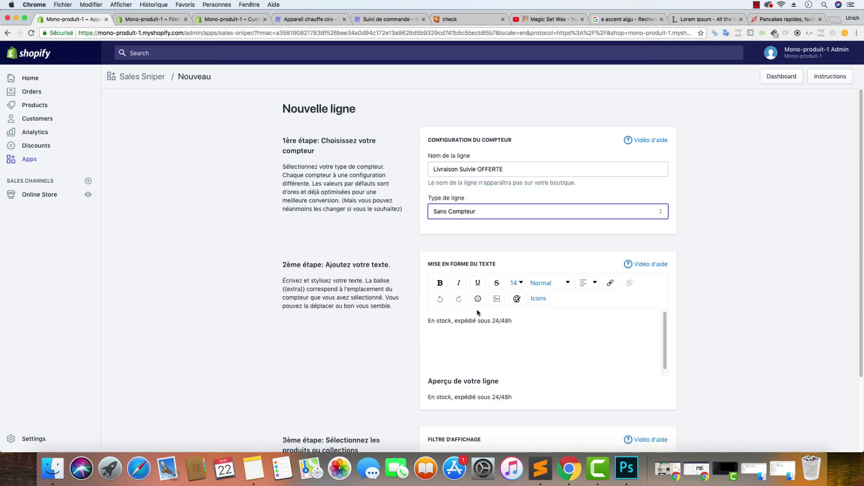
pyautogui.moveTo(545, 318); pyautogui.dragTo(347, 313)
pyautogui.press('super+v')
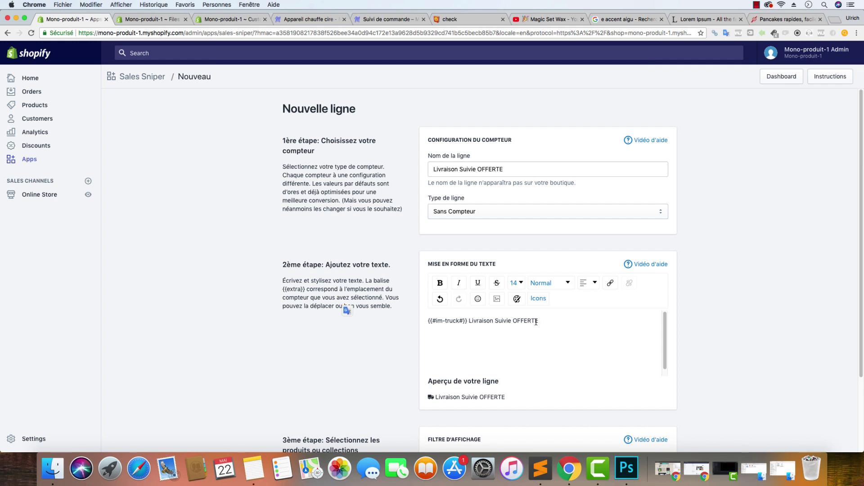
pyautogui.scroll(-3, 366, 215)
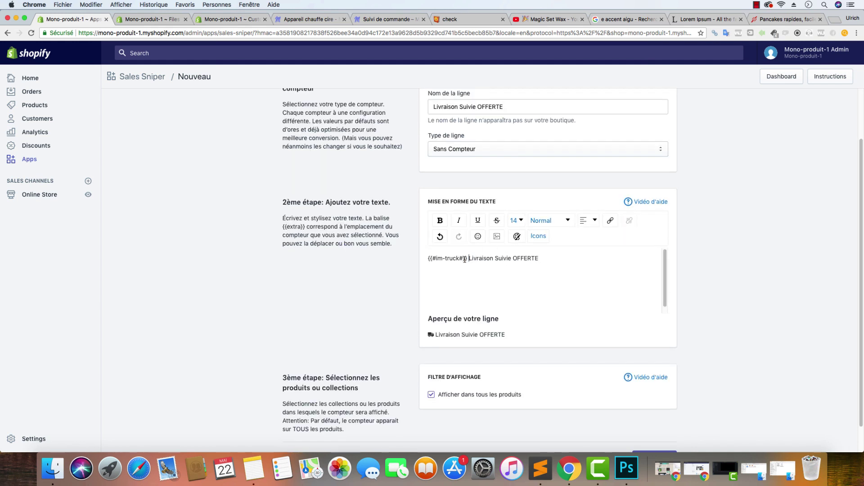
pyautogui.moveTo(470, 258); pyautogui.dragTo(379, 260)
pyautogui.click(475, 271)
pyautogui.moveTo(469, 259); pyautogui.dragTo(406, 258)
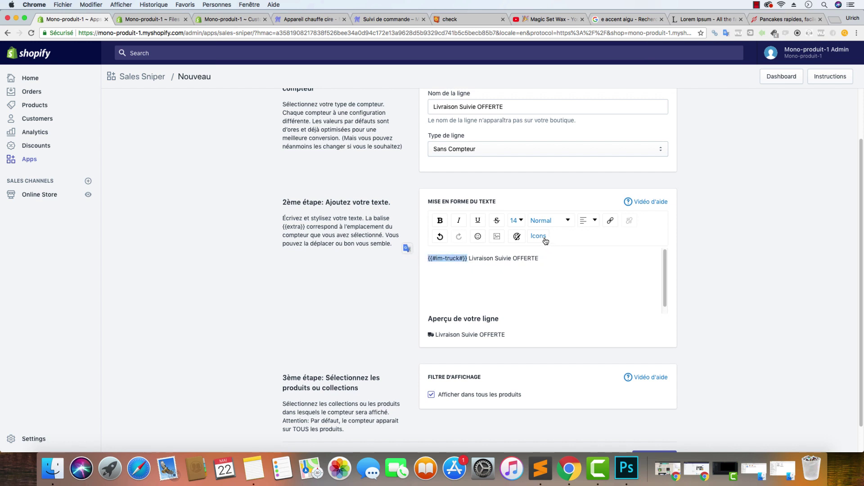
# Browse the icon choices for the {{#im-truck#}} tag without changing it
pyautogui.click(542, 238)
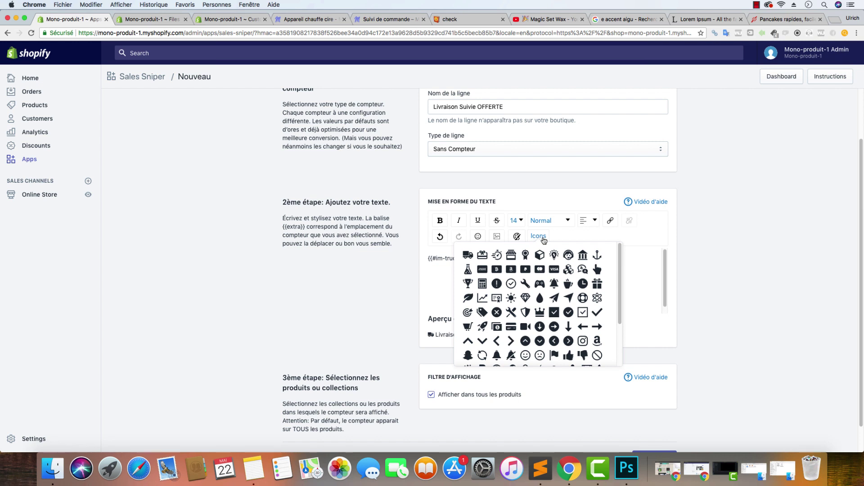
pyautogui.click(794, 212)
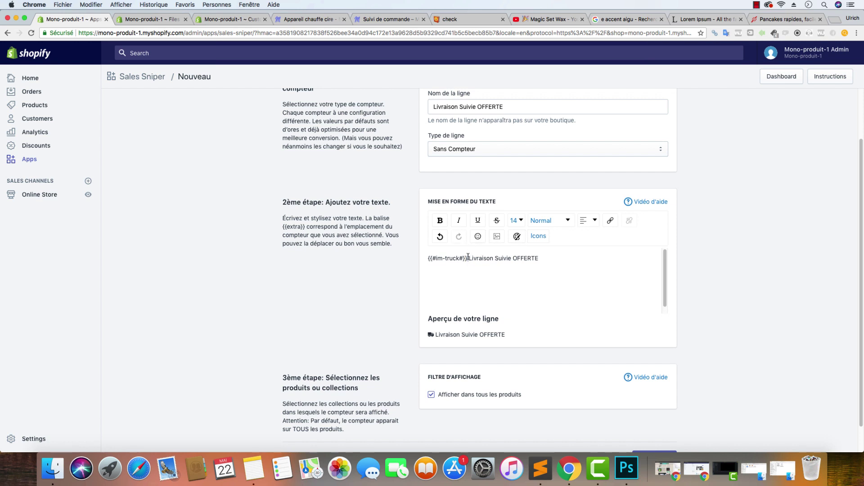
pyautogui.moveTo(467, 258); pyautogui.dragTo(386, 245)
pyautogui.click(537, 240)
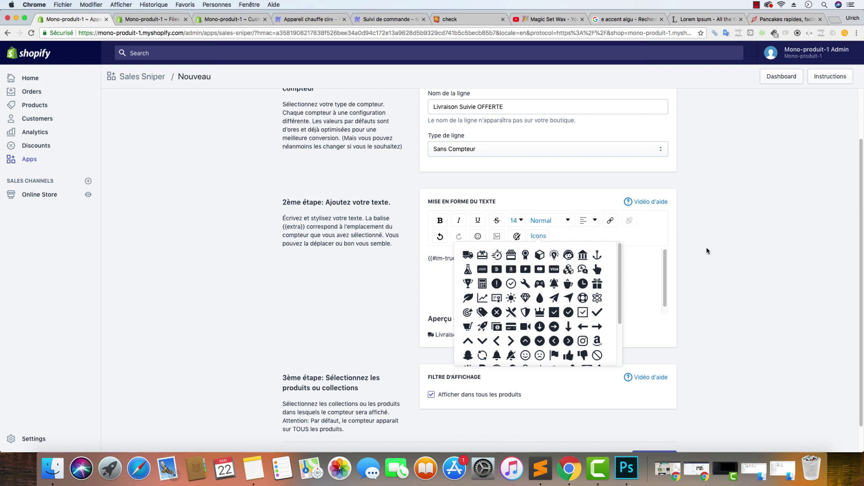
pyautogui.click(765, 234)
# Set the truck tag's font size to 17 and save the line
pyautogui.moveTo(468, 258); pyautogui.dragTo(405, 258)
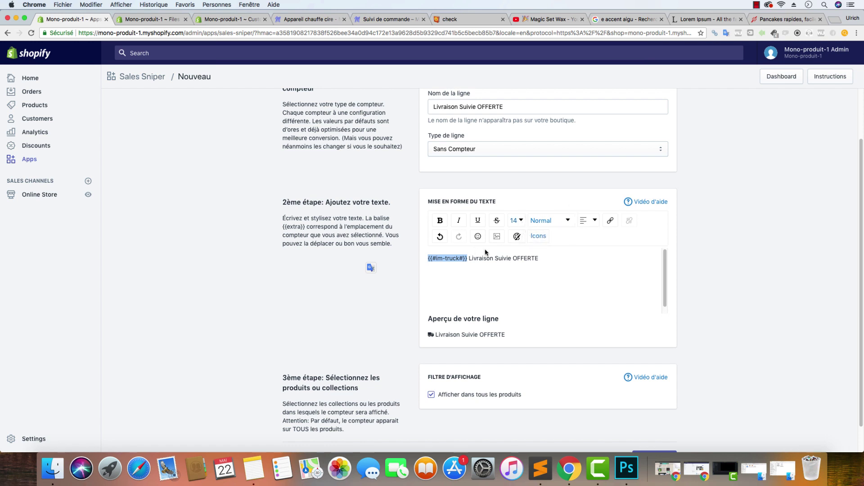
pyautogui.click(517, 220)
pyautogui.click(516, 328)
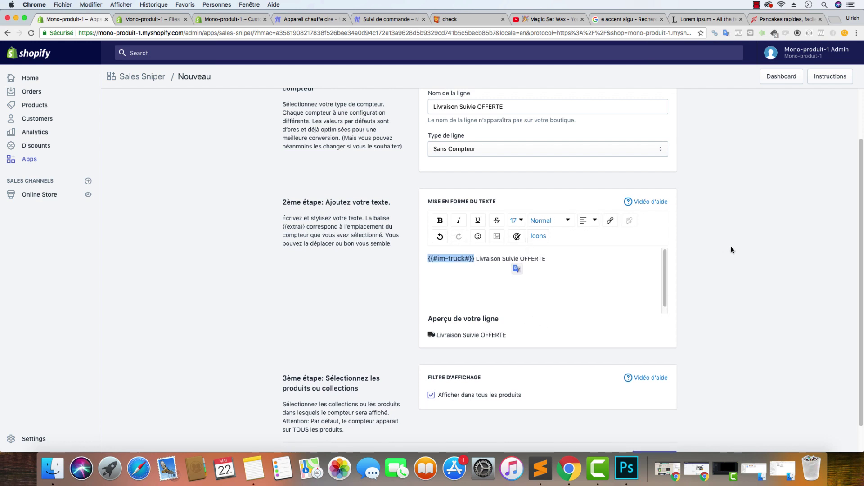
pyautogui.click(604, 284)
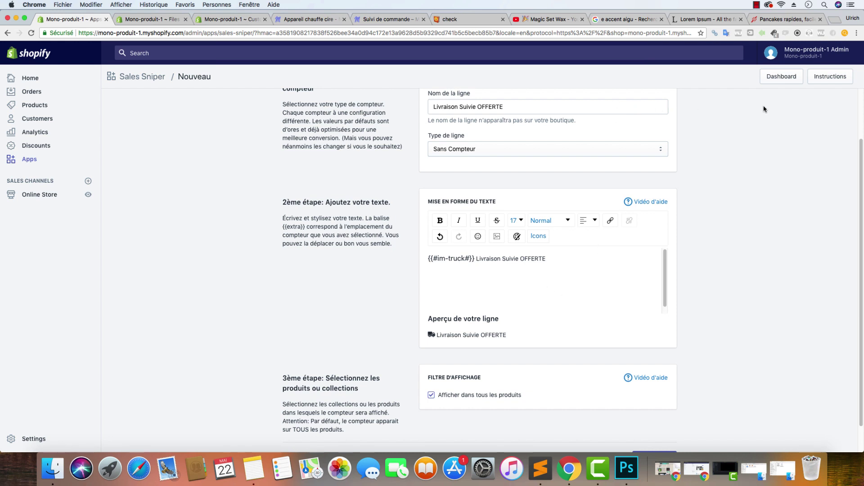
pyautogui.scroll(-1, 743, 171)
pyautogui.click(655, 441)
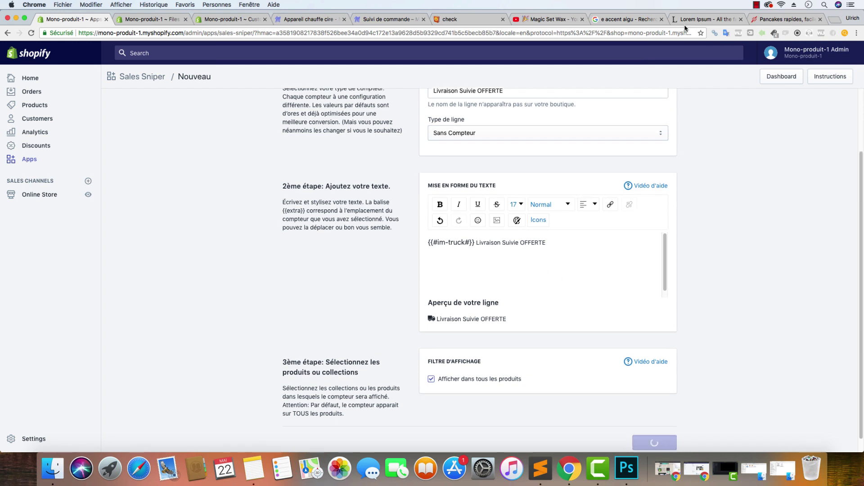
# Copy line 7, the check-mark 'En stock, expédié sous 24/48h !' text, from Sales Sniper.txt
pyautogui.click(540, 469)
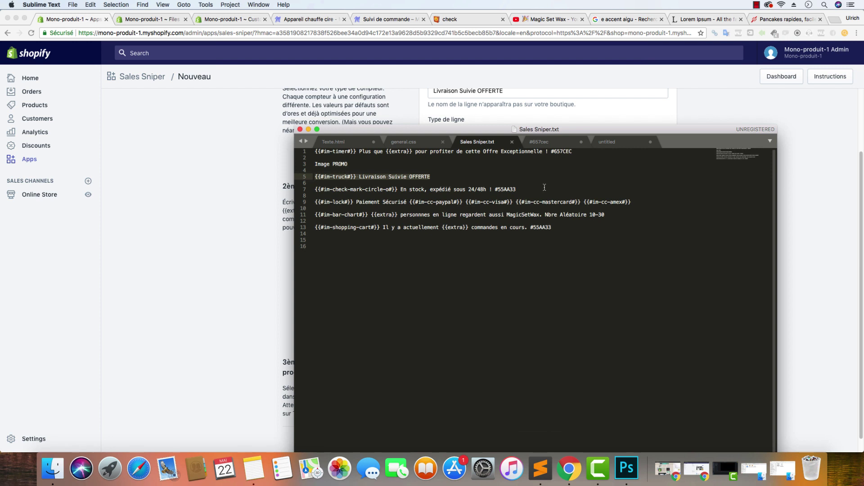
pyautogui.moveTo(517, 190); pyautogui.dragTo(314, 189)
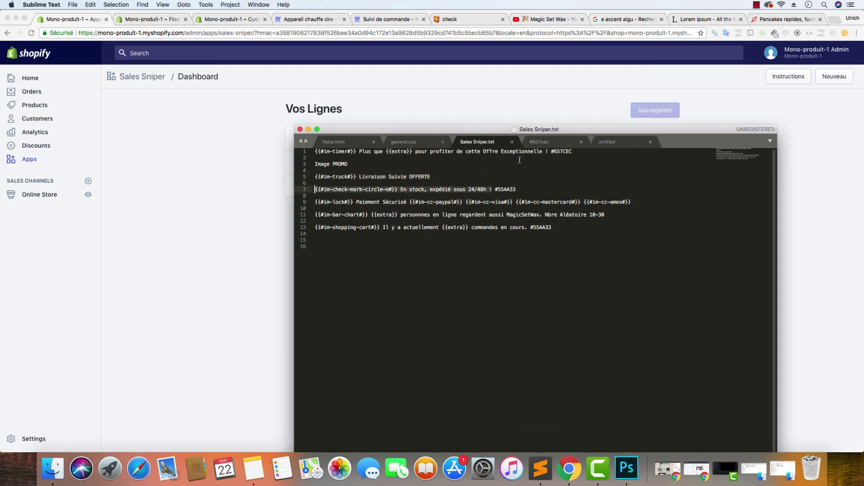
pyautogui.click(571, 153)
pyautogui.doubleClick(563, 152)
pyautogui.click(503, 183)
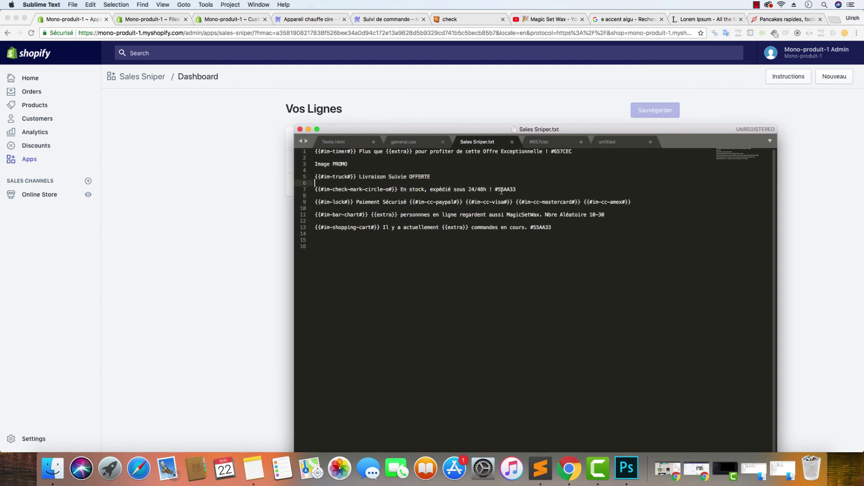
pyautogui.moveTo(493, 189); pyautogui.dragTo(249, 191)
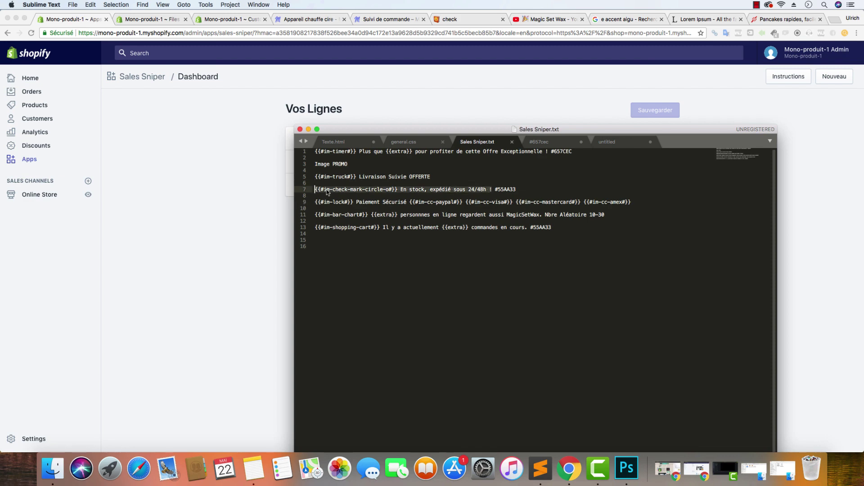
pyautogui.rightClick(326, 190)
pyautogui.click(347, 207)
pyautogui.click(247, 190)
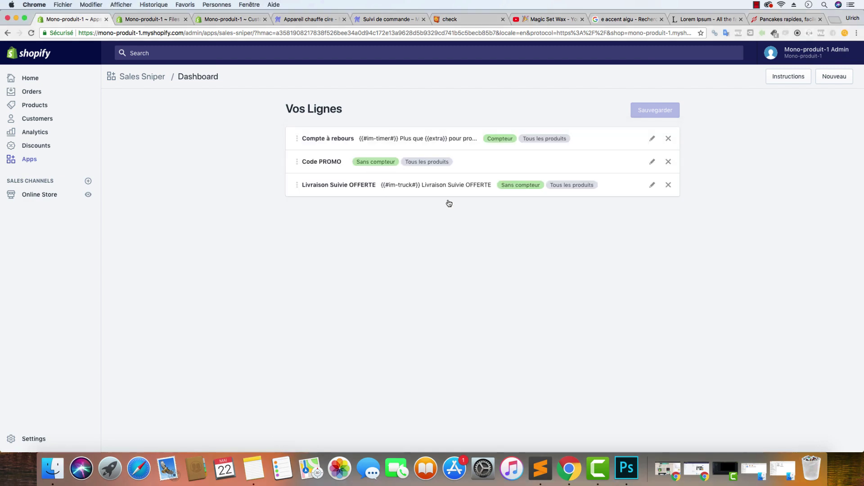
# Create a Sans Compteur line named 'En Stock' with the pasted check-mark in-stock message
pyautogui.click(834, 77)
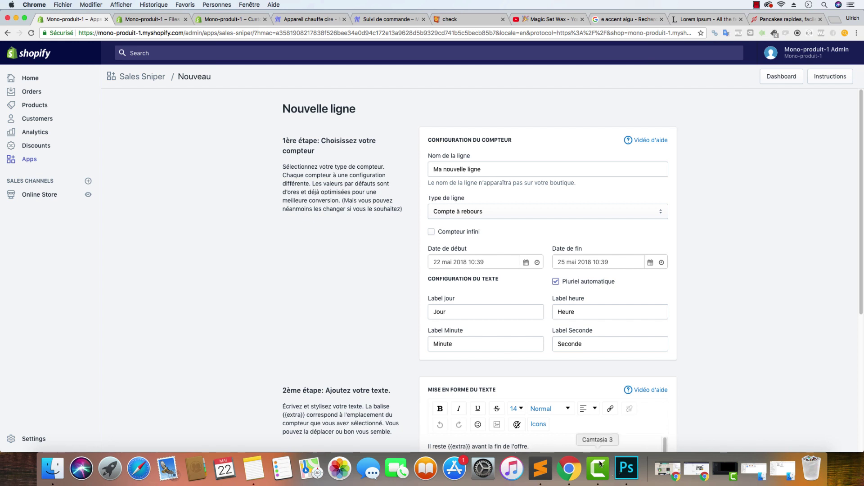
pyautogui.click(492, 170)
pyautogui.moveTo(492, 170); pyautogui.dragTo(410, 171)
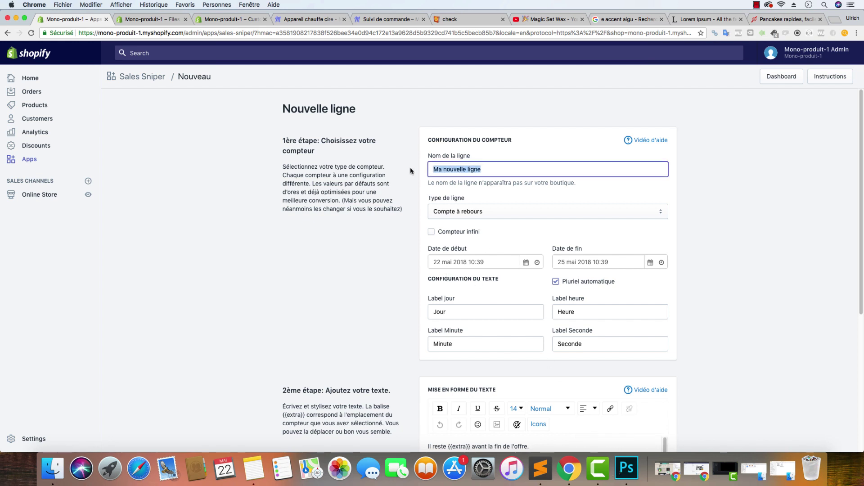
pyautogui.write('En Stock')
pyautogui.click(465, 214)
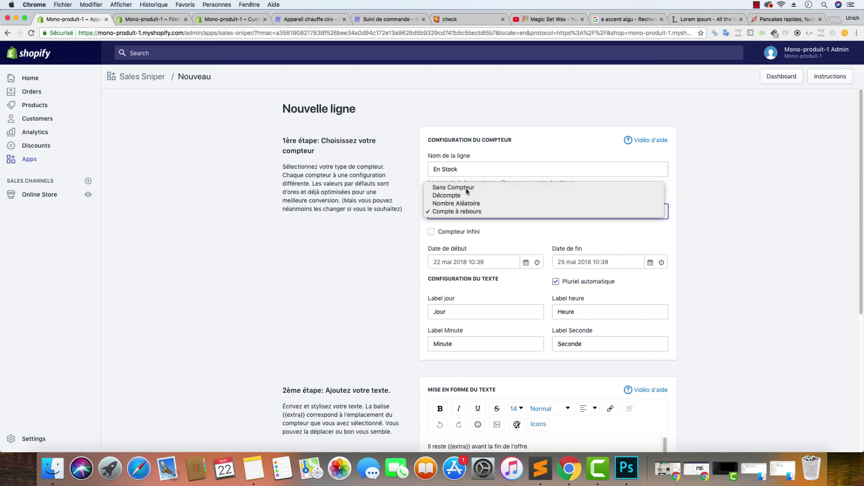
pyautogui.click(467, 191)
pyautogui.click(546, 322)
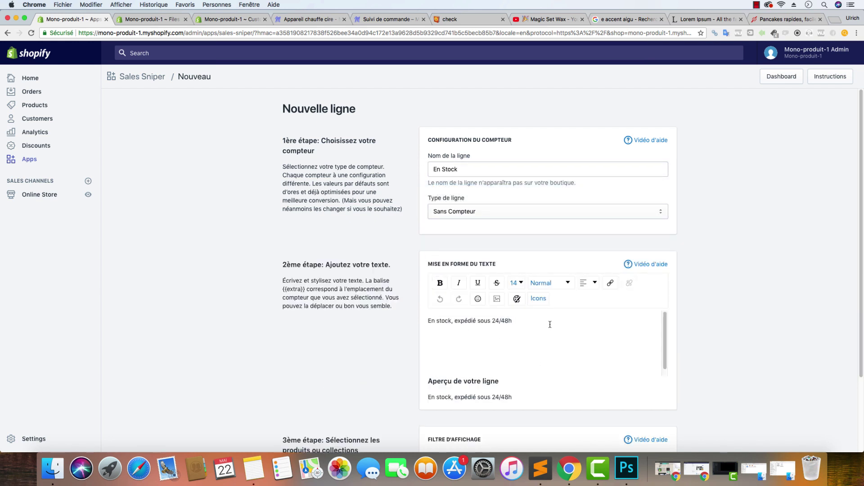
pyautogui.moveTo(550, 323); pyautogui.dragTo(428, 321)
pyautogui.press('super+v')
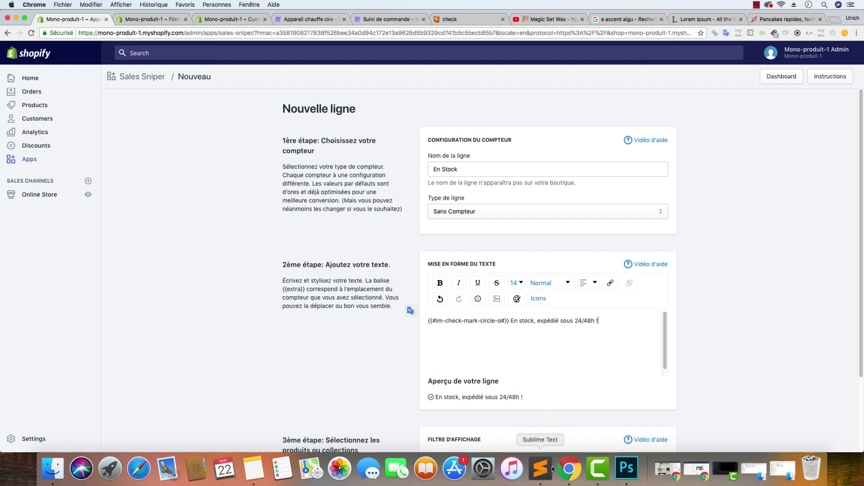
# Colour the in-stock message green (#55AA33) and make it bold
pyautogui.click(540, 468)
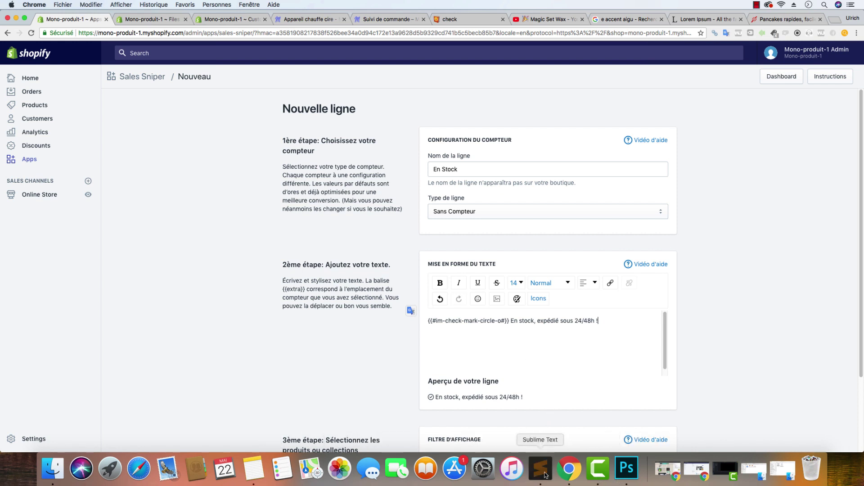
pyautogui.moveTo(516, 189); pyautogui.dragTo(491, 189)
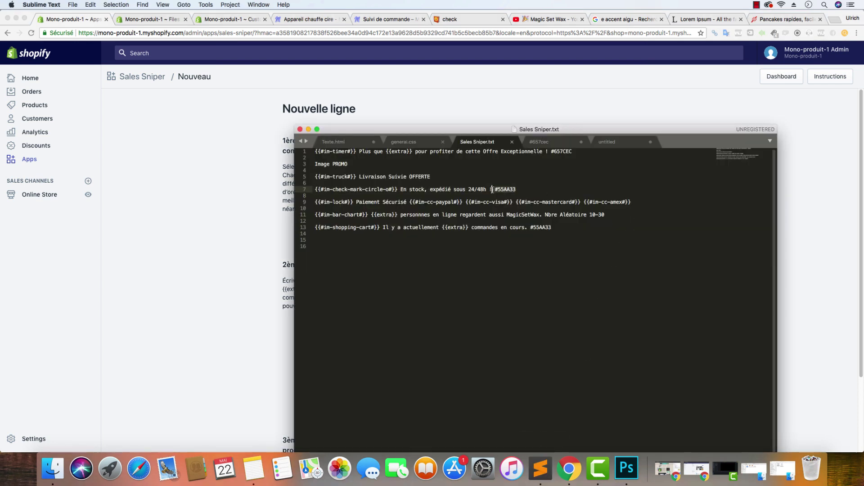
pyautogui.press('super+c')
pyautogui.click(281, 196)
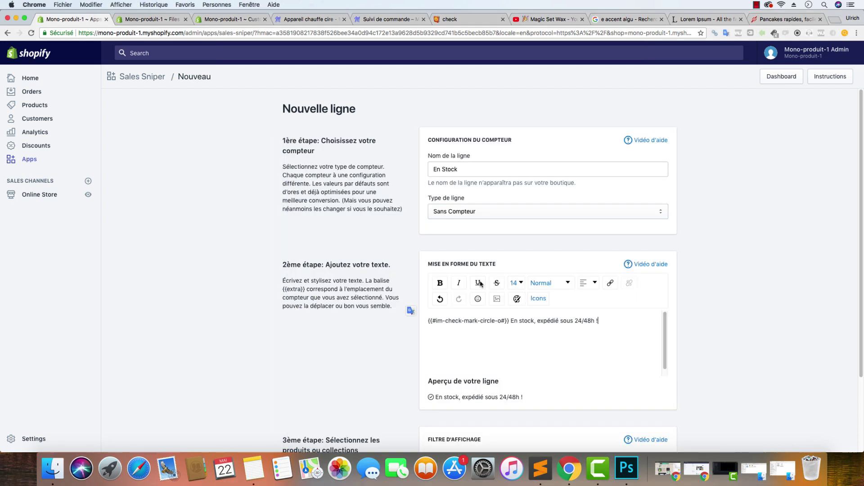
pyautogui.moveTo(599, 321); pyautogui.dragTo(536, 320)
pyautogui.press('Right')
pyautogui.moveTo(597, 321); pyautogui.dragTo(391, 311)
pyautogui.click(517, 298)
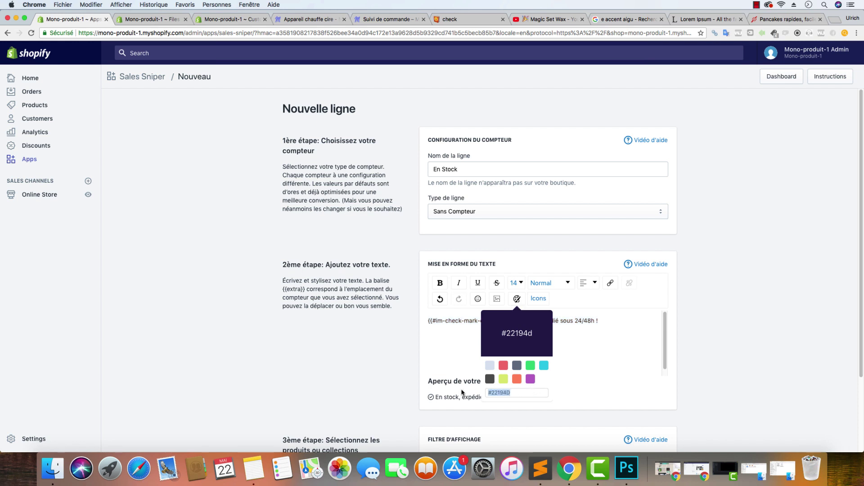
pyautogui.click(530, 365)
pyautogui.moveTo(598, 320); pyautogui.dragTo(511, 319)
pyautogui.click(440, 283)
pyautogui.click(758, 282)
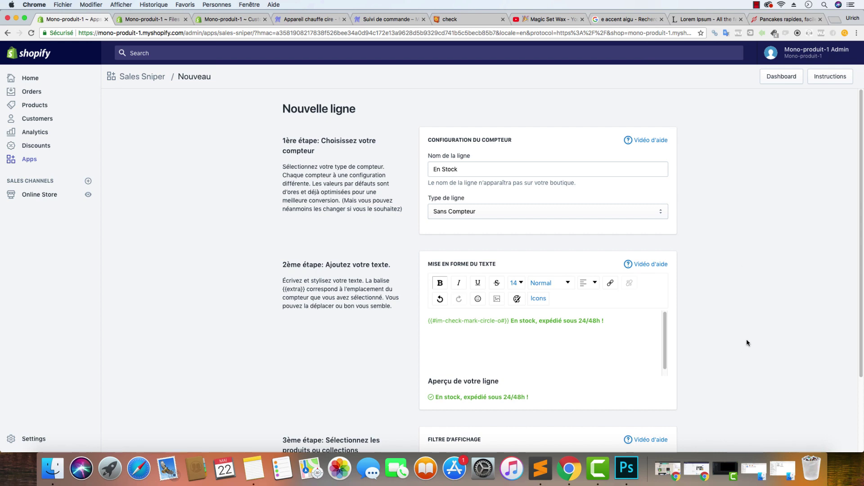
# Set the check-mark icon's font size to 15 and save the En Stock line
pyautogui.scroll(-3, 747, 343)
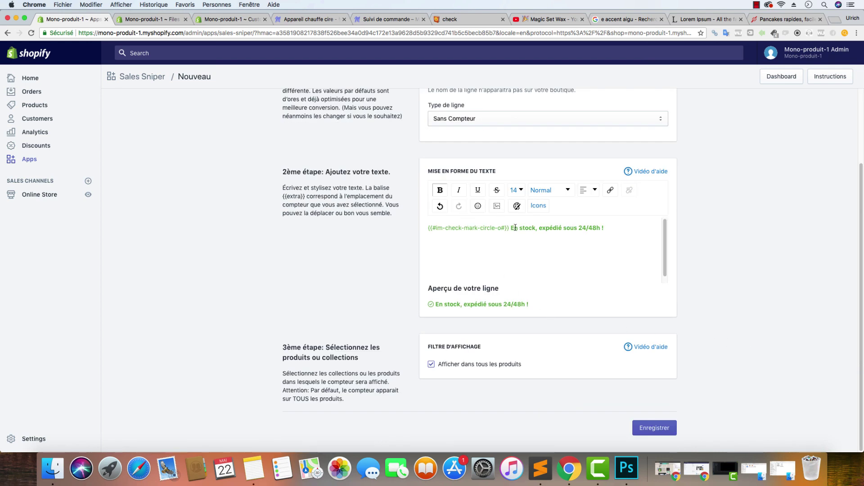
pyautogui.moveTo(509, 227); pyautogui.dragTo(428, 230)
pyautogui.click(516, 190)
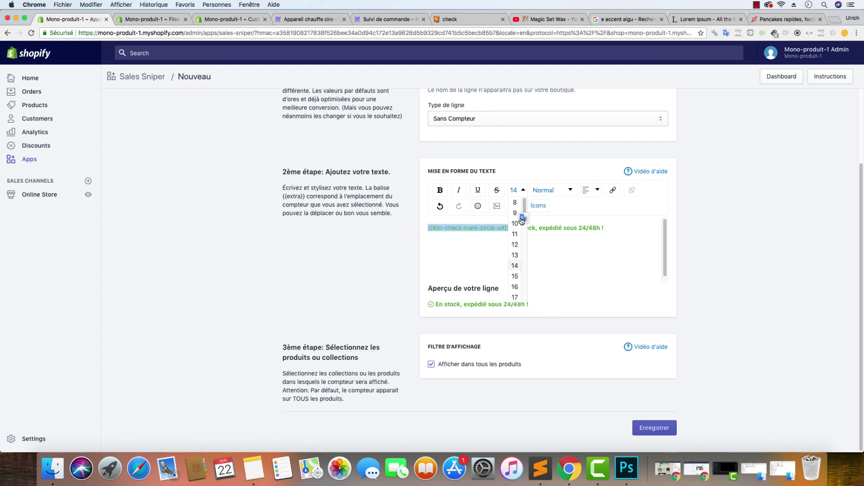
pyautogui.click(515, 286)
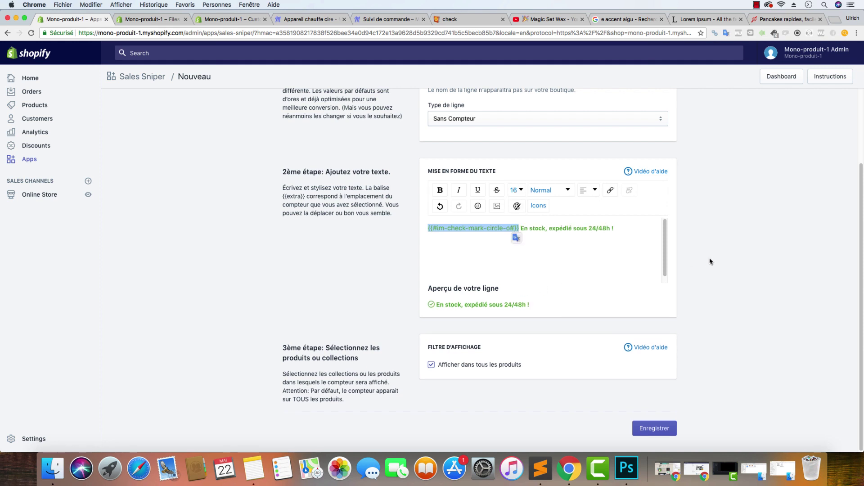
pyautogui.click(522, 193)
pyautogui.click(515, 280)
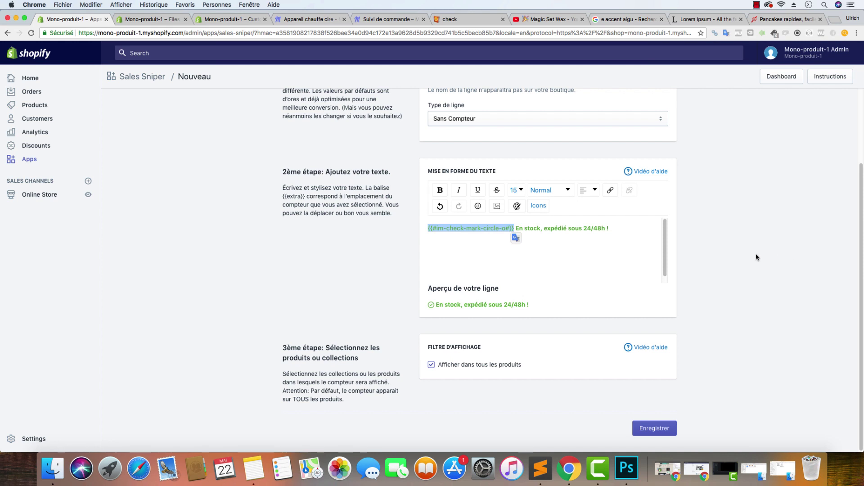
pyautogui.click(643, 429)
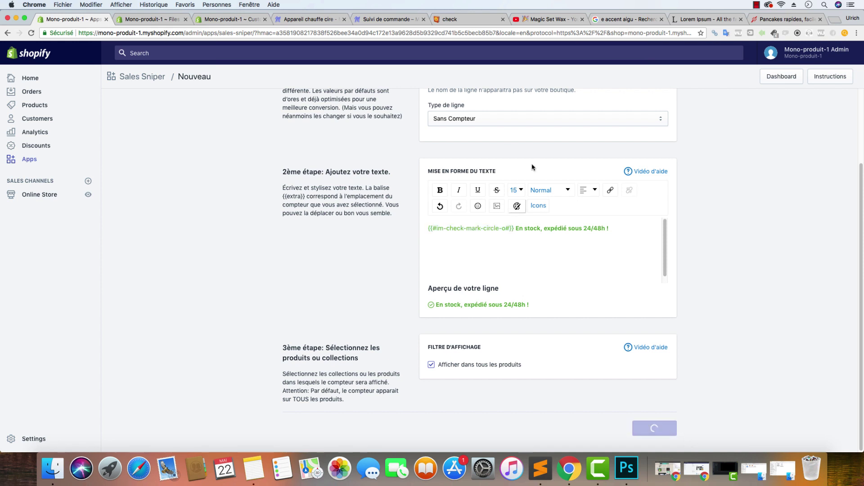
# Copy line 9, the payment-security icons text, from Sales Sniper.txt and return to the dashboard
pyautogui.click(540, 468)
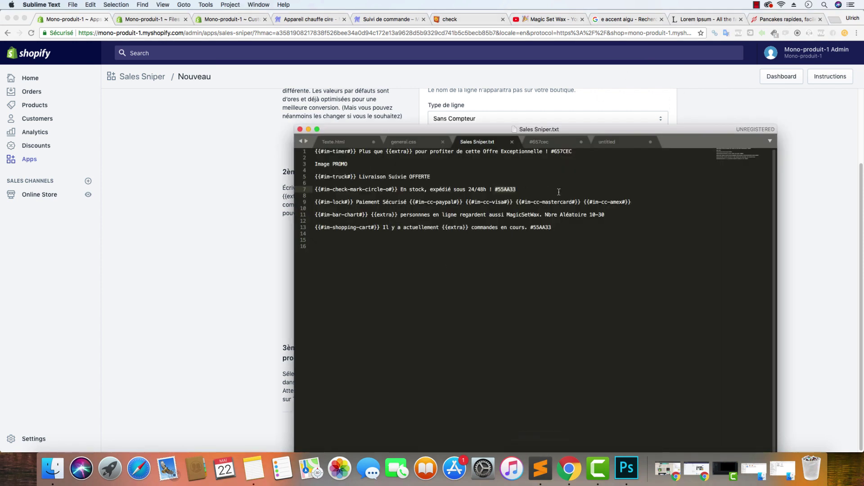
pyautogui.moveTo(632, 202); pyautogui.dragTo(371, 194)
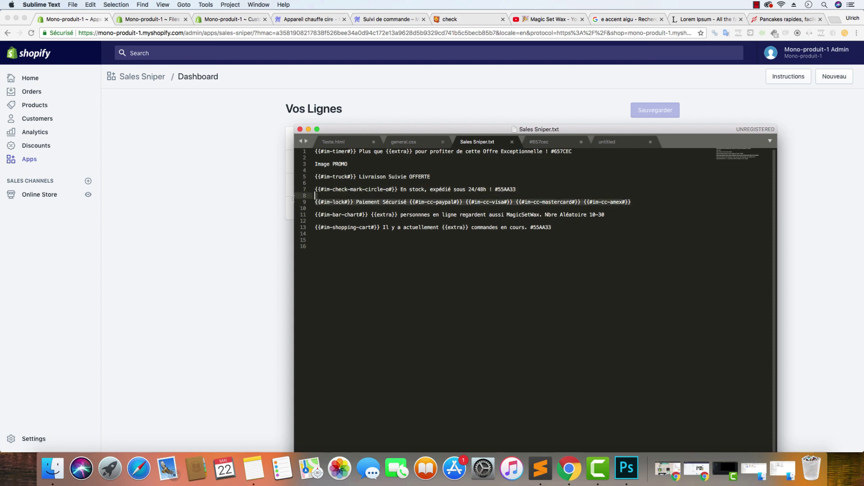
pyautogui.moveTo(293, 199); pyautogui.dragTo(315, 202)
pyautogui.rightClick(362, 206)
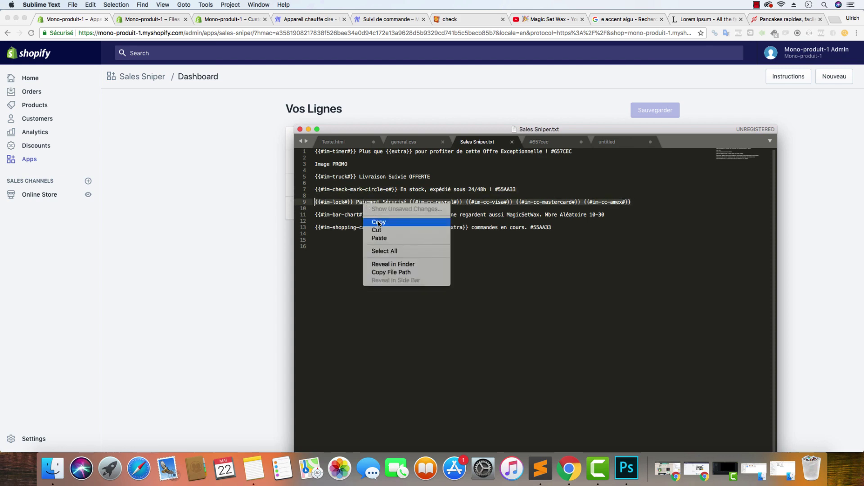
pyautogui.click(378, 222)
pyautogui.press('super+Tab')
pyautogui.press('super+4')
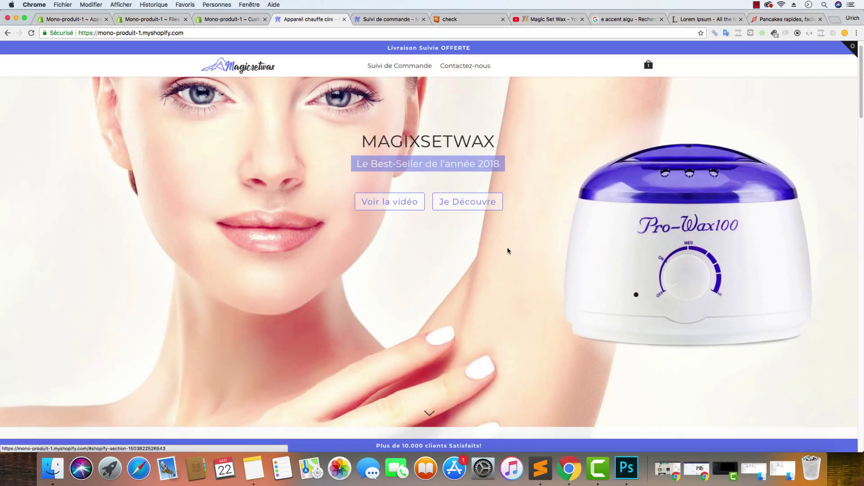
pyautogui.scroll(-10, 512, 251)
pyautogui.scroll(5, 515, 251)
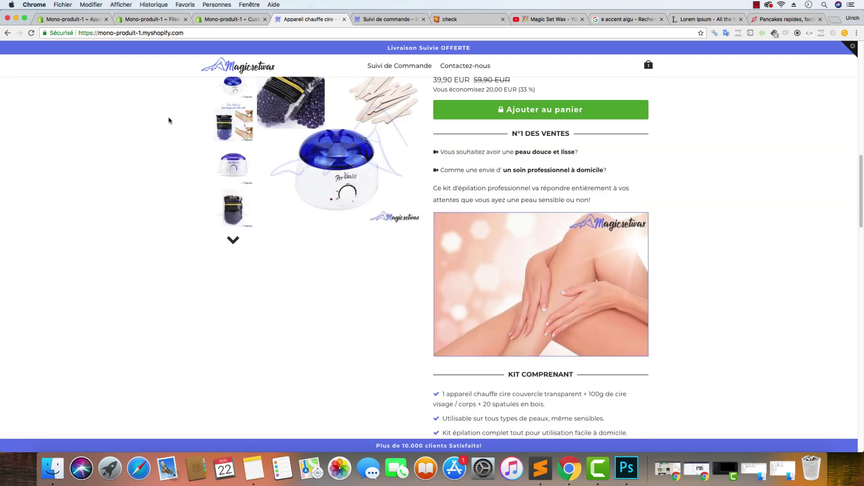
pyautogui.click(72, 19)
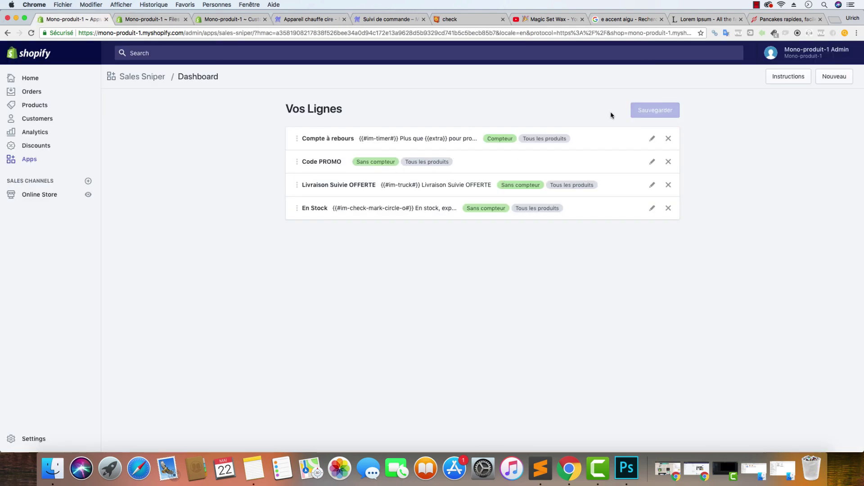
# Create a new counter-less Sans Compteur line named 'Icônes Sécurité'
pyautogui.click(833, 76)
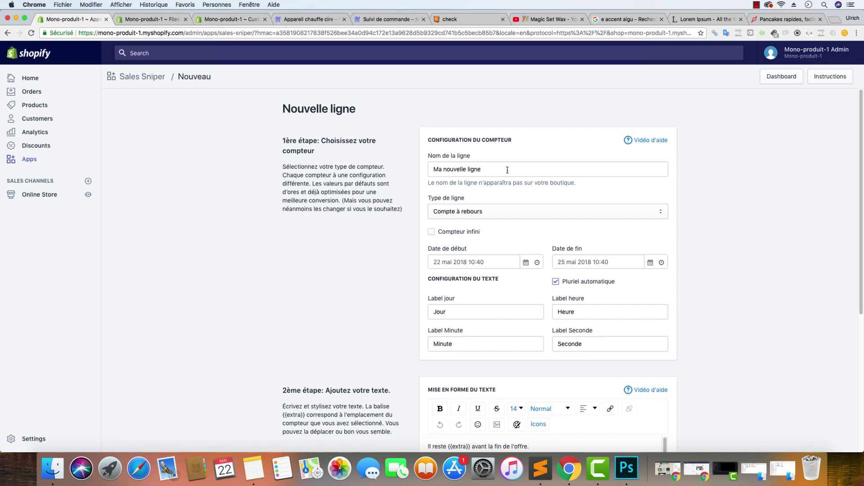
pyautogui.click(498, 211)
pyautogui.click(499, 187)
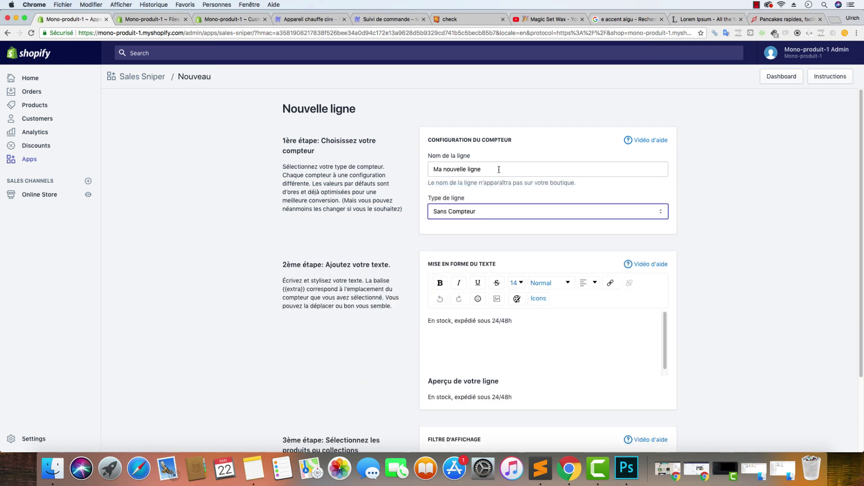
pyautogui.moveTo(482, 170); pyautogui.dragTo(432, 172)
pyautogui.write('Icôn')
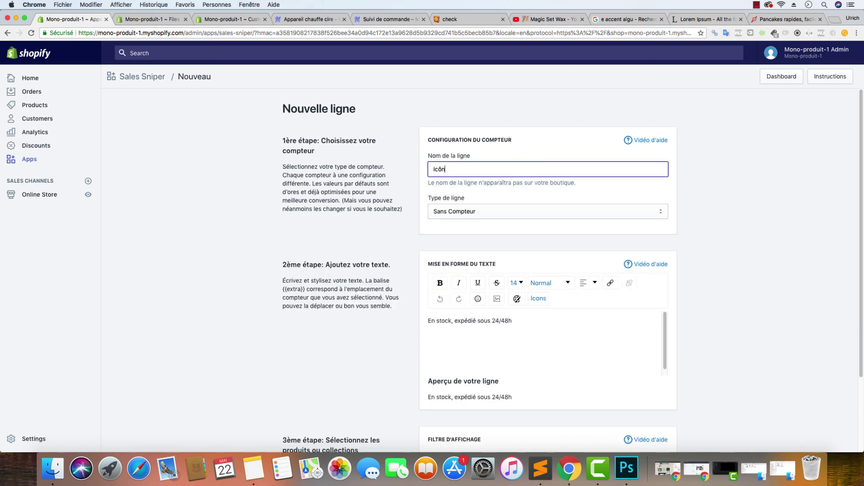
pyautogui.write('es Sécurité')
# Replace the En stock placeholder with the security icon shortcodes and set the lock icon to size 16
pyautogui.moveTo(531, 321); pyautogui.dragTo(398, 315)
pyautogui.press('cmd+v')
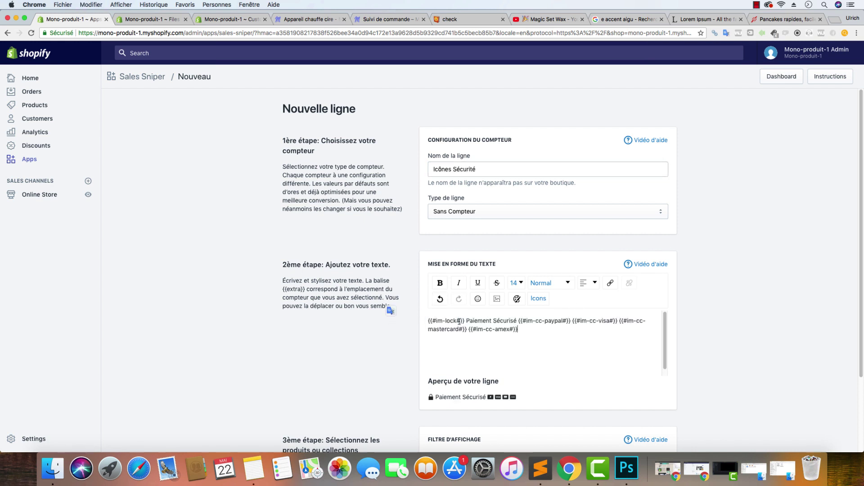
pyautogui.moveTo(465, 321); pyautogui.dragTo(397, 320)
pyautogui.click(518, 283)
pyautogui.click(466, 321)
pyautogui.click(518, 283)
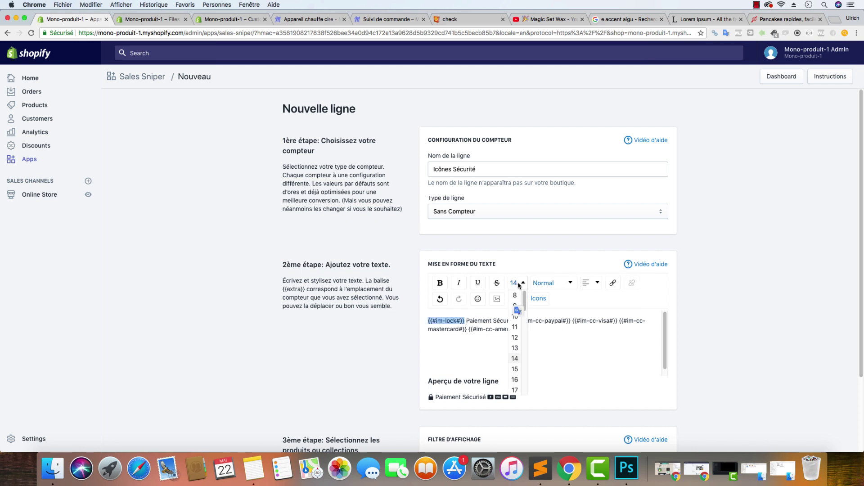
pyautogui.click(515, 390)
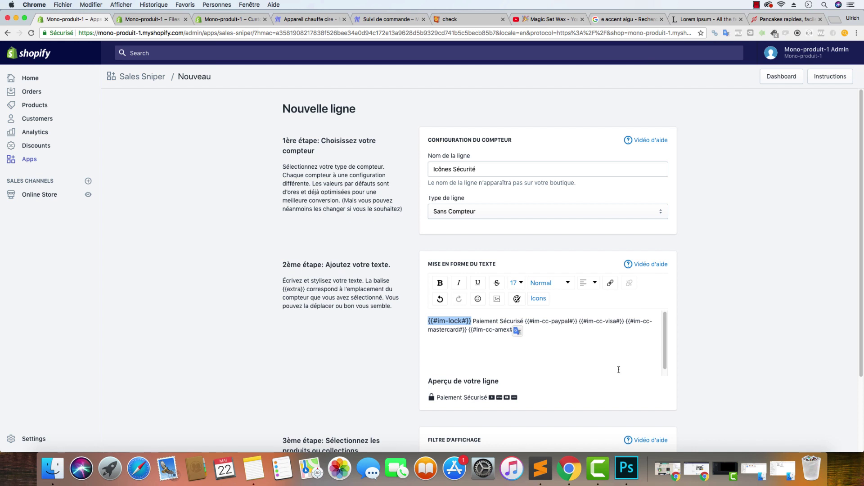
pyautogui.click(516, 283)
pyautogui.click(518, 381)
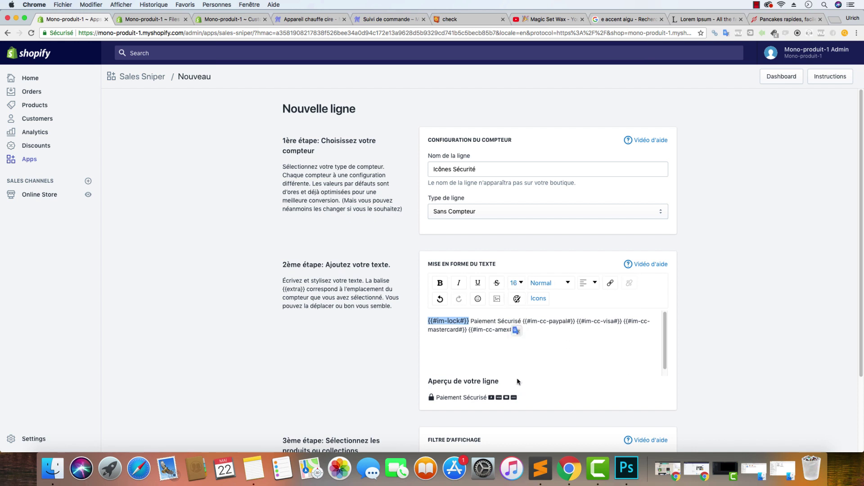
pyautogui.click(550, 332)
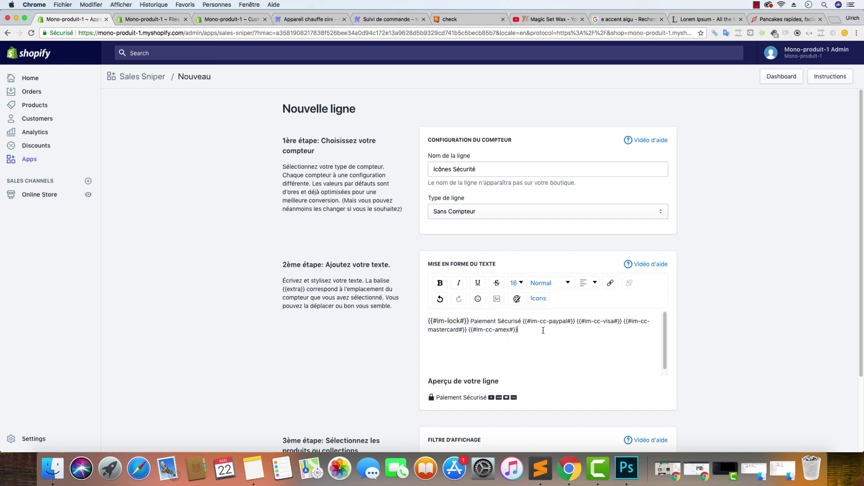
# Enlarge the four payment card icons to size 21 and save the line
pyautogui.moveTo(543, 331); pyautogui.dragTo(523, 321)
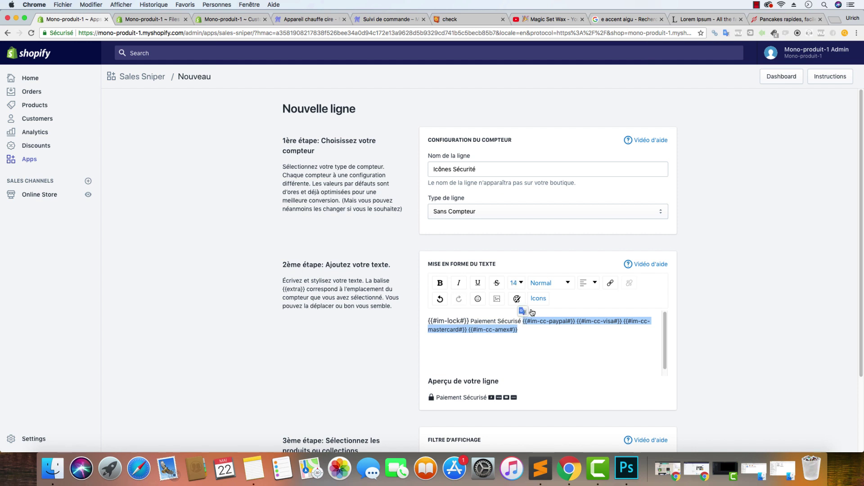
pyautogui.click(516, 283)
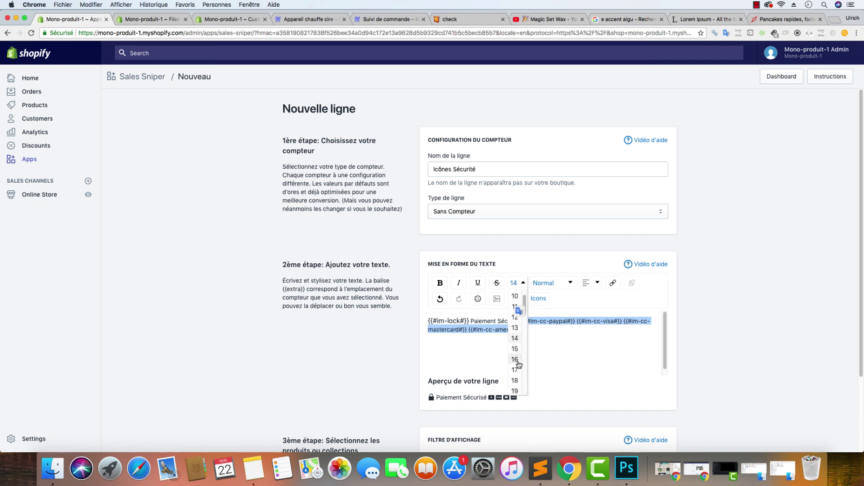
pyautogui.scroll(-1, 519, 374)
pyautogui.scroll(-1, 517, 382)
pyautogui.click(518, 381)
pyautogui.click(766, 278)
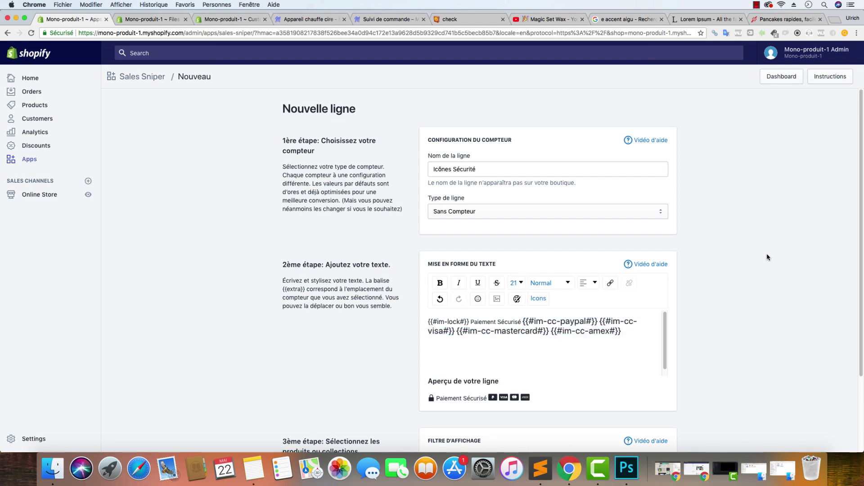
pyautogui.scroll(-3, 746, 238)
pyautogui.click(653, 428)
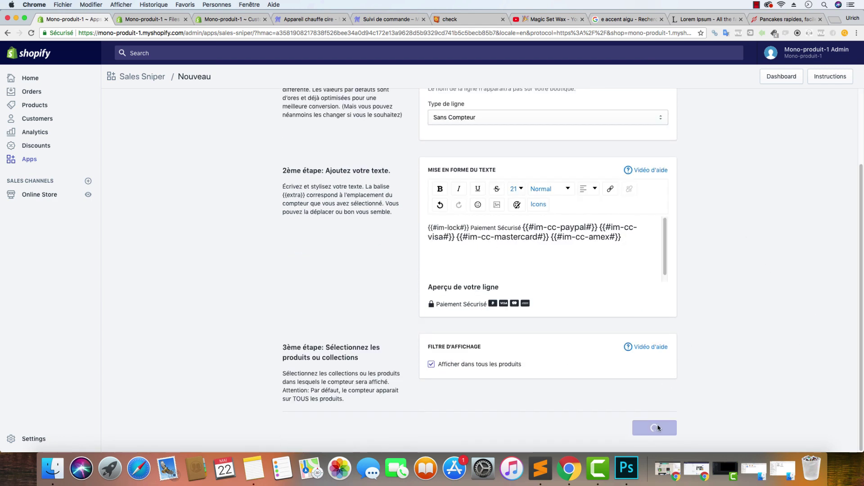
pyautogui.click(532, 466)
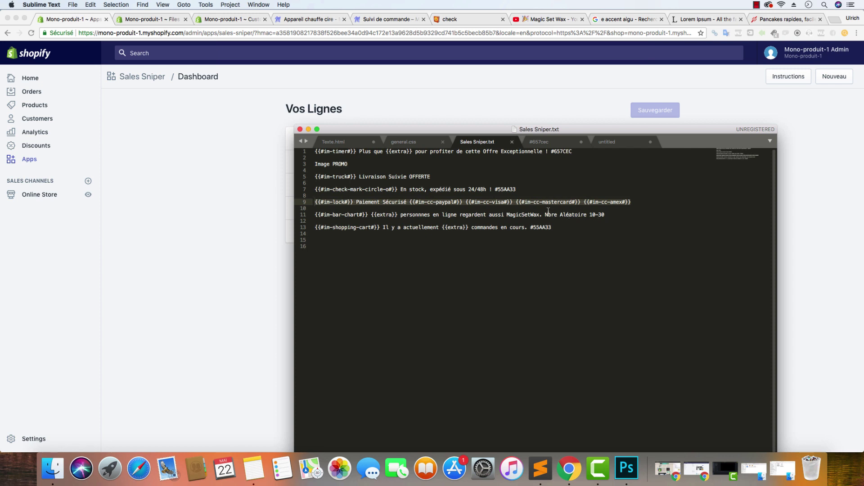
# Copy the people-online bar-chart line from the notes and start another new Sales Sniper line
pyautogui.moveTo(543, 215); pyautogui.dragTo(315, 215)
pyautogui.rightClick(323, 216)
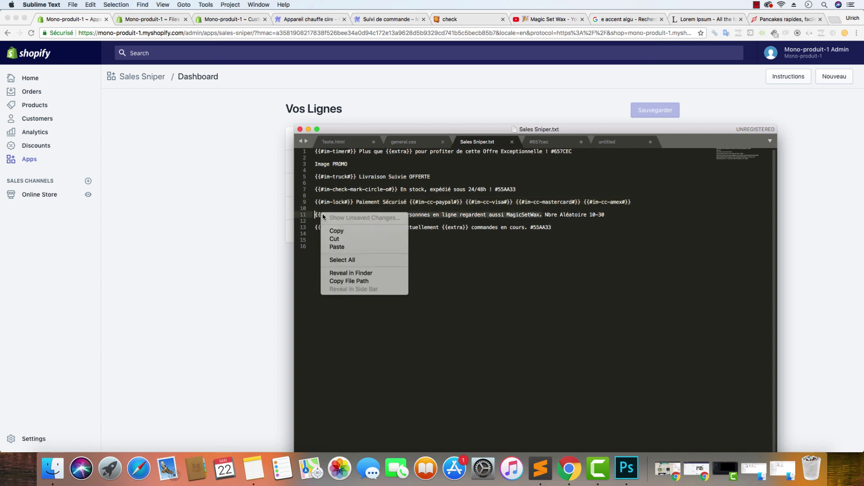
pyautogui.click(336, 230)
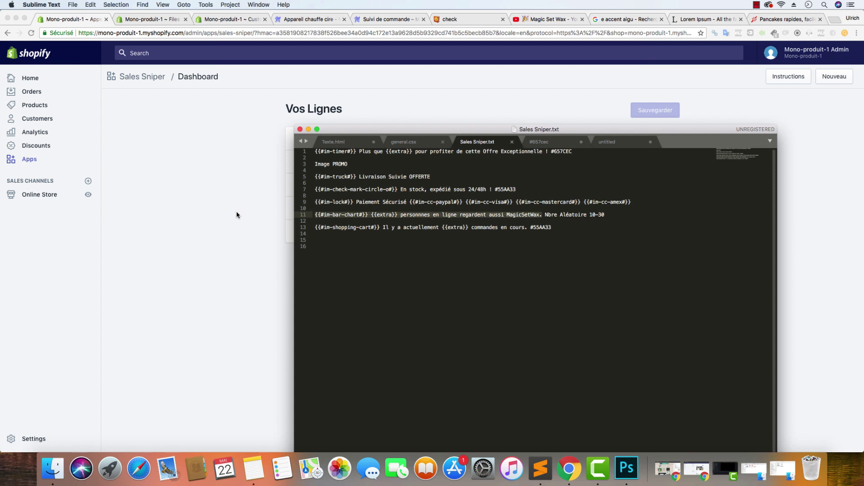
pyautogui.rightClick(460, 211)
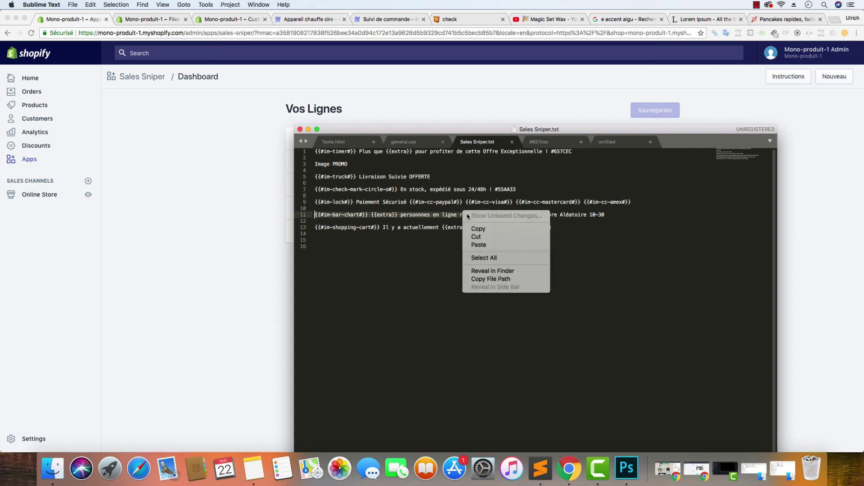
pyautogui.click(477, 229)
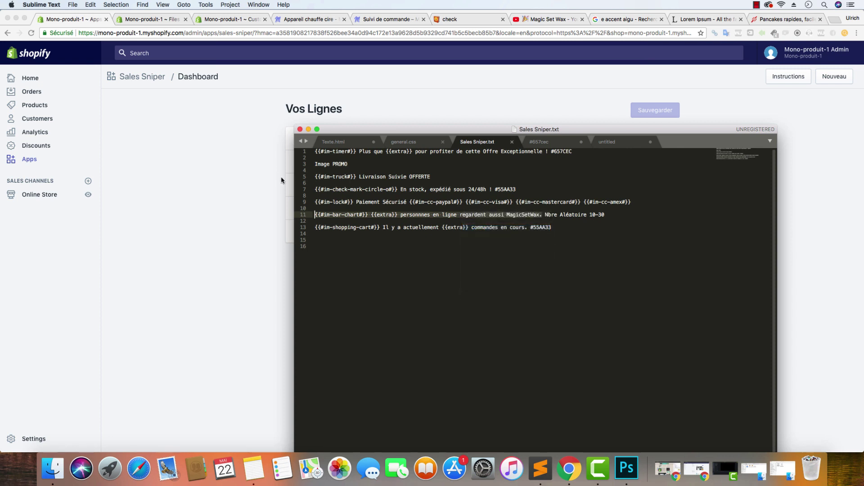
pyautogui.click(250, 166)
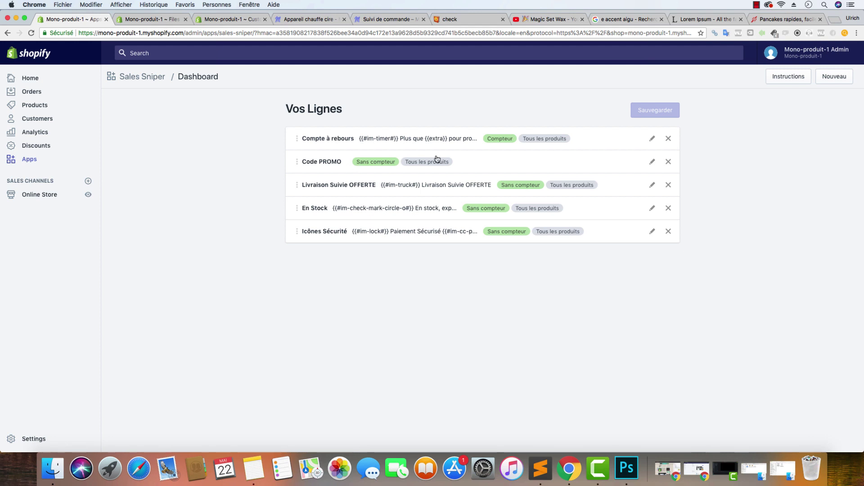
pyautogui.click(830, 79)
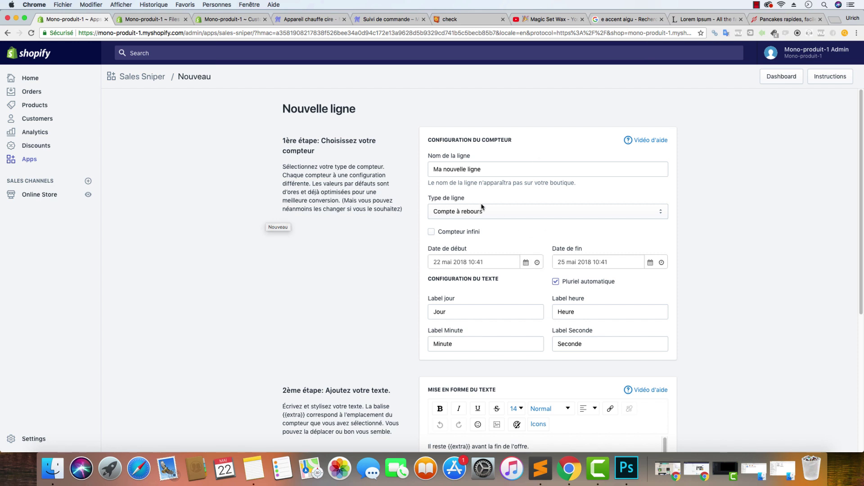
# Name the new line 'Personnes en Ligne' and make it a Nombre Aléatoire counter
pyautogui.moveTo(464, 168); pyautogui.dragTo(420, 169)
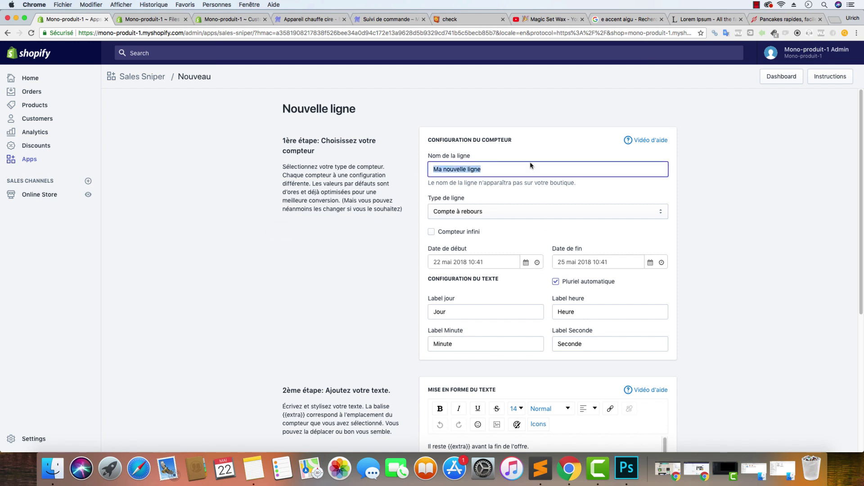
pyautogui.write('Personnes en Ligne')
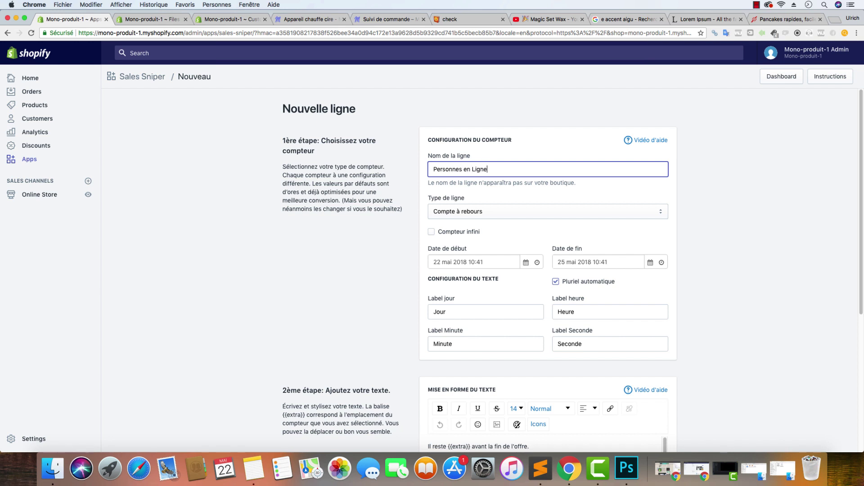
pyautogui.click(584, 212)
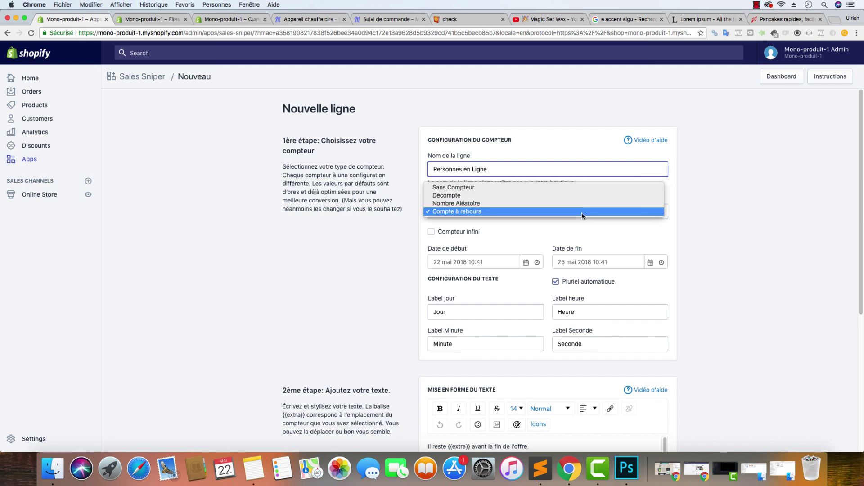
pyautogui.click(508, 204)
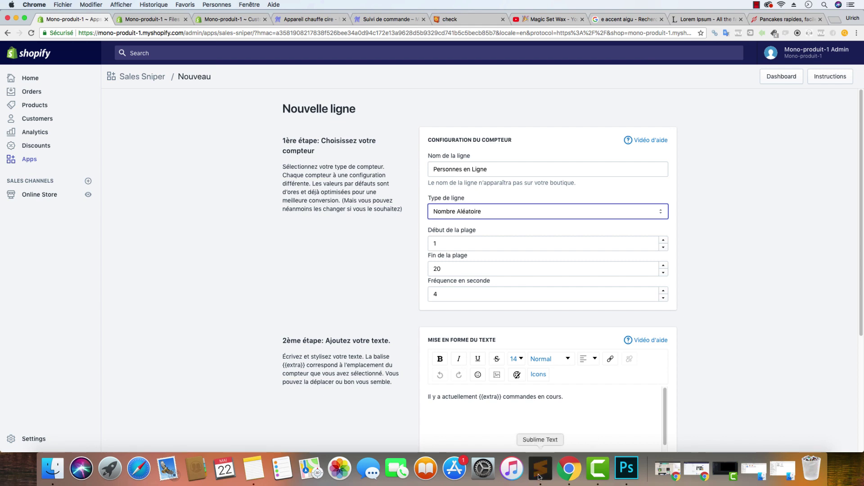
# Set the random range from 10 to 30 with a 5-second refresh frequency
pyautogui.click(541, 468)
pyautogui.click(214, 239)
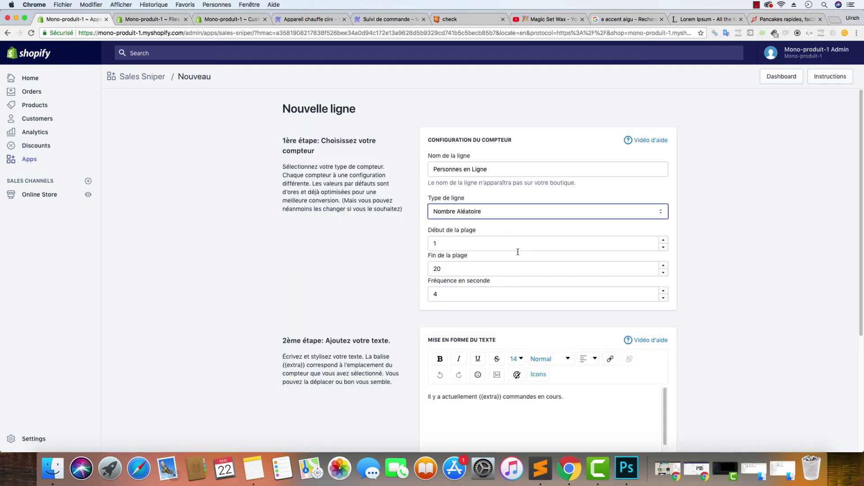
pyautogui.click(448, 243)
pyautogui.write('0')
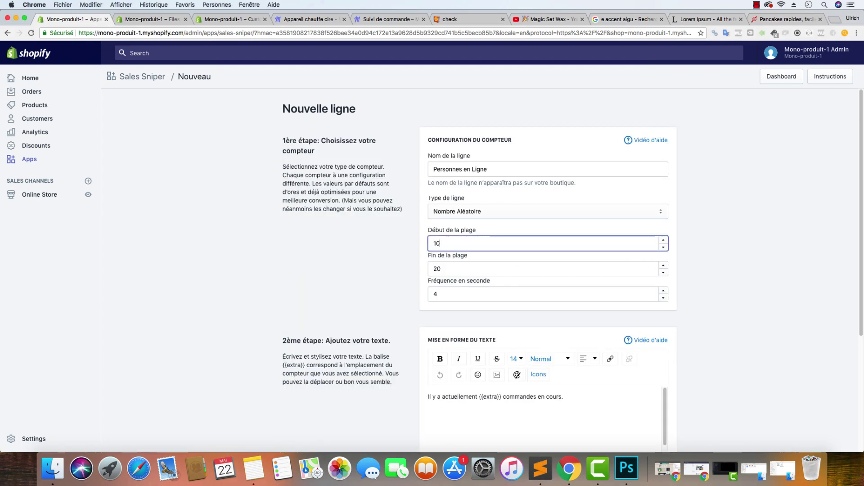
pyautogui.press('Tab')
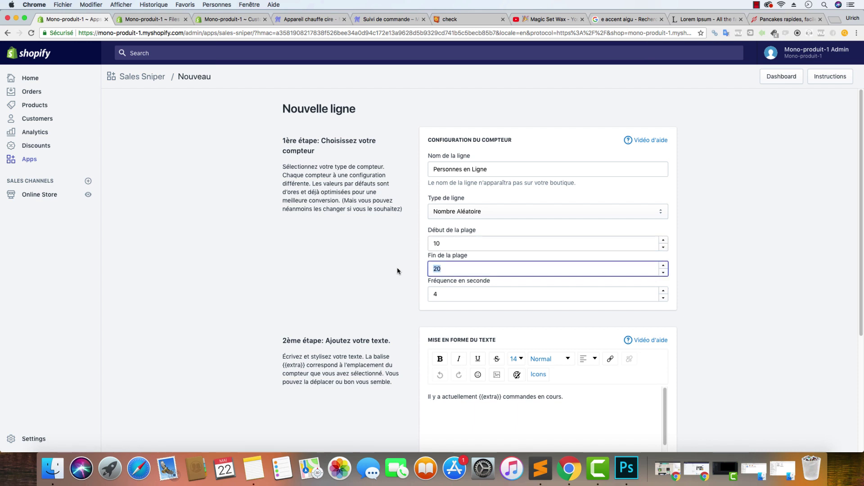
pyautogui.write('3')
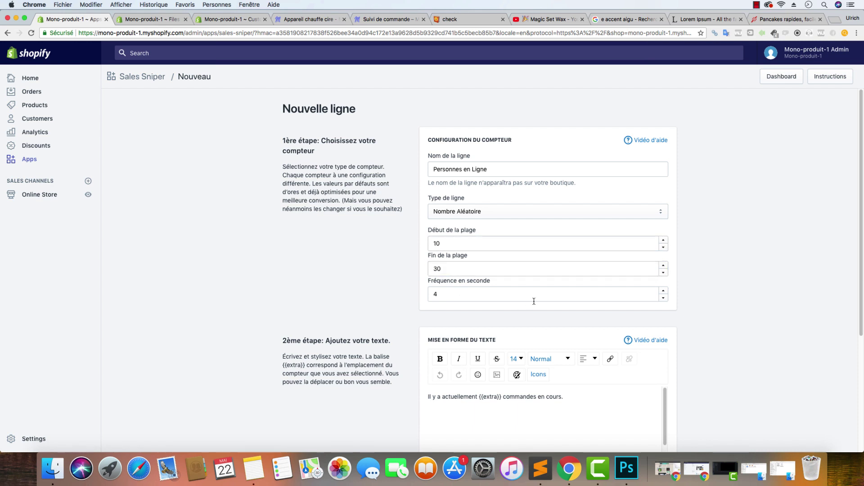
pyautogui.click(527, 295)
pyautogui.press('BackSpace')
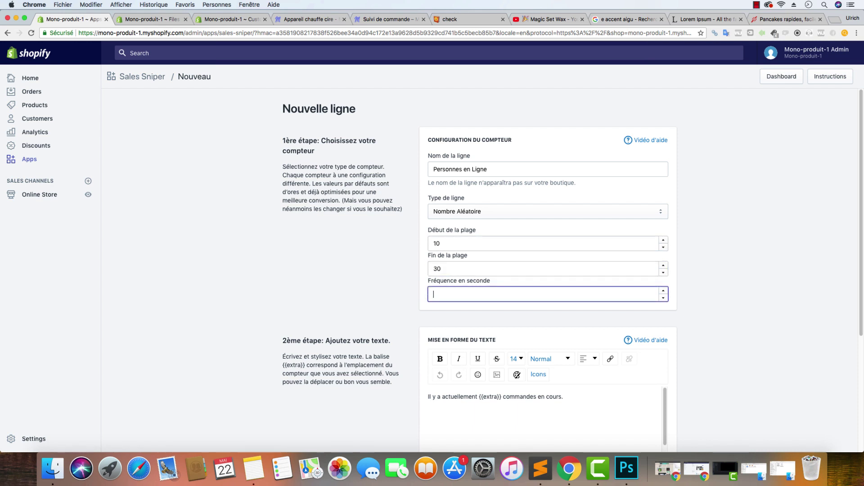
pyautogui.write('5')
# Replace the default sentence with the copied people-online message
pyautogui.moveTo(598, 417); pyautogui.dragTo(323, 390)
pyautogui.press('super+v')
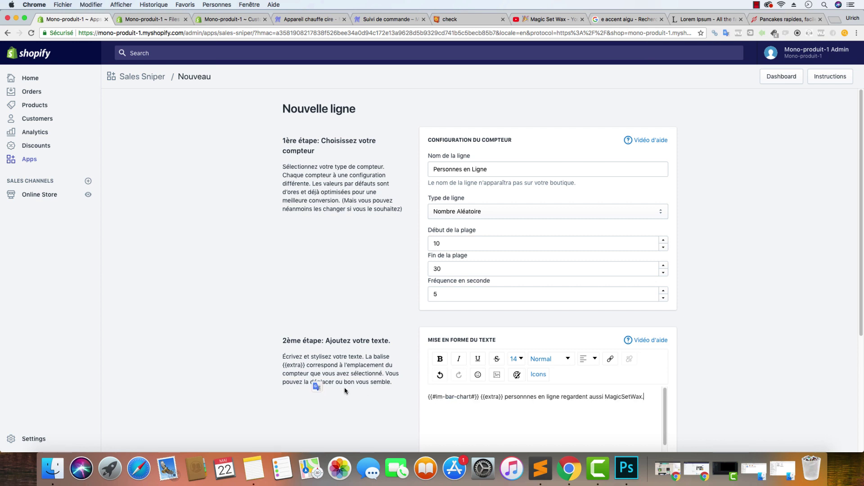
pyautogui.scroll(-5, 701, 362)
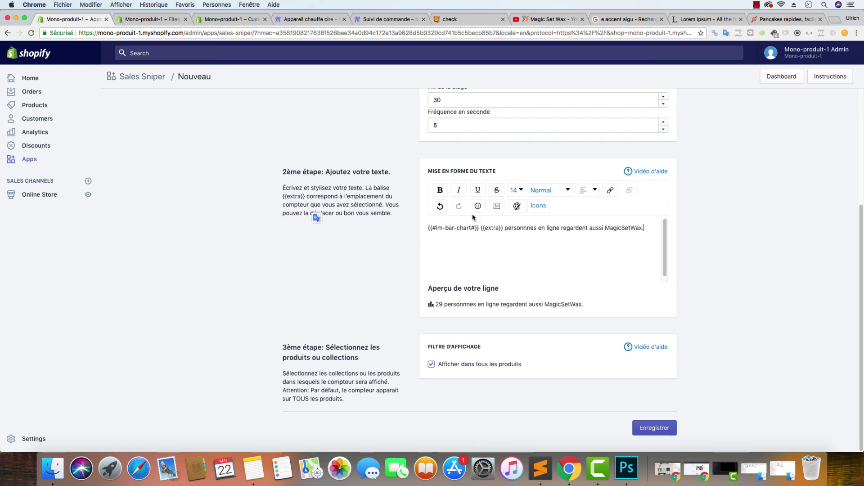
# Enlarge the {{#im-bar-chart#}} icon tag to font size 17
pyautogui.moveTo(480, 228); pyautogui.dragTo(427, 228)
pyautogui.click(516, 190)
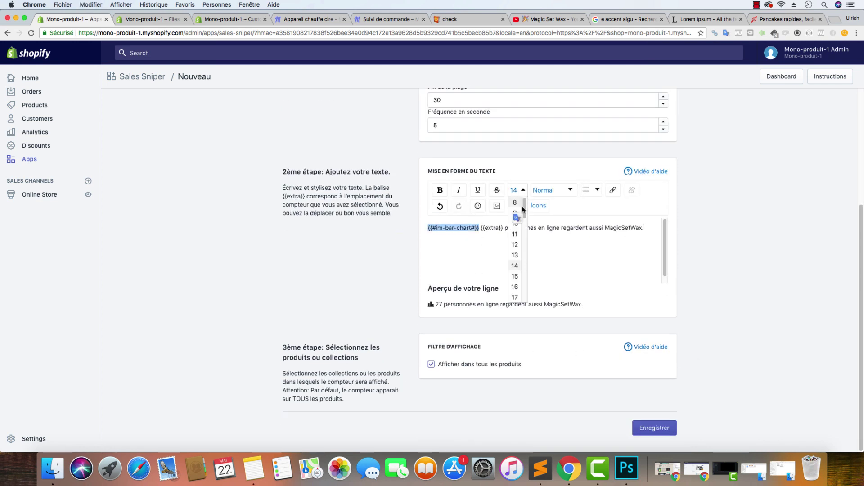
pyautogui.click(517, 291)
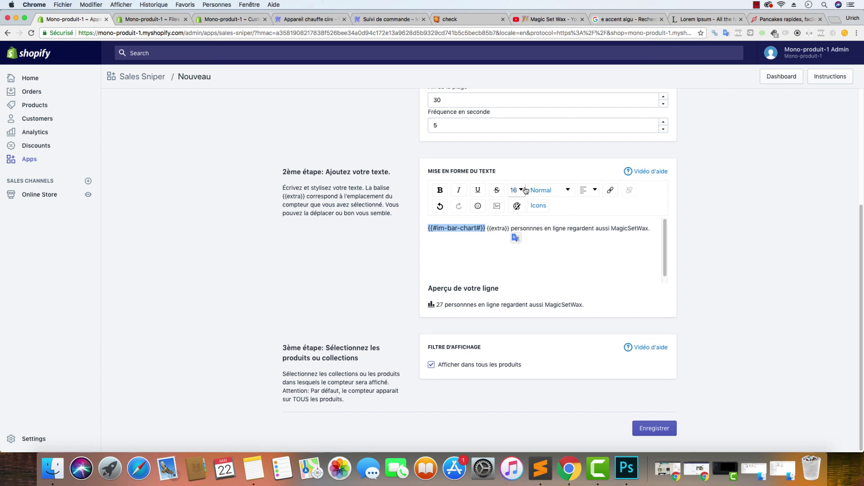
pyautogui.click(516, 190)
pyautogui.click(516, 277)
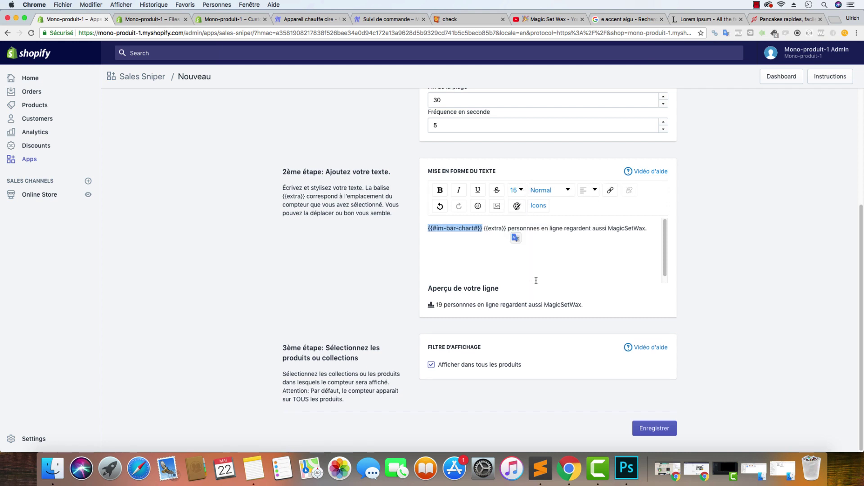
pyautogui.click(516, 190)
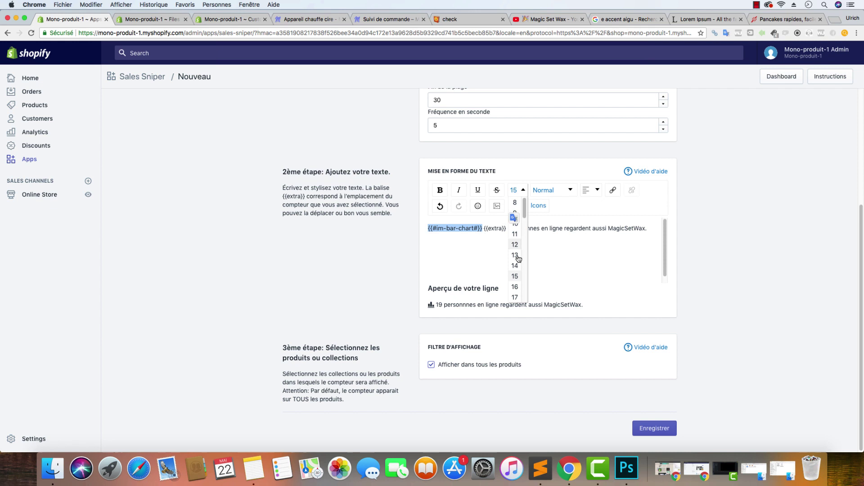
pyautogui.click(516, 287)
pyautogui.click(516, 191)
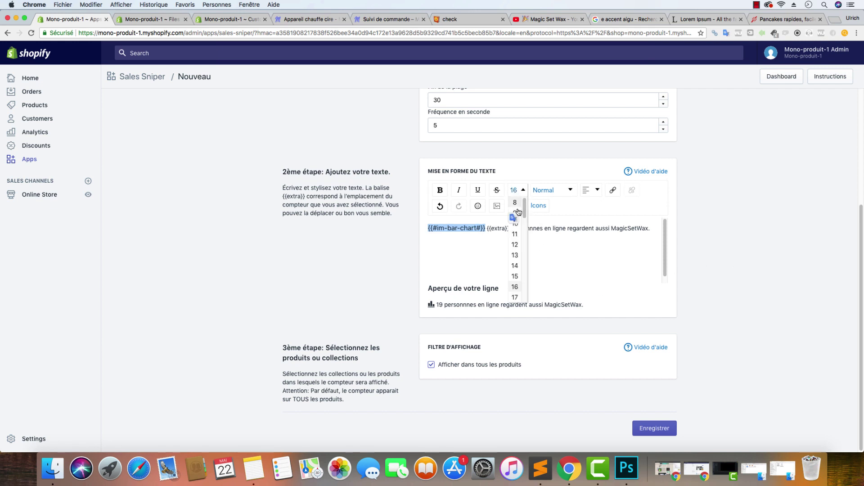
pyautogui.click(515, 297)
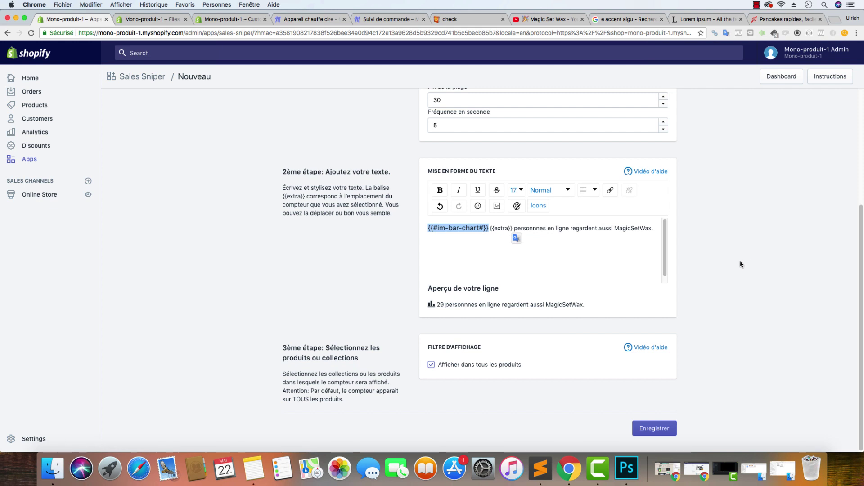
pyautogui.click(758, 242)
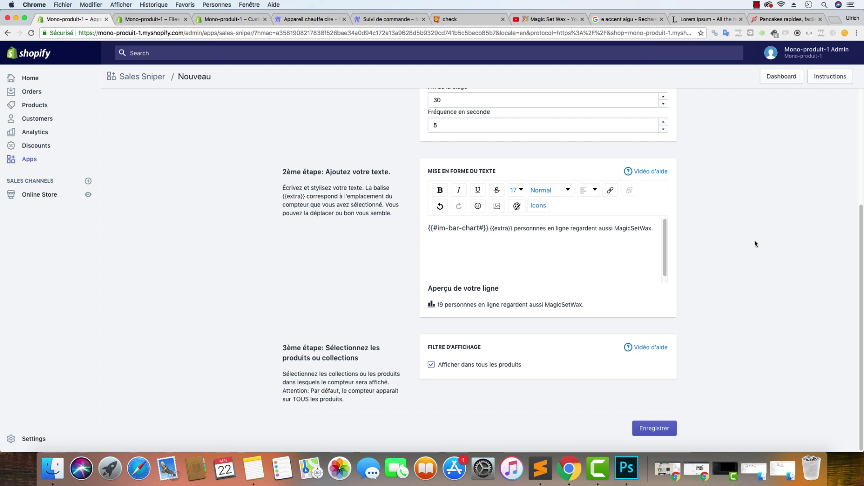
pyautogui.click(519, 190)
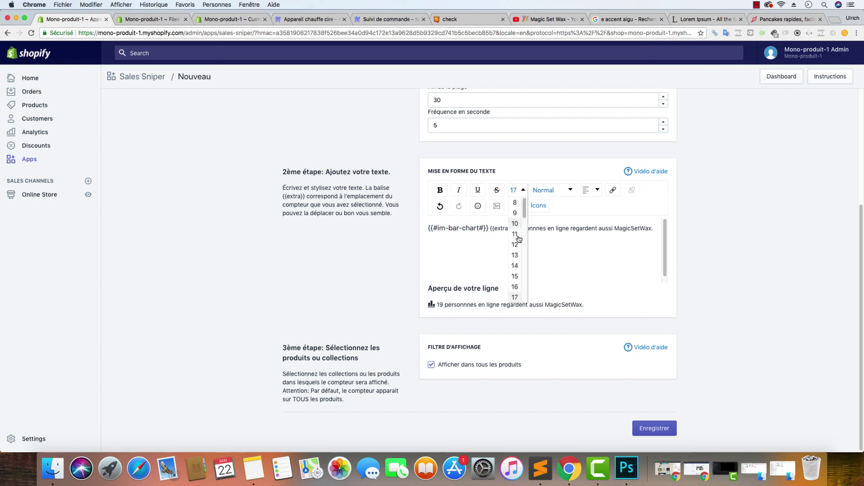
pyautogui.click(515, 287)
pyautogui.click(518, 191)
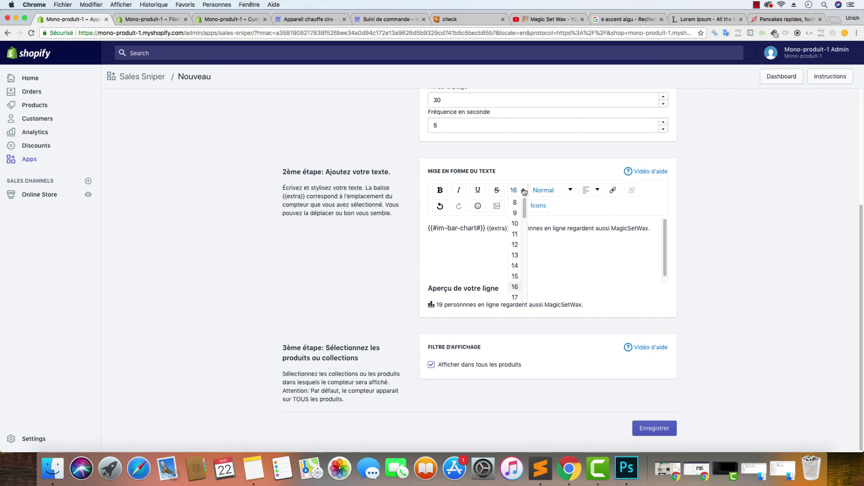
pyautogui.click(515, 296)
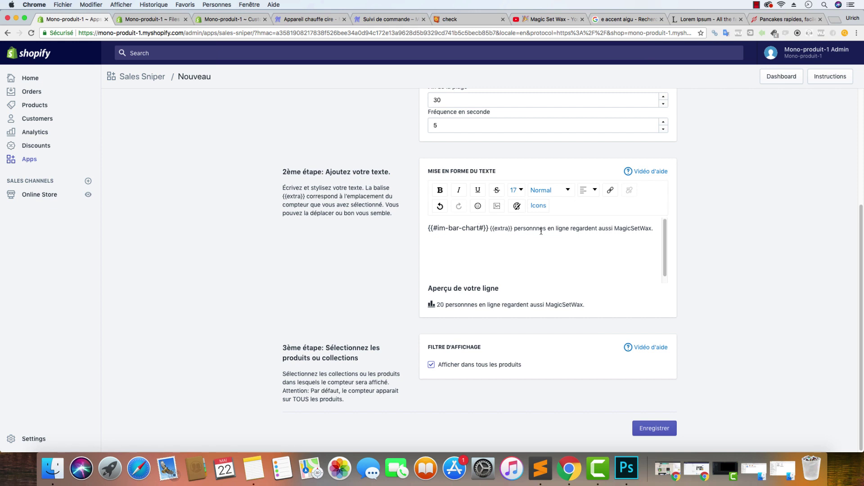
# Bold the visitor count phrase and save the Personnes en Ligne line
pyautogui.moveTo(570, 229); pyautogui.dragTo(489, 228)
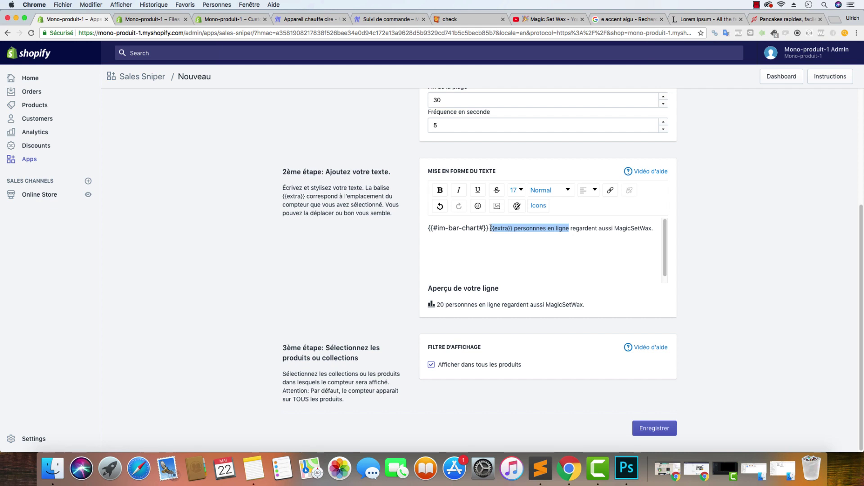
pyautogui.click(440, 190)
pyautogui.click(794, 262)
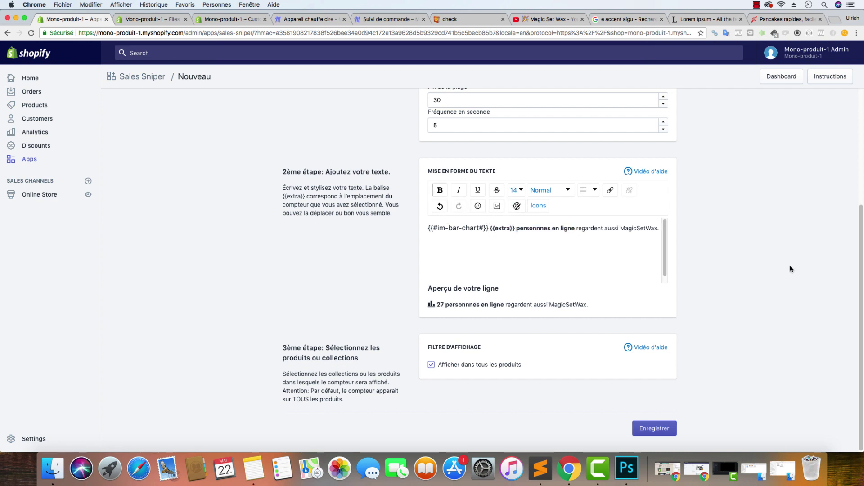
pyautogui.click(665, 427)
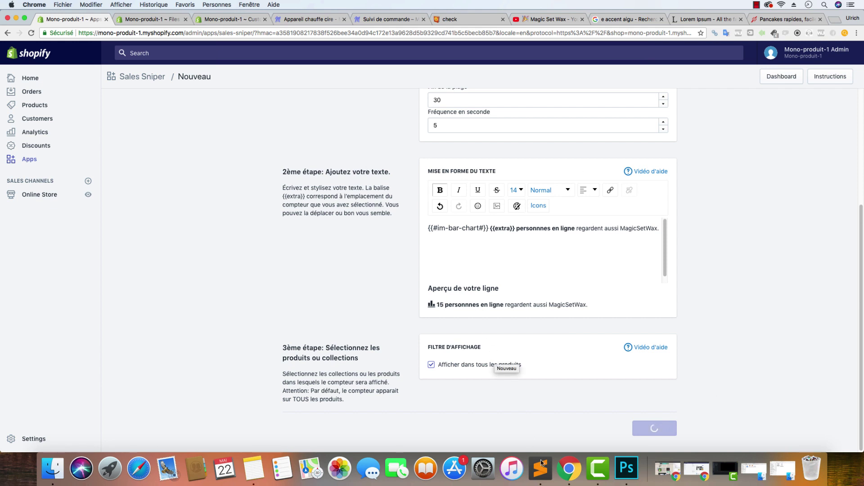
pyautogui.click(546, 483)
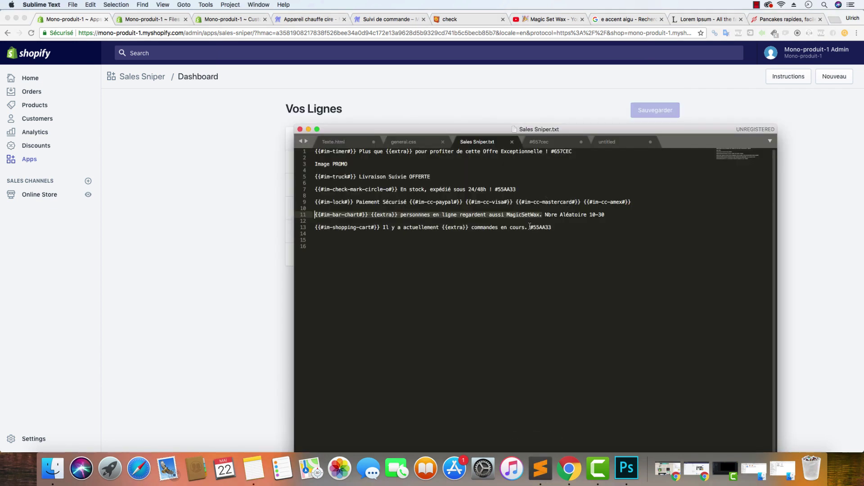
# Copy the orders-in-progress message line from the Sales Sniper notes
pyautogui.moveTo(528, 226); pyautogui.dragTo(313, 227)
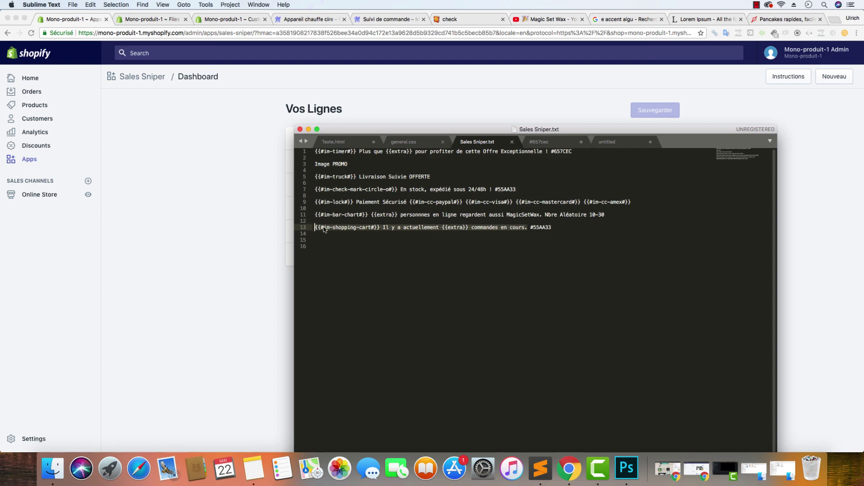
pyautogui.rightClick(323, 227)
pyautogui.click(365, 241)
# Start a new Nombre Aléatoire line named 'Commandes en Cours'
pyautogui.click(243, 202)
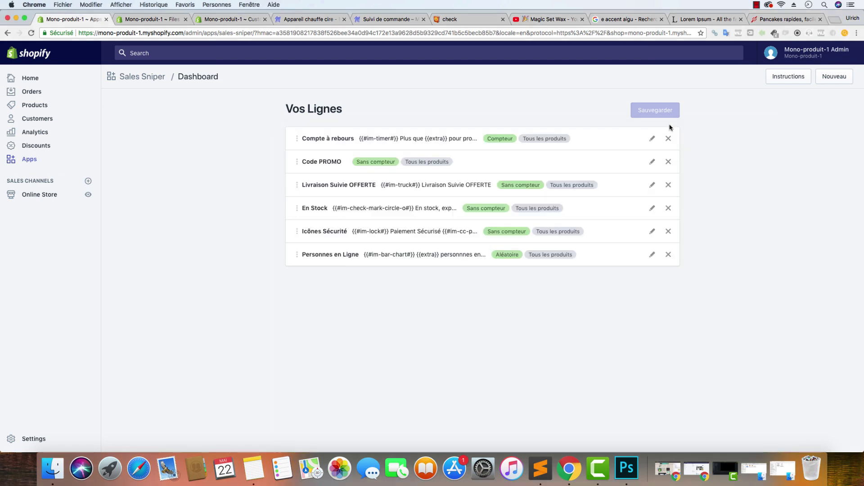
pyautogui.click(829, 79)
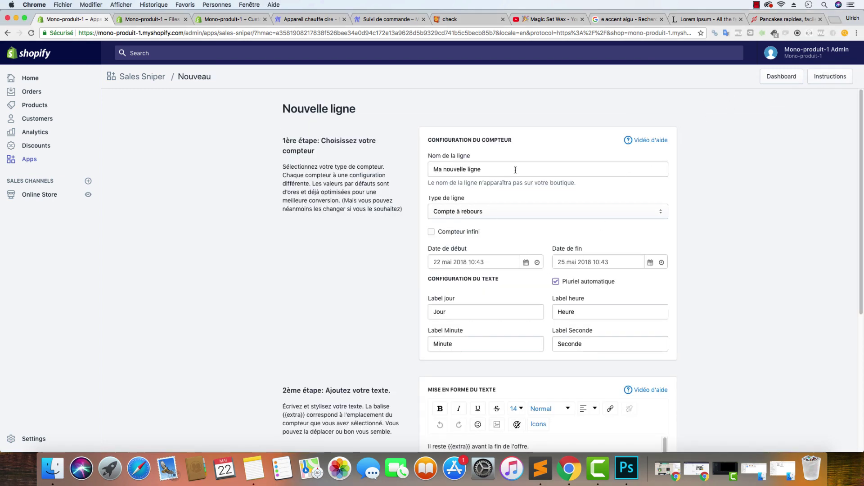
pyautogui.click(492, 208)
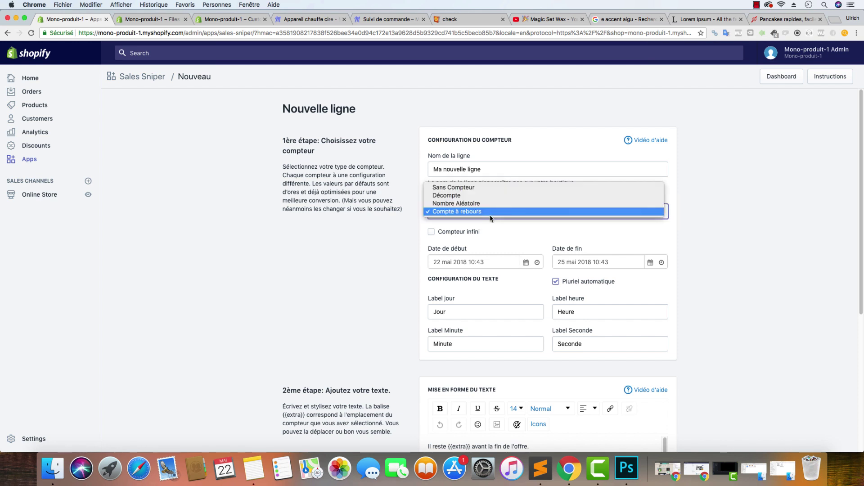
pyautogui.click(491, 202)
pyautogui.tripleClick(495, 166)
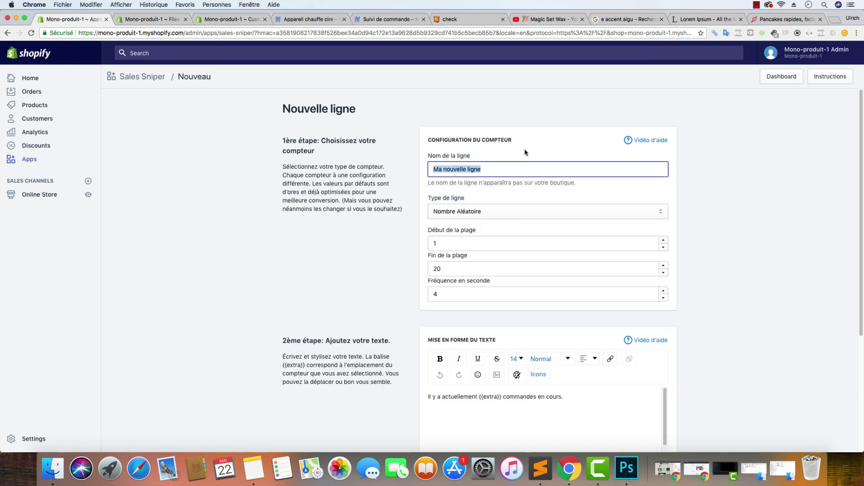
pyautogui.write('Commandes en')
pyautogui.press('BackSpace')
pyautogui.write('Cours')
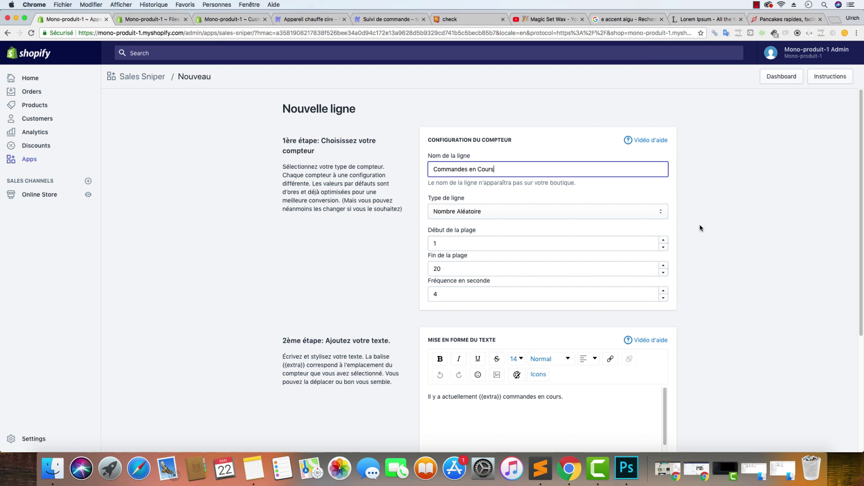
pyautogui.click(580, 226)
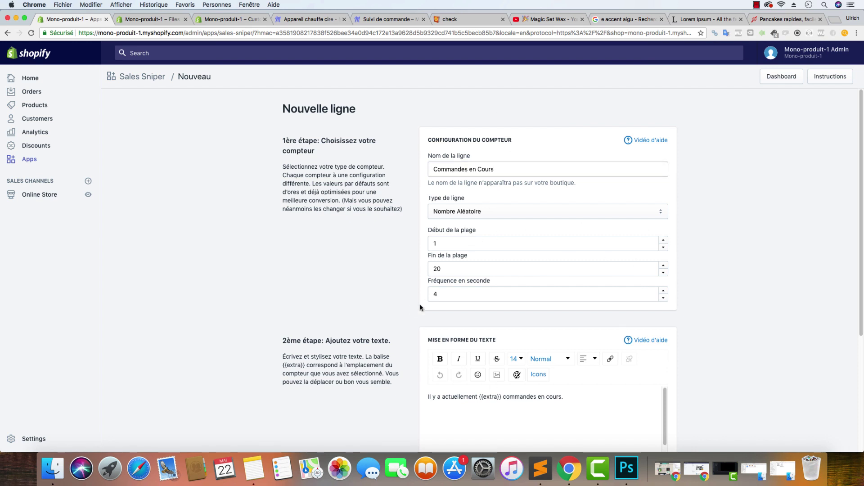
pyautogui.click(542, 472)
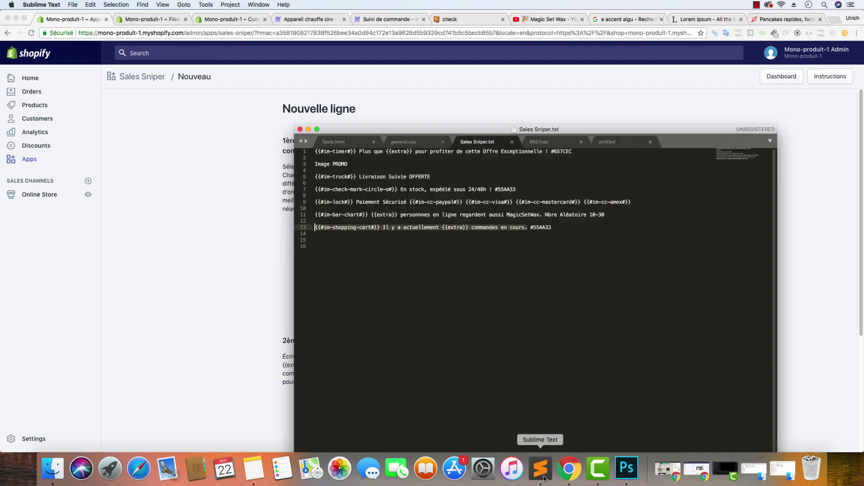
# Set the range end to 9 and paste in the cart-icon orders sentence
pyautogui.click(171, 243)
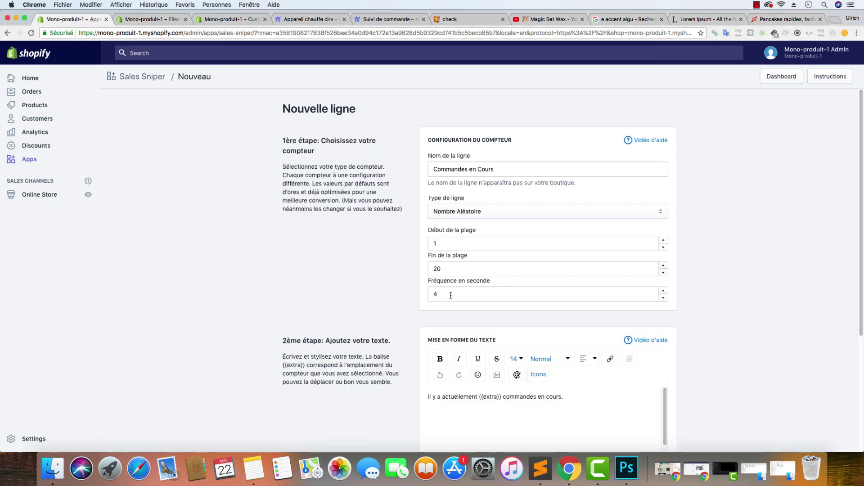
pyautogui.moveTo(452, 272); pyautogui.dragTo(408, 272)
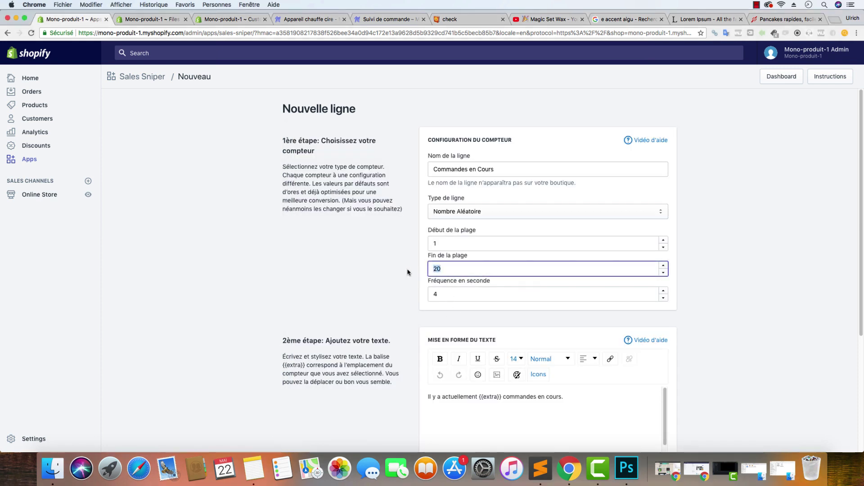
pyautogui.write('7')
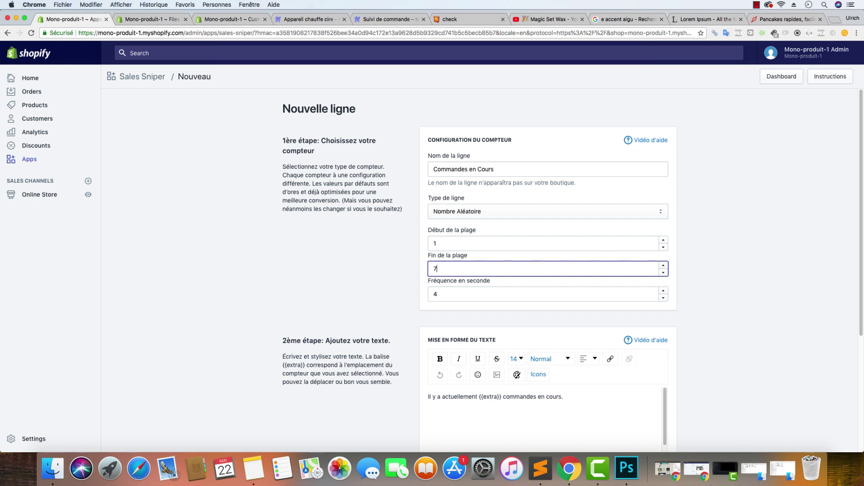
pyautogui.press('Up')
pyautogui.press('Up')
pyautogui.press('Tab')
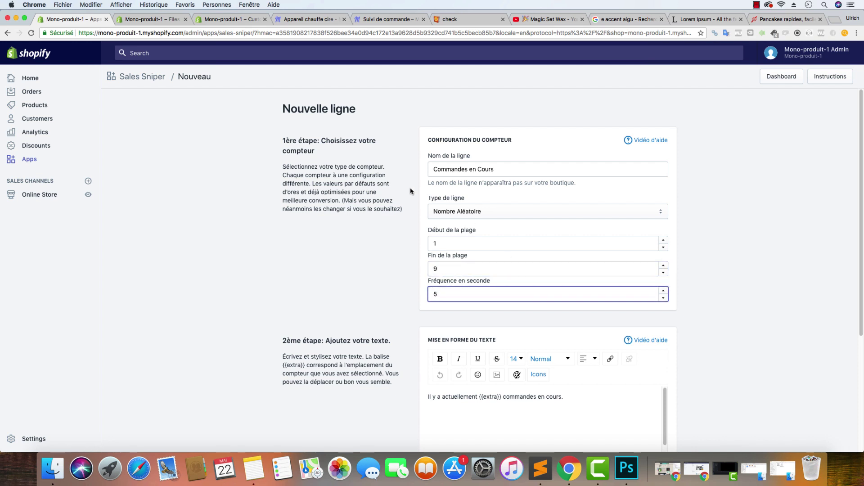
pyautogui.moveTo(564, 397); pyautogui.dragTo(415, 387)
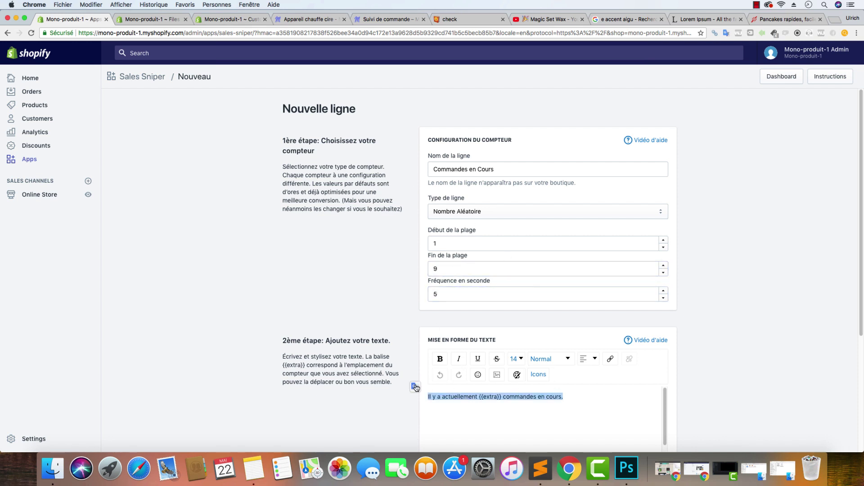
pyautogui.press('super+v')
pyautogui.scroll(-5, 741, 318)
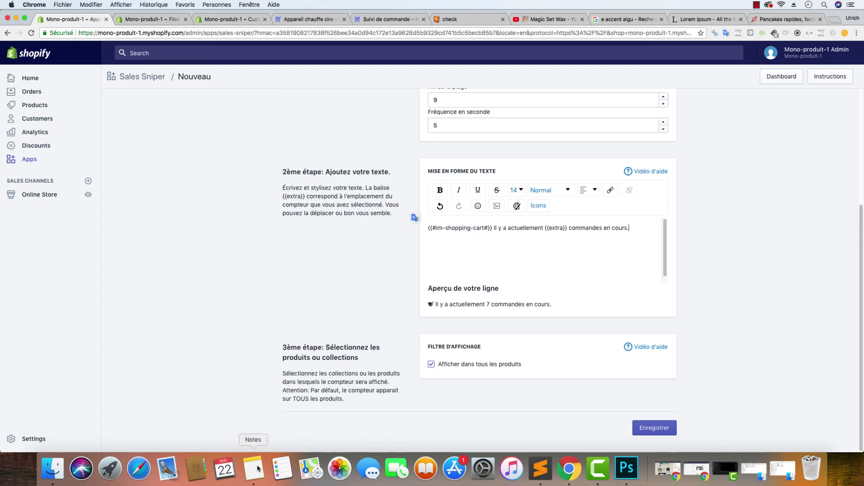
# Colour the whole counter line green with hex code #55AA33
pyautogui.click(540, 468)
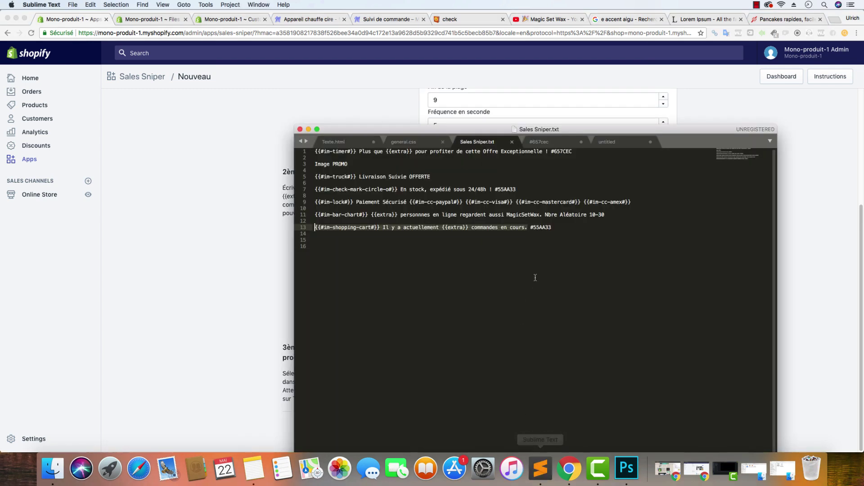
pyautogui.click(530, 228)
pyautogui.press('super+shift+Right')
pyautogui.press('super+c')
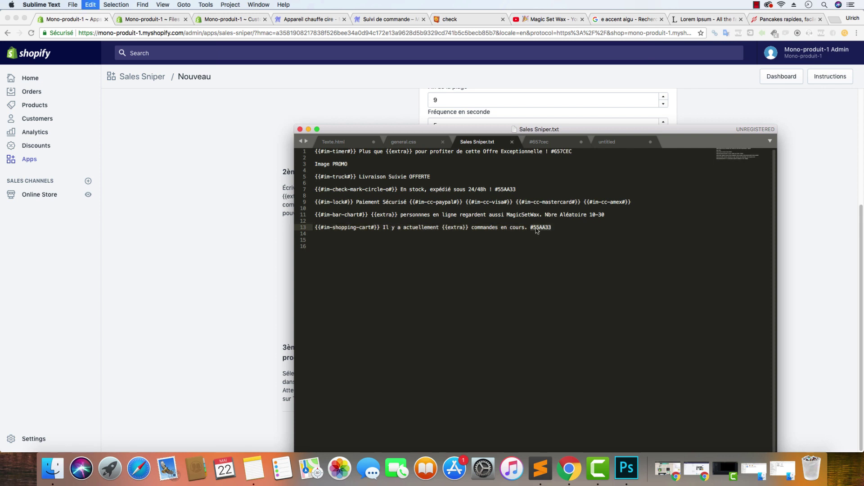
pyautogui.click(195, 232)
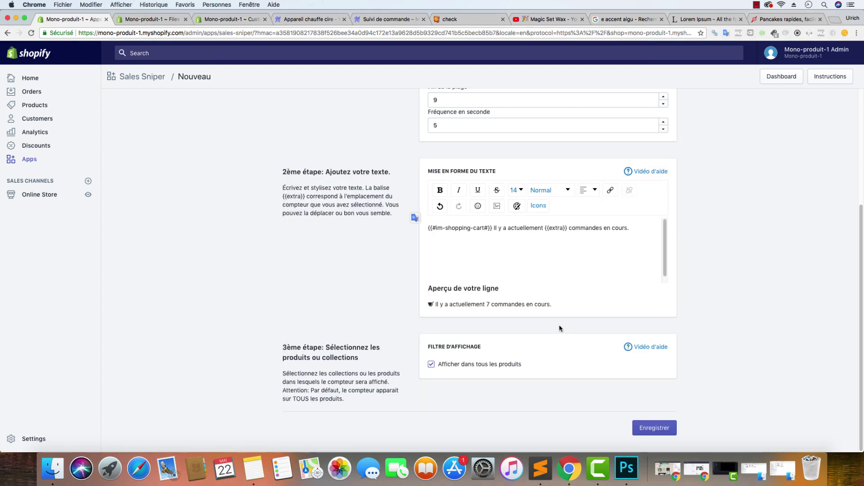
pyautogui.tripleClick(637, 234)
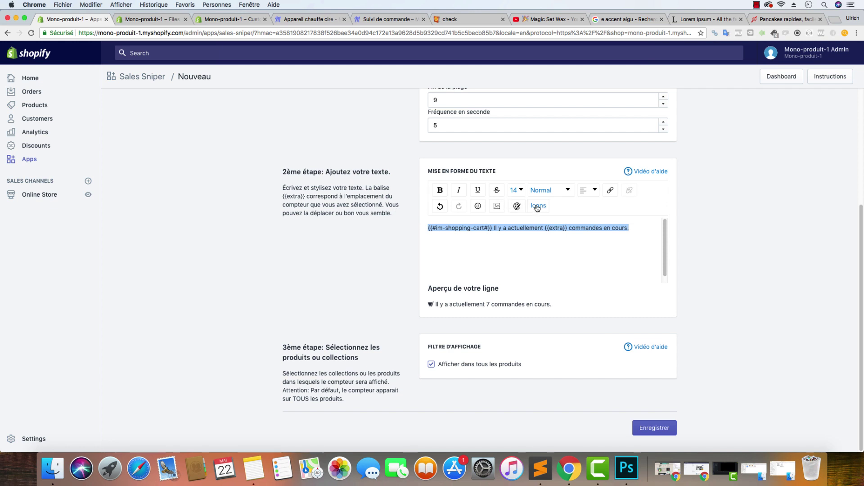
pyautogui.click(517, 205)
pyautogui.click(534, 299)
pyautogui.press('super+v')
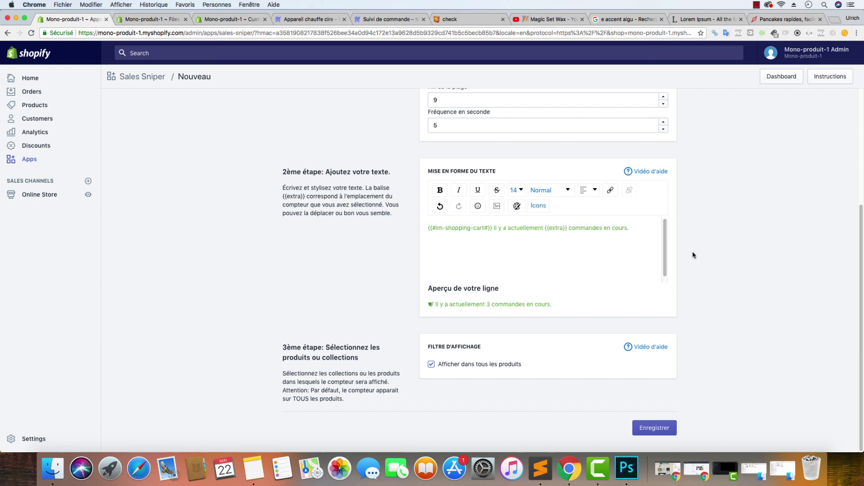
pyautogui.press('Return')
# Enlarge the cart icon to size 16, bold the orders sentence, and save the line
pyautogui.moveTo(492, 229); pyautogui.dragTo(426, 230)
pyautogui.click(516, 190)
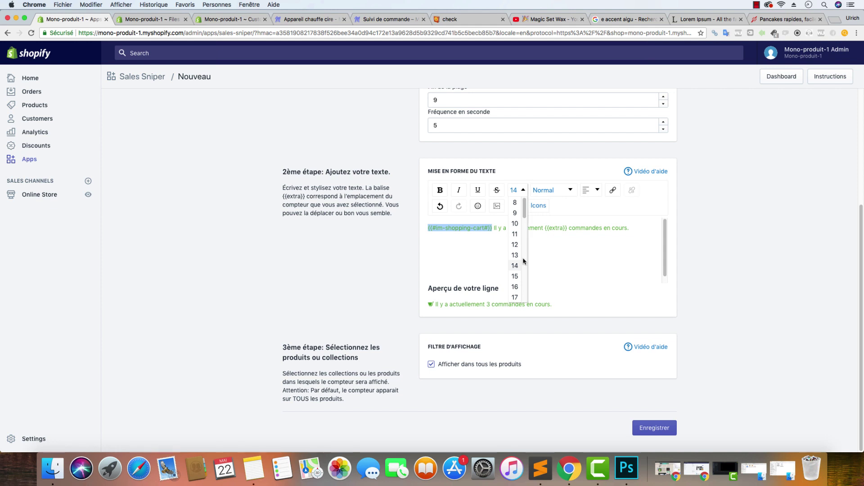
pyautogui.click(515, 287)
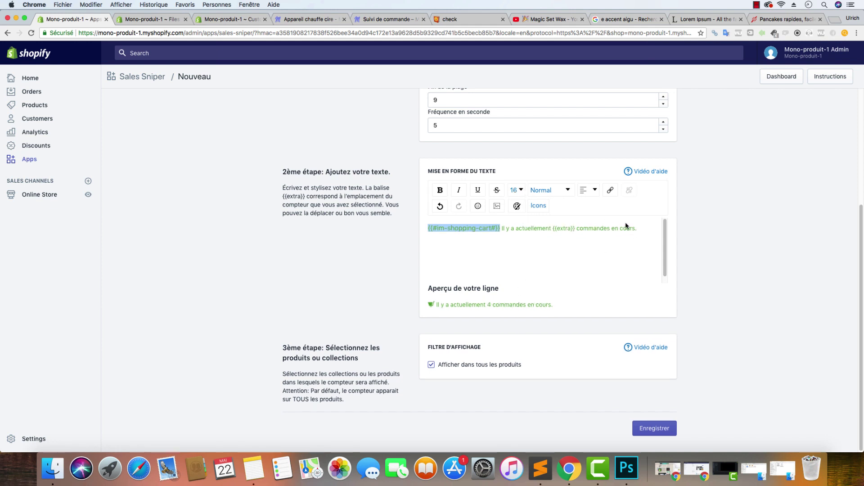
pyautogui.moveTo(652, 228); pyautogui.dragTo(500, 229)
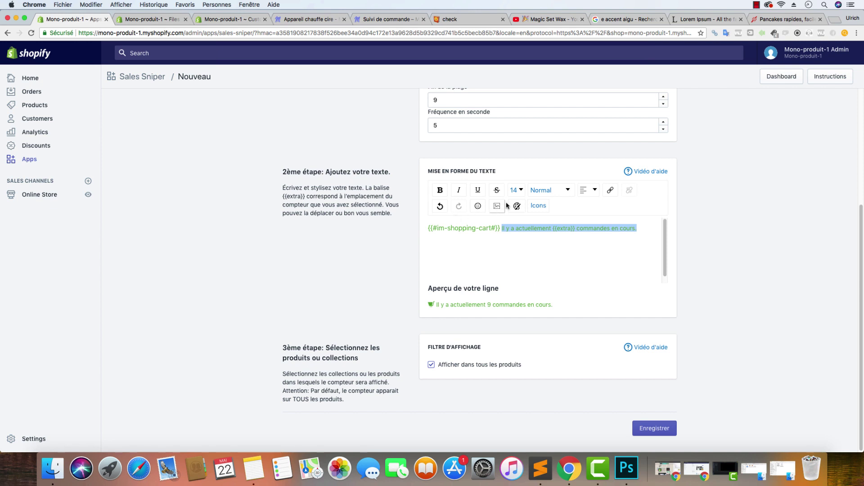
pyautogui.click(441, 190)
pyautogui.click(498, 227)
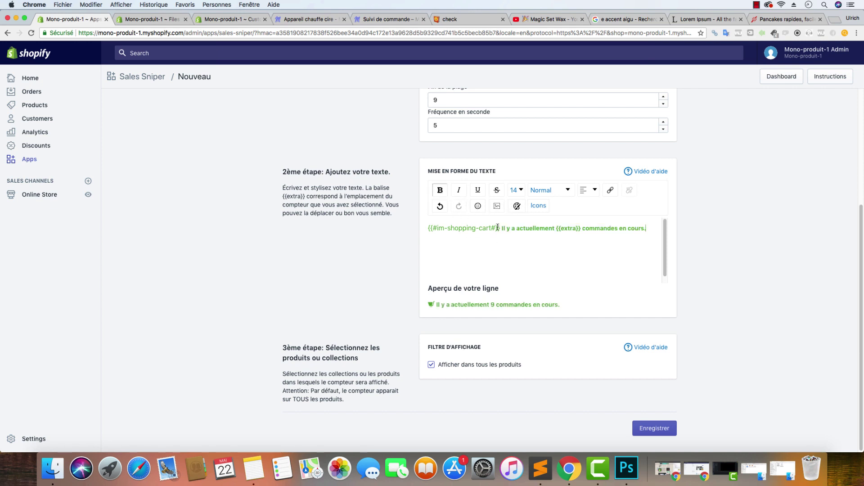
pyautogui.moveTo(499, 227); pyautogui.dragTo(428, 228)
pyautogui.click(442, 192)
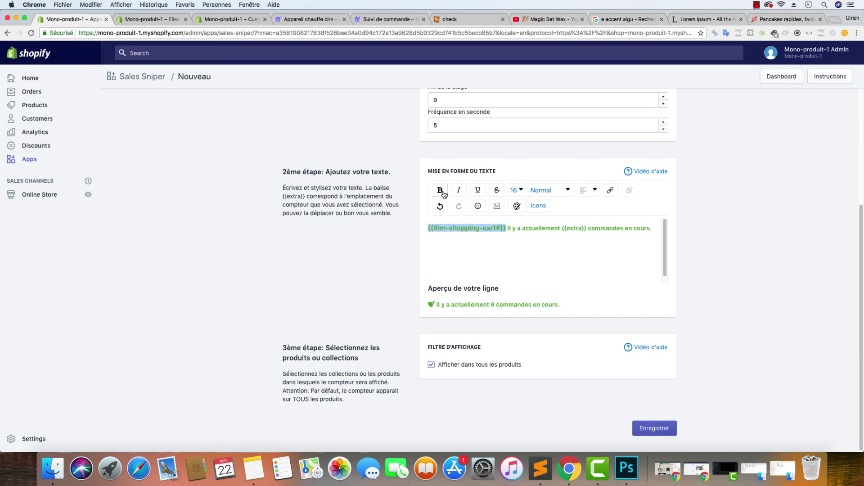
pyautogui.click(443, 193)
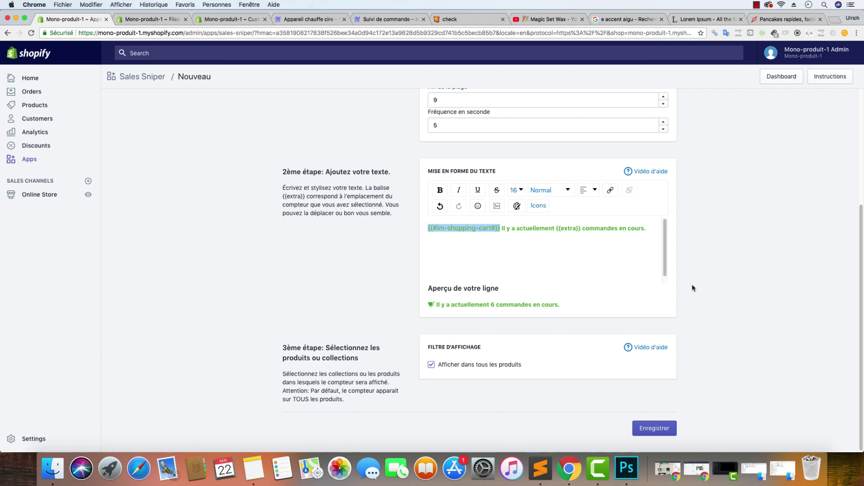
pyautogui.click(649, 264)
pyautogui.click(667, 430)
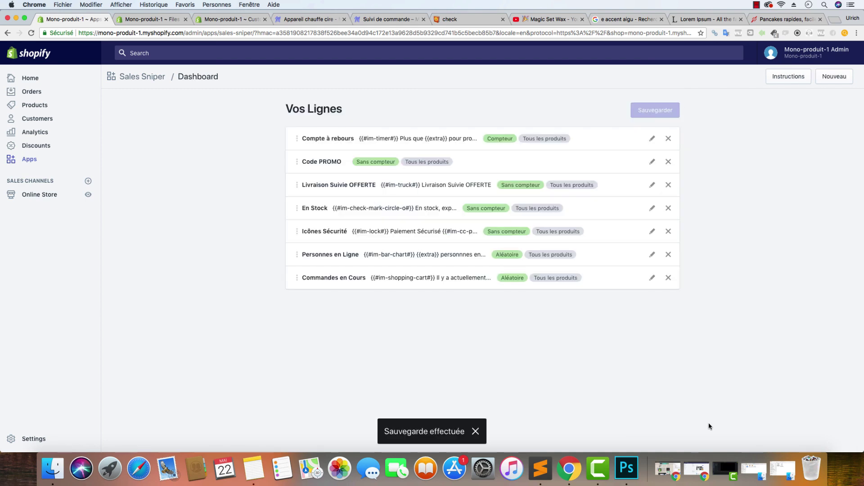
pyautogui.click(292, 19)
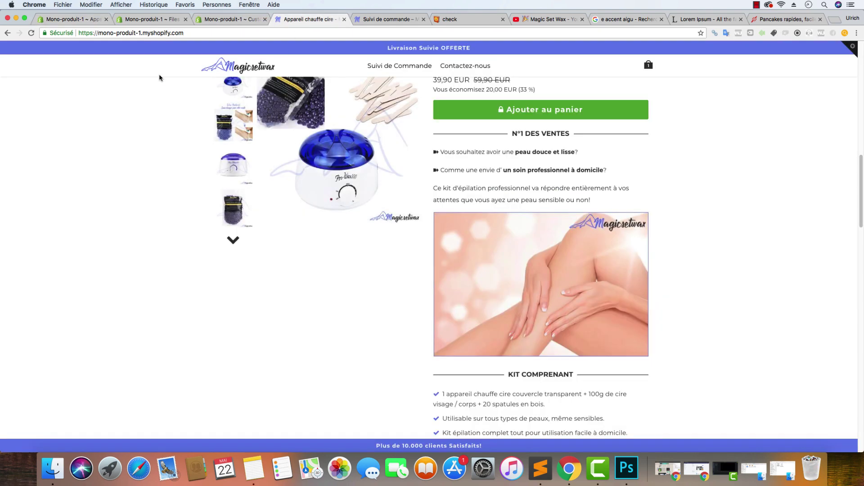
# Reload the wax-kit product page so the new counters appear
pyautogui.click(32, 33)
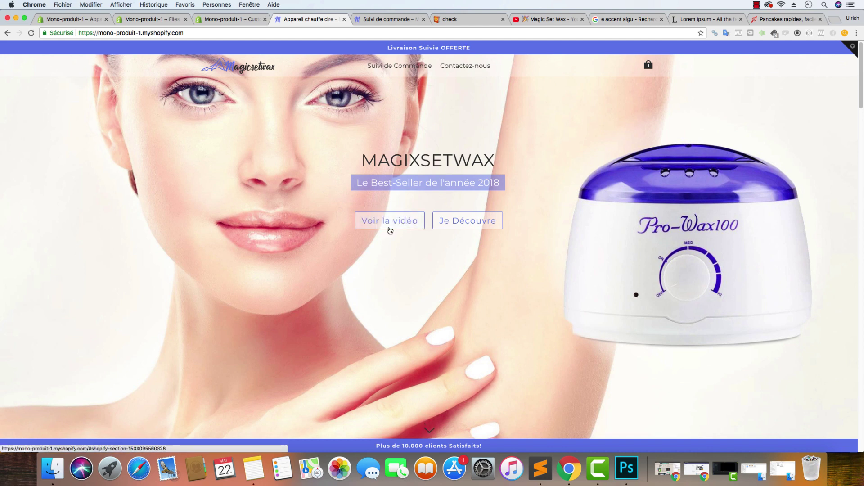
# Scroll the product page to check the green bold orders-in-progress line with its cart icon
pyautogui.click(386, 225)
pyautogui.scroll(-5, 673, 283)
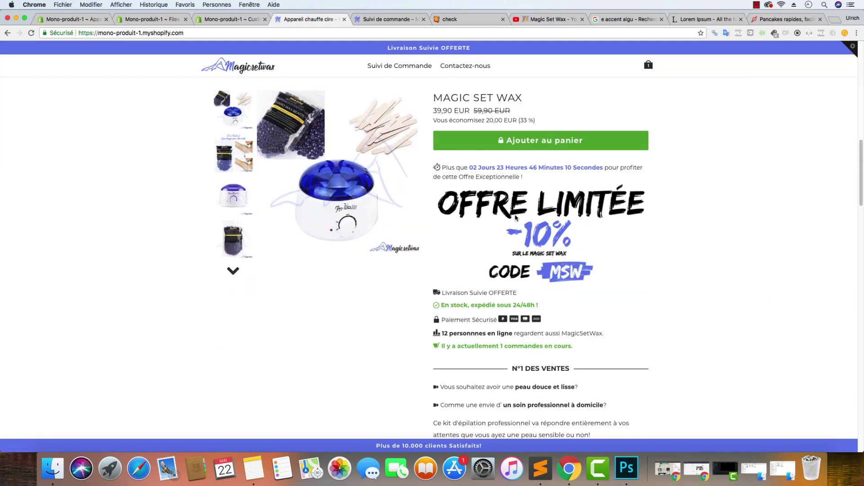
pyautogui.scroll(-3, 603, 245)
pyautogui.scroll(15, 602, 243)
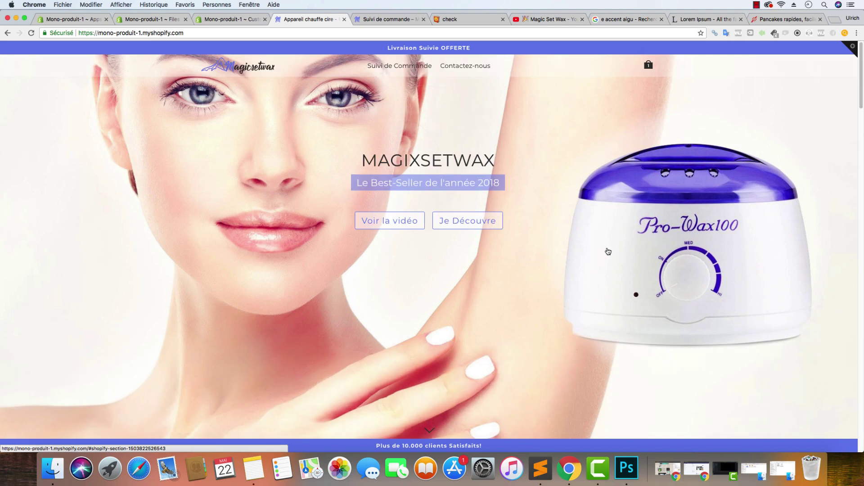
pyautogui.scroll(-6, 495, 214)
pyautogui.scroll(6, 518, 217)
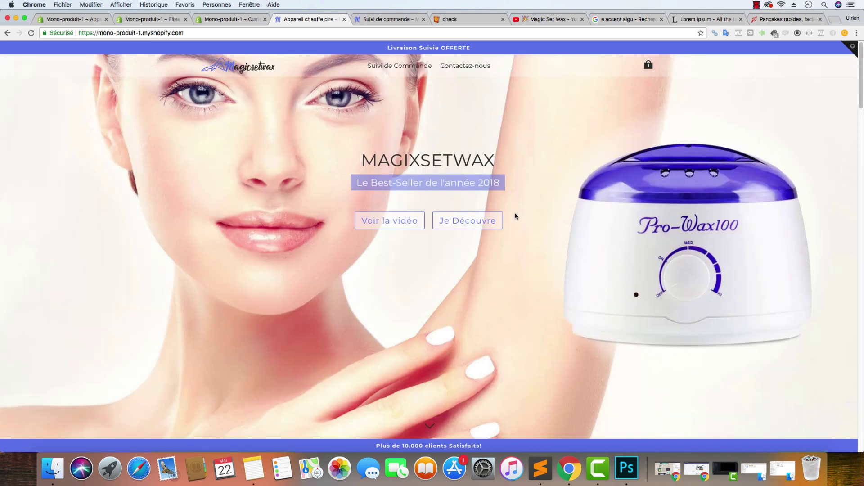
pyautogui.scroll(-10, 488, 219)
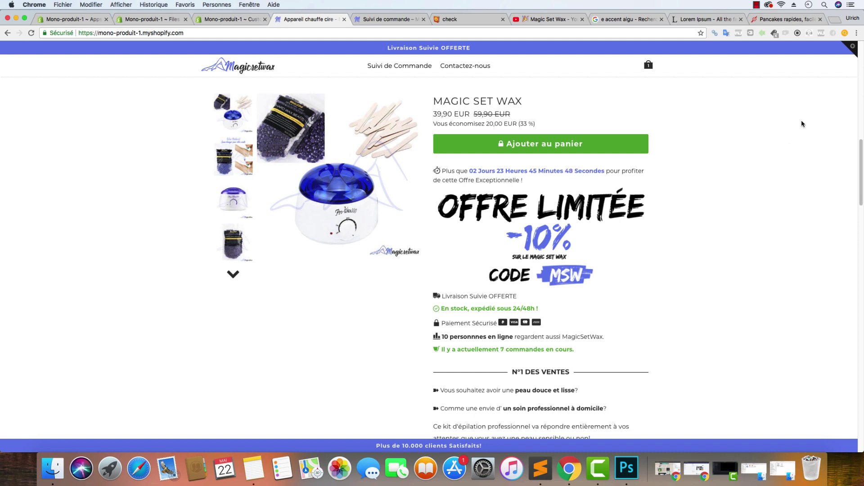
pyautogui.scroll(-1, 585, 234)
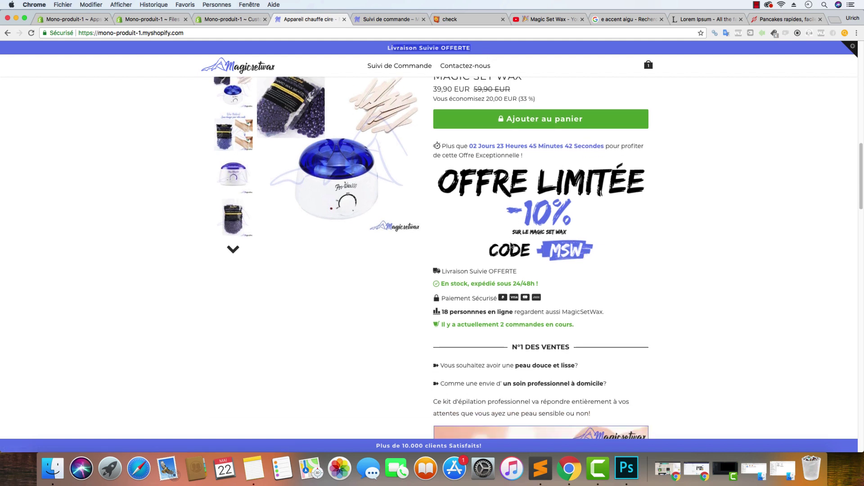
pyautogui.tripleClick(519, 270)
pyautogui.moveTo(551, 287); pyautogui.dragTo(473, 271)
pyautogui.click(568, 295)
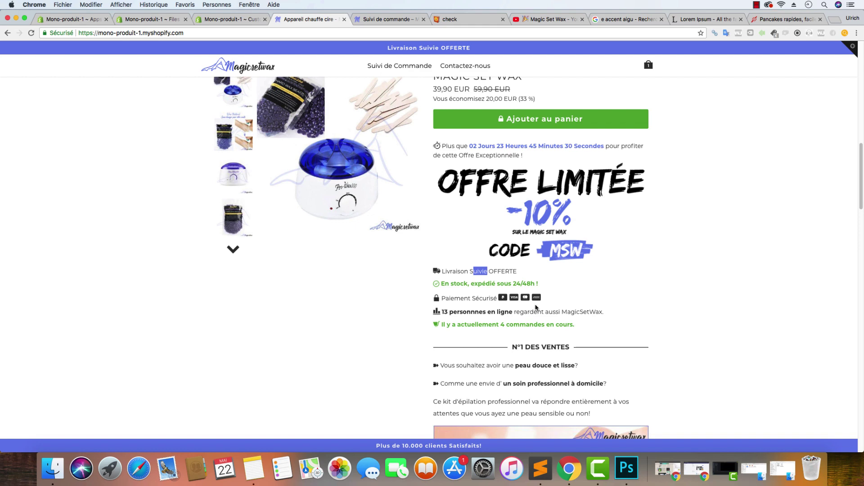
pyautogui.scroll(-20, 585, 232)
pyautogui.scroll(8, 587, 233)
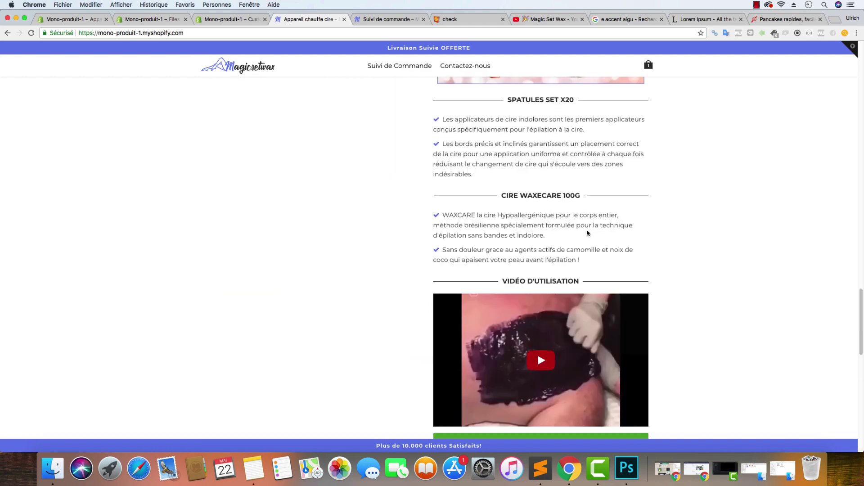
pyautogui.scroll(10, 588, 233)
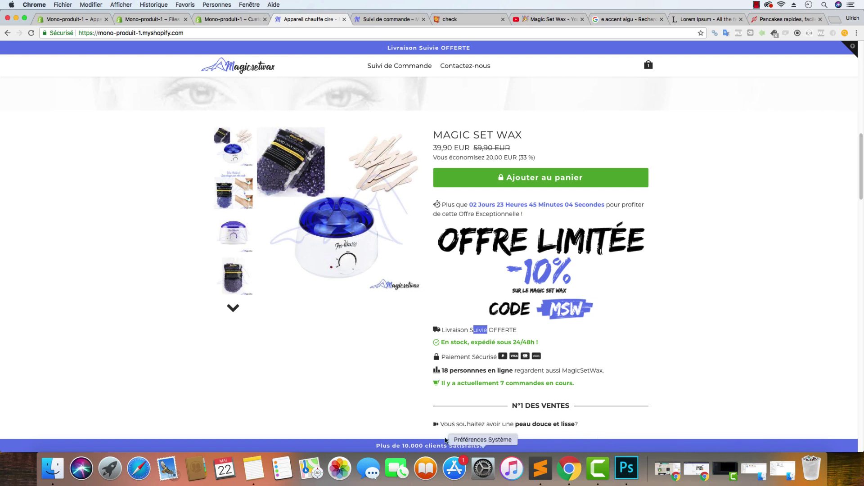
# Review the live people-online and orders counters, then go to the admin's uploaded Files list
pyautogui.moveTo(513, 370); pyautogui.dragTo(574, 383)
pyautogui.click(457, 385)
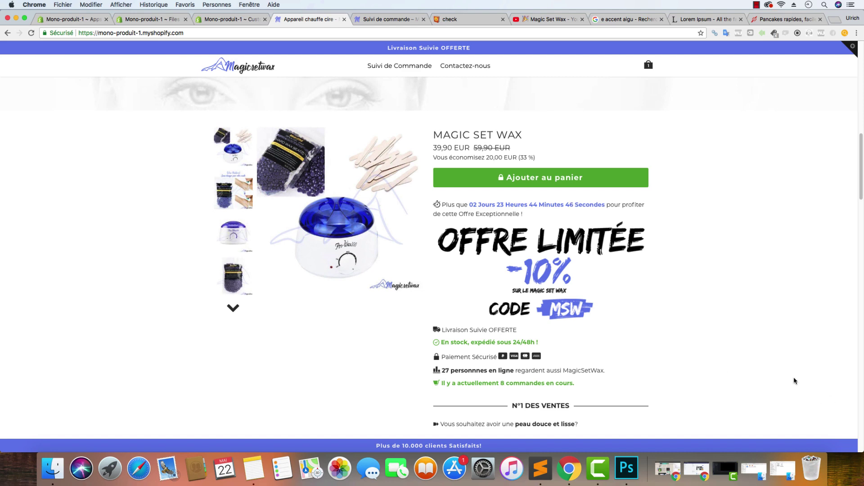
pyautogui.scroll(-6, 709, 334)
pyautogui.scroll(10, 708, 333)
pyautogui.scroll(-6, 710, 332)
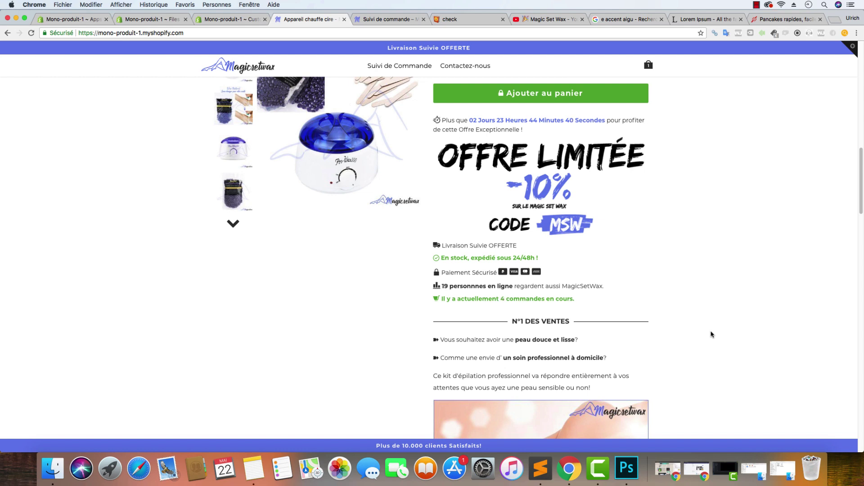
pyautogui.scroll(-9, 659, 324)
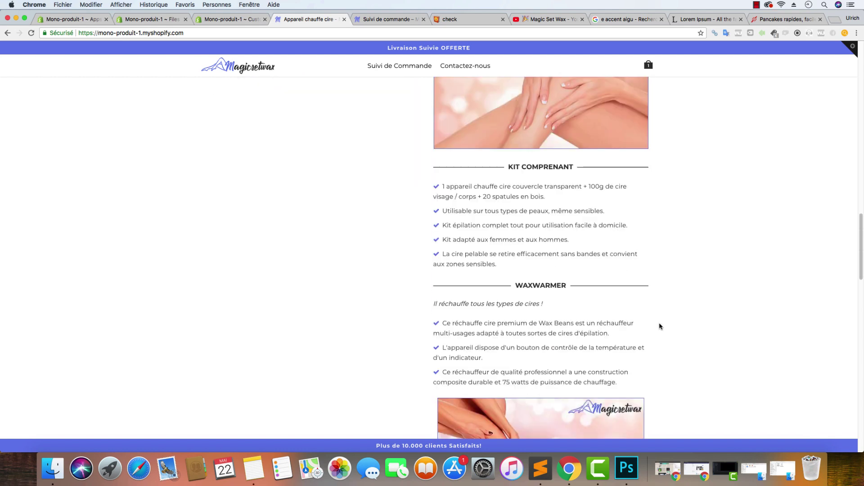
pyautogui.scroll(-10, 660, 325)
pyautogui.scroll(20, 660, 320)
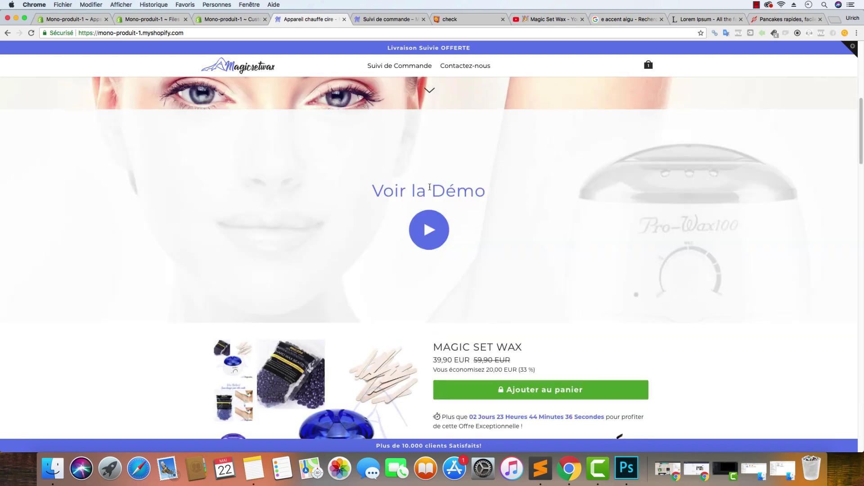
pyautogui.scroll(5, 429, 187)
pyautogui.click(72, 18)
pyautogui.click(163, 19)
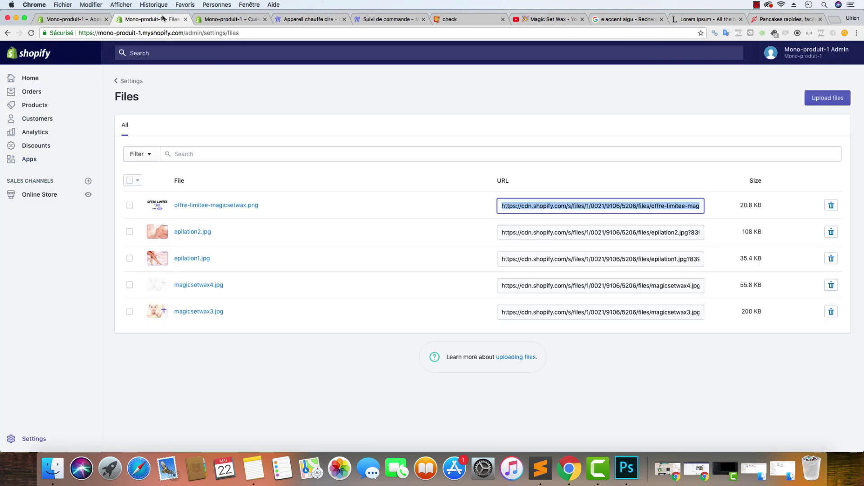
# Open the Product page section of the theme settings in the theme editor
pyautogui.click(72, 19)
pyautogui.click(53, 194)
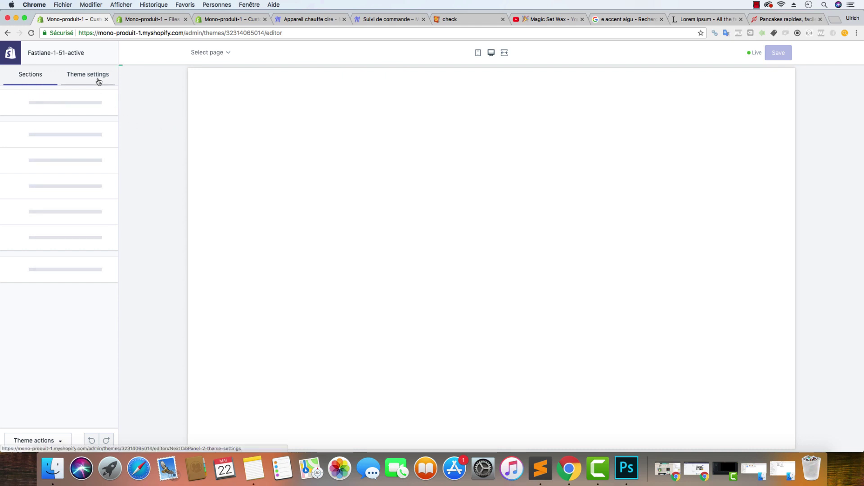
pyautogui.click(99, 82)
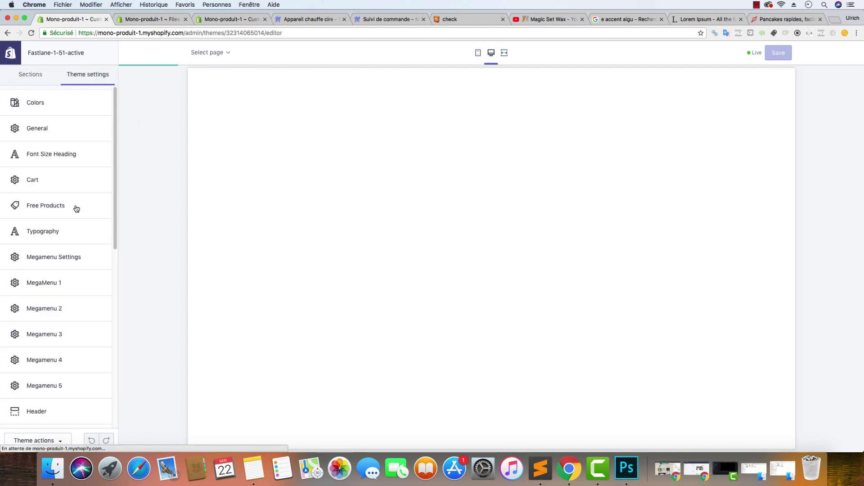
pyautogui.scroll(-5, 73, 208)
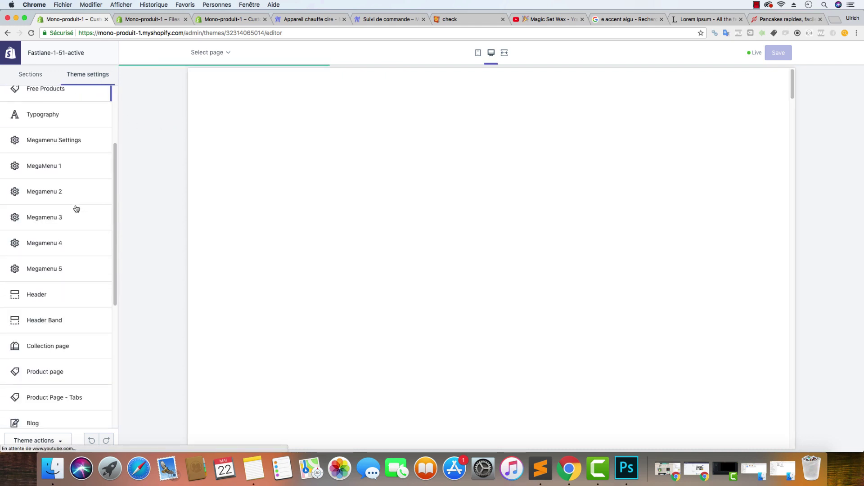
pyautogui.click(62, 373)
# Enable the Sticky Add to Cart, Product Review and List Page Ratting options
pyautogui.scroll(-10, 70, 241)
pyautogui.scroll(-8, 72, 221)
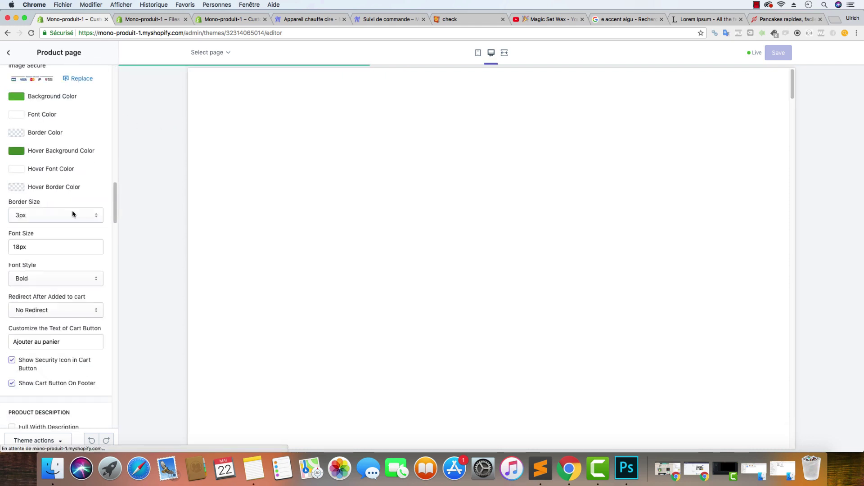
pyautogui.scroll(-6, 69, 261)
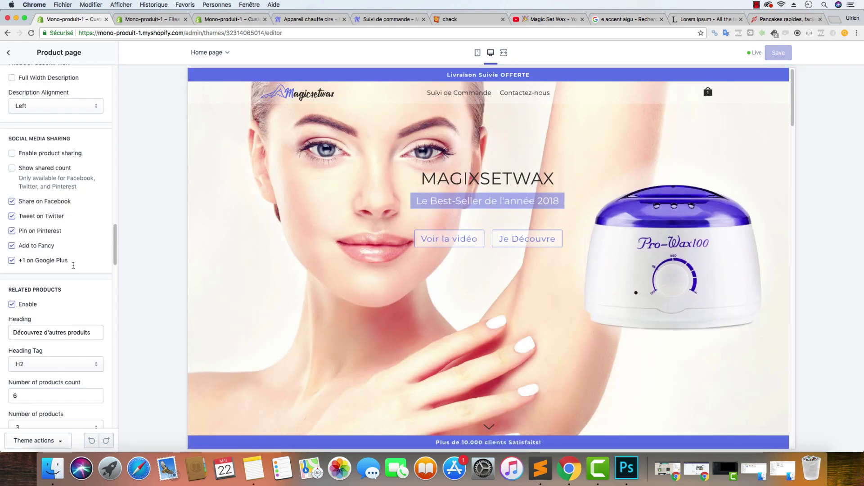
pyautogui.scroll(-5, 54, 227)
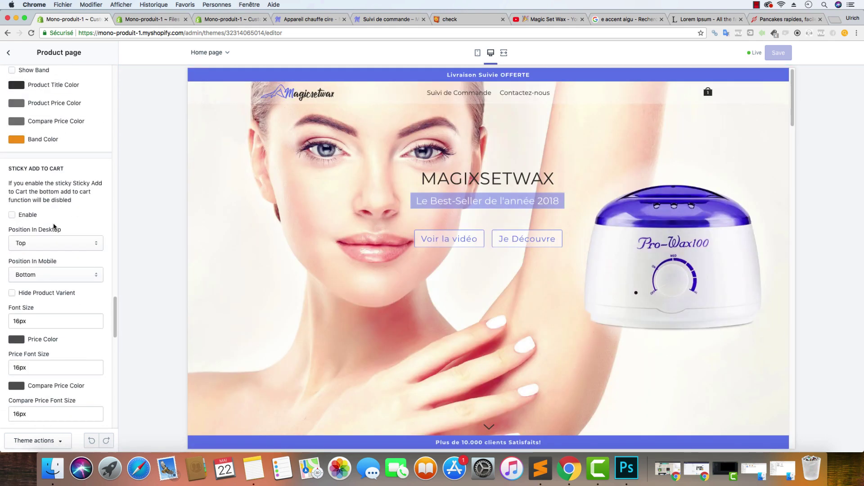
pyautogui.click(12, 215)
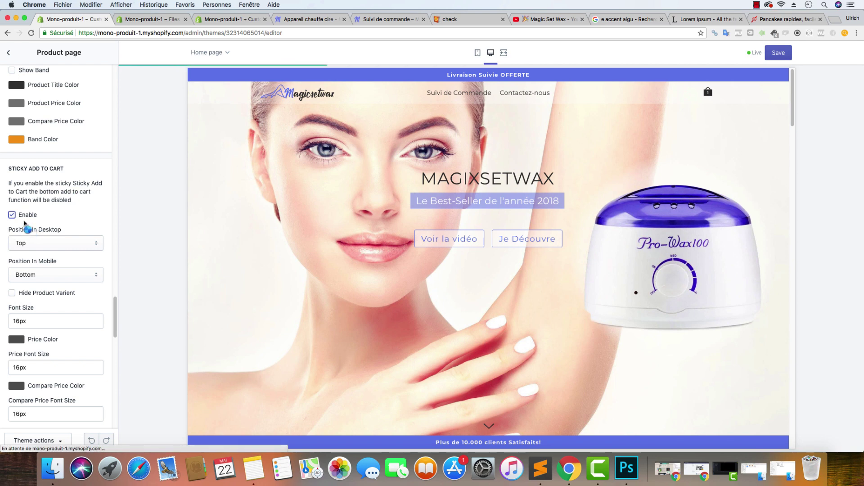
pyautogui.scroll(10, 61, 207)
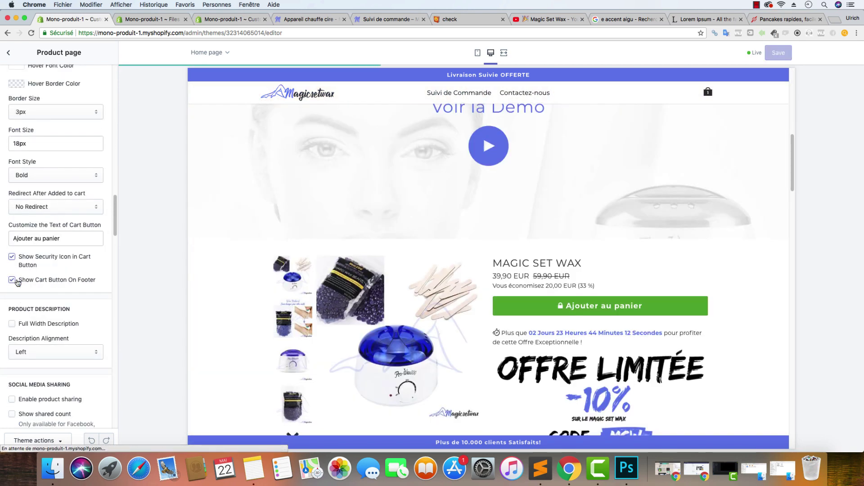
pyautogui.scroll(-15, 396, 232)
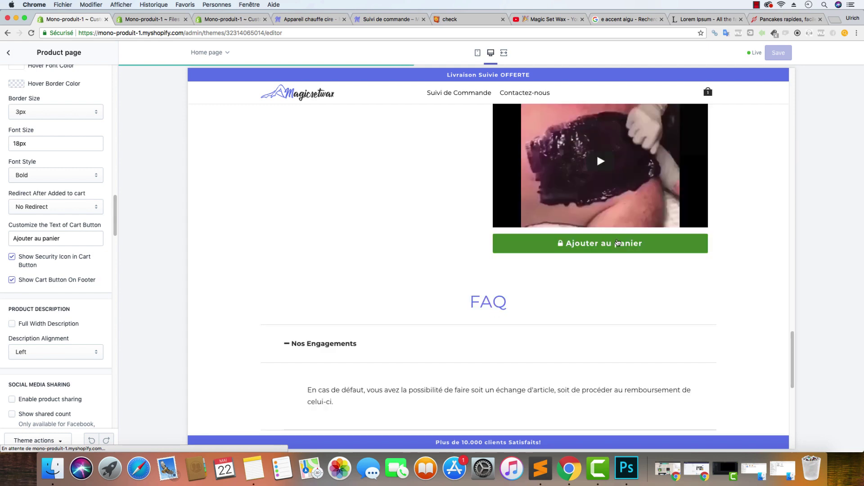
pyautogui.scroll(-6, 57, 329)
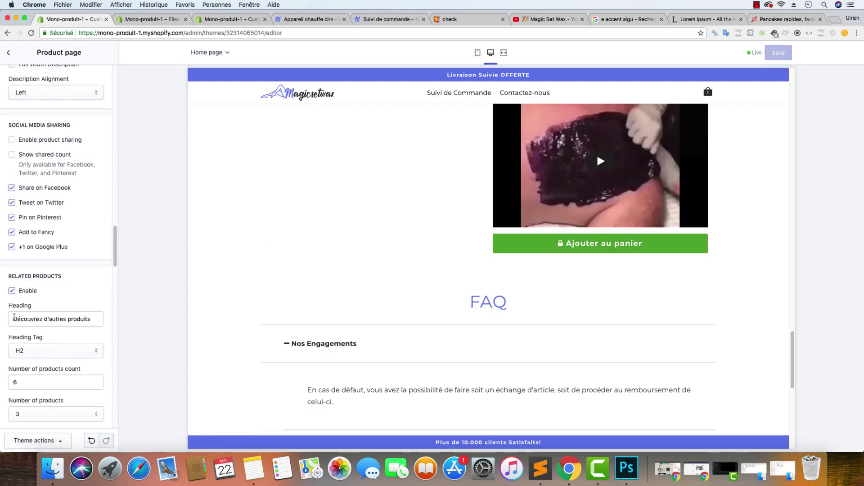
pyautogui.scroll(-17, 84, 274)
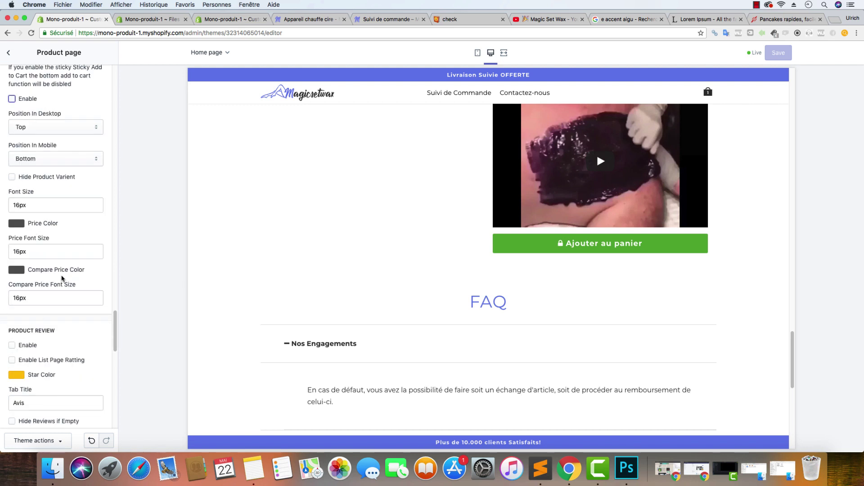
pyautogui.scroll(2, 62, 276)
pyautogui.click(12, 133)
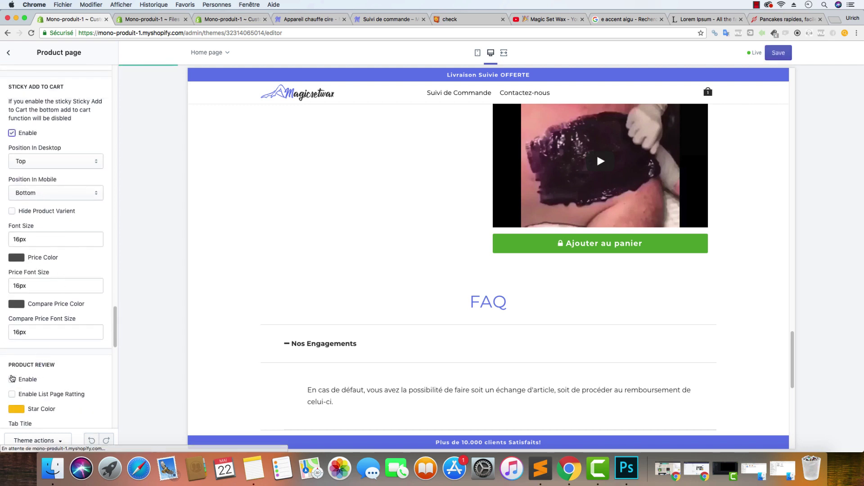
pyautogui.click(12, 380)
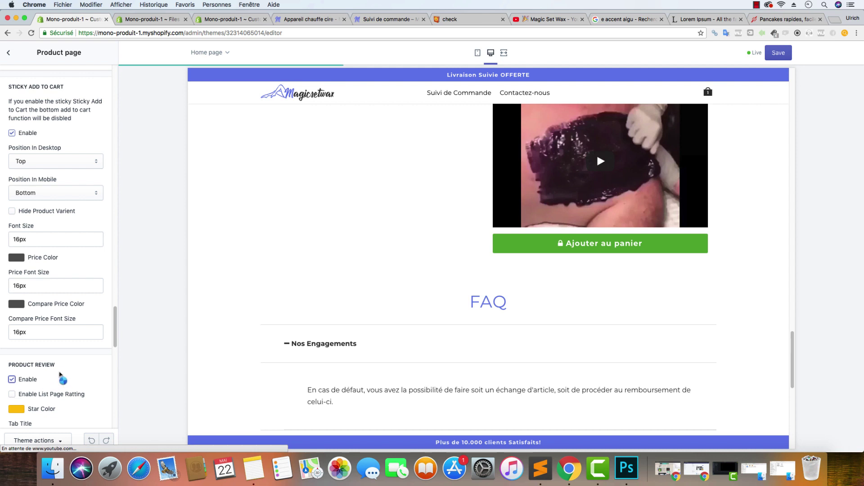
pyautogui.click(12, 394)
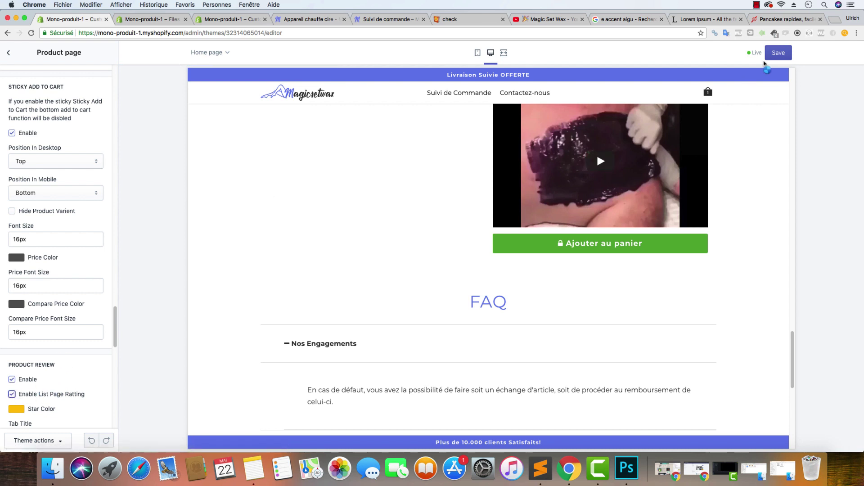
# Save the theme settings and scroll through the store preview at mobile size
pyautogui.click(775, 60)
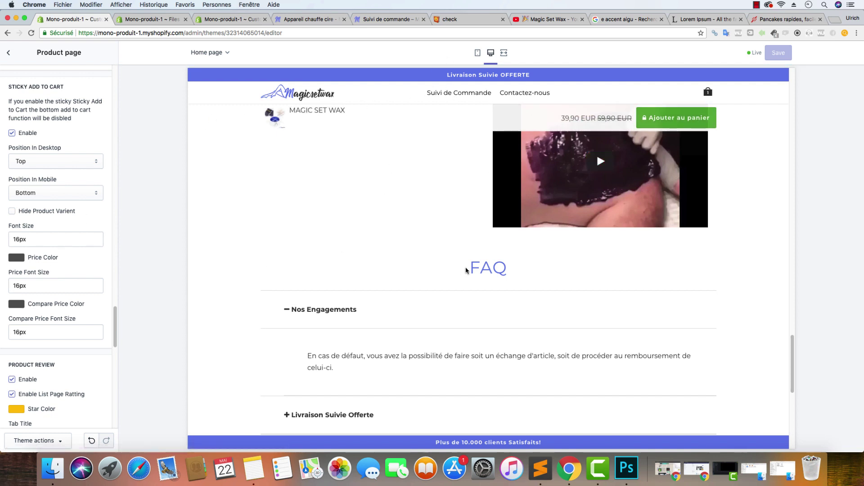
pyautogui.click(478, 53)
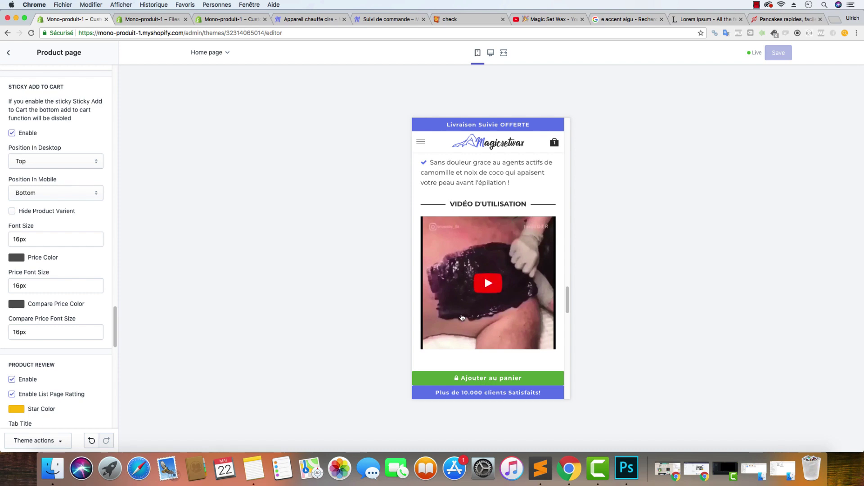
pyautogui.scroll(15, 471, 232)
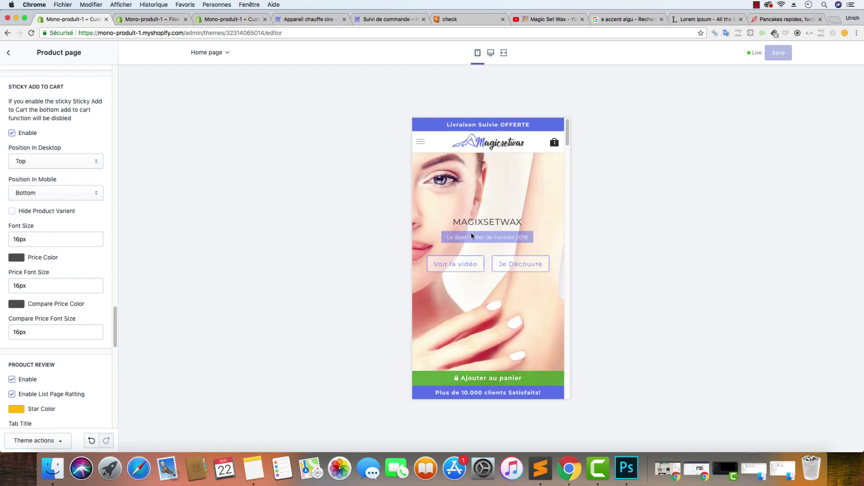
pyautogui.scroll(-10, 517, 247)
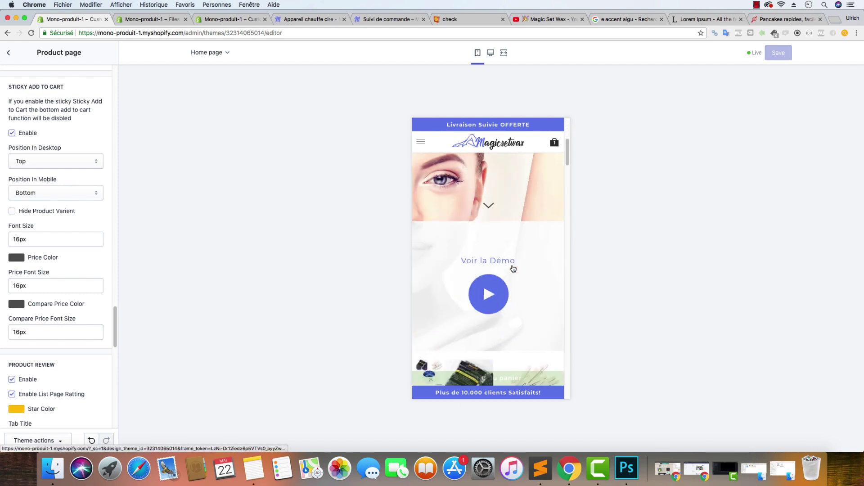
pyautogui.scroll(-2, 510, 231)
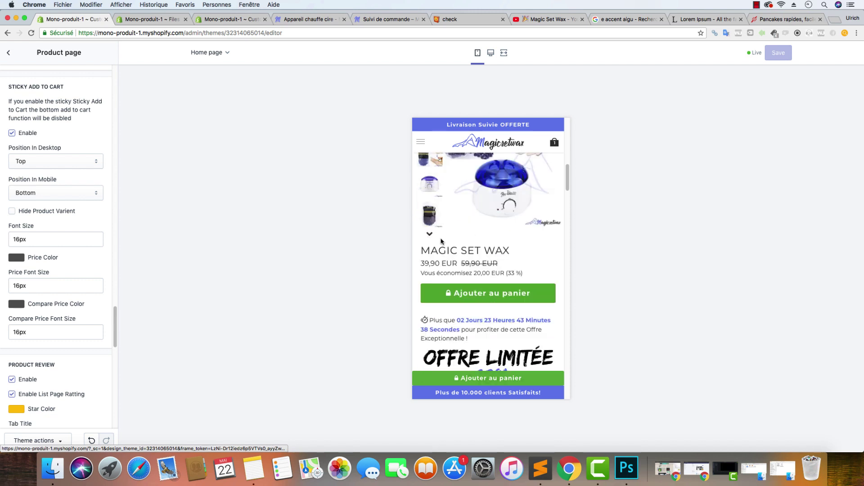
pyautogui.scroll(-1, 451, 293)
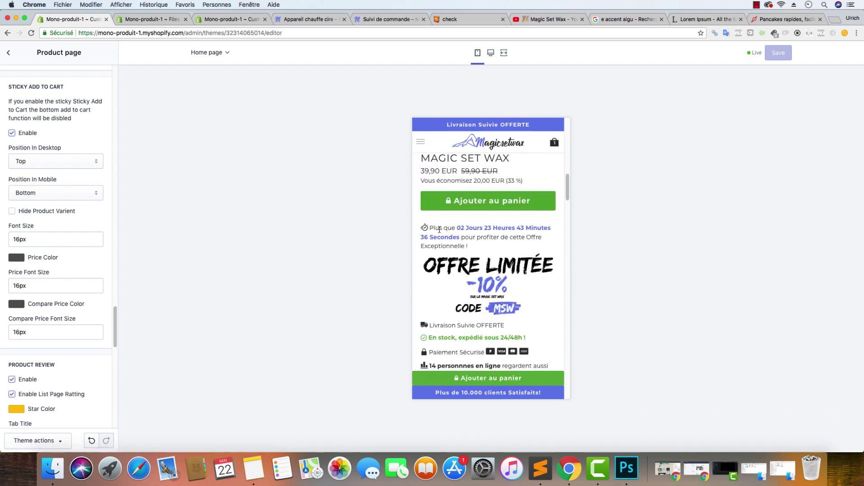
pyautogui.scroll(-4, 445, 223)
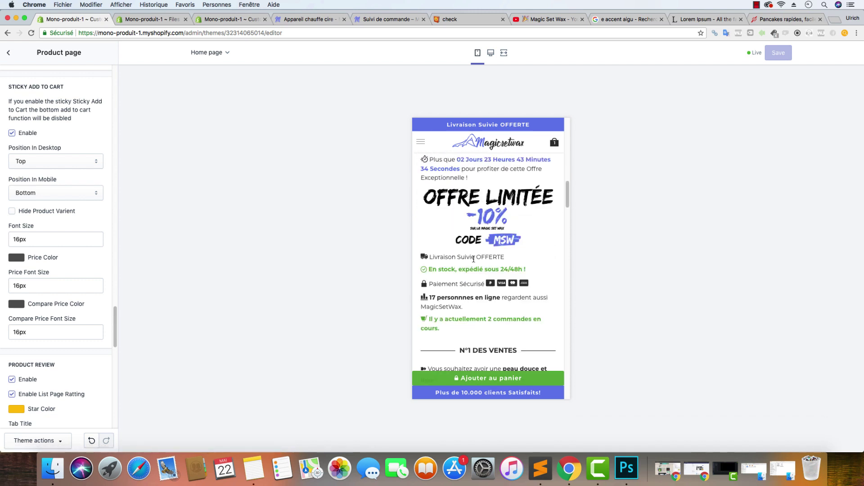
pyautogui.scroll(-10, 465, 265)
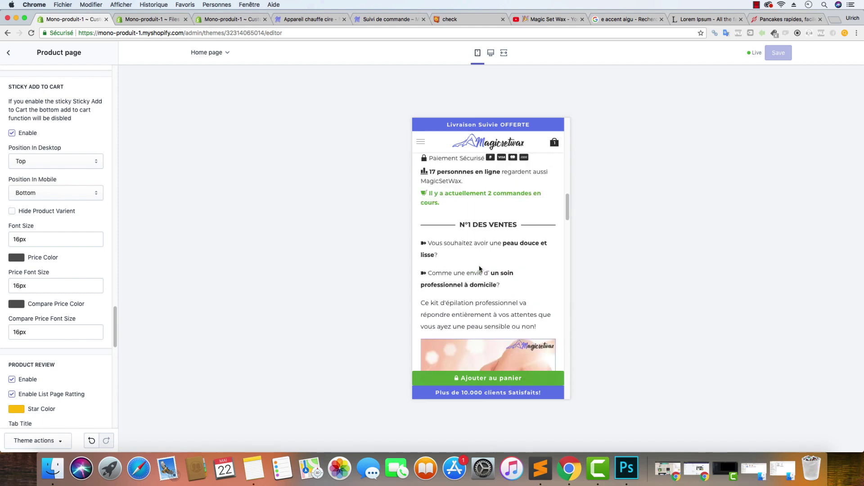
pyautogui.scroll(-4, 493, 265)
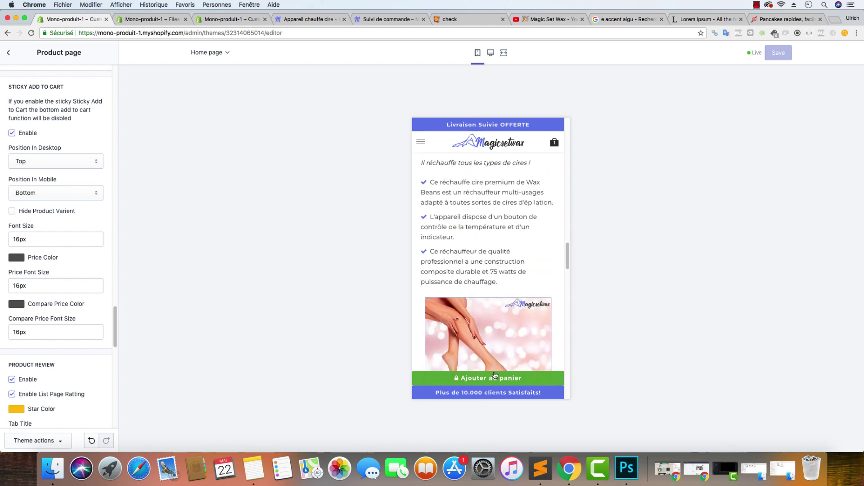
pyautogui.scroll(-6, 500, 253)
pyautogui.scroll(9, 500, 257)
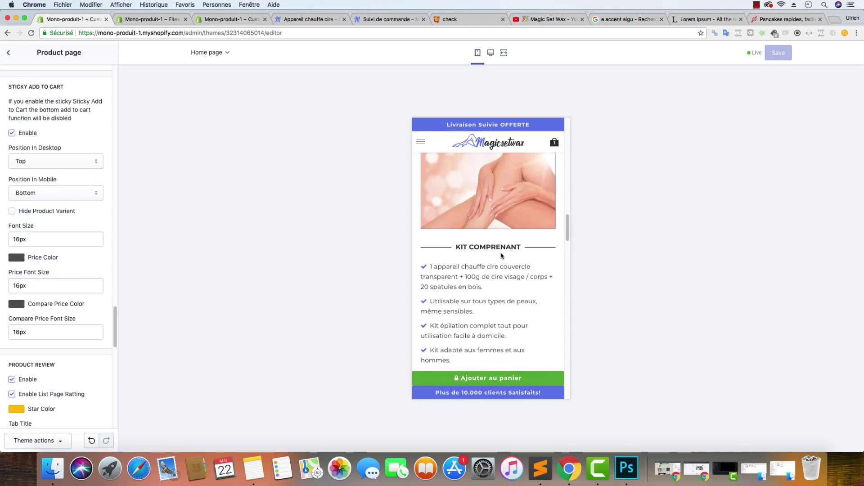
pyautogui.scroll(-1, 499, 263)
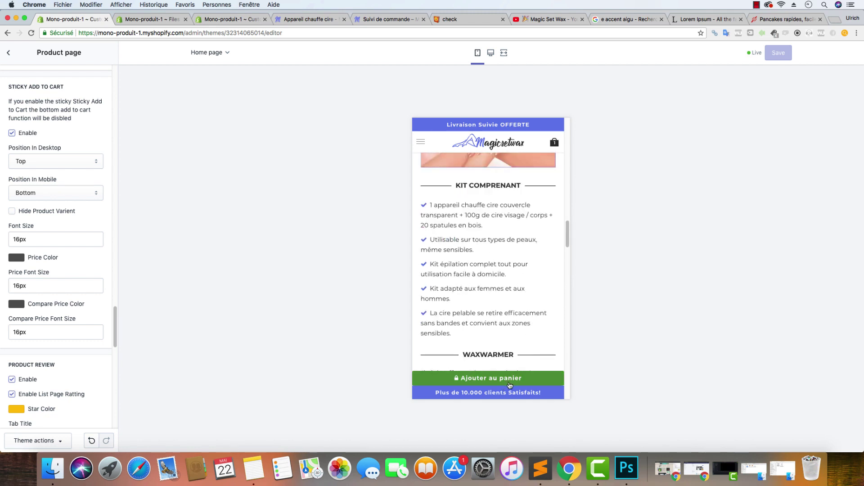
# Add Magic Set Wax to the cart from the sticky bar, then close the cart and return to settings
pyautogui.click(509, 383)
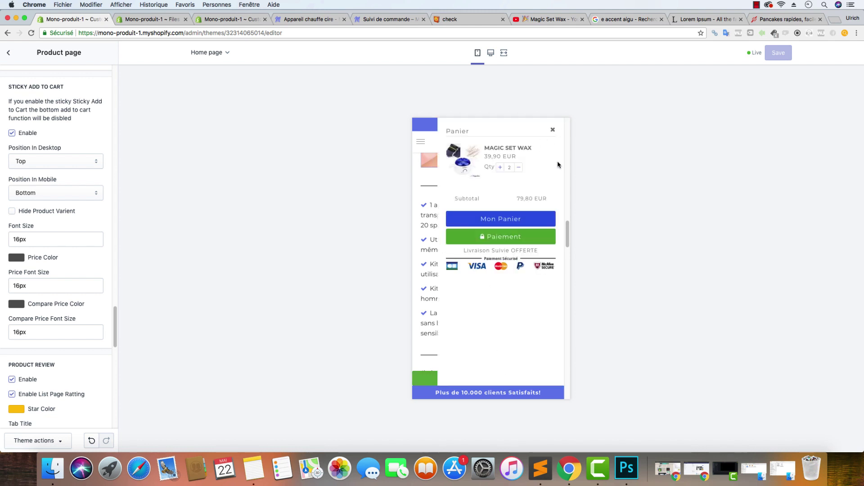
pyautogui.click(553, 130)
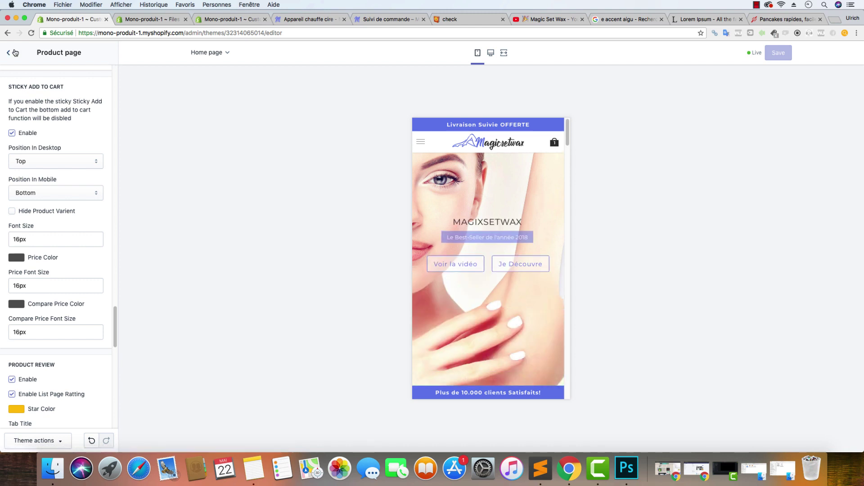
pyautogui.click(15, 53)
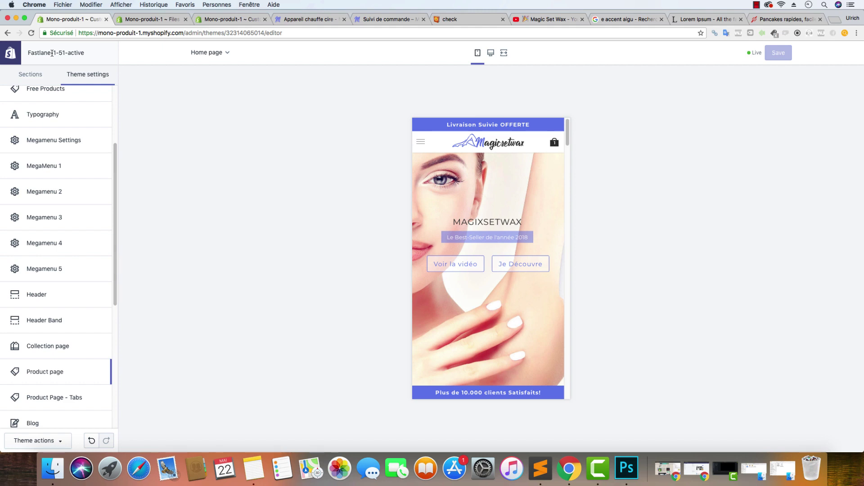
# Move through the admin, apps, theme editor and tracking tabs back to the storefront
pyautogui.click(166, 19)
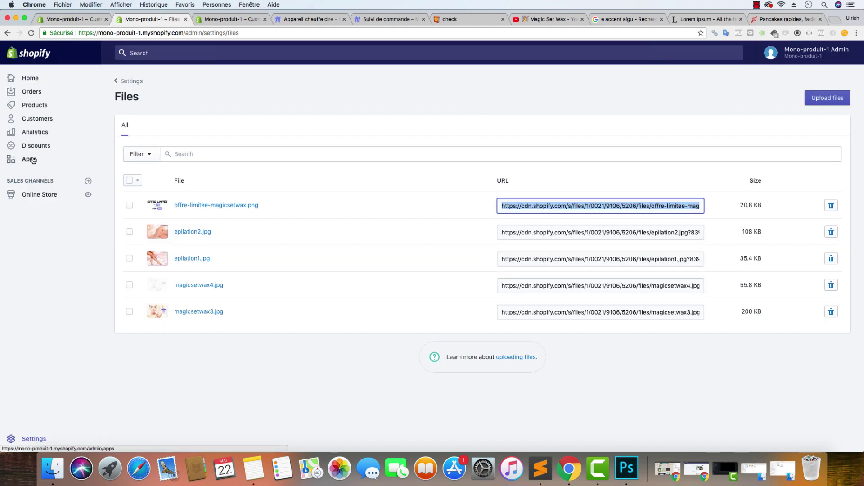
pyautogui.click(29, 159)
pyautogui.click(308, 19)
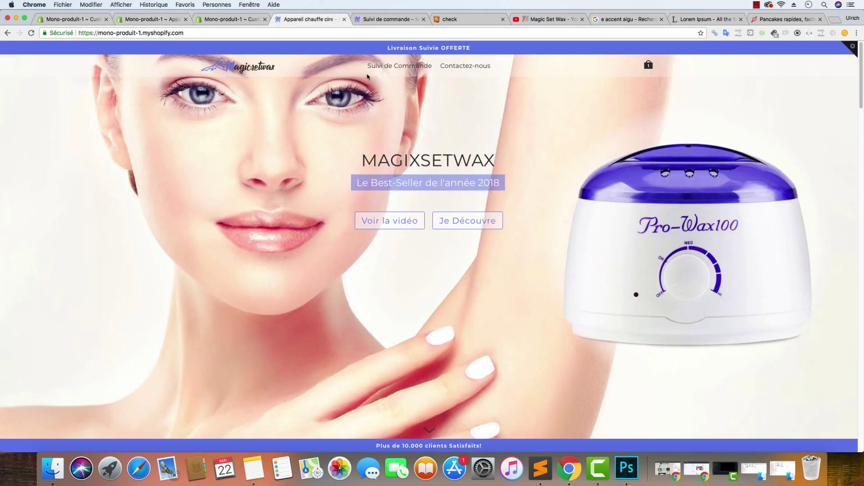
pyautogui.scroll(-8, 264, 99)
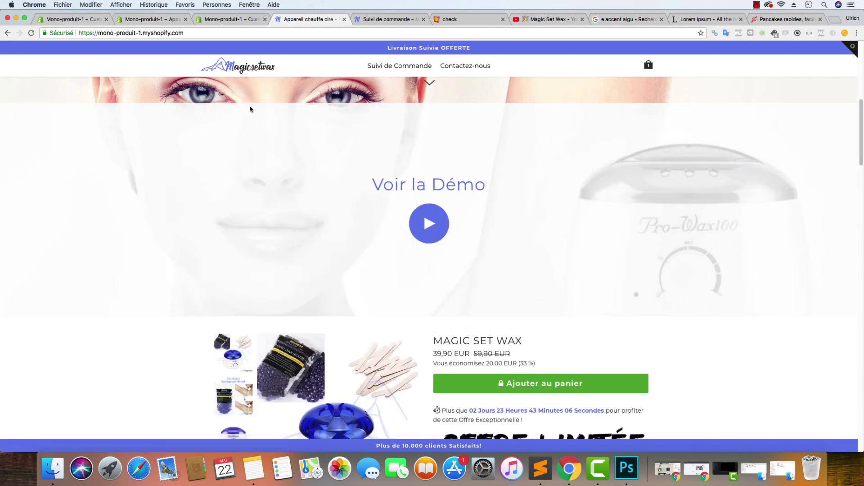
pyautogui.click(90, 20)
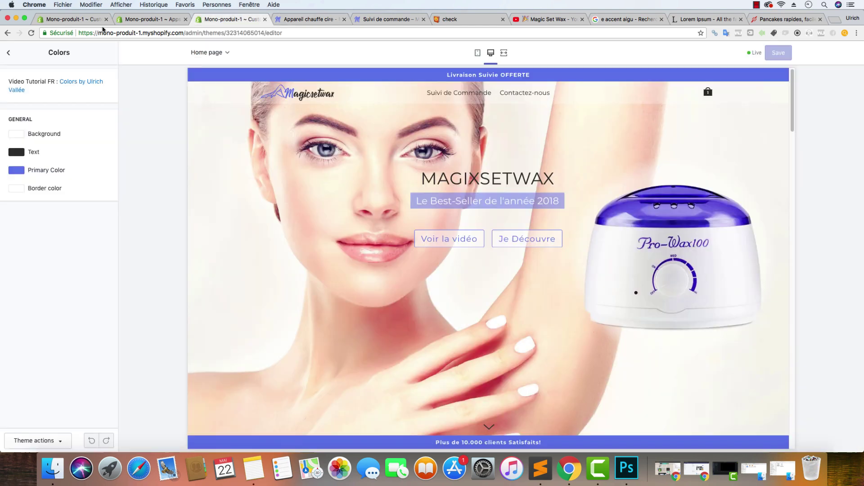
pyautogui.click(387, 19)
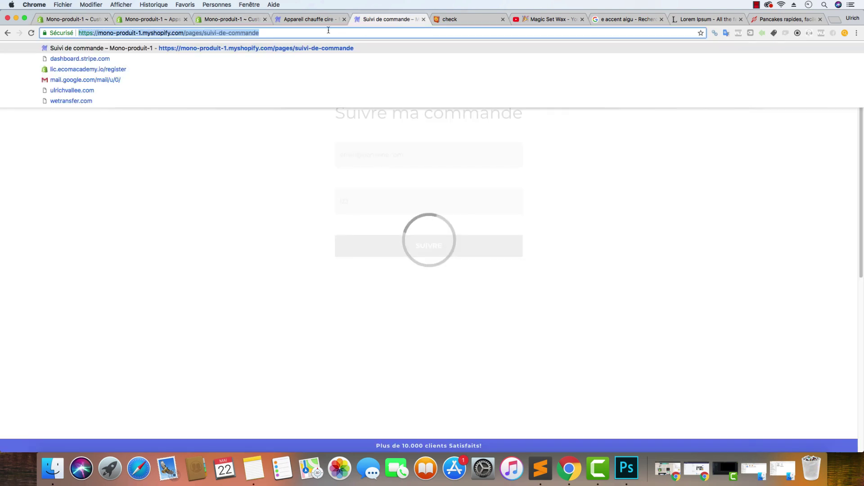
pyautogui.click(322, 23)
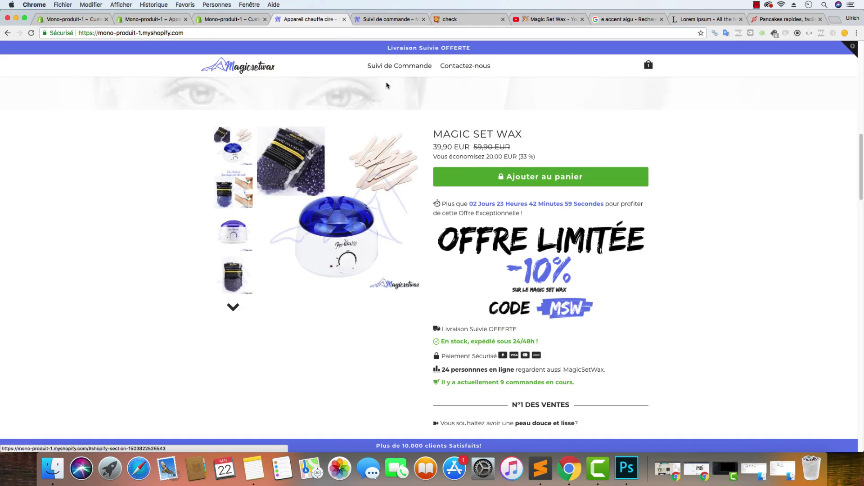
# Reload the live storefront and scroll to the sticky MAGIC SET WAX bar at 39,90 EUR
pyautogui.click(266, 65)
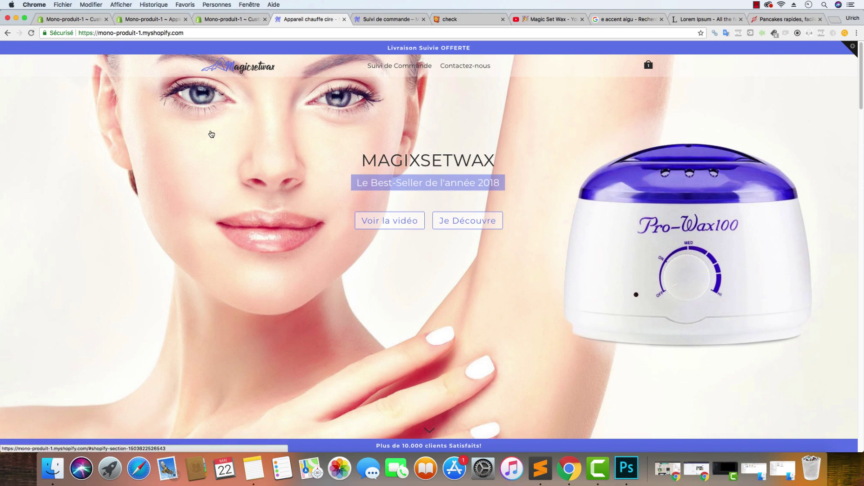
pyautogui.scroll(-3, 212, 144)
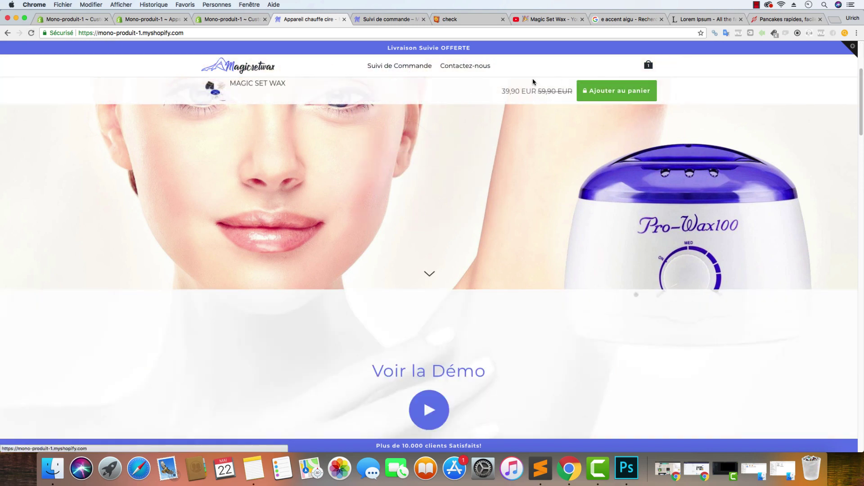
pyautogui.scroll(-5, 315, 203)
pyautogui.scroll(-3, 303, 222)
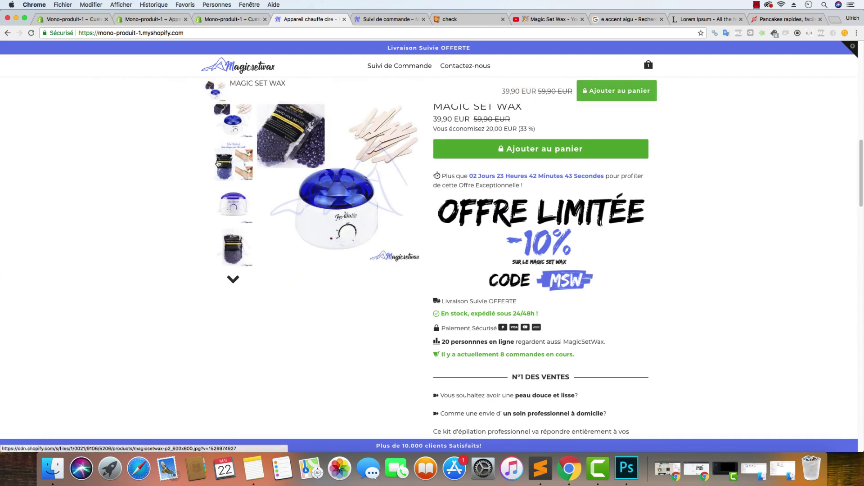
pyautogui.scroll(-2, 270, 170)
pyautogui.scroll(5, 272, 170)
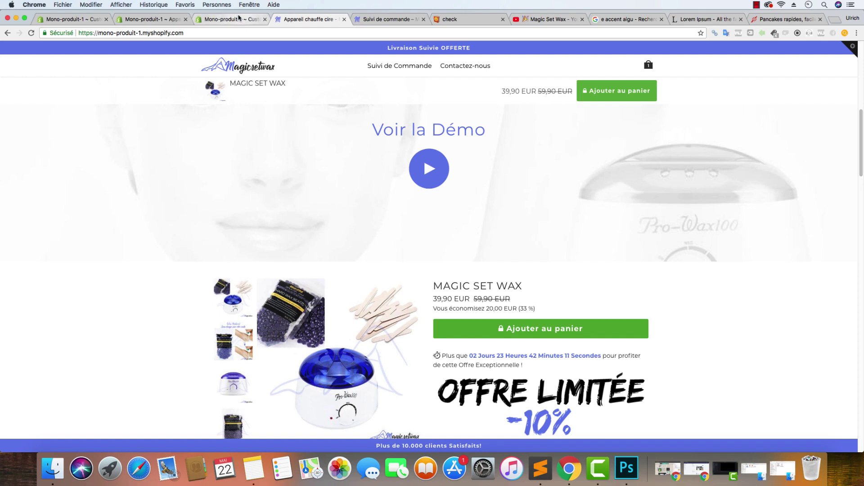
# Open the Tracking Elite app from the admin apps page
pyautogui.click(240, 19)
pyautogui.click(135, 19)
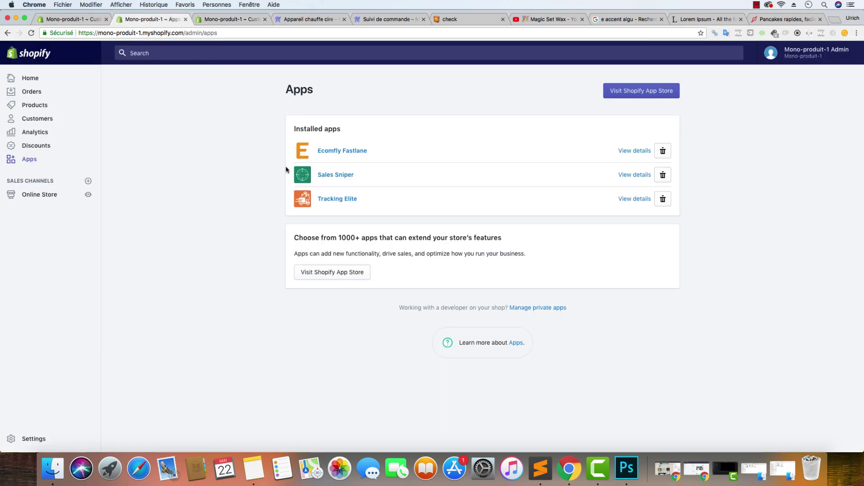
pyautogui.click(342, 199)
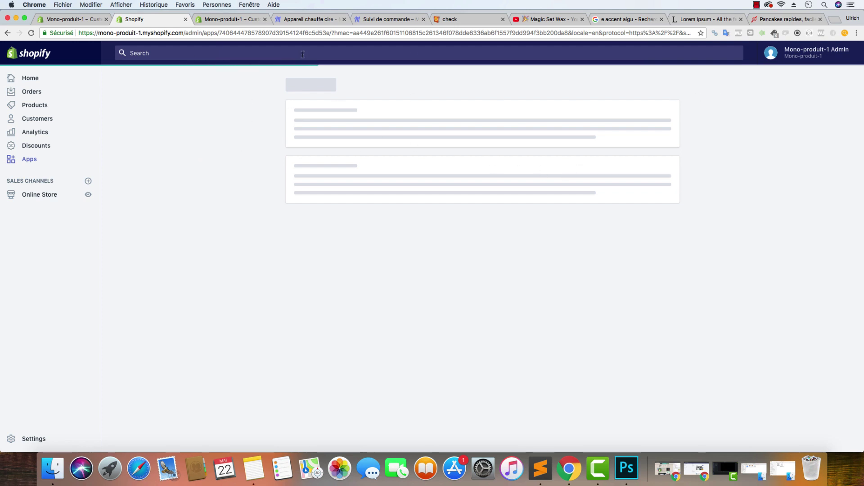
# Copy the theme's primary colour hex #657CEC from the Colors settings
pyautogui.click(243, 20)
pyautogui.click(20, 170)
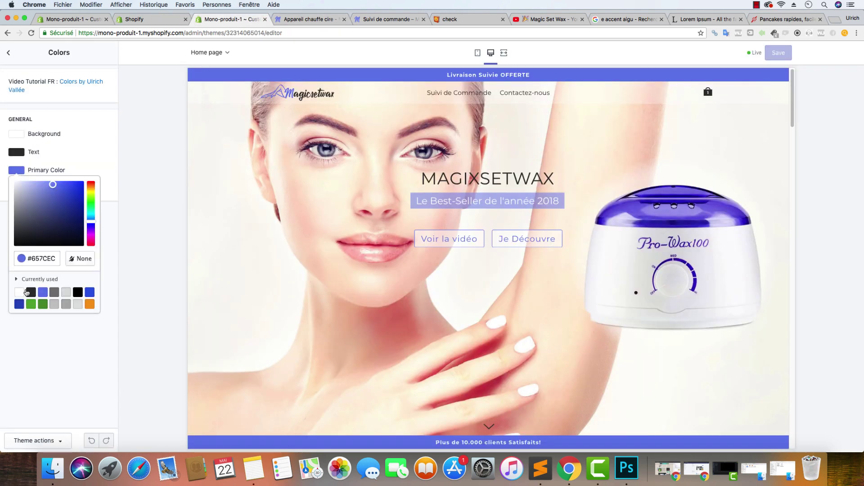
pyautogui.doubleClick(45, 258)
pyautogui.rightClick(47, 260)
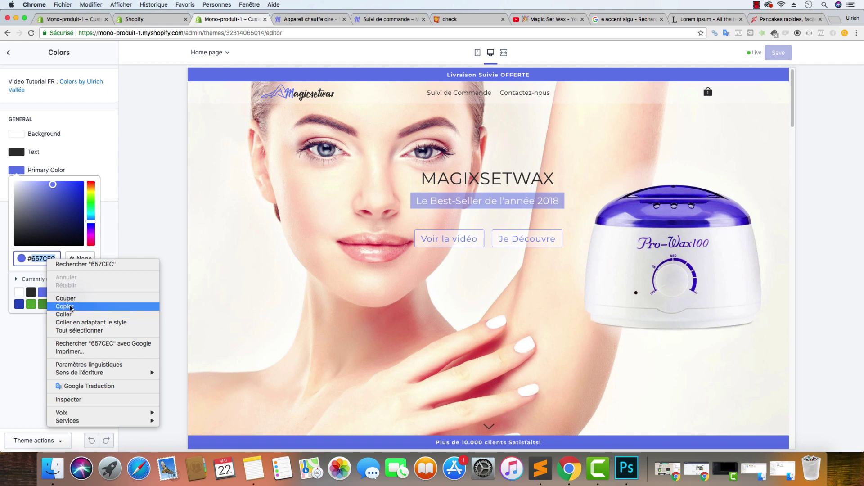
pyautogui.click(70, 306)
# Return to the installed apps list and reopen Tracking Elite
pyautogui.click(309, 19)
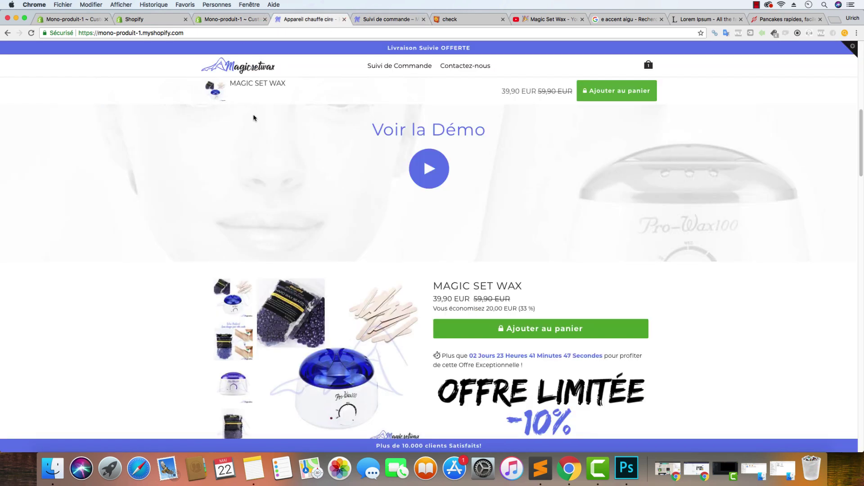
pyautogui.click(92, 19)
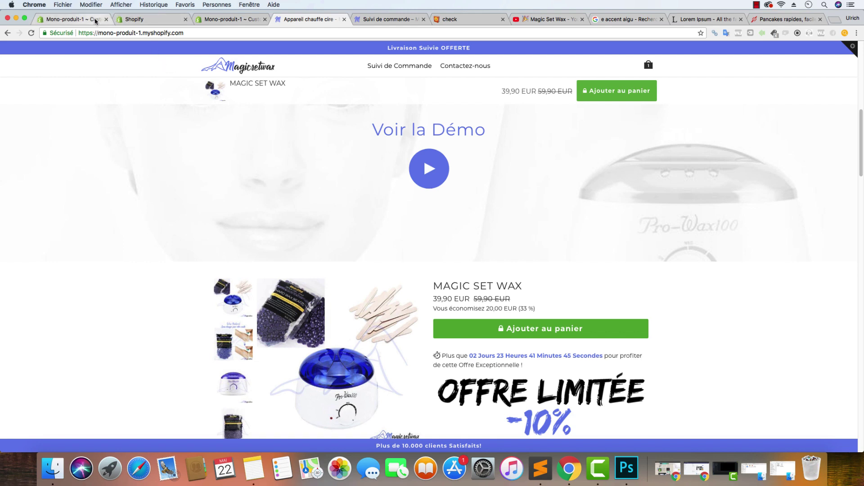
pyautogui.click(171, 23)
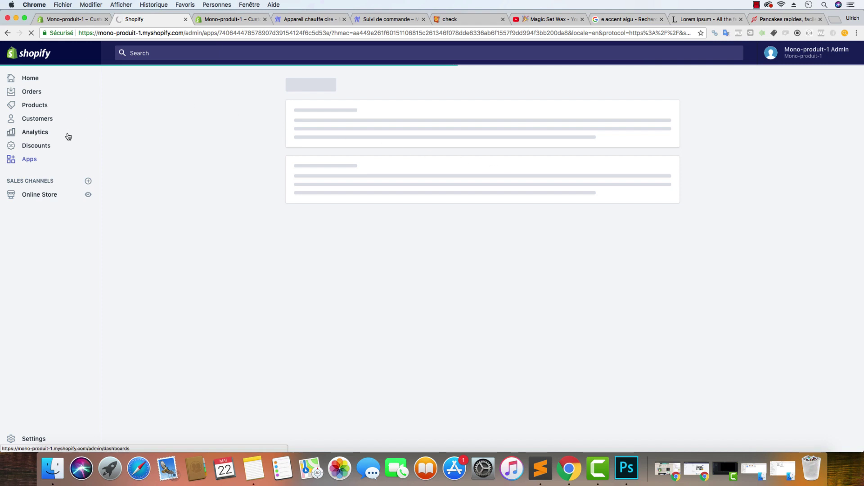
pyautogui.click(31, 157)
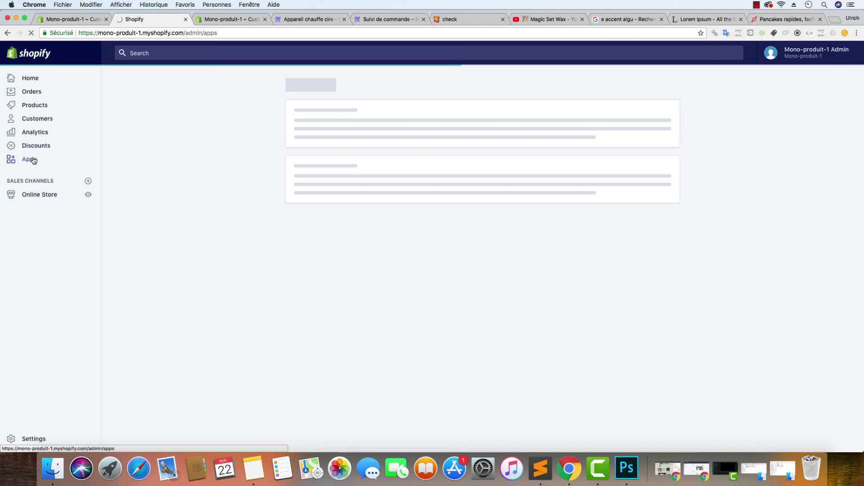
pyautogui.click(341, 198)
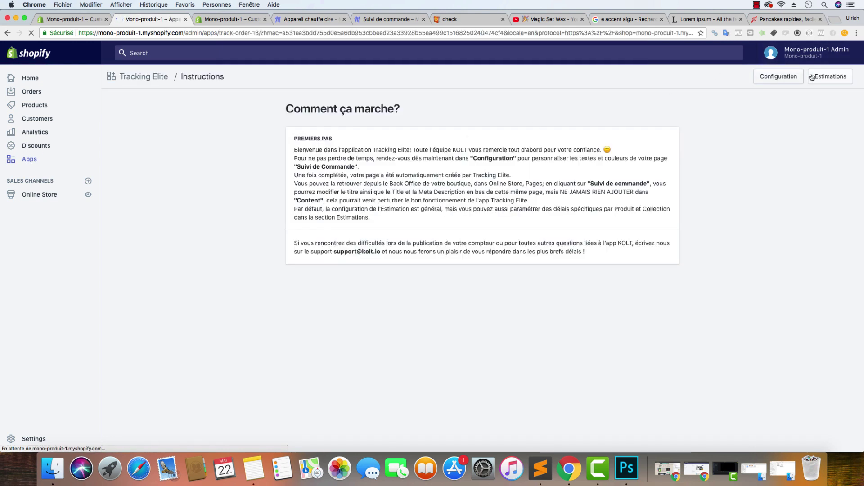
# Save the Tracking Elite configuration form
pyautogui.click(793, 81)
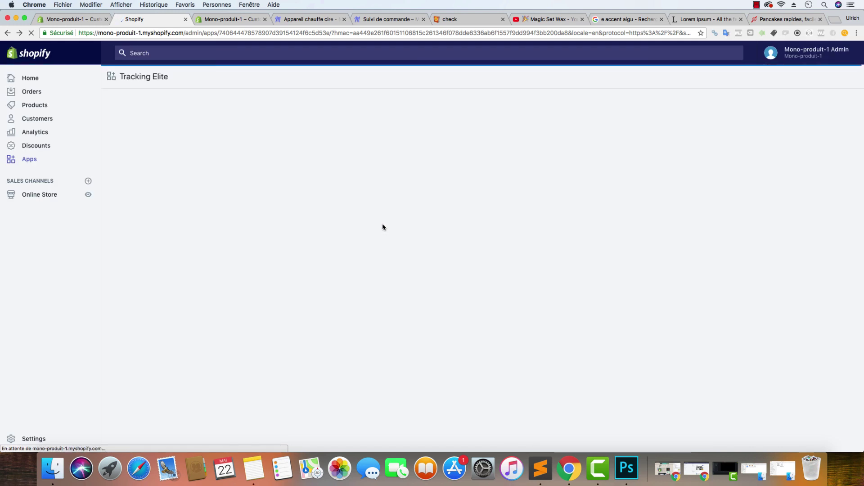
pyautogui.click(784, 80)
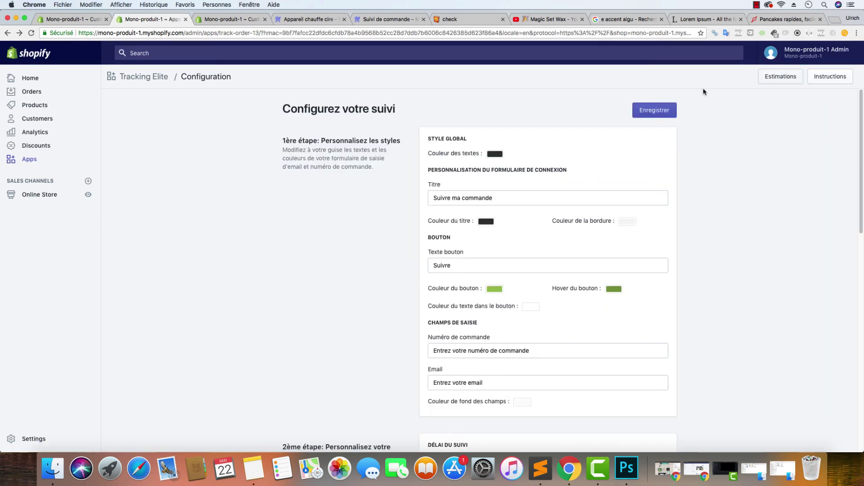
pyautogui.click(670, 112)
# Reload the Suivre ma commande tracking page, then return to the Tracking Elite configuration
pyautogui.click(387, 19)
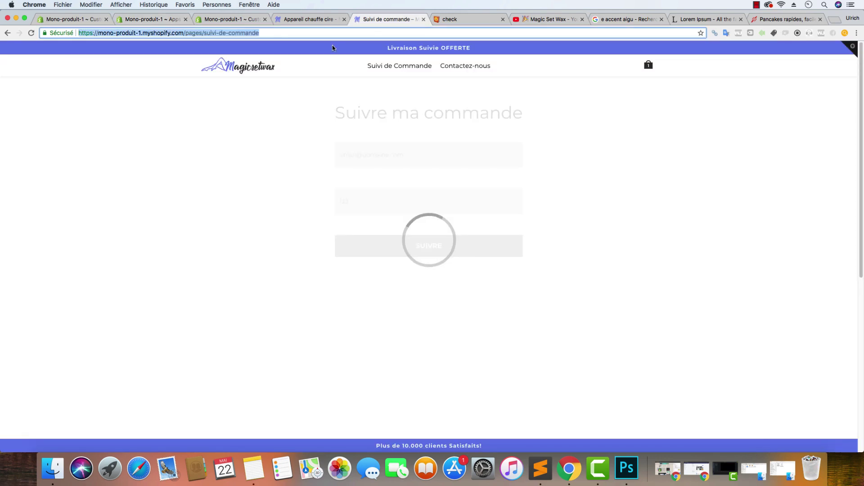
pyautogui.click(135, 33)
pyautogui.click(31, 34)
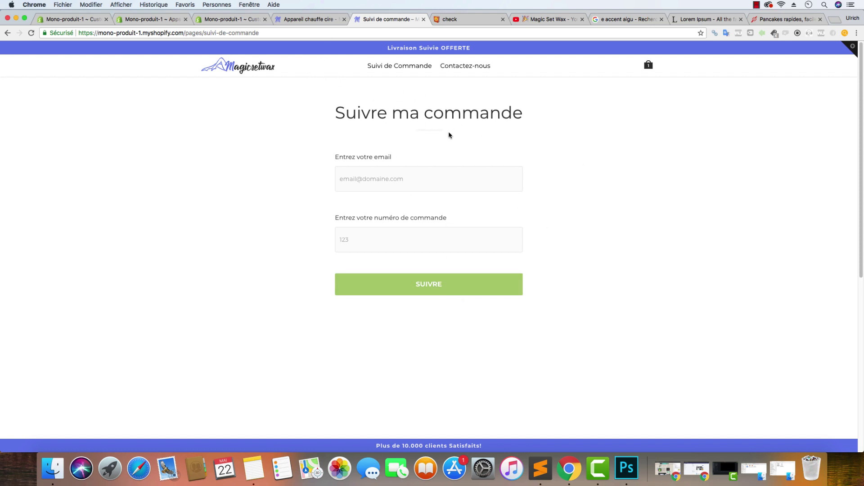
pyautogui.click(254, 20)
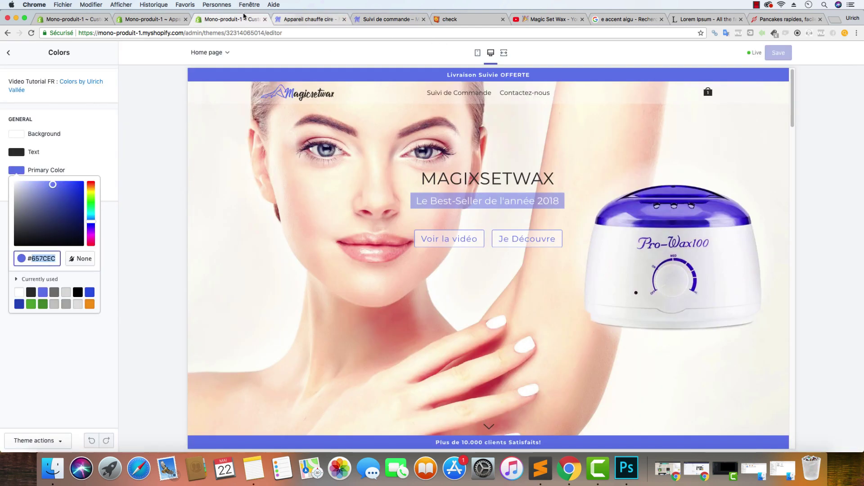
pyautogui.click(153, 20)
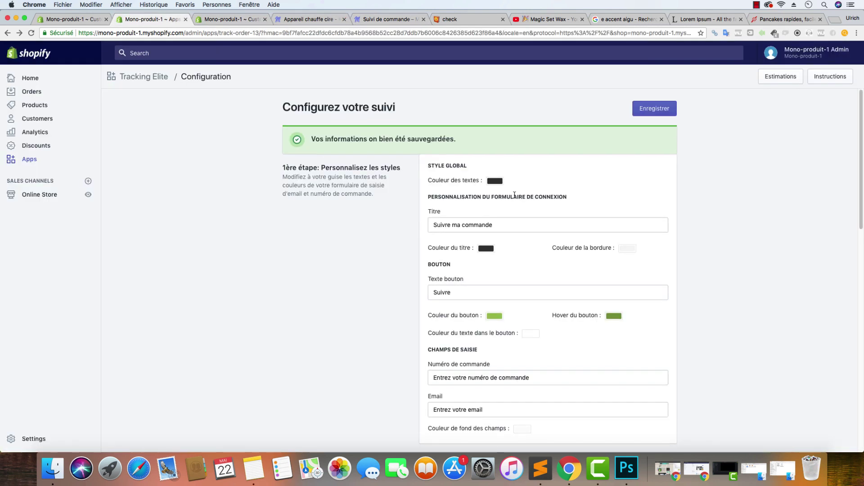
# Copy the #303030 colour code from the text editor notes
pyautogui.scroll(-2, 470, 224)
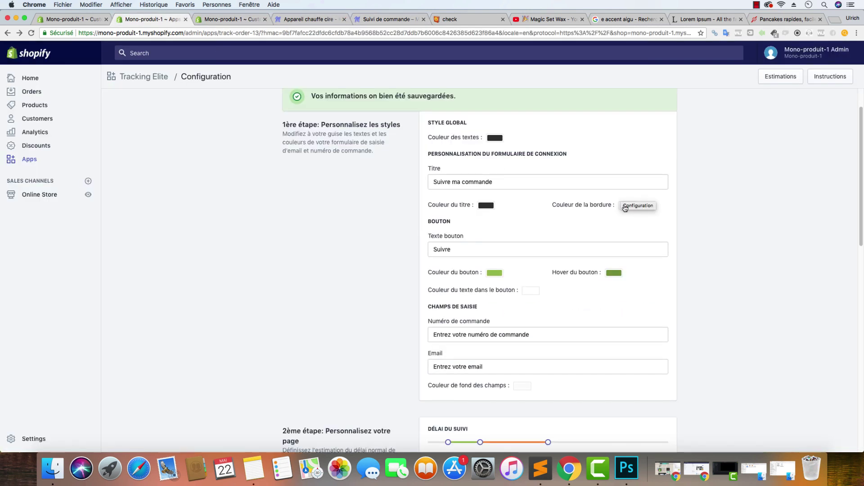
pyautogui.click(487, 207)
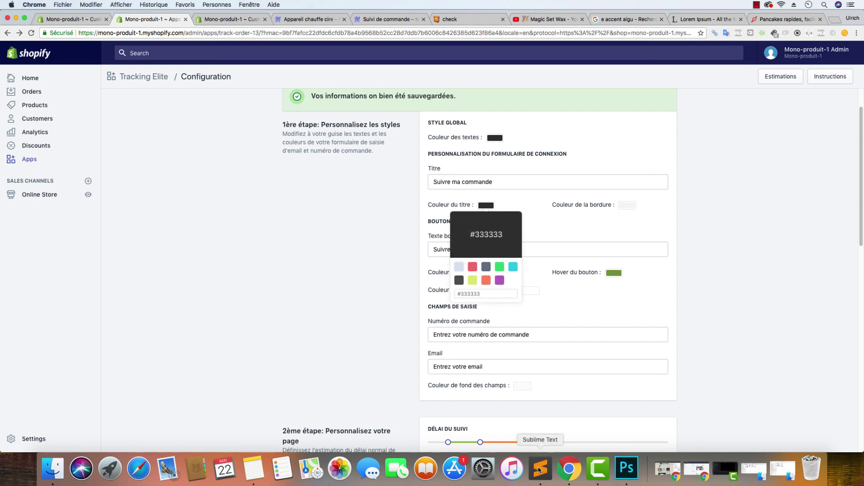
pyautogui.click(540, 468)
pyautogui.click(545, 143)
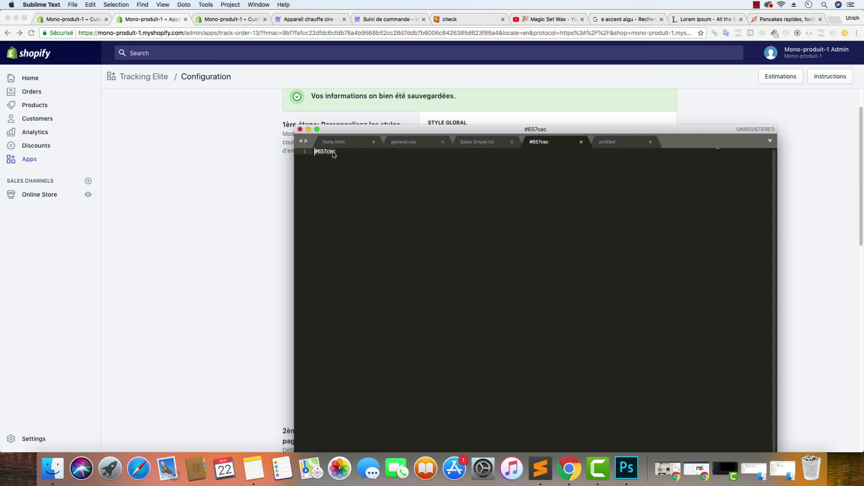
pyautogui.write('#')
pyautogui.press('Return')
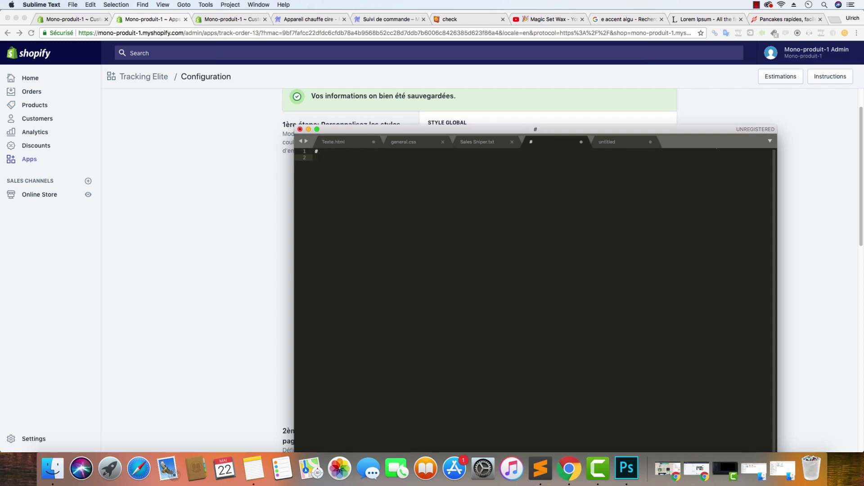
pyautogui.press('super+z')
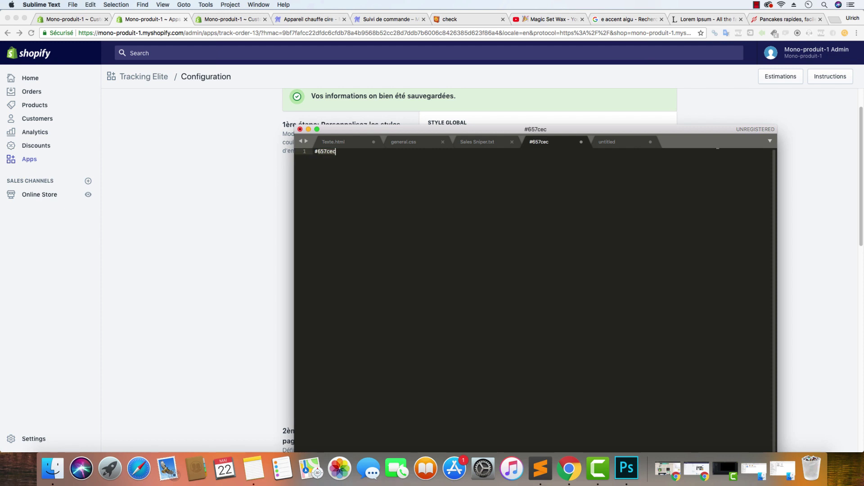
pyautogui.press('Return')
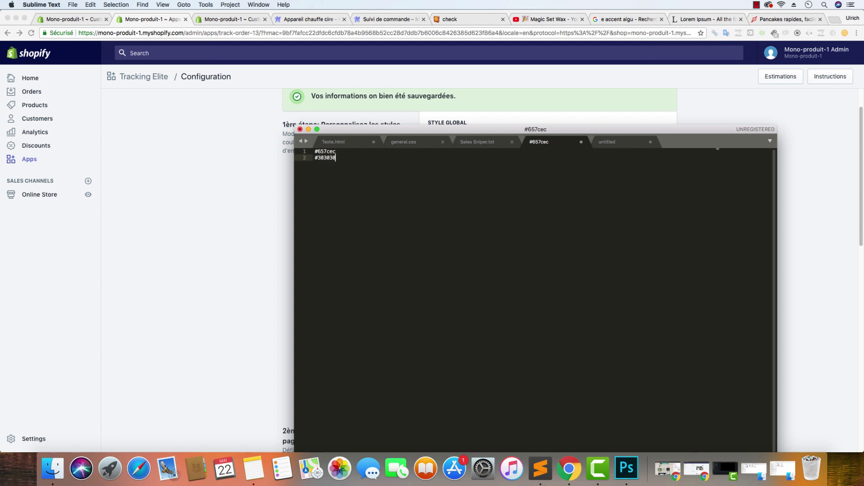
pyautogui.moveTo(363, 161); pyautogui.dragTo(272, 161)
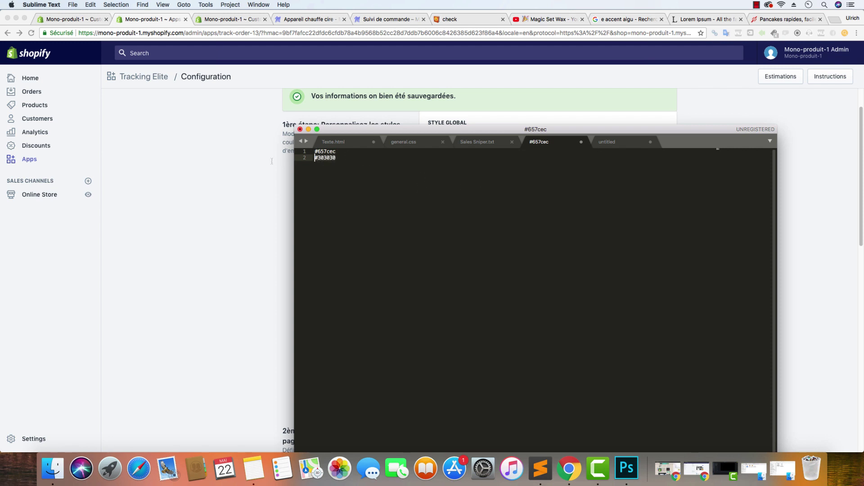
pyautogui.rightClick(317, 159)
pyautogui.click(342, 173)
# Set the title, border and text colours to #303030
pyautogui.press('super+Tab')
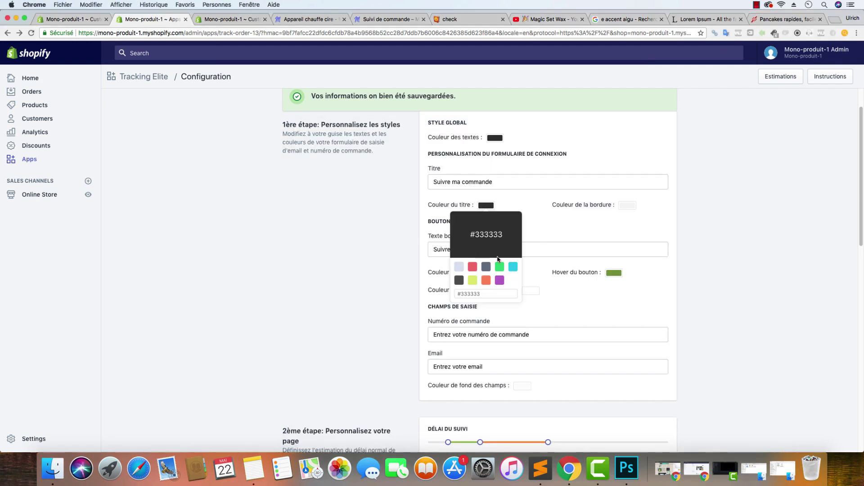
pyautogui.tripleClick(481, 292)
pyautogui.press('super+v')
pyautogui.click(628, 206)
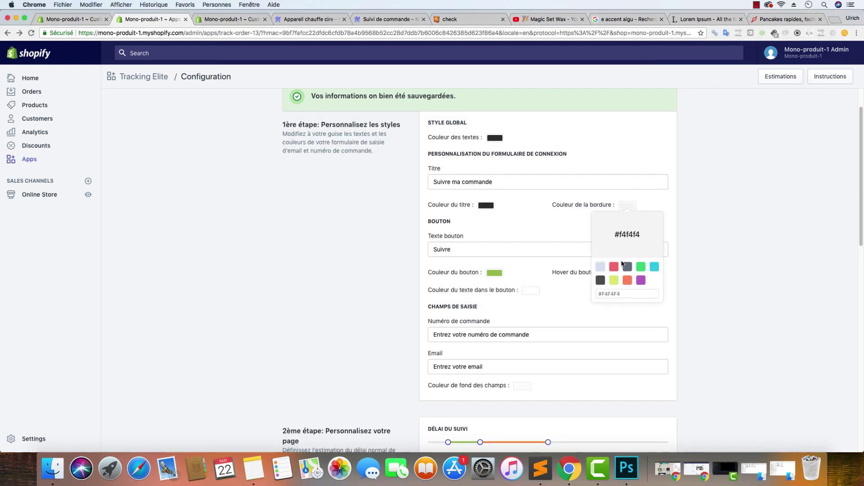
pyautogui.tripleClick(617, 295)
pyautogui.press('super+v')
pyautogui.click(491, 138)
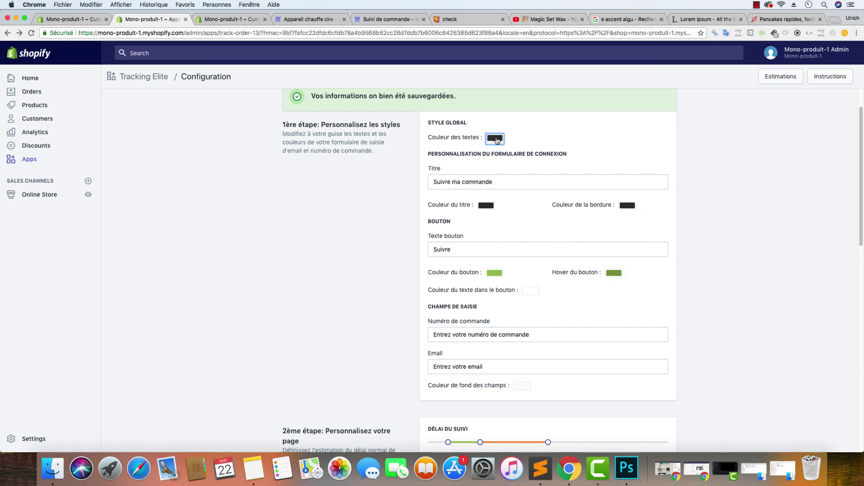
pyautogui.moveTo(501, 226); pyautogui.dragTo(450, 227)
pyautogui.press('super+v')
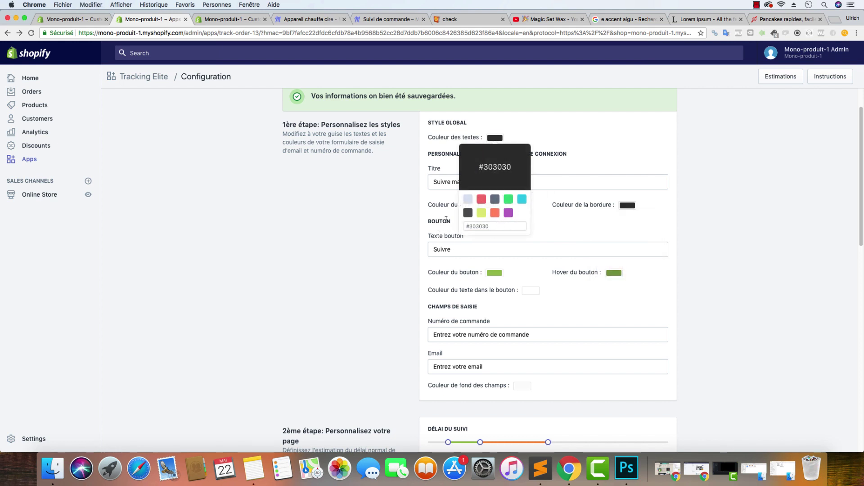
pyautogui.click(446, 219)
pyautogui.click(487, 207)
pyautogui.click(335, 226)
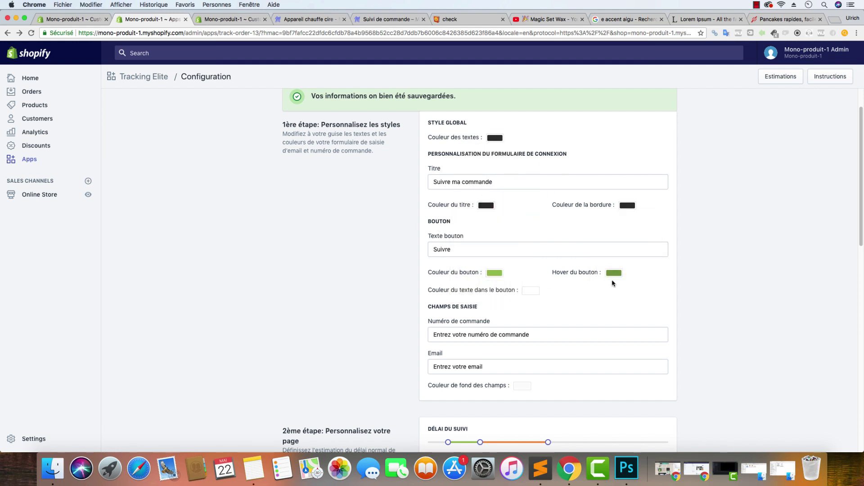
# Select the 657CEC Button Background hex in the theme editor's Footer - Second Row settings
pyautogui.click(227, 18)
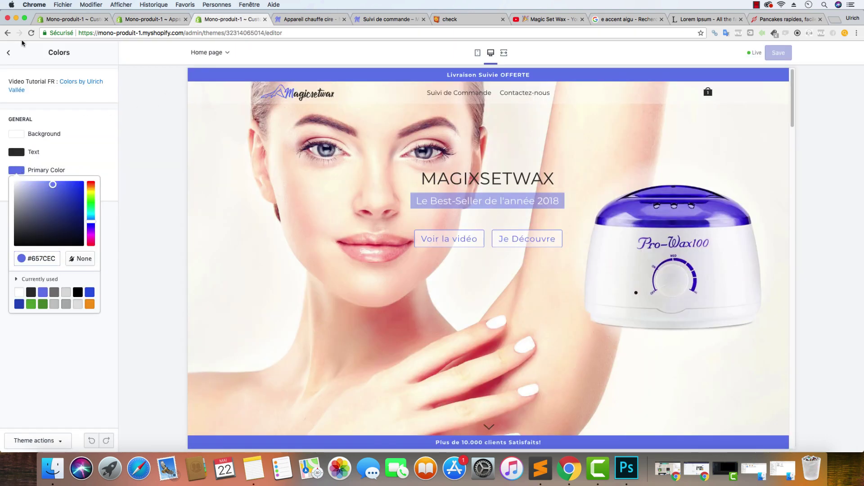
pyautogui.click(8, 52)
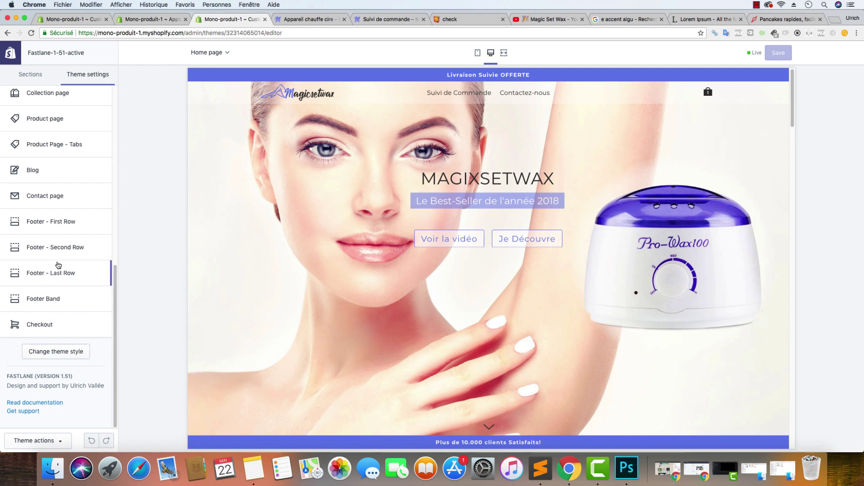
pyautogui.click(54, 248)
pyautogui.scroll(-15, 57, 252)
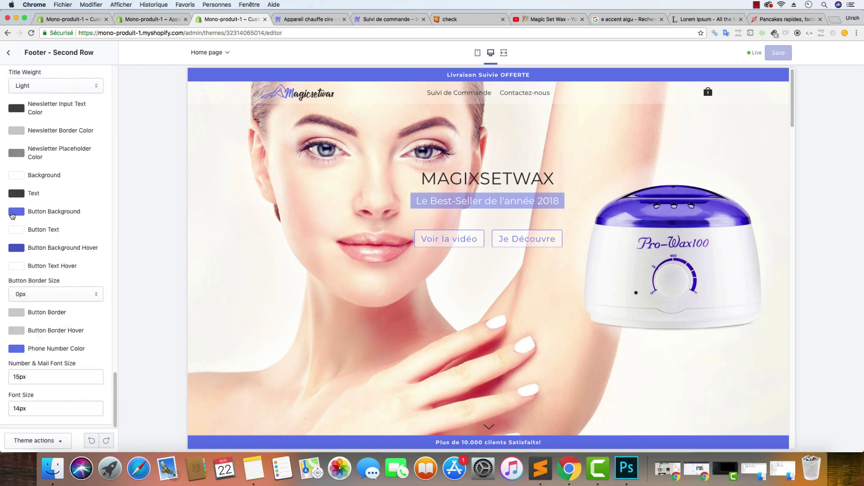
pyautogui.click(17, 211)
pyautogui.click(53, 297)
pyautogui.doubleClick(53, 298)
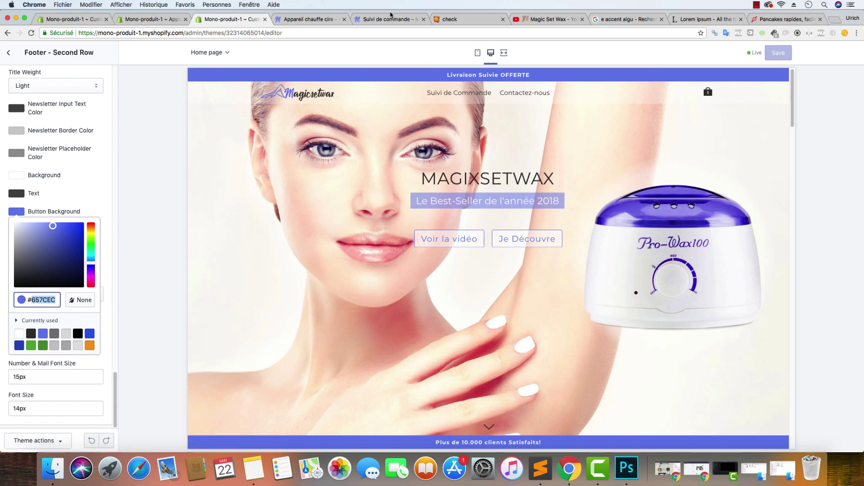
# Set the Tracking Elite button colour to the theme blue #657CEC
pyautogui.click(150, 19)
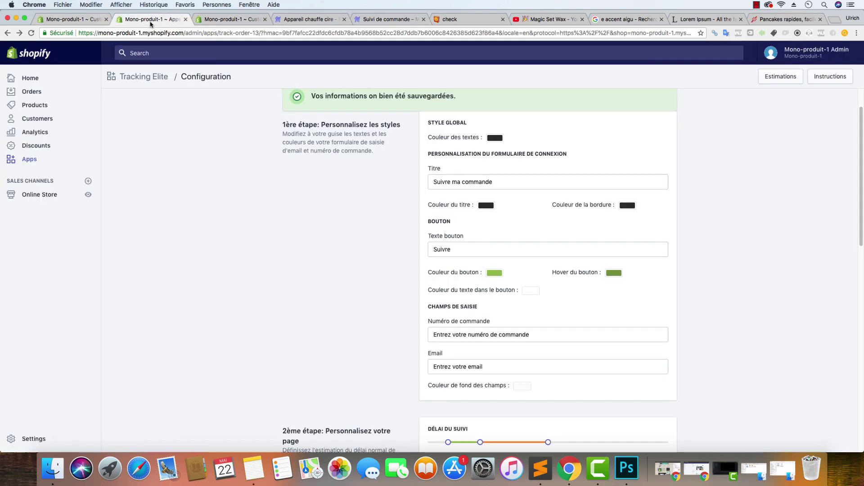
pyautogui.click(495, 273)
pyautogui.press('super+a')
pyautogui.press('super+v')
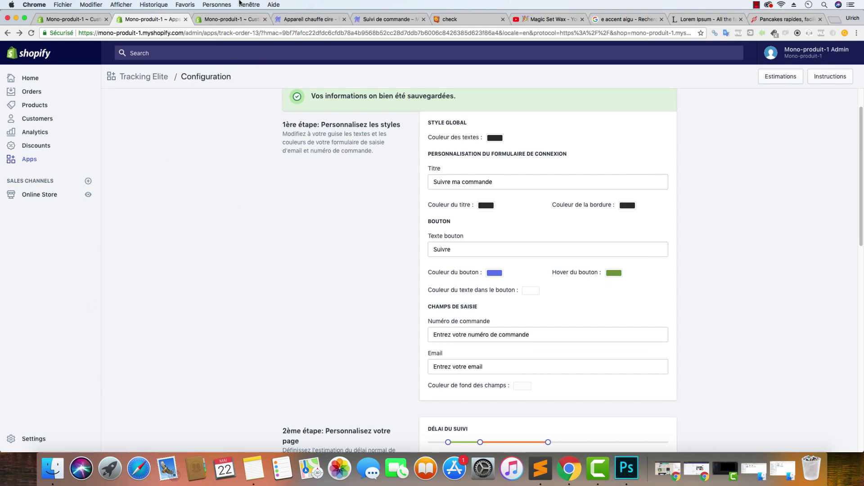
# Copy the theme's 4B61CA hover shade and set it as the button hover colour
pyautogui.click(231, 20)
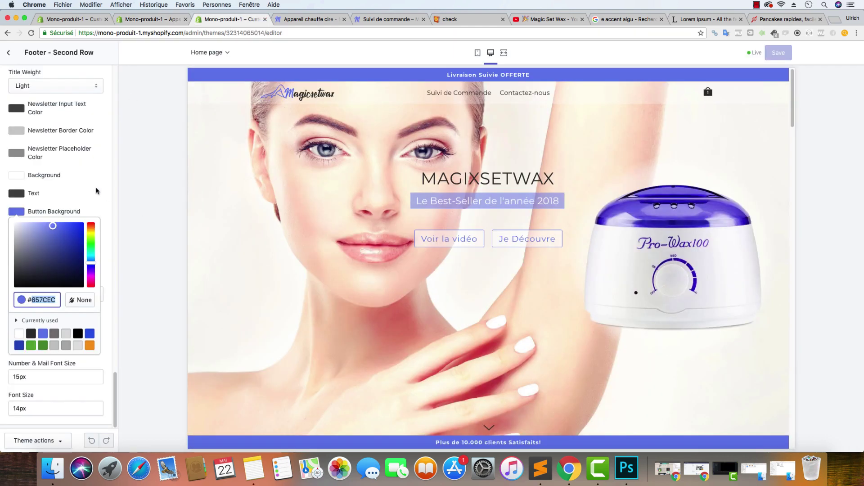
pyautogui.click(104, 180)
pyautogui.click(18, 251)
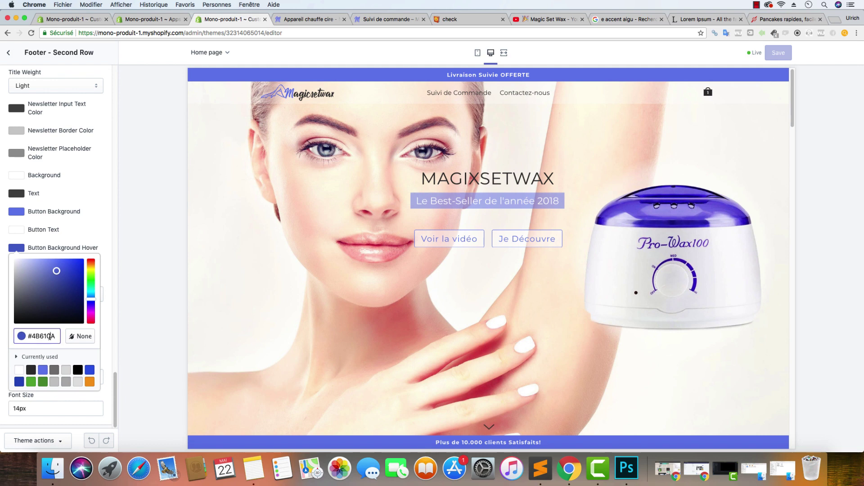
pyautogui.doubleClick(50, 336)
pyautogui.press('super+c')
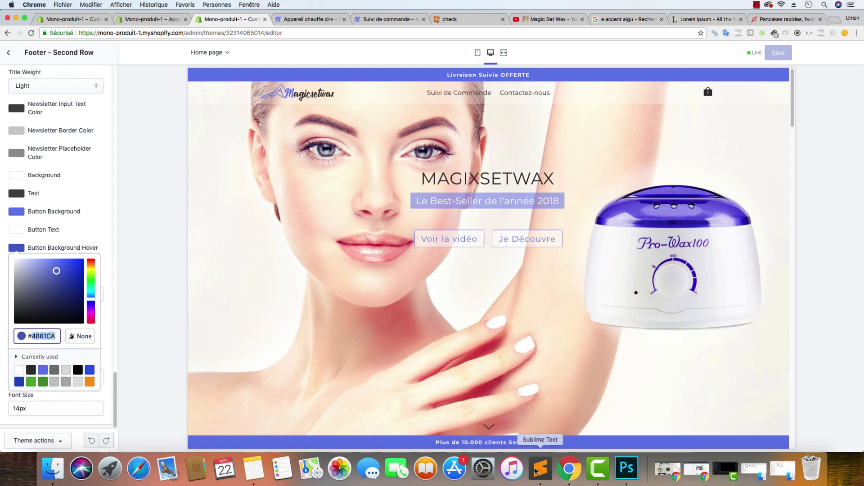
pyautogui.click(158, 19)
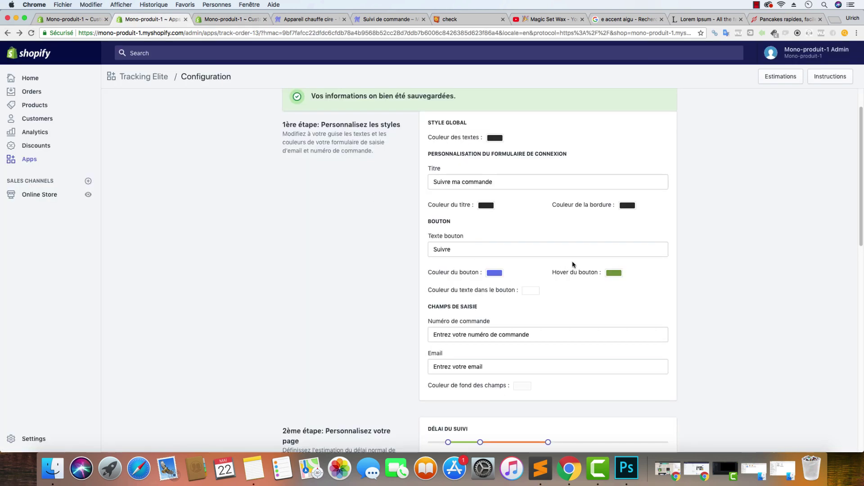
pyautogui.click(613, 273)
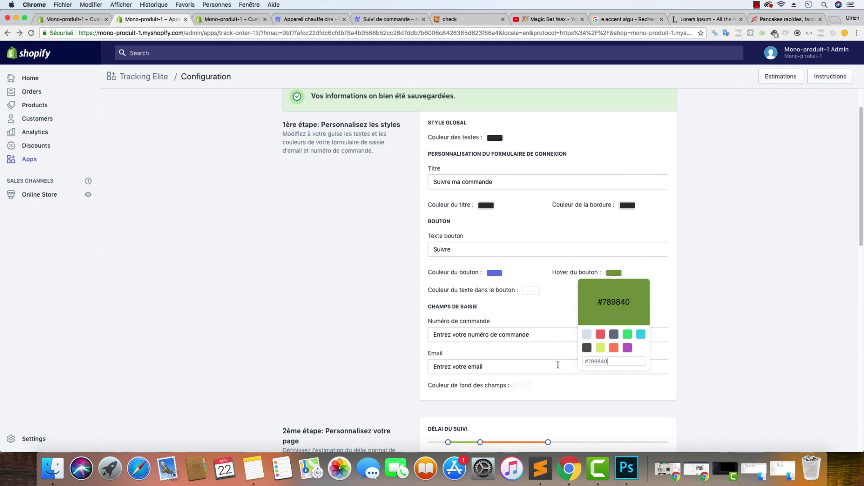
pyautogui.tripleClick(603, 362)
pyautogui.press('super+v')
pyautogui.click(710, 259)
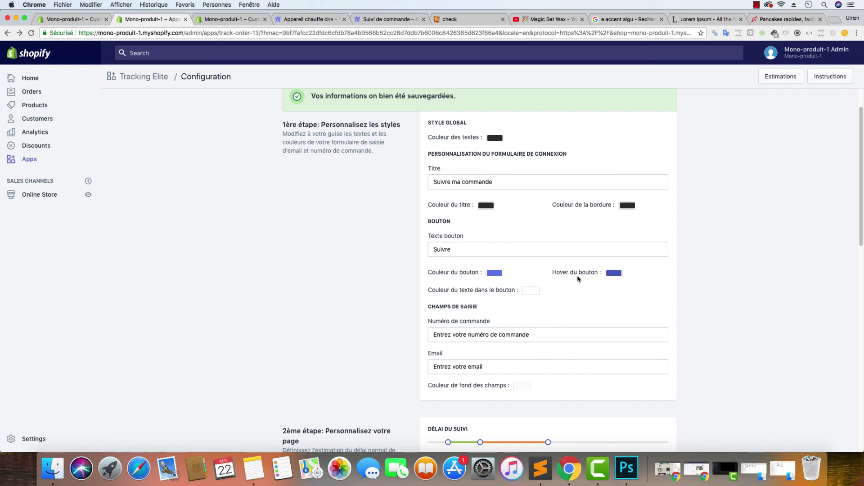
pyautogui.scroll(-3, 388, 282)
pyautogui.scroll(-10, 390, 282)
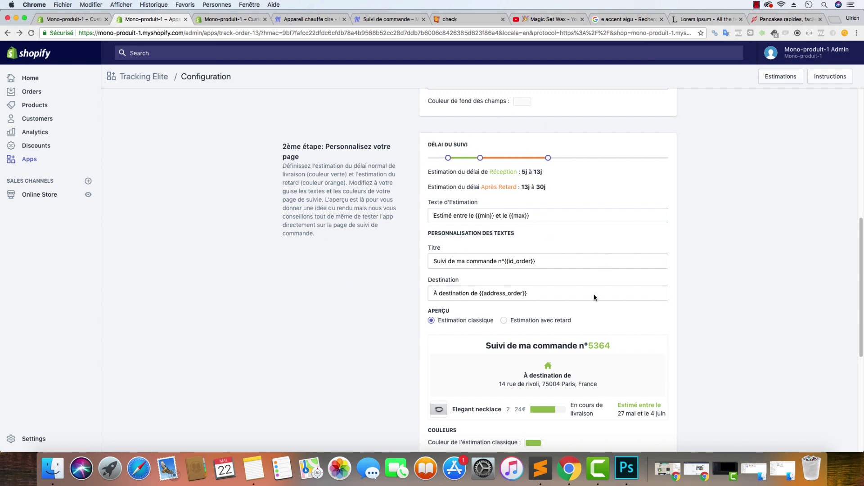
# Reload the configuration and shorten the delivery-estimate slider to 7 and 9 days
pyautogui.press('super+r')
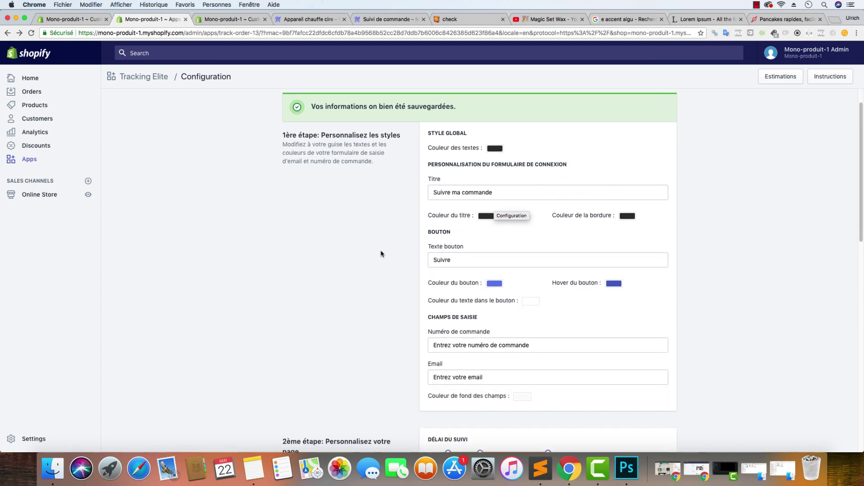
pyautogui.scroll(-5, 383, 254)
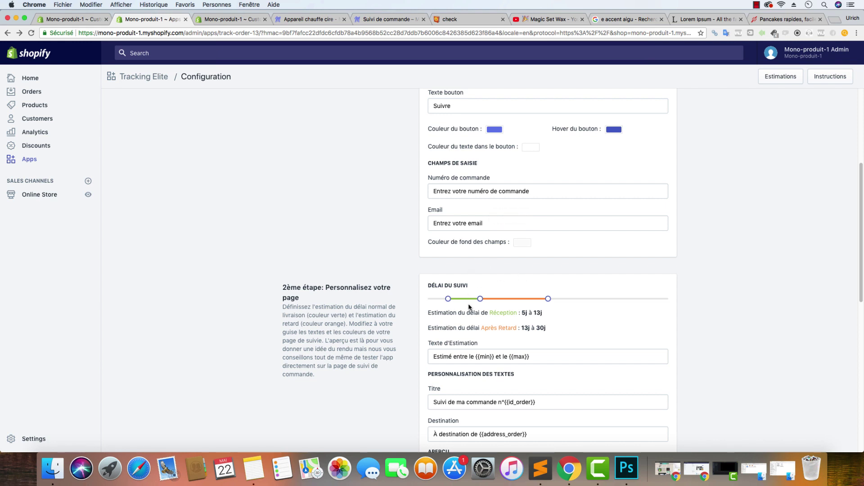
pyautogui.moveTo(480, 299); pyautogui.dragTo(456, 300)
pyautogui.moveTo(549, 301); pyautogui.dragTo(469, 307)
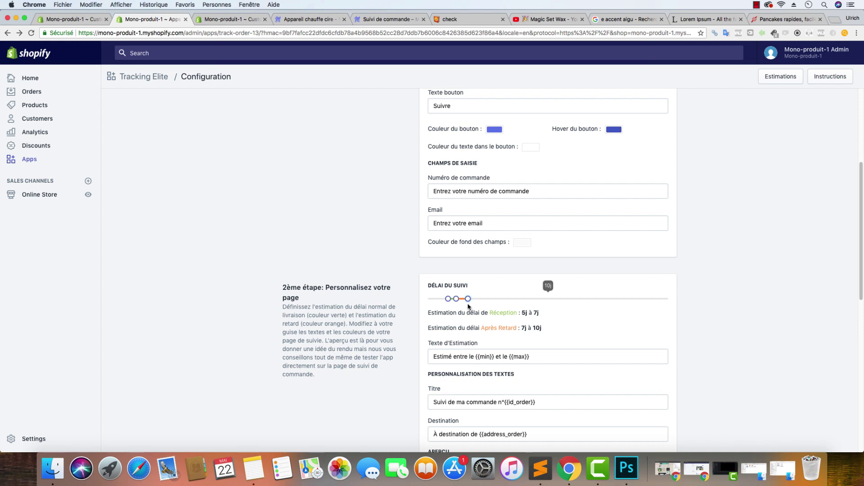
pyautogui.moveTo(467, 300); pyautogui.dragTo(464, 300)
# Limit the preparation status to 2 days and save the tracking configuration
pyautogui.scroll(-5, 646, 349)
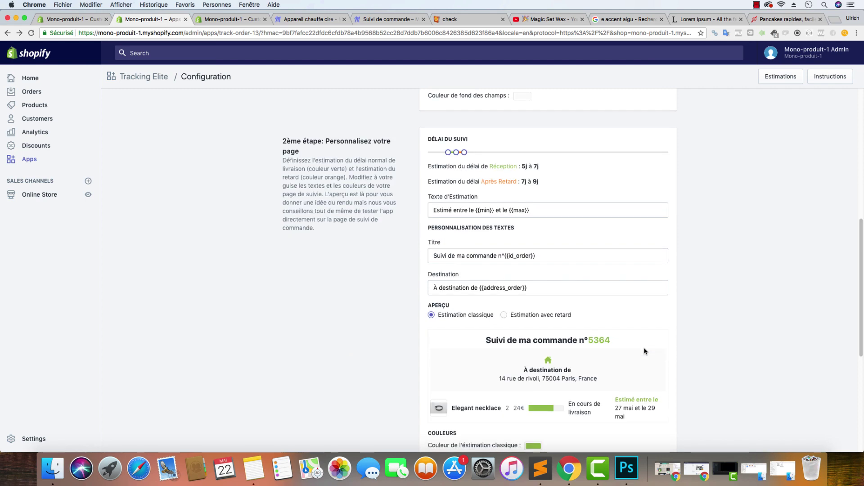
pyautogui.scroll(-3, 646, 350)
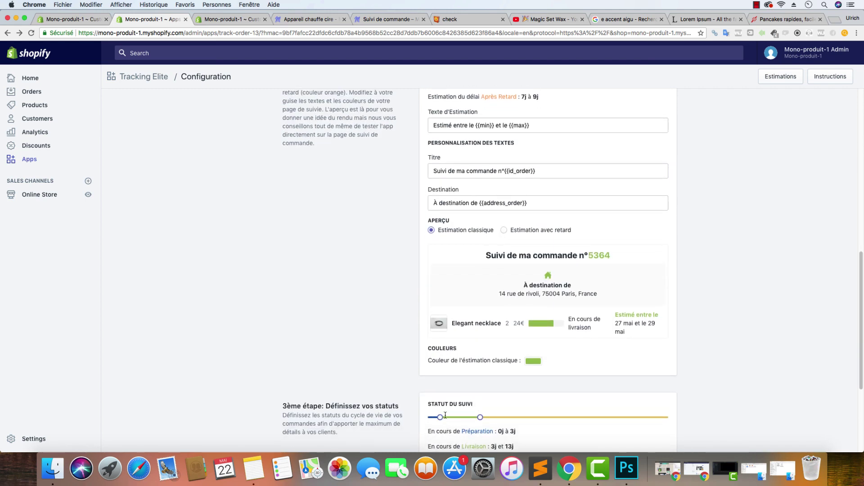
pyautogui.scroll(3, 492, 396)
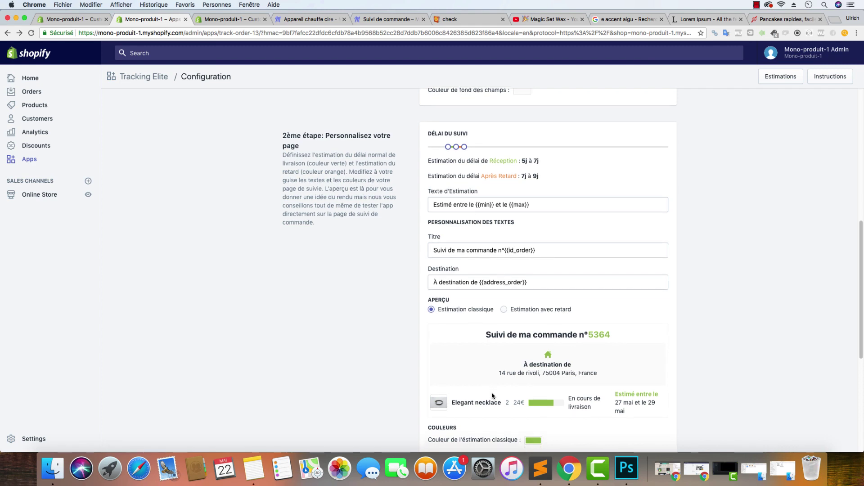
pyautogui.scroll(-5, 492, 396)
pyautogui.moveTo(439, 354)
pyautogui.moveTo(440, 354); pyautogui.dragTo(465, 359)
pyautogui.moveTo(480, 356)
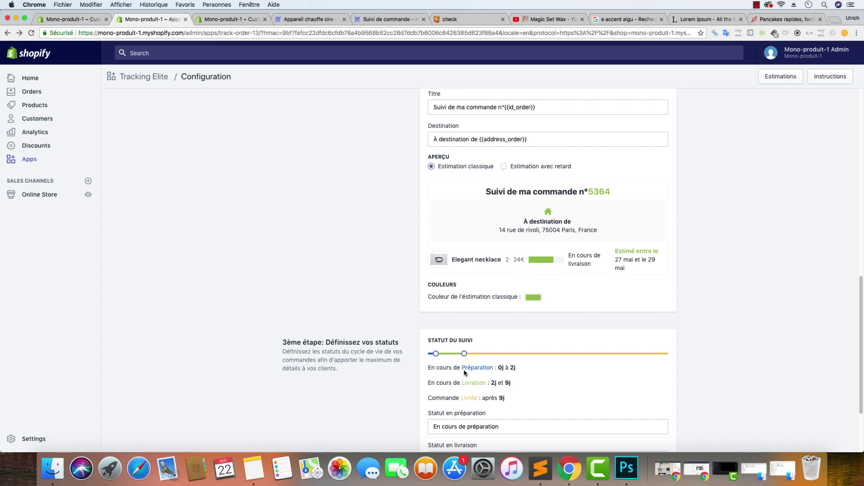
pyautogui.scroll(5, 524, 360)
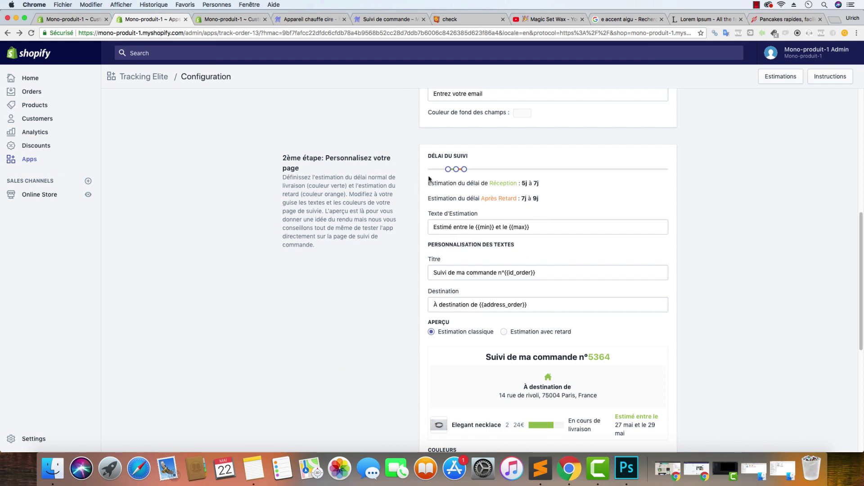
pyautogui.scroll(-7, 539, 259)
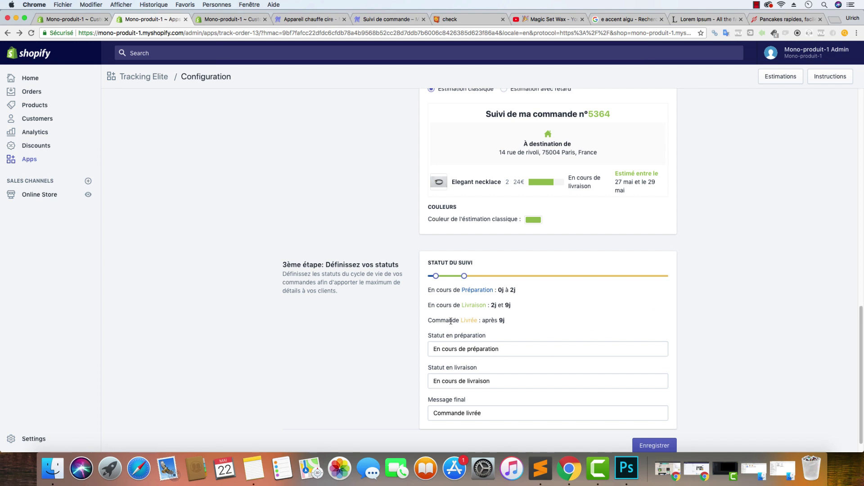
pyautogui.click(655, 445)
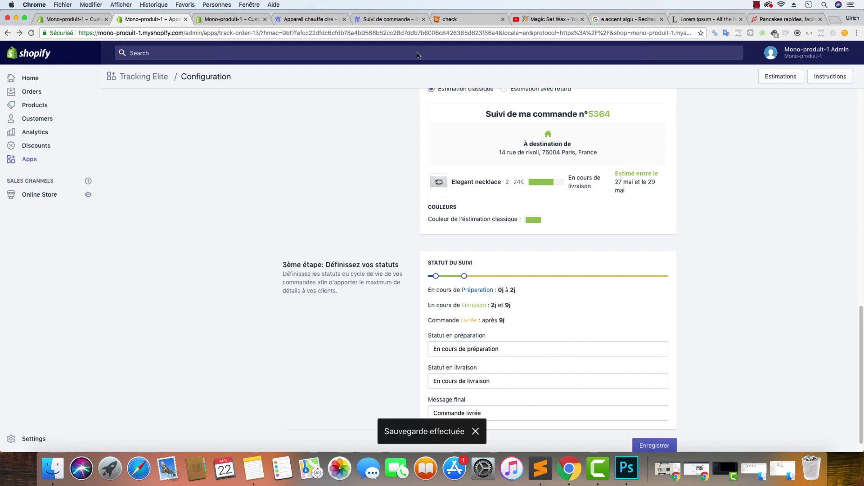
pyautogui.click(363, 23)
# Bring up the Magic Set Wax order-tracking page and look over its form
pyautogui.click(30, 33)
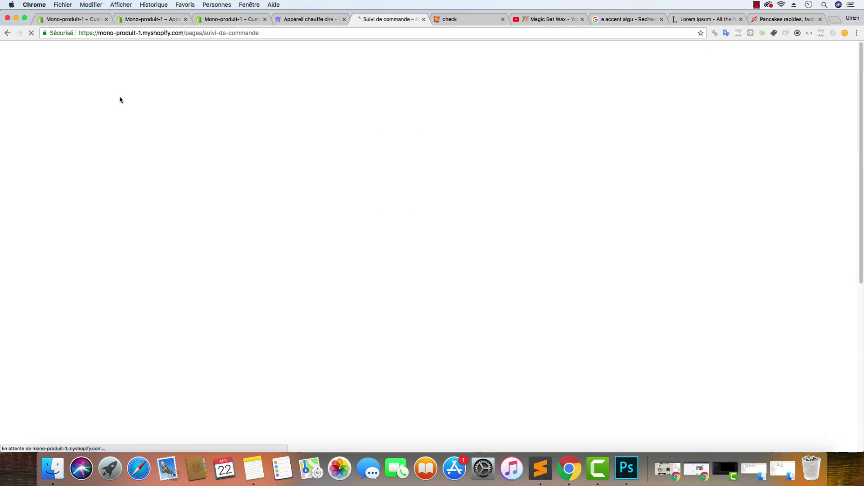
pyautogui.click(375, 174)
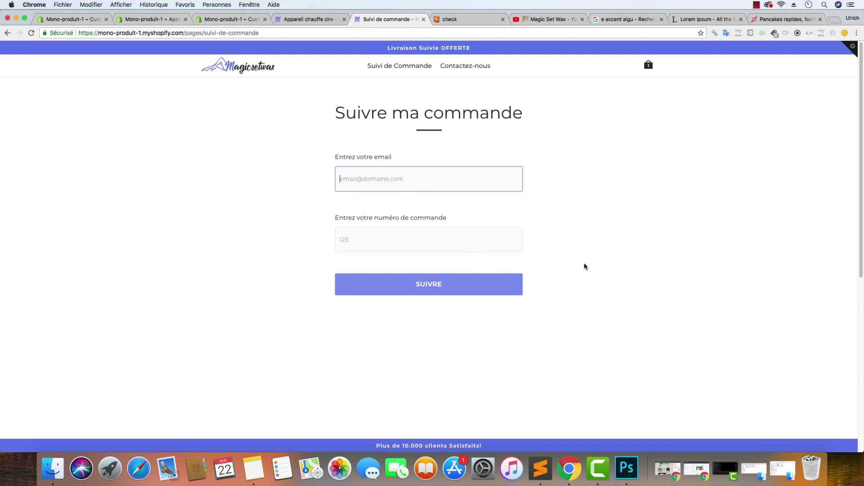
pyautogui.scroll(-5, 594, 265)
pyautogui.scroll(5, 649, 202)
# Load the SoElegance store in a new tab and go to its order-tracking page
pyautogui.click(835, 20)
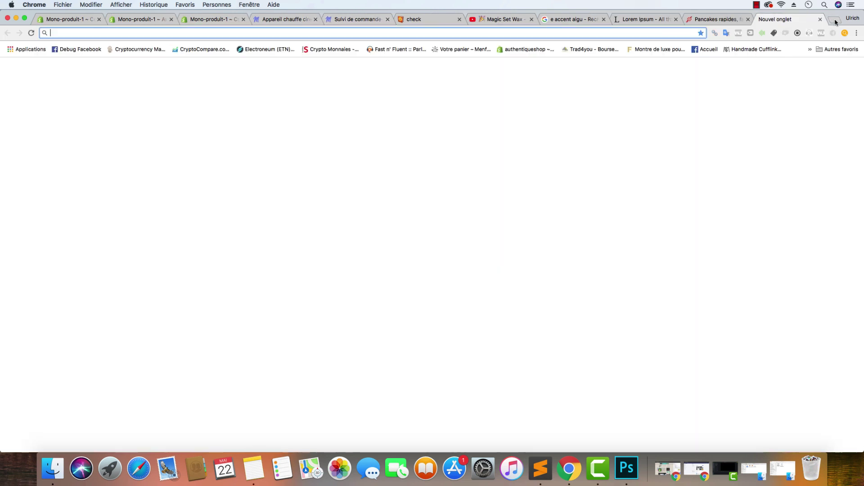
pyautogui.write('soe')
pyautogui.press('Return')
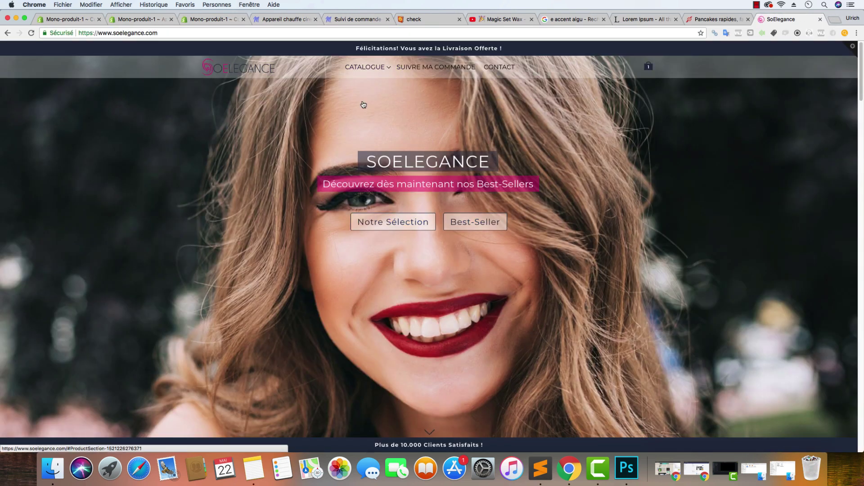
pyautogui.click(452, 71)
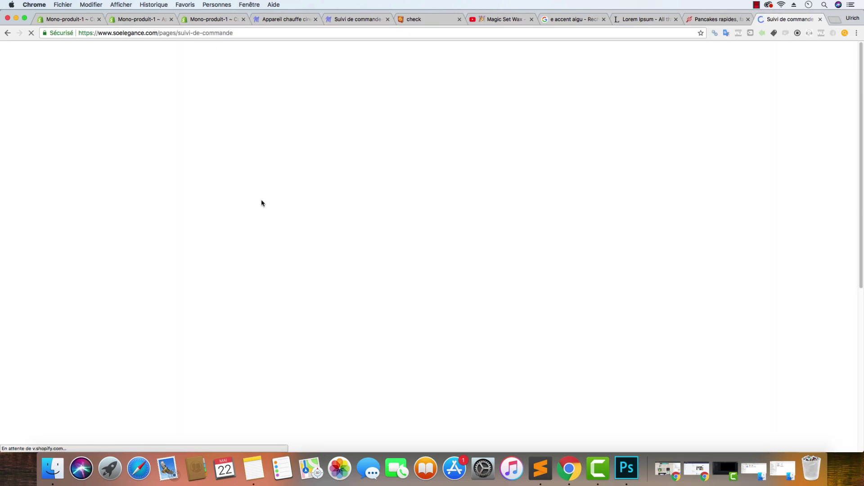
# Look up order 002 using a saved test email on the SoElegance tracking form
pyautogui.click(405, 180)
pyautogui.click(399, 217)
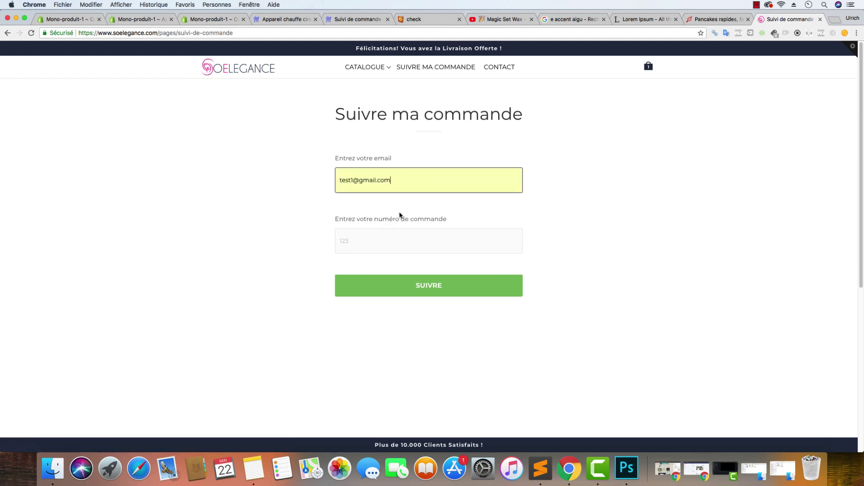
pyautogui.click(396, 236)
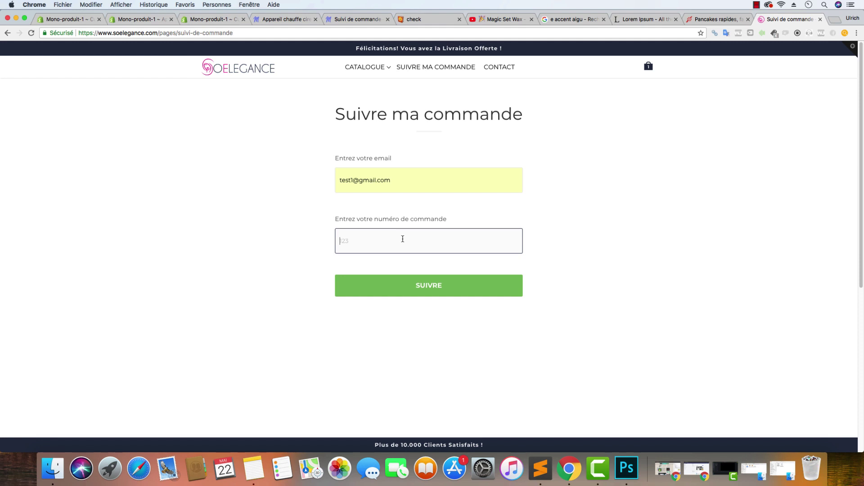
pyautogui.write('001')
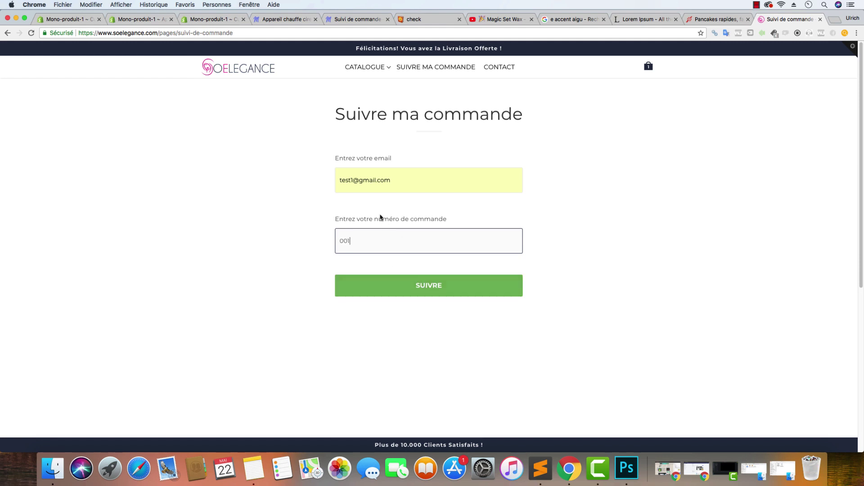
pyautogui.click(352, 179)
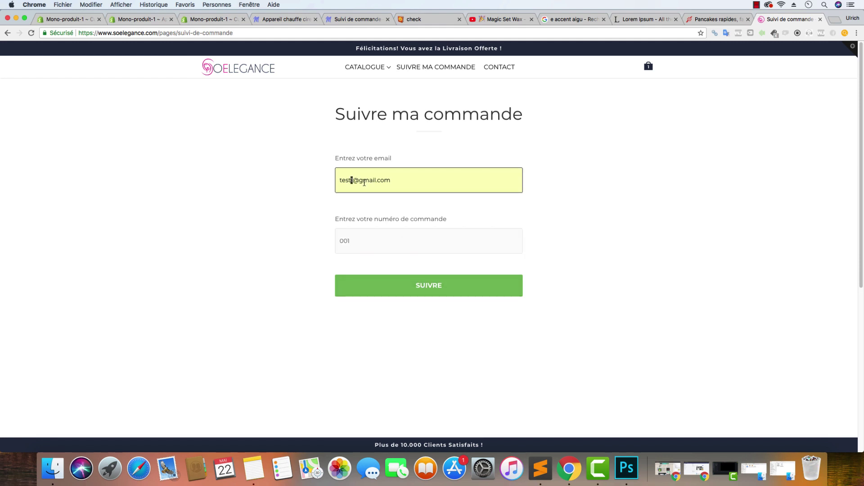
pyautogui.write('2')
pyautogui.click(351, 242)
pyautogui.write('2')
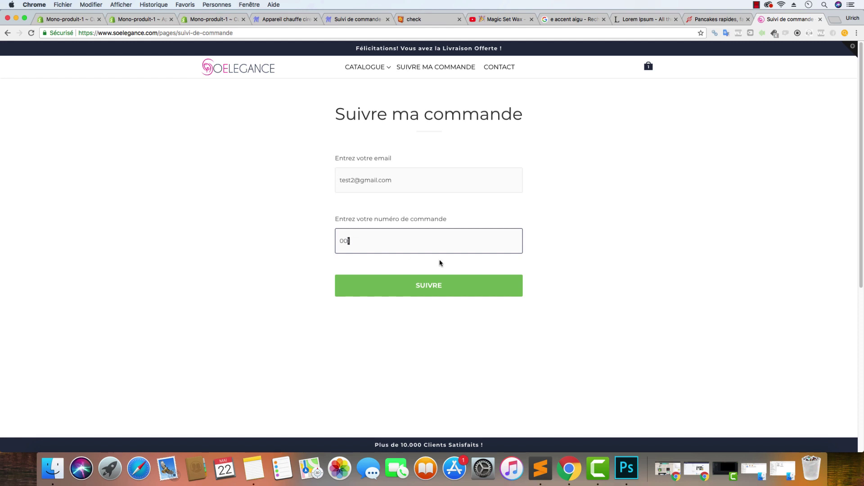
pyautogui.click(427, 285)
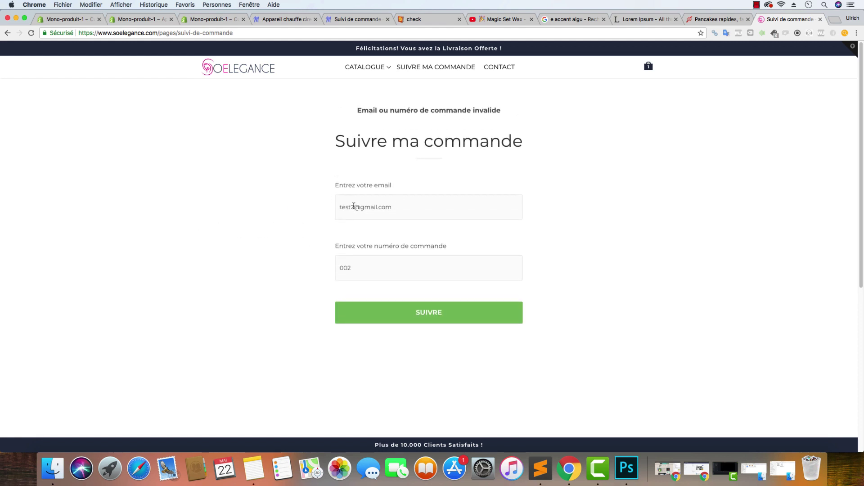
# Retry the lookup with the corrected email and order 001, then open the store admin
pyautogui.click(353, 207)
pyautogui.press('BackSpace')
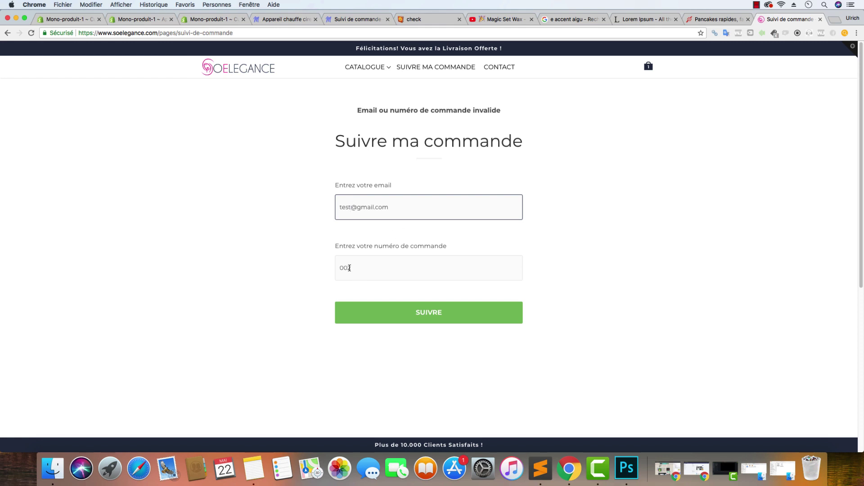
pyautogui.moveTo(347, 269); pyautogui.dragTo(354, 270)
pyautogui.write('1')
pyautogui.click(416, 283)
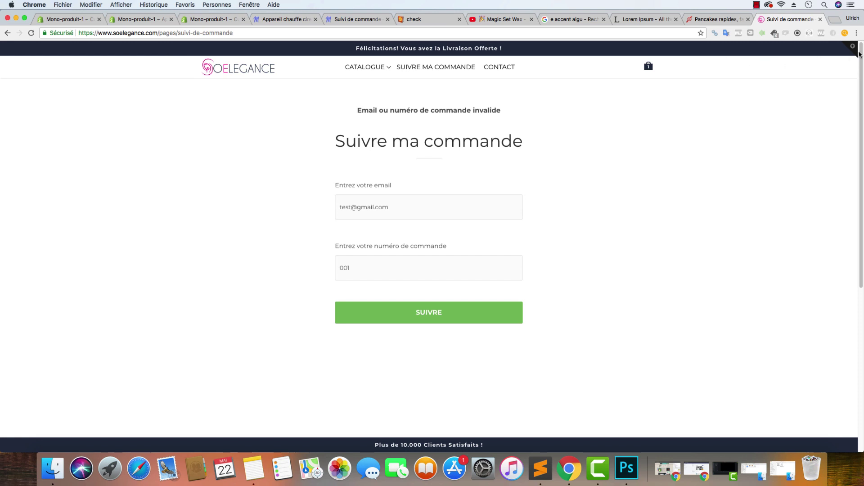
pyautogui.click(173, 58)
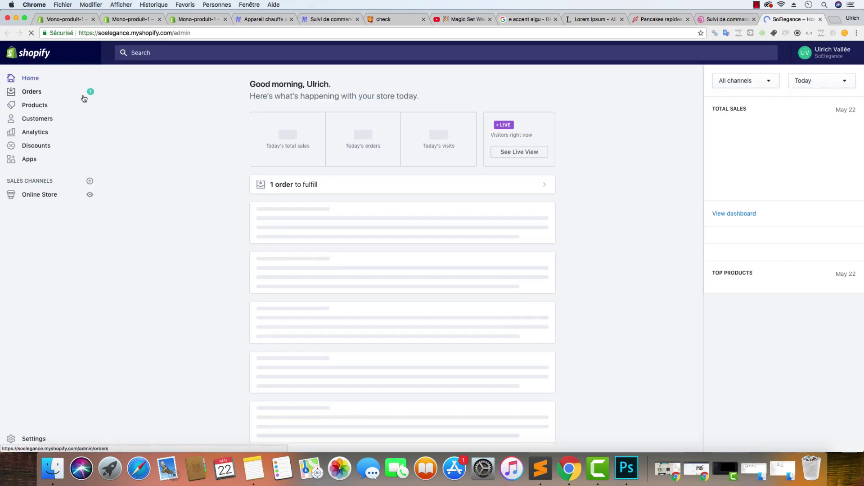
# Check order #1001's number in the admin Orders list, then close the admin tab
pyautogui.click(84, 99)
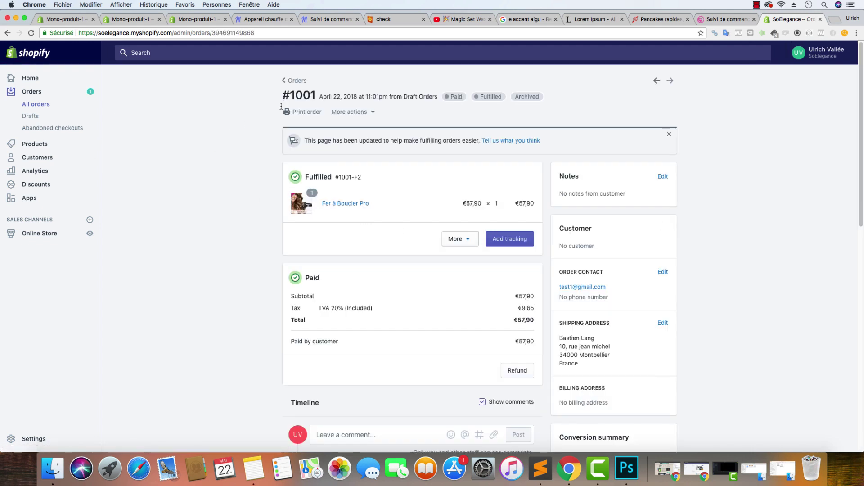
pyautogui.moveTo(316, 96); pyautogui.dragTo(291, 95)
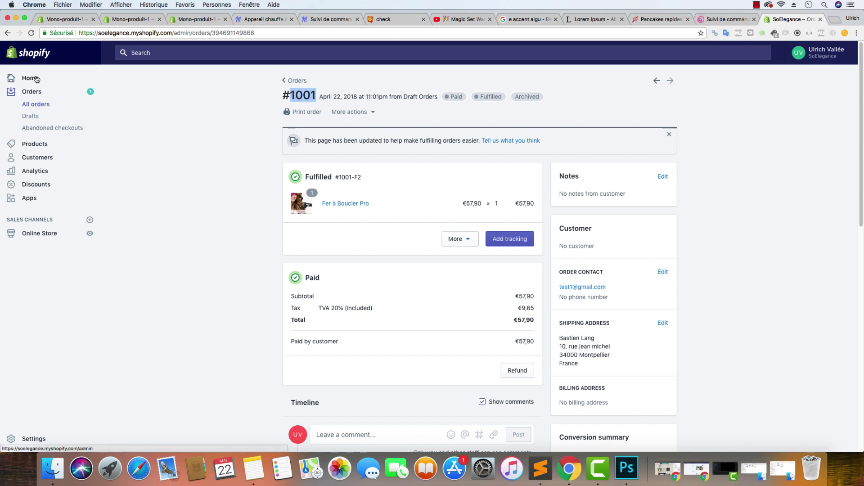
pyautogui.click(820, 19)
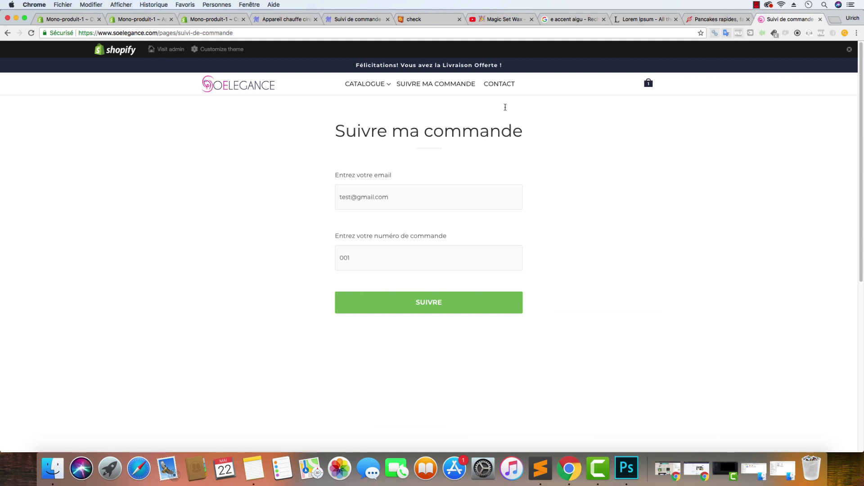
# Submit the test2 email with order 1002, showing Push-Up Invisible and Fitness Pad 3D delivered
pyautogui.click(351, 198)
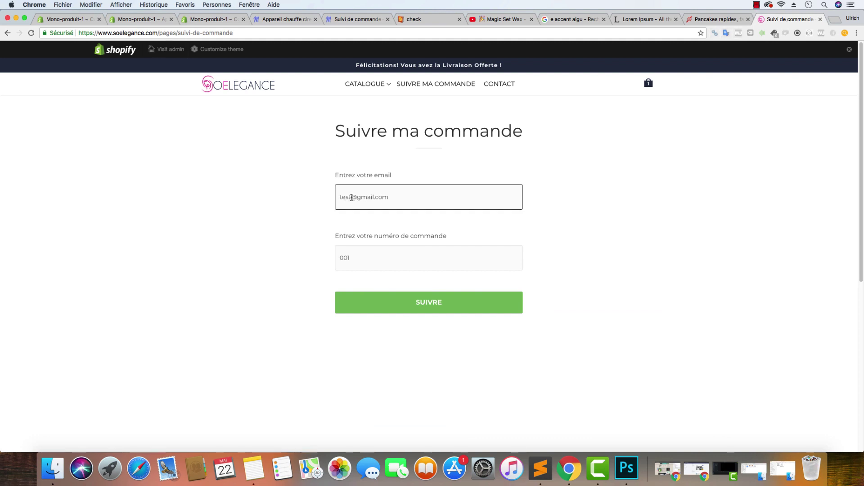
pyautogui.write('2')
pyautogui.doubleClick(365, 257)
pyautogui.write('1')
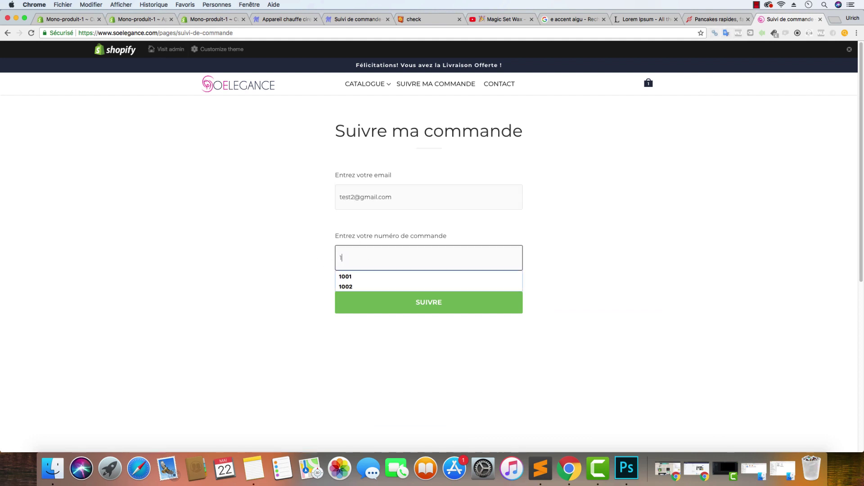
pyautogui.write('002')
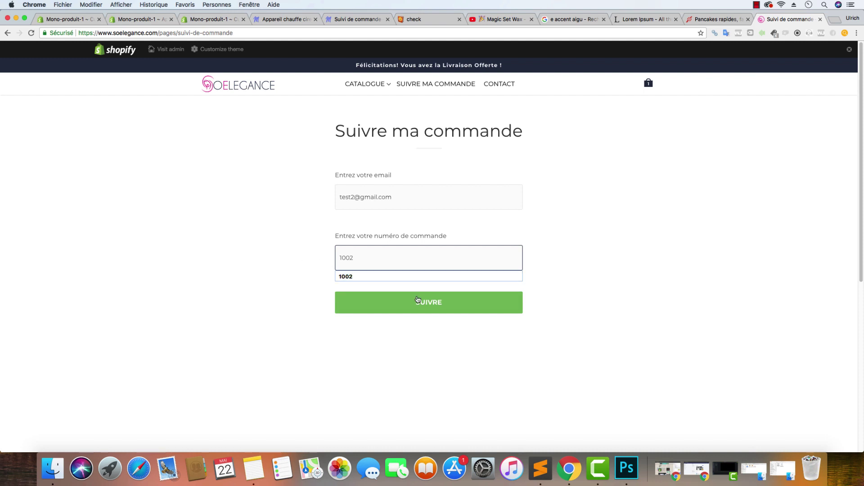
pyautogui.click(417, 301)
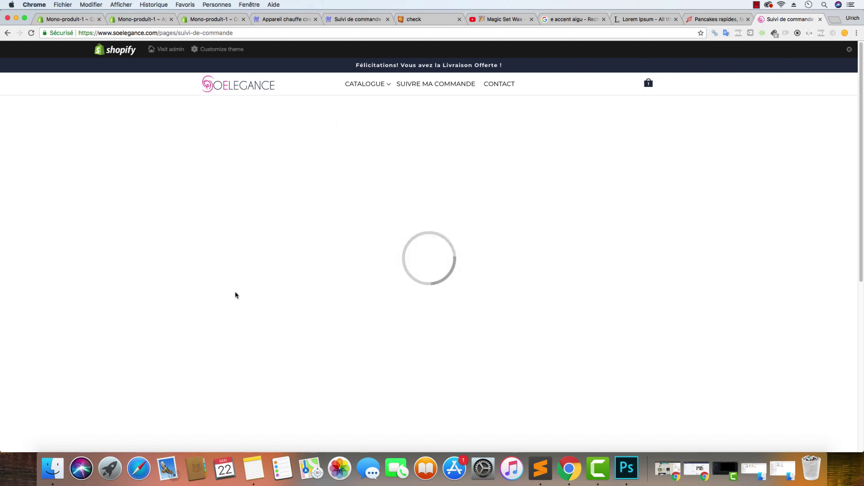
pyautogui.click(850, 48)
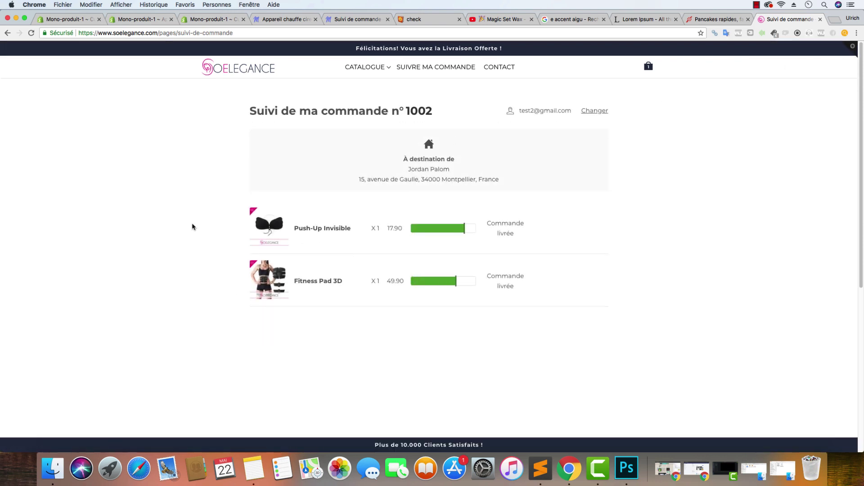
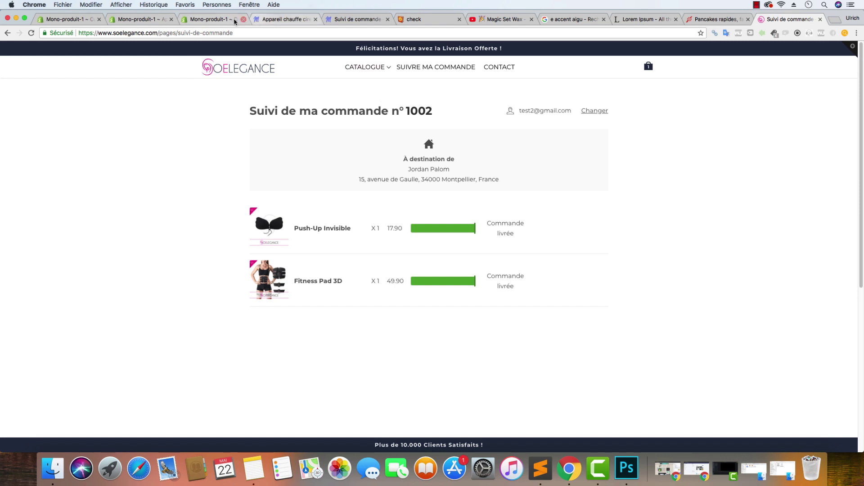
# Review and reload the Tracking Elite configuration page
pyautogui.click(215, 20)
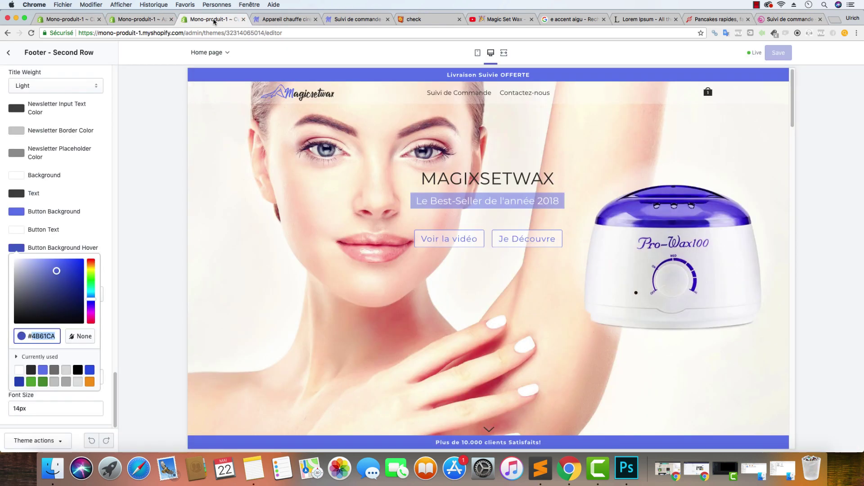
pyautogui.click(150, 20)
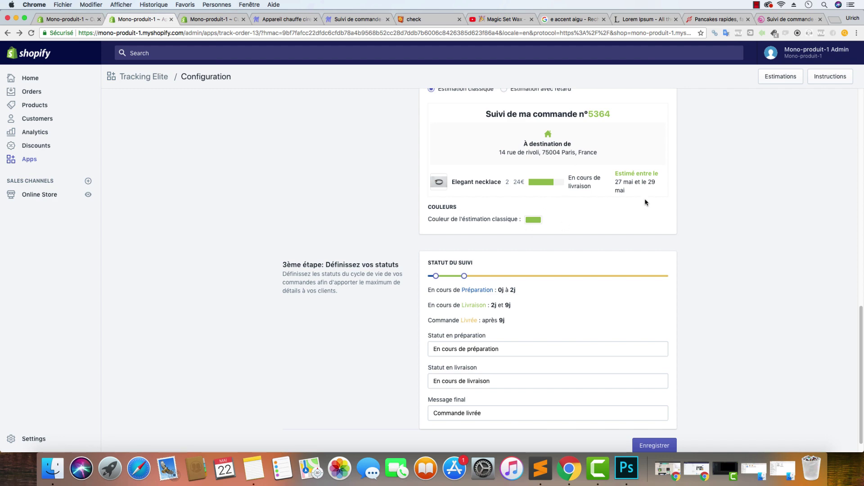
pyautogui.scroll(-1, 748, 169)
pyautogui.scroll(10, 779, 133)
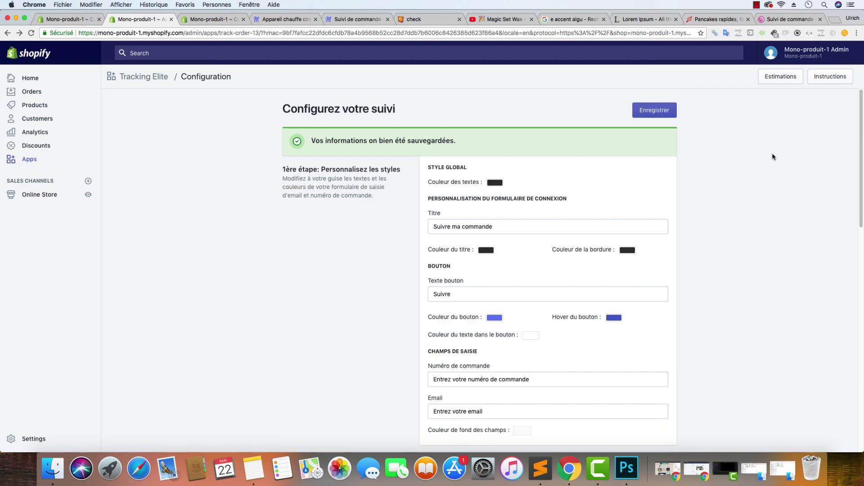
pyautogui.click(165, 80)
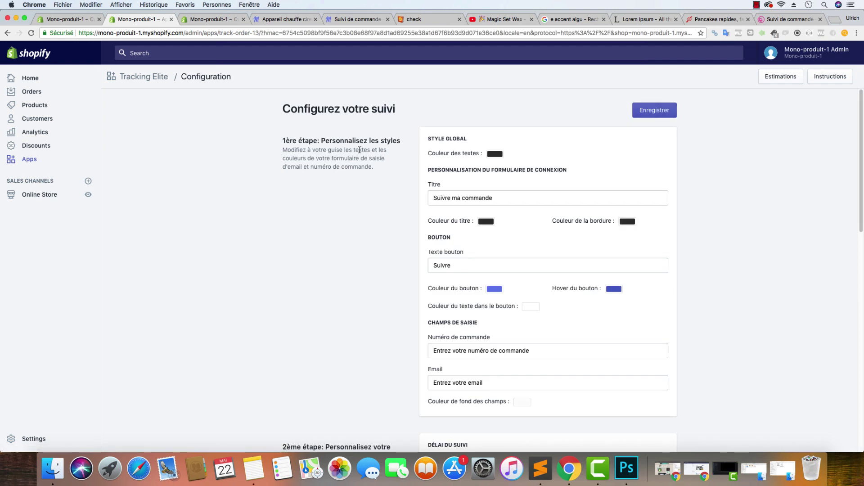
# Start a new delivery estimation, cancel the product picker, then go to the Magicsetwax home page
pyautogui.click(780, 75)
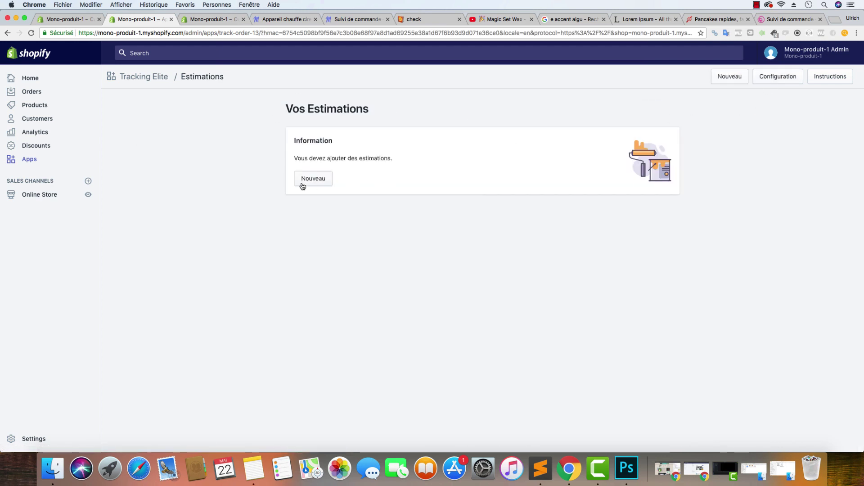
pyautogui.click(302, 182)
pyautogui.click(478, 207)
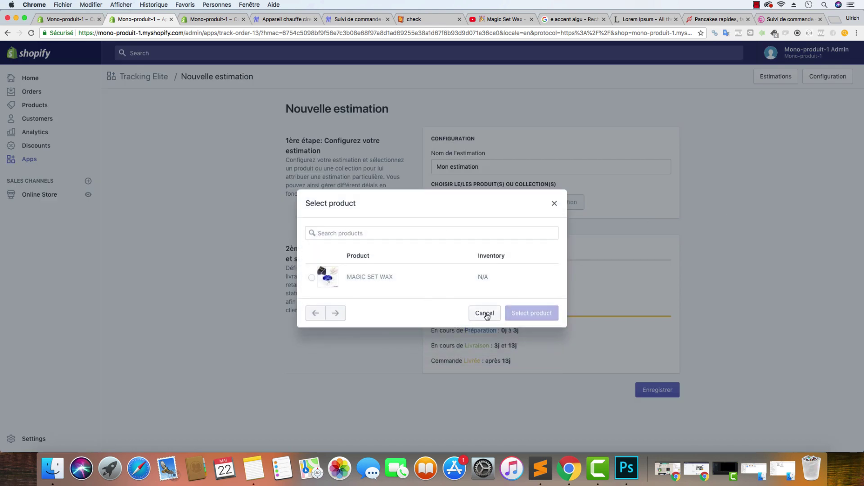
pyautogui.click(487, 314)
pyautogui.click(155, 81)
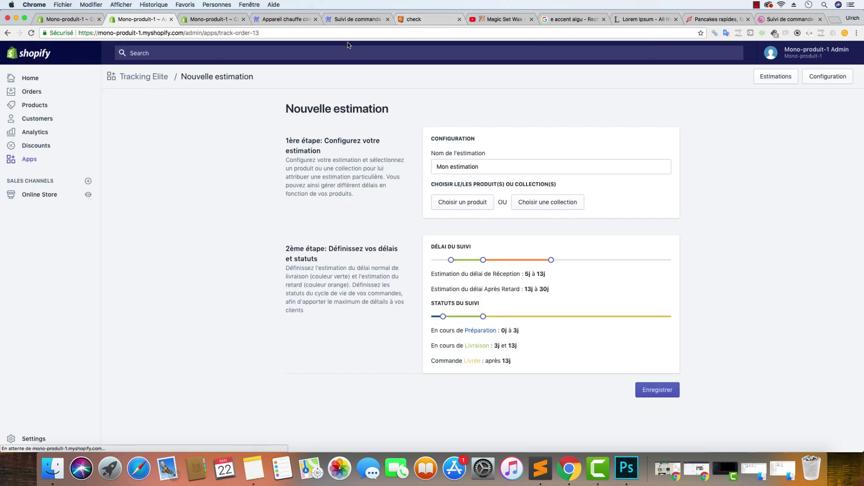
pyautogui.click(356, 19)
pyautogui.click(255, 69)
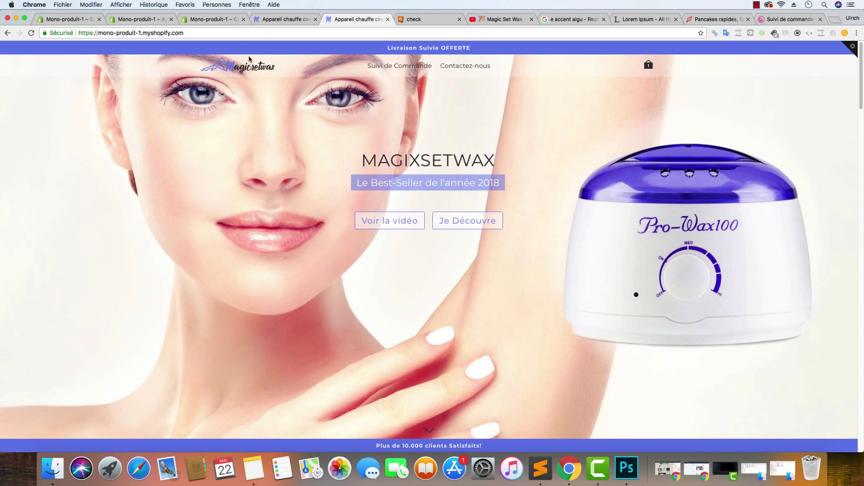
# Search Google for 'product reviews app shopify' from the SoElegance order-tracking tab
pyautogui.scroll(-1, 305, 102)
pyautogui.scroll(-3, 306, 103)
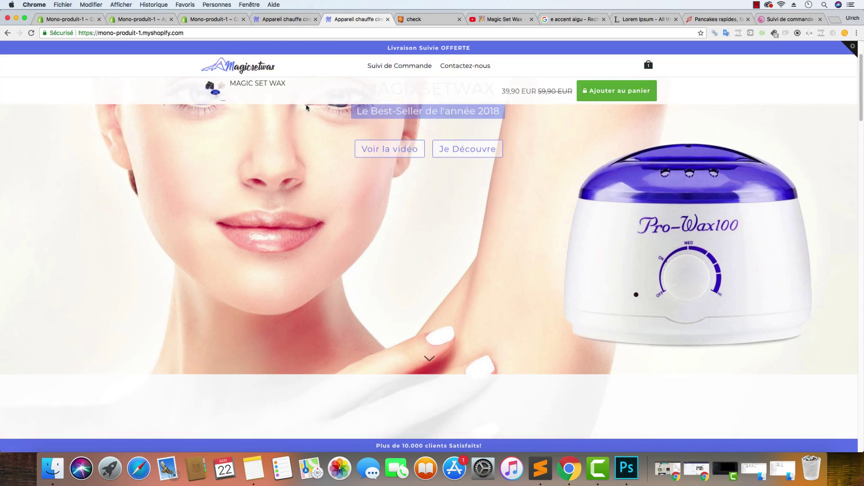
pyautogui.scroll(3, 306, 103)
pyautogui.click(790, 19)
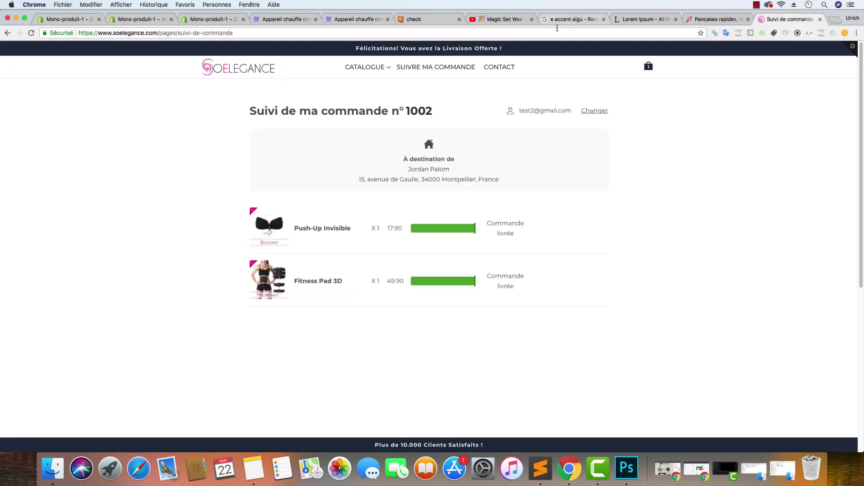
pyautogui.click(561, 33)
pyautogui.write('prod')
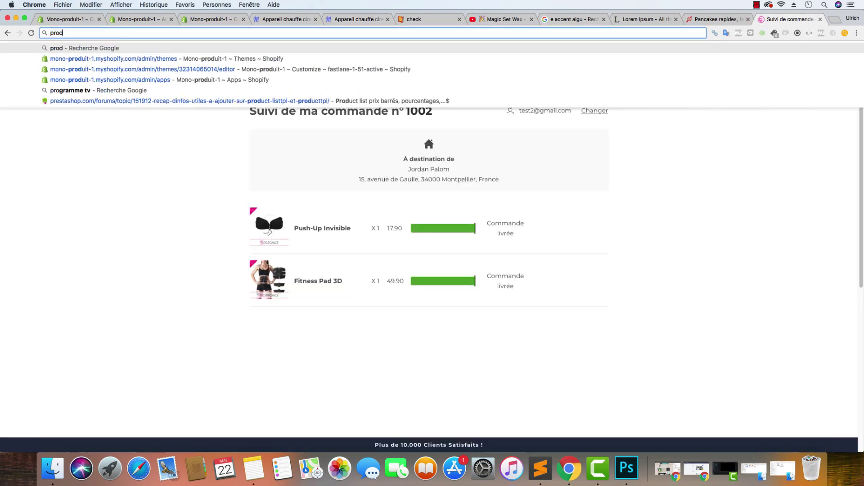
pyautogui.write('uct revie')
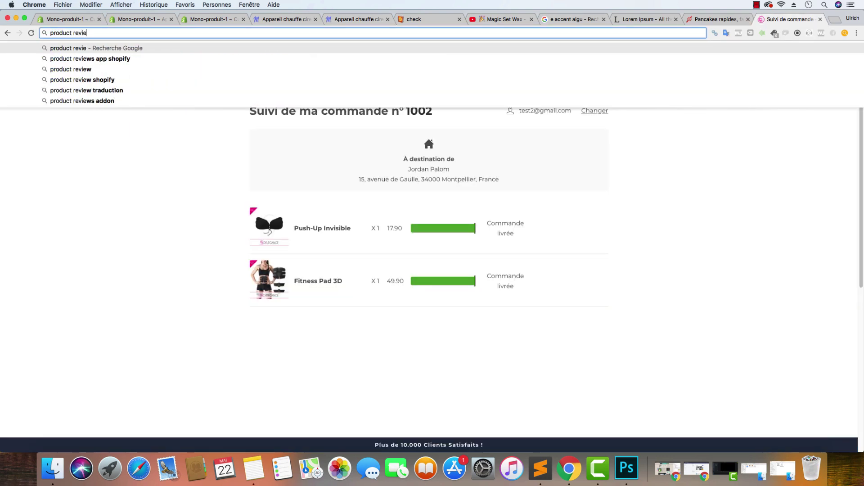
pyautogui.write('w')
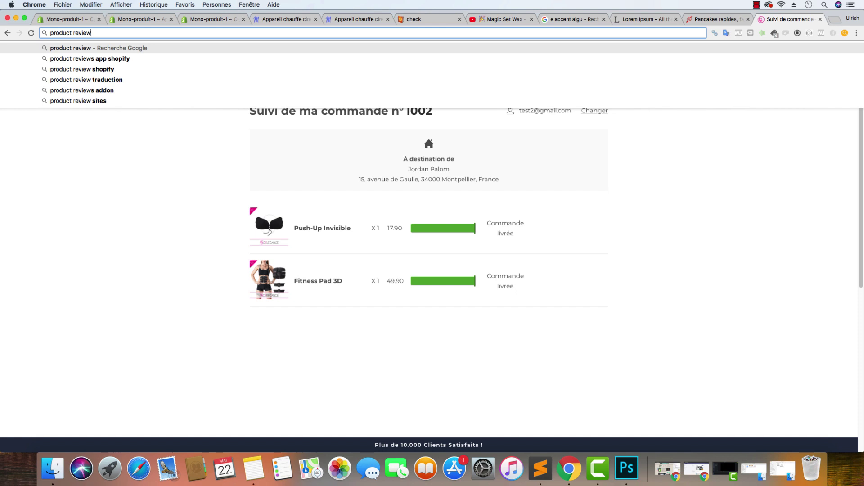
pyautogui.click(170, 61)
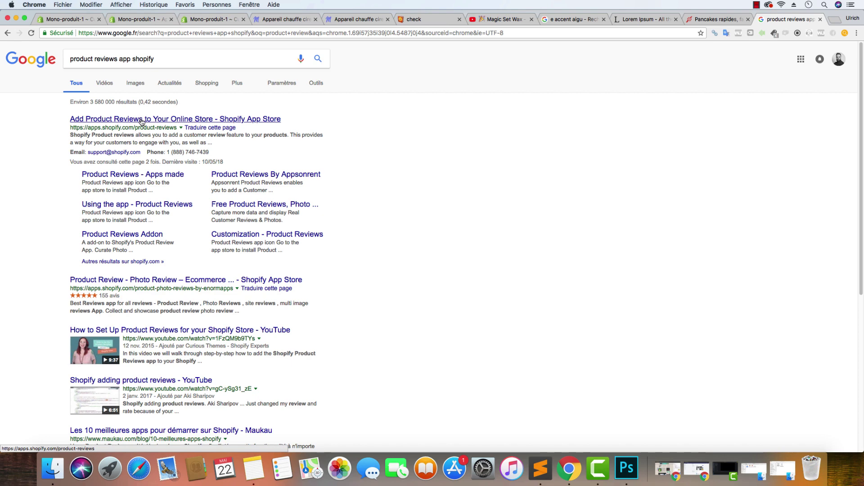
# Open the 'Add Product Reviews to Your Online Store - Shopify App Store' result
pyautogui.click(141, 122)
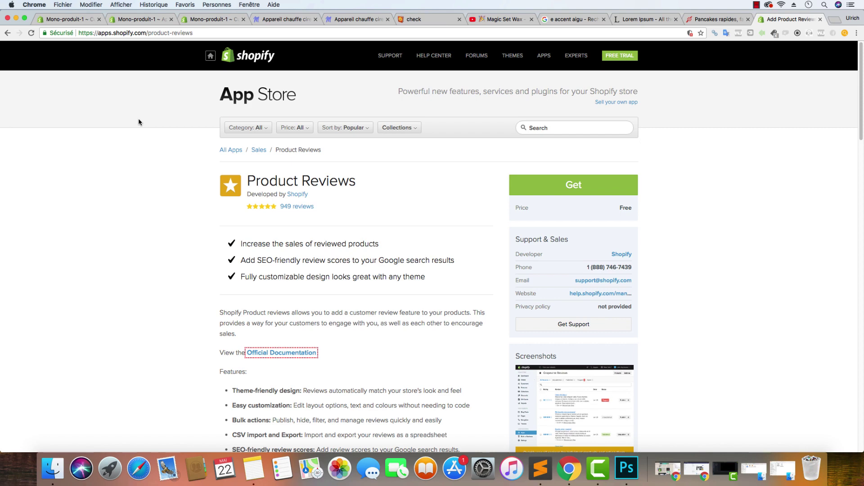
# In Gmail, download Traduction Products Reviews.txt from the (aucun objet) email
pyautogui.click(688, 20)
pyautogui.click(600, 33)
pyautogui.write('gmail.com')
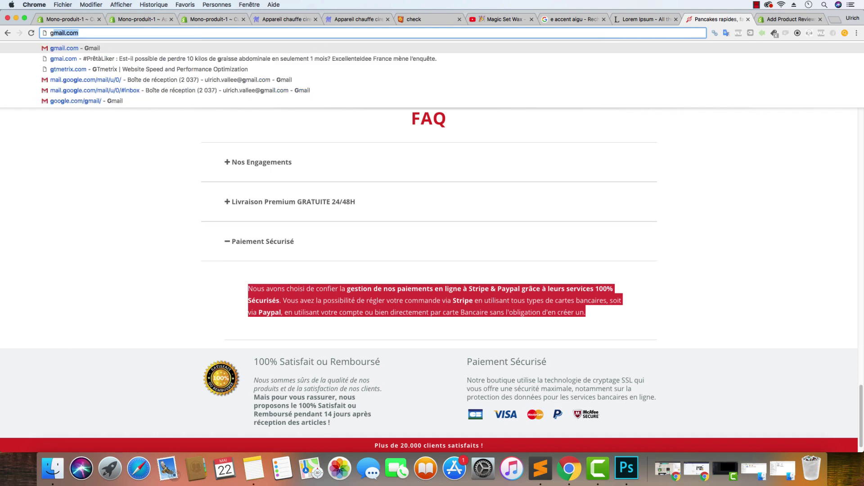
pyautogui.press('Return')
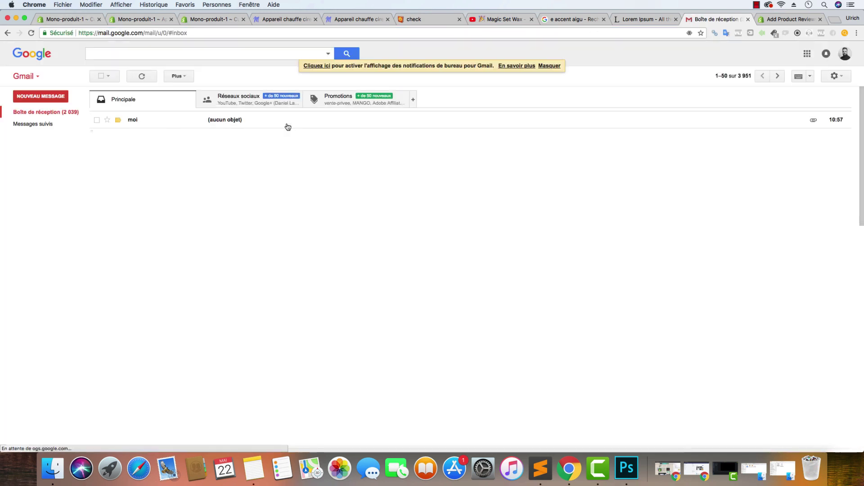
pyautogui.click(291, 122)
pyautogui.click(133, 191)
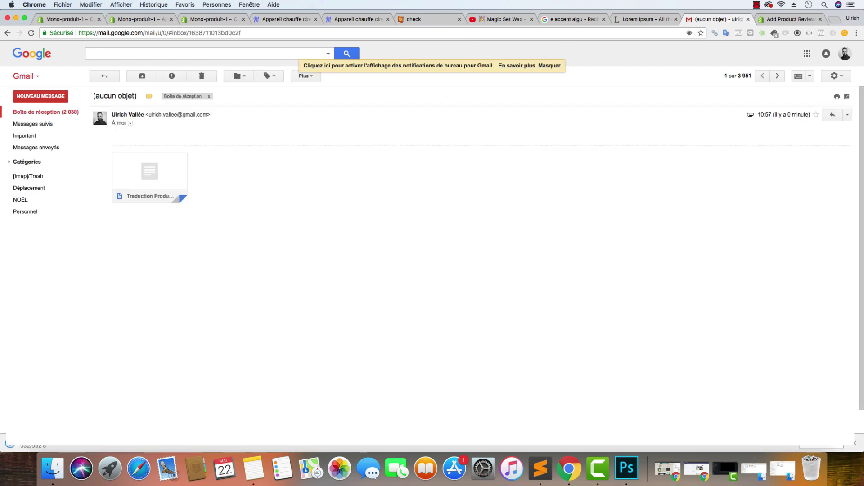
# Move the downloaded text file into the MagicSetWax project folder in Finder
pyautogui.press('super+Tab')
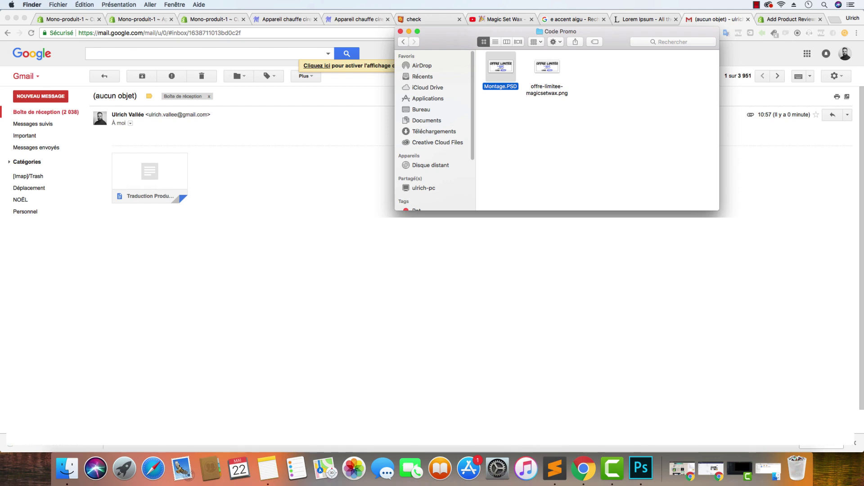
pyautogui.click(66, 22)
pyautogui.click(83, 23)
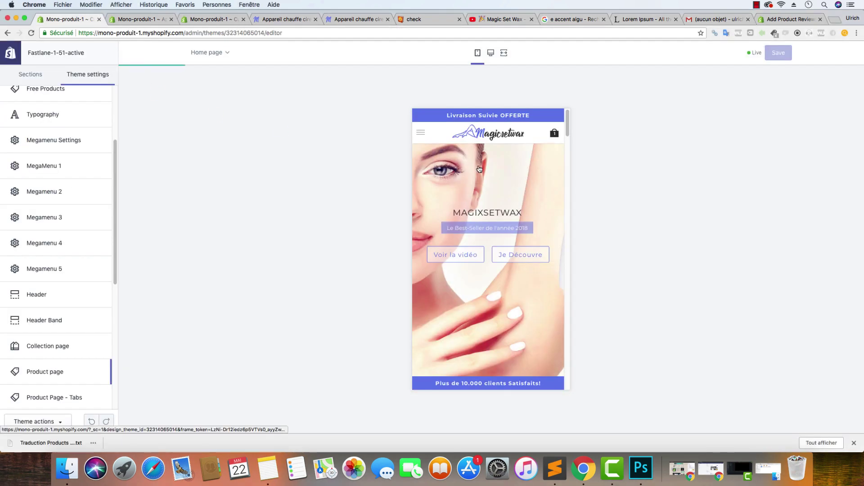
pyautogui.moveTo(50, 443); pyautogui.dragTo(67, 468)
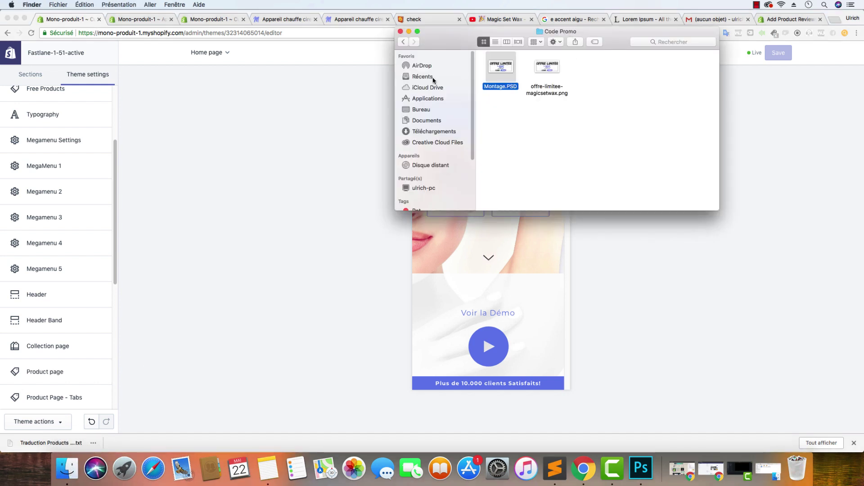
pyautogui.click(404, 41)
pyautogui.moveTo(30, 445); pyautogui.dragTo(603, 175)
# Open the translation file in Sublime Text and hide the colour-codes editor window
pyautogui.rightClick(609, 177)
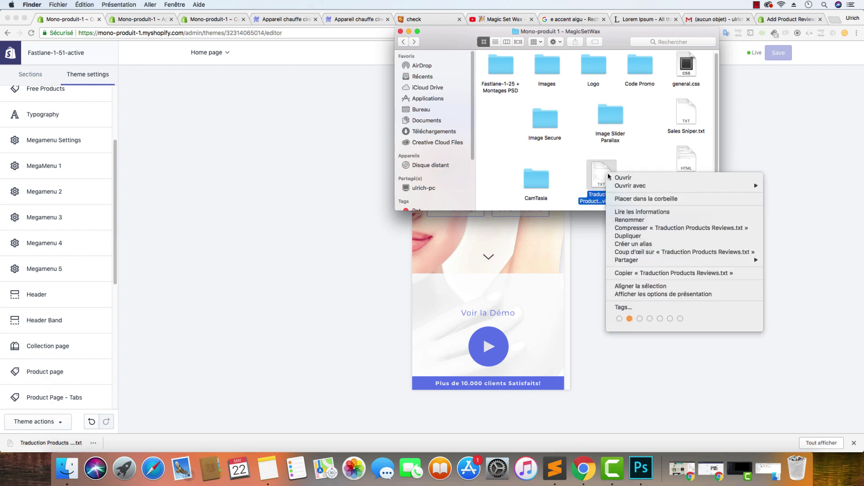
pyautogui.moveTo(634, 186)
pyautogui.click(808, 236)
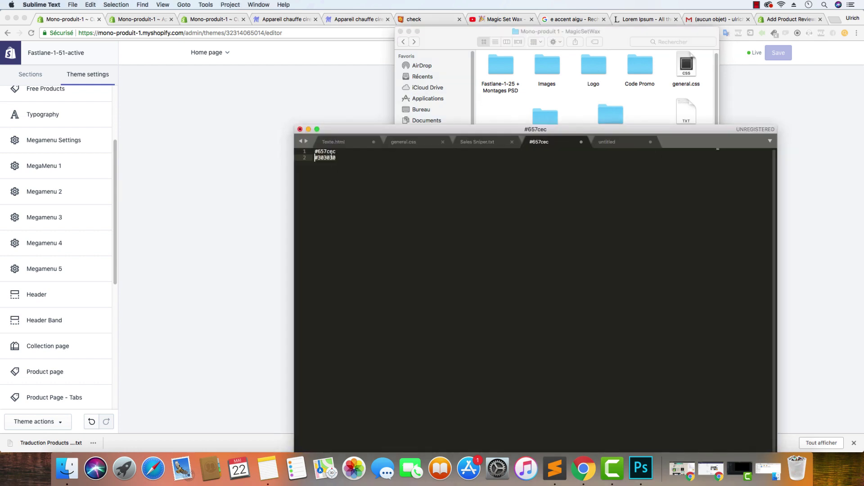
pyautogui.click(743, 134)
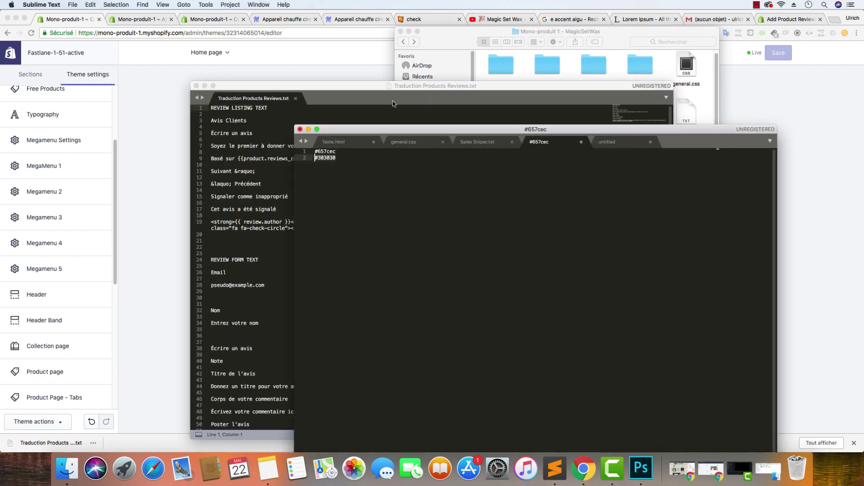
pyautogui.click(308, 129)
pyautogui.click(788, 18)
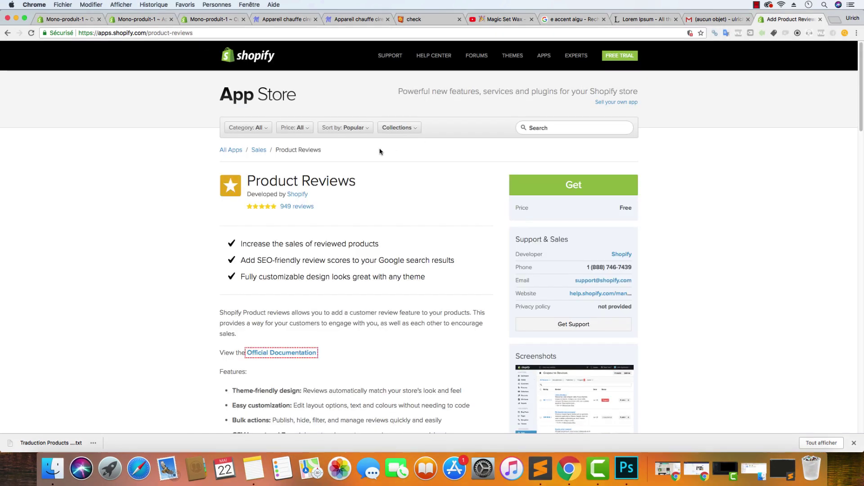
# Get Product Reviews, replacing soelegance with mono-produit-1 in the store URL, and log in
pyautogui.click(518, 181)
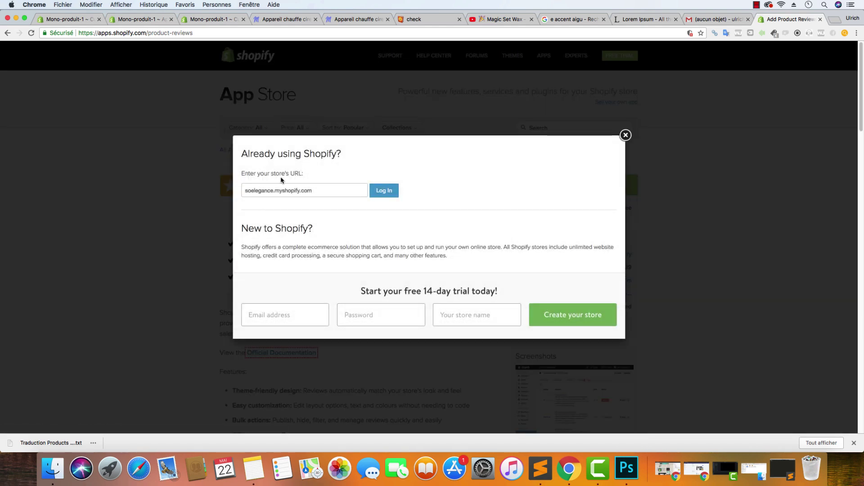
pyautogui.doubleClick(269, 190)
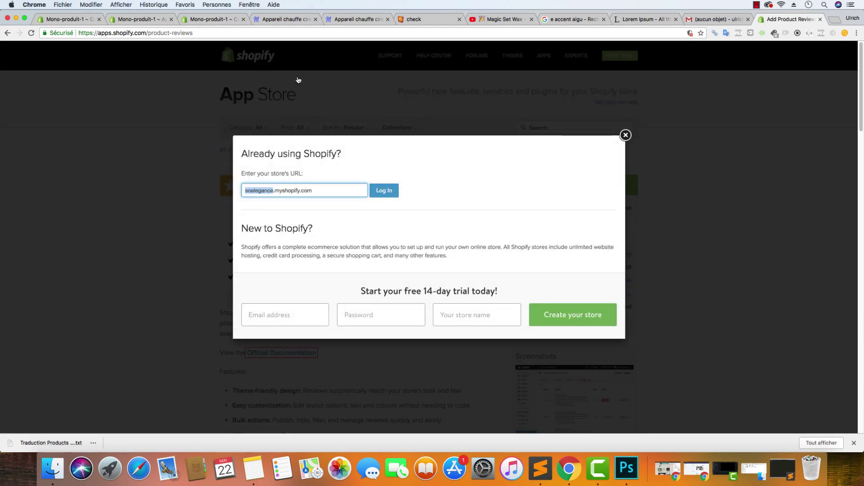
pyautogui.click(137, 19)
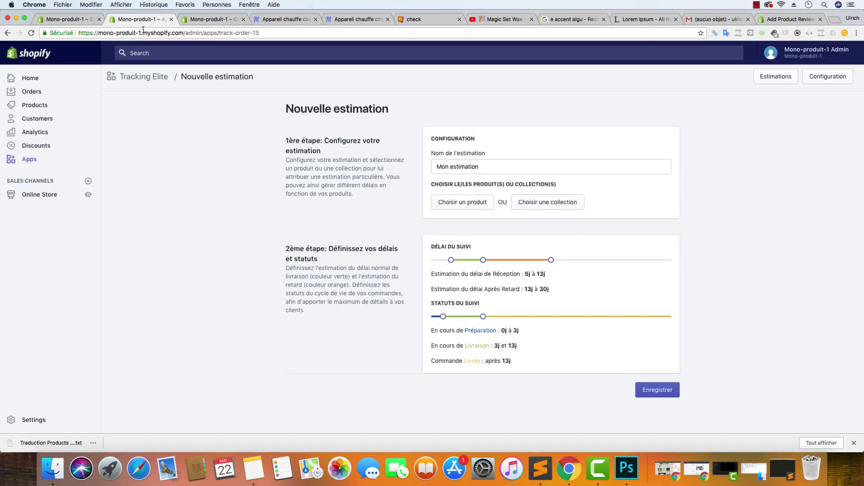
pyautogui.click(144, 31)
pyautogui.click(141, 33)
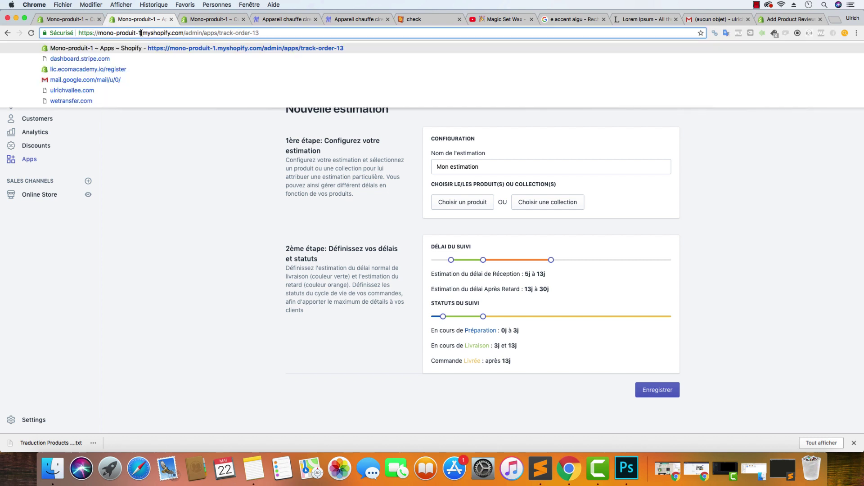
pyautogui.moveTo(140, 33); pyautogui.dragTo(97, 33)
pyautogui.press('super+c')
pyautogui.click(774, 22)
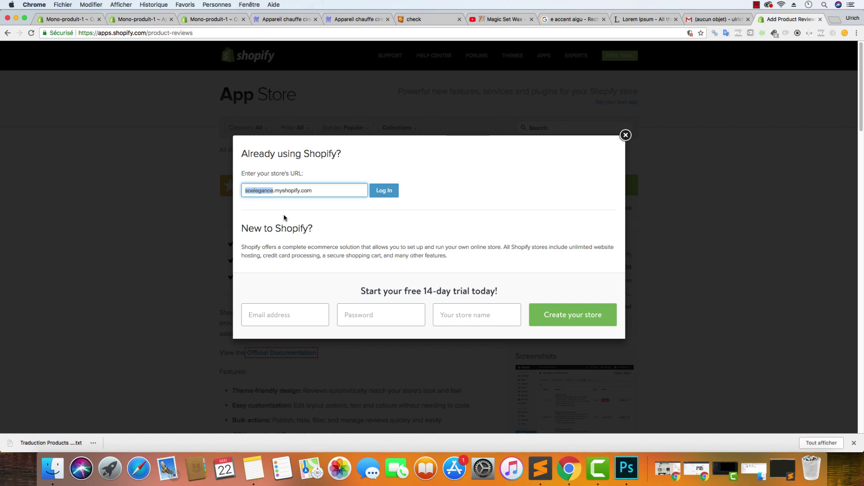
pyautogui.press('super+v')
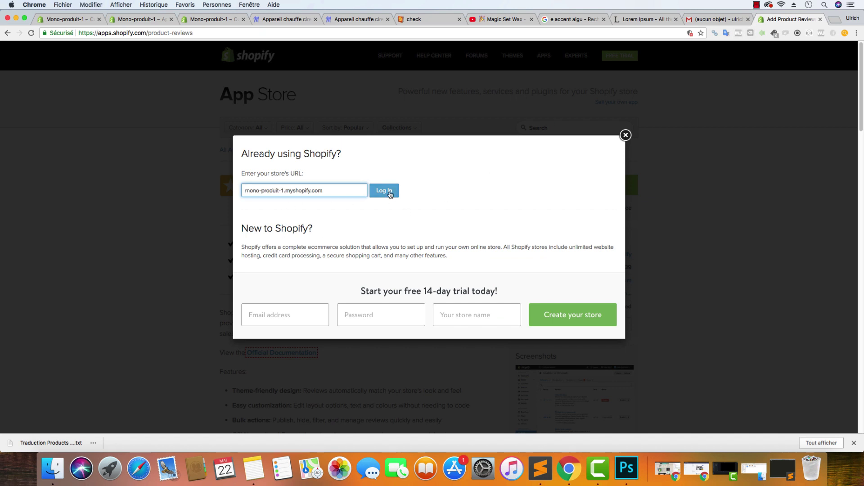
pyautogui.click(384, 190)
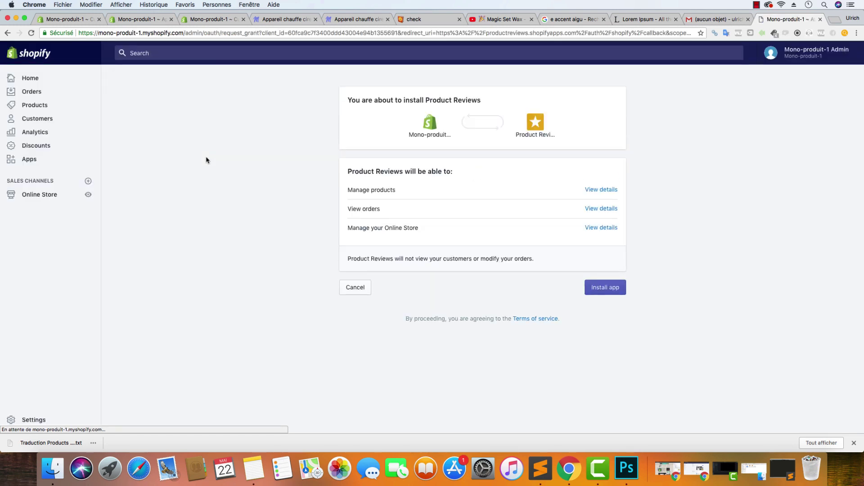
# Install Product Reviews and reload the 502 Bad Gateway page until the app loads
pyautogui.click(606, 288)
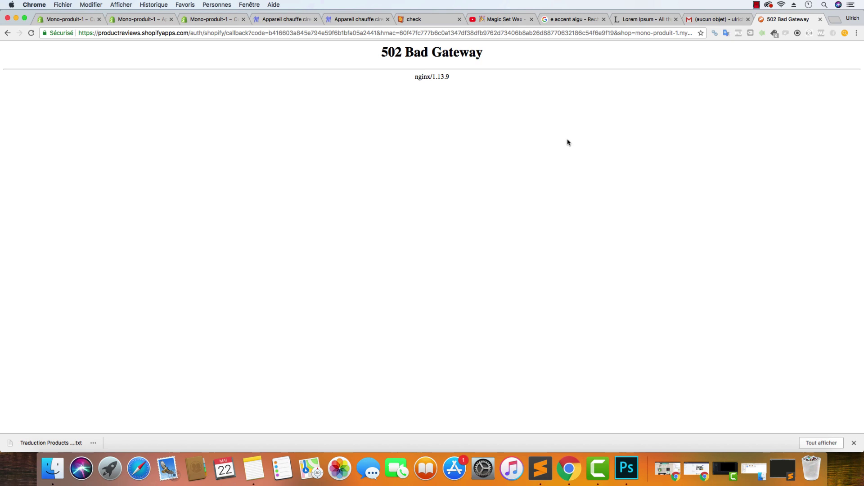
pyautogui.click(31, 33)
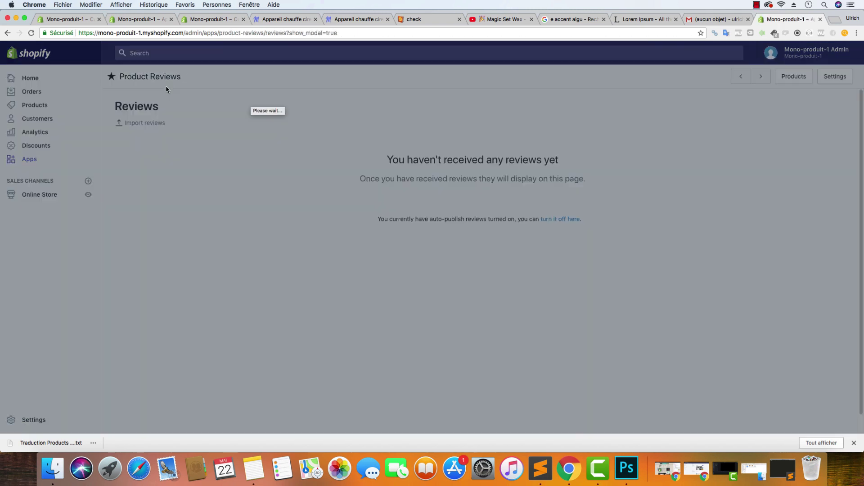
# Open Product Reviews Settings and place the browser and Sublime Text translation file side by side
pyautogui.click(541, 326)
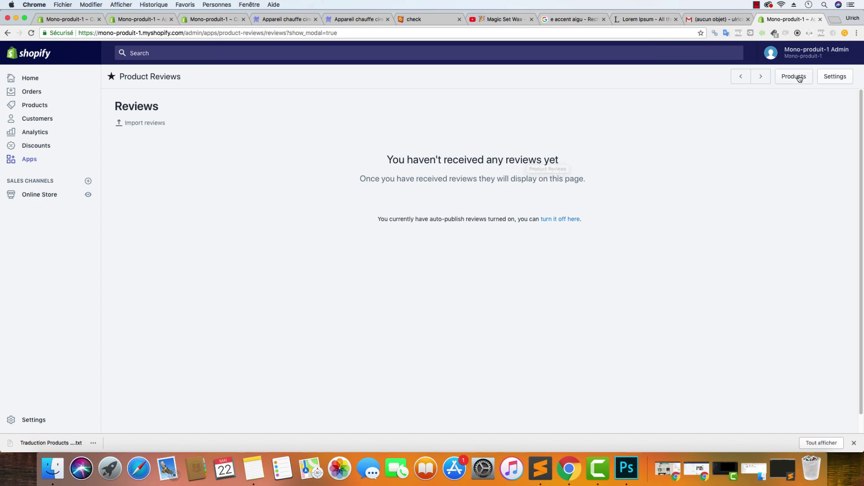
pyautogui.click(837, 78)
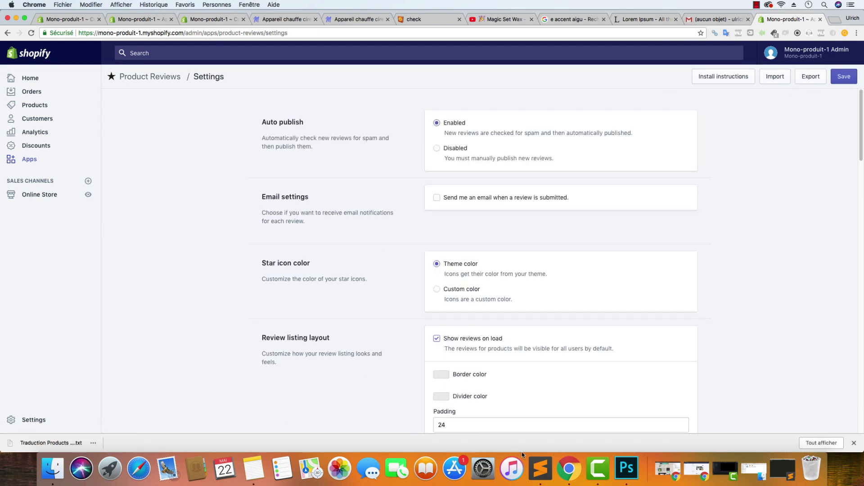
pyautogui.click(540, 467)
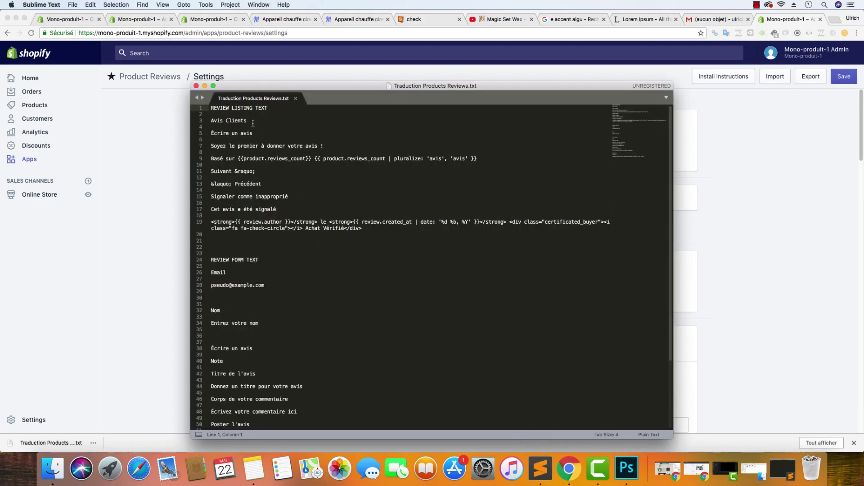
pyautogui.moveTo(253, 123); pyautogui.dragTo(208, 122)
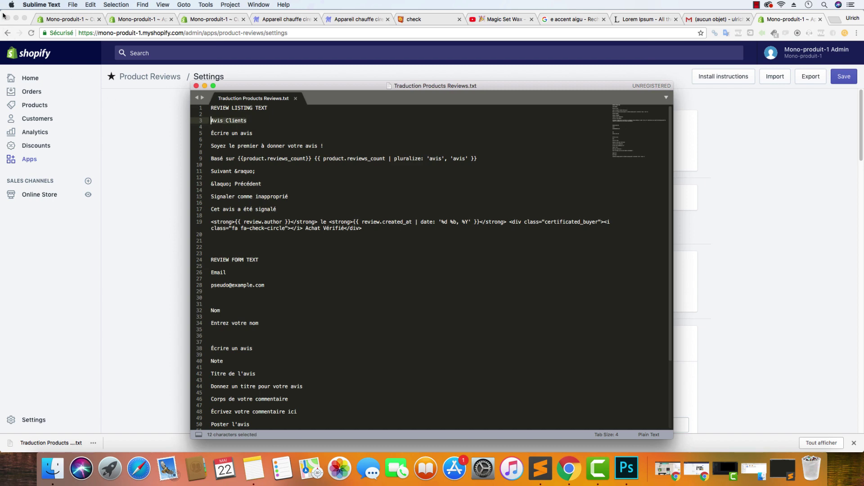
pyautogui.click(1, 13)
pyautogui.moveTo(27, 14); pyautogui.dragTo(269, 13)
pyautogui.moveTo(229, 89); pyautogui.dragTo(57, 25)
pyautogui.moveTo(499, 42); pyautogui.dragTo(229, 41)
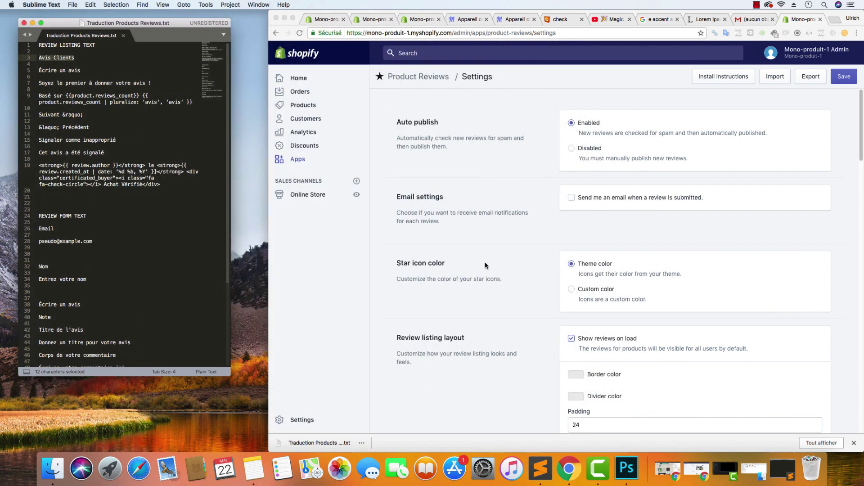
pyautogui.scroll(-5, 546, 274)
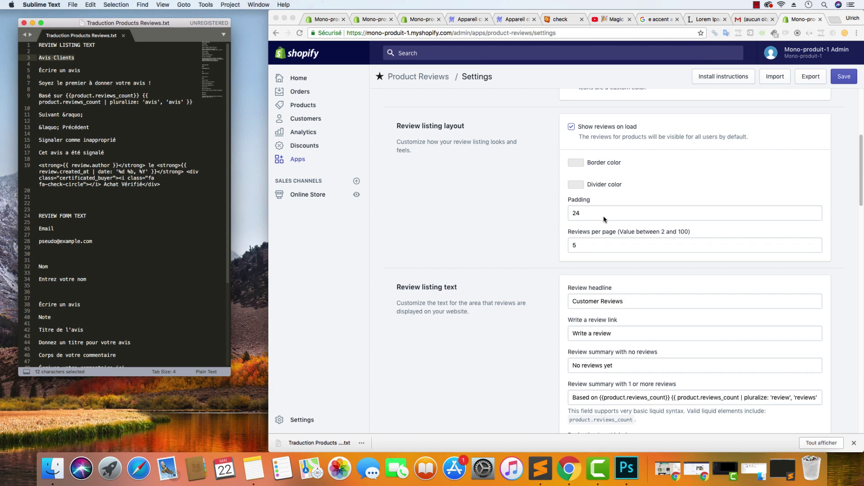
# Set the review headline to 'Avis Clients' and the write-a-review link to 'Écrire un avis'
pyautogui.scroll(-2, 604, 243)
pyautogui.rightClick(79, 62)
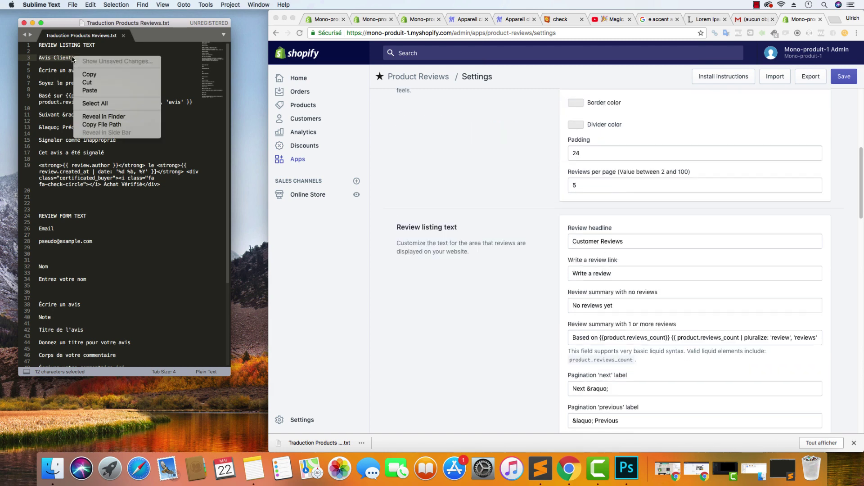
pyautogui.click(92, 76)
pyautogui.click(584, 244)
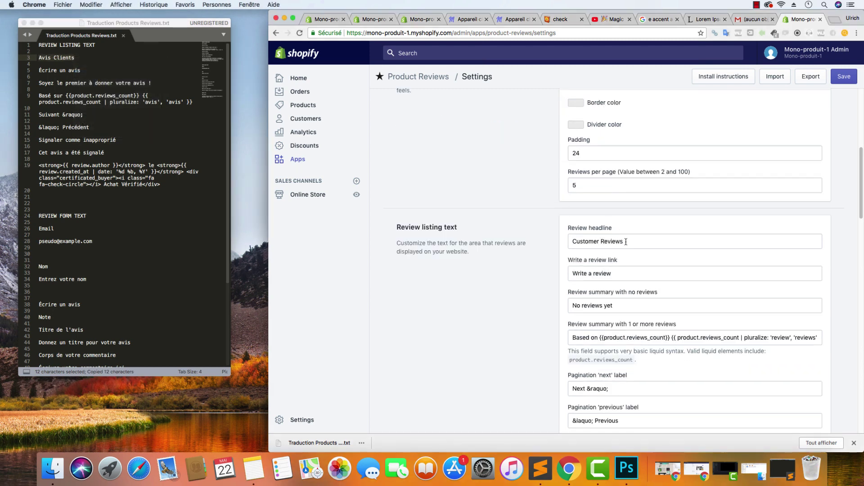
pyautogui.moveTo(619, 242); pyautogui.dragTo(550, 246)
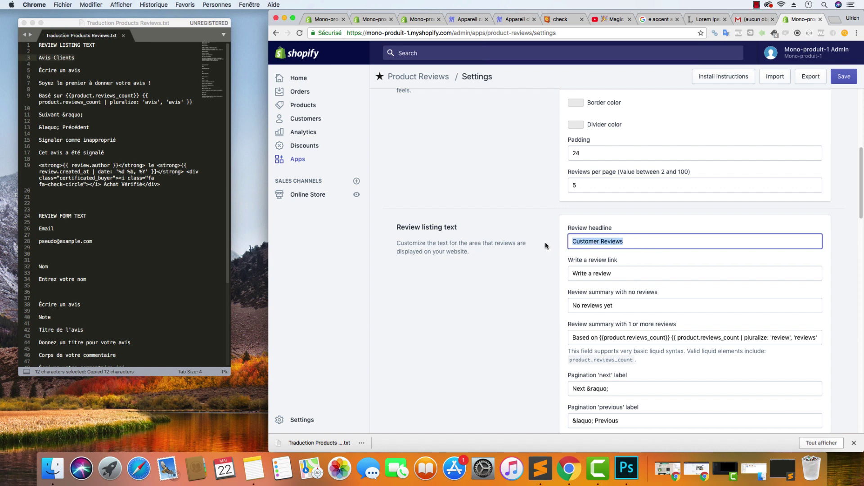
pyautogui.press('super+v')
pyautogui.click(66, 72)
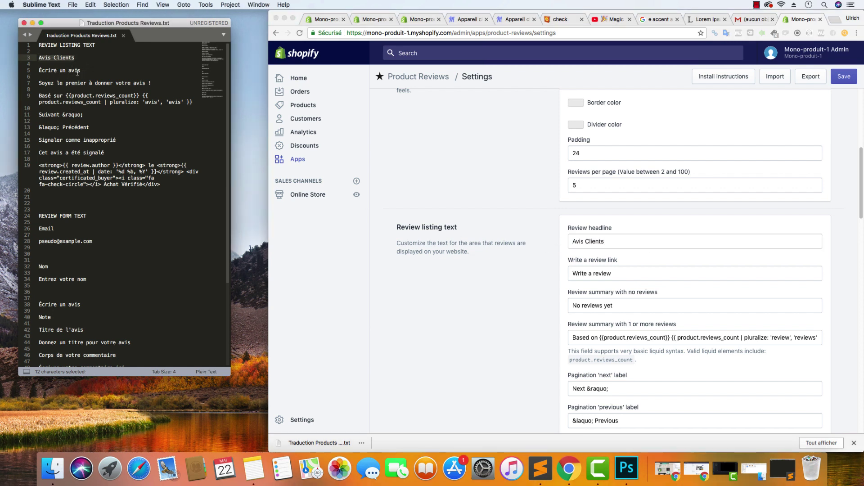
pyautogui.moveTo(79, 71); pyautogui.dragTo(35, 70)
pyautogui.press('super+c')
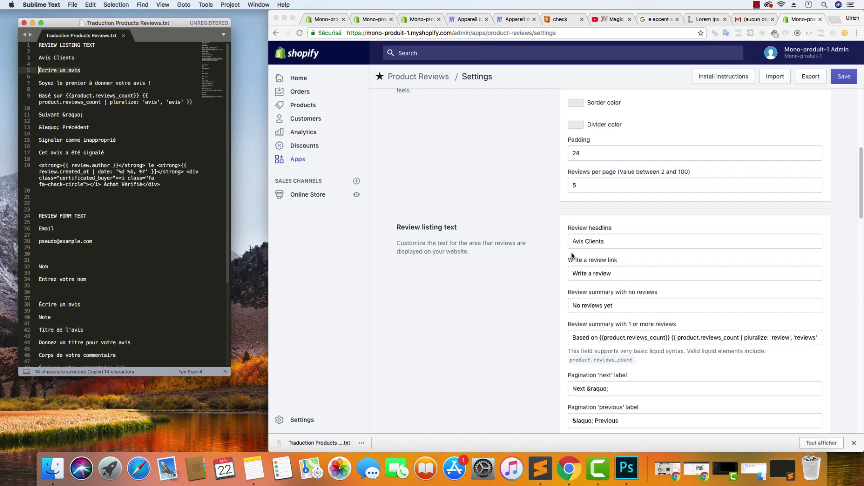
pyautogui.click(618, 274)
pyautogui.moveTo(618, 273); pyautogui.dragTo(569, 275)
pyautogui.press('super+v')
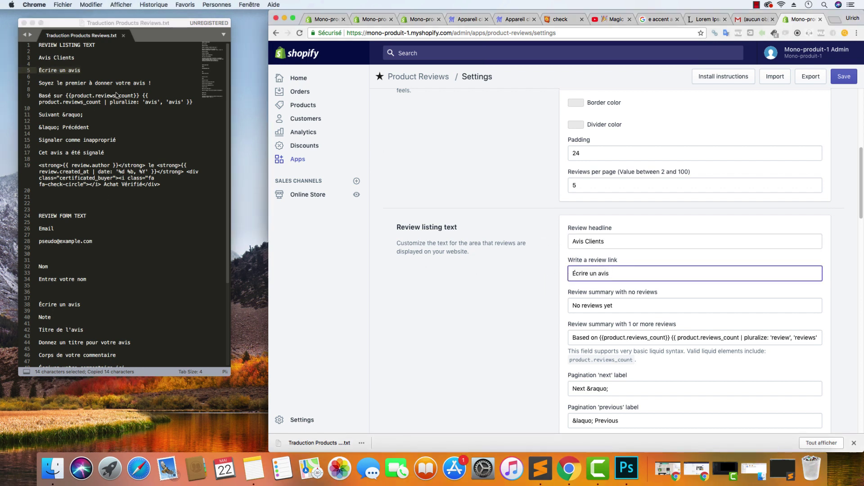
# Replace the no-reviews and reviews-count summaries with their French lines, including 'Basé sur'
pyautogui.moveTo(153, 84); pyautogui.dragTo(36, 84)
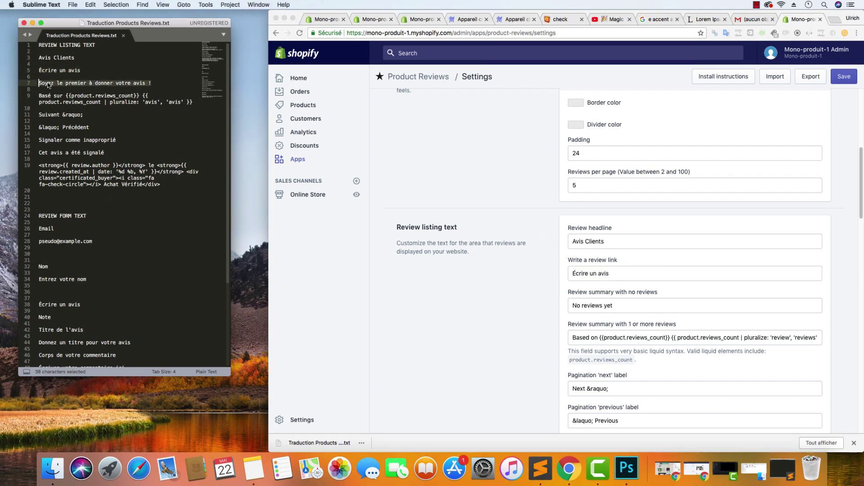
pyautogui.press('super+c')
pyautogui.click(627, 306)
pyautogui.moveTo(627, 306); pyautogui.dragTo(552, 304)
pyautogui.press('super+v')
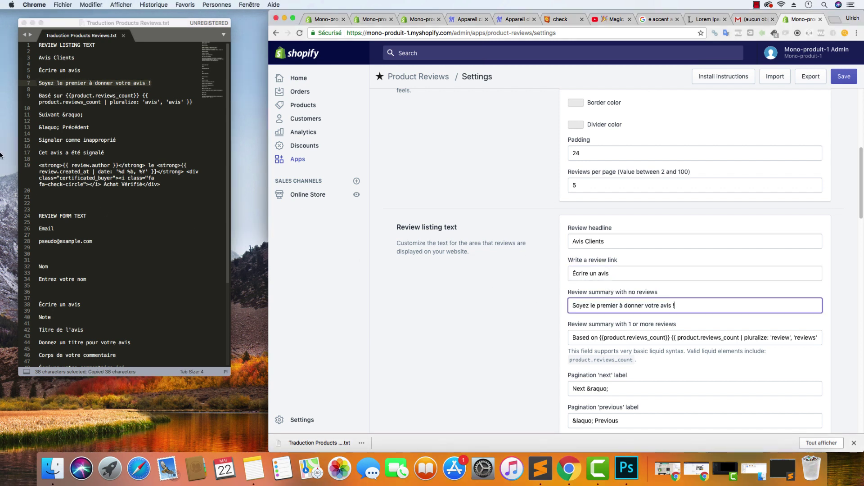
pyautogui.press('super+Tab')
pyautogui.moveTo(194, 102); pyautogui.dragTo(39, 95)
pyautogui.rightClick(52, 99)
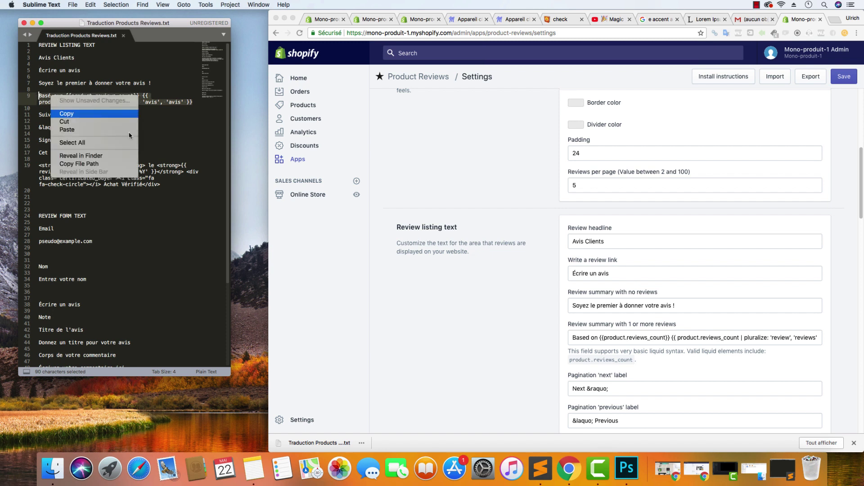
pyautogui.click(72, 114)
pyautogui.click(609, 342)
pyautogui.click(610, 343)
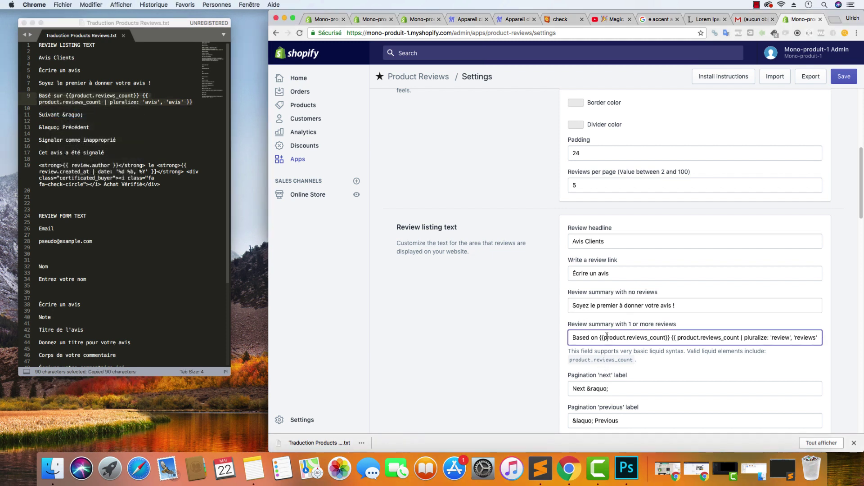
pyautogui.press('super+a')
pyautogui.press('super+v')
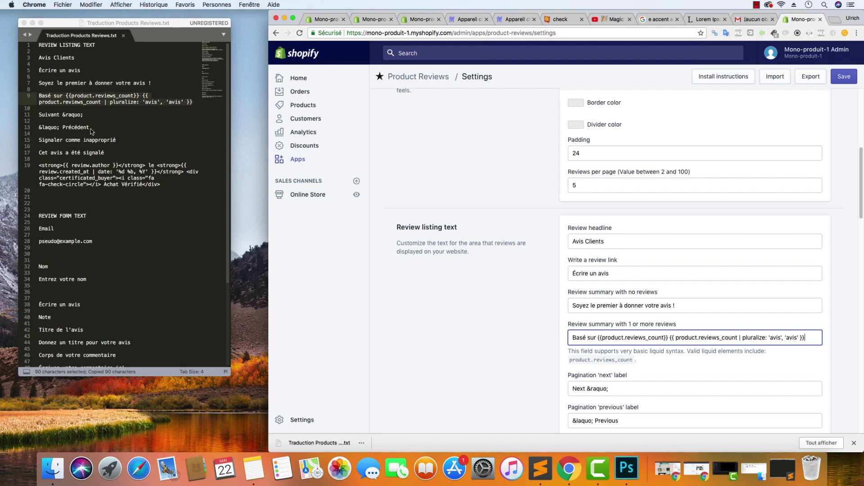
# Set the pagination labels to 'Suivant &raquo;' and '&laquo; Précédent'
pyautogui.click(85, 121)
pyautogui.moveTo(85, 115); pyautogui.dragTo(38, 115)
pyautogui.rightClick(50, 115)
pyautogui.click(67, 129)
pyautogui.click(626, 387)
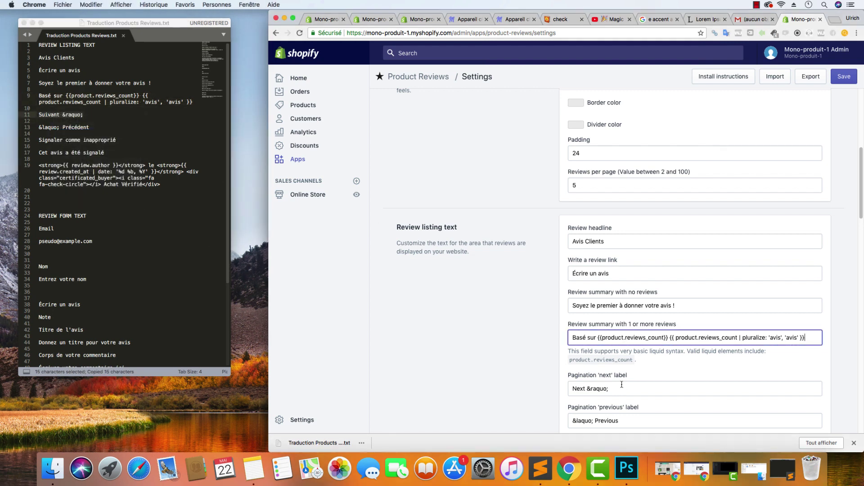
pyautogui.click(627, 388)
pyautogui.press('super+a')
pyautogui.press('super+v')
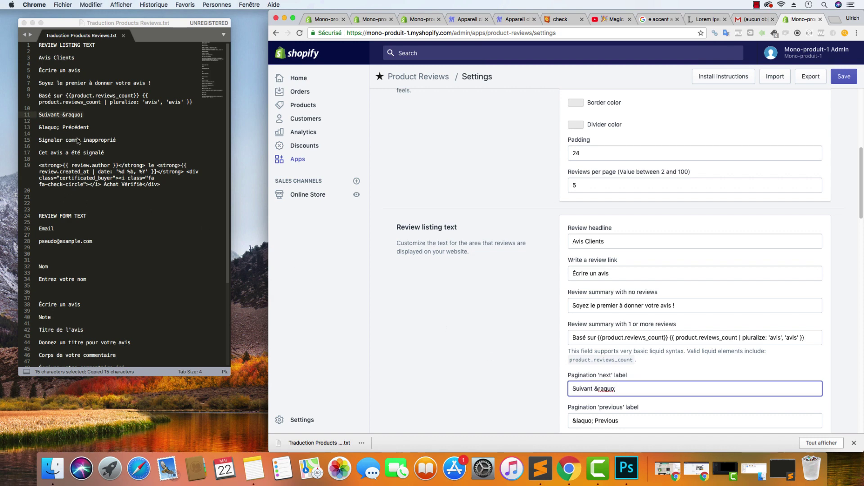
pyautogui.click(90, 127)
pyautogui.moveTo(90, 127); pyautogui.dragTo(38, 127)
pyautogui.rightClick(48, 130)
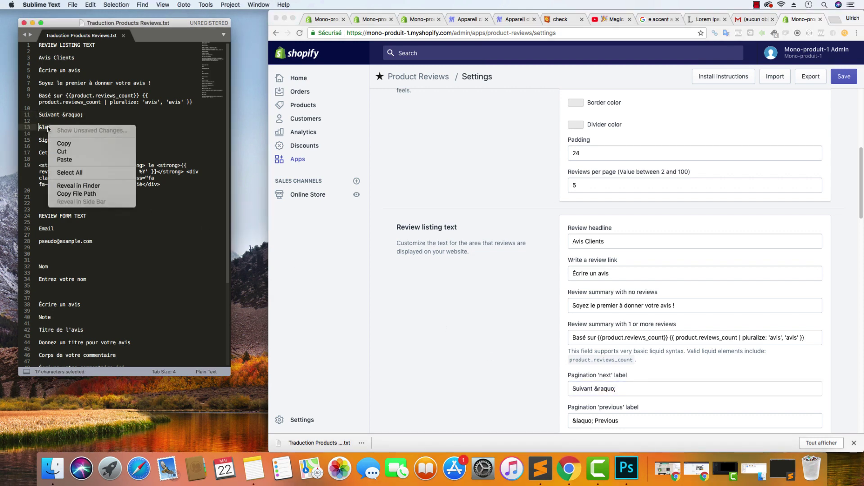
pyautogui.click(72, 144)
pyautogui.click(653, 423)
pyautogui.click(653, 423)
pyautogui.press('super+a')
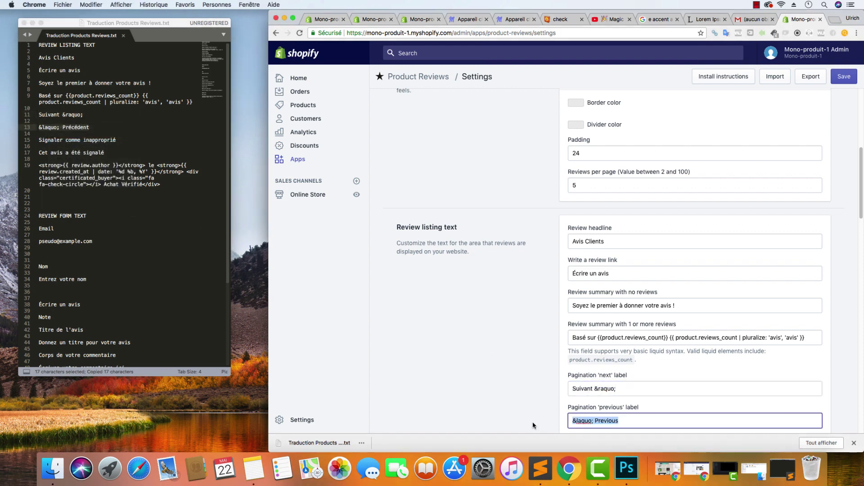
pyautogui.press('super+v')
pyautogui.scroll(-5, 519, 361)
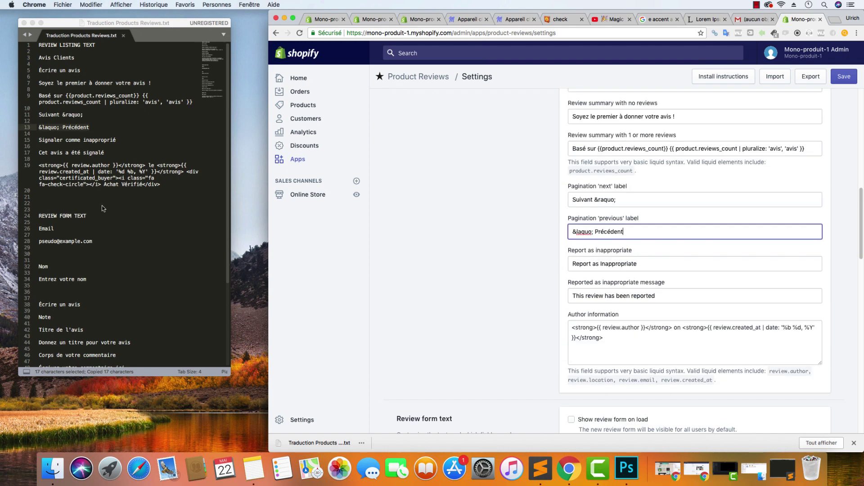
# Set the report label to 'Signaler comme inapproprié' and the reported message to 'Cet avis a été signalé'
pyautogui.click(80, 157)
pyautogui.moveTo(118, 140); pyautogui.dragTo(19, 142)
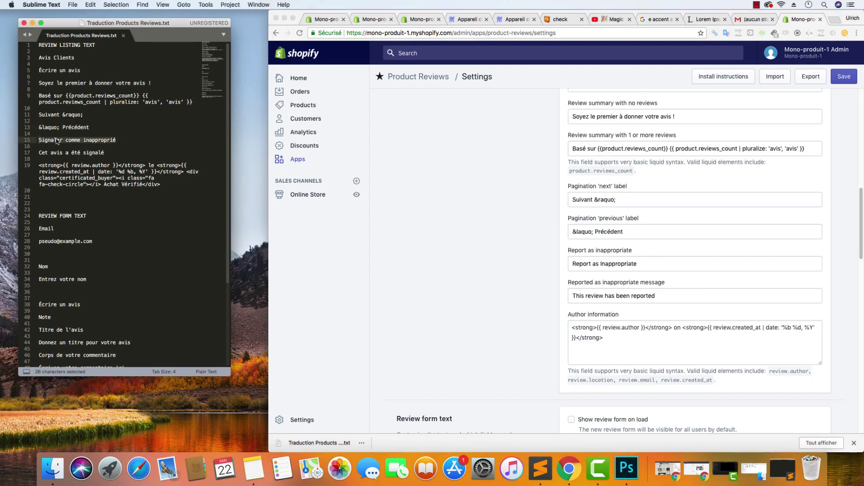
pyautogui.press('super+c')
pyautogui.press('super+Tab')
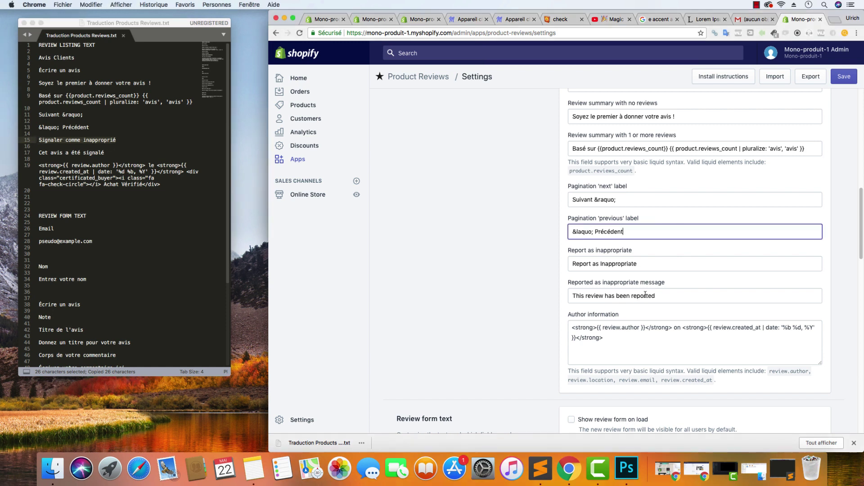
pyautogui.click(648, 266)
pyautogui.press('super+a')
pyautogui.press('super+v')
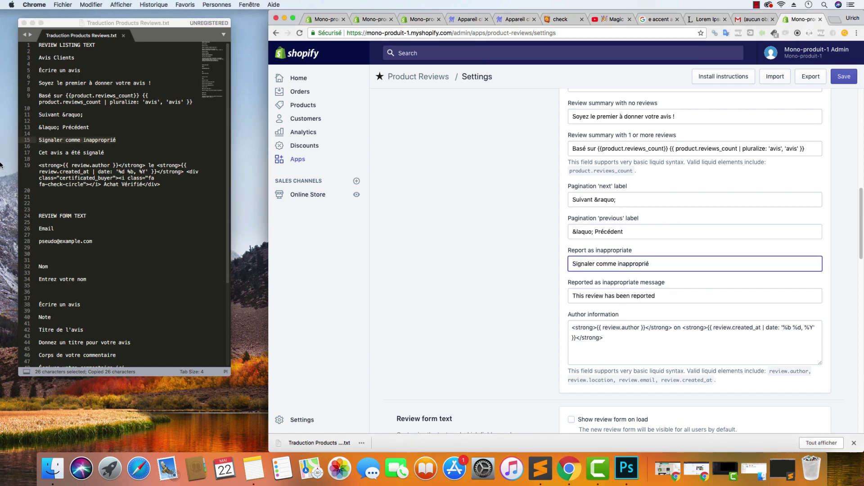
pyautogui.click(120, 155)
pyautogui.moveTo(105, 153); pyautogui.dragTo(35, 153)
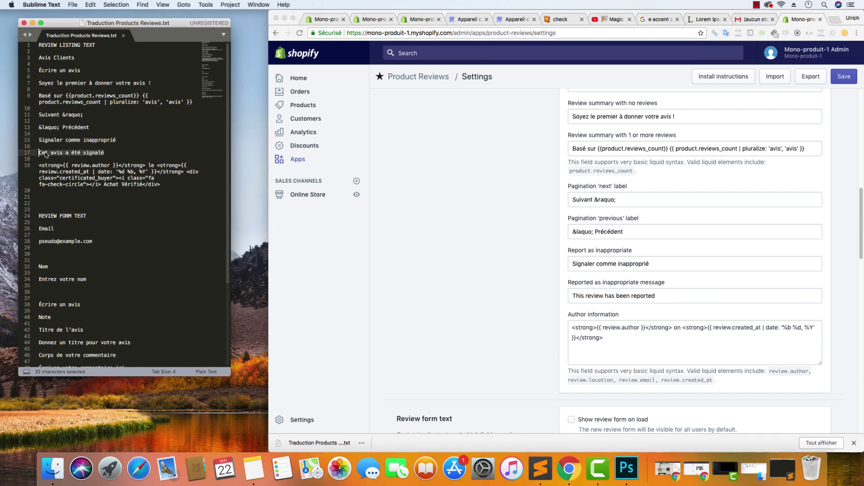
pyautogui.press('super+c')
pyautogui.click(656, 296)
pyautogui.press('super+a')
pyautogui.press('super+v')
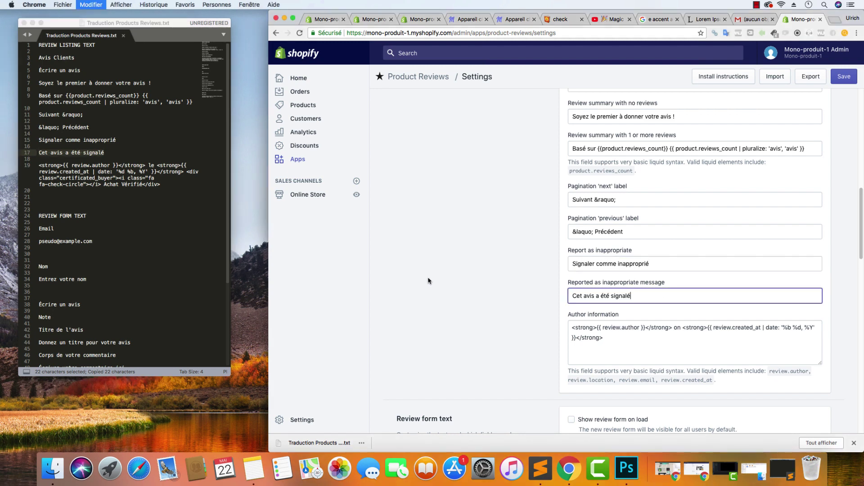
# Replace the author information with the French HTML line from the translation file
pyautogui.click(153, 196)
pyautogui.moveTo(161, 185); pyautogui.dragTo(36, 166)
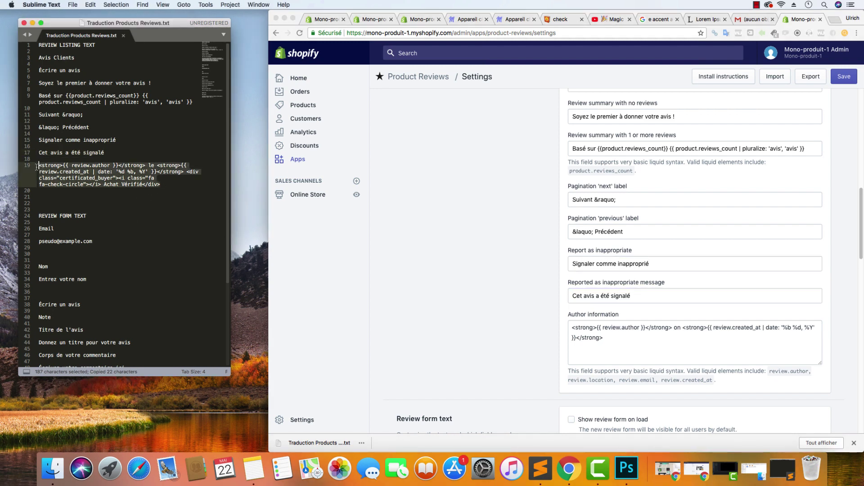
pyautogui.press('super+c')
pyautogui.press('super+Tab')
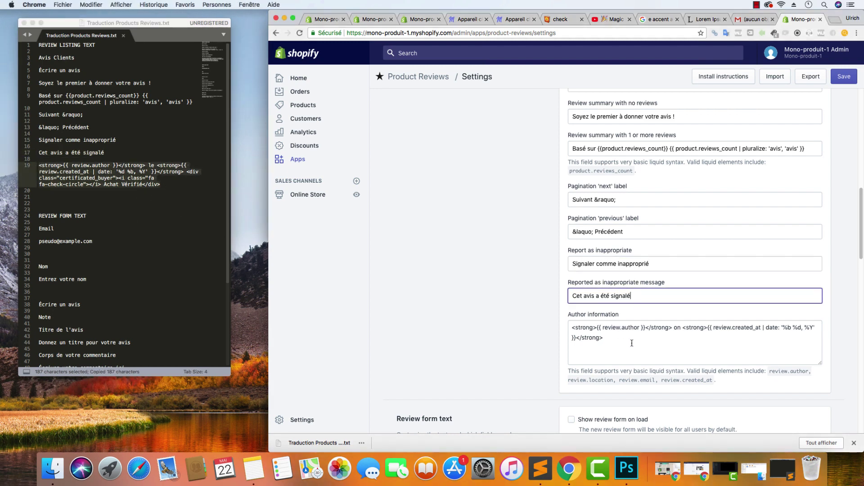
pyautogui.click(632, 343)
pyautogui.press('super+a')
pyautogui.press('super+v')
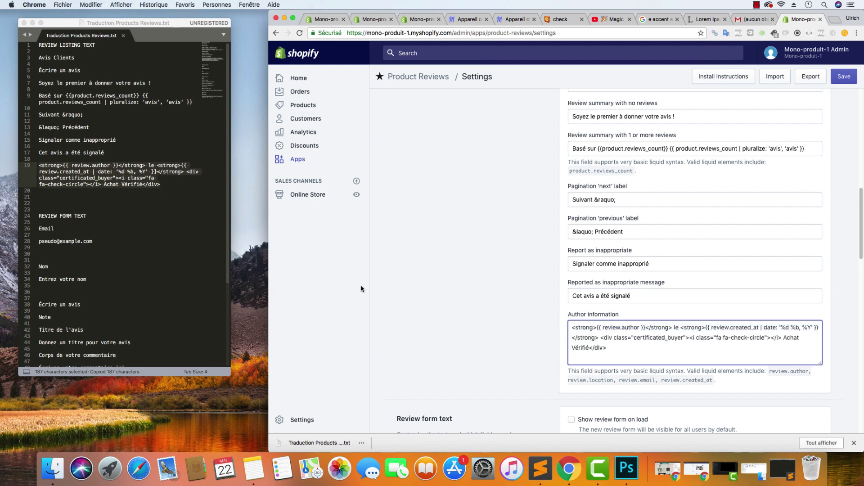
pyautogui.press('super+Tab')
pyautogui.scroll(-10, 508, 314)
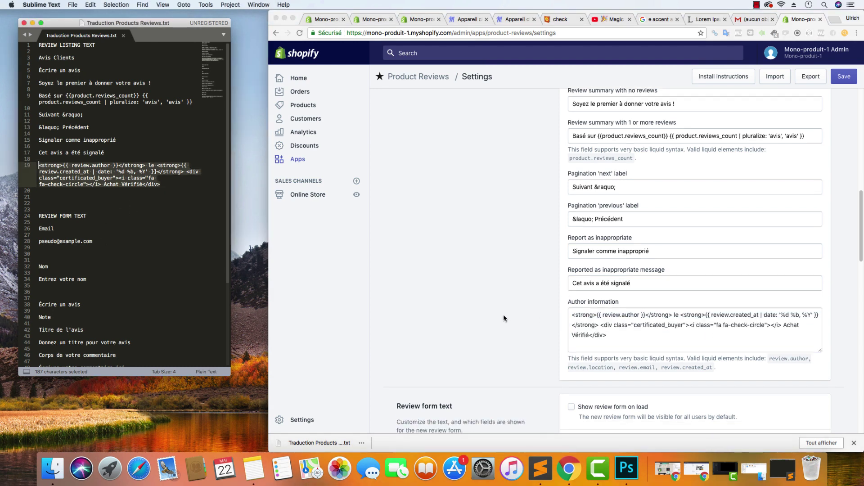
pyautogui.scroll(3, 548, 175)
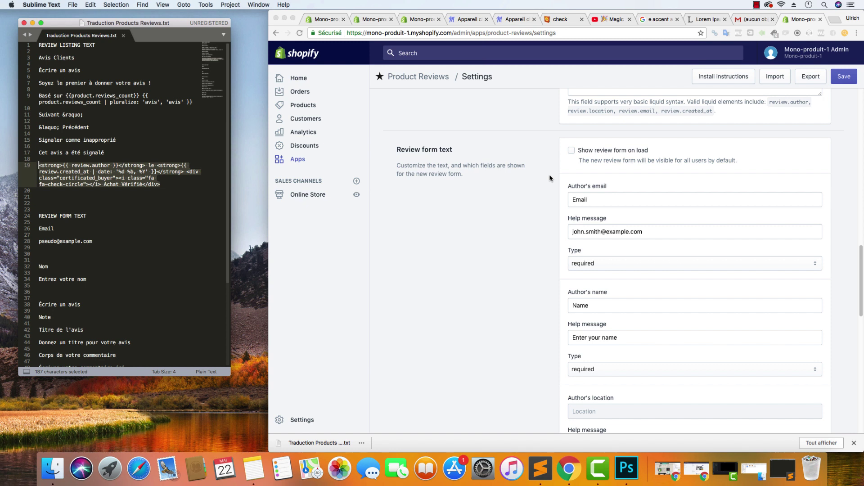
pyautogui.click(186, 220)
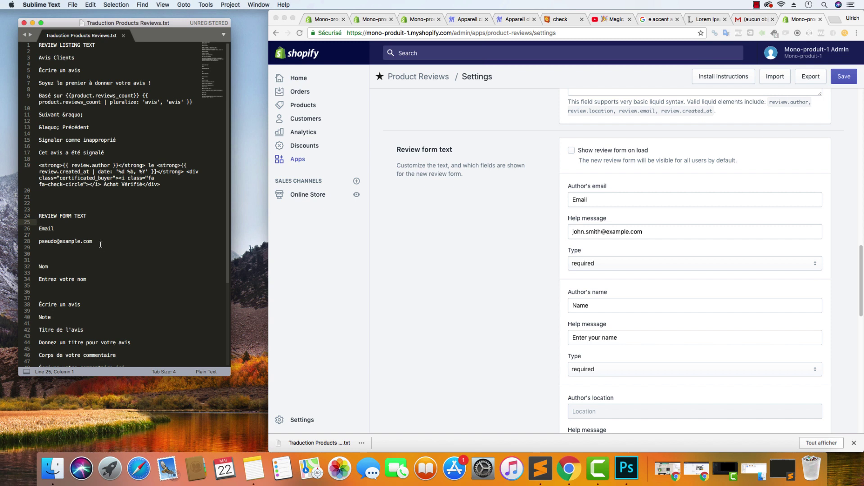
# Replace the author email help message with its French translation
pyautogui.moveTo(100, 244); pyautogui.dragTo(27, 245)
pyautogui.press('super+c')
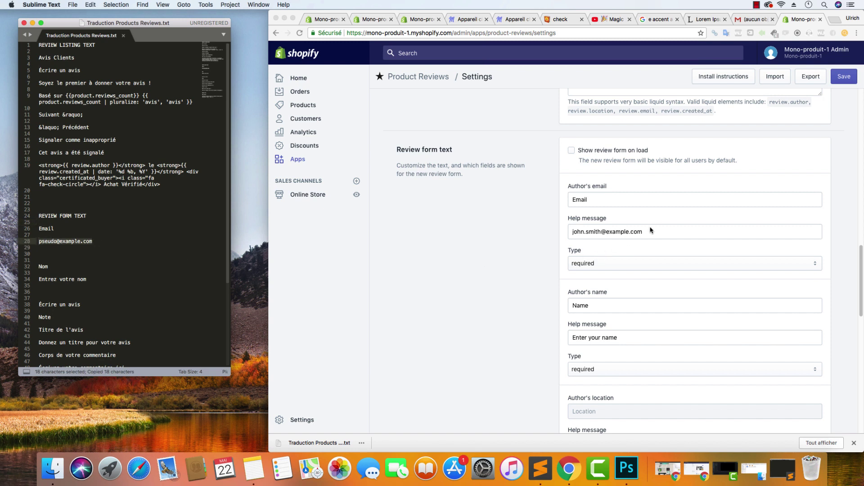
pyautogui.click(653, 231)
pyautogui.press('super+a')
pyautogui.press('super+v')
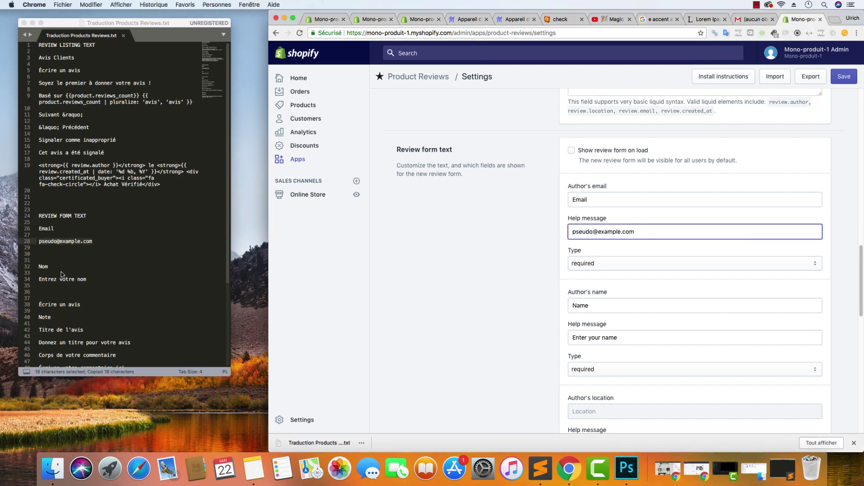
pyautogui.press('super+Tab')
pyautogui.press('super+Tab')
# Retype the Name label in French and begin the name help text 'Entrez vot…'
pyautogui.click(598, 308)
pyautogui.press('super+a')
pyautogui.write('B')
pyautogui.write('om')
pyautogui.press('Tab')
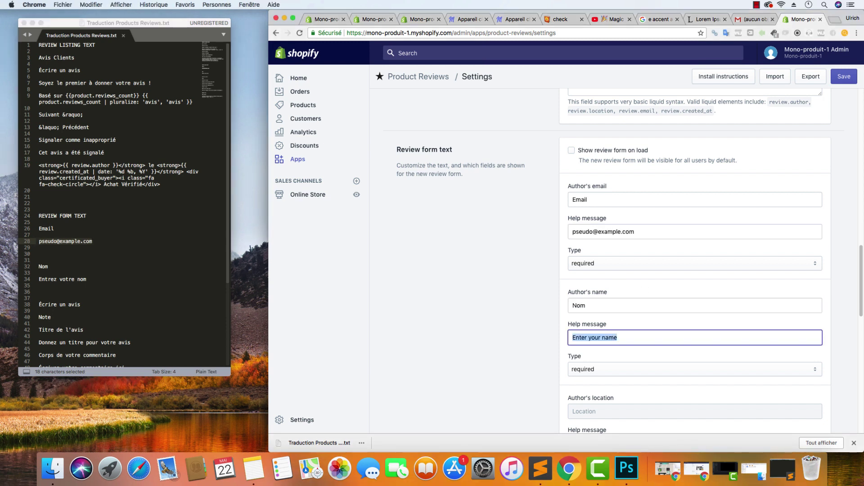
pyautogui.write('Entrez votre')
# Change the review form title from 'Write a review' to 'Écrire un avis'
pyautogui.scroll(-5, 523, 315)
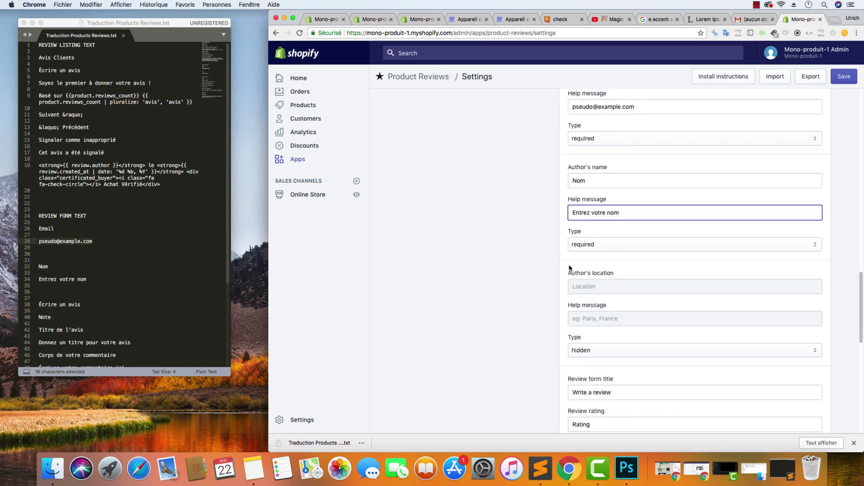
pyautogui.moveTo(617, 393); pyautogui.dragTo(550, 395)
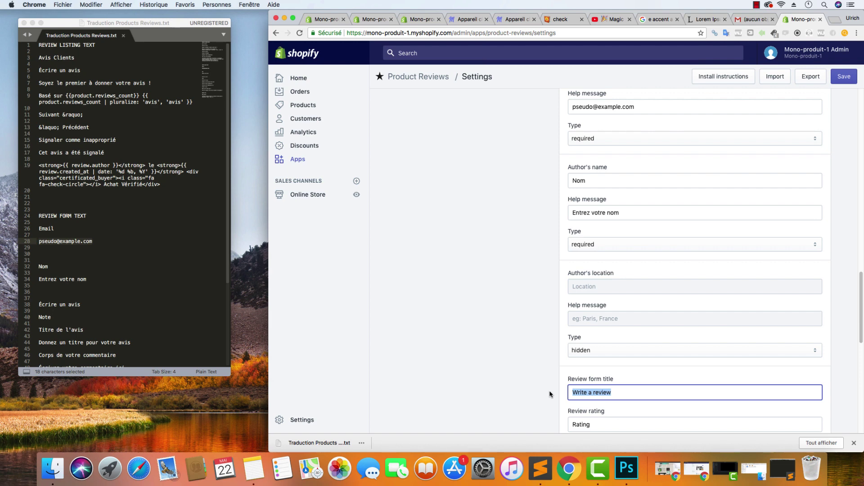
pyautogui.click(34, 283)
pyautogui.moveTo(81, 305); pyautogui.dragTo(38, 305)
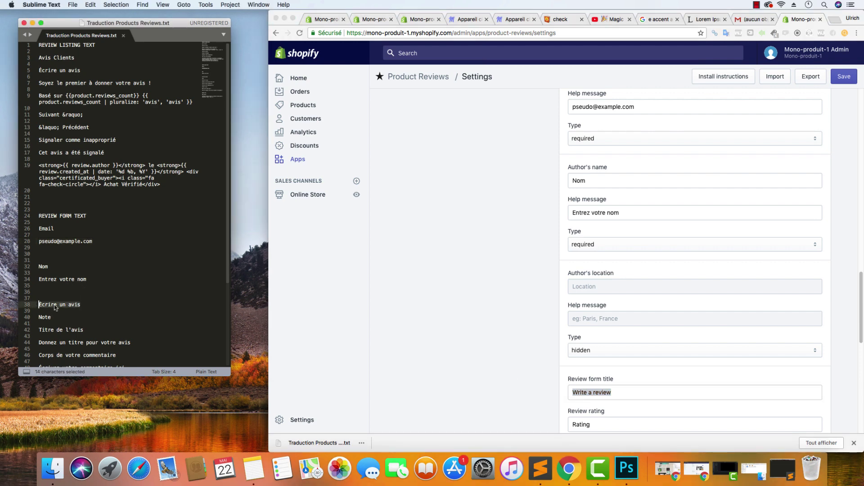
pyautogui.press('super+c')
pyautogui.press('super+Tab')
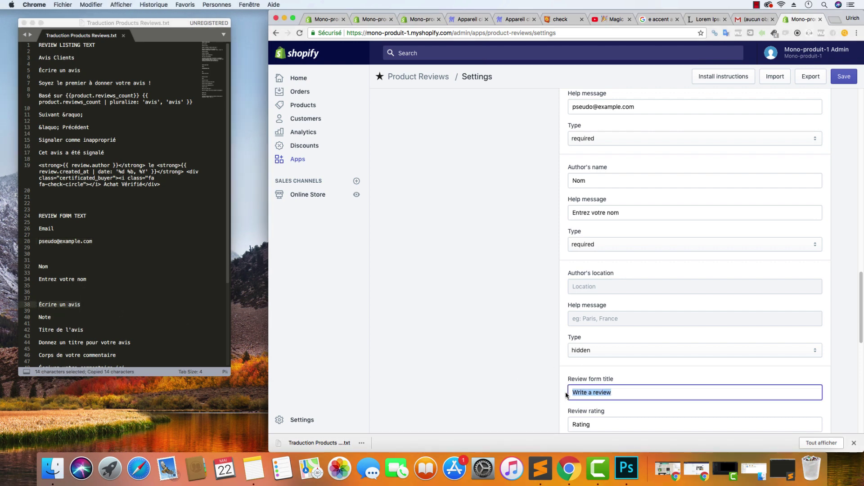
pyautogui.press('super+v')
# Change the rating label from 'Rating' to 'Note'
pyautogui.scroll(-3, 535, 358)
pyautogui.click(81, 293)
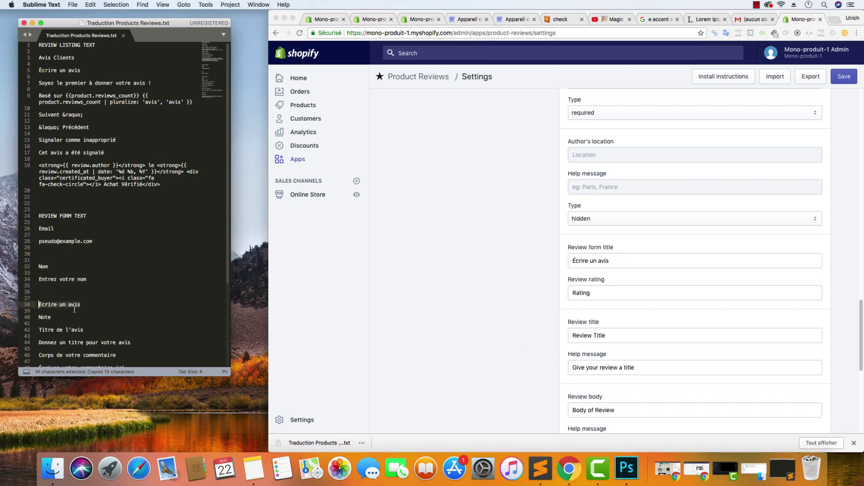
pyautogui.moveTo(56, 317); pyautogui.dragTo(39, 317)
pyautogui.press('super+c')
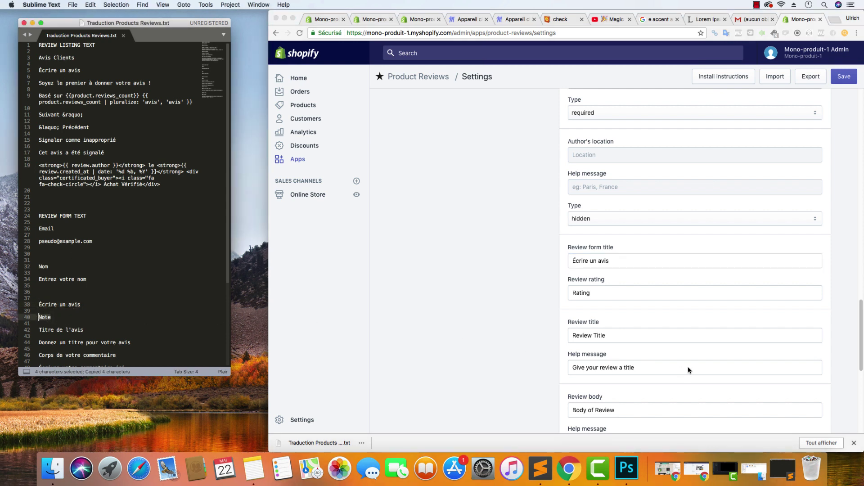
pyautogui.click(603, 294)
pyautogui.doubleClick(605, 293)
pyautogui.press('super+v')
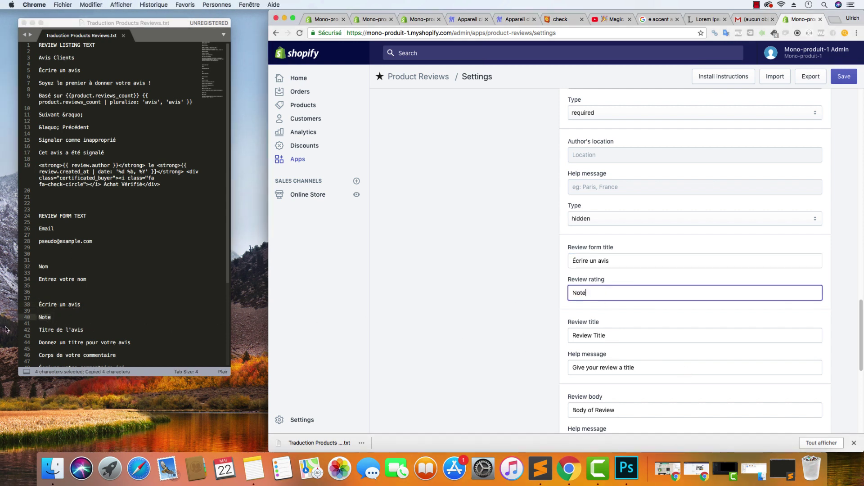
# Change the review title label to 'Titre de l'avis'
pyautogui.click(83, 331)
pyautogui.moveTo(82, 331); pyautogui.dragTo(39, 332)
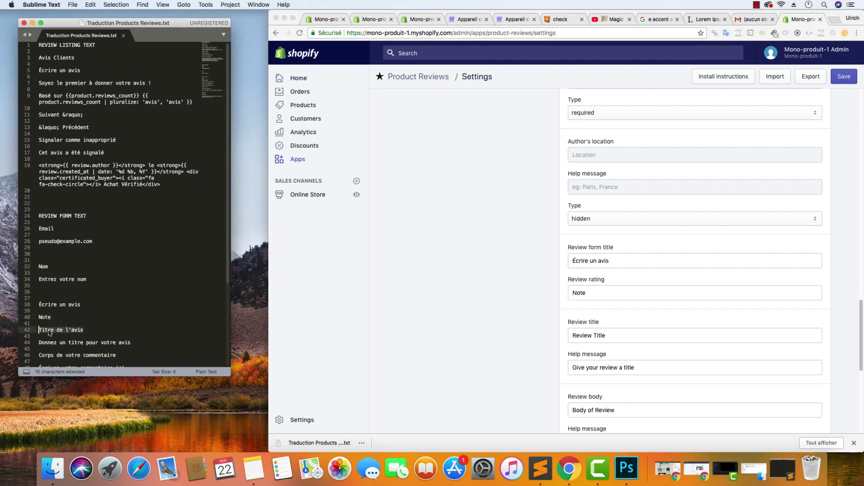
pyautogui.press('super+c')
pyautogui.click(642, 336)
pyautogui.tripleClick(642, 336)
pyautogui.press('super+v')
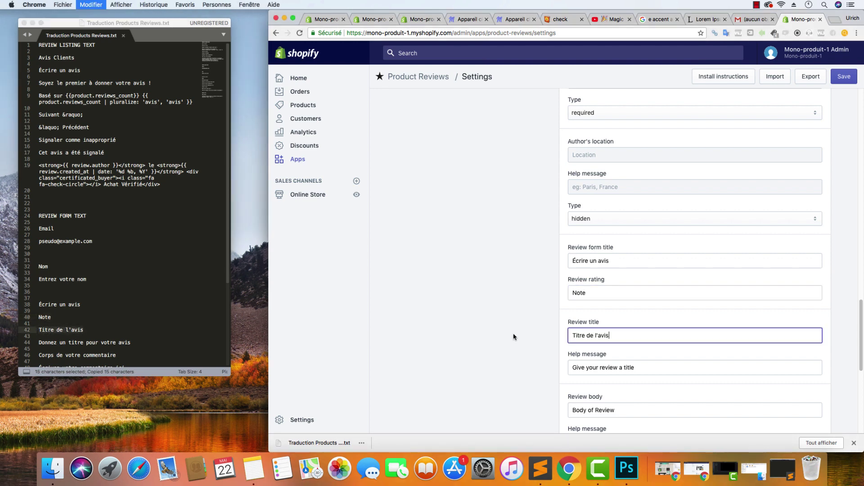
# Save the settings and set the review title help text to 'Donnez un titre pour votre avis'
pyautogui.click(130, 342)
pyautogui.moveTo(130, 343); pyautogui.dragTo(39, 344)
pyautogui.press('super+c')
pyautogui.click(612, 337)
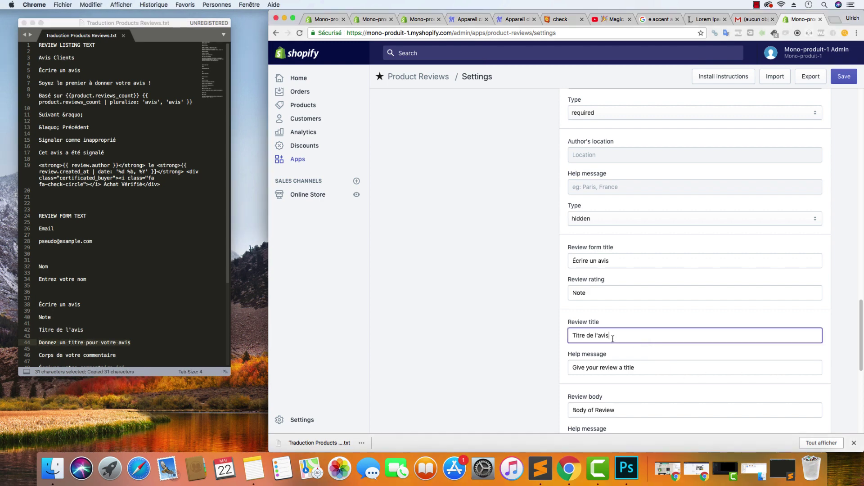
pyautogui.click(844, 77)
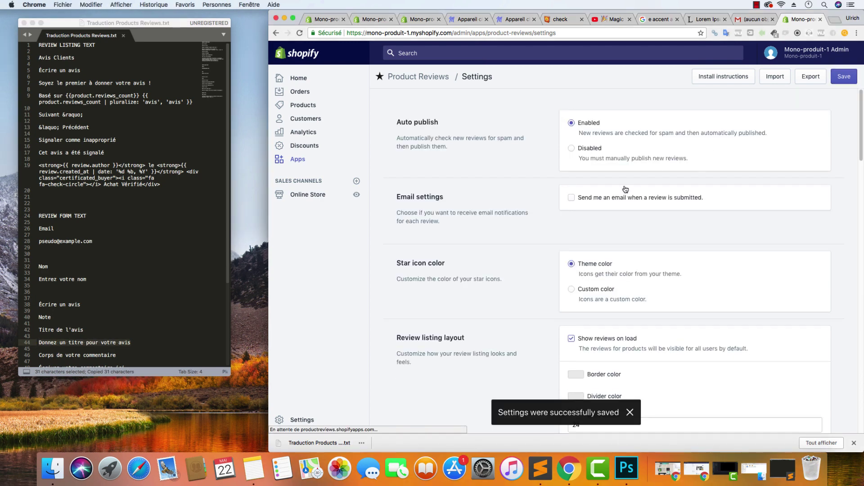
pyautogui.scroll(-15, 585, 279)
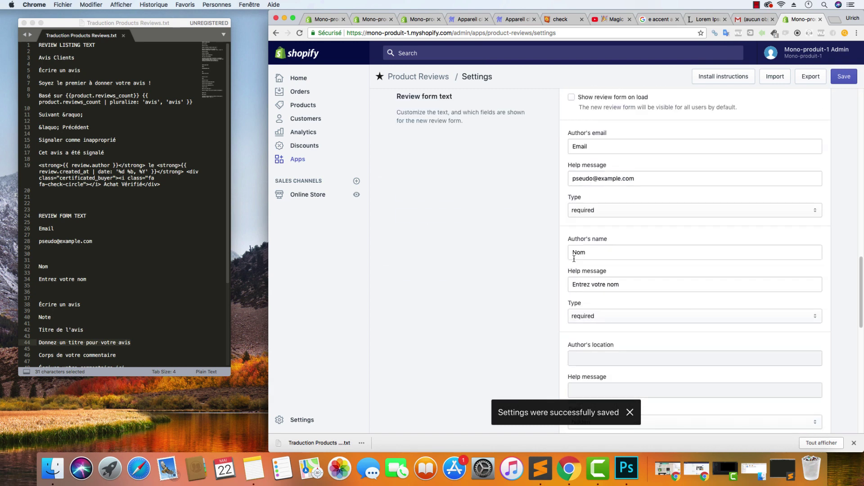
pyautogui.scroll(-6, 625, 343)
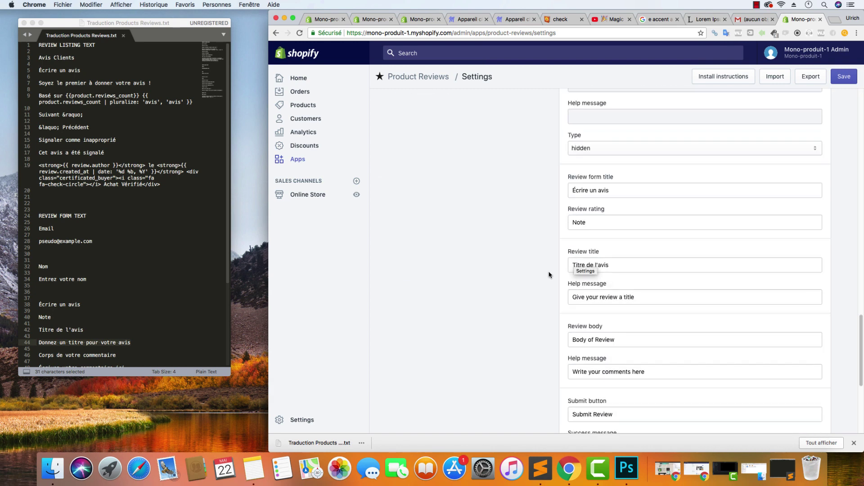
pyautogui.scroll(-2, 626, 260)
pyautogui.click(636, 256)
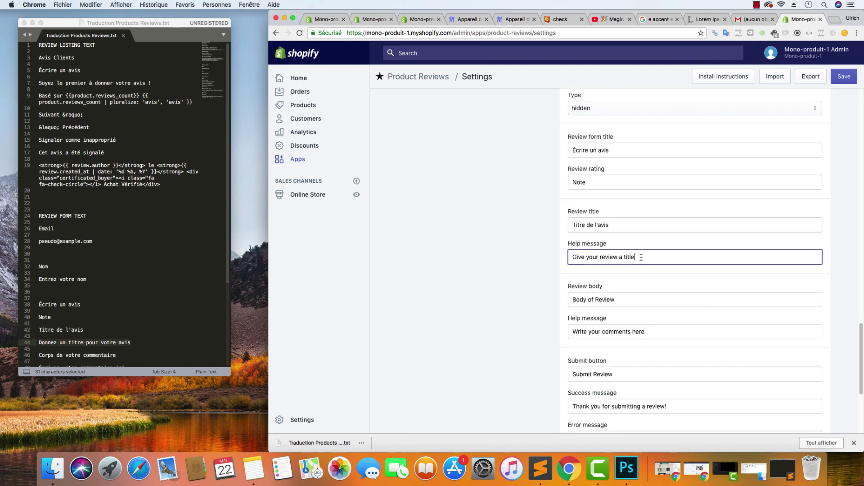
pyautogui.press('super+v')
pyautogui.hotkey('shift', 'alt', 'Left')
pyautogui.hotkey('shift', 'alt', 'Left')
pyautogui.hotkey('shift', 'alt', 'Left')
pyautogui.hotkey('shift', 'alt', 'Left')
pyautogui.hotkey('shift', 'alt', 'Left')
pyautogui.hotkey('shift', 'alt', 'Left')
pyautogui.hotkey('shift', 'alt', 'Left')
pyautogui.hotkey('shift', 'alt', 'Left')
pyautogui.hotkey('shift', 'alt', 'Left')
pyautogui.hotkey('shift', 'alt', 'Left')
pyautogui.press('super+v')
# Change the review body label to 'Corps de votre commentaire'
pyautogui.scroll(-1, 102, 322)
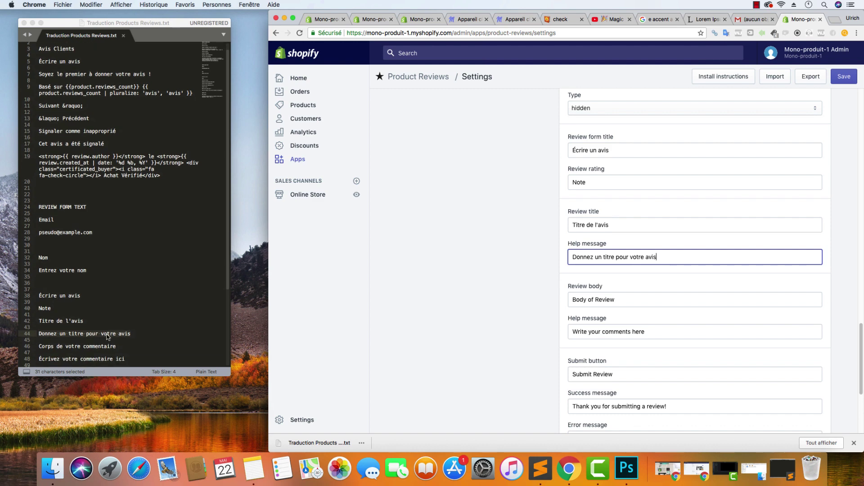
pyautogui.moveTo(116, 347); pyautogui.dragTo(37, 346)
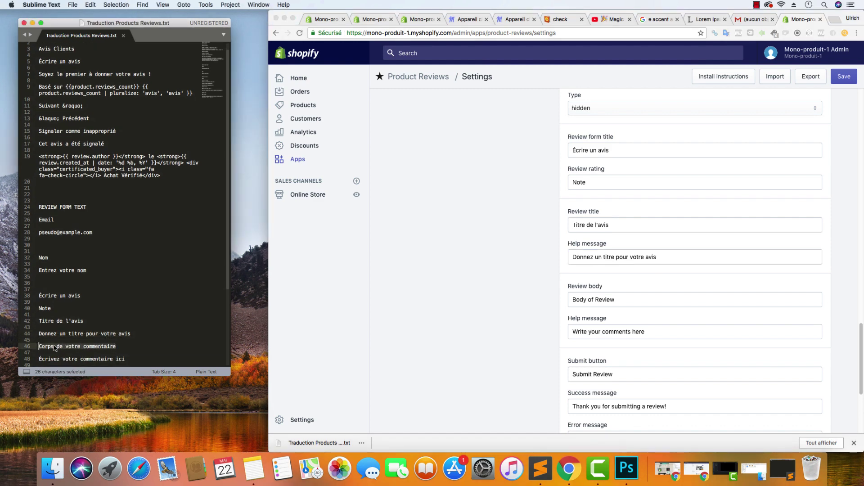
pyautogui.press('super+c')
pyautogui.click(550, 303)
pyautogui.click(627, 299)
pyautogui.press('super+a')
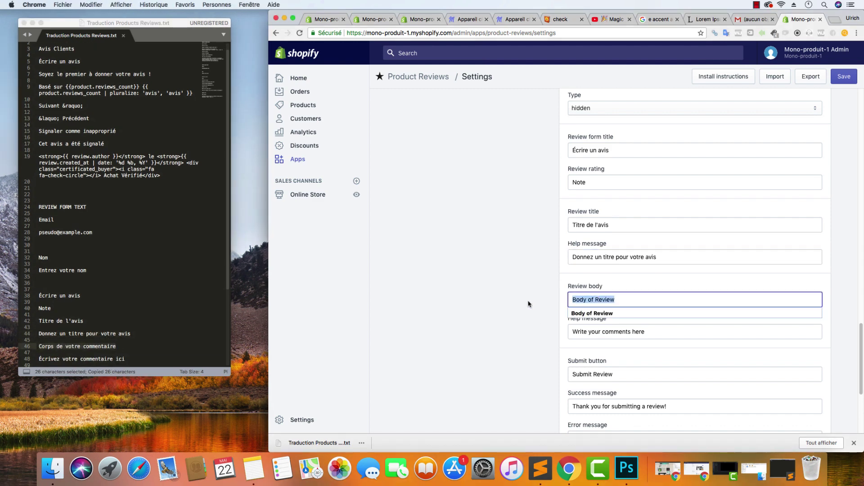
pyautogui.press('super+v')
# Set the review body help message to 'Écrivez votre commentaire ici'
pyautogui.click(94, 328)
pyautogui.scroll(-3, 95, 328)
pyautogui.moveTo(124, 309); pyautogui.dragTo(38, 310)
pyautogui.press('super+c')
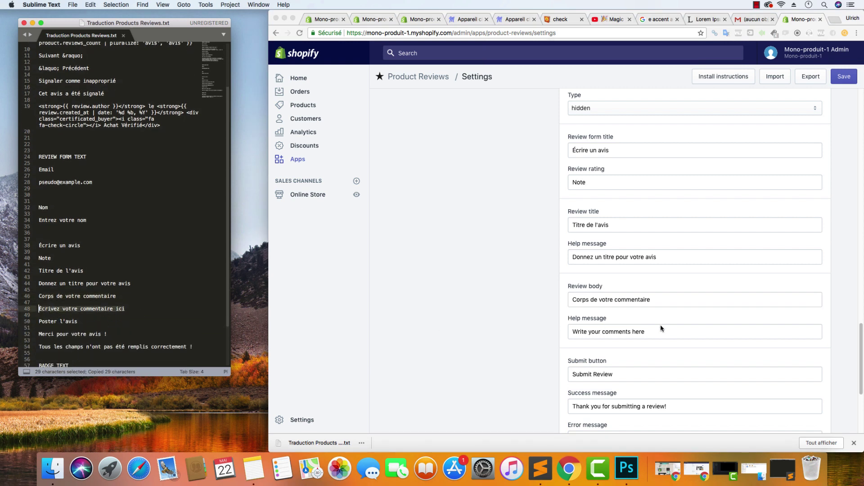
pyautogui.doubleClick(659, 329)
pyautogui.press('super+a')
pyautogui.press('super+v')
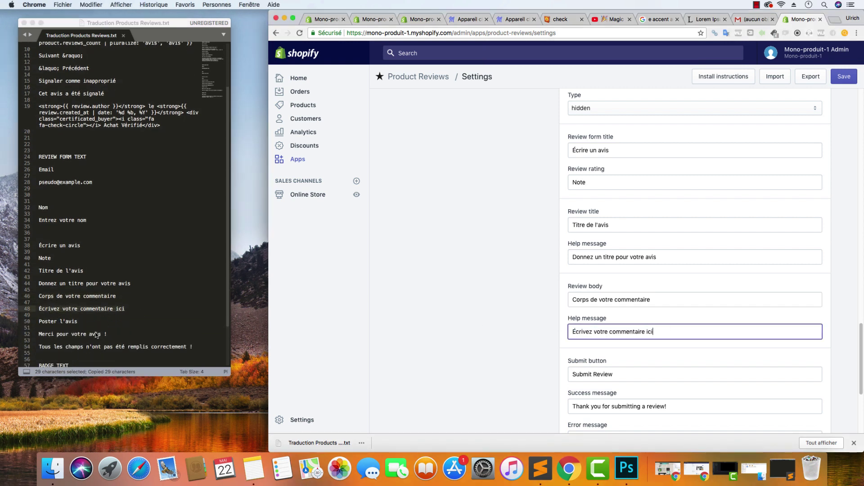
# Change the submit button label from 'Submit Review' to 'Poster l'avis'
pyautogui.click(96, 334)
pyautogui.moveTo(79, 322); pyautogui.dragTo(39, 322)
pyautogui.press('super+c')
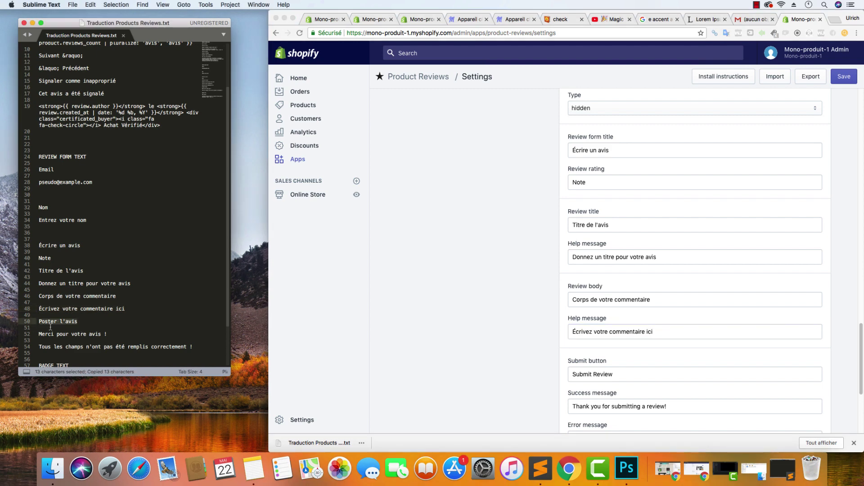
pyautogui.click(626, 374)
pyautogui.press('super+a')
pyautogui.press('super+v')
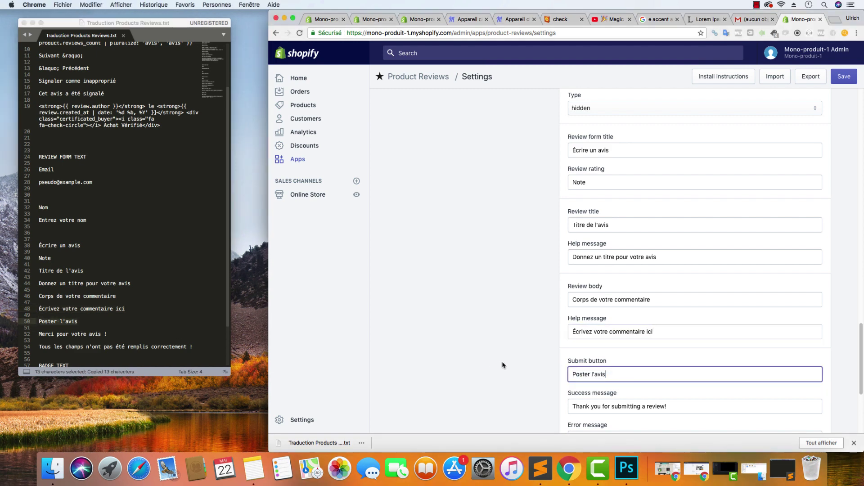
# Set the success message to 'Merci pour votre avis !'
pyautogui.scroll(-3, 504, 363)
pyautogui.click(105, 335)
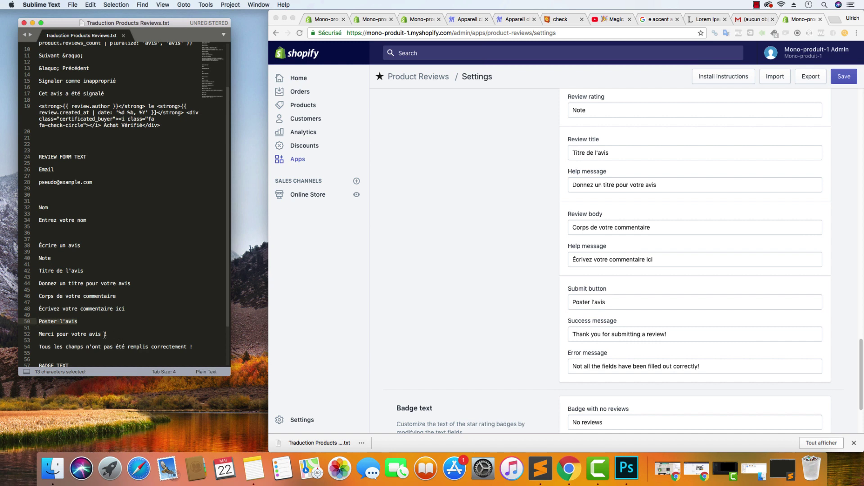
pyautogui.moveTo(104, 335); pyautogui.dragTo(40, 334)
pyautogui.press('super+c')
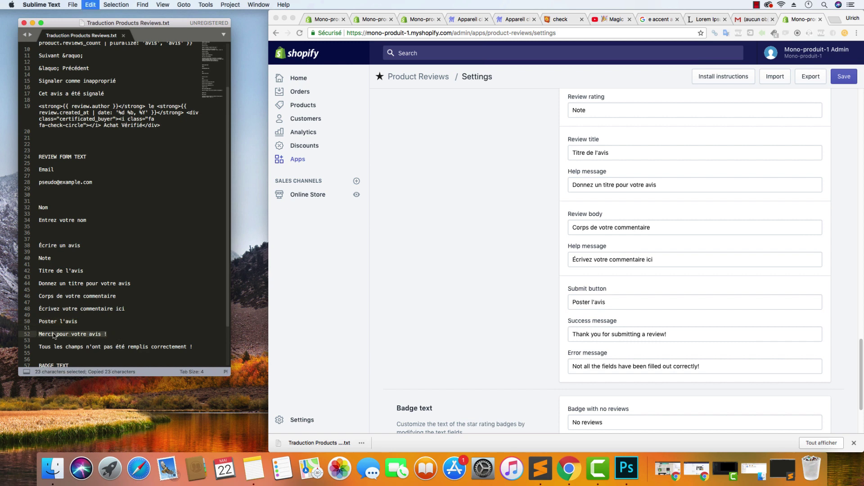
pyautogui.press('super+Tab')
pyautogui.click(679, 331)
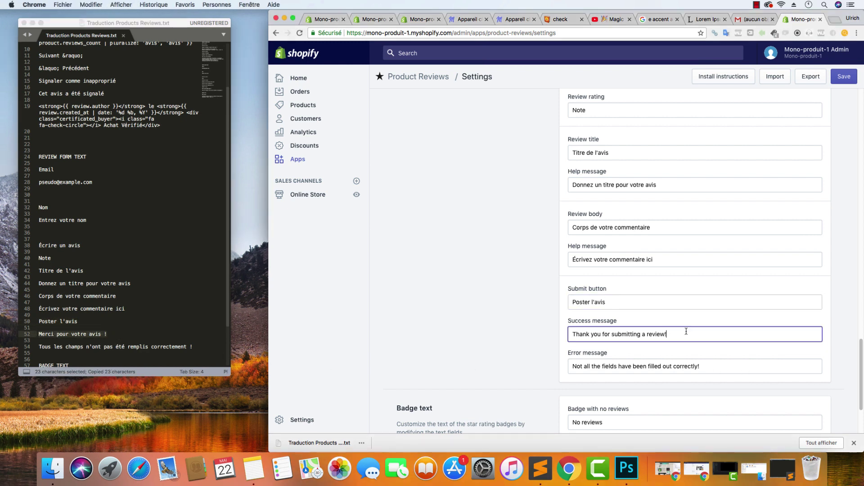
pyautogui.press('super+a')
pyautogui.press('super+v')
# Replace the Error message with 'Tous les champs n'ont pas été remplis correctement !'
pyautogui.press('super+Tab')
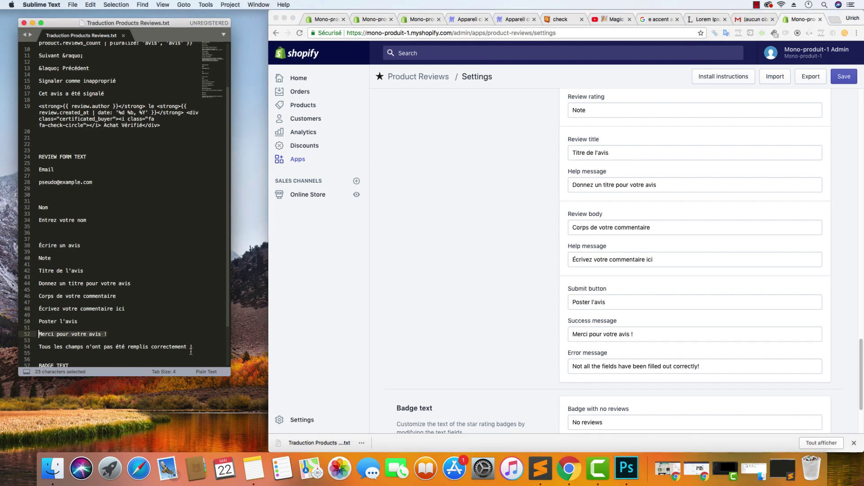
pyautogui.scroll(-3, 202, 312)
pyautogui.moveTo(197, 293); pyautogui.dragTo(37, 294)
pyautogui.press('super+c')
pyautogui.click(658, 365)
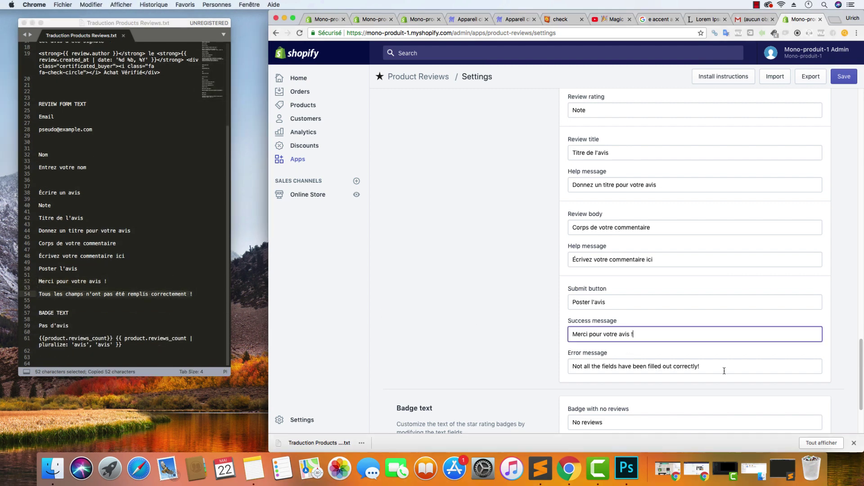
pyautogui.press('super+a')
pyautogui.press('super+v')
# Select the existing 'No reviews' badge text for replacement
pyautogui.press('super+Tab')
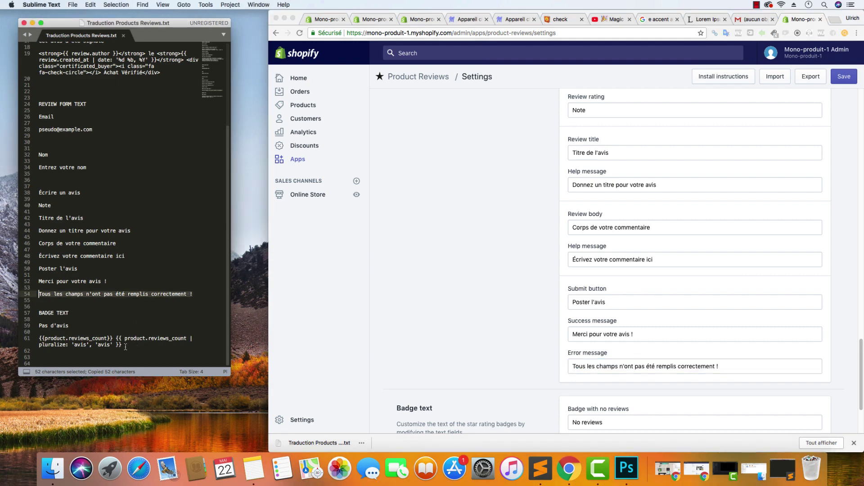
pyautogui.press('super+Tab')
pyautogui.click(607, 425)
pyautogui.press('super+a')
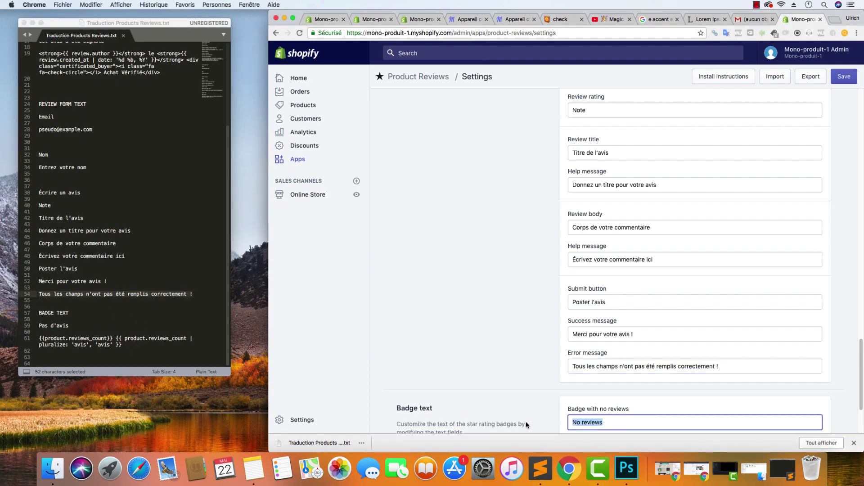
# Set the badge texts to 'Pas d'avis' and the French 'avis' plural line, then save
pyautogui.write("Pas d'avis")
pyautogui.click(130, 345)
pyautogui.moveTo(130, 345); pyautogui.dragTo(27, 341)
pyautogui.press('super+c')
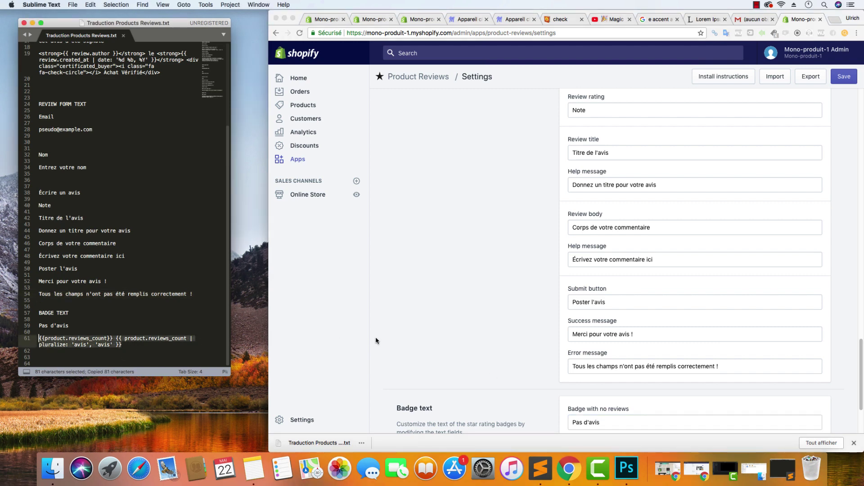
pyautogui.scroll(-3, 525, 365)
pyautogui.scroll(-3, 525, 365)
pyautogui.click(630, 350)
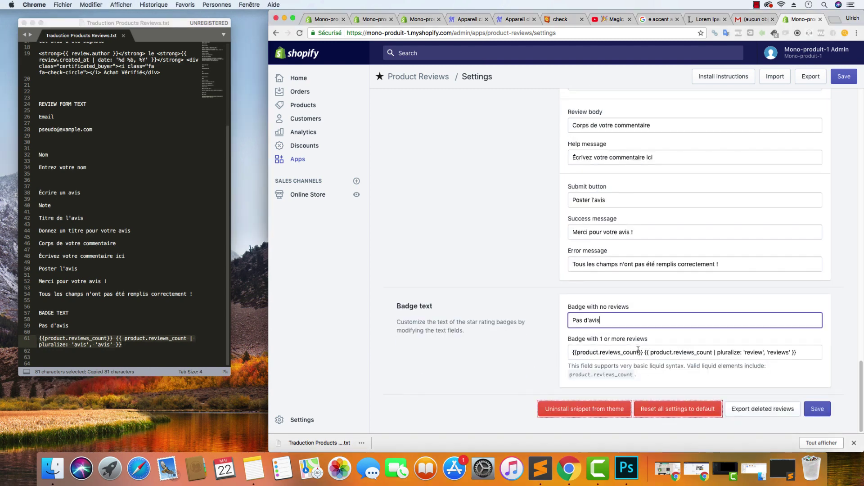
pyautogui.click(636, 352)
pyautogui.press('super+a')
pyautogui.press('super+v')
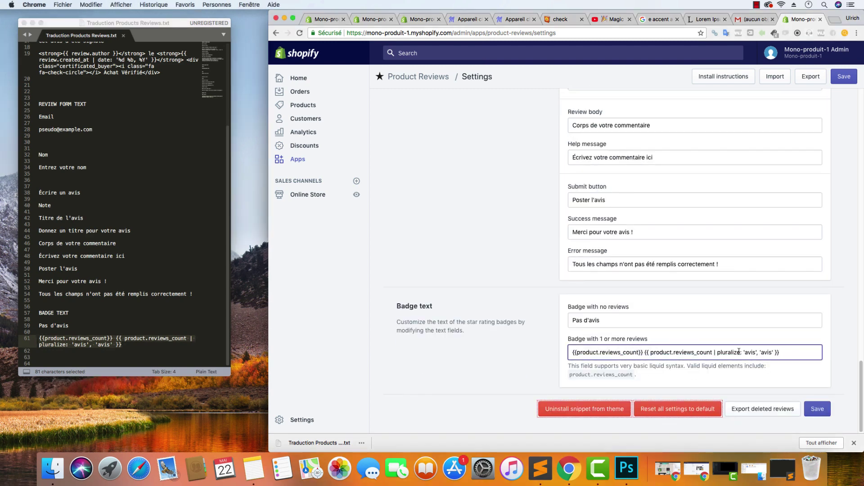
pyautogui.click(812, 409)
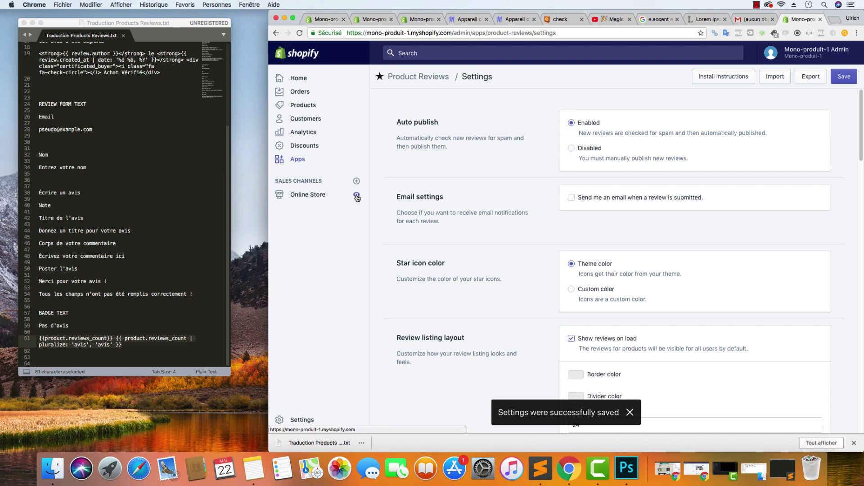
# Show the Product page theme settings with reviews tab 'Avis', full-screen in desktop preview
pyautogui.click(325, 19)
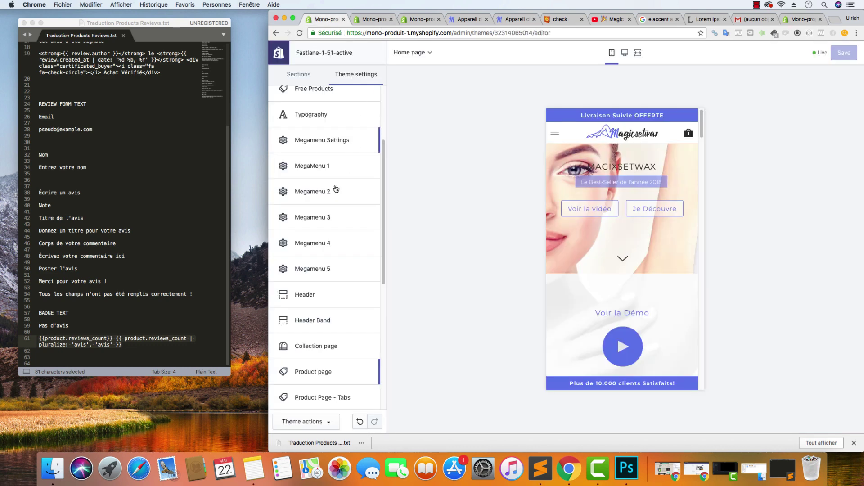
pyautogui.click(323, 368)
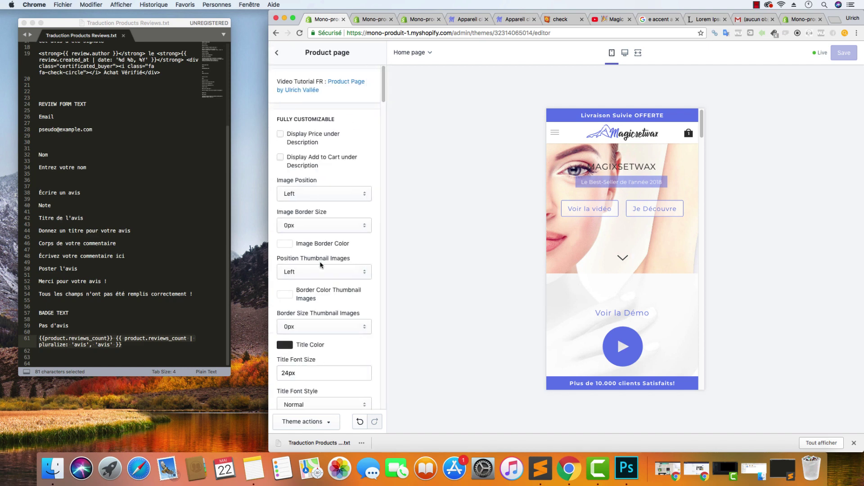
pyautogui.scroll(-10, 334, 265)
pyautogui.scroll(-15, 334, 266)
pyautogui.scroll(10, 337, 266)
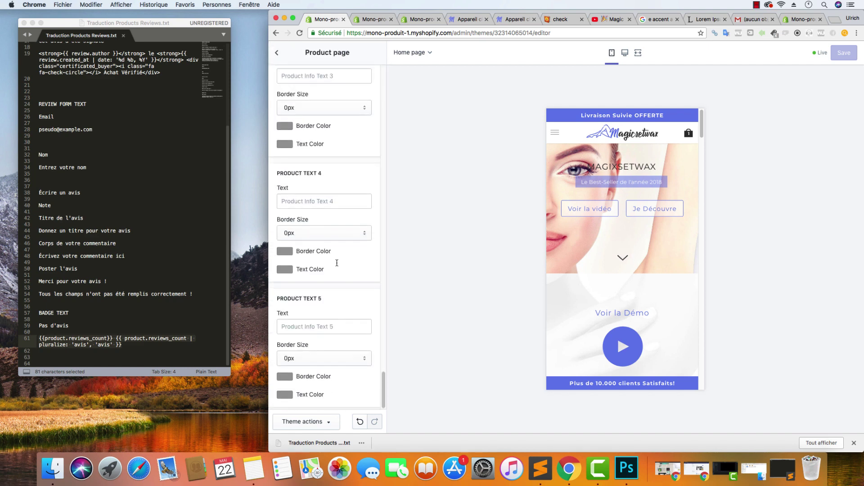
pyautogui.scroll(2, 338, 266)
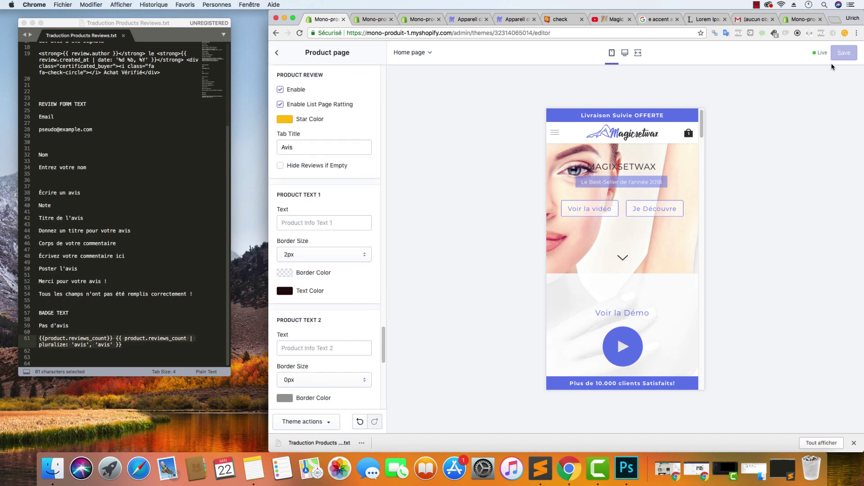
pyautogui.moveTo(269, 18); pyautogui.dragTo(1, 18)
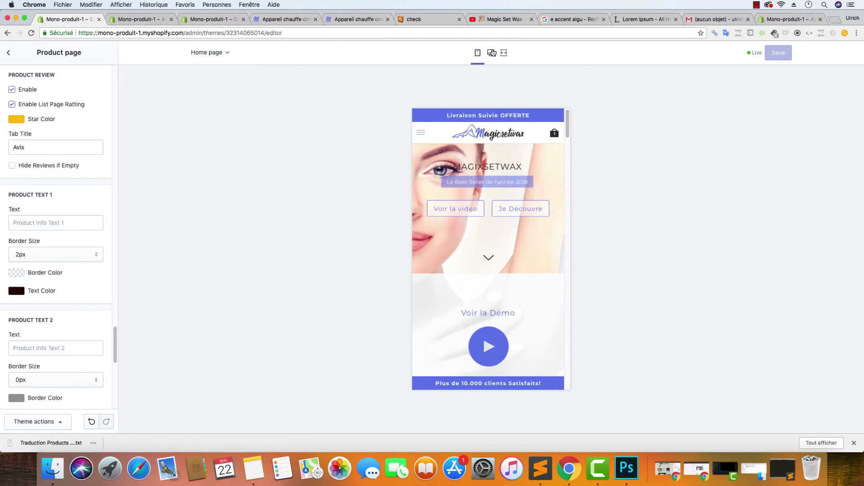
pyautogui.click(491, 53)
# Reload the storefront product page and open the 'Écrire un avis' form under Avis Clients
pyautogui.click(334, 20)
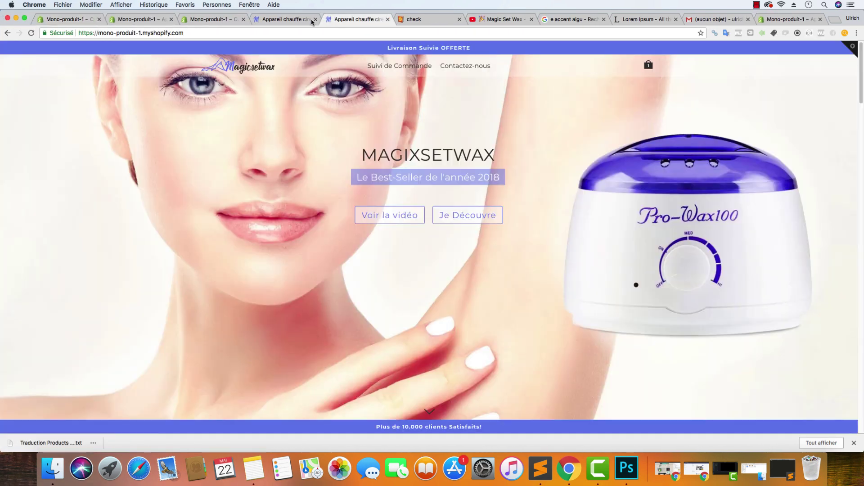
pyautogui.click(30, 33)
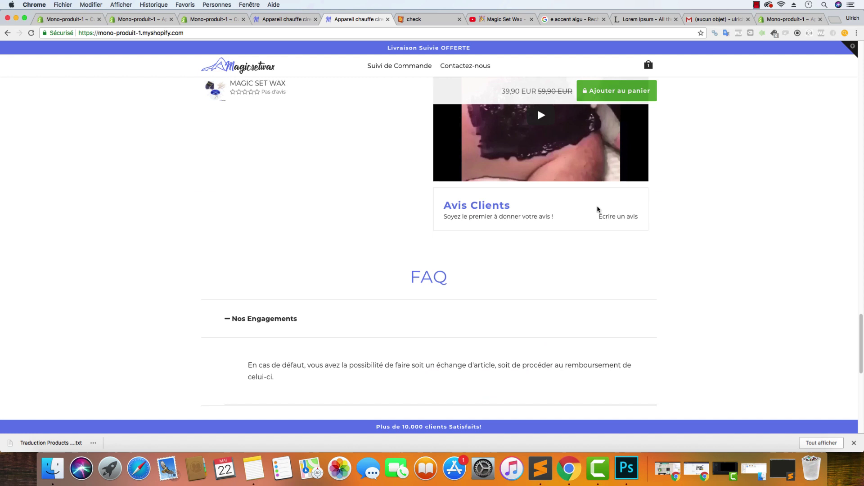
pyautogui.click(612, 218)
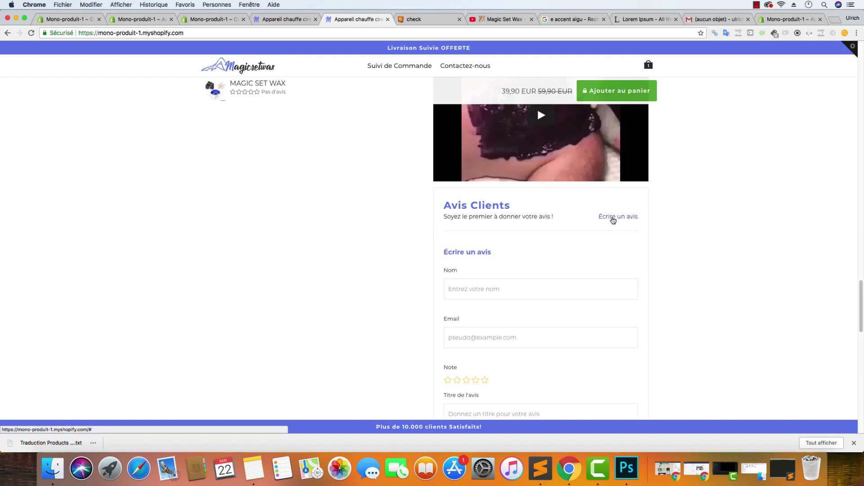
# Enter the reviewer's name in Nom and their e-mail address in Email
pyautogui.click(477, 287)
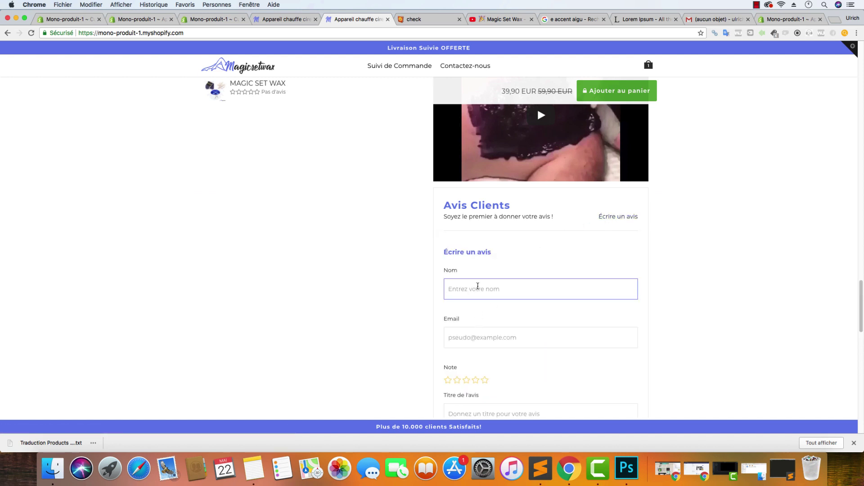
pyautogui.click(478, 287)
pyautogui.press('Escape')
pyautogui.write('Justine')
pyautogui.press('Tab')
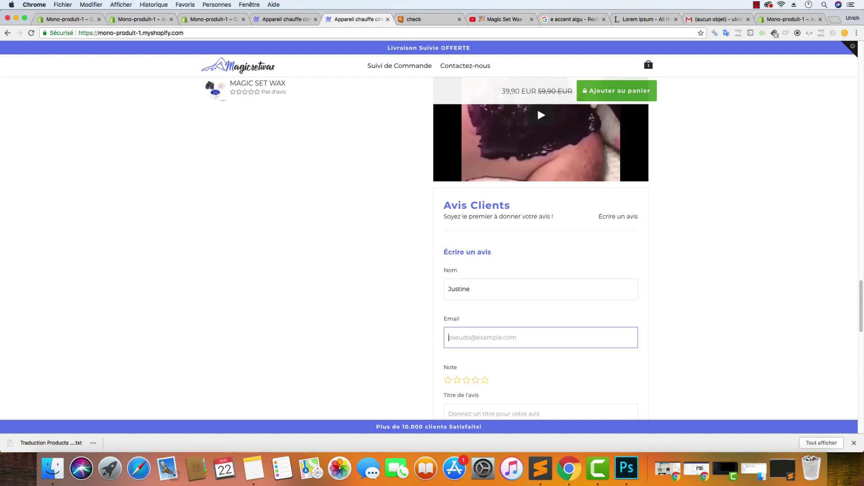
pyautogui.write('example@gmail.com')
pyautogui.press('Tab')
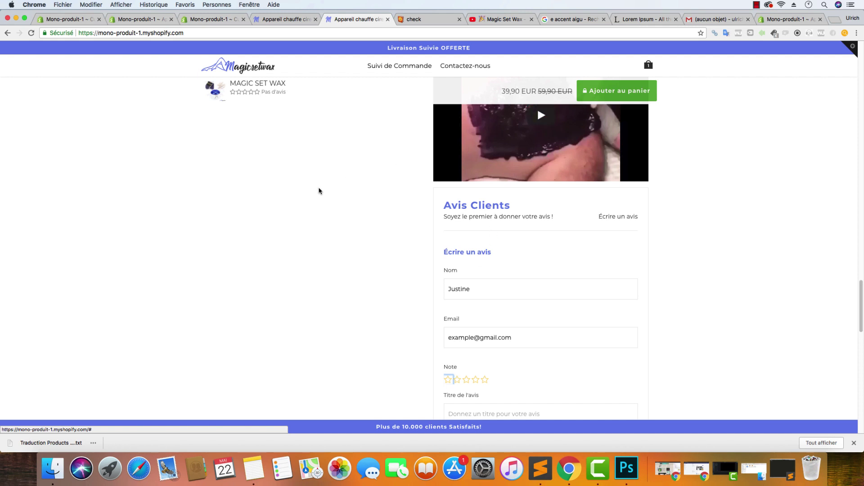
# Rate five stars, title the review 'RAS' and comment 'Produit conforme à la description. je recommande.'
pyautogui.click(485, 380)
pyautogui.scroll(-5, 405, 335)
pyautogui.click(492, 252)
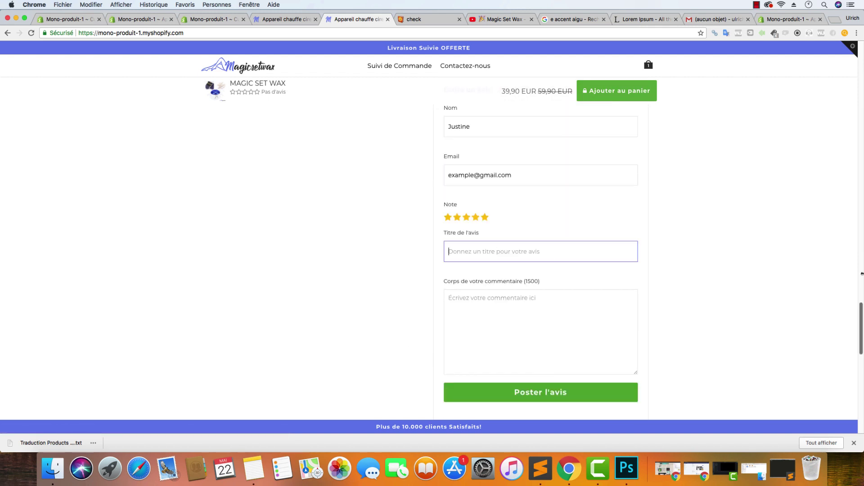
pyautogui.write('RAS')
pyautogui.press('Tab')
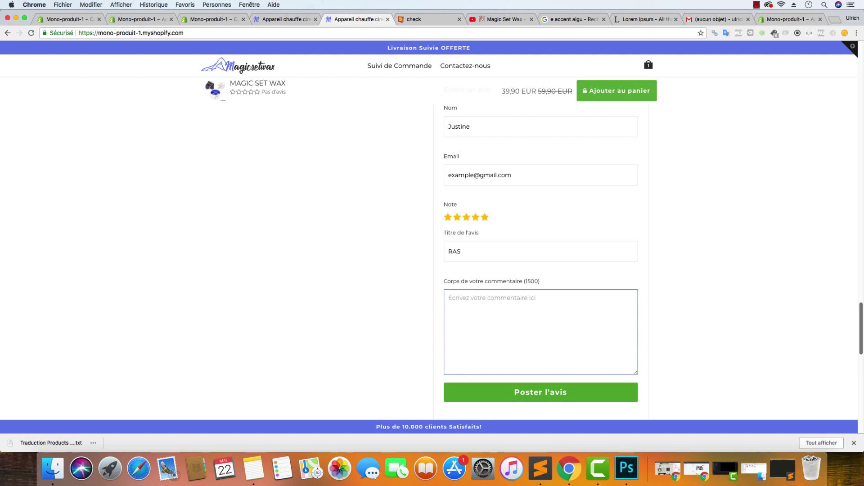
pyautogui.write('or')
pyautogui.press('BackSpace')
pyautogui.press('BackSpace')
pyautogui.write('T')
pyautogui.press('BackSpace')
pyautogui.write('Top')
pyautogui.press('BackSpace')
pyautogui.write('Produit confor')
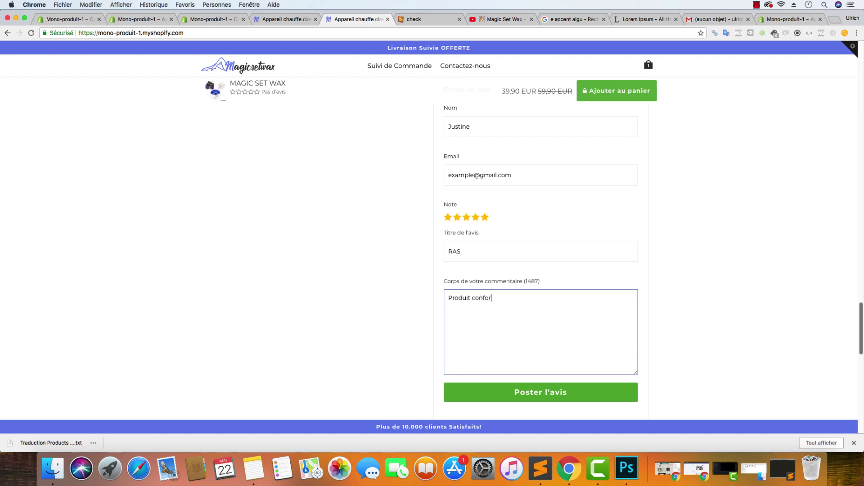
pyautogui.write('me à la description. je recommande.')
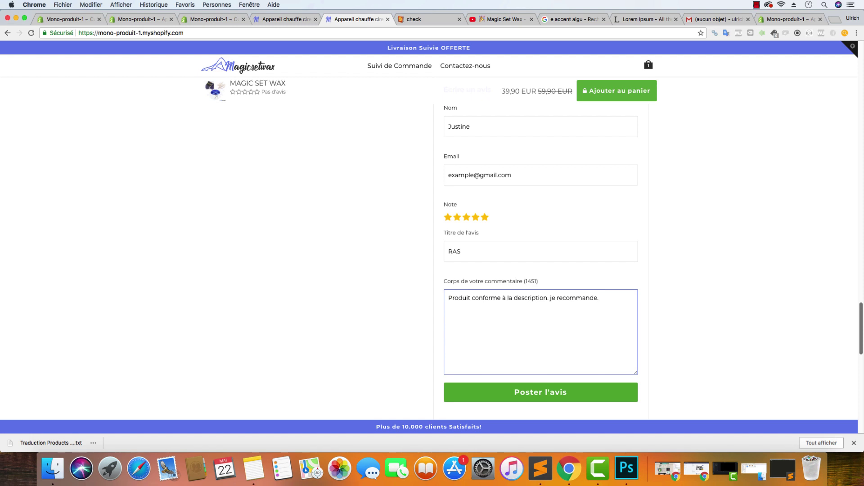
# Post the review and reload the page to check it
pyautogui.click(580, 393)
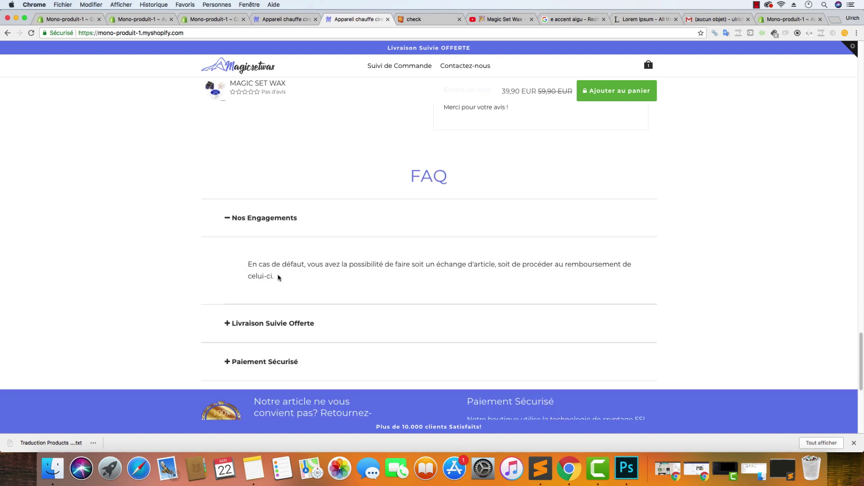
pyautogui.scroll(-5, 279, 276)
pyautogui.scroll(15, 279, 276)
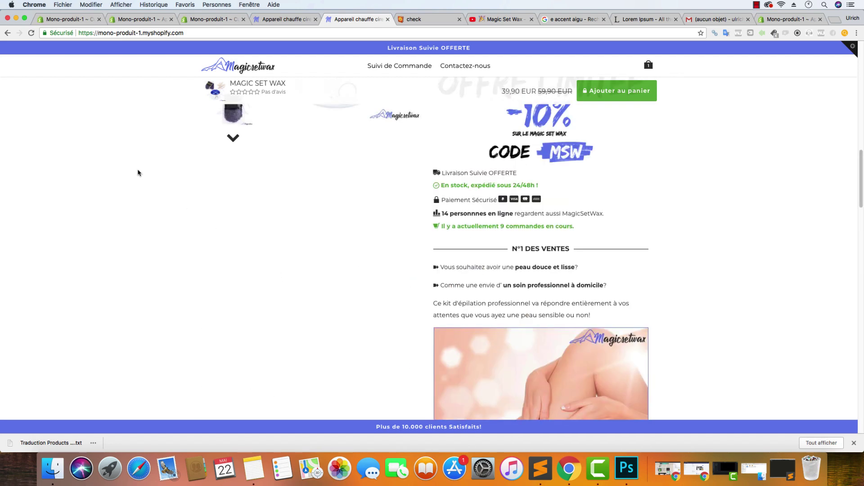
pyautogui.scroll(10, 137, 173)
pyautogui.click(32, 33)
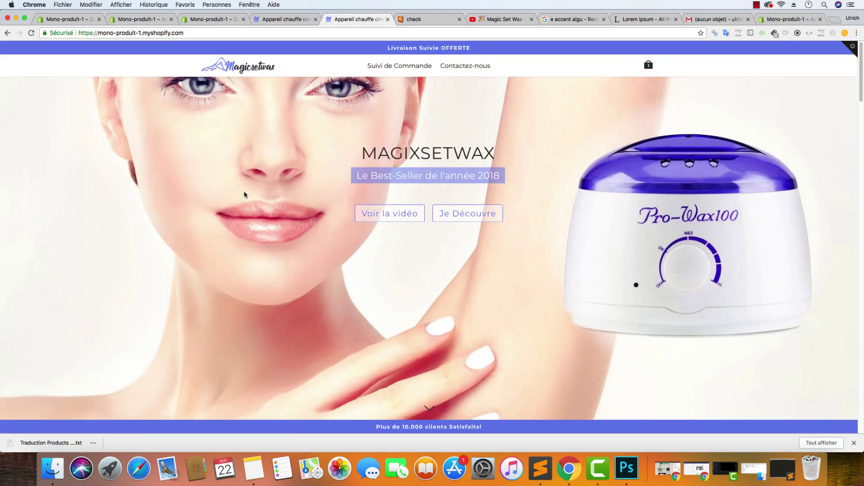
# Move between the theme editor, tracking app and admin tabs to reach Product Reviews settings
pyautogui.scroll(-4, 244, 195)
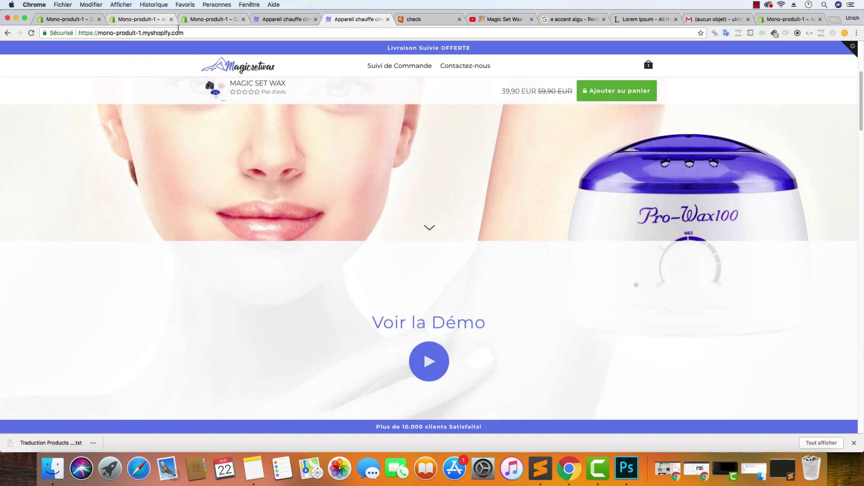
pyautogui.click(210, 19)
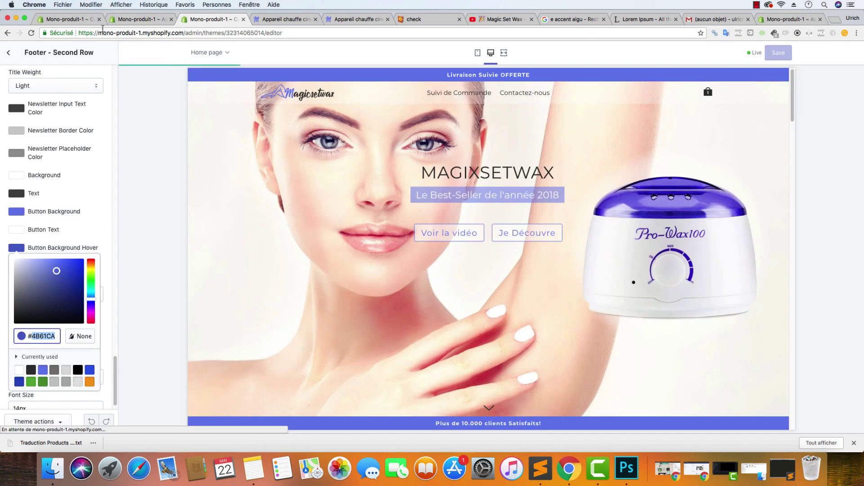
pyautogui.click(113, 20)
pyautogui.click(74, 20)
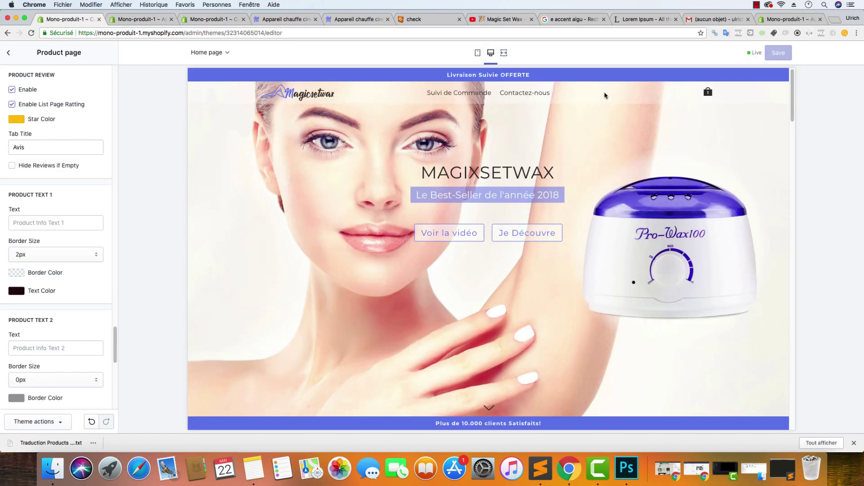
pyautogui.click(135, 19)
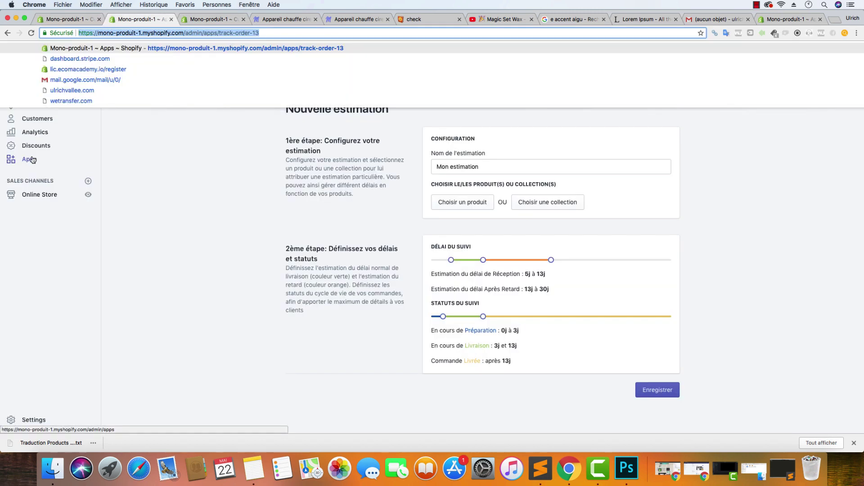
pyautogui.click(44, 160)
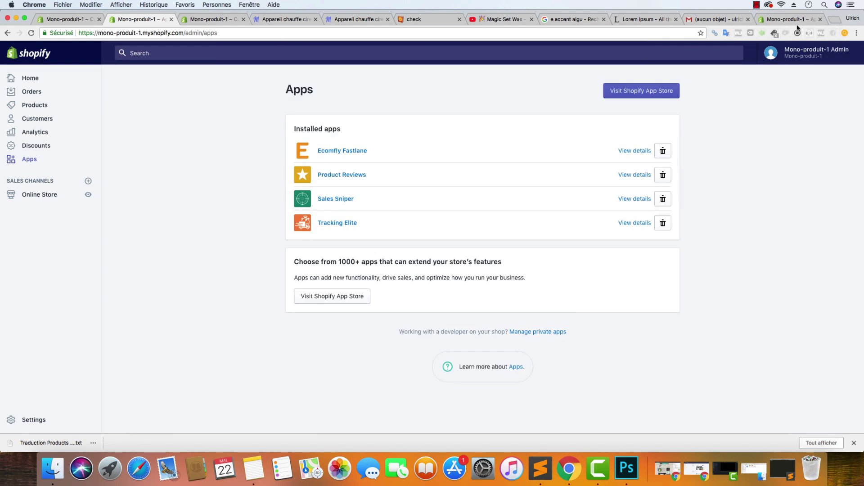
pyautogui.click(797, 20)
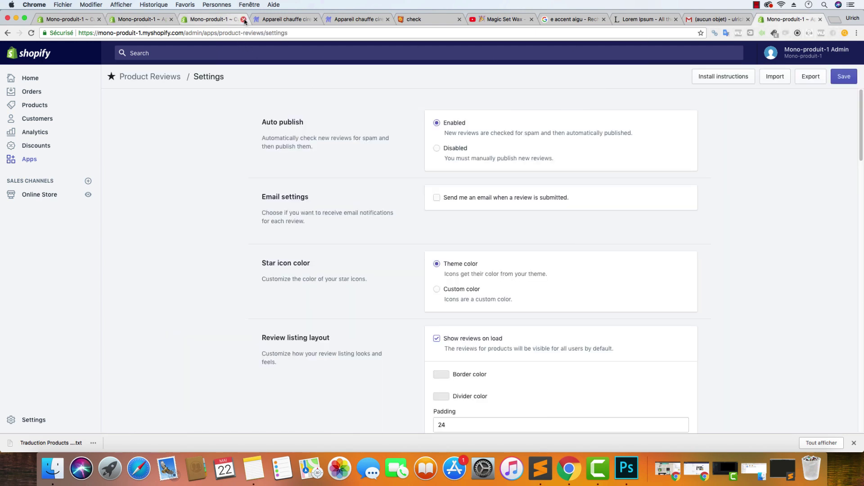
pyautogui.click(145, 23)
pyautogui.click(30, 78)
pyautogui.click(772, 20)
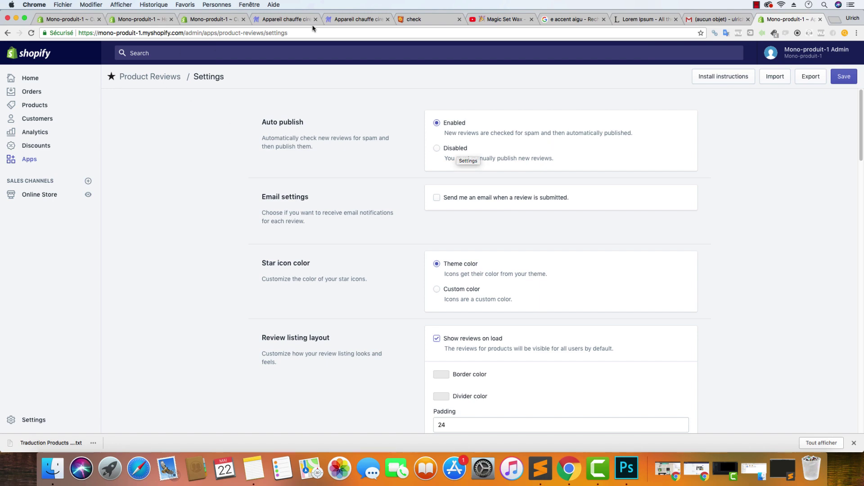
# Reload the storefront product page to check for reviews, then return to Product Reviews settings
pyautogui.click(356, 19)
pyautogui.scroll(-15, 277, 185)
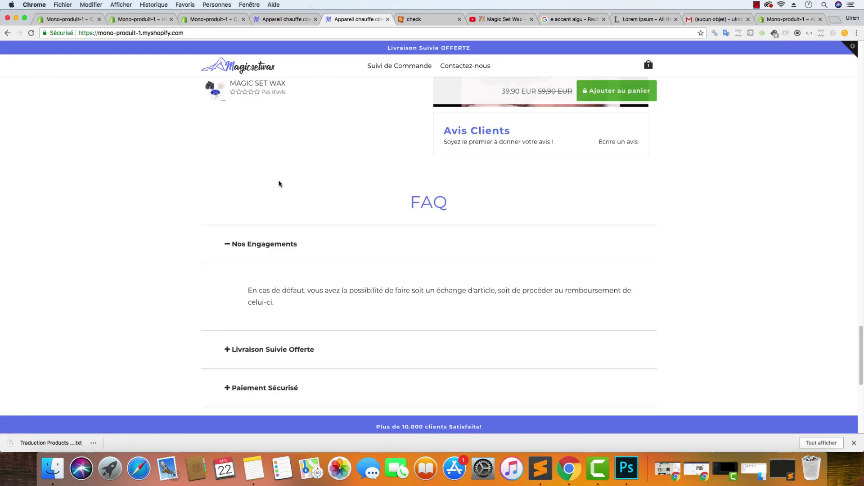
pyautogui.scroll(10, 252, 180)
pyautogui.click(32, 32)
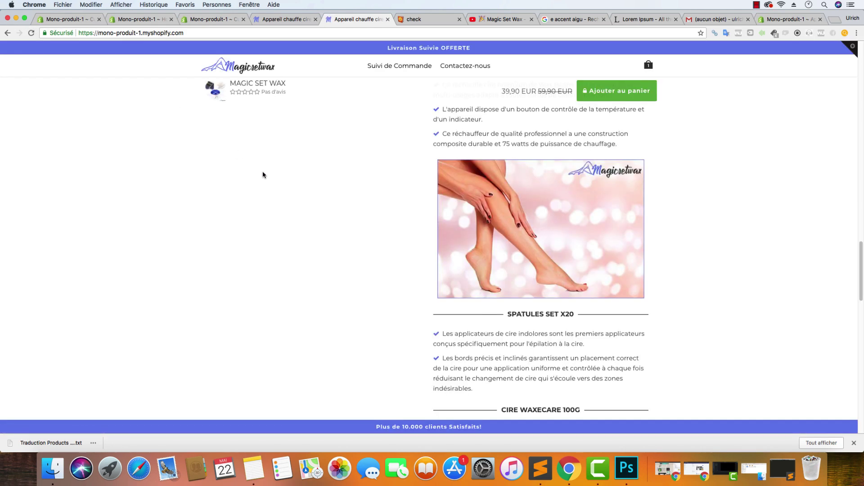
pyautogui.scroll(-14, 263, 175)
pyautogui.scroll(7, 266, 176)
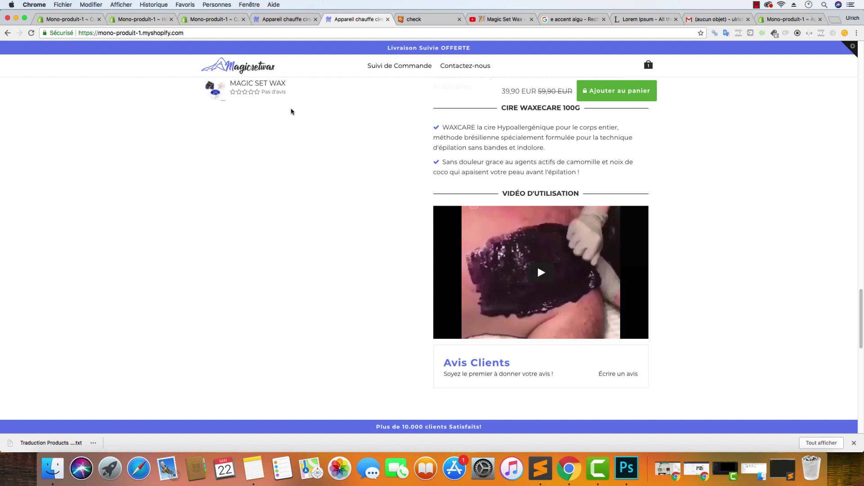
pyautogui.click(224, 20)
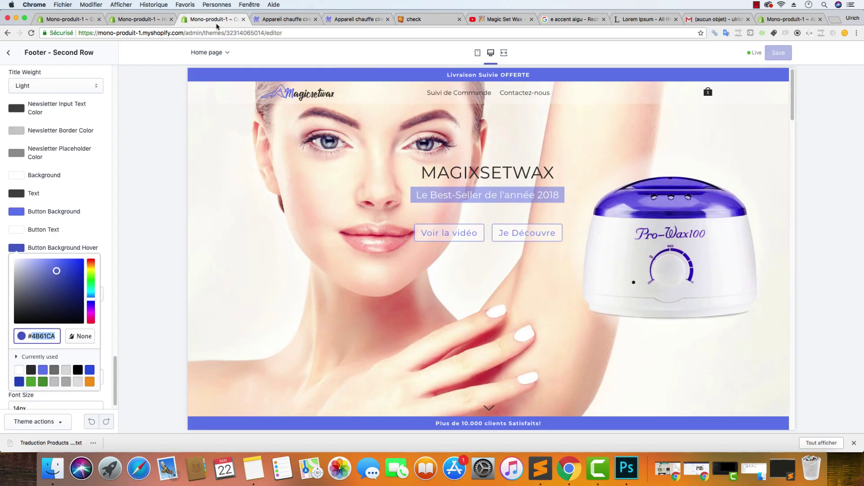
pyautogui.click(772, 21)
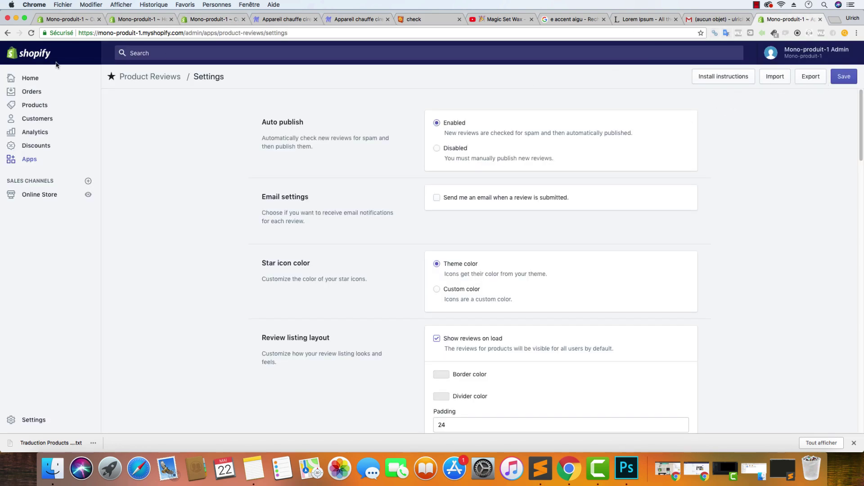
# Open the RAS review's details from the reviews list, then go back to the Product Reviews app
pyautogui.click(146, 75)
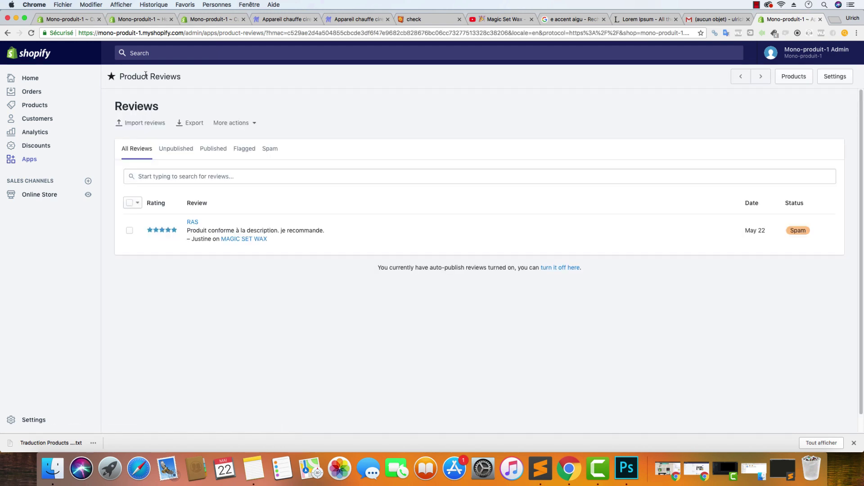
pyautogui.click(293, 235)
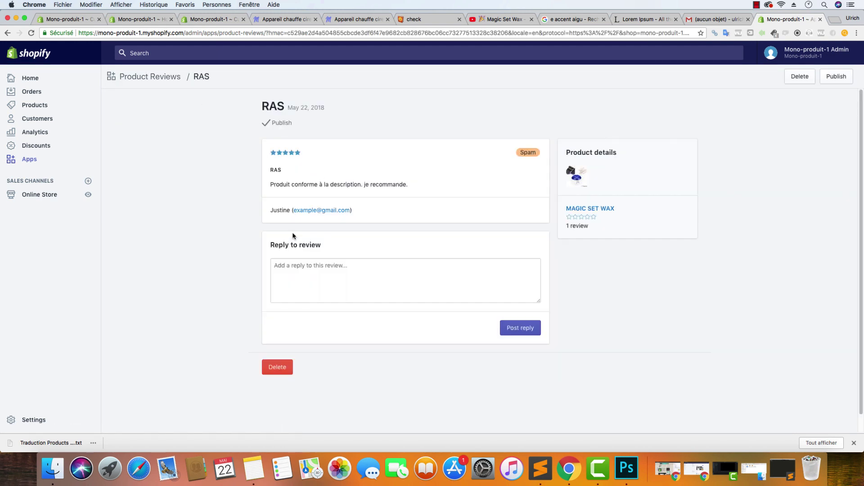
pyautogui.click(150, 77)
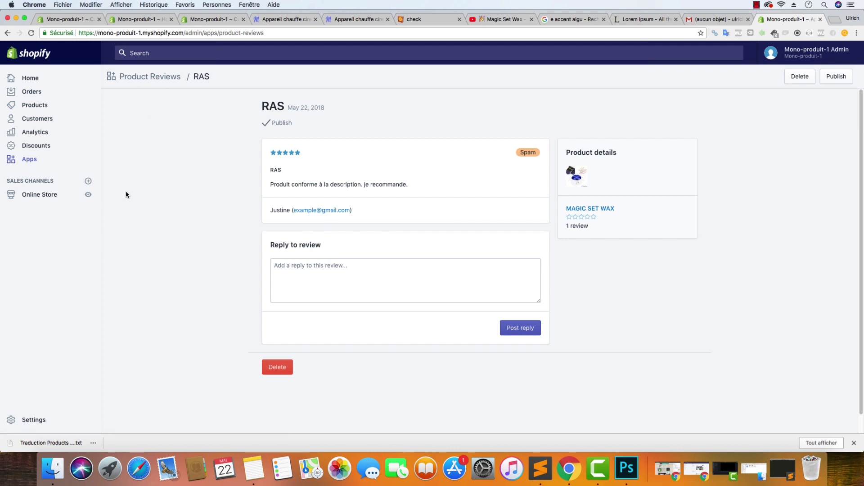
pyautogui.hscroll(-5, 126, 194)
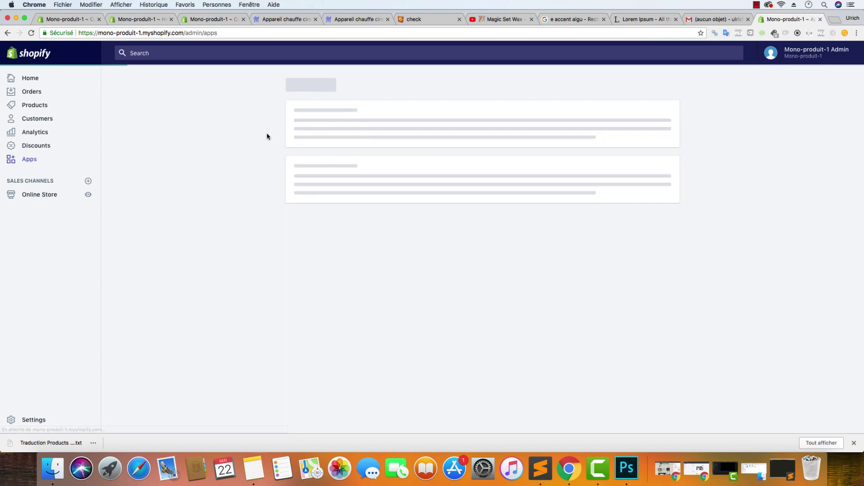
pyautogui.click(339, 180)
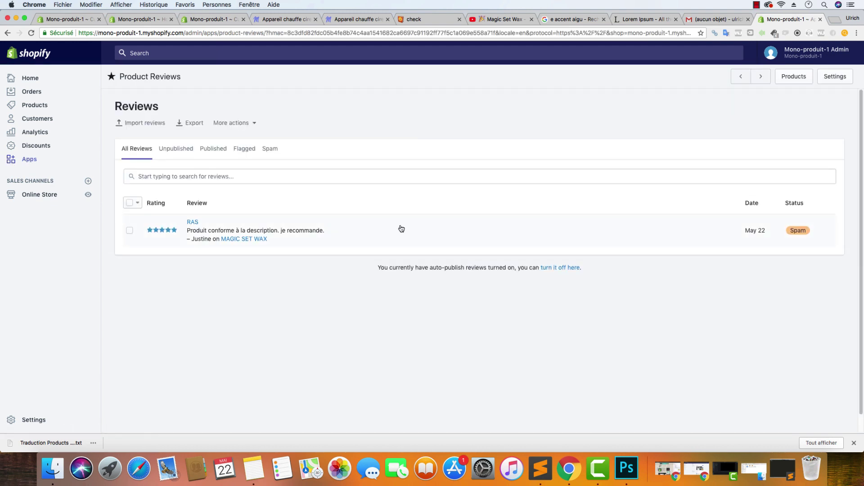
# Publish the spam-flagged RAS review using Bulk actions > Publish selected reviews
pyautogui.click(130, 231)
pyautogui.click(232, 204)
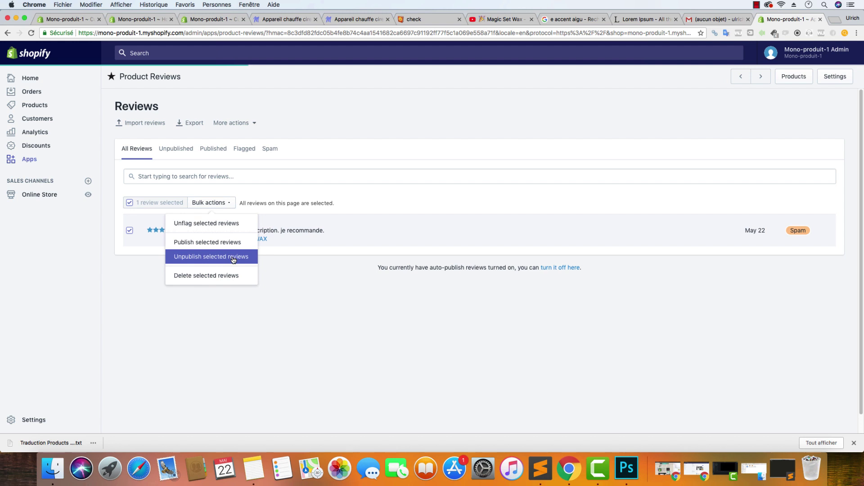
pyautogui.click(238, 246)
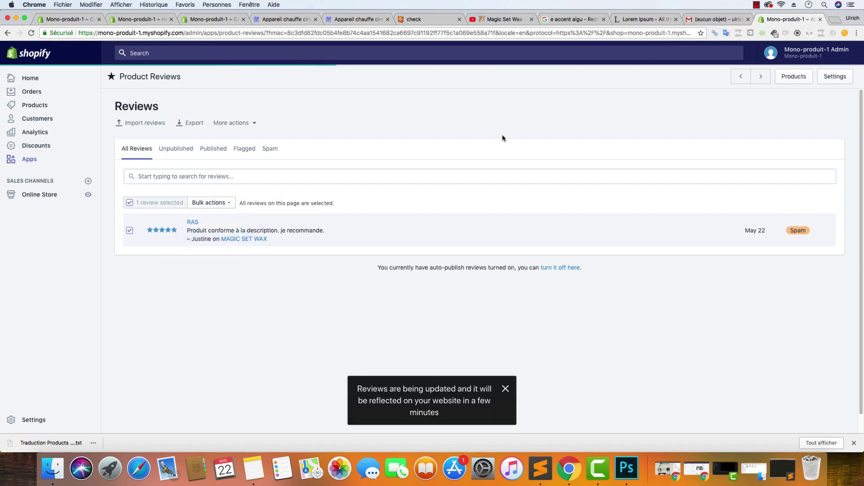
pyautogui.click(288, 19)
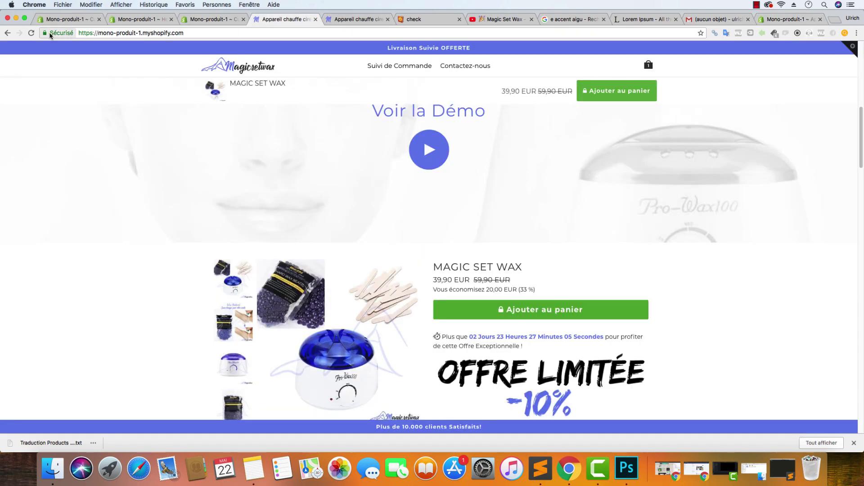
# Reload the MAGIC SET WAX page and confirm the five-star RAS review under Avis Clients, 'Basé sur 1 avis'
pyautogui.click(32, 32)
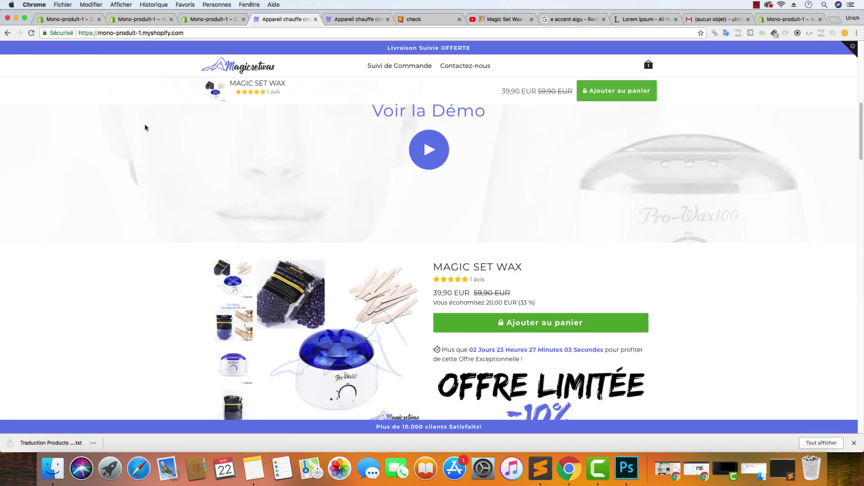
pyautogui.scroll(-10, 291, 144)
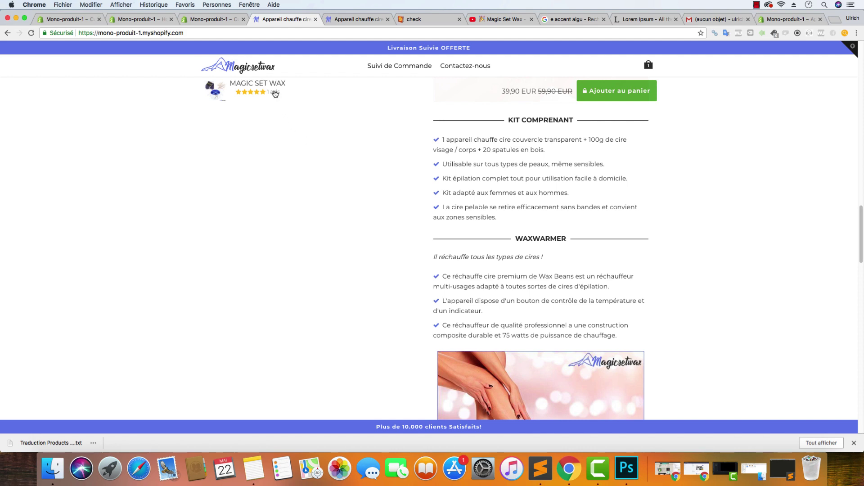
pyautogui.scroll(-10, 274, 97)
pyautogui.scroll(3, 398, 171)
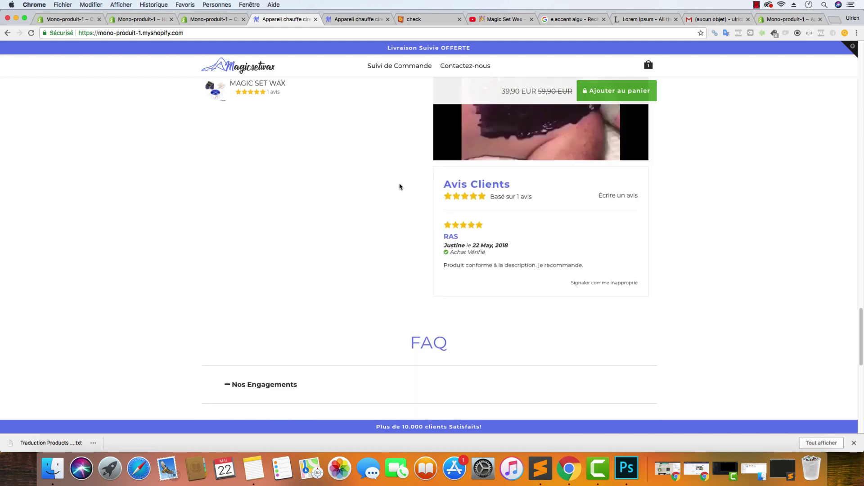
pyautogui.moveTo(455, 253); pyautogui.dragTo(438, 253)
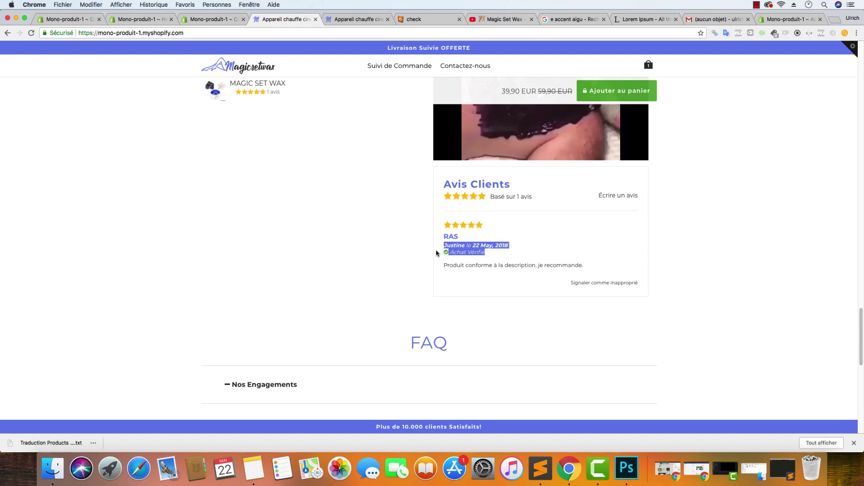
pyautogui.click(489, 257)
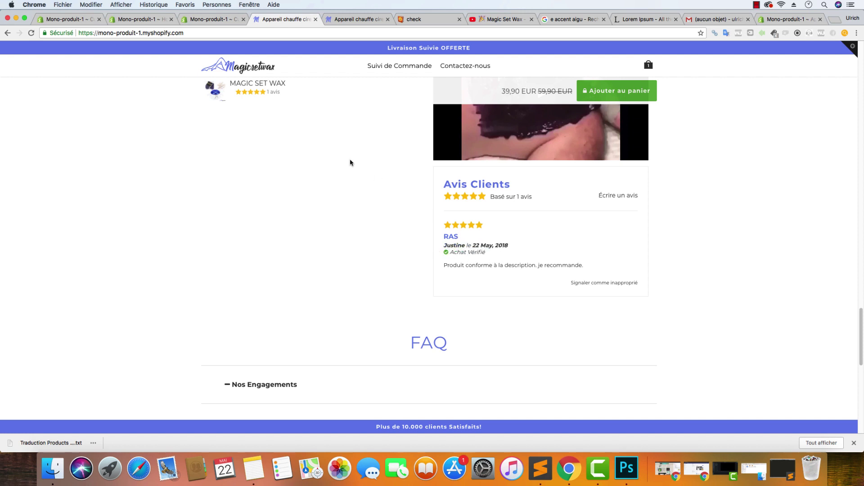
pyautogui.click(93, 22)
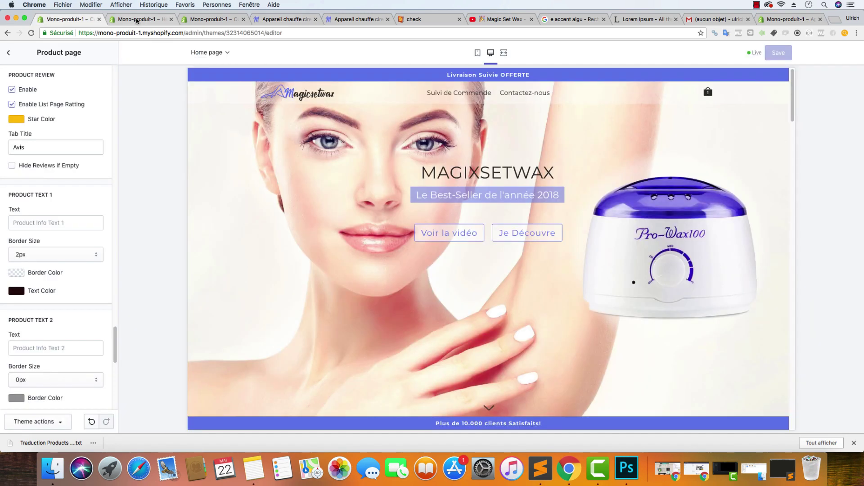
# Export all product reviews from the Product Reviews app as reviews.csv
pyautogui.click(136, 21)
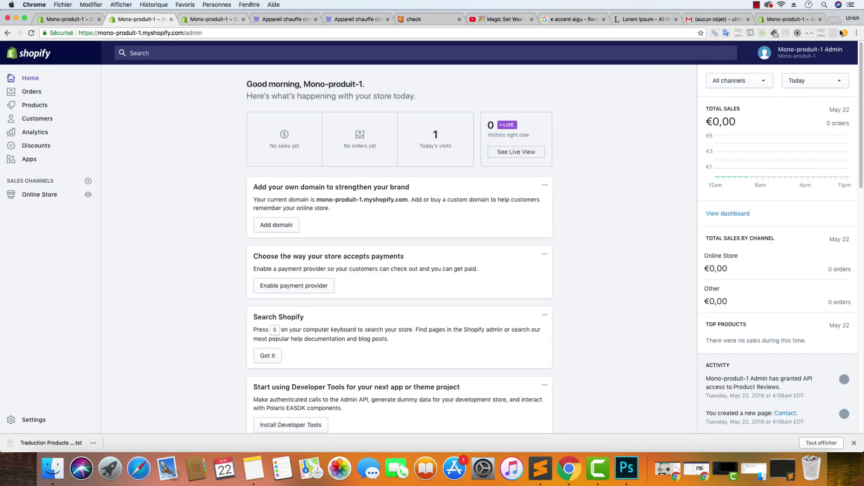
pyautogui.press('super+9')
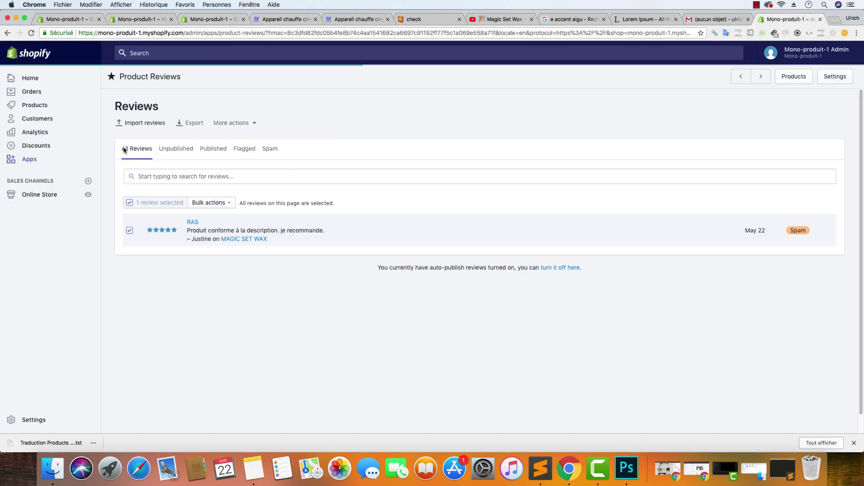
pyautogui.click(199, 125)
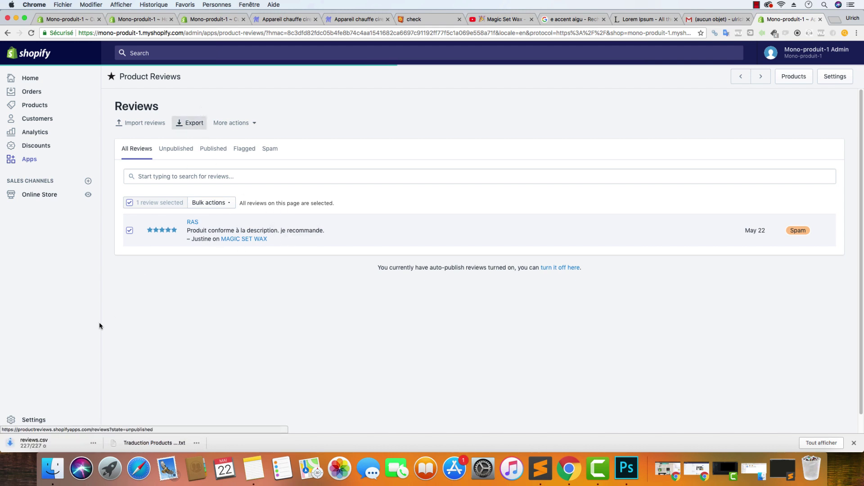
pyautogui.click(713, 21)
pyautogui.click(788, 19)
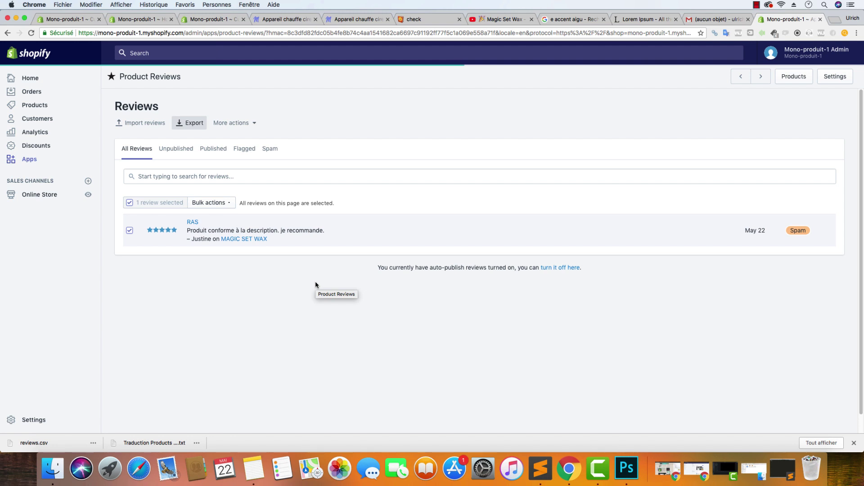
pyautogui.click(358, 18)
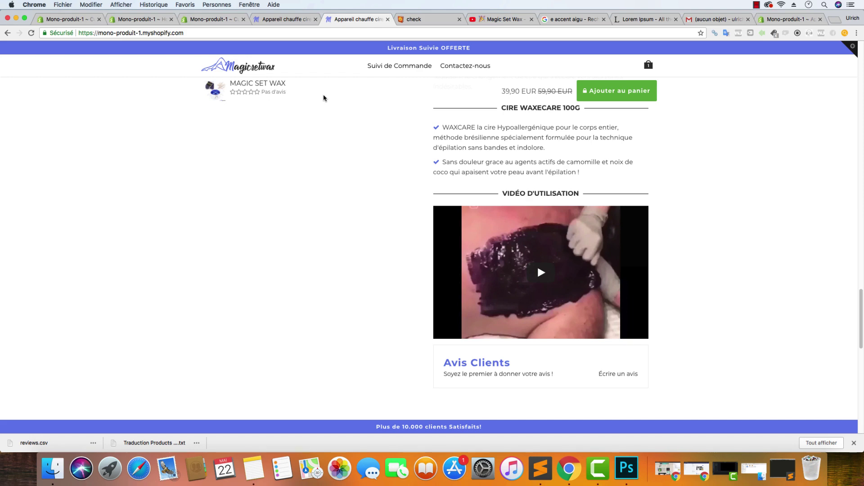
# Close Chrome's download bar and scroll the review-less storefront page back up to the hero banner
pyautogui.scroll(-5, 319, 133)
pyautogui.scroll(10, 334, 143)
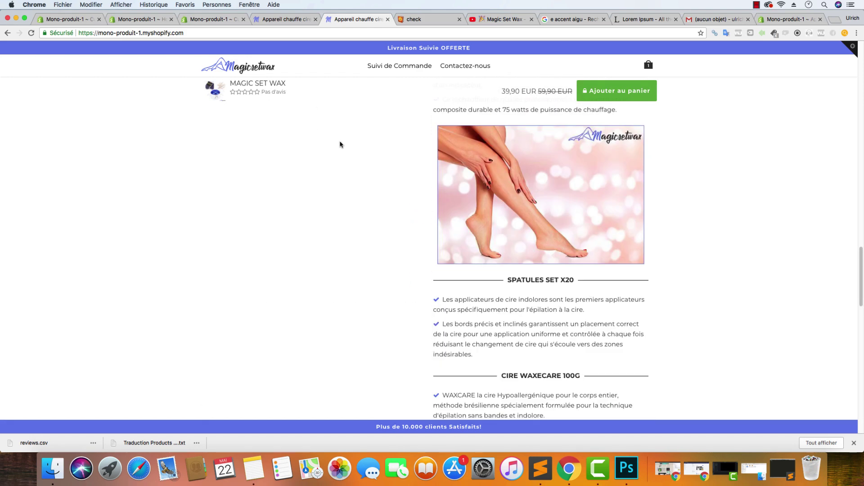
pyautogui.scroll(10, 341, 144)
pyautogui.scroll(-5, 345, 144)
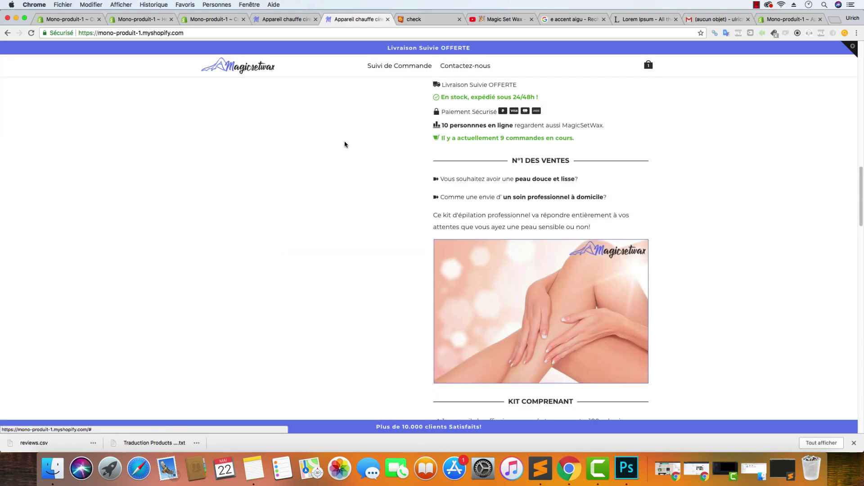
pyautogui.scroll(-5, 345, 145)
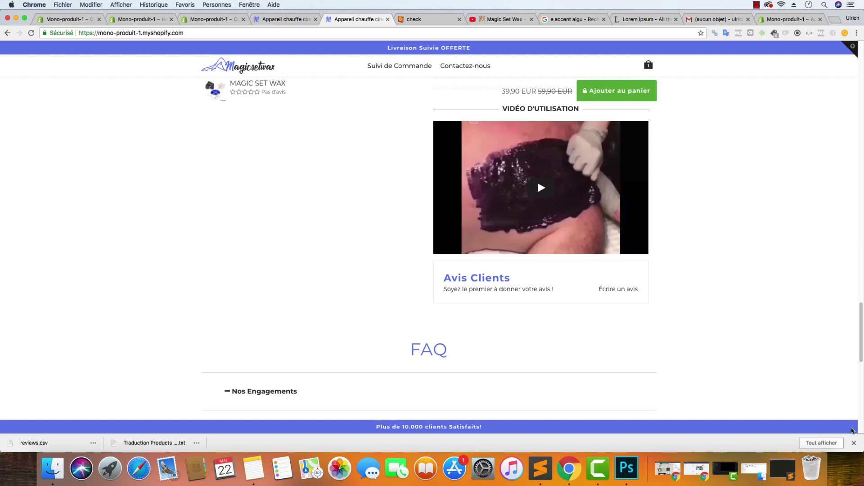
pyautogui.click(854, 443)
pyautogui.scroll(2, 668, 372)
pyautogui.scroll(15, 668, 371)
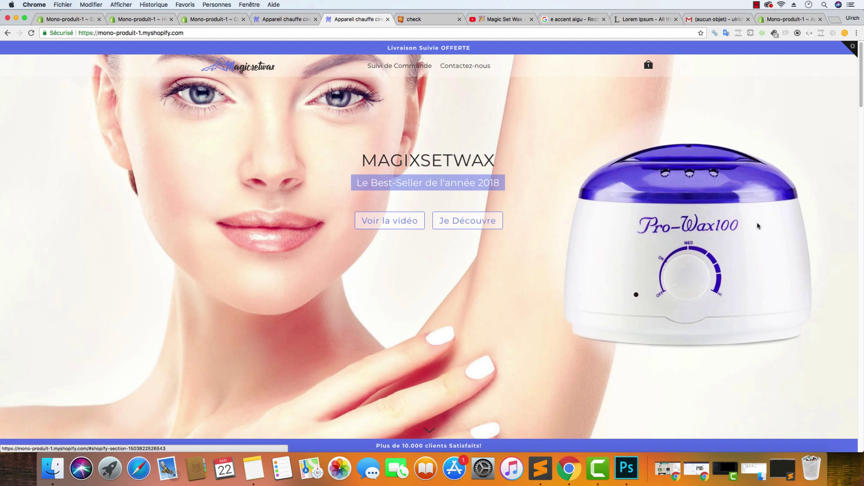
pyautogui.scroll(-15, 366, 194)
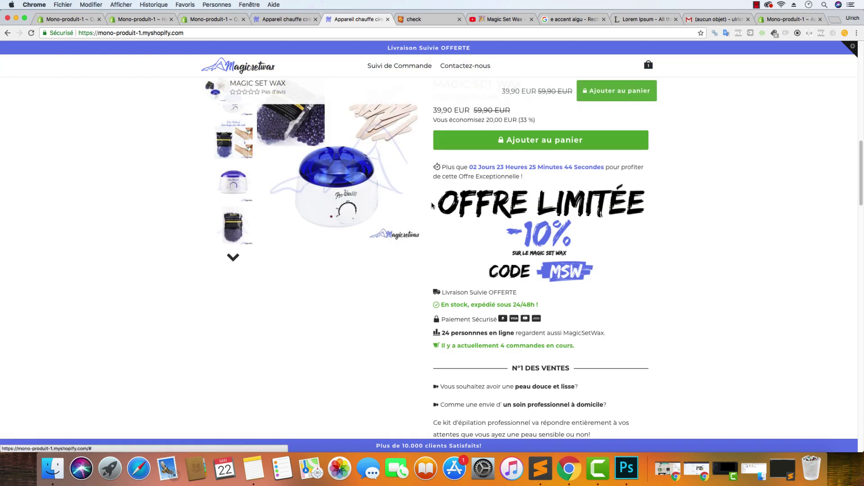
pyautogui.scroll(-15, 354, 209)
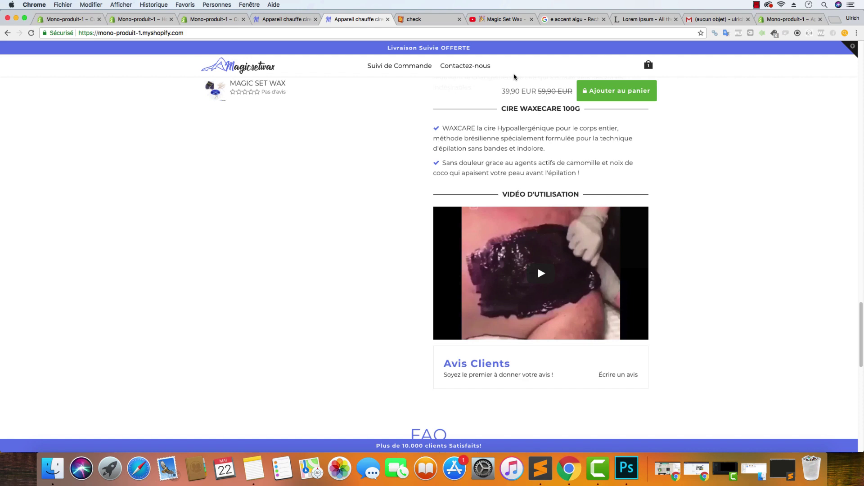
pyautogui.scroll(-1, 536, 248)
pyautogui.scroll(15, 537, 248)
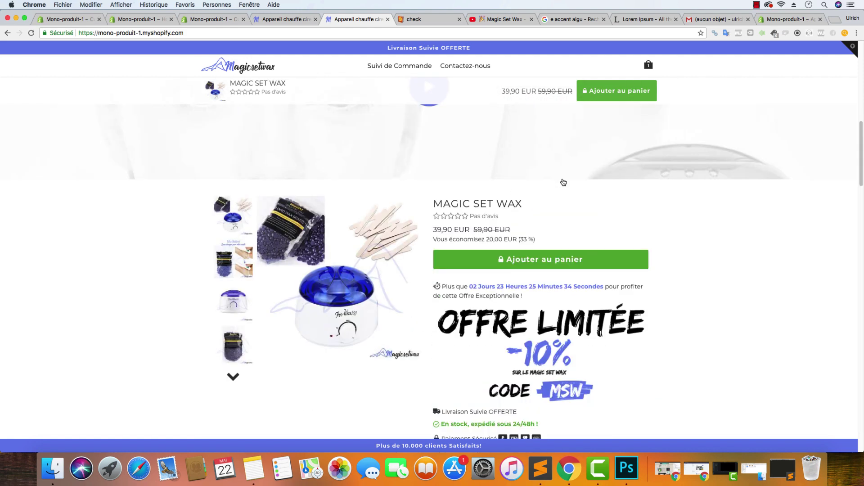
pyautogui.scroll(3, 563, 182)
pyautogui.scroll(-3, 564, 183)
pyautogui.scroll(10, 554, 185)
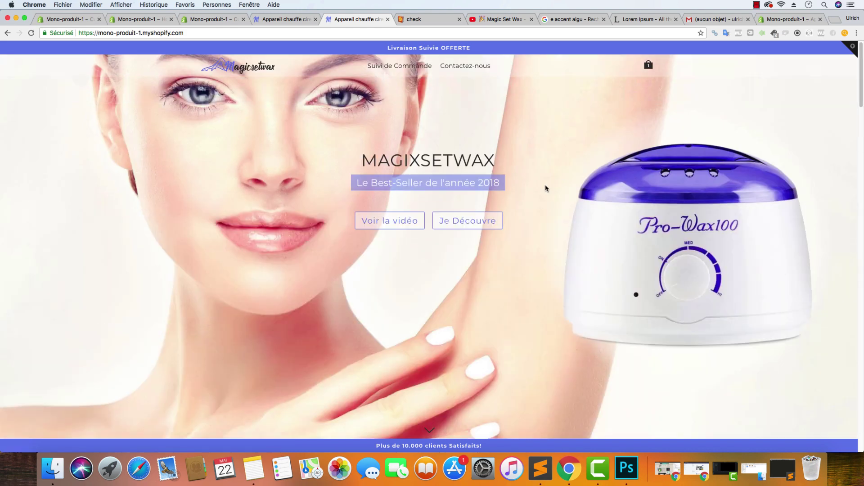